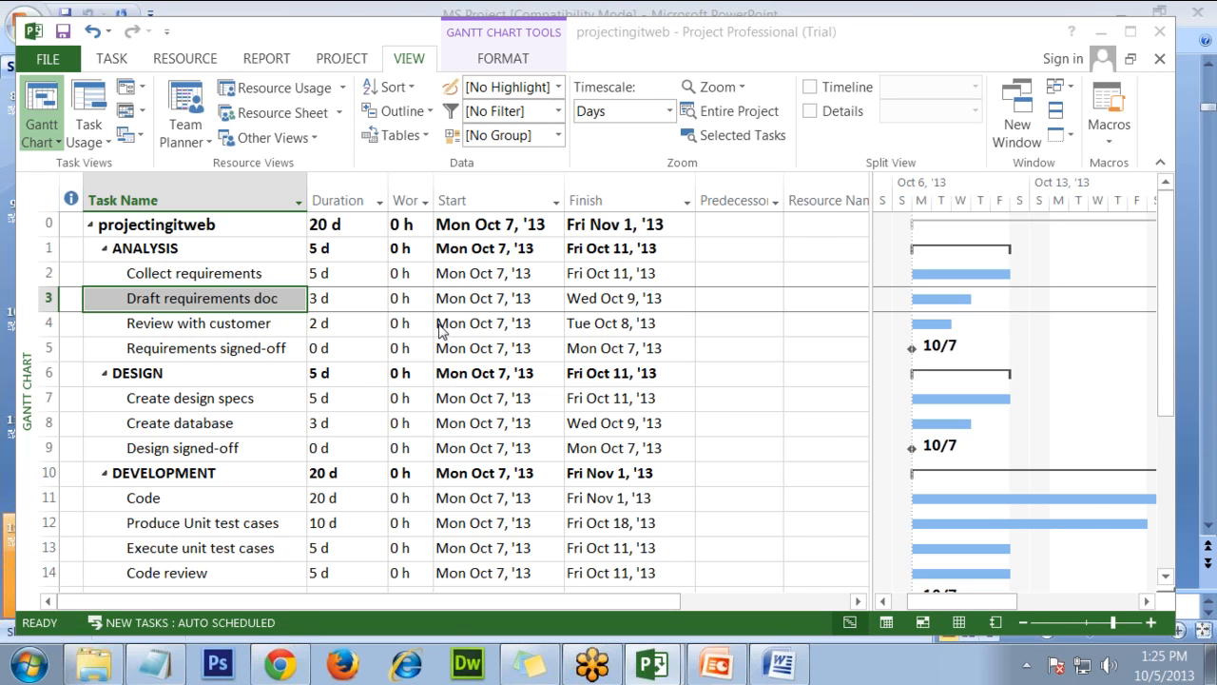
# Step: Review the task list by phase, from ANALYSIS and DESIGN through DEVELOPMENT, TESTING and DEPLOYMENT
pyautogui.moveTo(1044, 274)
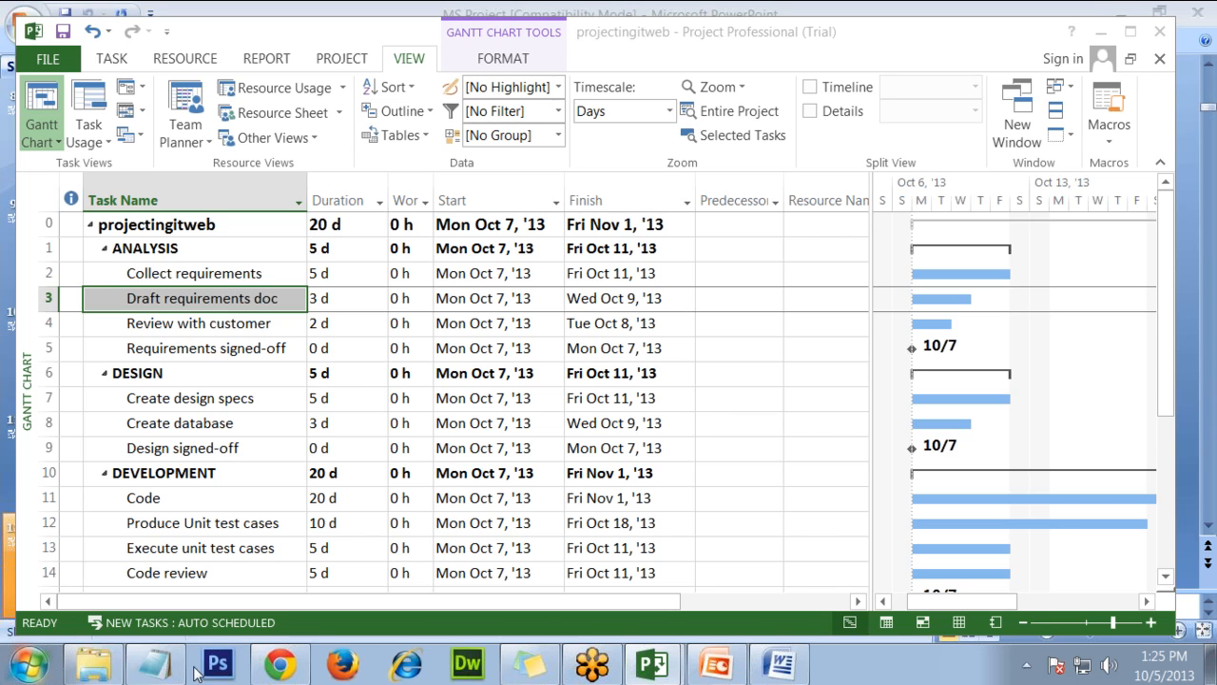
pyautogui.click(158, 408)
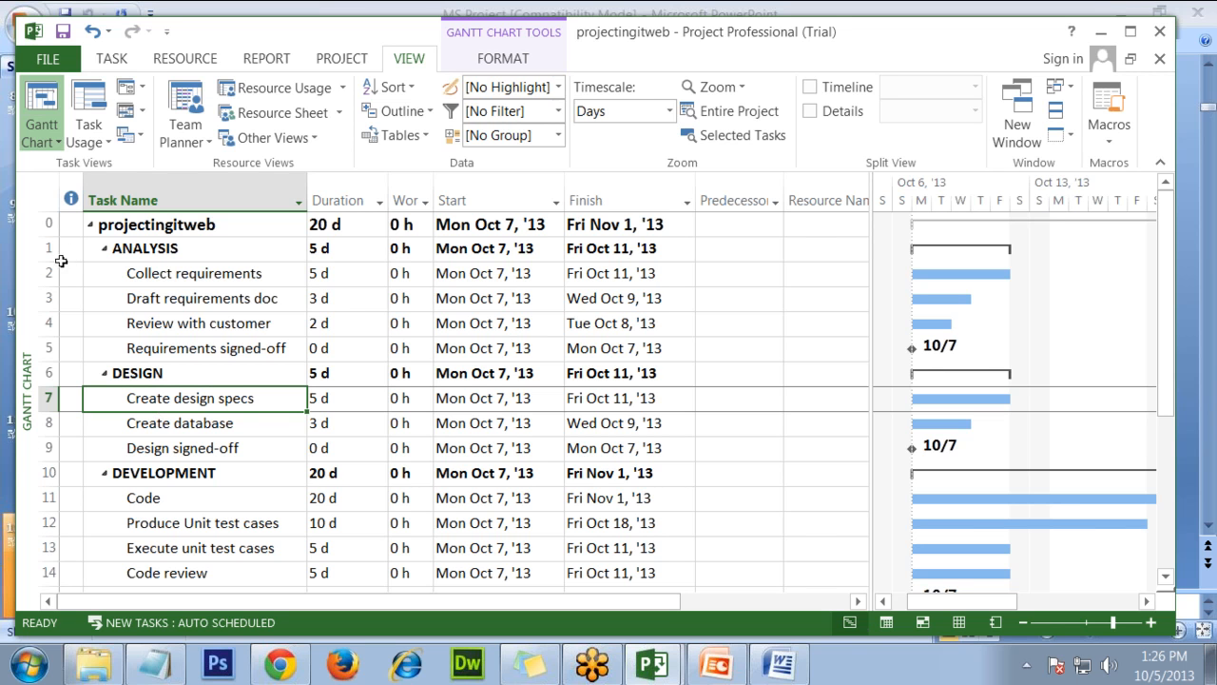
pyautogui.moveTo(48, 245); pyautogui.dragTo(42, 447)
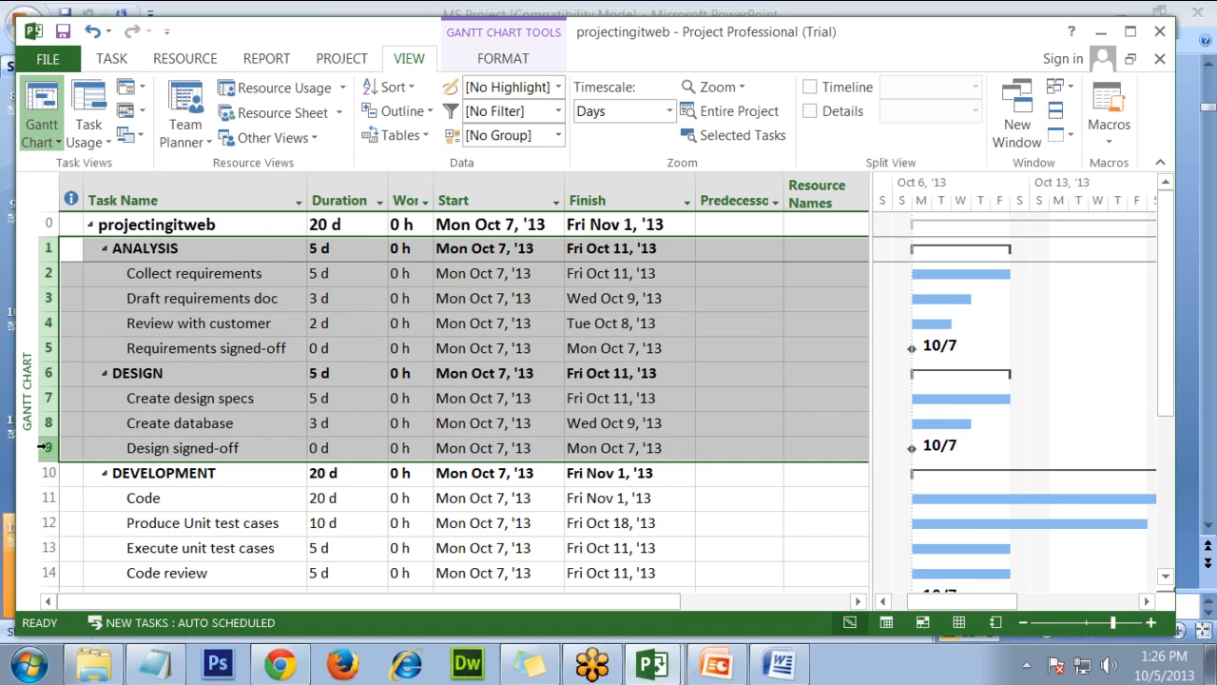
pyautogui.scroll(-6, 95, 429)
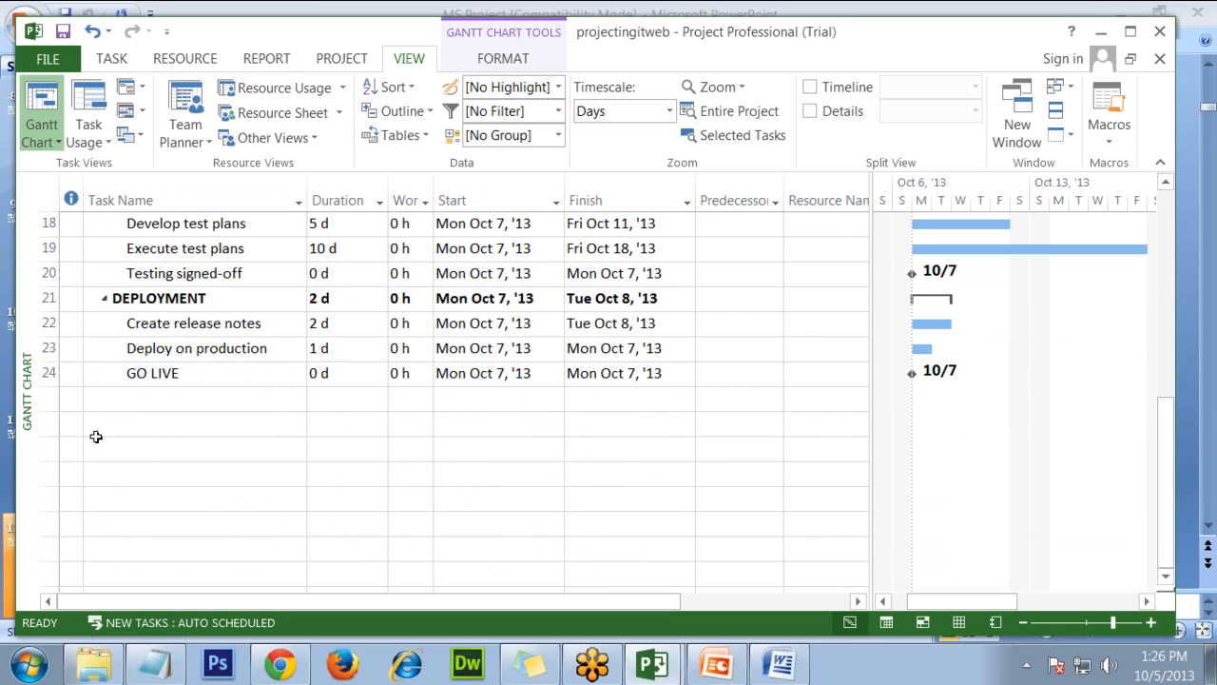
pyautogui.scroll(4, 134, 411)
pyautogui.scroll(-1, 142, 399)
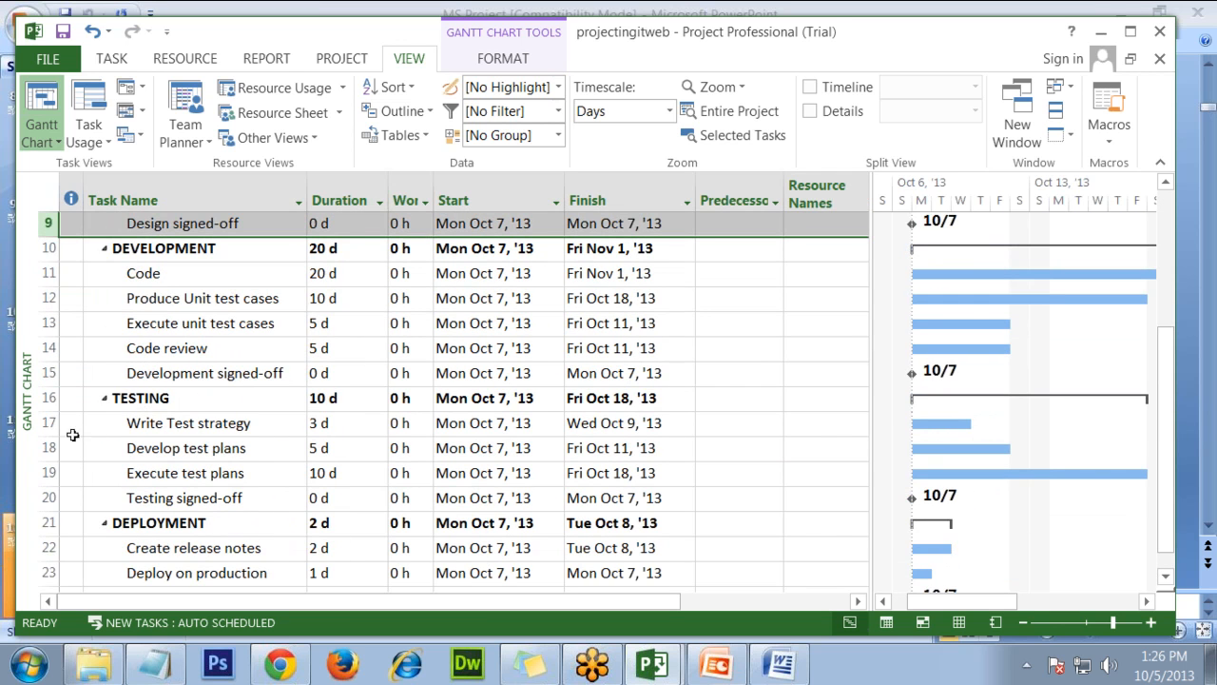
pyautogui.moveTo(47, 402); pyautogui.dragTo(67, 420)
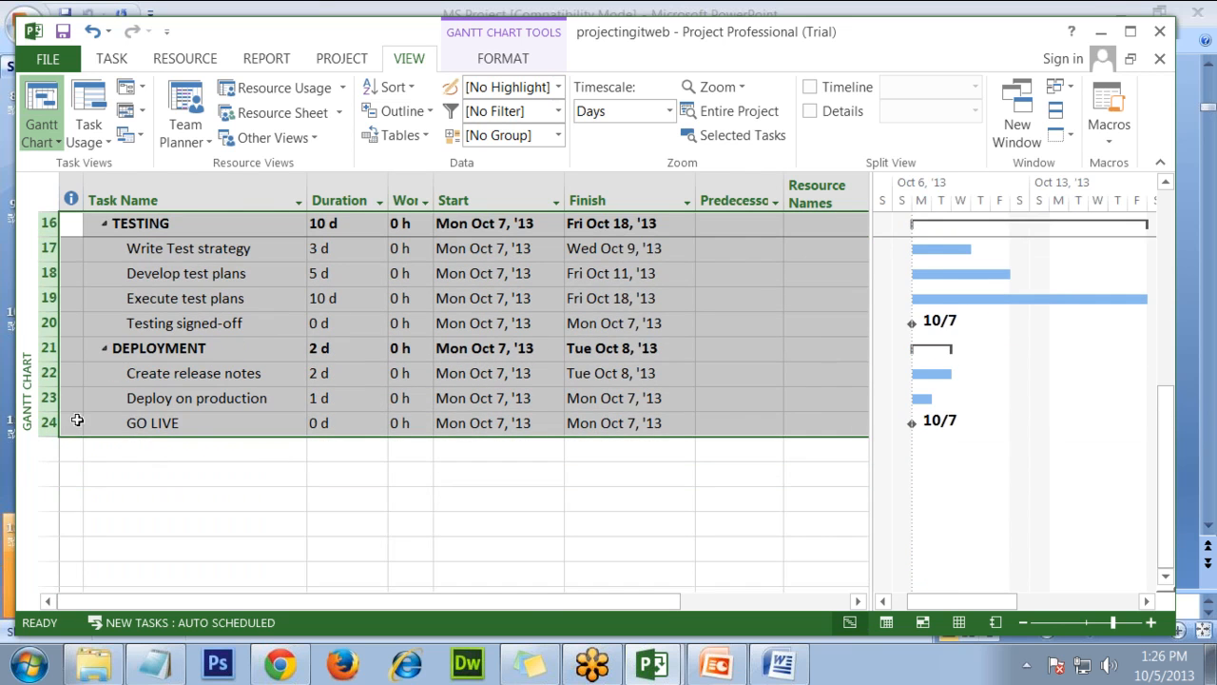
pyautogui.scroll(1, 143, 427)
pyautogui.scroll(3, 142, 427)
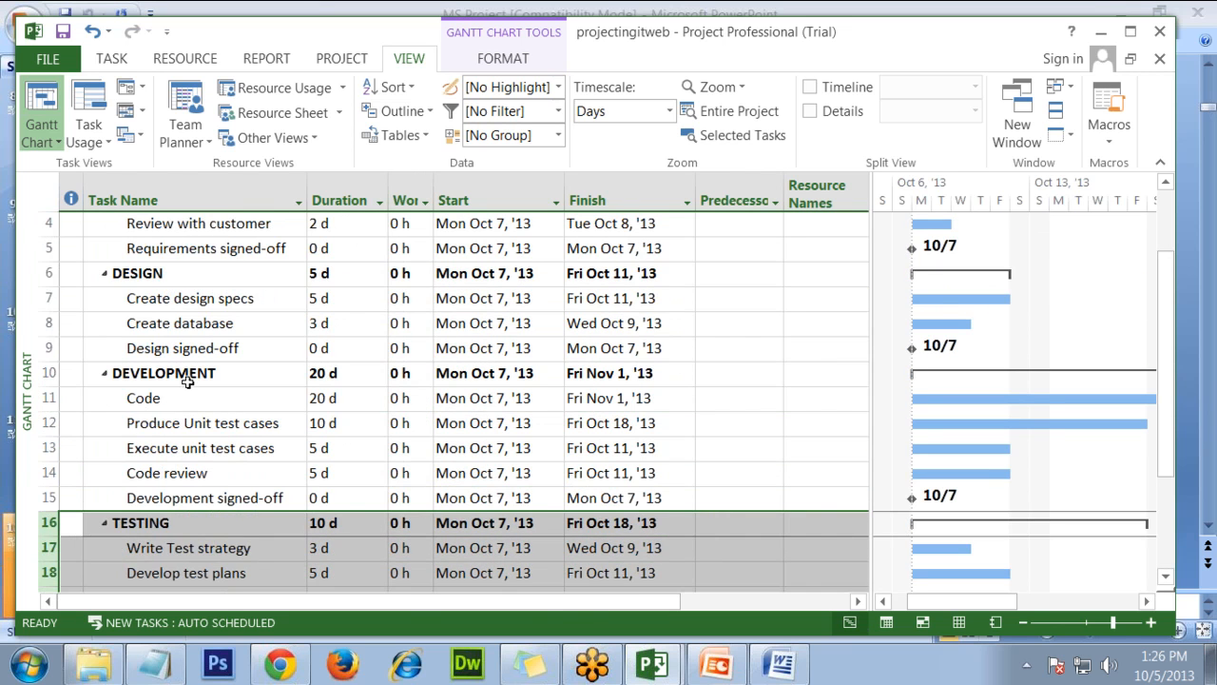
pyautogui.click(170, 376)
pyautogui.moveTo(47, 379); pyautogui.dragTo(48, 504)
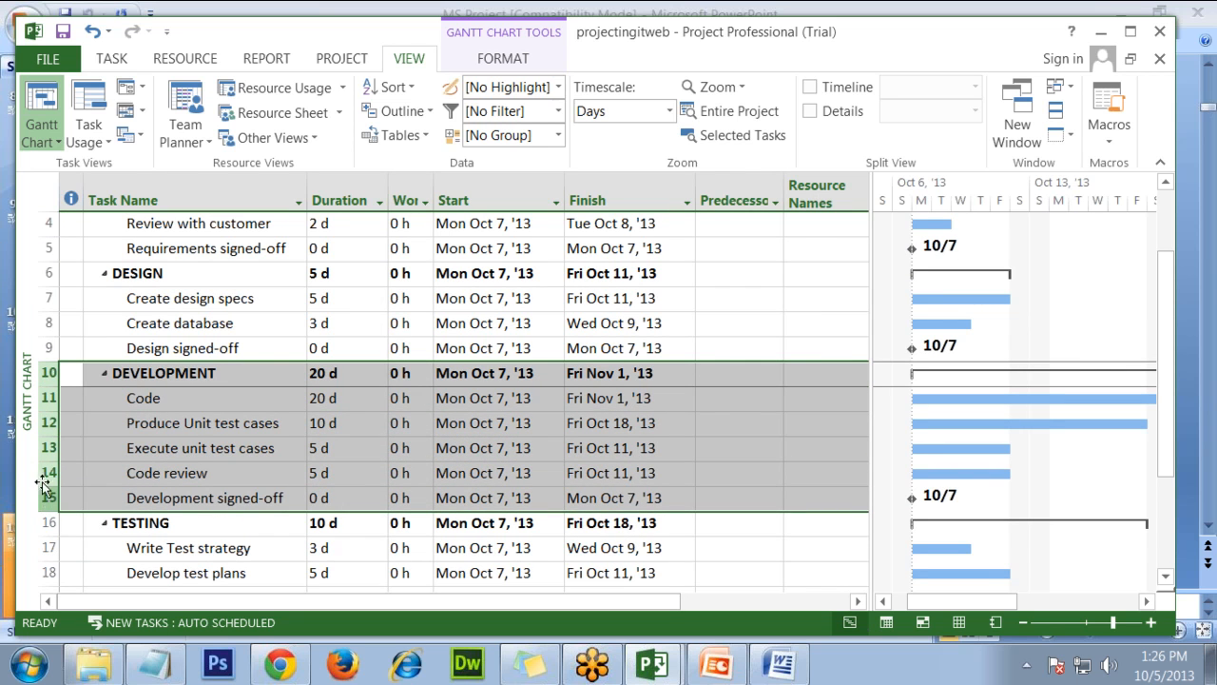
pyautogui.click(175, 525)
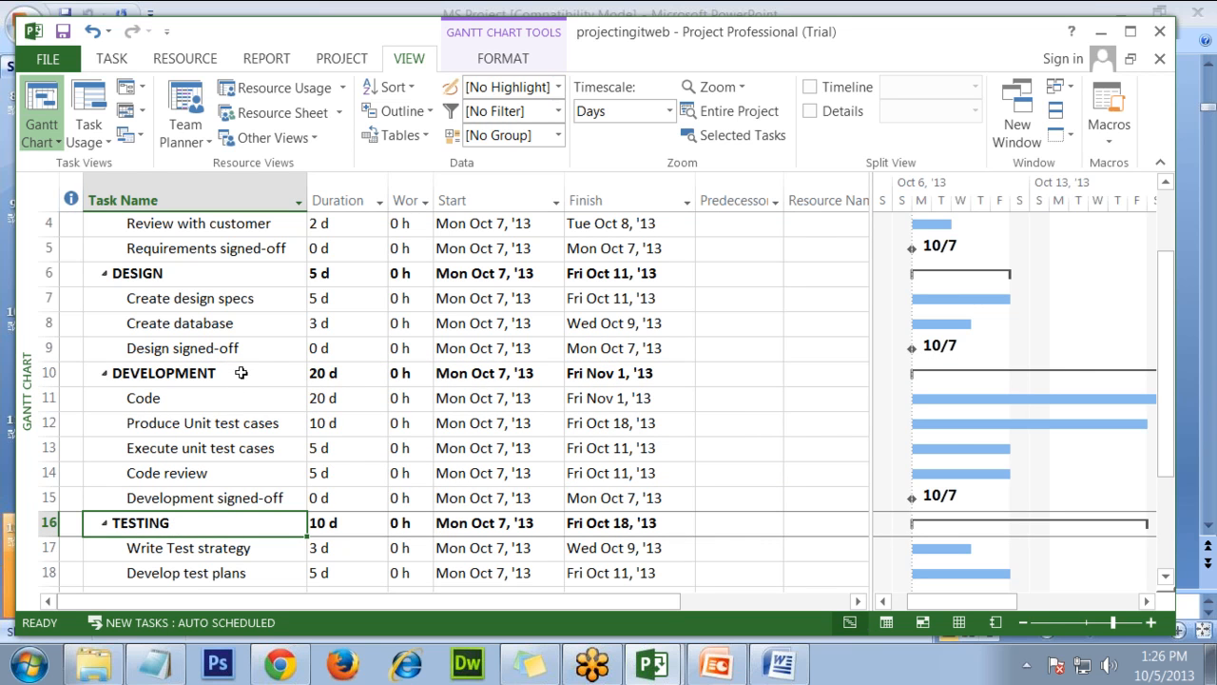
# Step: Examine the Code, Development signed-off and Write Test strategy tasks and the Predecessors column for dependencies between phases
pyautogui.click(242, 373)
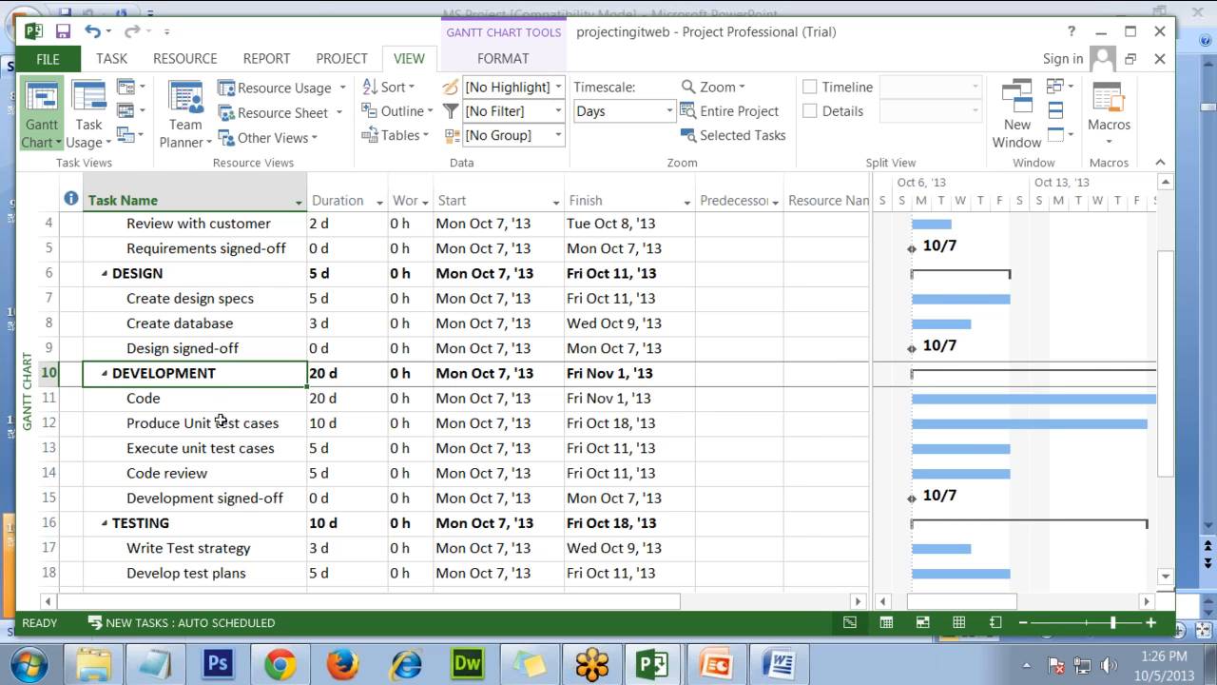
pyautogui.moveTo(49, 225); pyautogui.dragTo(35, 356)
pyautogui.click(190, 396)
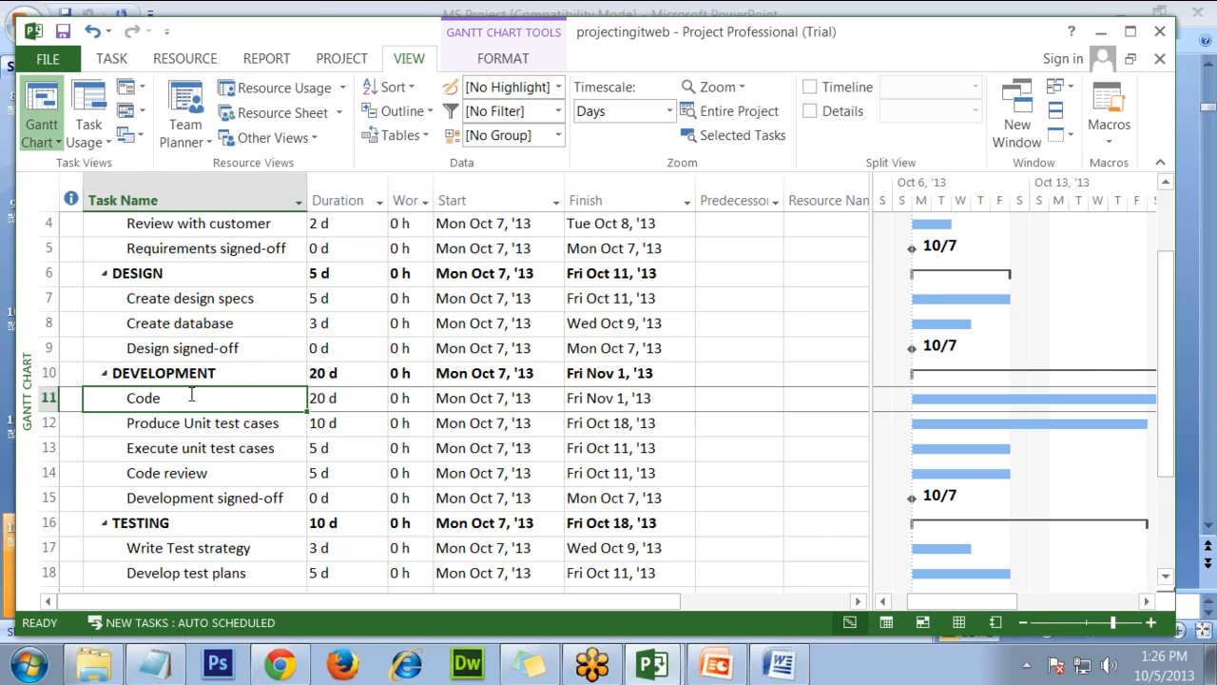
pyautogui.click(743, 407)
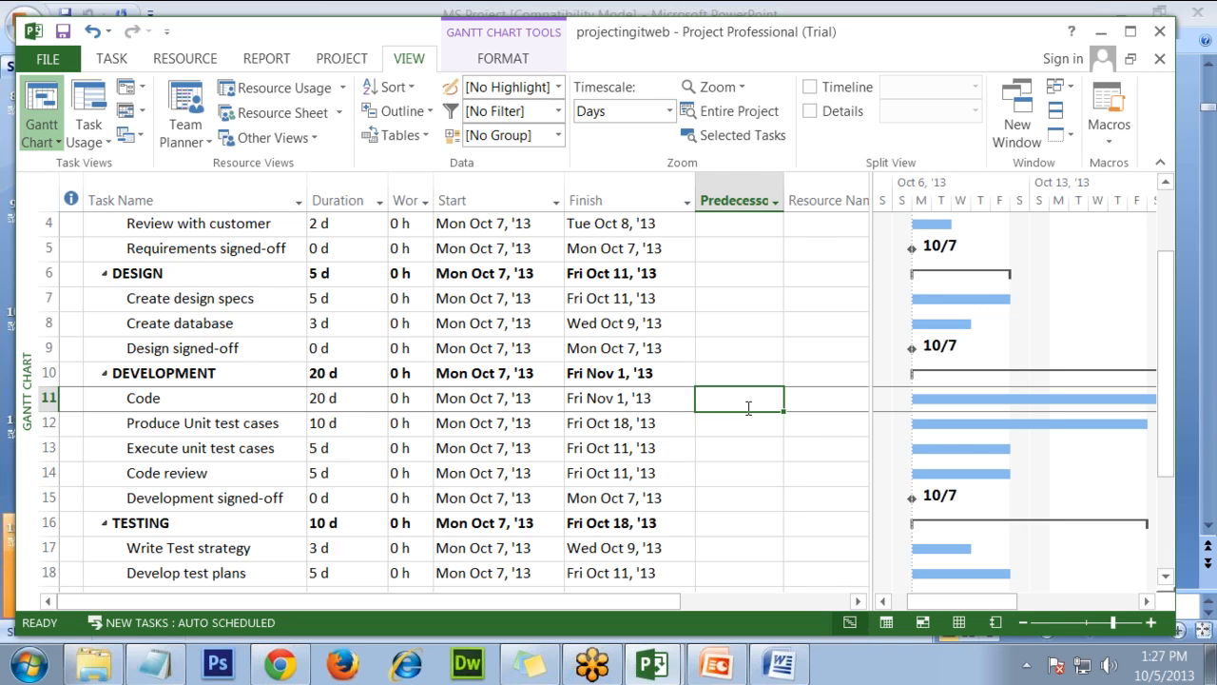
pyautogui.click(242, 552)
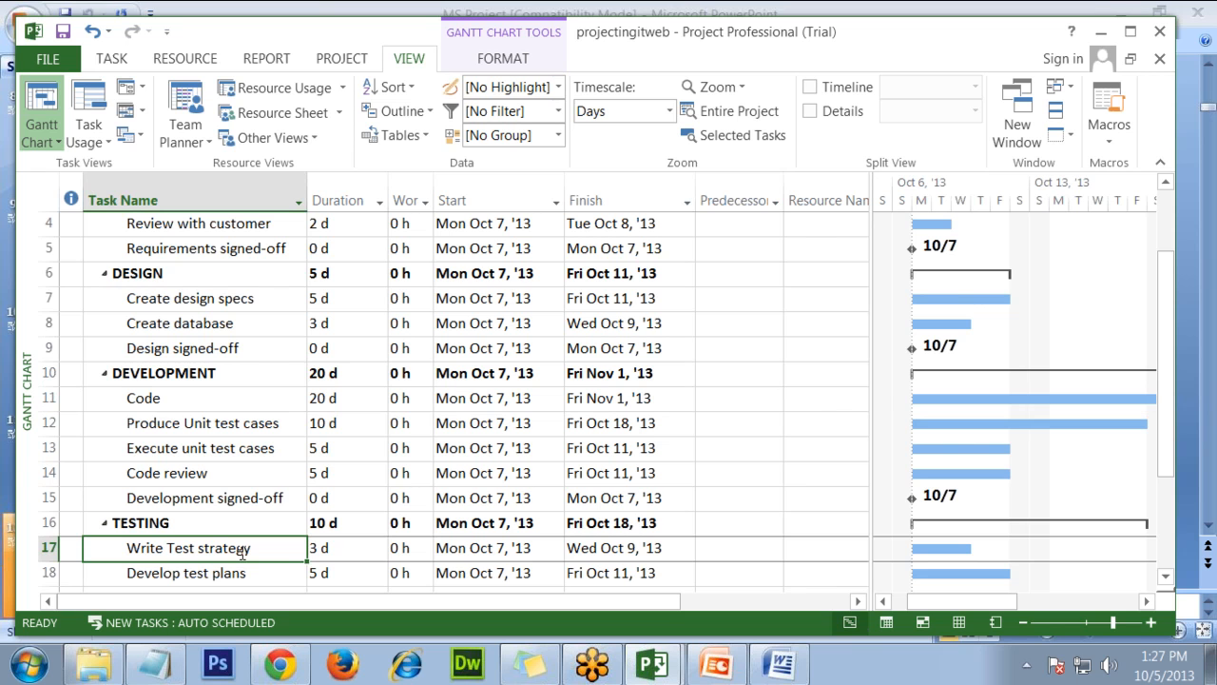
pyautogui.click(205, 496)
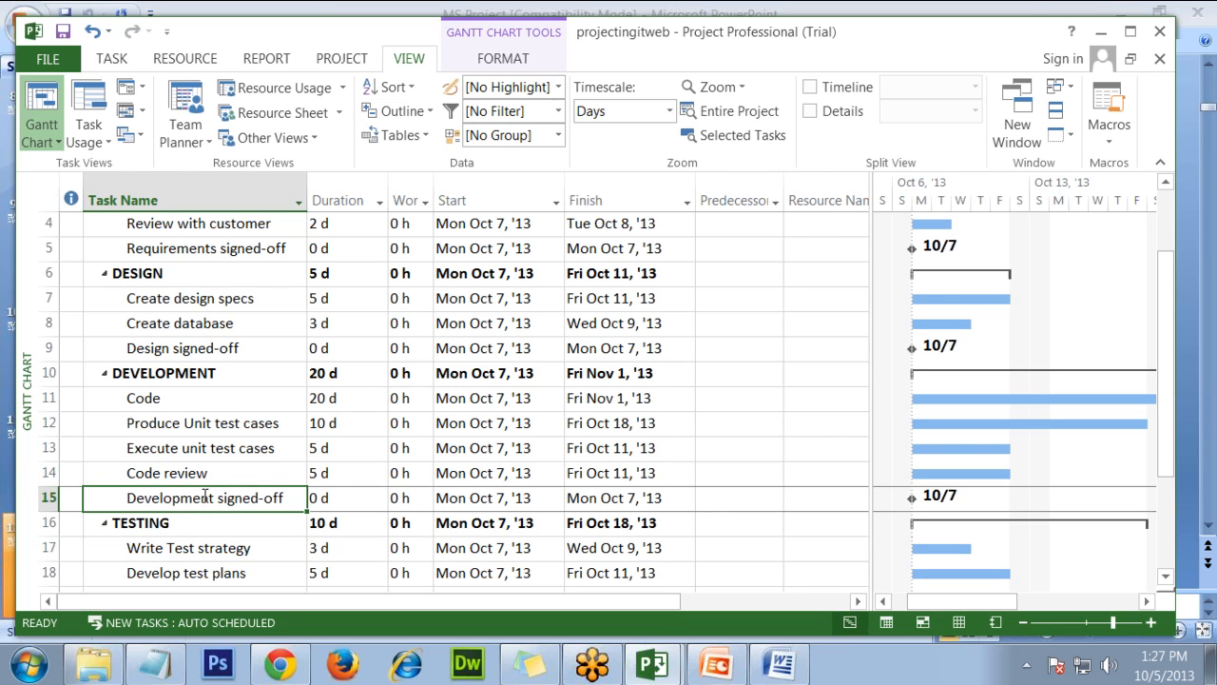
pyautogui.click(744, 203)
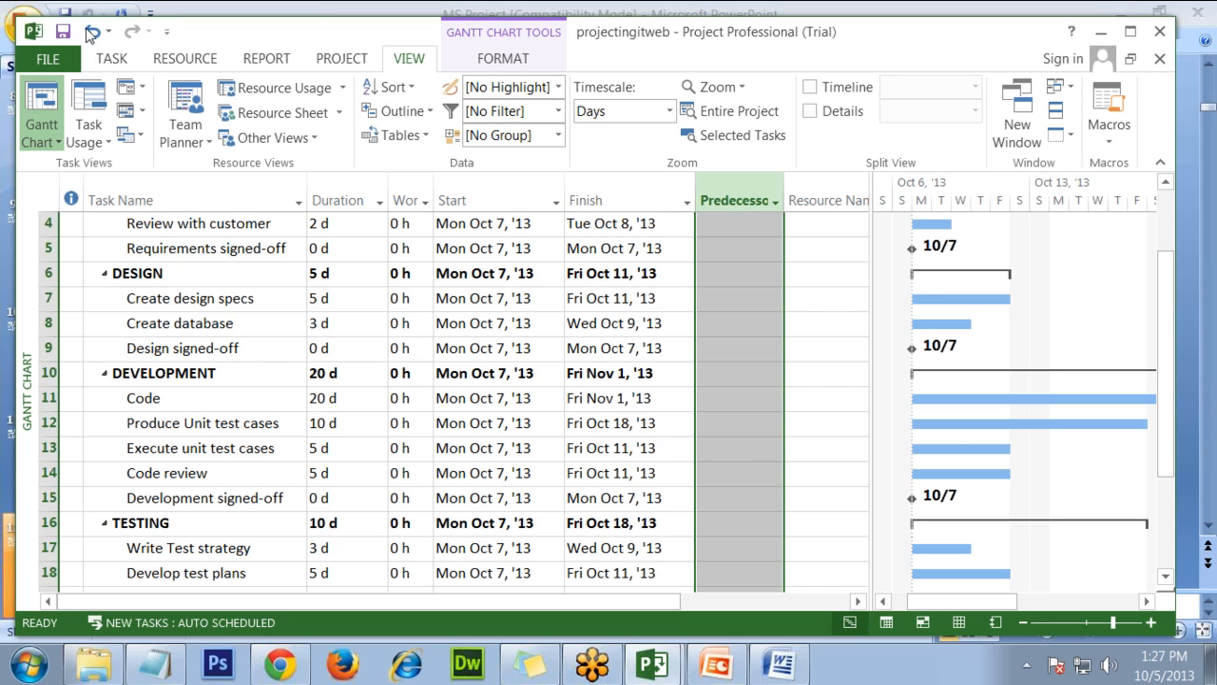
pyautogui.click(216, 393)
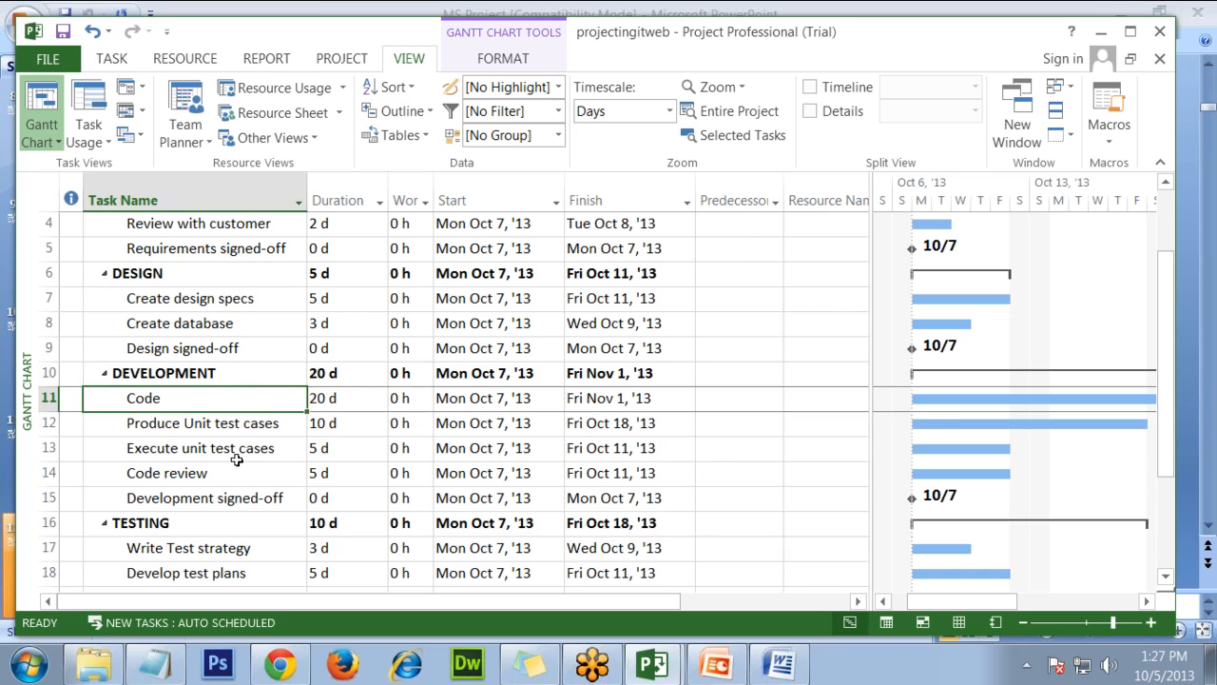
pyautogui.scroll(-6, 239, 462)
pyautogui.scroll(7, 239, 440)
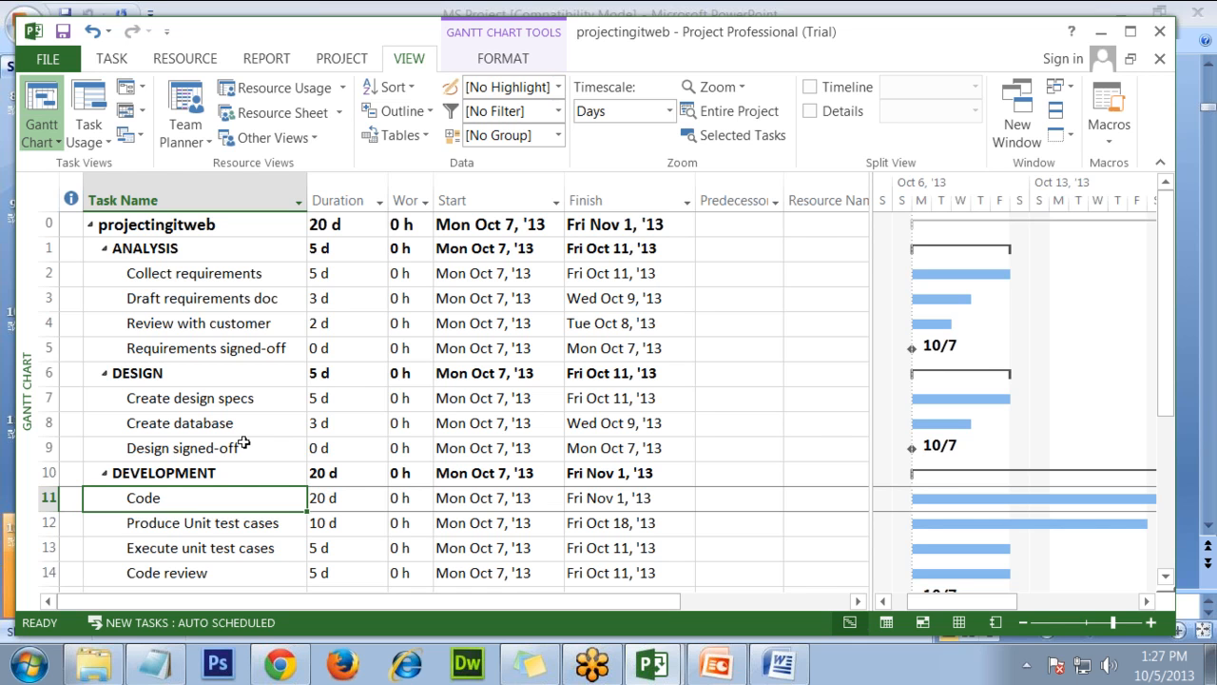
pyautogui.click(1200, 264)
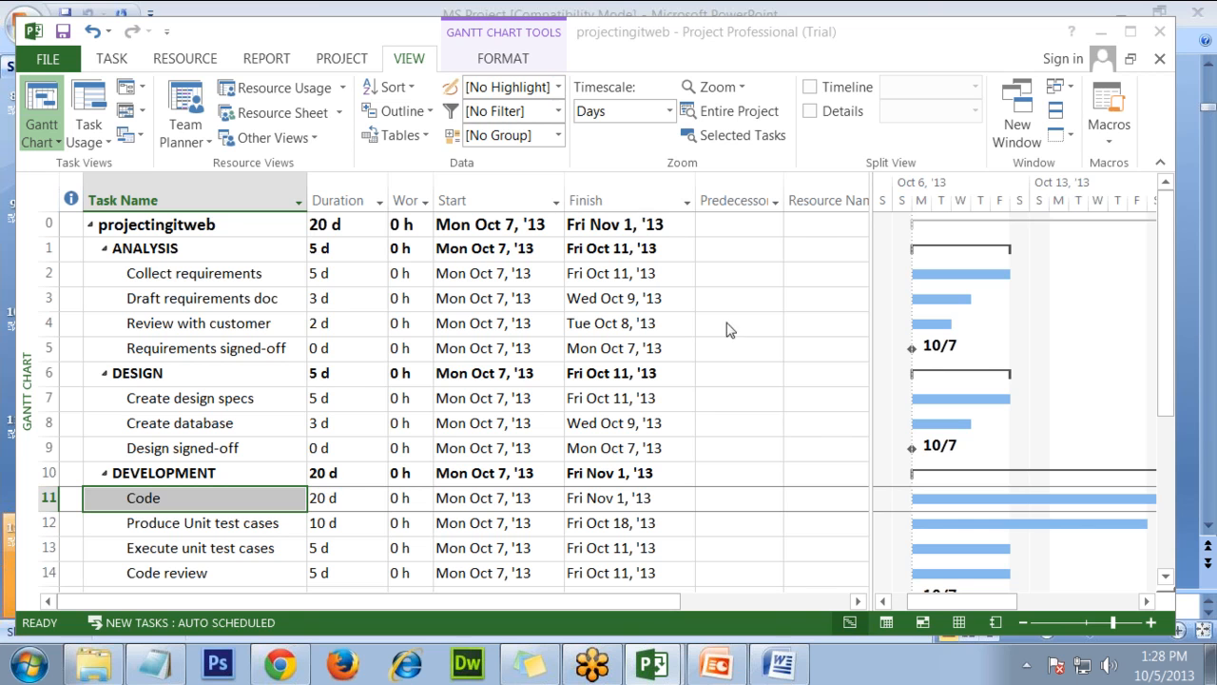
# Step: Examine the order of the ANALYSIS, DESIGN and DEVELOPMENT phases and the first requirements tasks
pyautogui.click(223, 404)
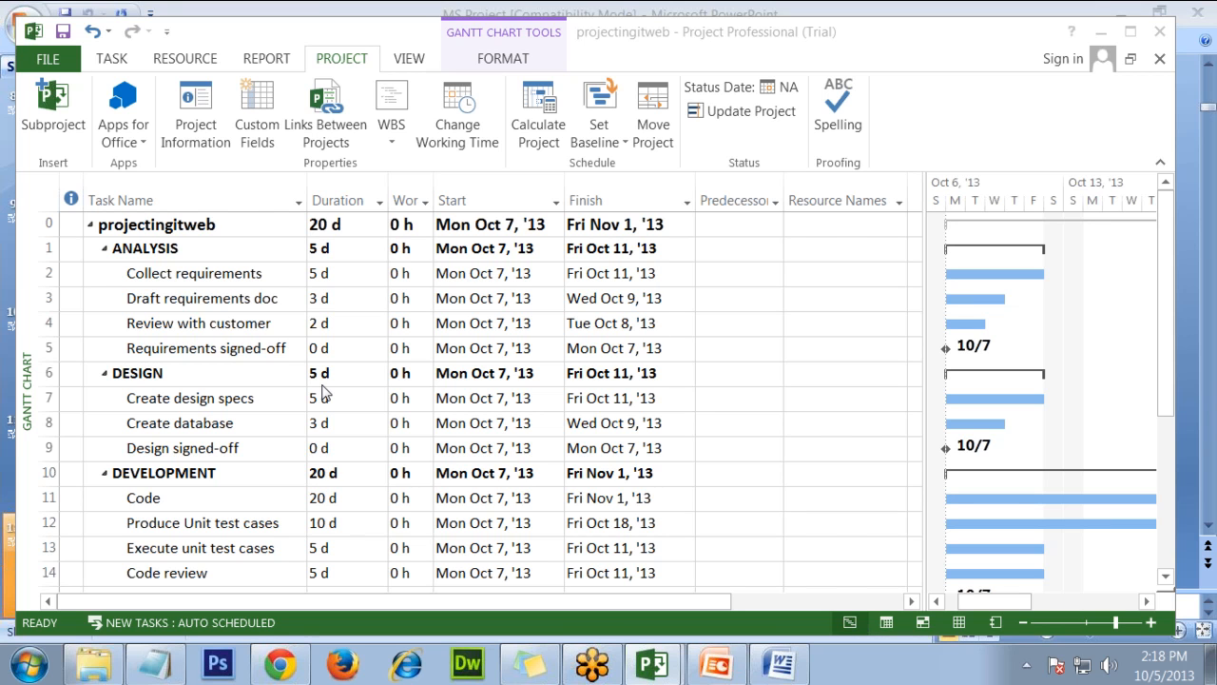
pyautogui.click(217, 274)
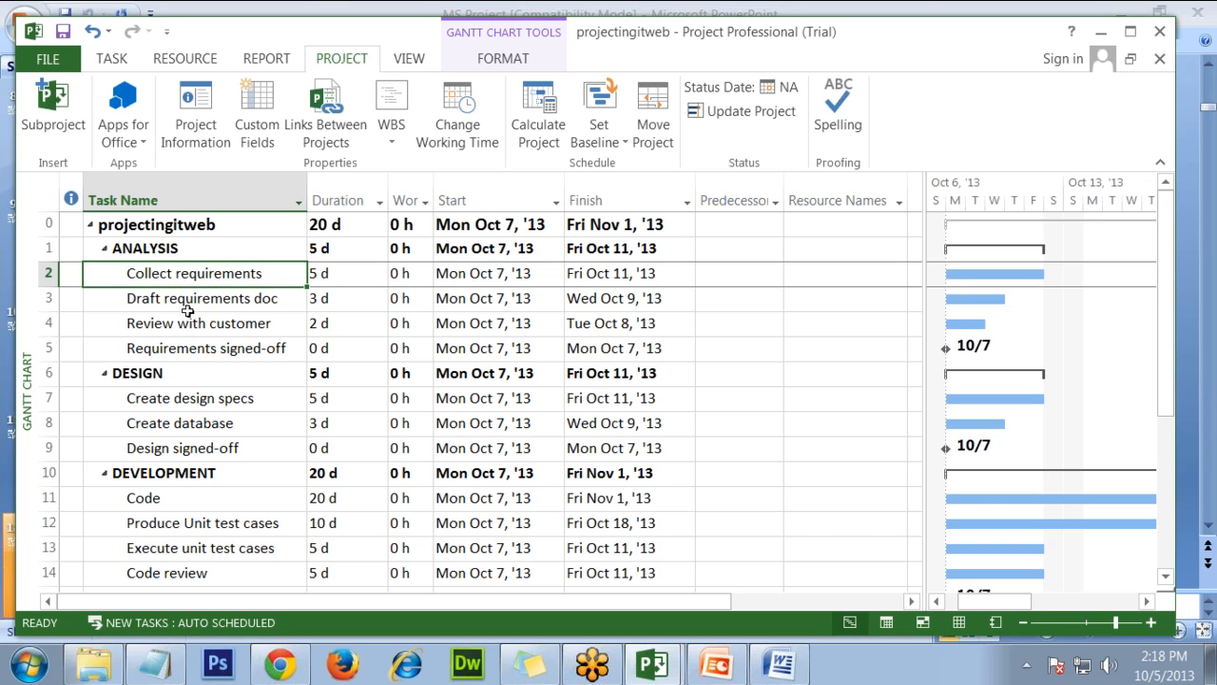
pyautogui.click(190, 304)
pyautogui.click(197, 280)
pyautogui.click(168, 249)
pyautogui.click(178, 373)
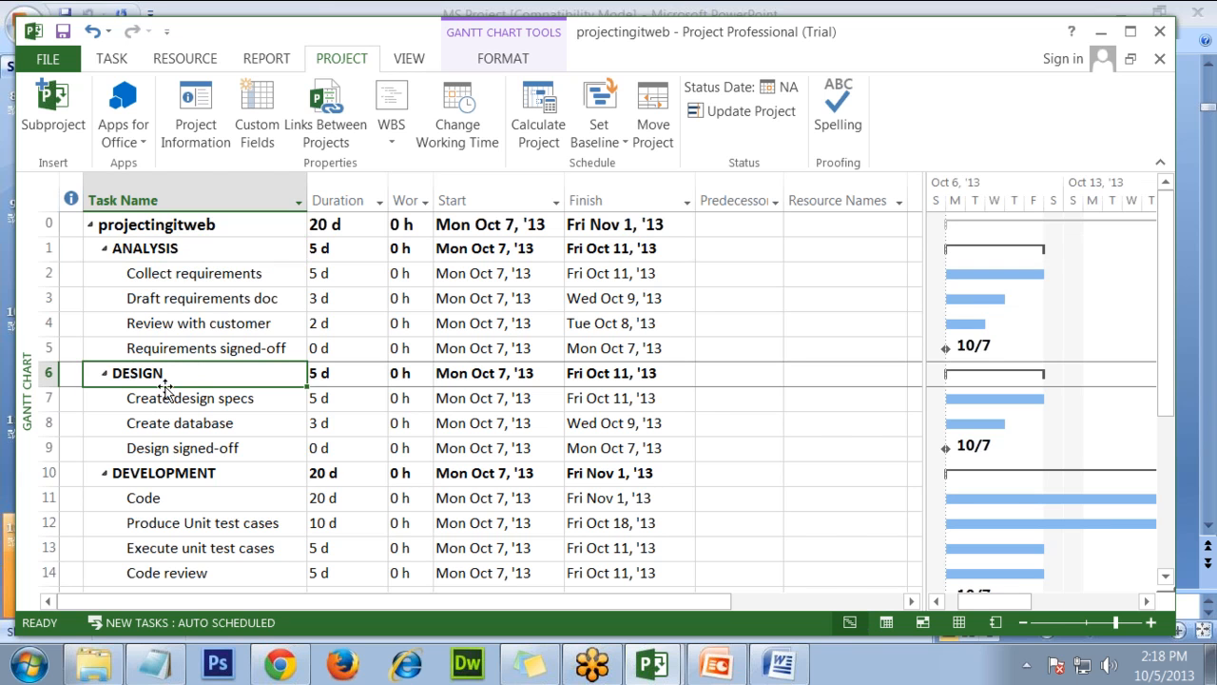
pyautogui.click(178, 250)
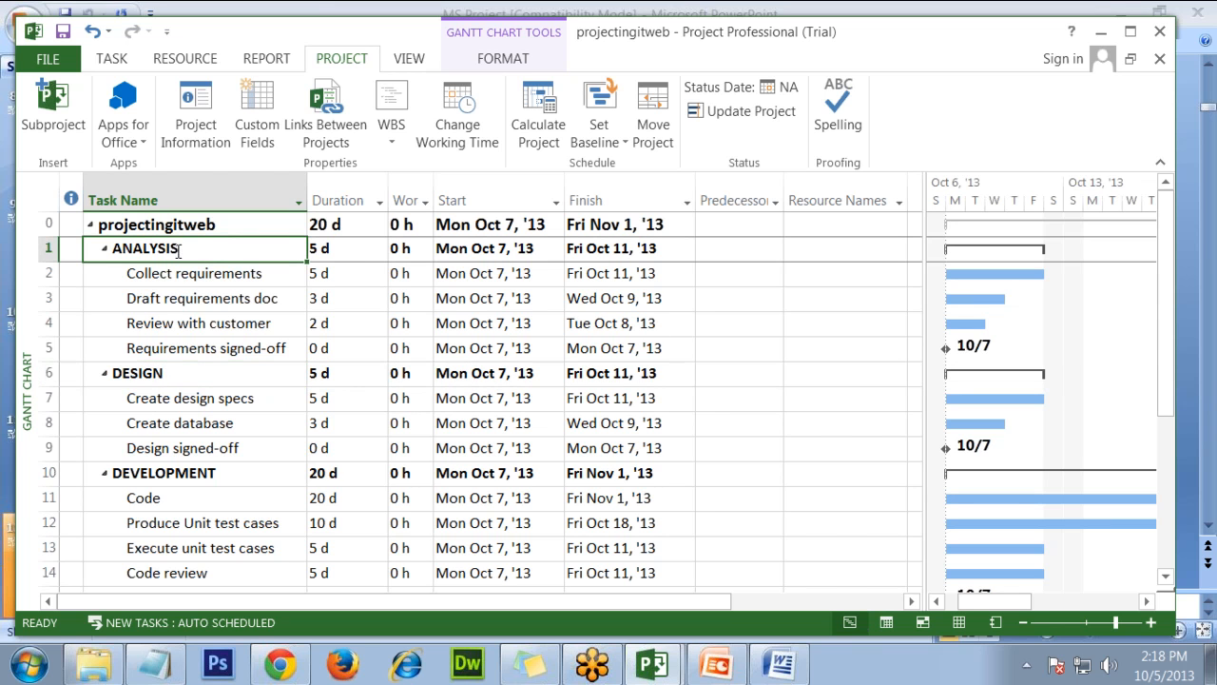
pyautogui.click(175, 377)
pyautogui.click(178, 250)
pyautogui.click(163, 377)
pyautogui.click(155, 470)
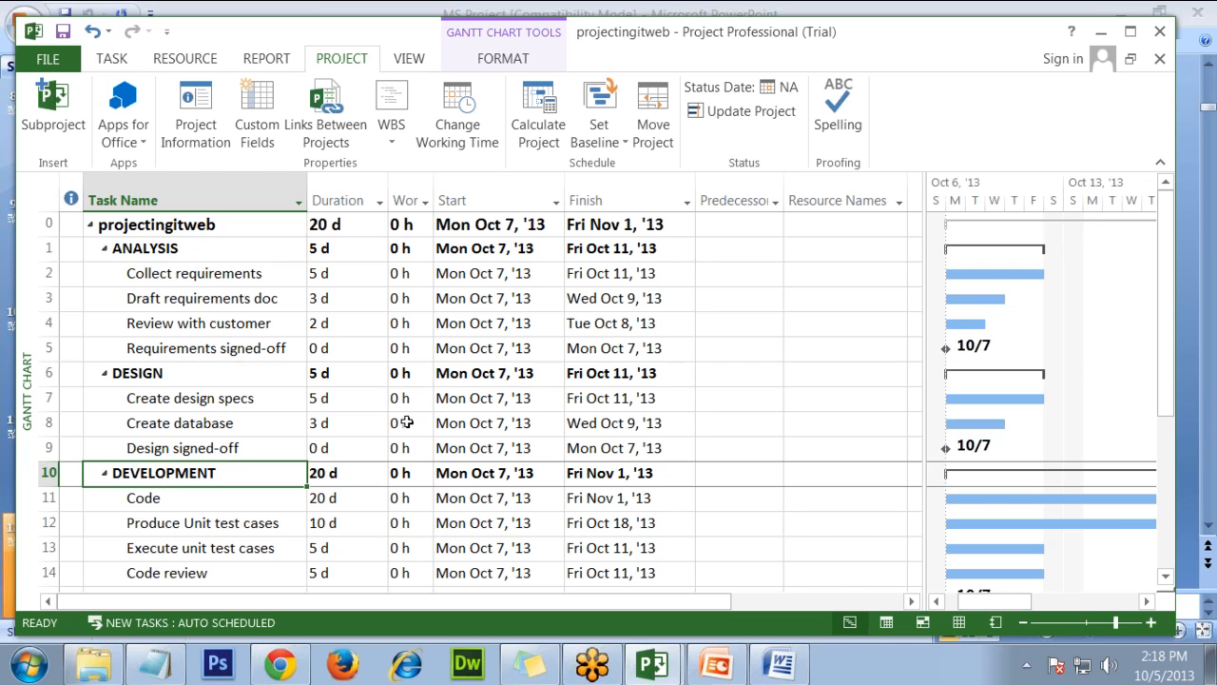
# Step: Set task 1 (ANALYSIS) as the predecessor of the DESIGN summary task
pyautogui.click(735, 379)
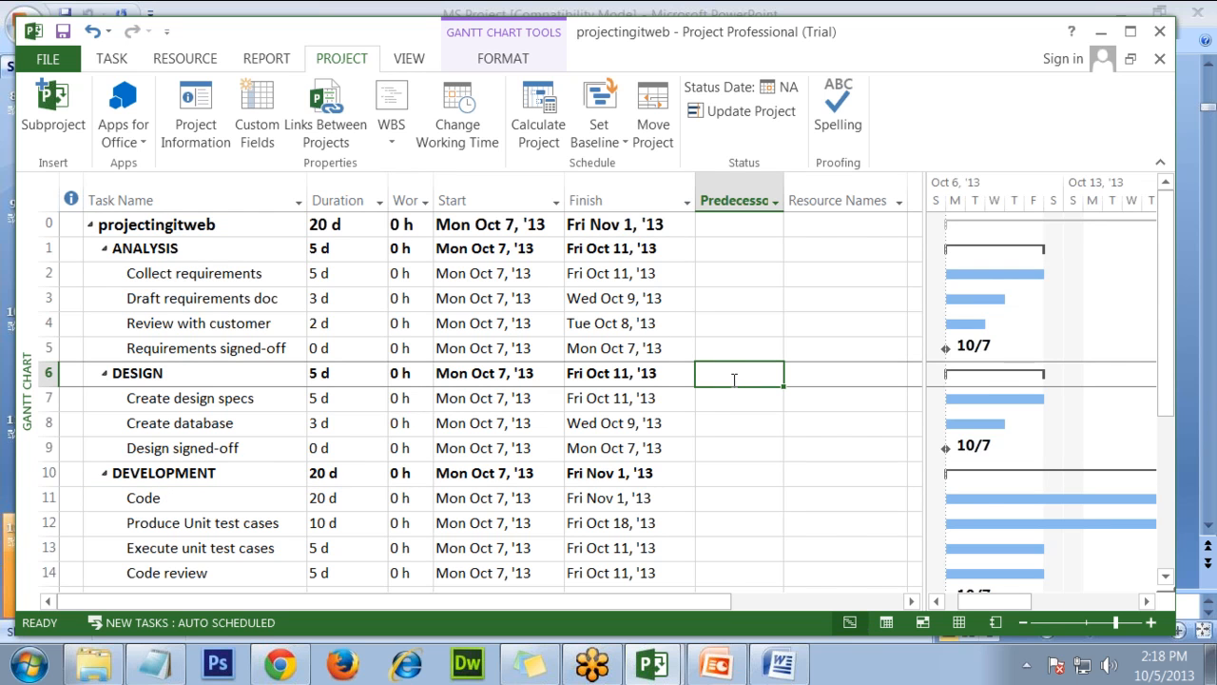
pyautogui.write('1')
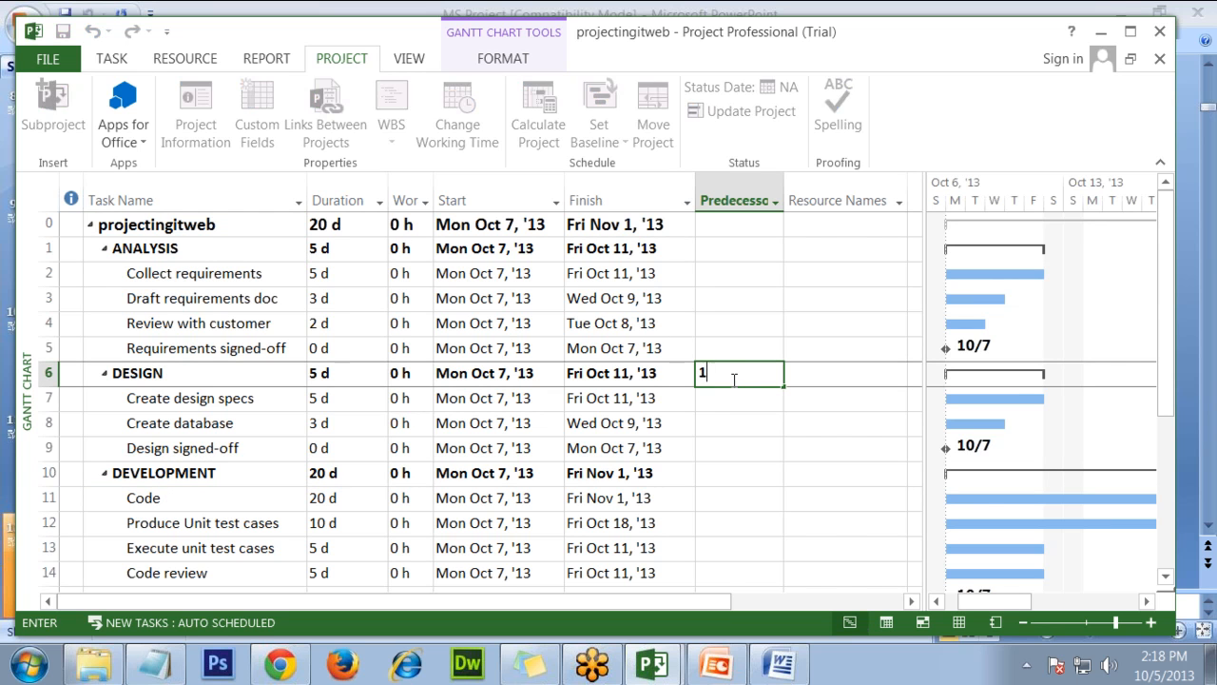
pyautogui.press('Return')
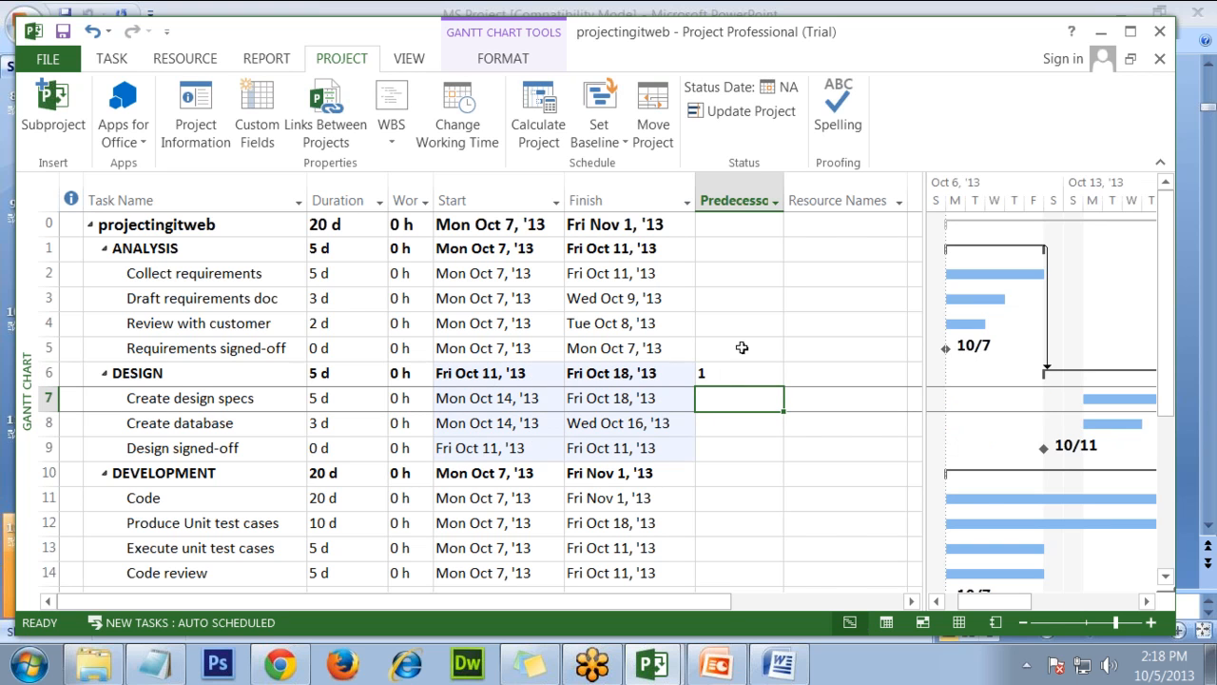
# Step: Compare the start and finish dates of the ANALYSIS and DESIGN phases and look over the tasks within each
pyautogui.click(288, 466)
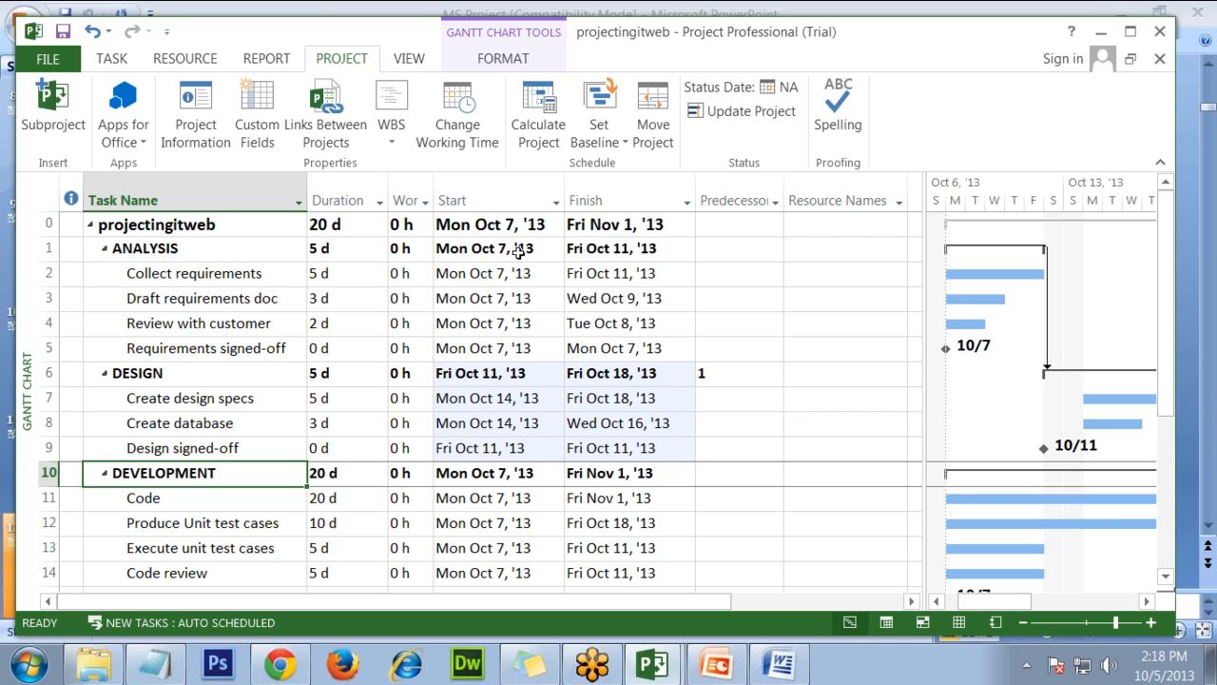
pyautogui.click(626, 350)
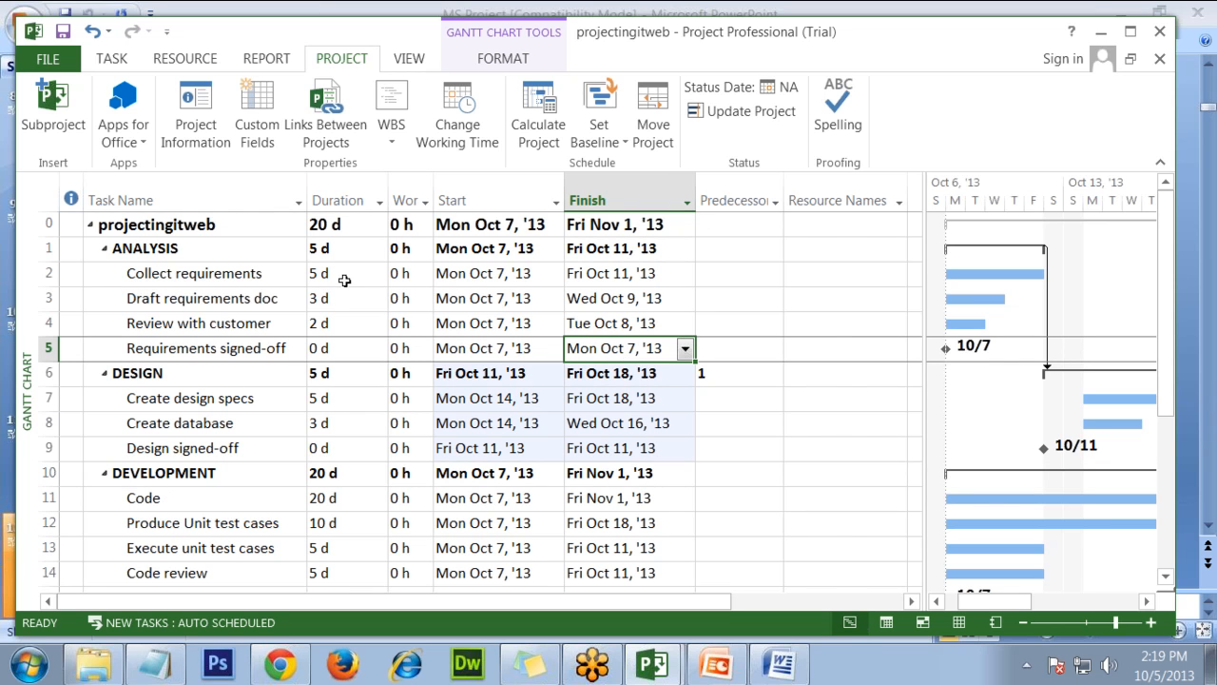
pyautogui.click(498, 247)
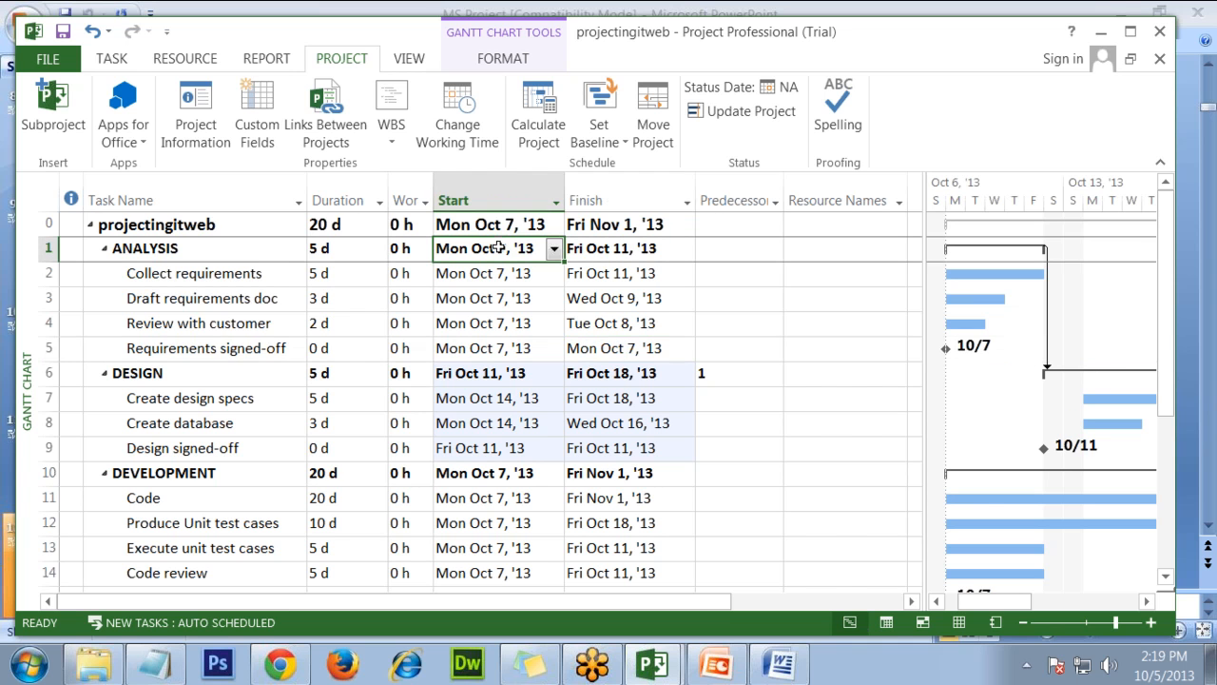
pyautogui.click(636, 249)
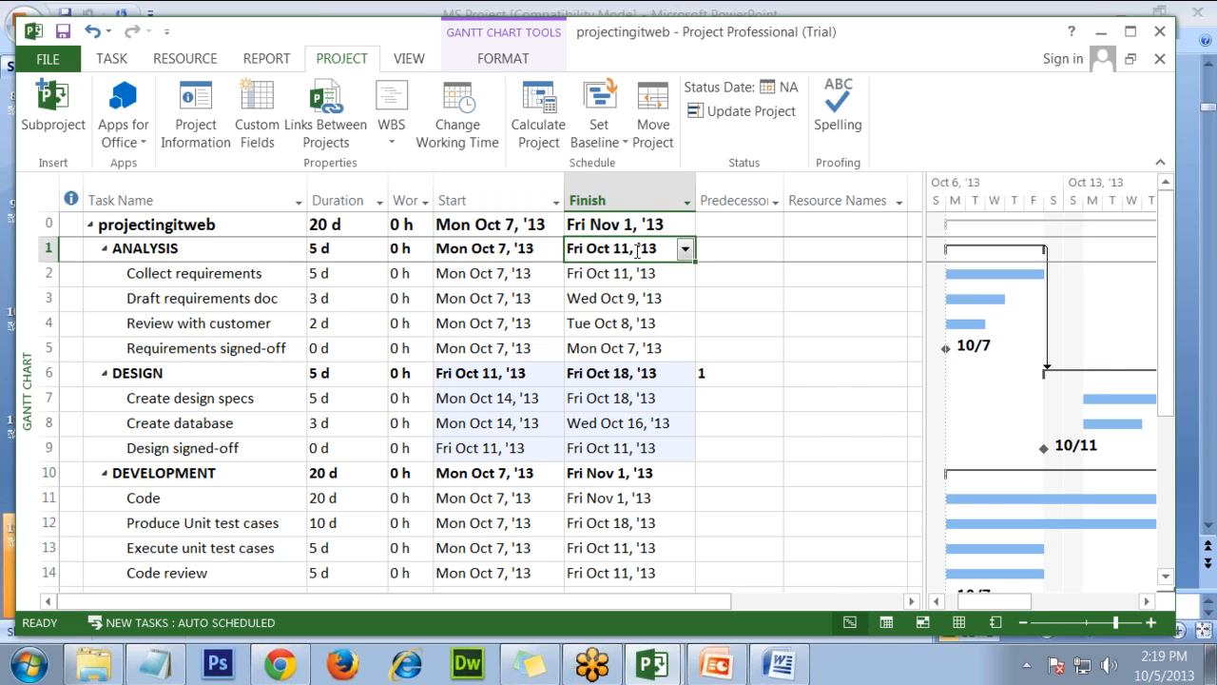
pyautogui.click(493, 374)
pyautogui.click(644, 373)
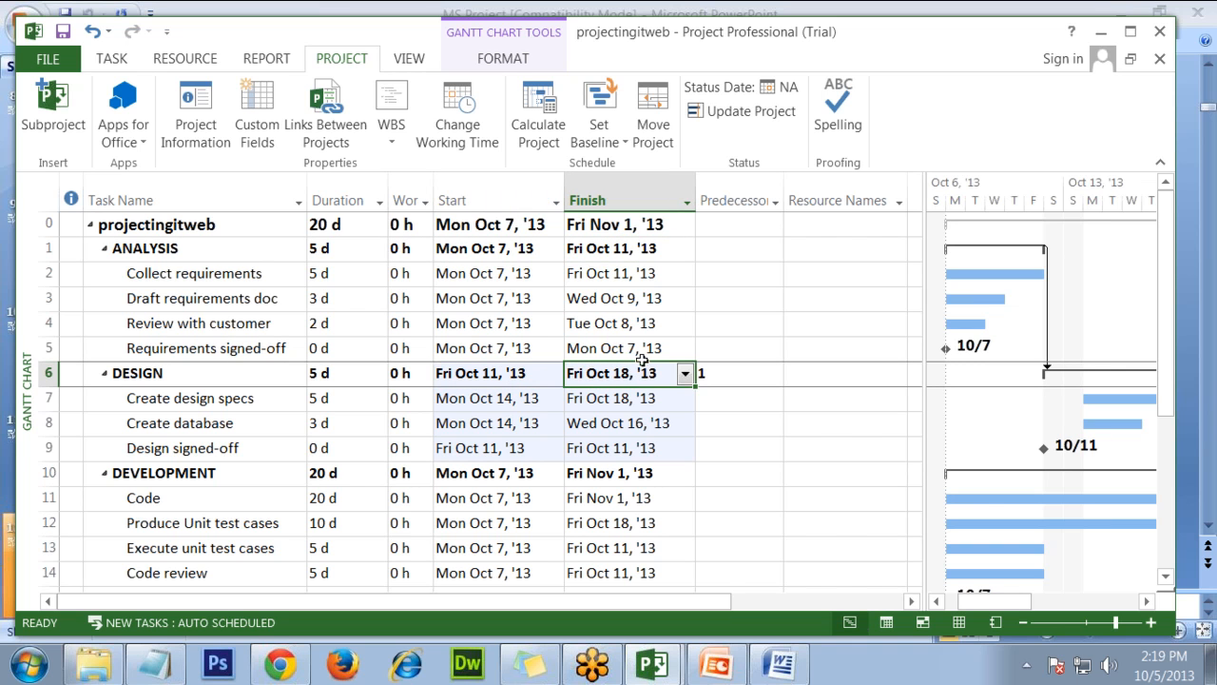
pyautogui.click(197, 243)
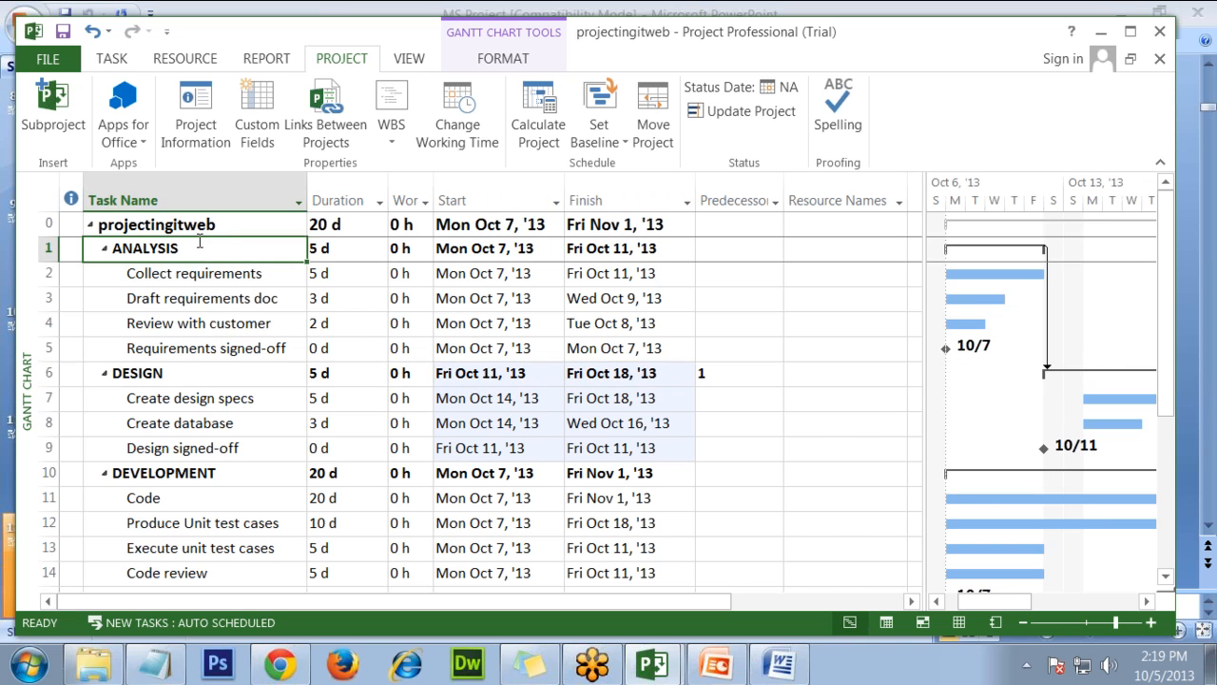
pyautogui.click(204, 373)
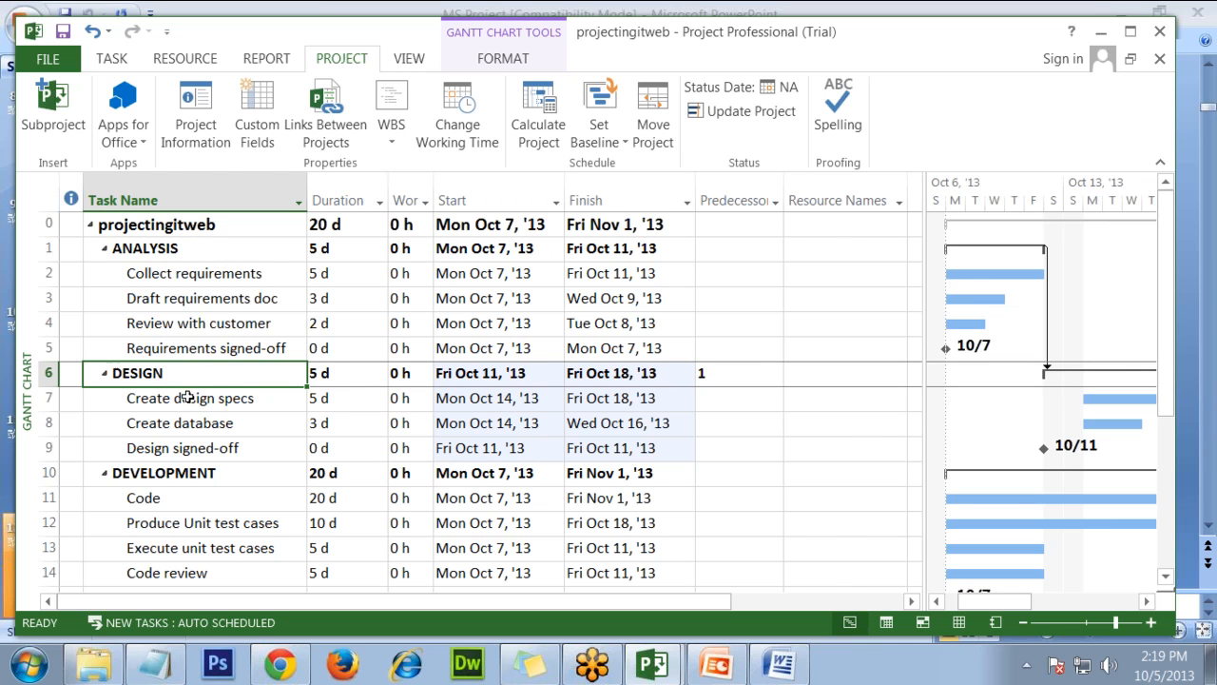
pyautogui.moveTo(190, 397); pyautogui.dragTo(189, 452)
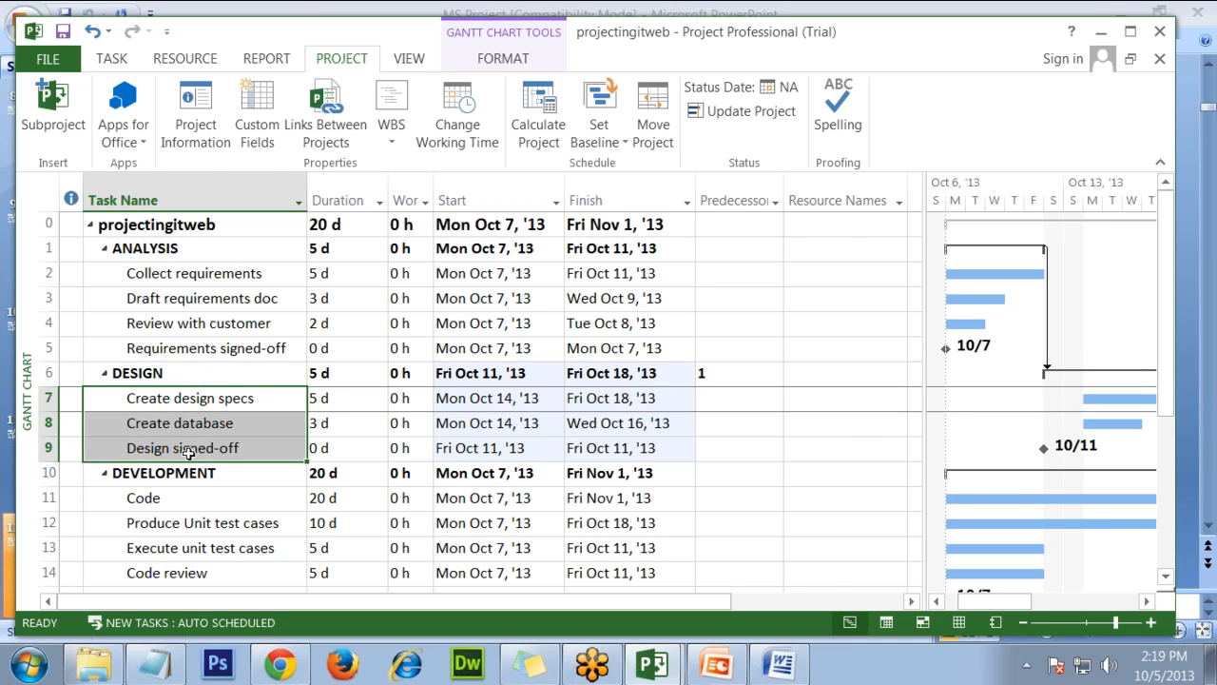
pyautogui.moveTo(190, 250); pyautogui.dragTo(189, 352)
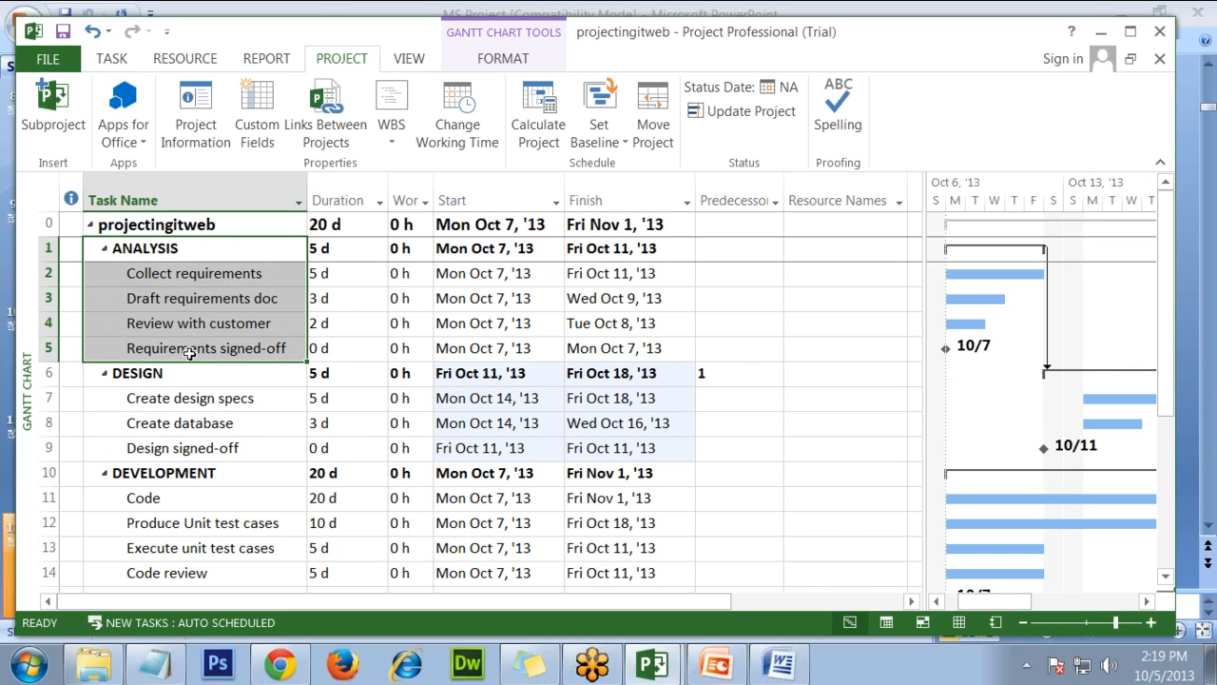
# Step: Clear the predecessor of the DESIGN summary task so it no longer depends on ANALYSIS
pyautogui.moveTo(189, 399); pyautogui.dragTo(184, 447)
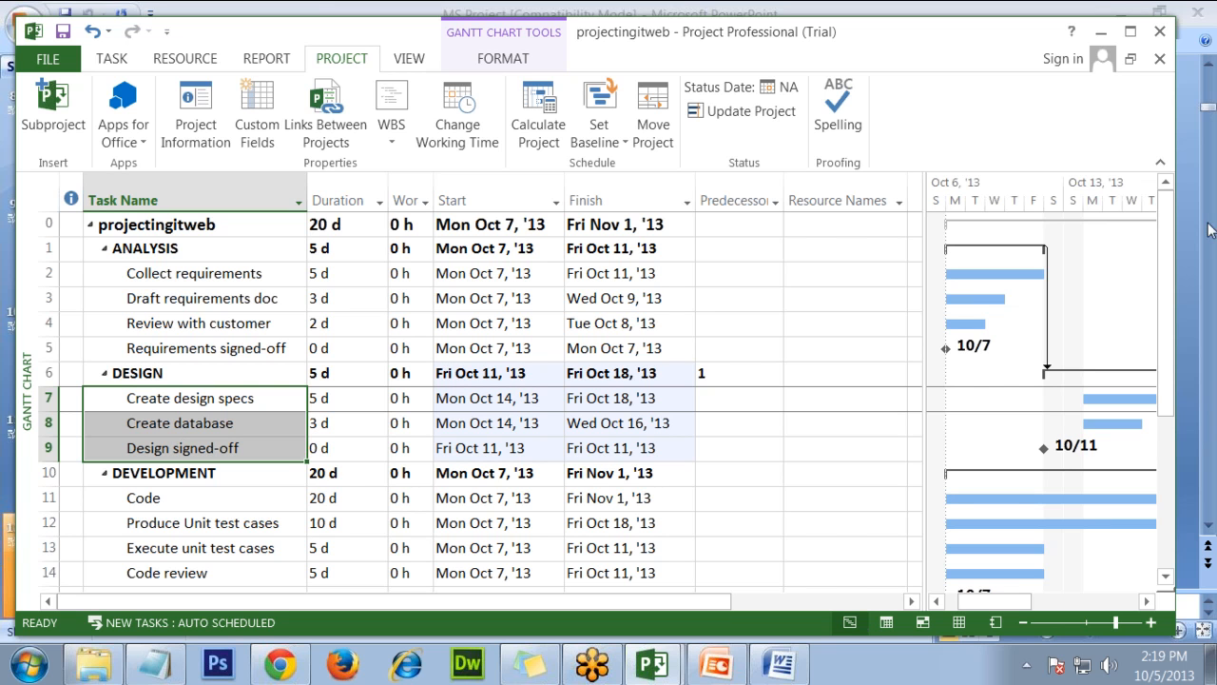
pyautogui.click(727, 372)
pyautogui.press('BackSpace')
pyautogui.click(176, 422)
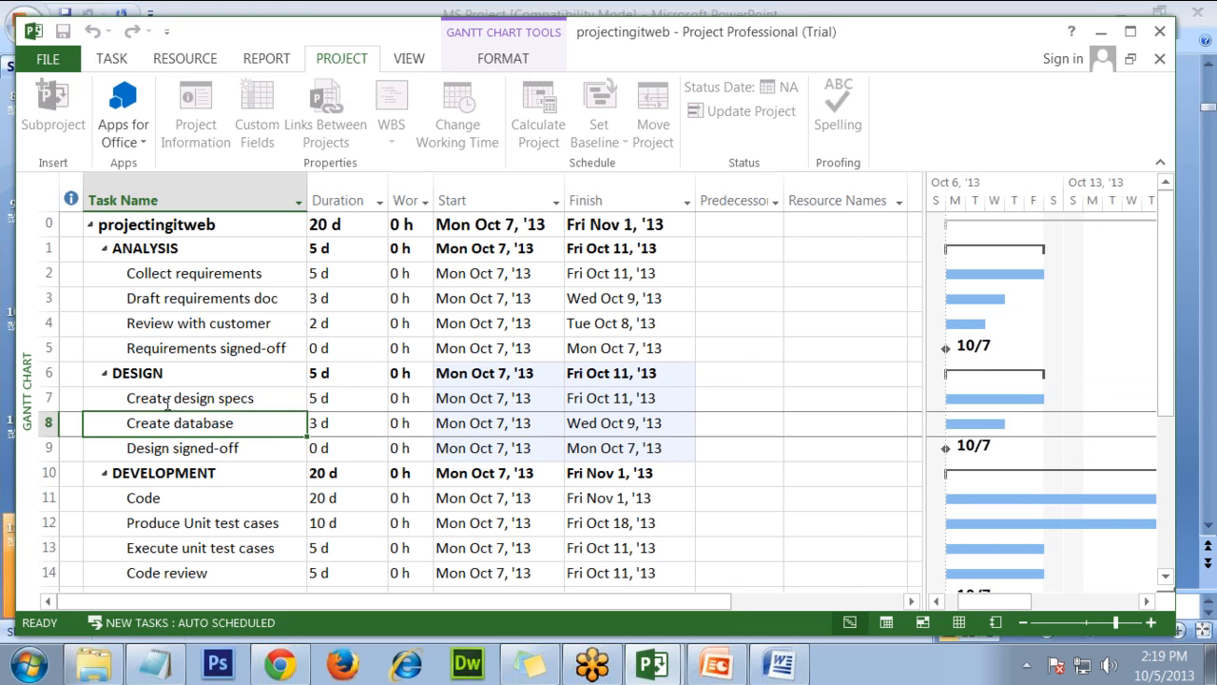
# Step: Examine the individual tasks within the ANALYSIS, DESIGN and DEVELOPMENT phases as candidates for task-level dependencies
pyautogui.moveTo(155, 273); pyautogui.dragTo(168, 348)
pyautogui.click(166, 398)
pyautogui.moveTo(168, 422); pyautogui.dragTo(174, 444)
pyautogui.moveTo(171, 277); pyautogui.dragTo(178, 350)
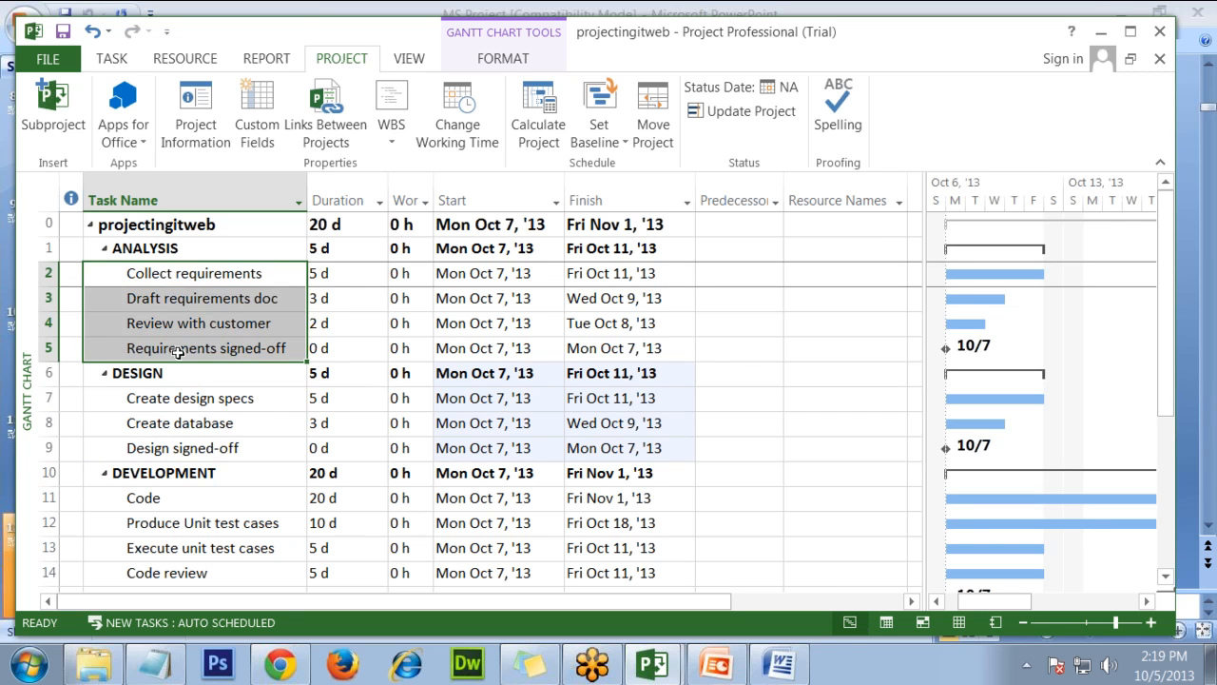
pyautogui.moveTo(182, 398); pyautogui.dragTo(188, 446)
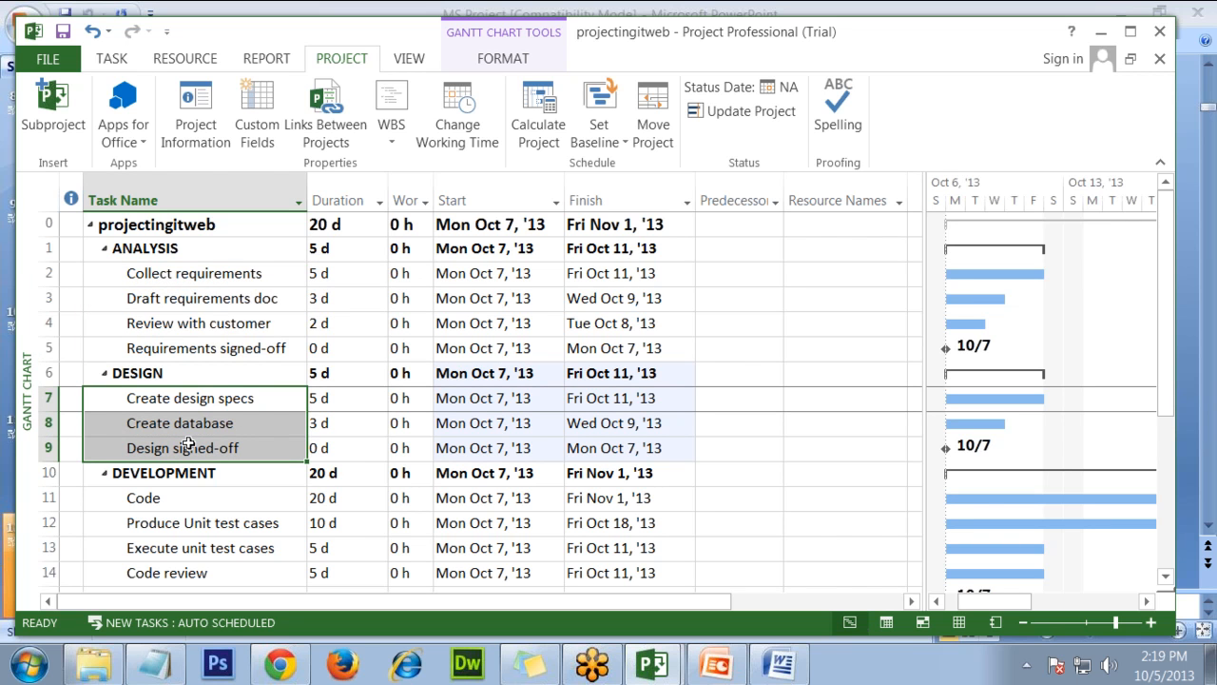
pyautogui.click(201, 433)
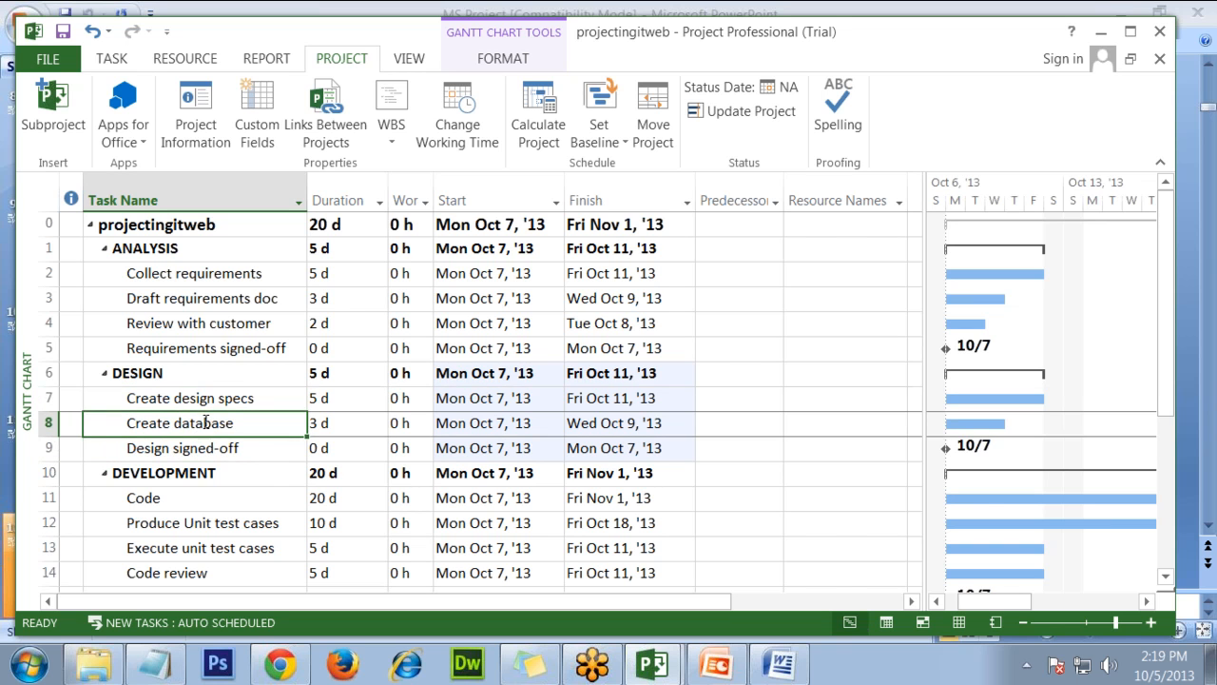
pyautogui.click(215, 403)
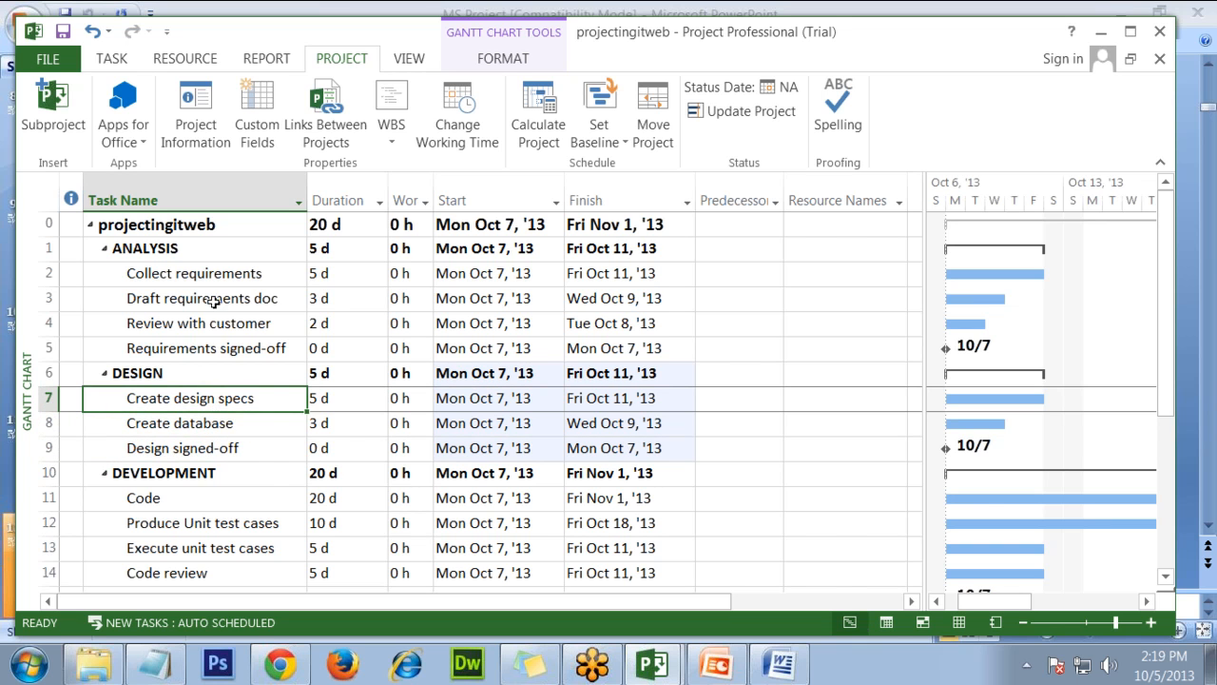
pyautogui.moveTo(219, 297); pyautogui.dragTo(225, 348)
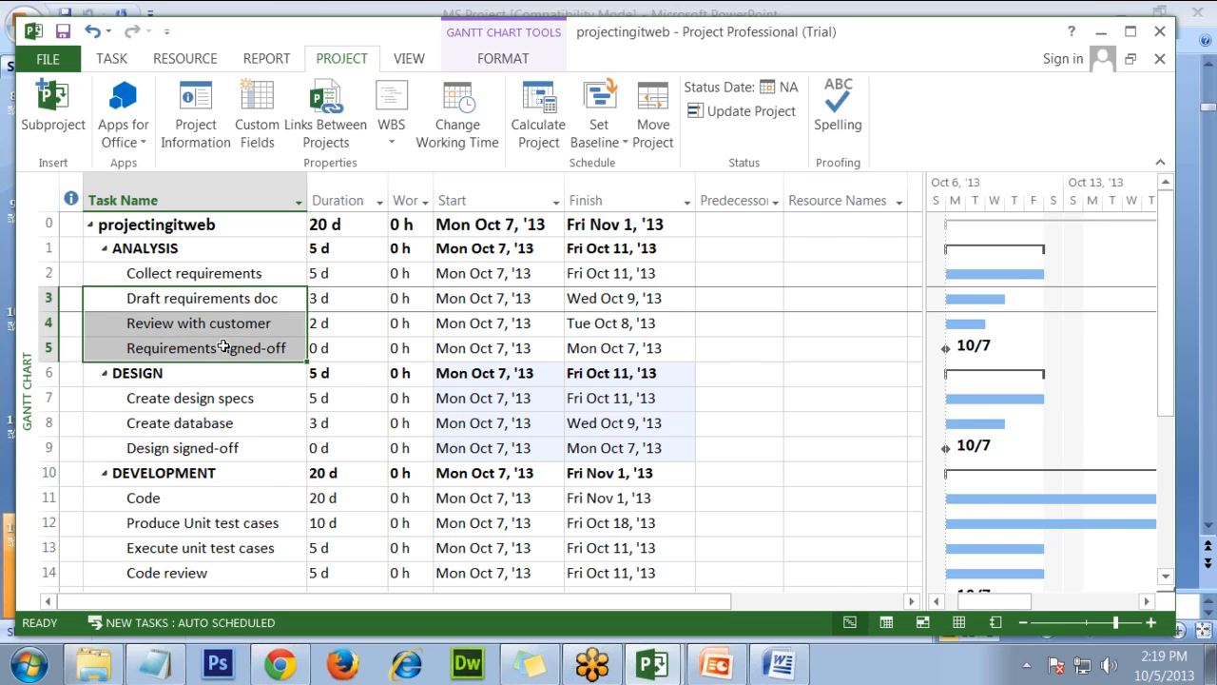
pyautogui.click(262, 527)
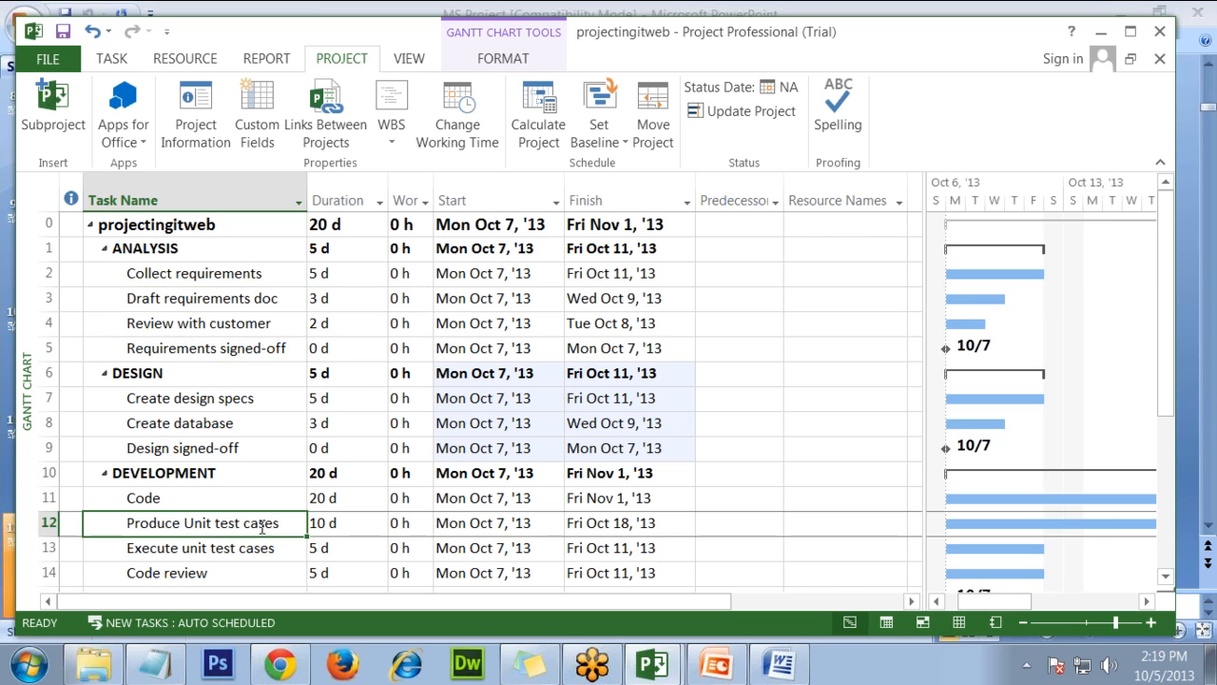
pyautogui.click(190, 251)
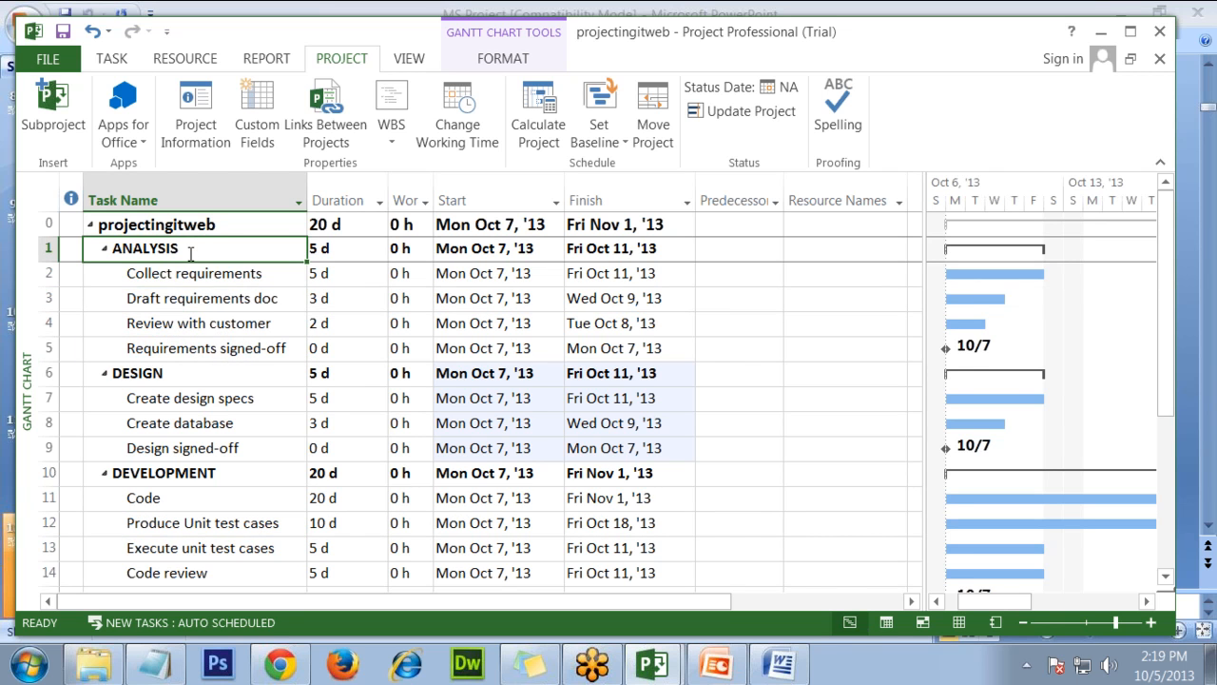
pyautogui.moveTo(233, 279); pyautogui.dragTo(233, 584)
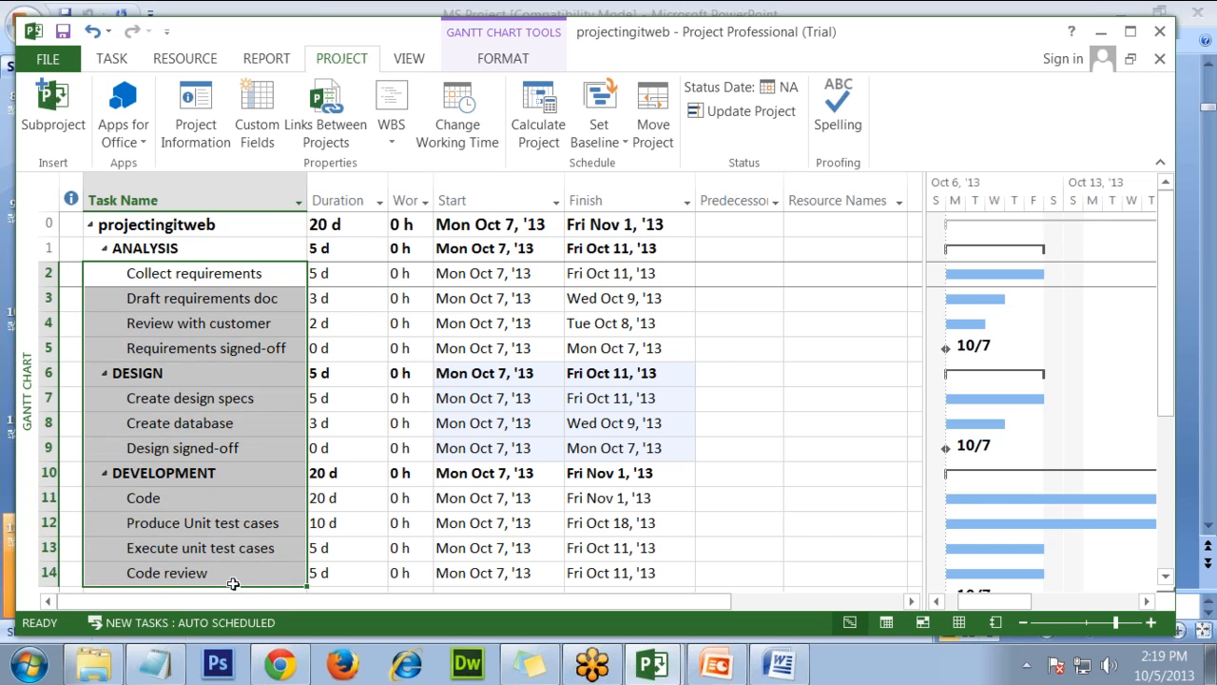
# Step: Examine the order of Collect requirements and Draft requirements doc, the Predecessors column and the row ID of Collect requirements
pyautogui.click(219, 350)
pyautogui.click(206, 277)
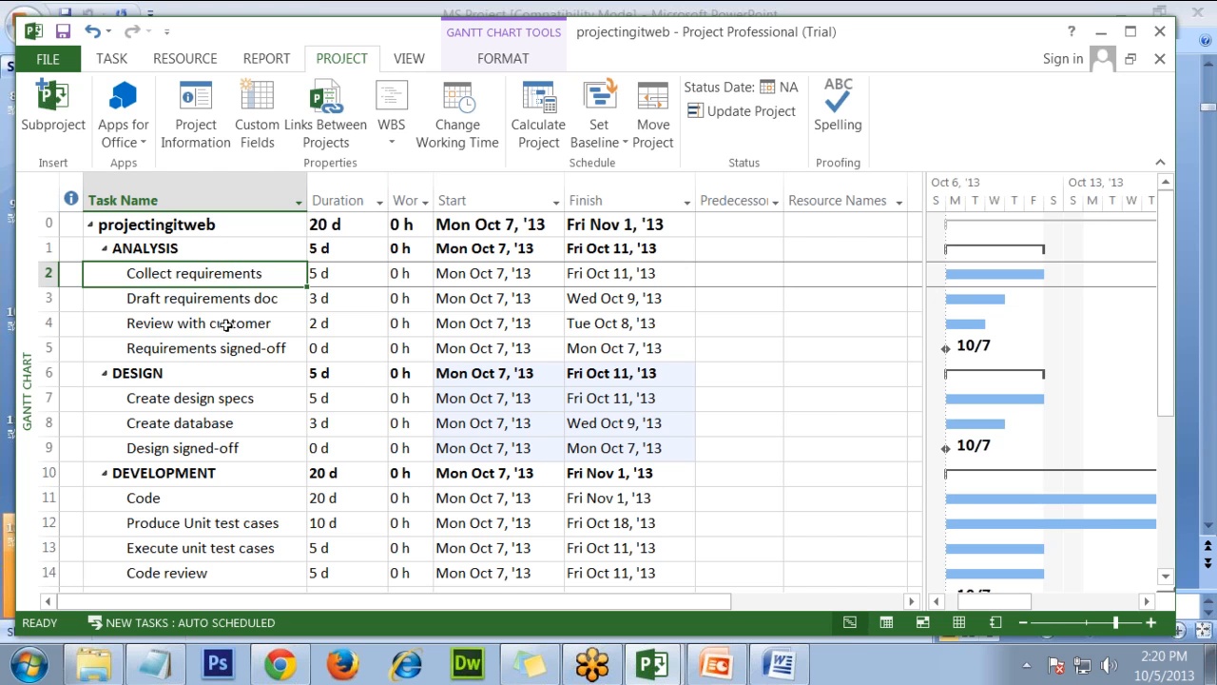
pyautogui.click(255, 299)
pyautogui.click(259, 273)
pyautogui.click(756, 281)
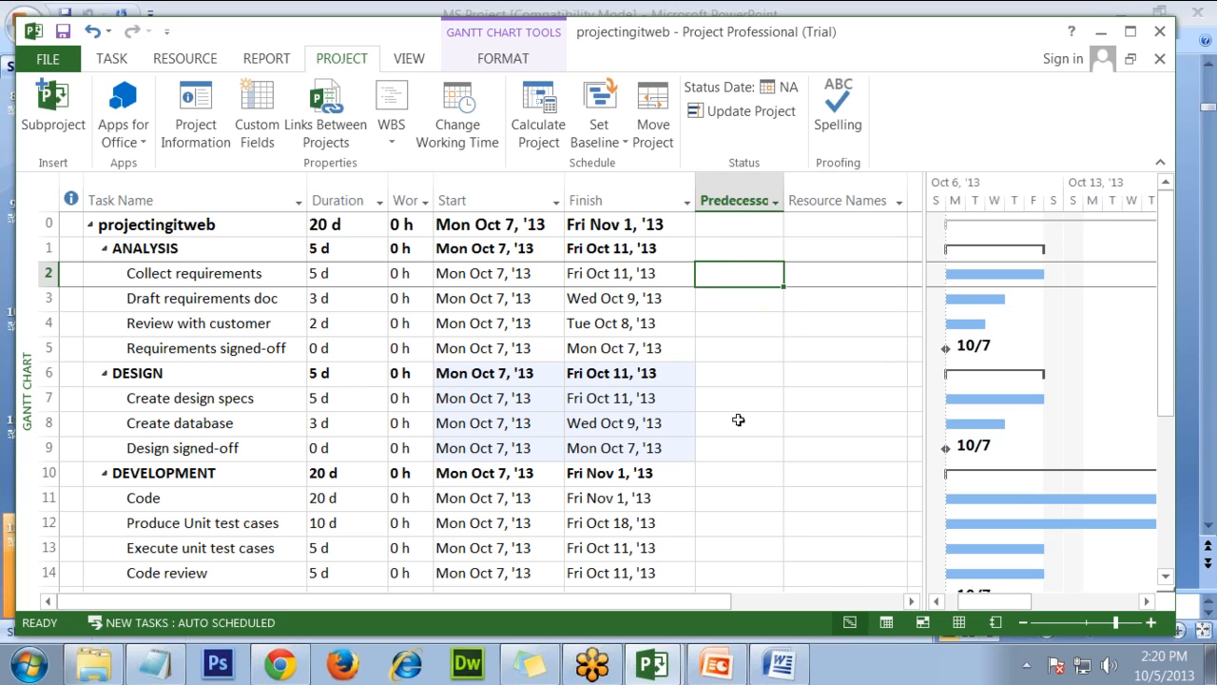
pyautogui.click(254, 301)
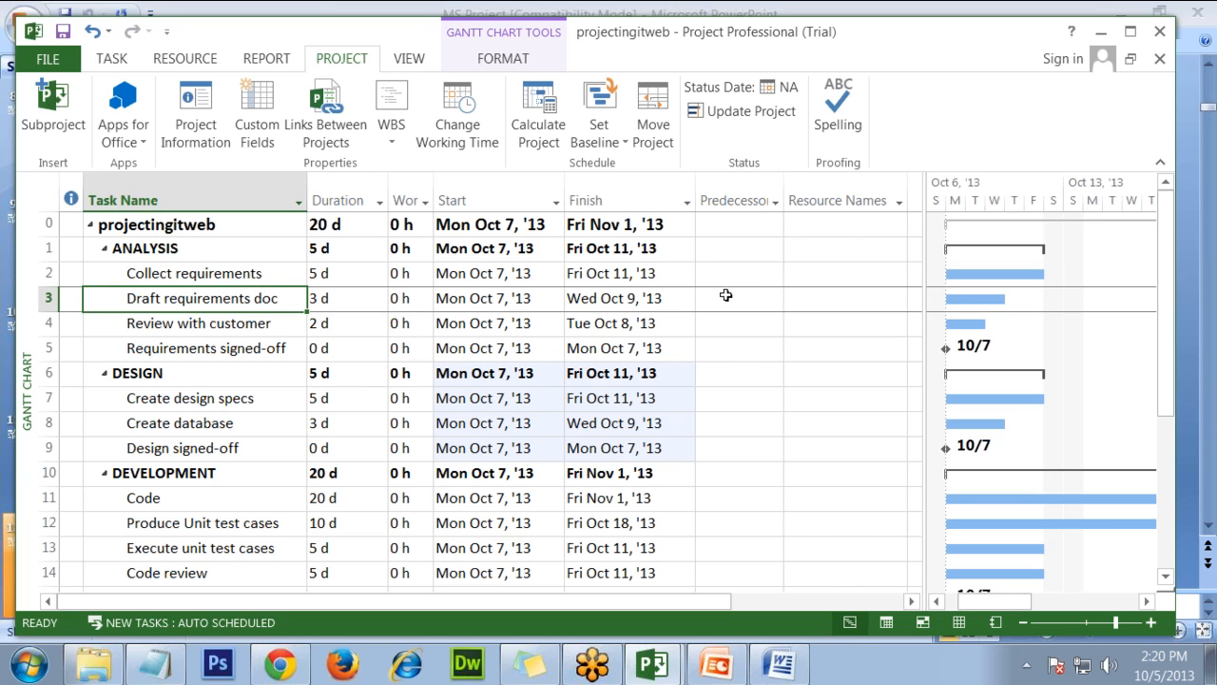
pyautogui.click(237, 275)
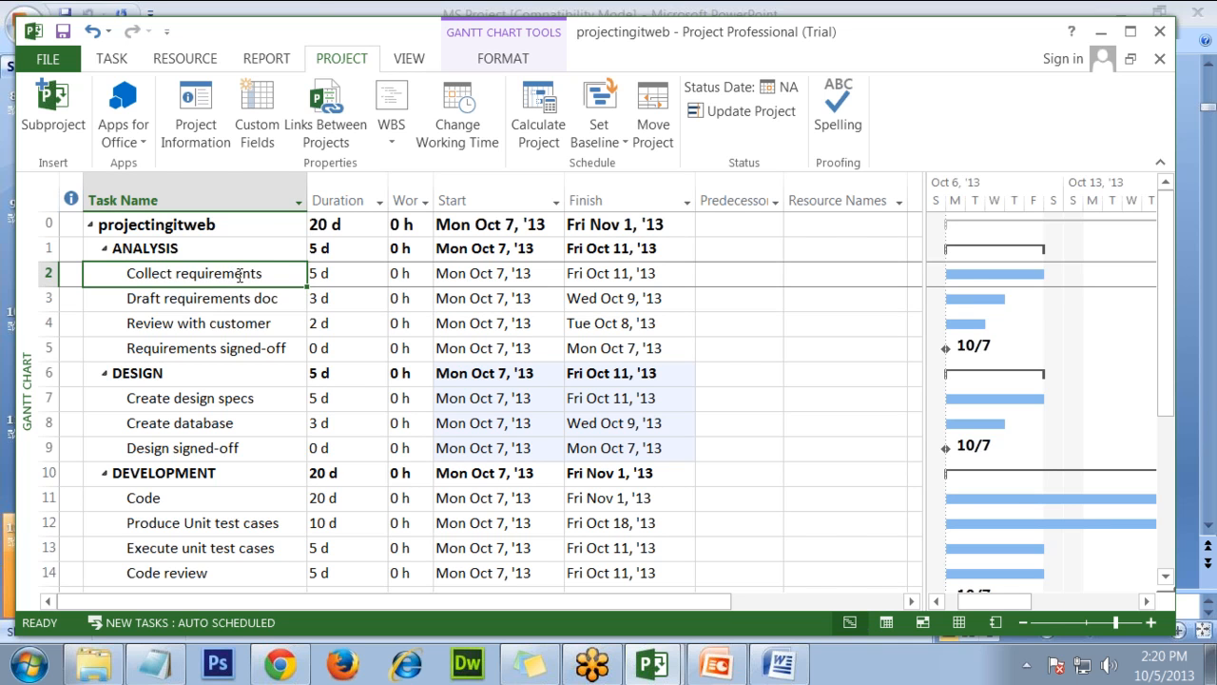
pyautogui.click(244, 298)
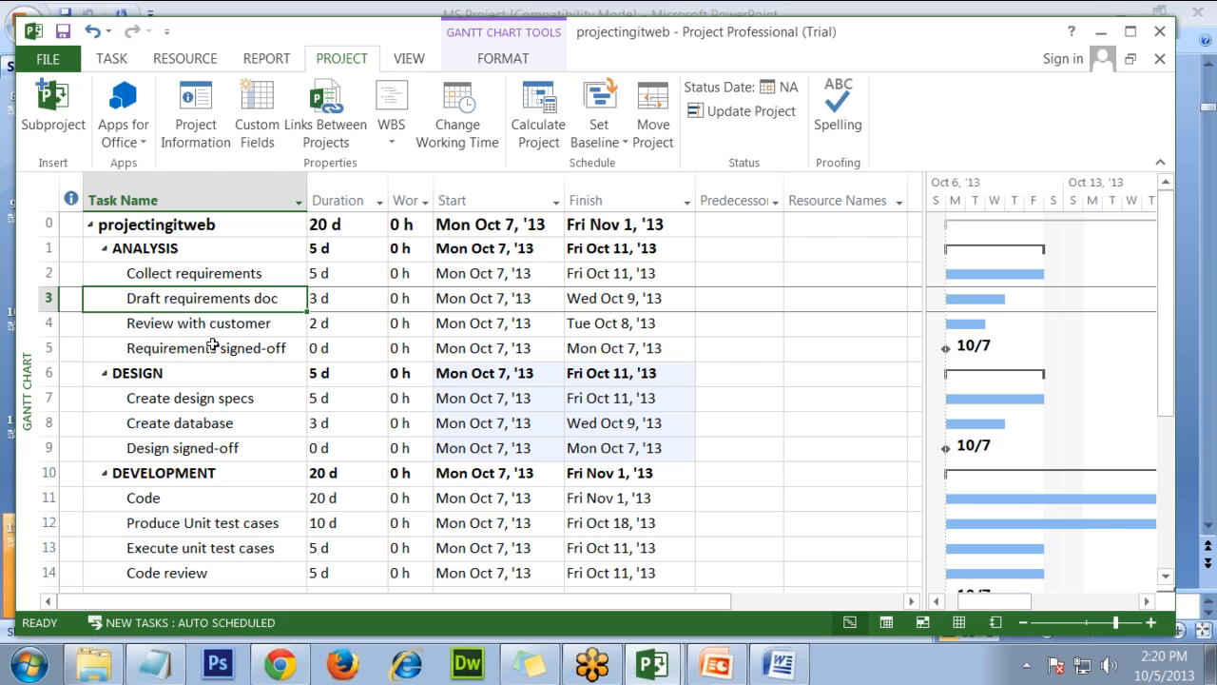
pyautogui.click(213, 275)
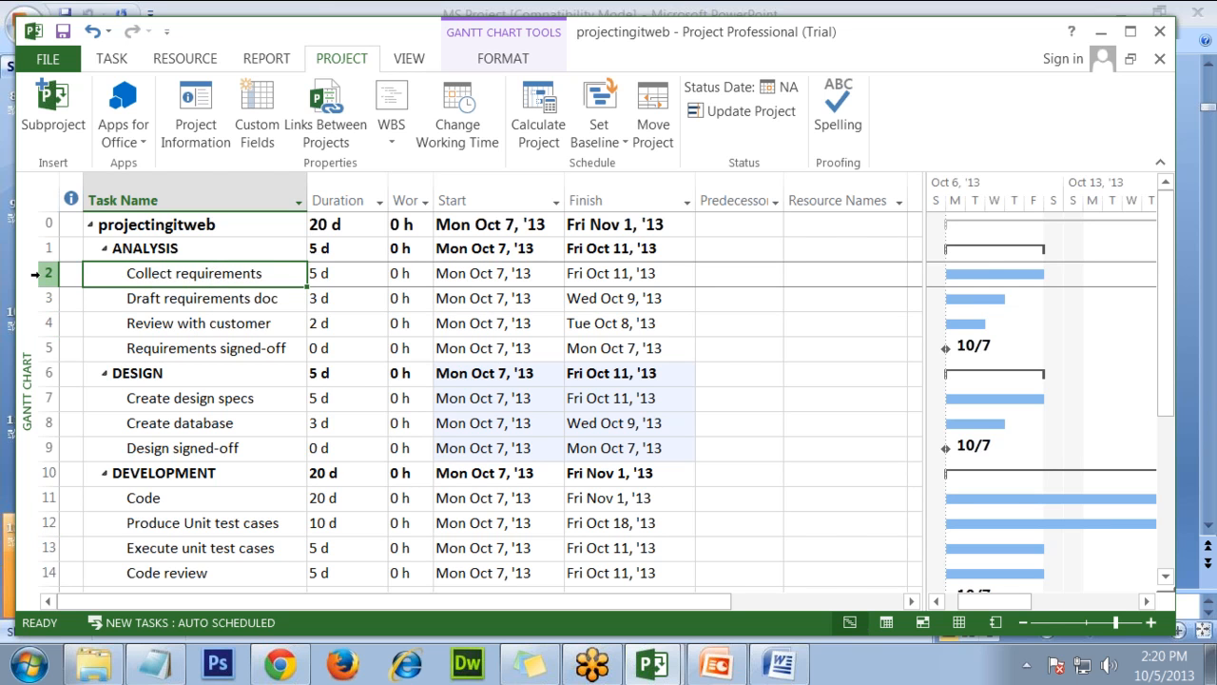
# Step: Set task 2 (Collect requirements) as the predecessor of Draft requirements doc
pyautogui.click(175, 299)
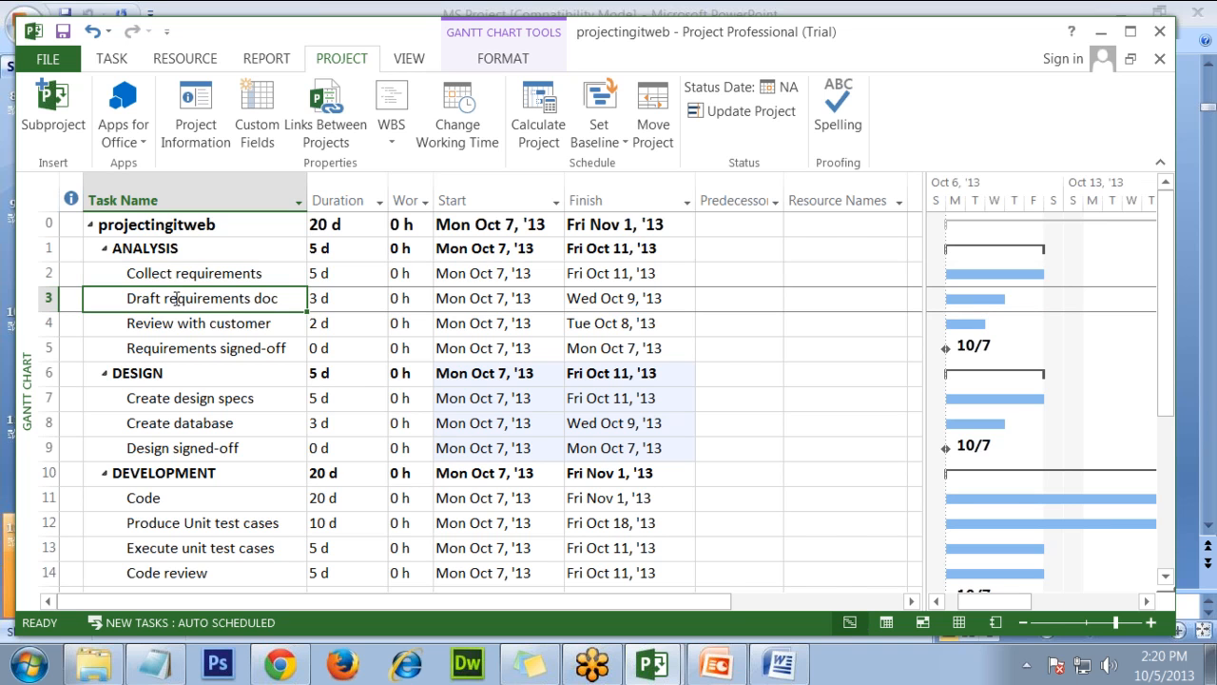
pyautogui.click(746, 299)
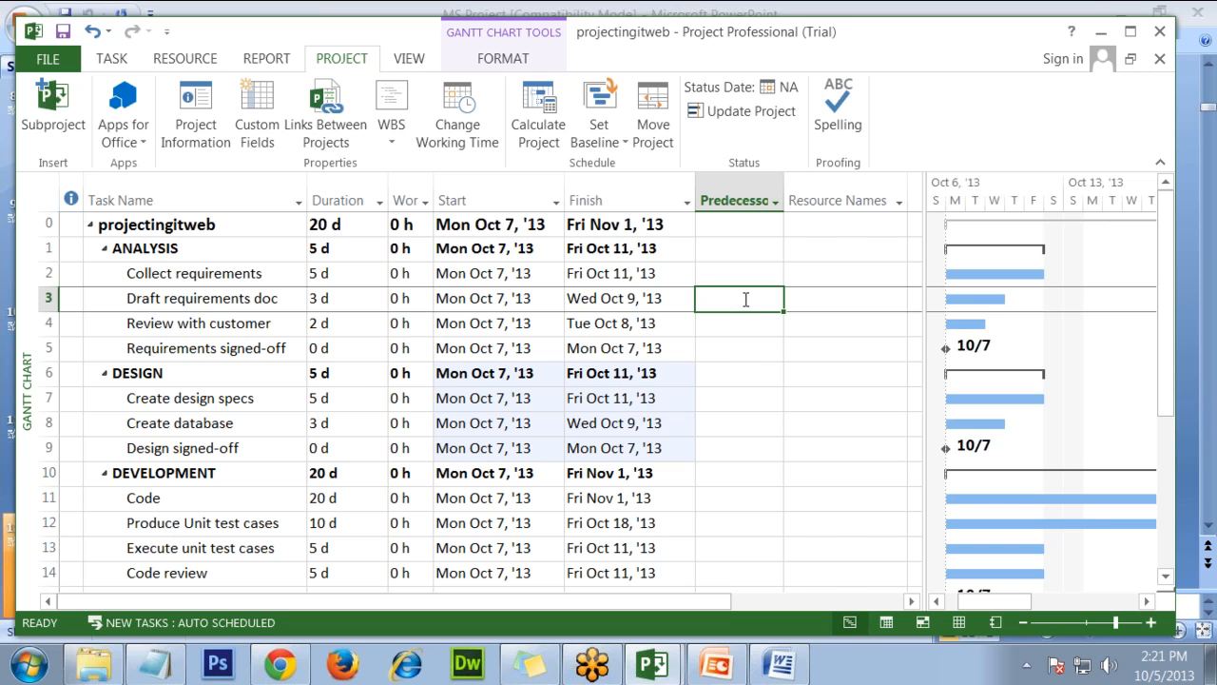
pyautogui.write('2')
pyautogui.press('Return')
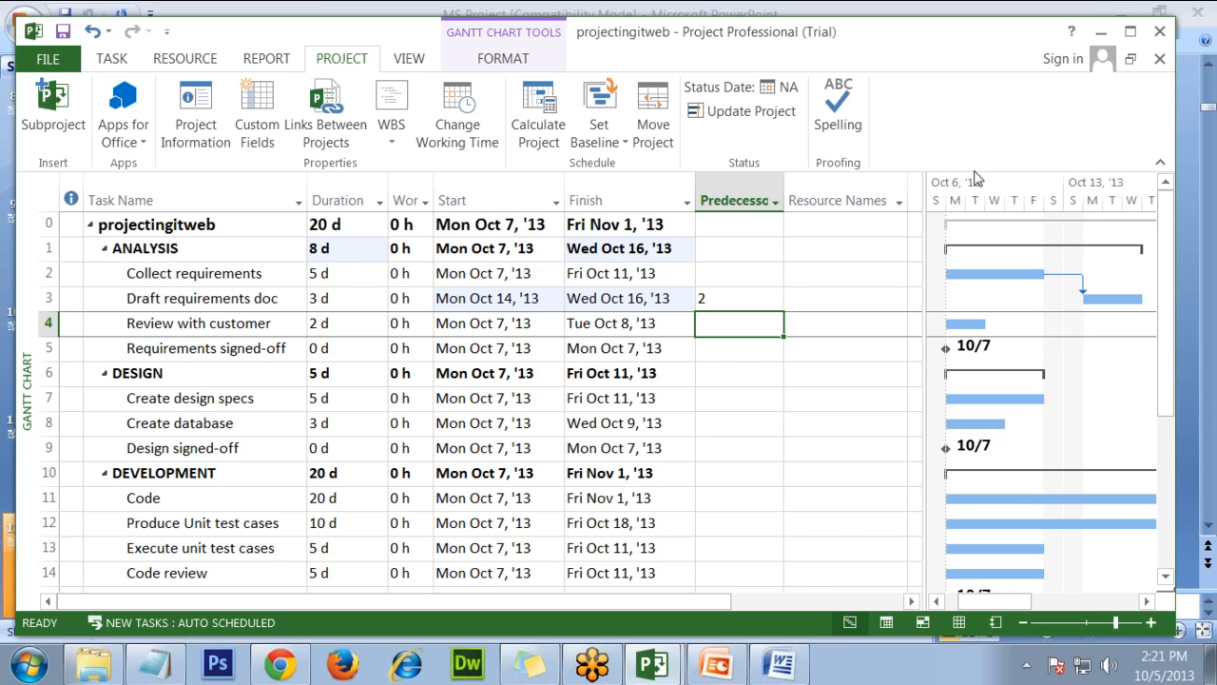
pyautogui.click(960, 90)
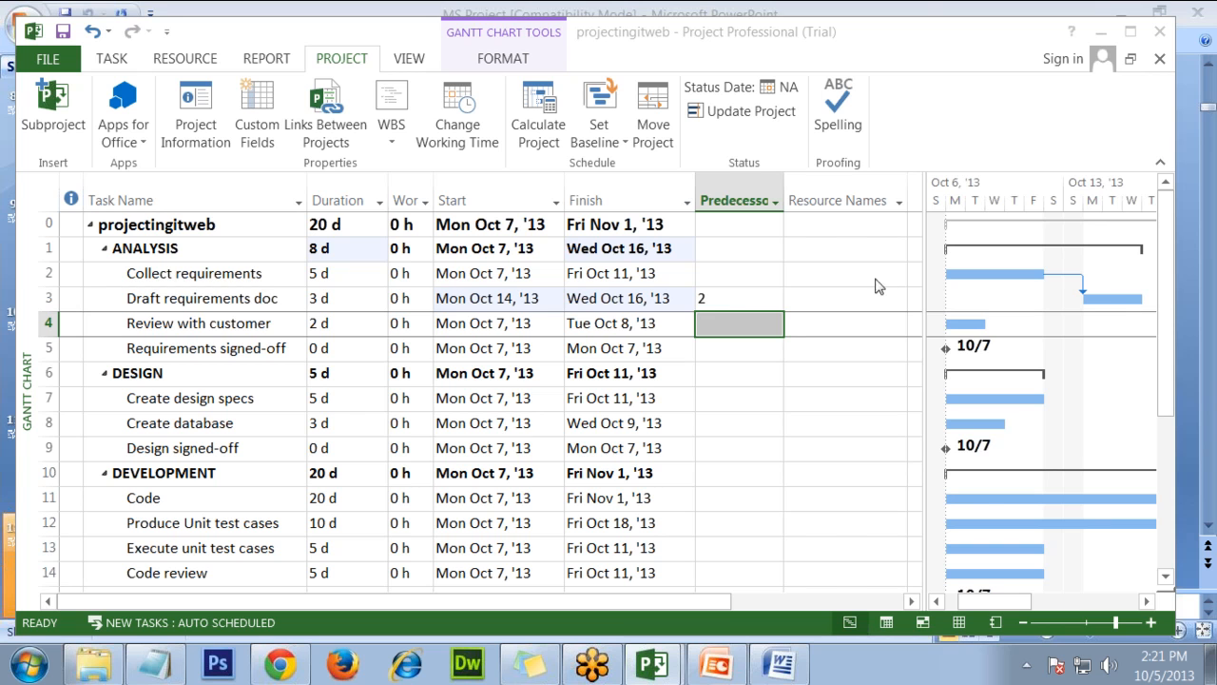
# Step: Remove the predecessor of the Draft requirements doc task
pyautogui.click(726, 304)
pyautogui.press('BackSpace')
pyautogui.click(731, 337)
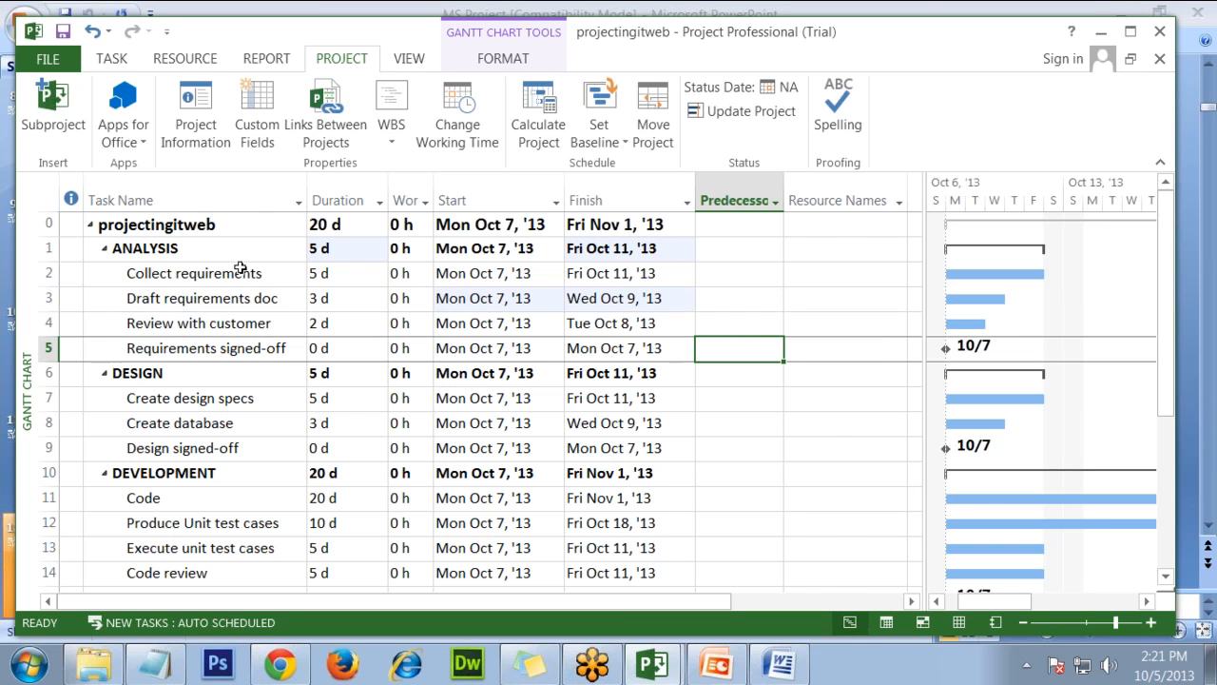
# Step: Link the Collect requirements and Draft requirements doc tasks with the Link Tasks command
pyautogui.moveTo(250, 275); pyautogui.dragTo(243, 299)
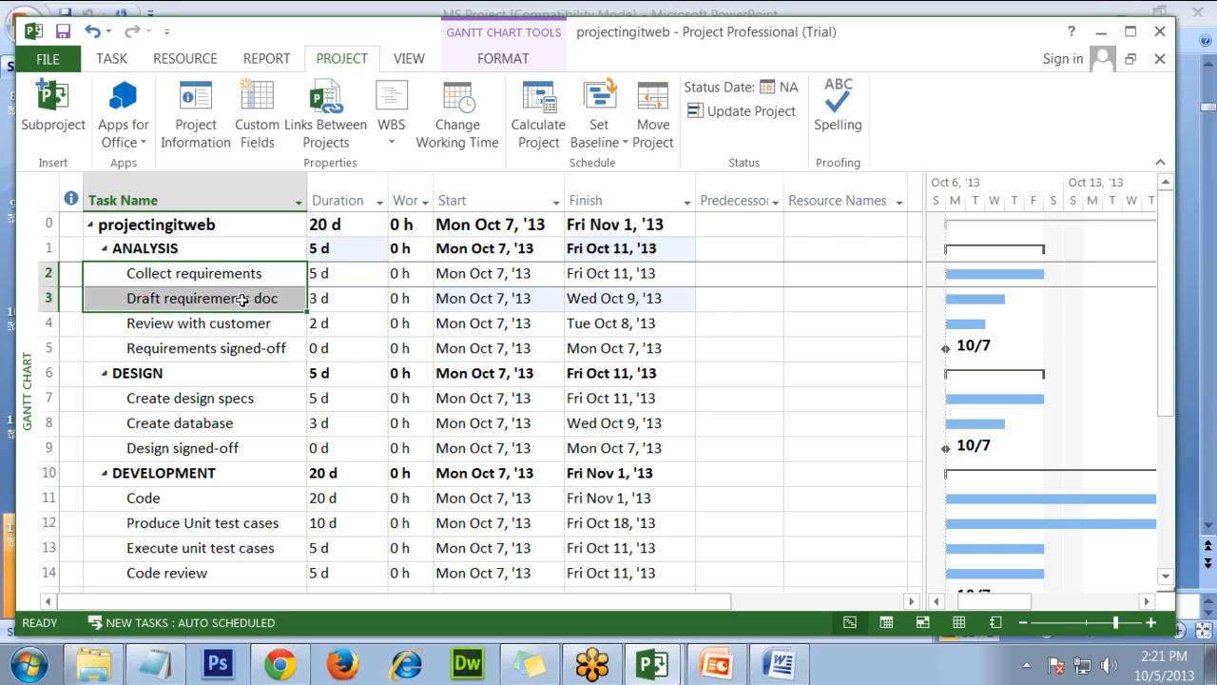
pyautogui.click(118, 61)
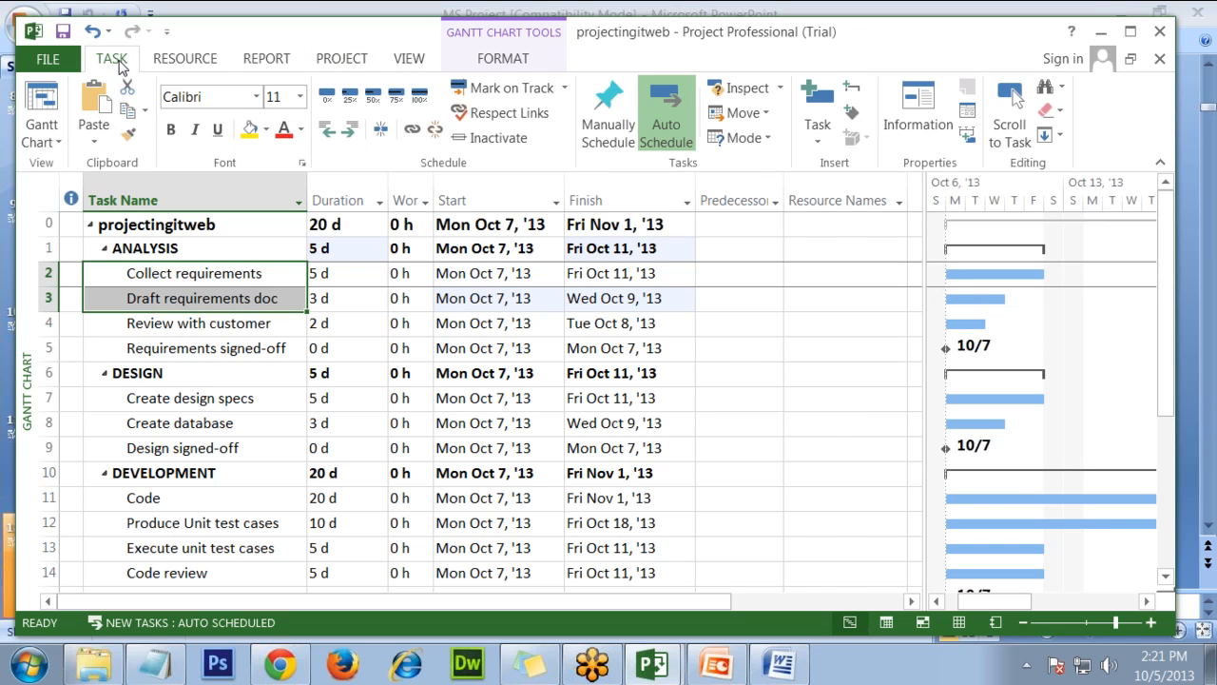
pyautogui.click(413, 130)
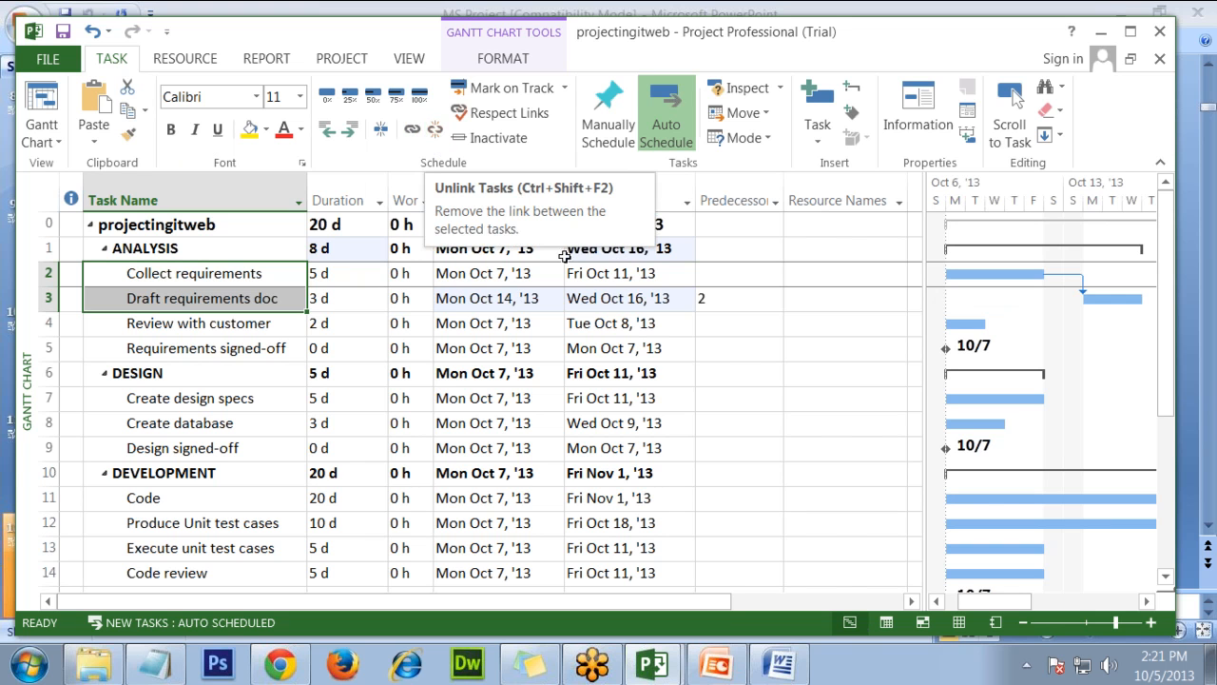
pyautogui.click(758, 396)
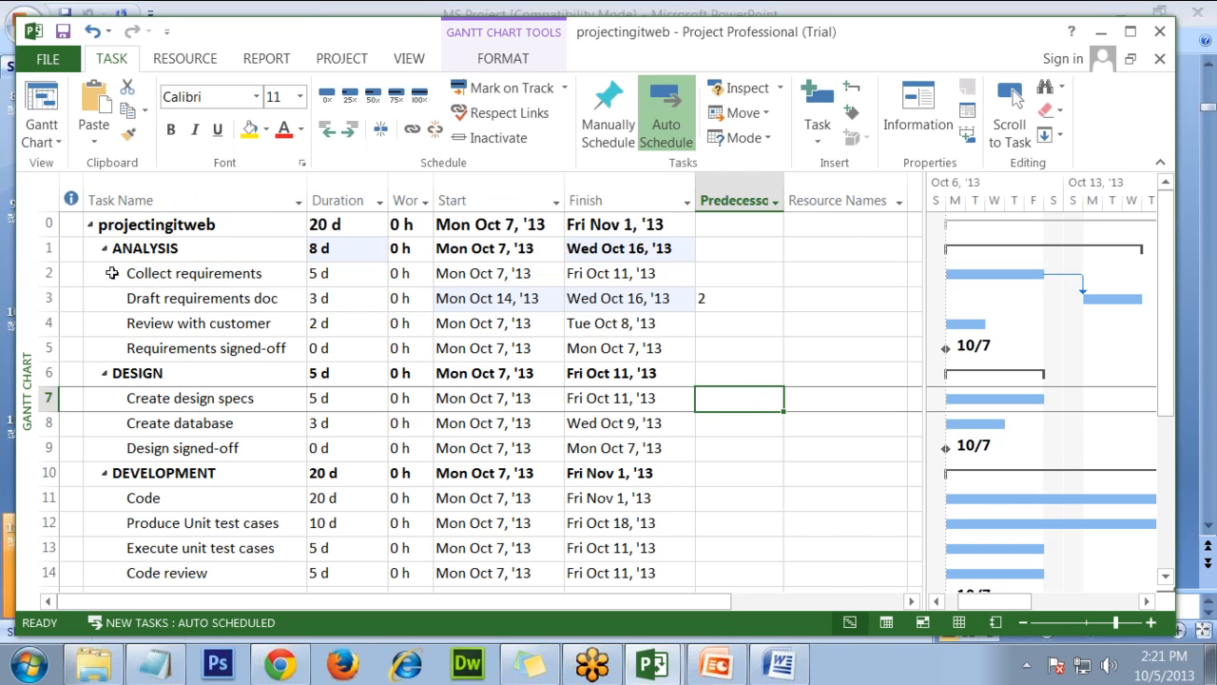
# Step: Open the predecessor details of Draft requirements doc and look over the tasks available as additional predecessors
pyautogui.doubleClick(190, 298)
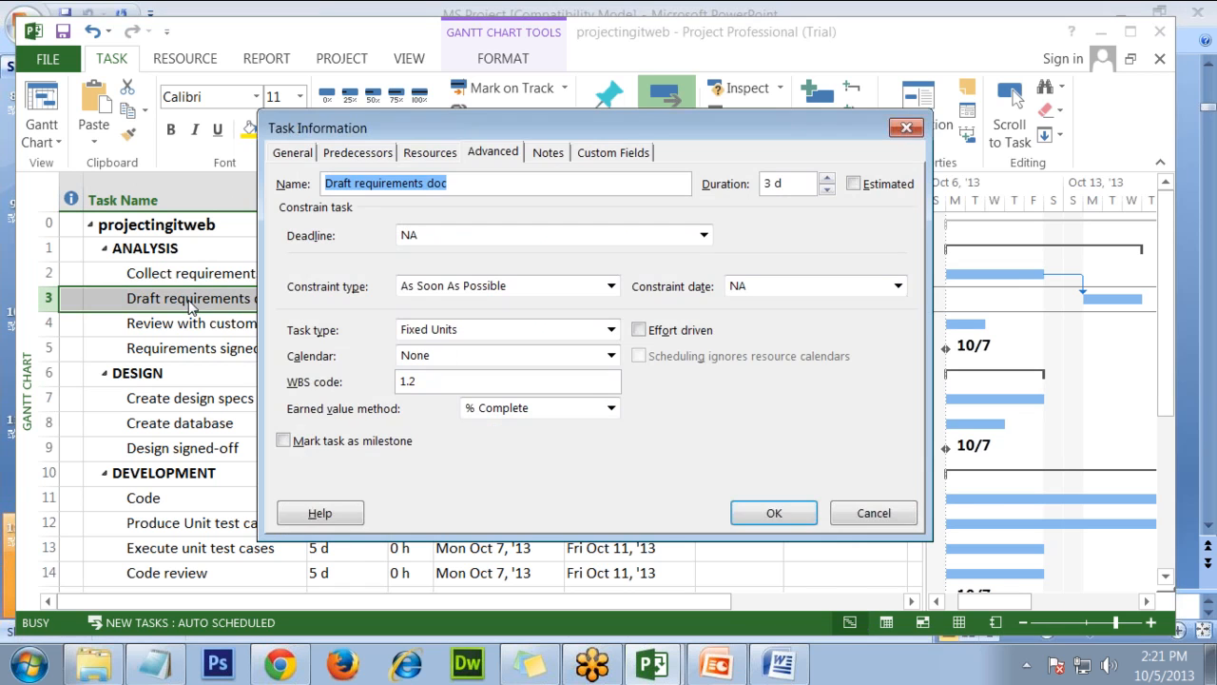
pyautogui.click(373, 154)
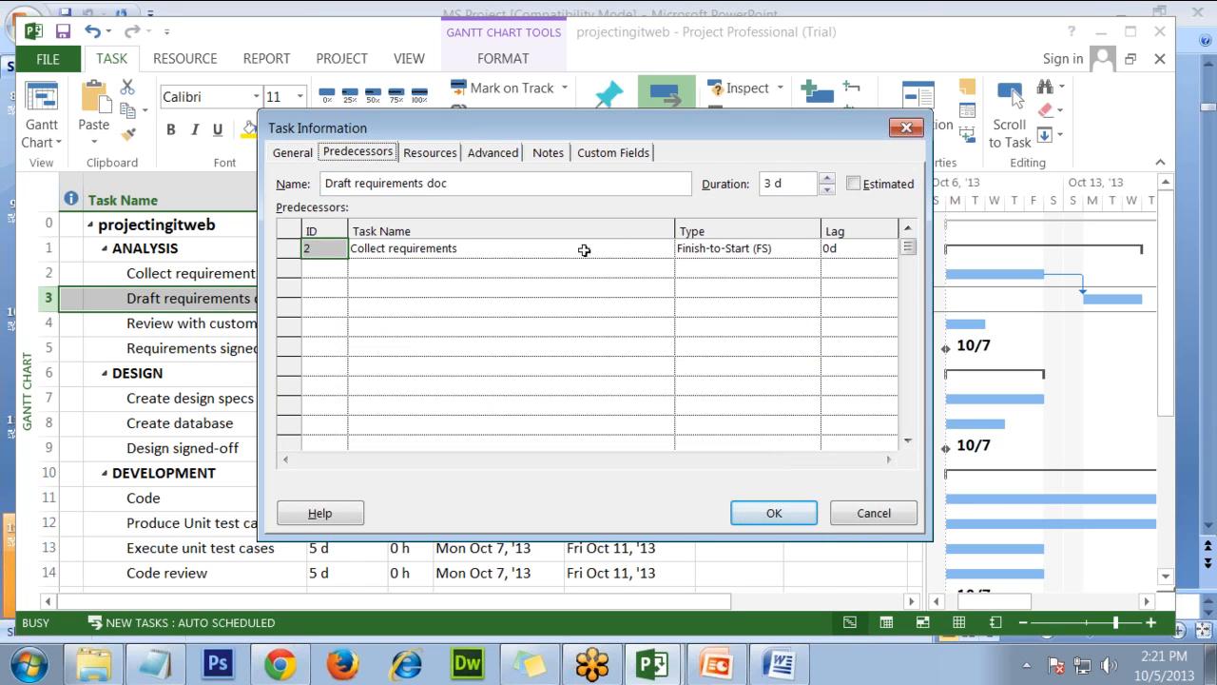
pyautogui.click(415, 269)
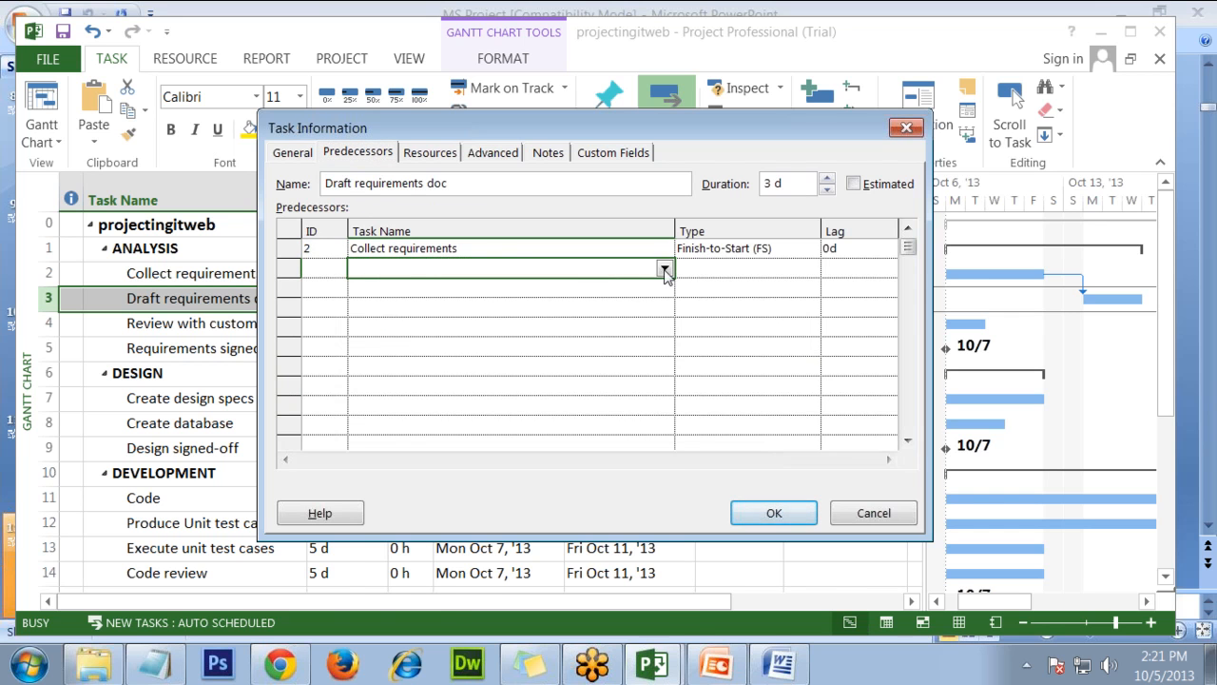
pyautogui.click(665, 271)
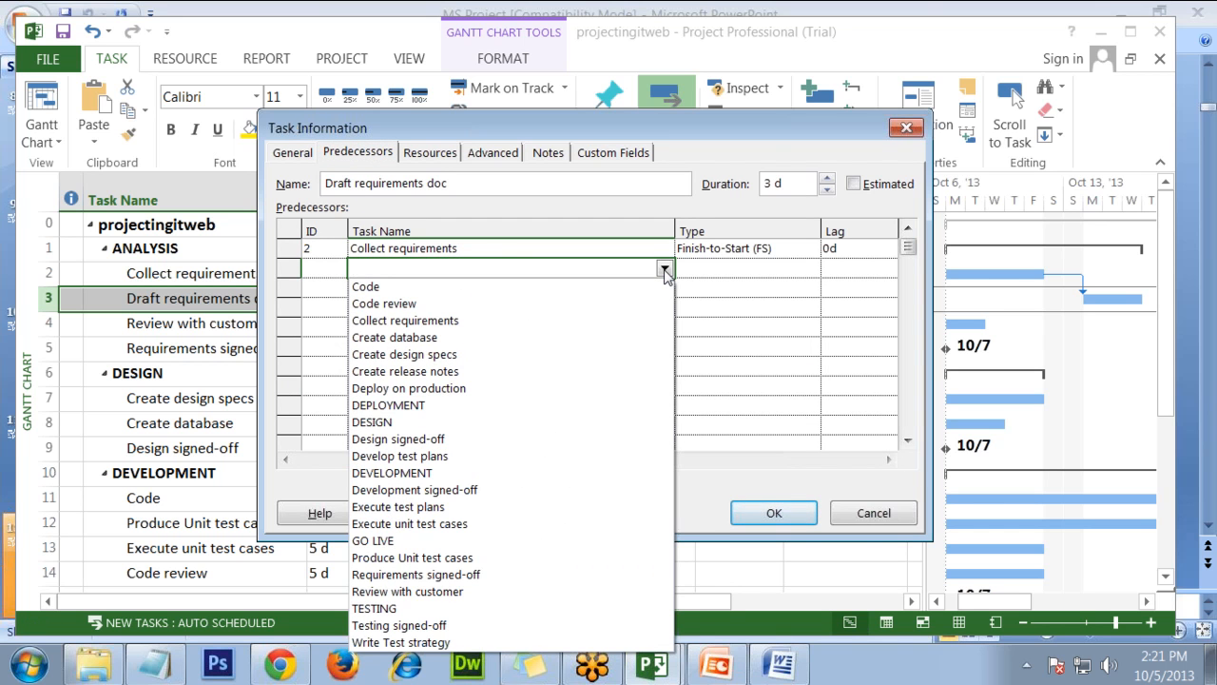
pyautogui.click(665, 271)
pyautogui.moveTo(605, 124); pyautogui.dragTo(590, 144)
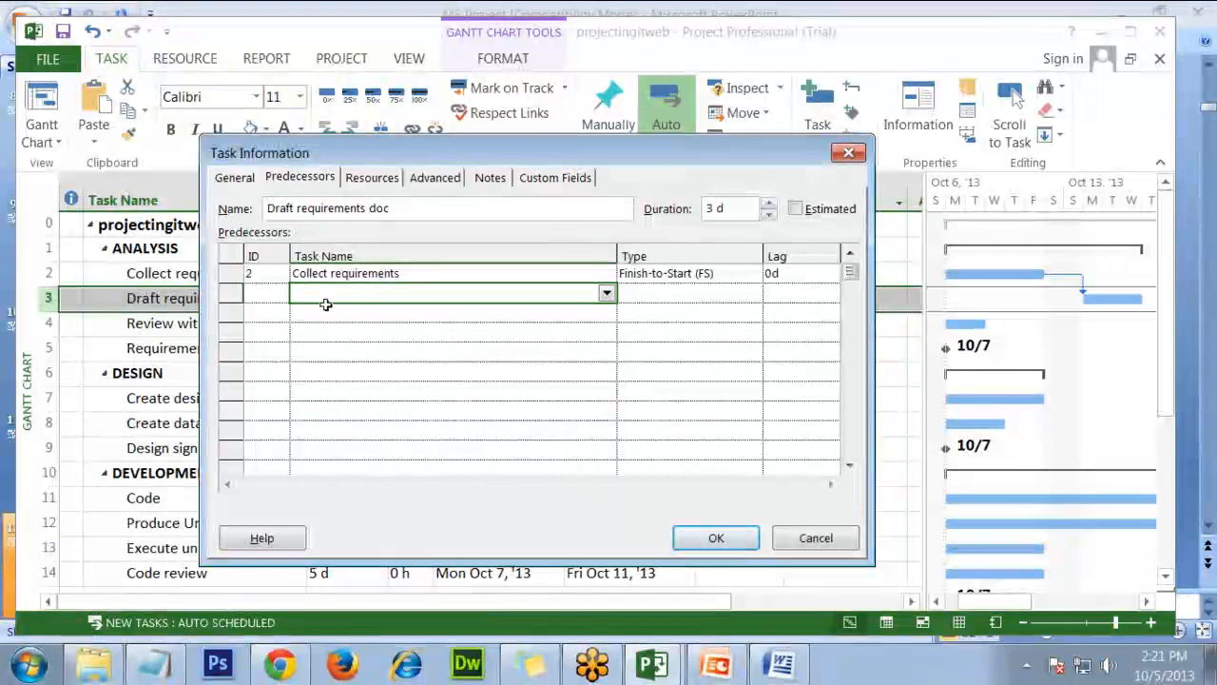
pyautogui.click(606, 294)
pyautogui.click(607, 296)
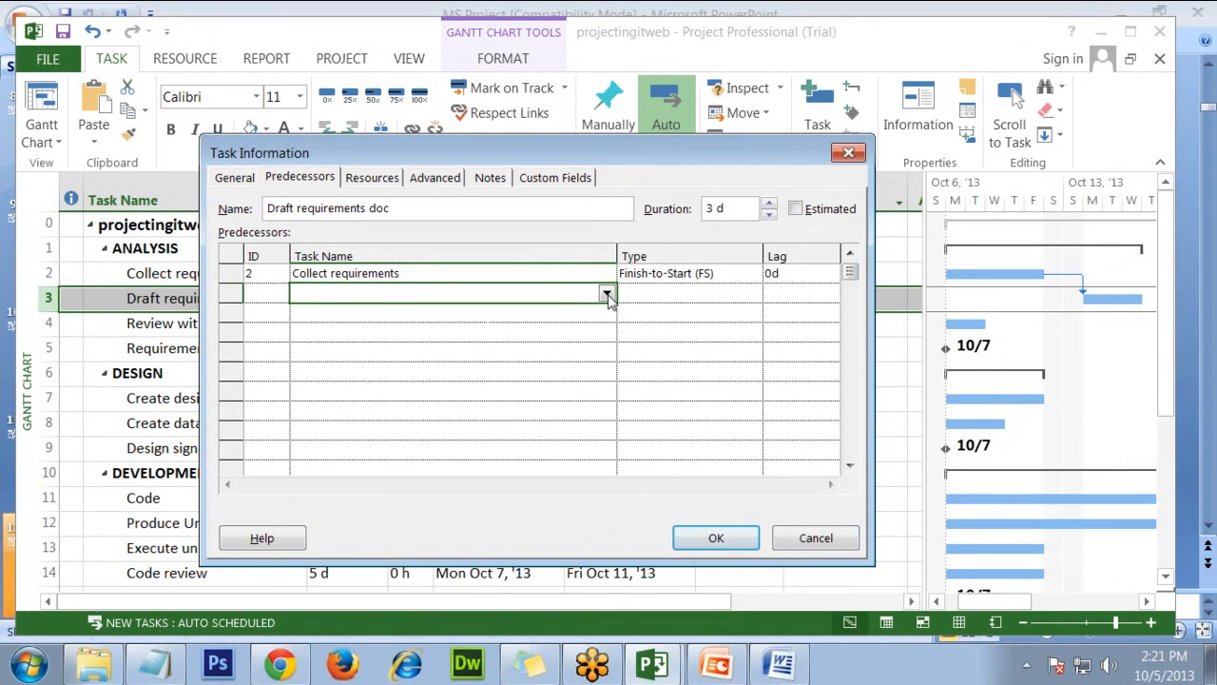
pyautogui.click(582, 340)
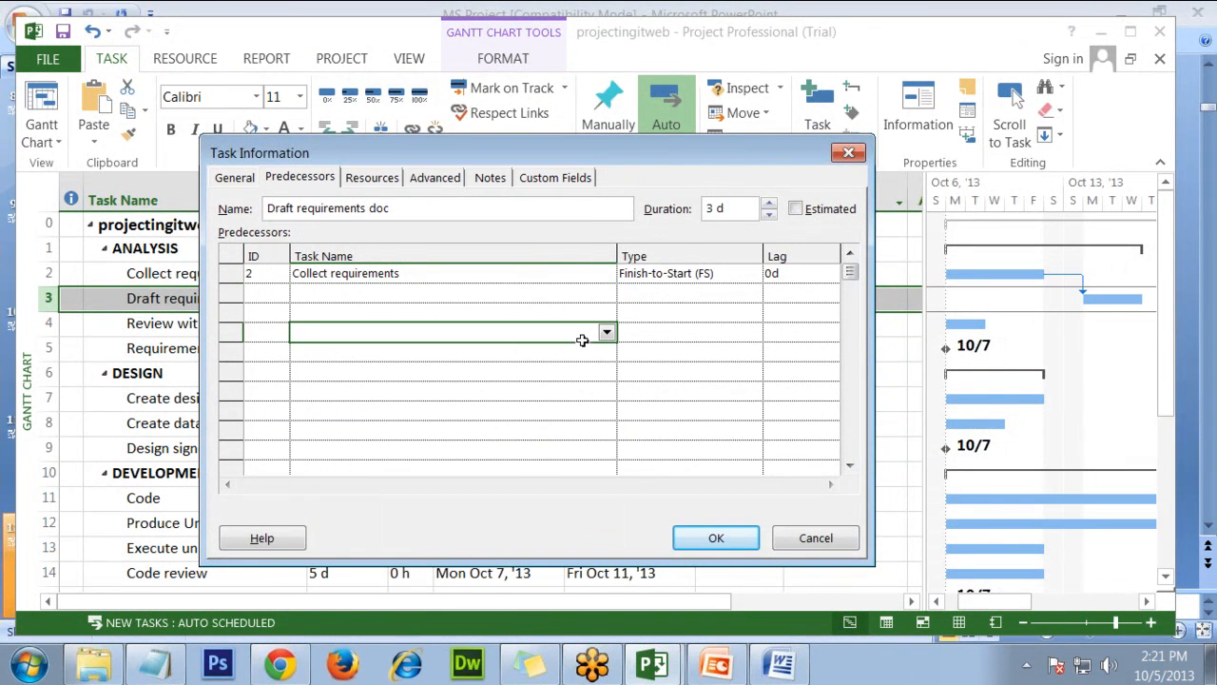
# Step: Review the dependency types available for the Collect requirements predecessor
pyautogui.click(559, 274)
pyautogui.click(734, 278)
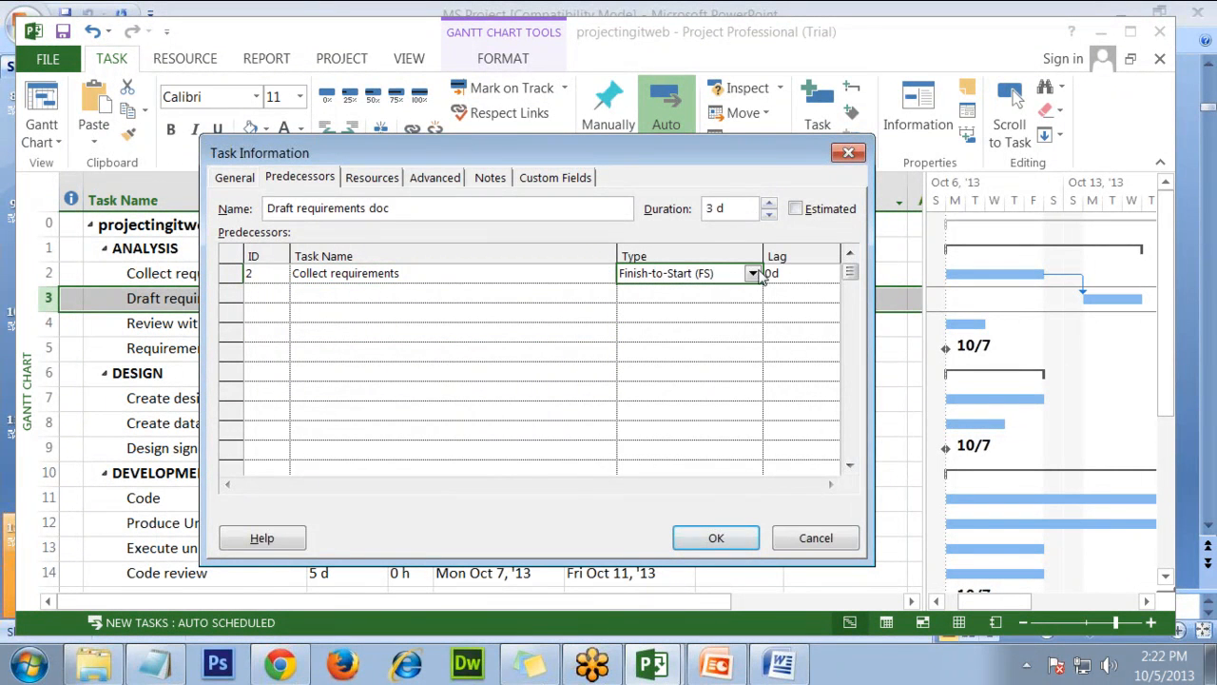
pyautogui.click(752, 274)
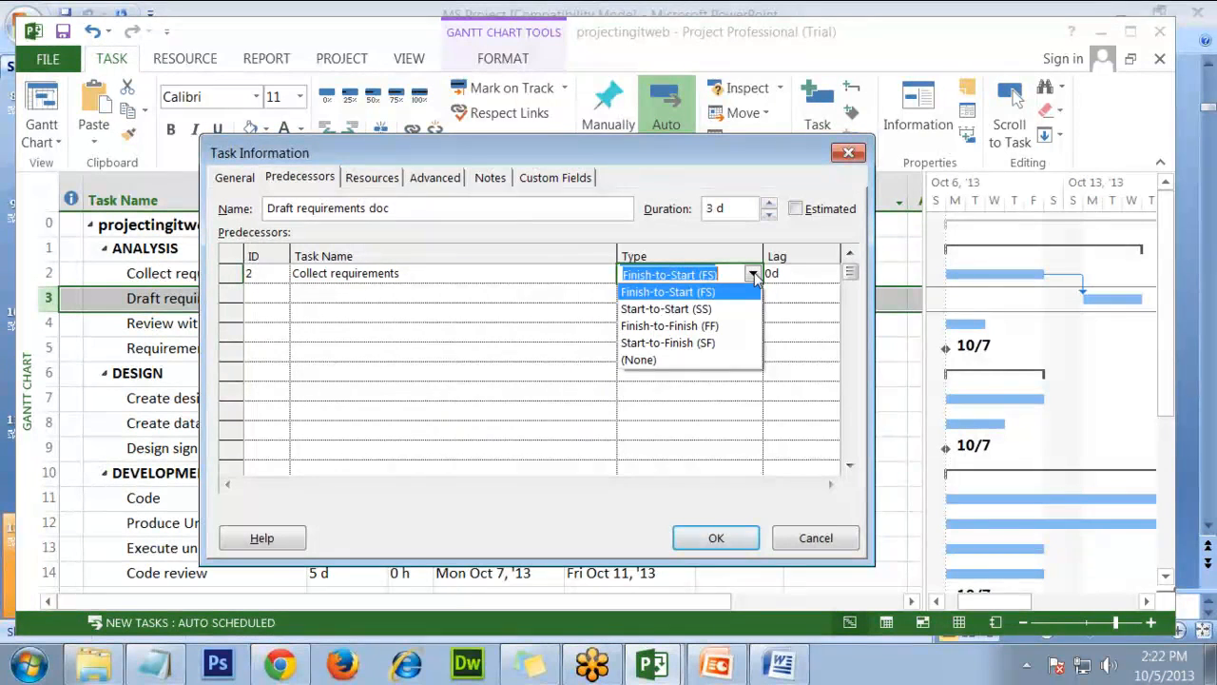
pyautogui.click(752, 274)
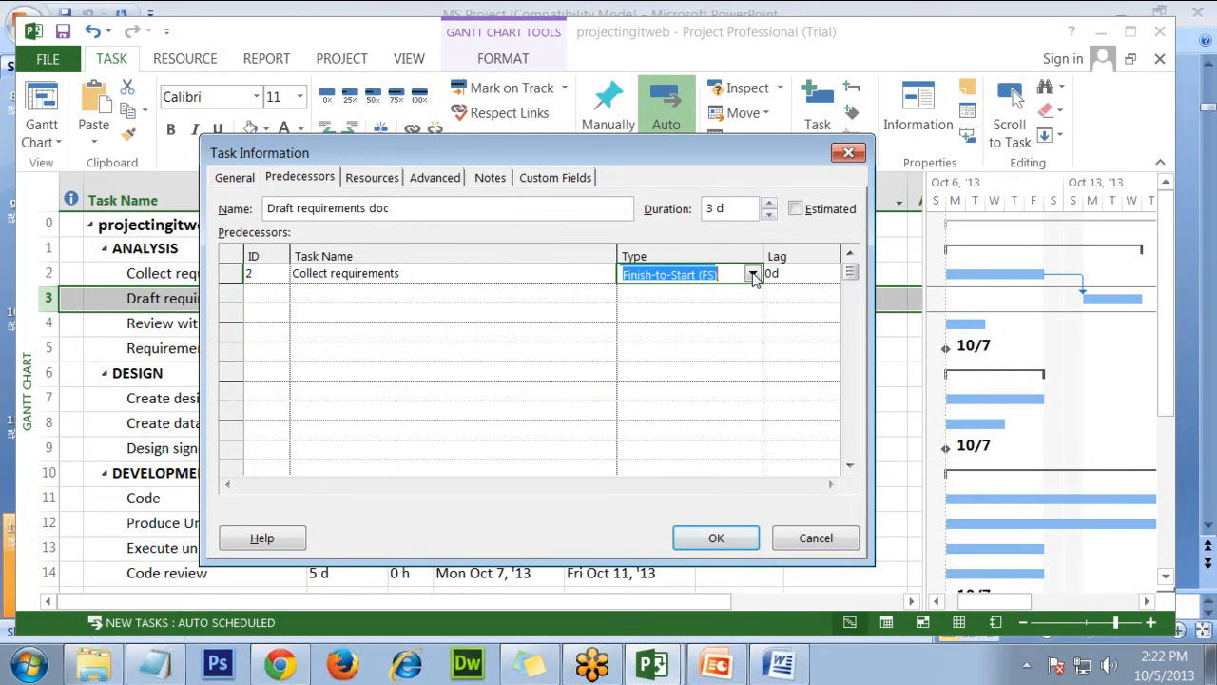
# Step: Try out different lag values for the Collect requirements predecessor of Draft requirements doc and discard the changes
pyautogui.click(547, 273)
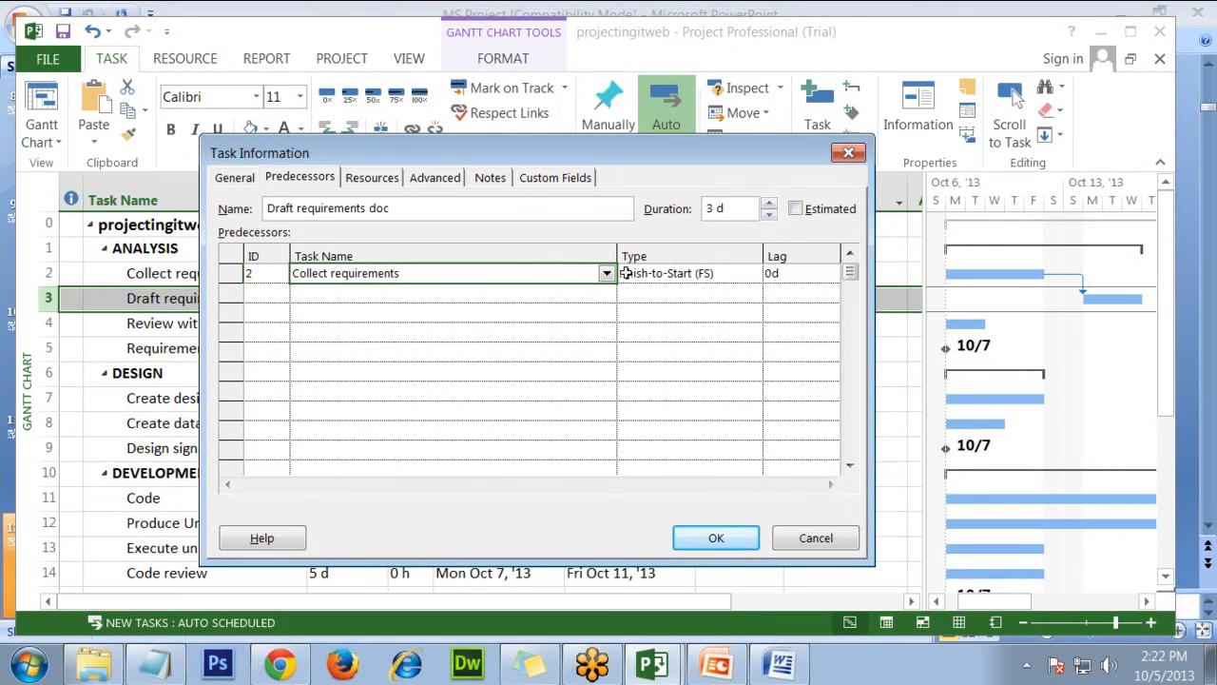
pyautogui.click(694, 270)
pyautogui.click(825, 273)
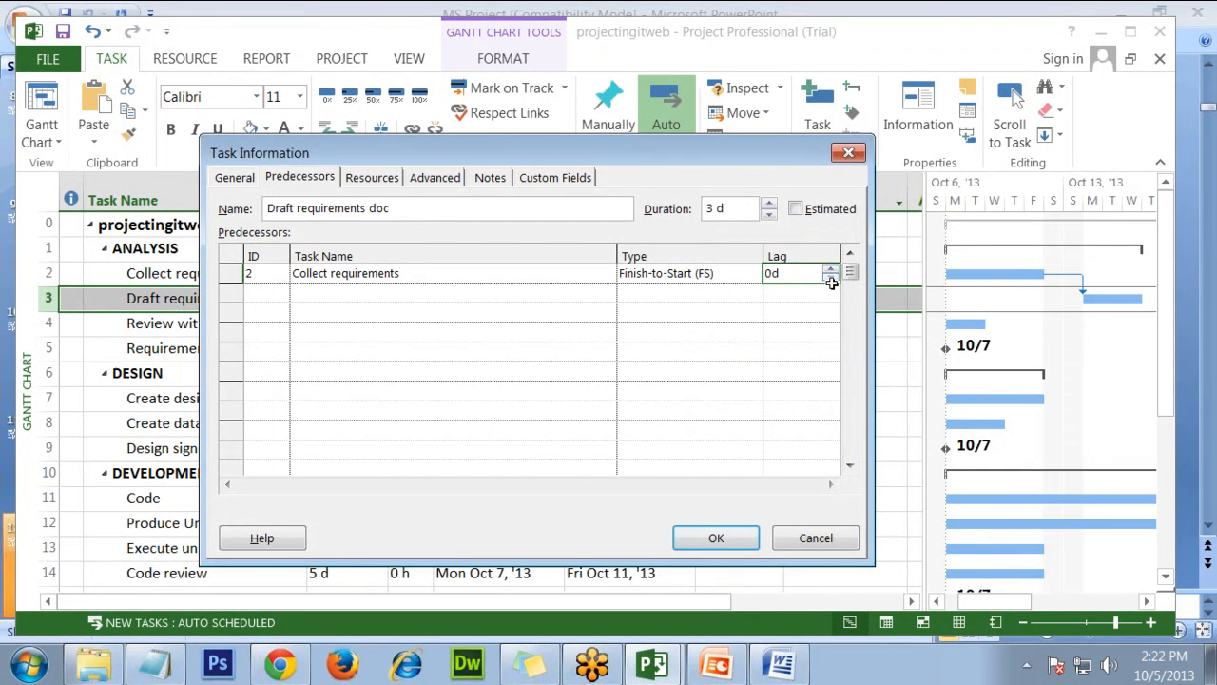
pyautogui.click(830, 270)
pyautogui.click(831, 278)
pyautogui.click(830, 278)
pyautogui.click(831, 278)
pyautogui.click(832, 268)
pyautogui.click(831, 268)
pyautogui.click(831, 269)
pyautogui.click(831, 269)
pyautogui.click(831, 268)
pyautogui.click(832, 268)
pyautogui.click(831, 269)
pyautogui.click(816, 538)
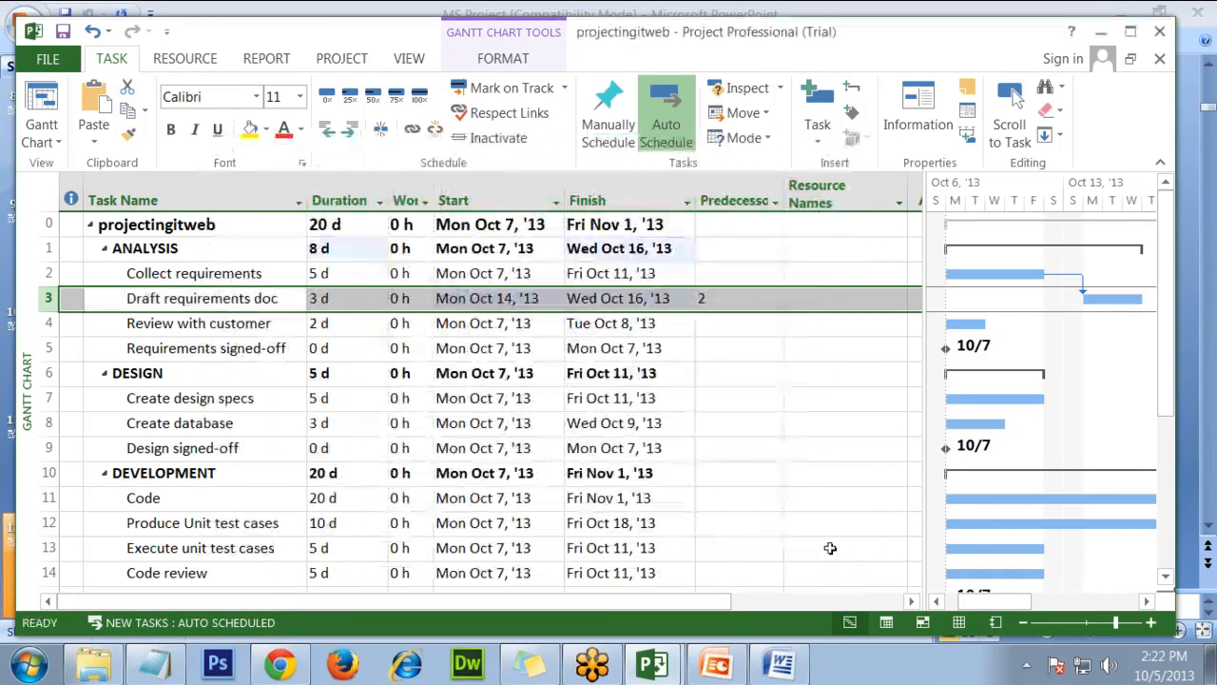
# Step: Review the sequence of the Analysis tasks from Collect requirements through Requirements signed-off
pyautogui.click(249, 301)
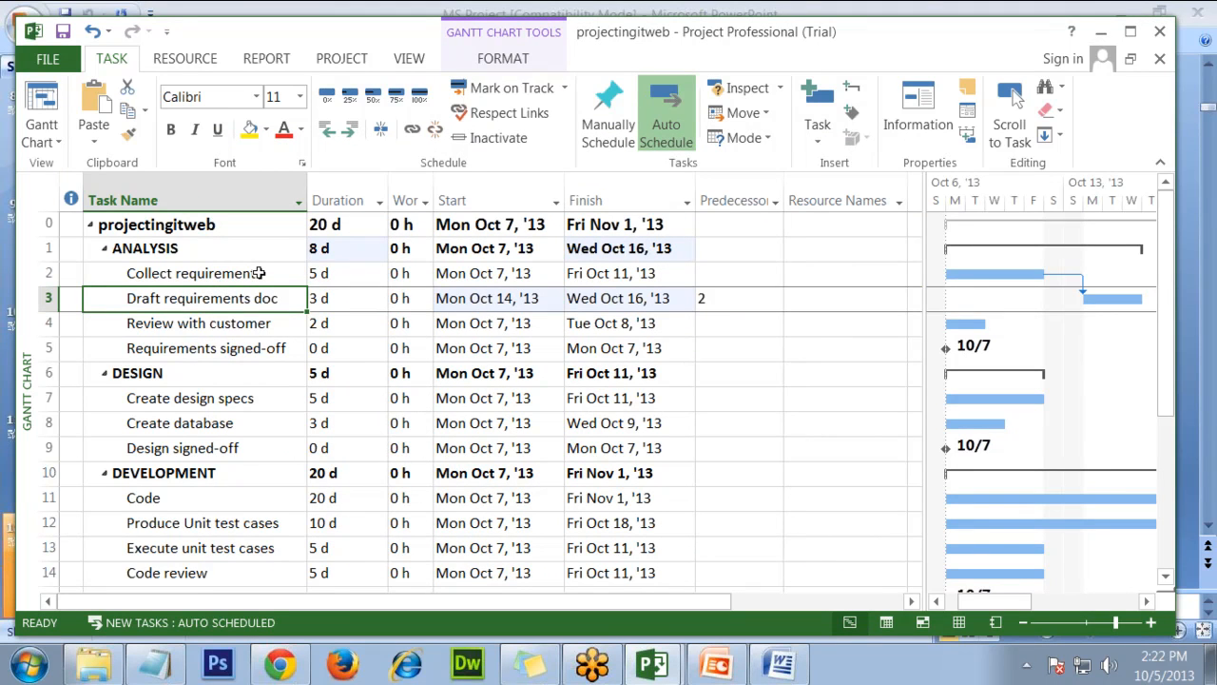
pyautogui.click(250, 324)
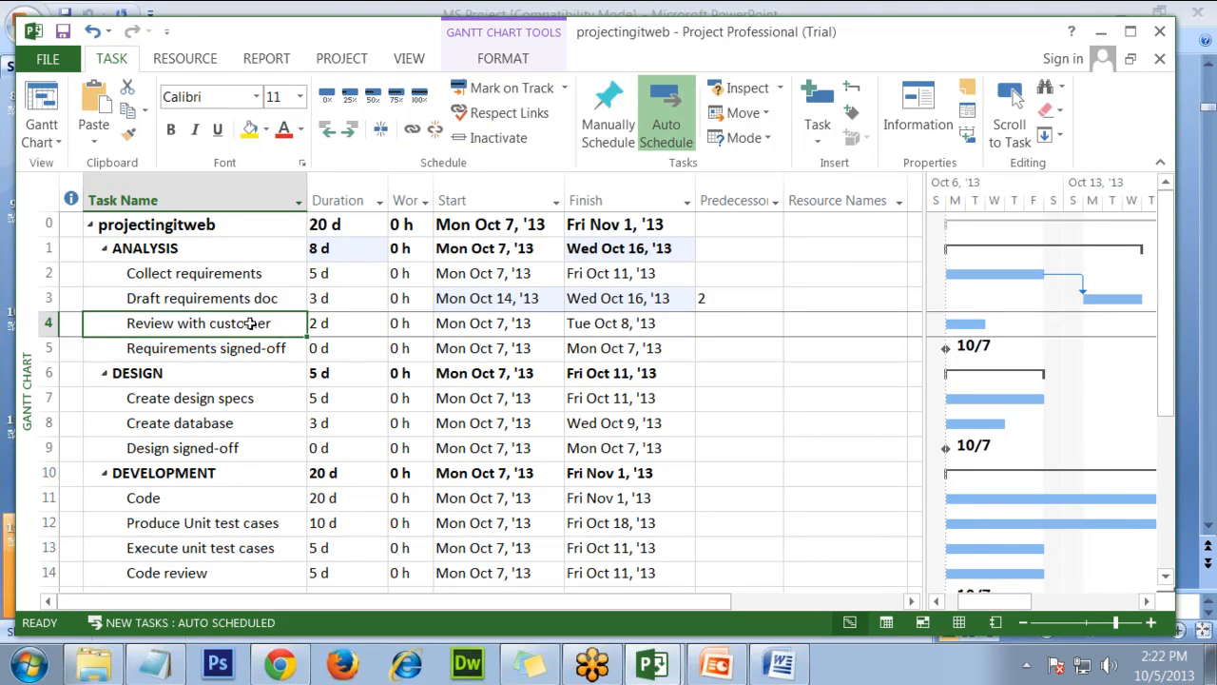
pyautogui.moveTo(261, 273); pyautogui.dragTo(269, 298)
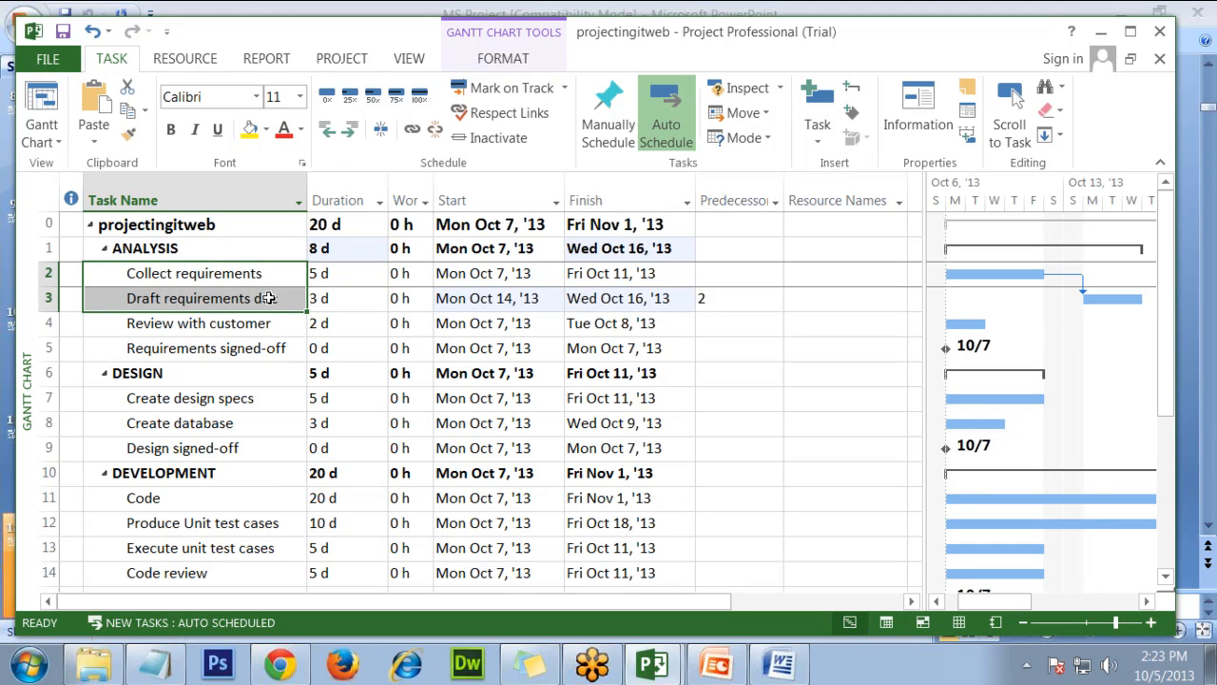
pyautogui.click(729, 331)
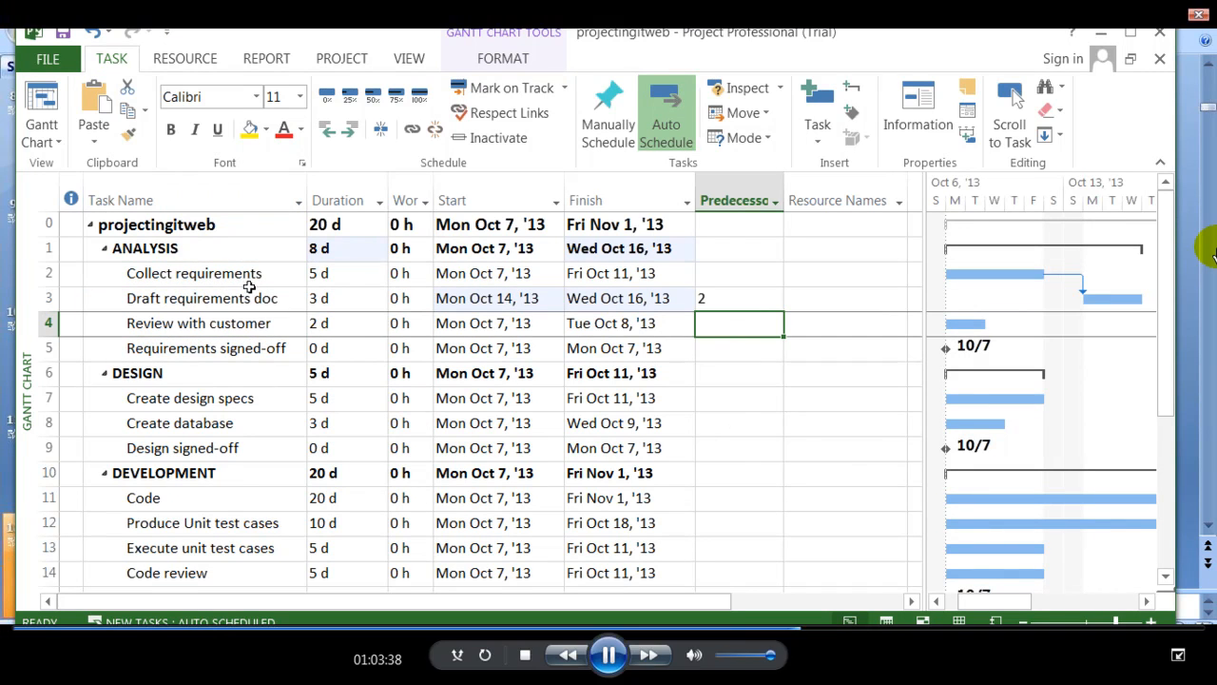
pyautogui.moveTo(249, 275); pyautogui.dragTo(259, 350)
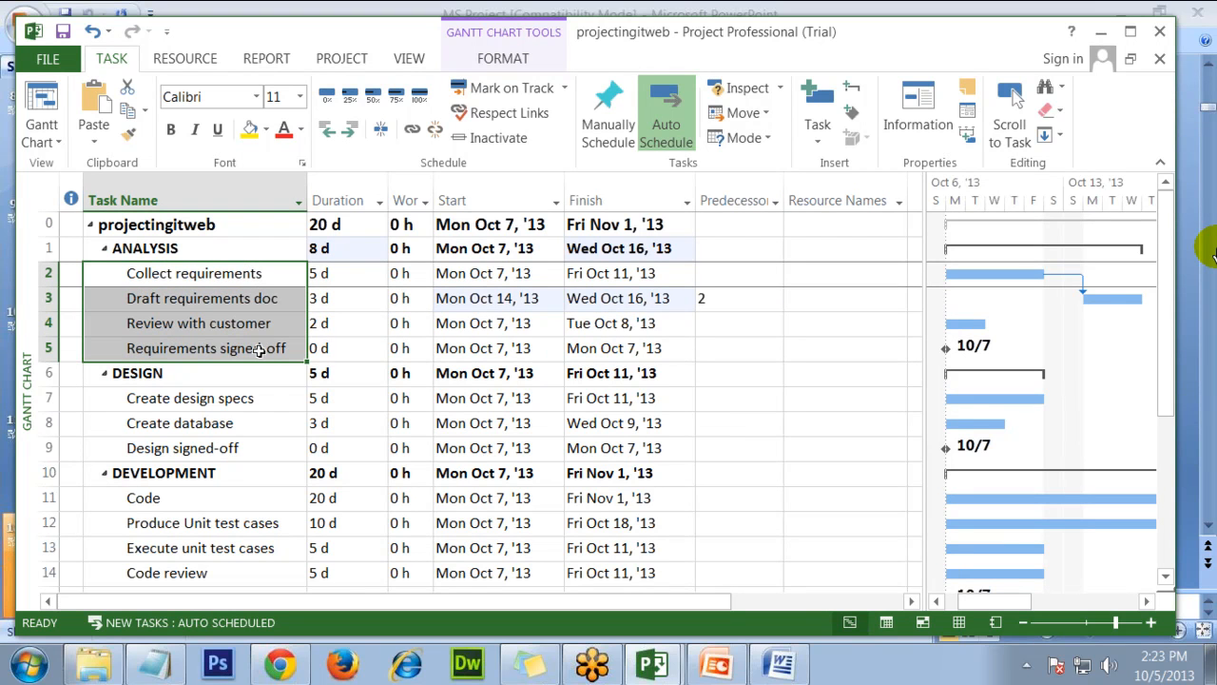
pyautogui.click(243, 298)
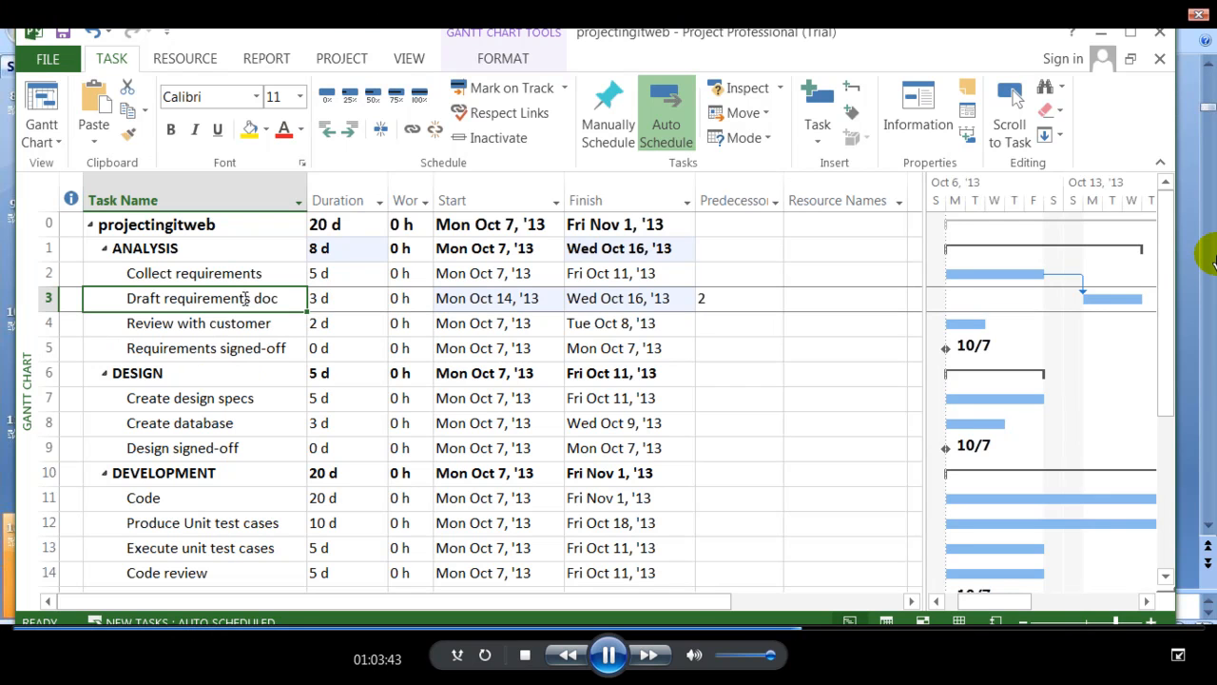
pyautogui.click(226, 272)
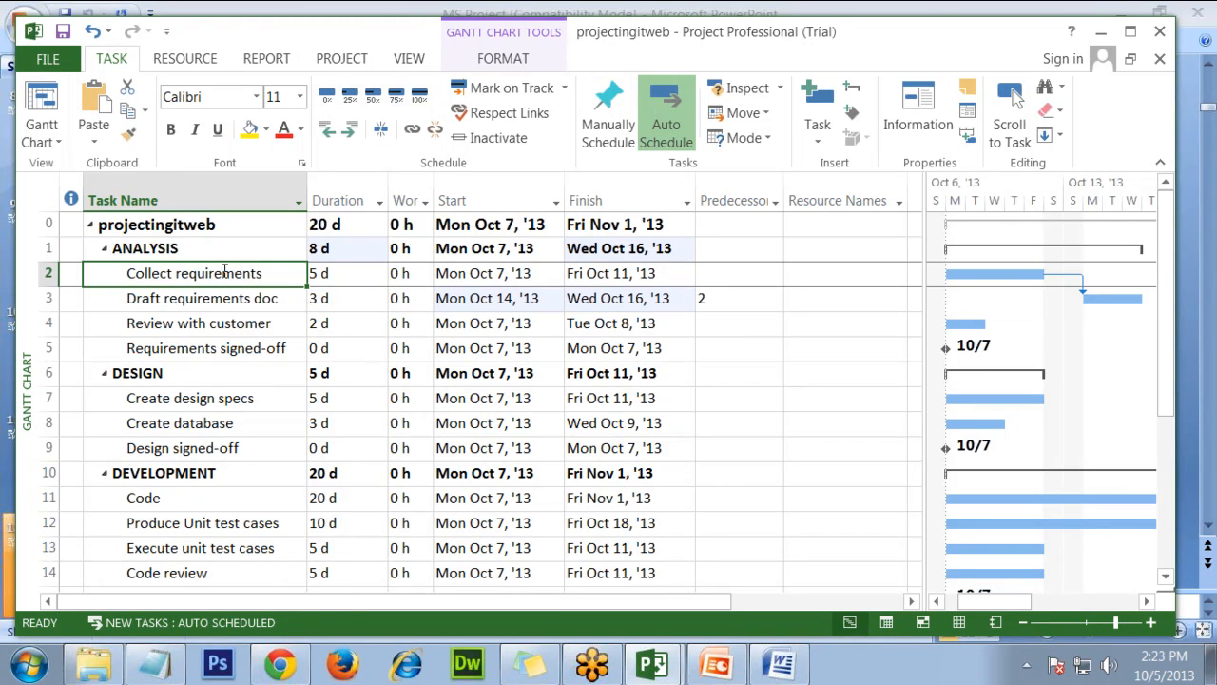
pyautogui.click(240, 321)
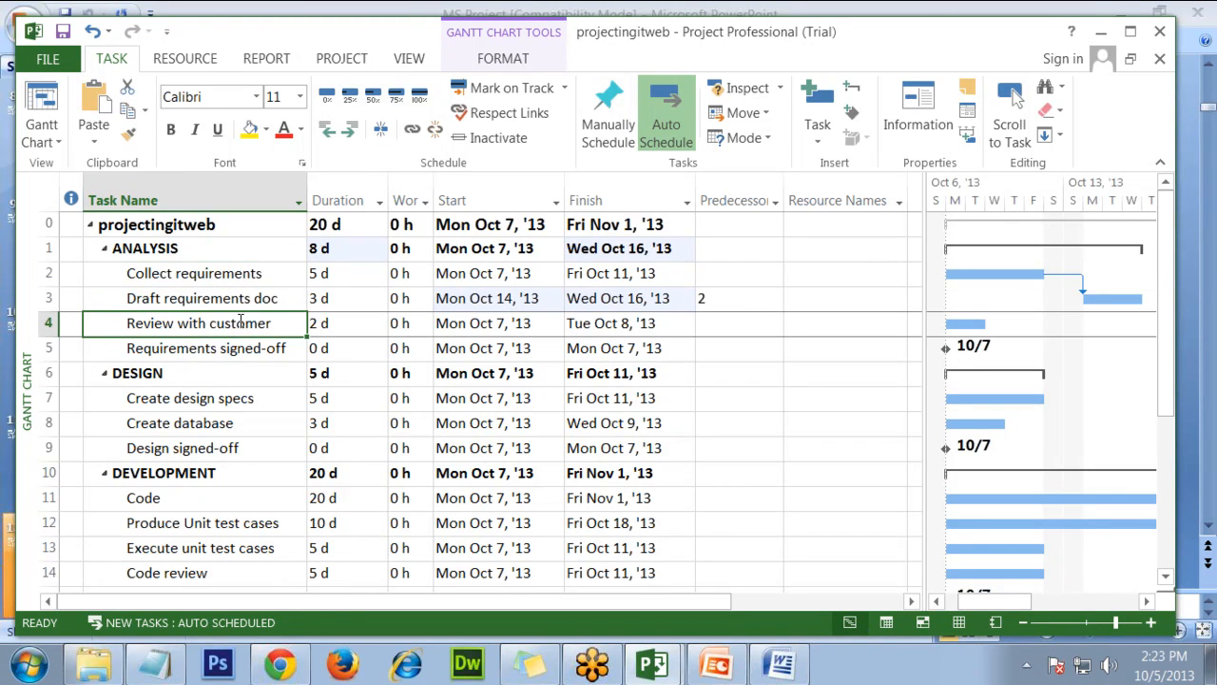
# Step: Set the predecessor of Review with customer to 3 and the predecessor of Requirements signed-off to 4
pyautogui.click(740, 327)
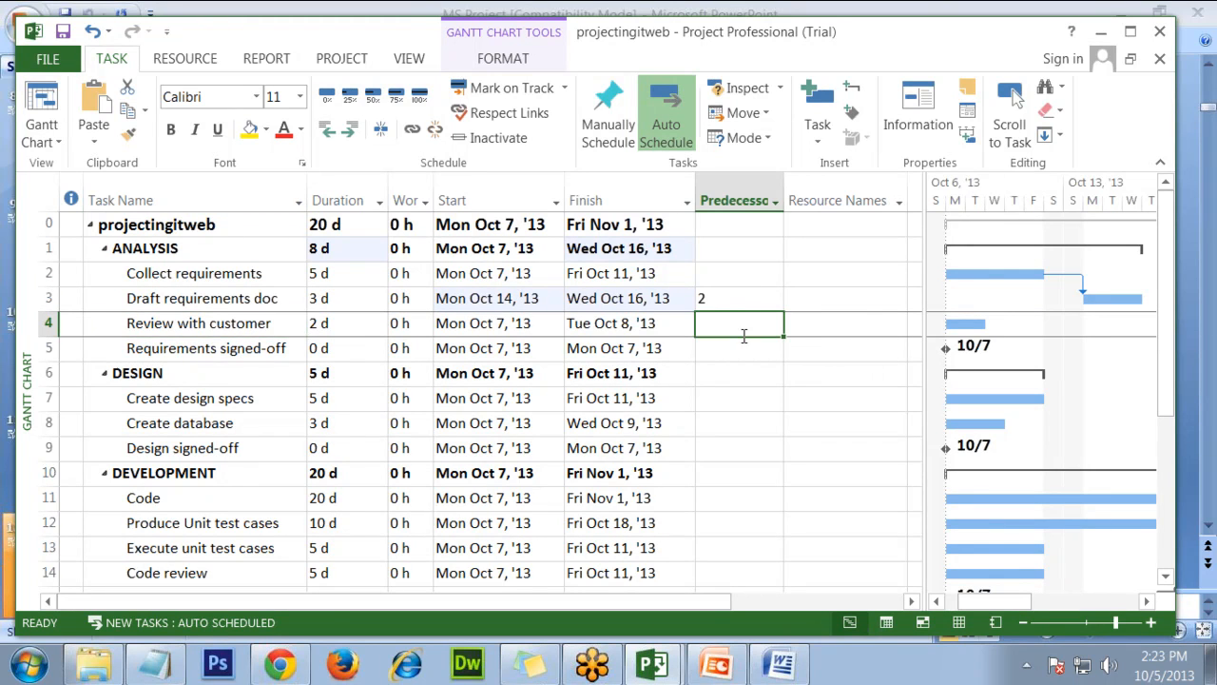
pyautogui.write('3')
pyautogui.press('Return')
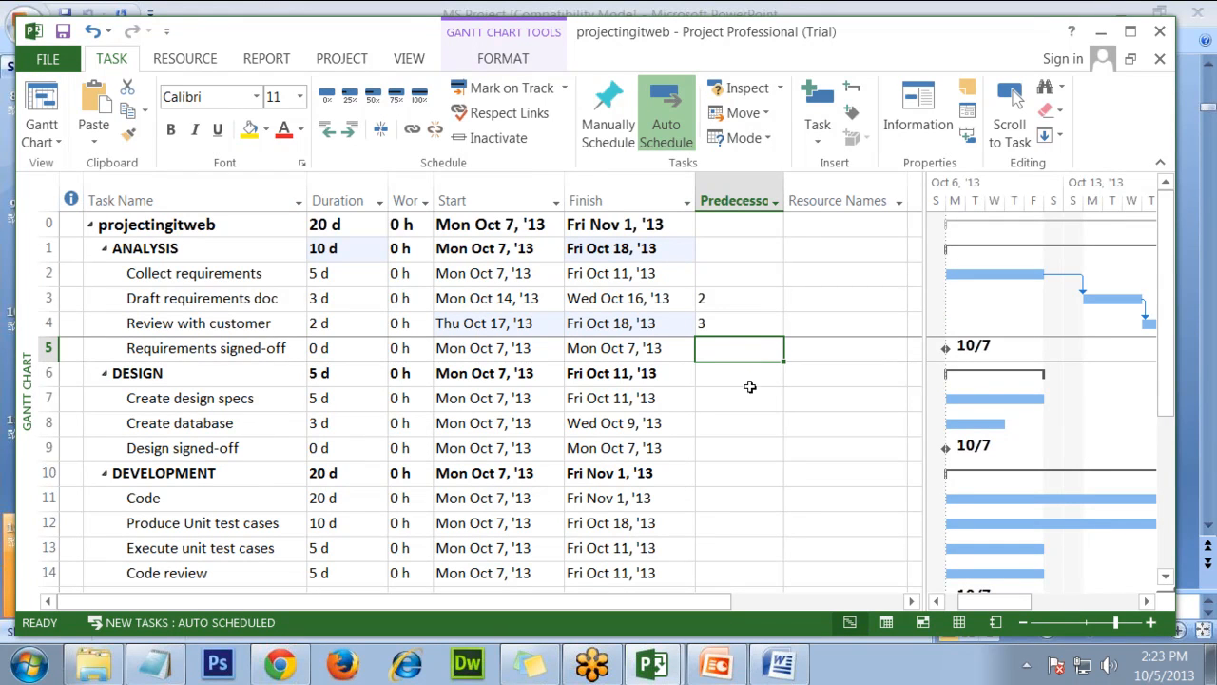
pyautogui.write('4')
pyautogui.click(755, 423)
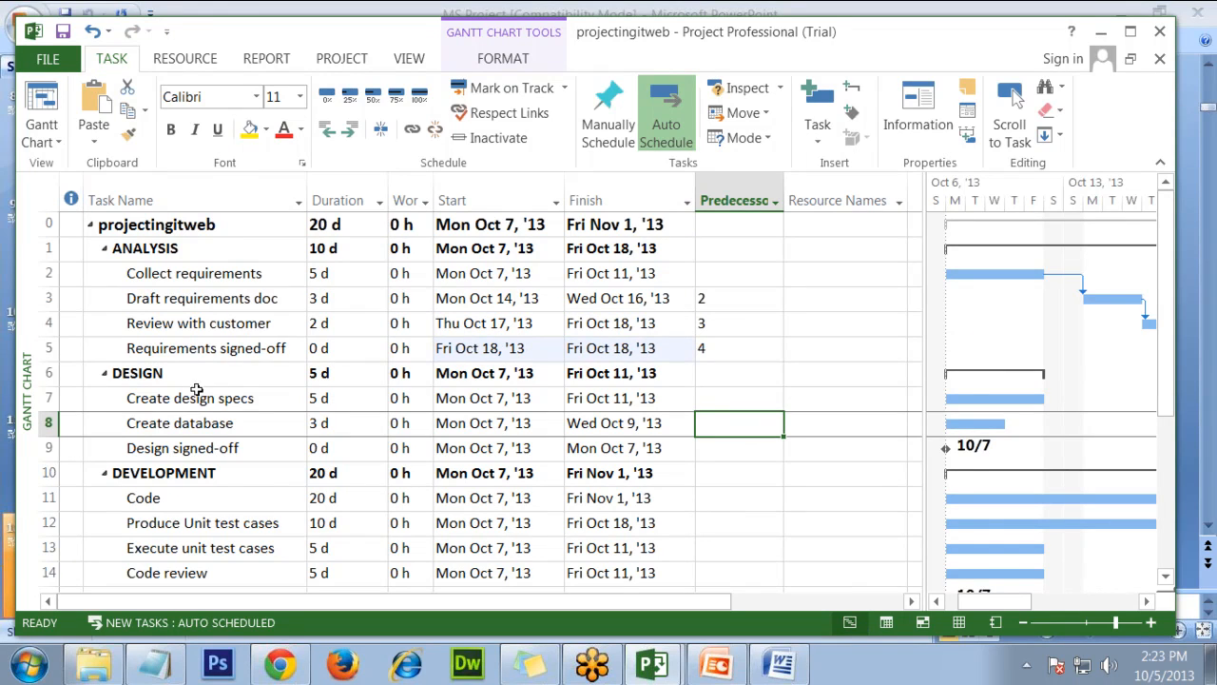
# Step: Review the predecessors assigned to the Analysis tasks and check how the tasks chain together
pyautogui.click(245, 349)
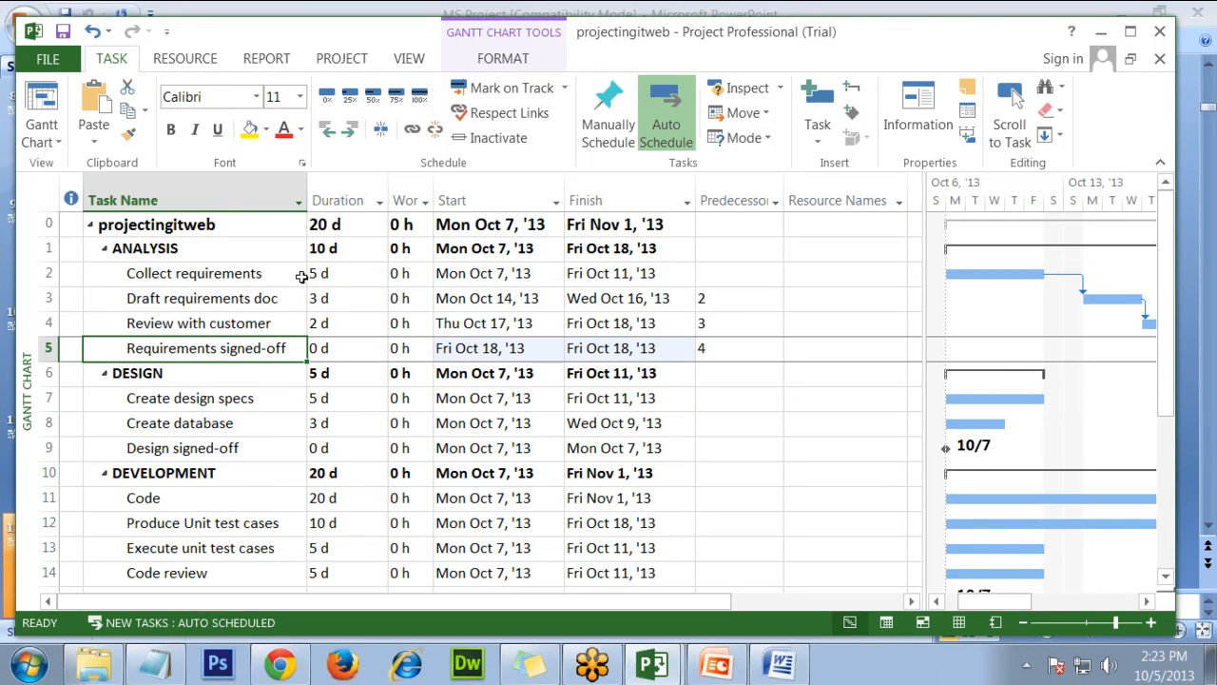
pyautogui.moveTo(258, 348); pyautogui.dragTo(258, 271)
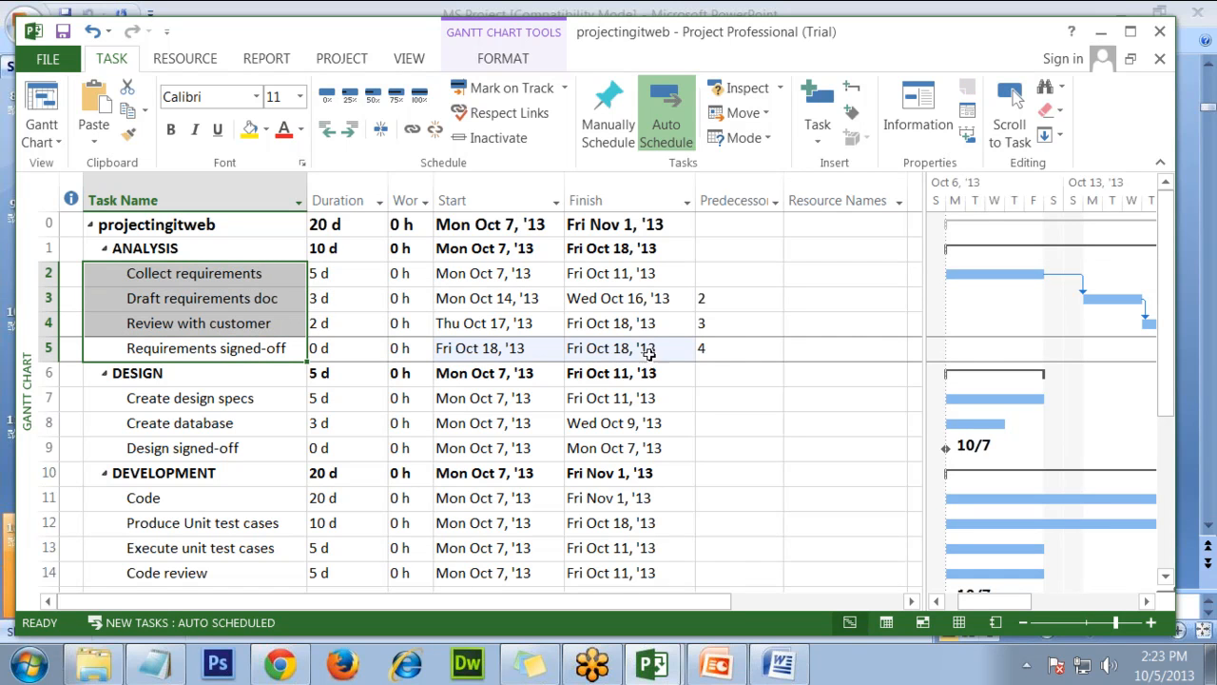
pyautogui.click(740, 352)
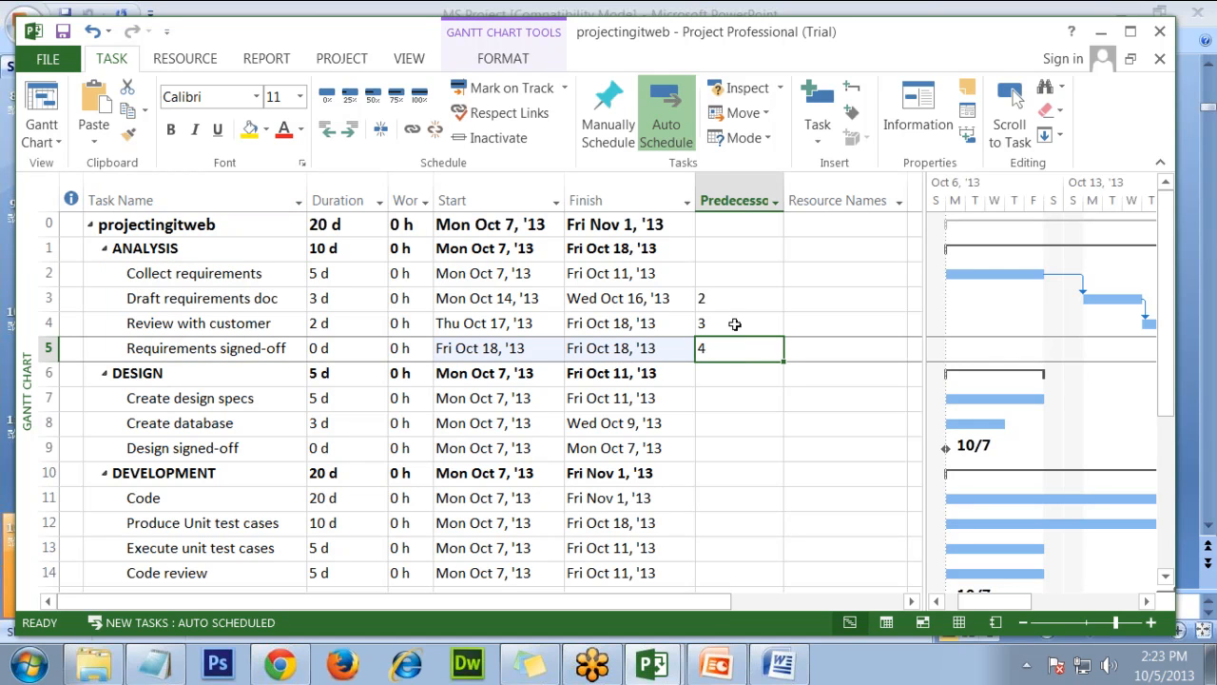
pyautogui.click(736, 322)
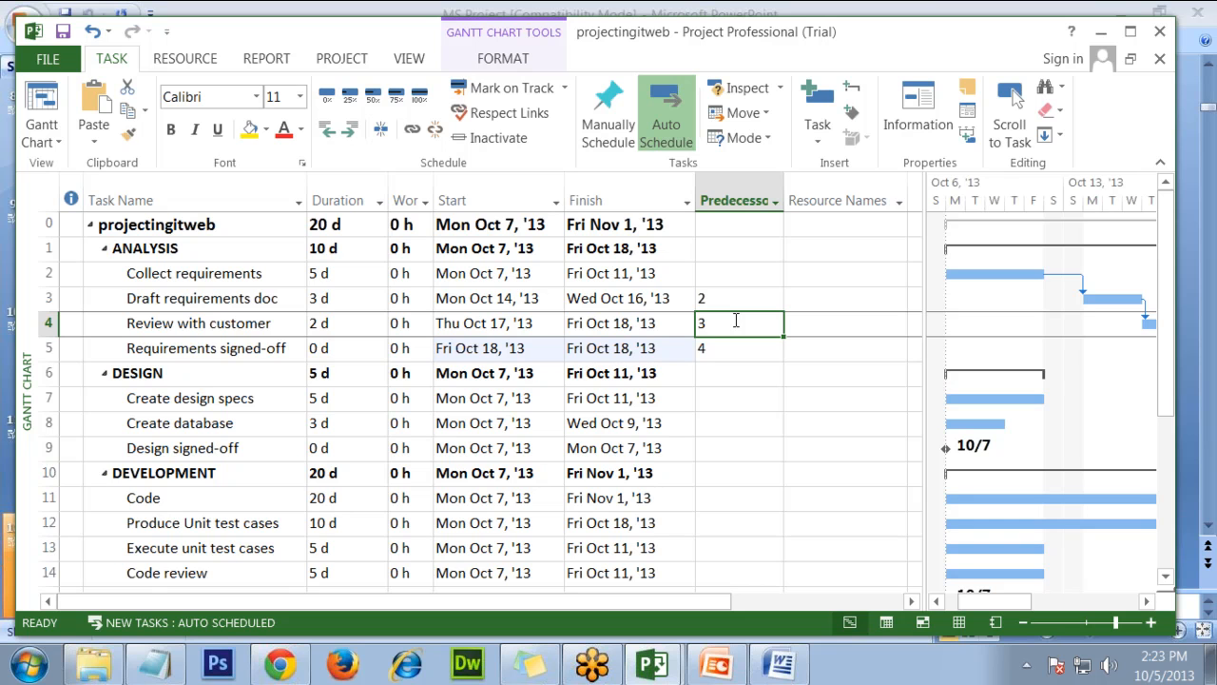
pyautogui.click(734, 300)
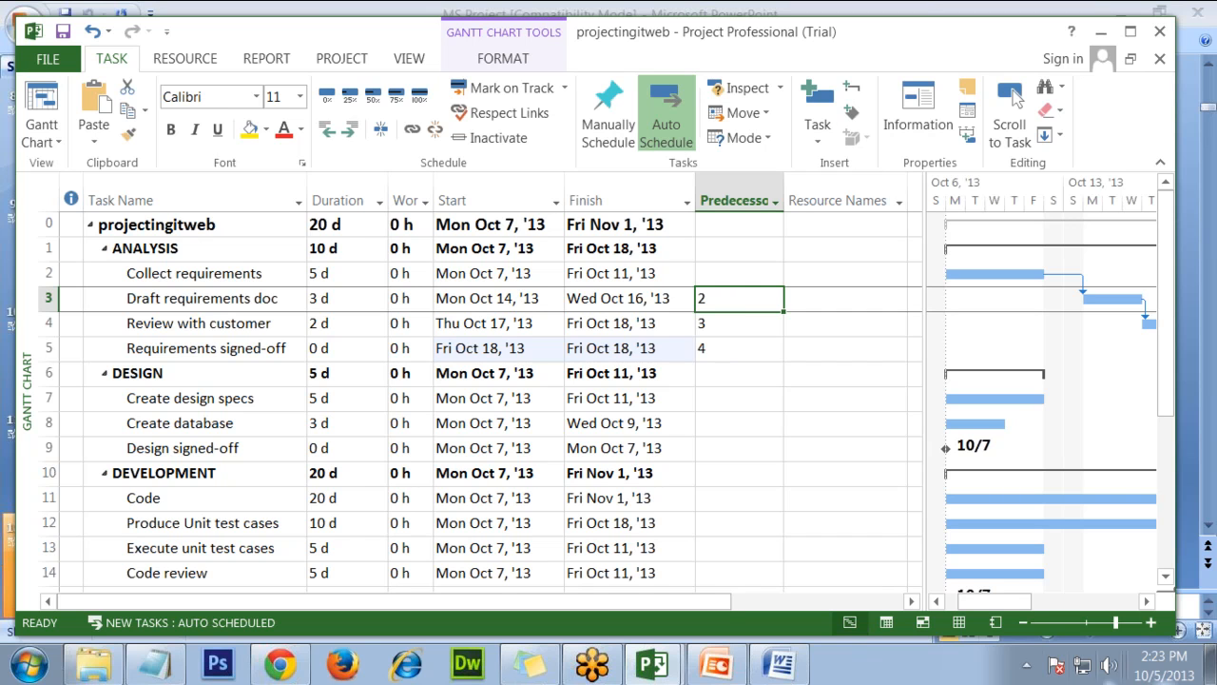
pyautogui.click(274, 449)
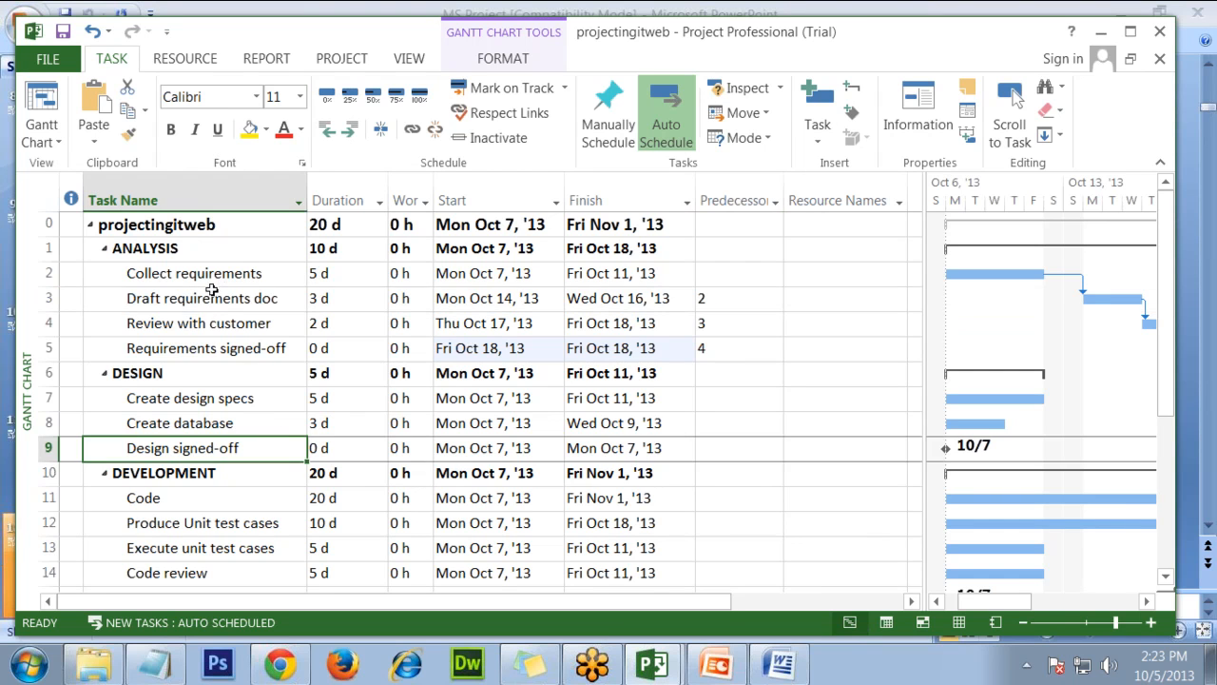
pyautogui.moveTo(218, 275); pyautogui.dragTo(228, 353)
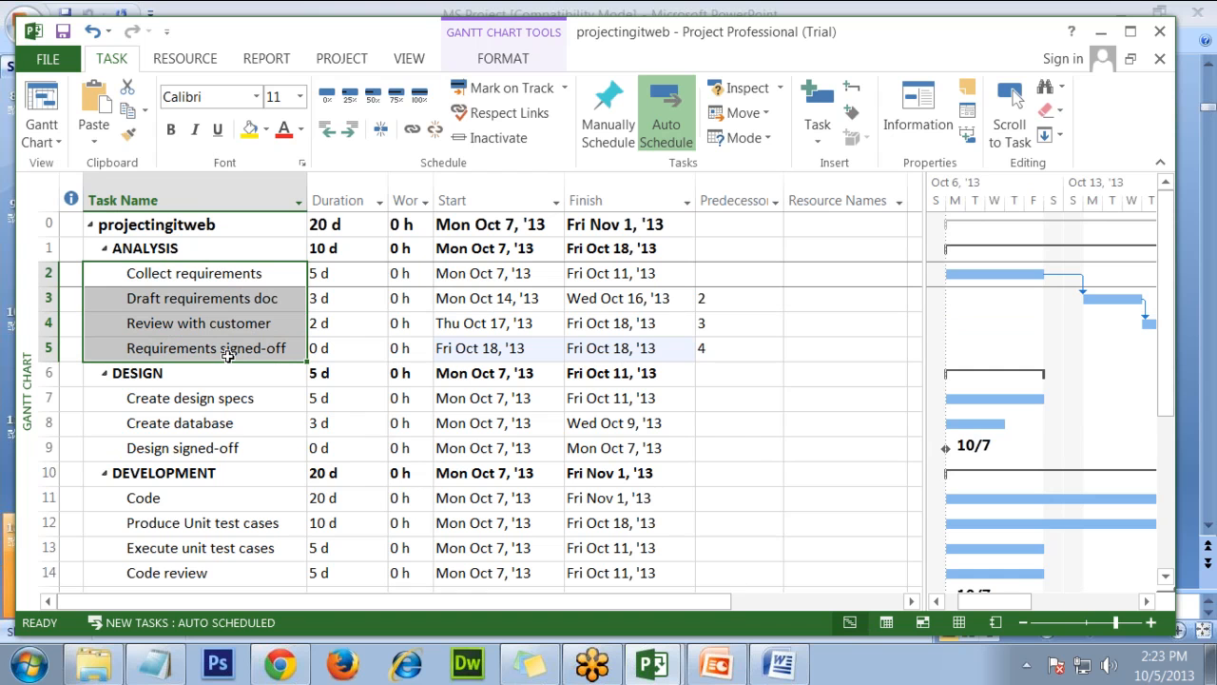
# Step: Set the predecessor of the Create design specs task to 5
pyautogui.click(275, 398)
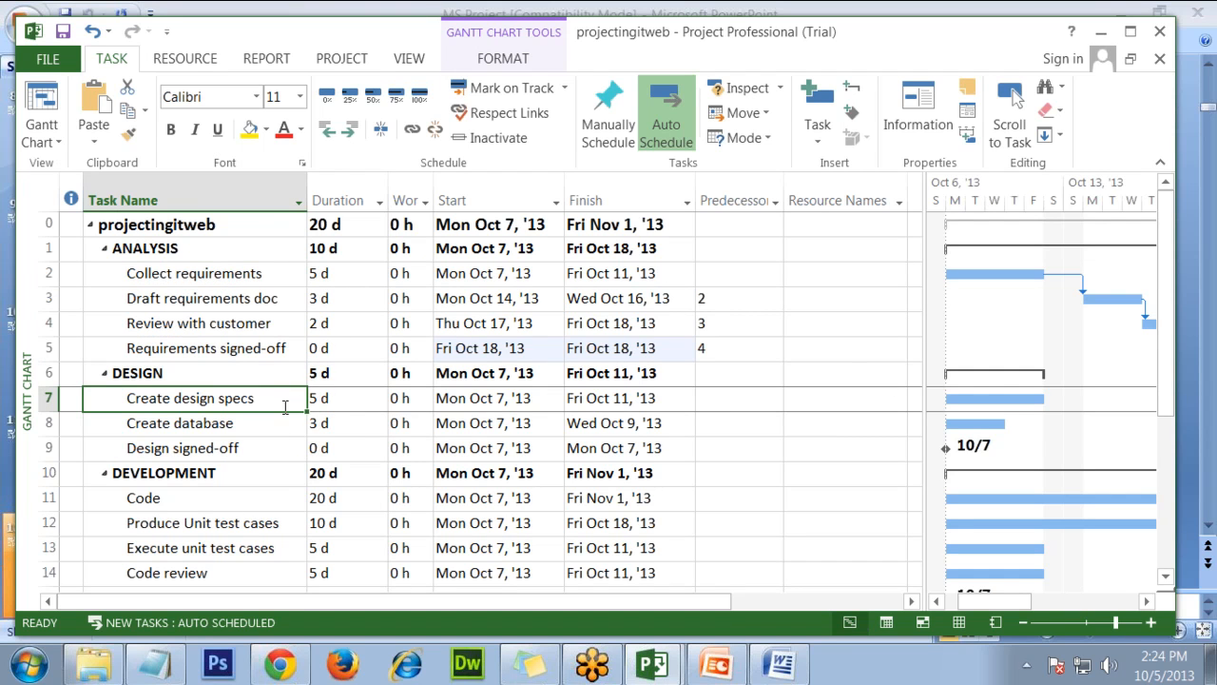
pyautogui.click(734, 397)
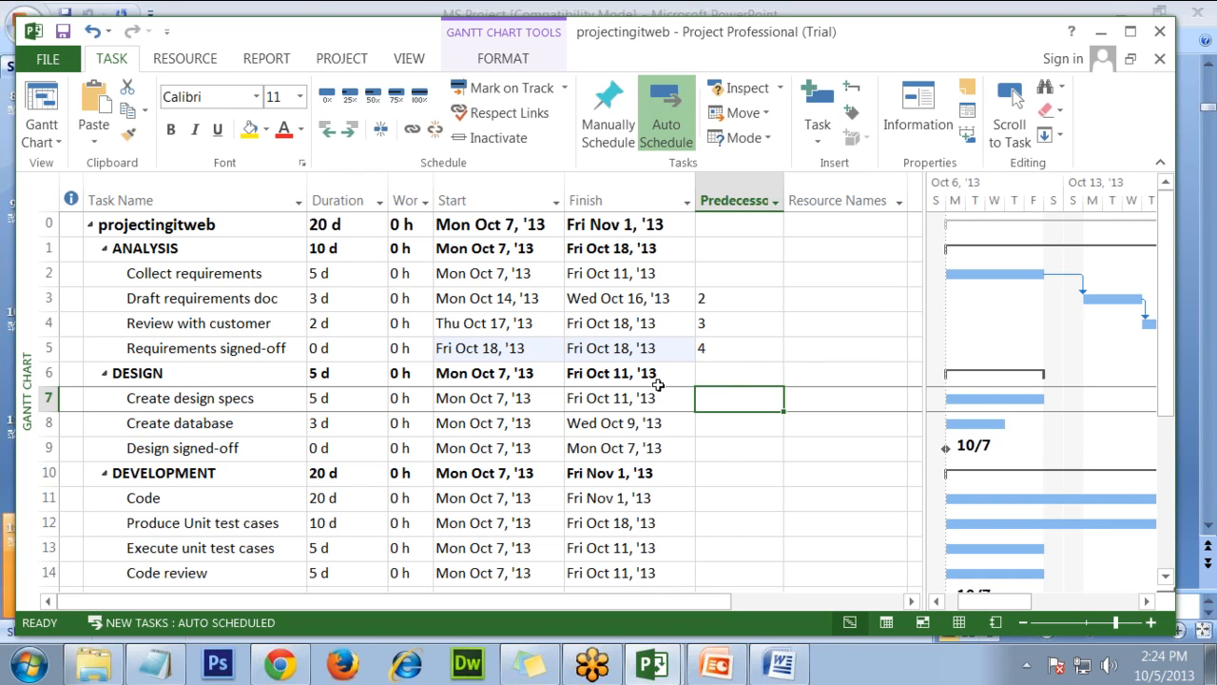
pyautogui.write('5')
pyautogui.click(740, 447)
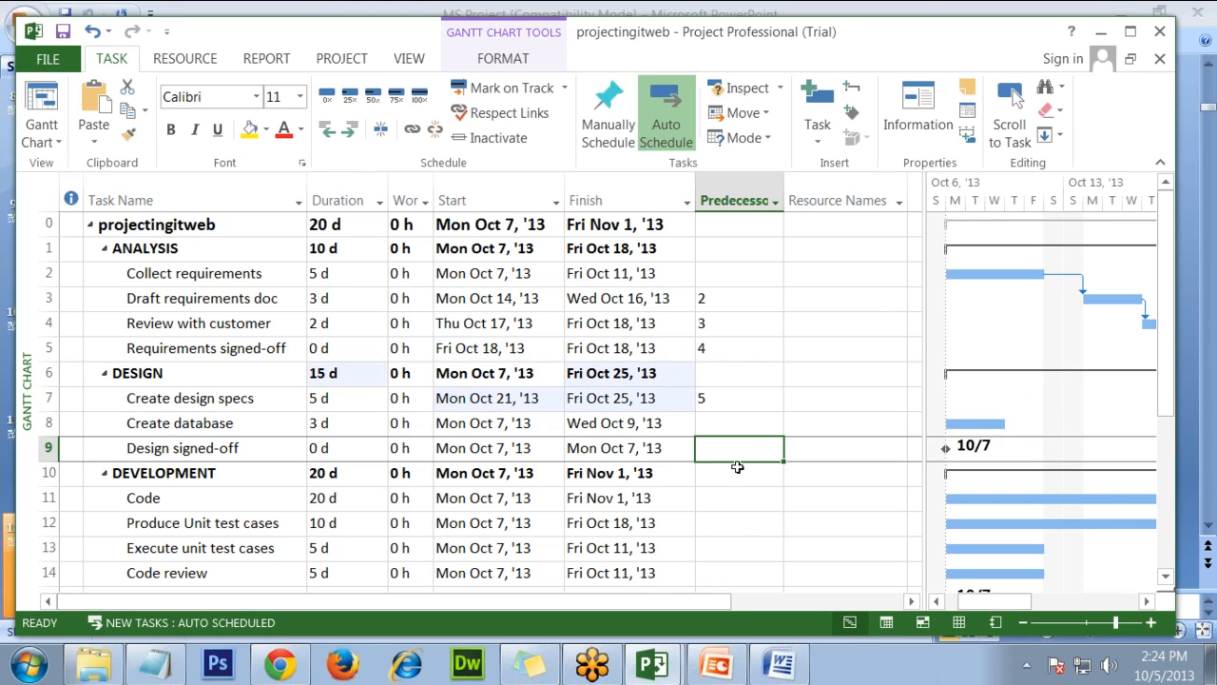
# Step: Set the predecessor of Create database to 5 and the predecessors of Design signed-off to 7,8
pyautogui.click(264, 420)
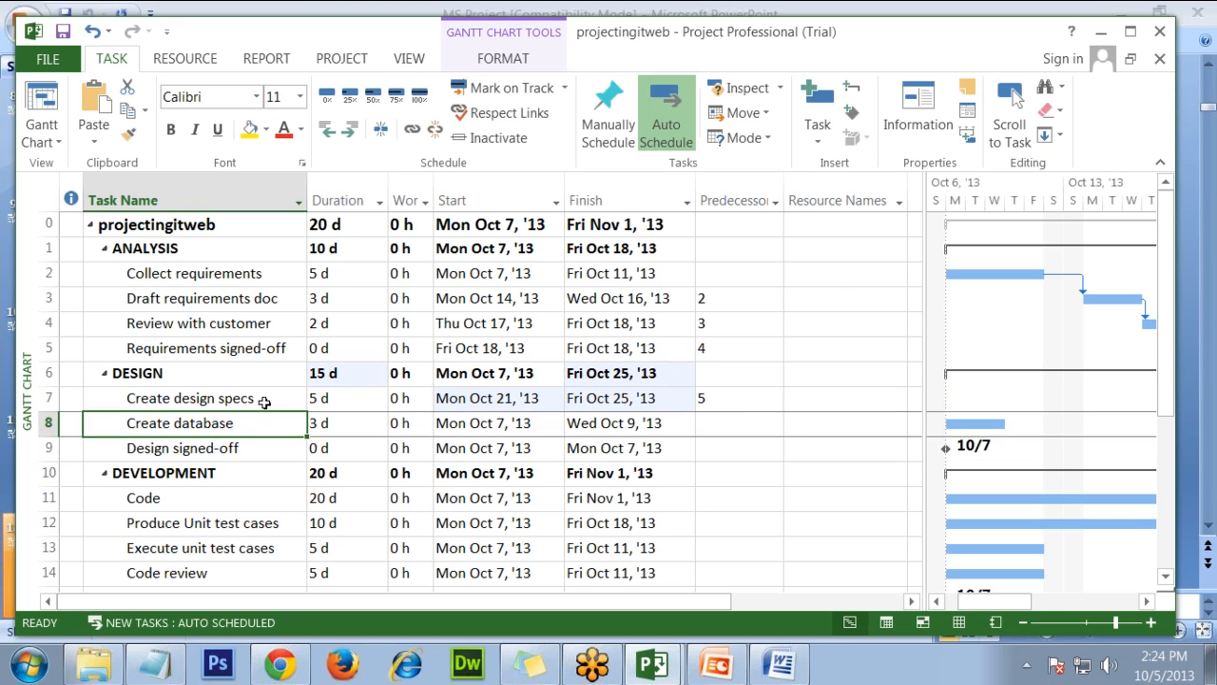
pyautogui.click(263, 400)
pyautogui.click(270, 429)
pyautogui.click(740, 430)
pyautogui.write('5')
pyautogui.press('Return')
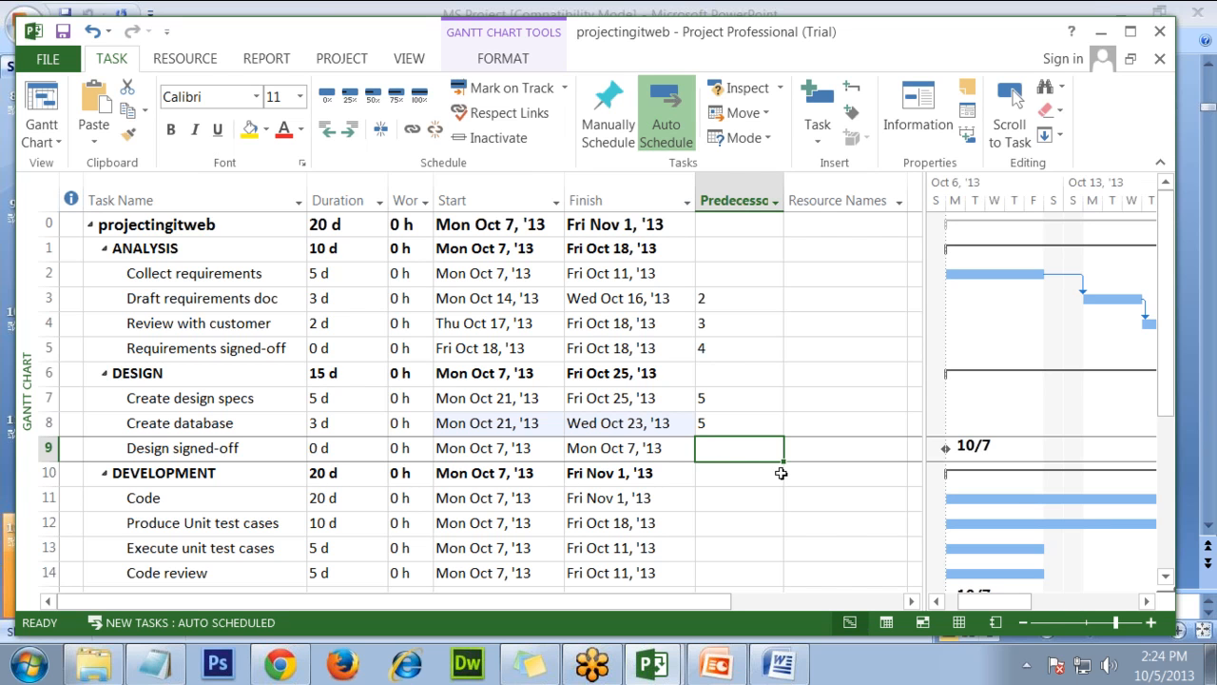
pyautogui.write('7,8')
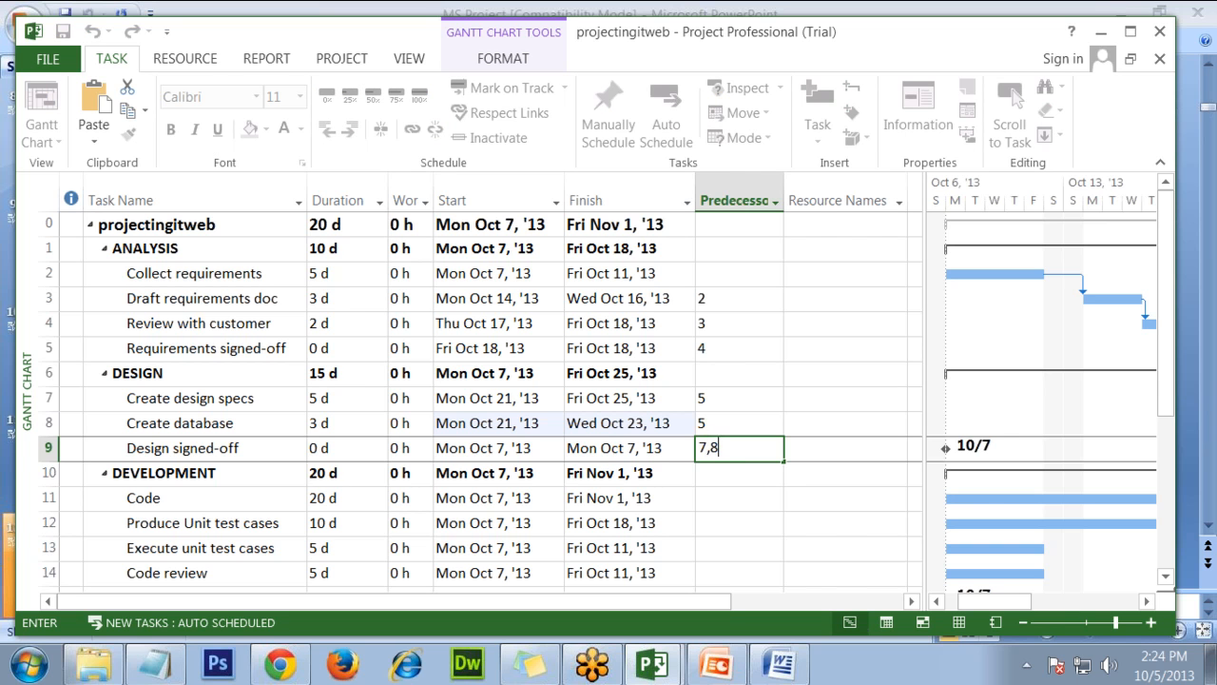
pyautogui.press('Return')
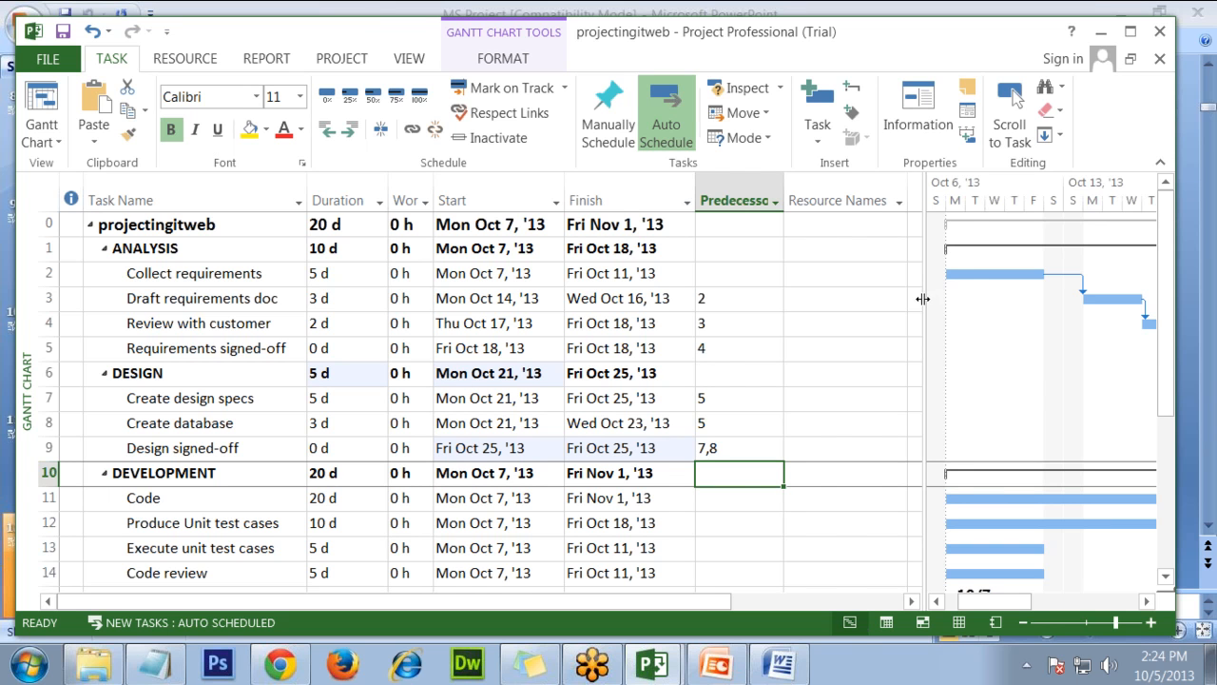
# Step: Set the predecessor of the Code task in the Development phase to 9
pyautogui.moveTo(422, 327); pyautogui.dragTo(404, 327)
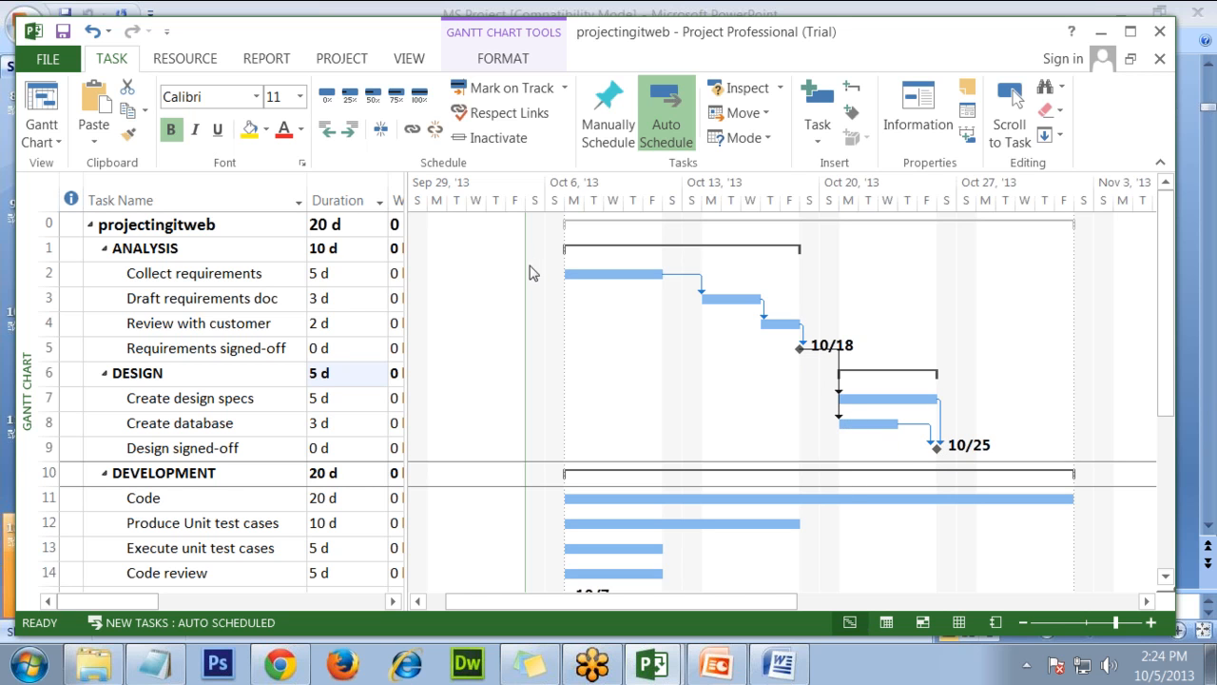
pyautogui.moveTo(609, 254); pyautogui.dragTo(962, 258)
pyautogui.click(237, 498)
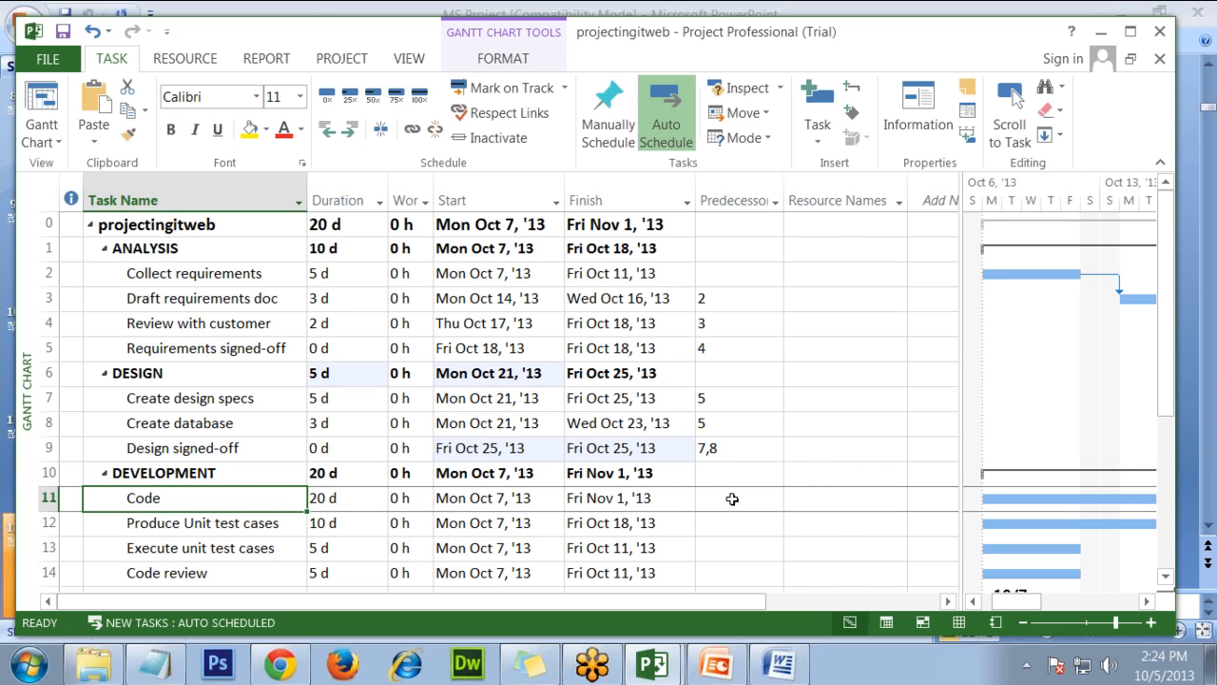
pyautogui.click(732, 499)
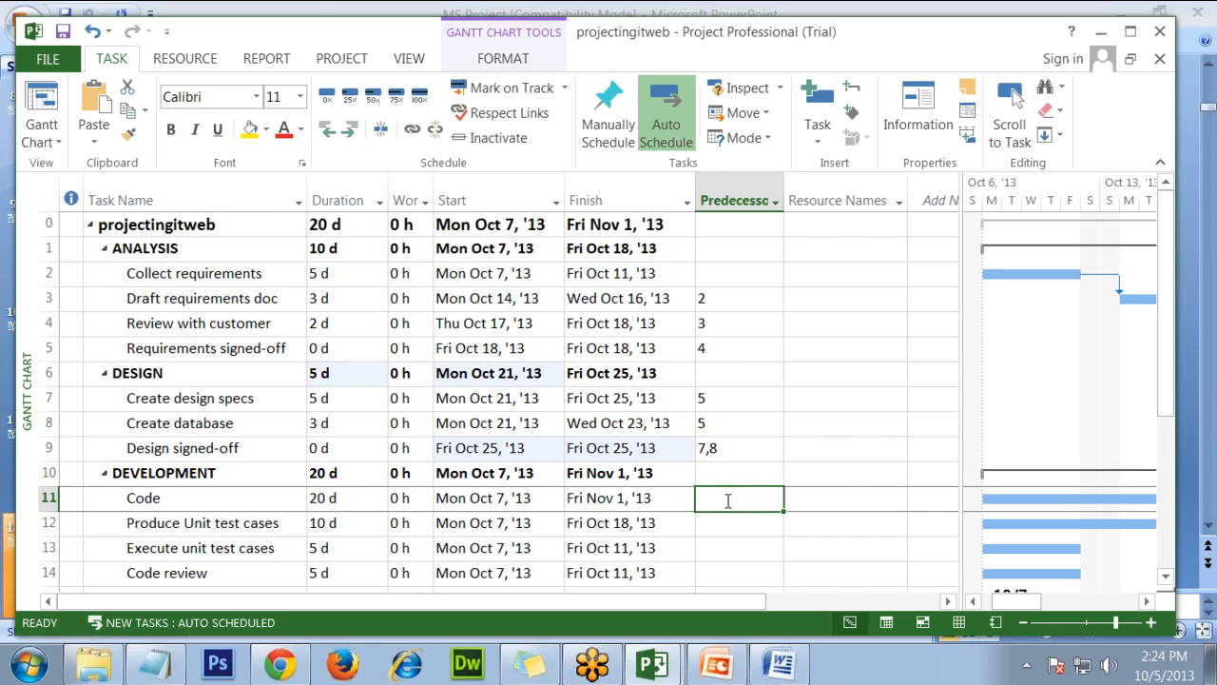
pyautogui.write('9')
pyautogui.click(756, 566)
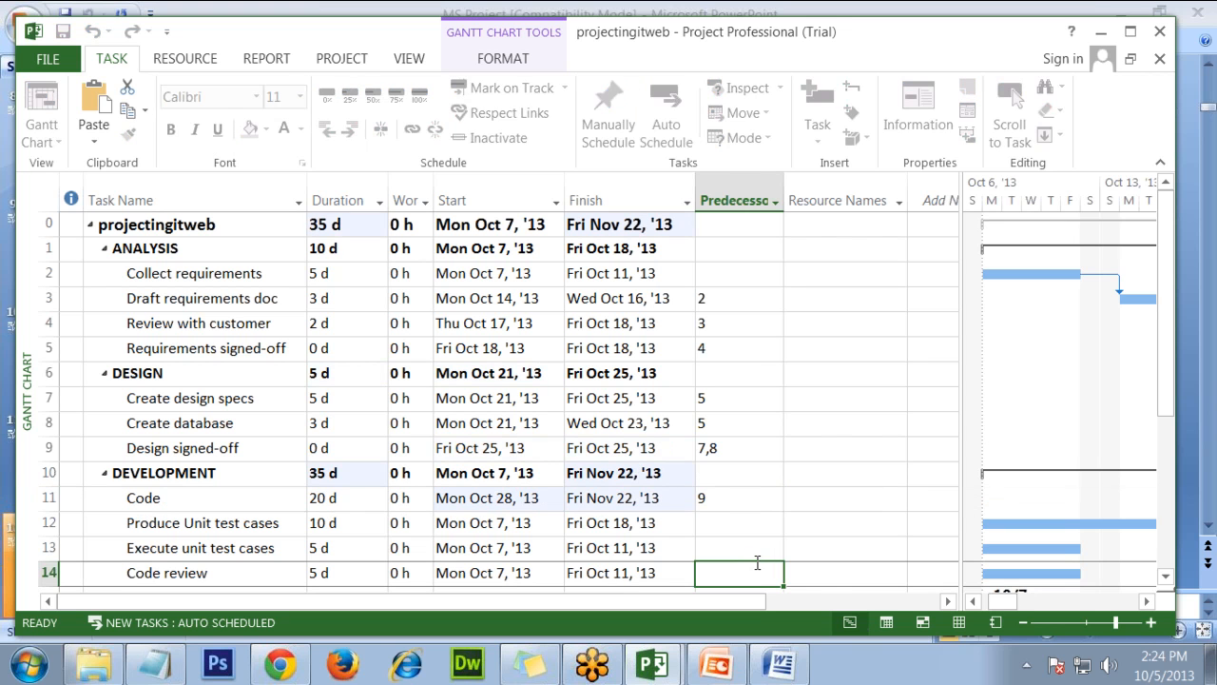
# Step: Examine the predecessor details of the Code task, including the tasks selectable as its predecessor
pyautogui.doubleClick(180, 498)
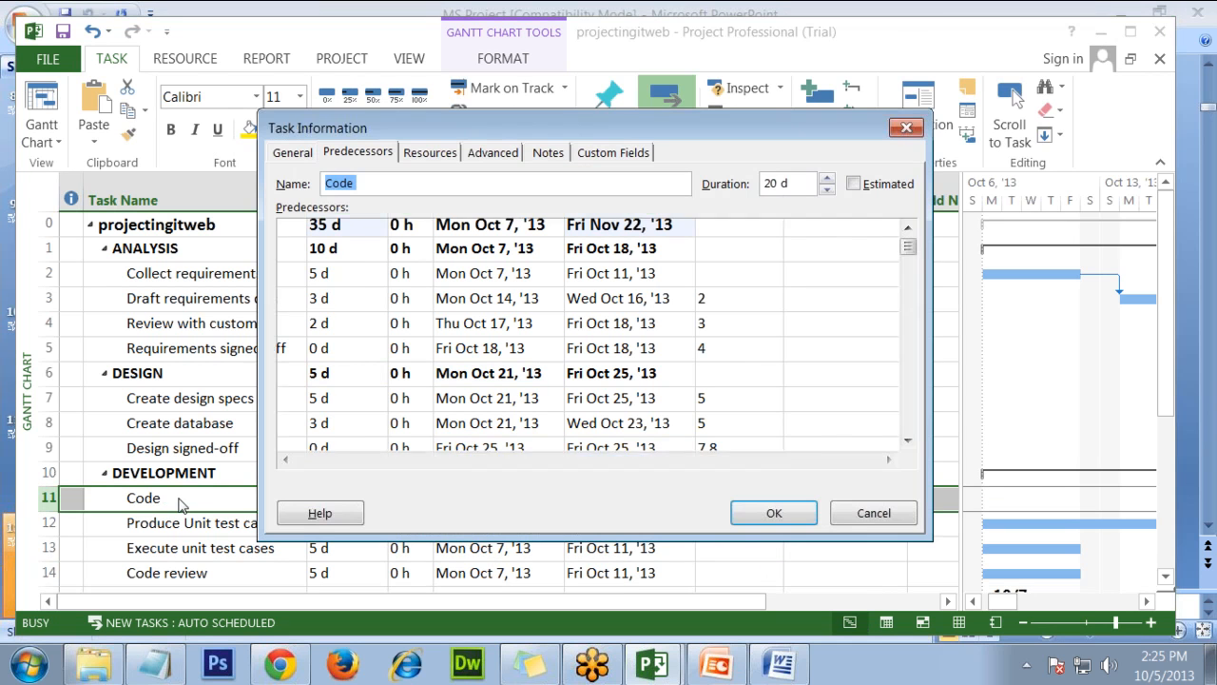
pyautogui.click(577, 249)
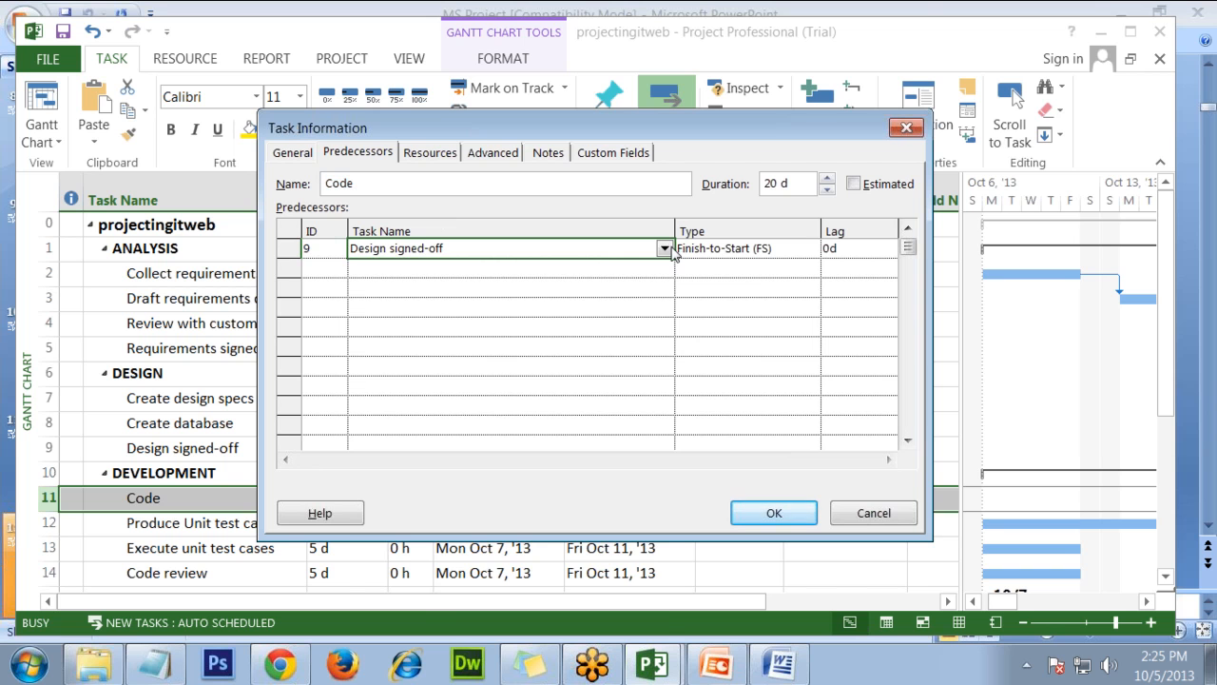
pyautogui.click(664, 248)
pyautogui.click(515, 420)
pyautogui.click(778, 514)
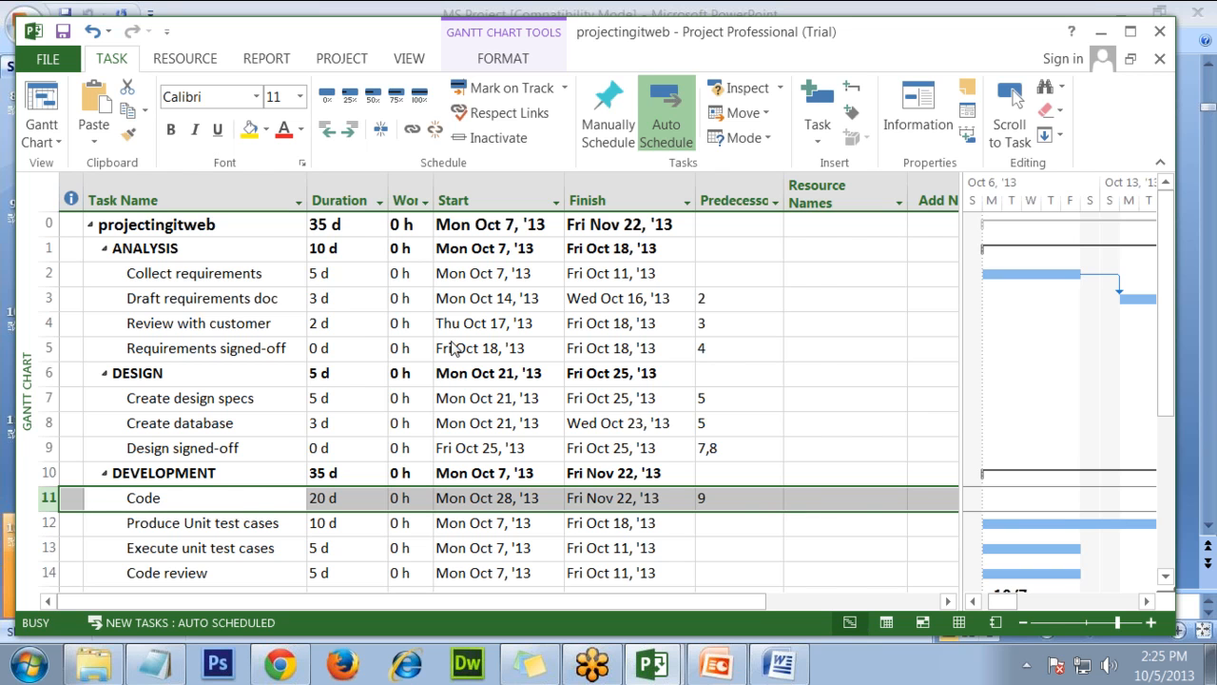
# Step: Check the lag of the Code task's predecessor link and leave the task details without changes
pyautogui.click(880, 248)
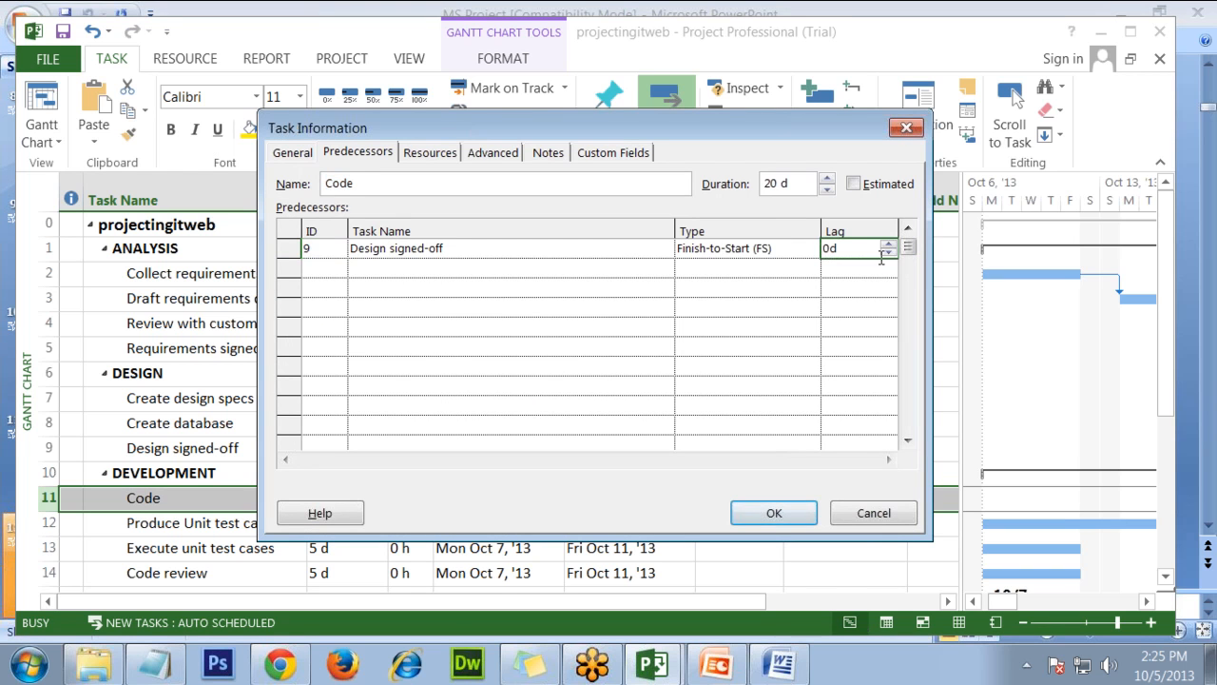
pyautogui.click(866, 514)
# Step: Set the predecessor of the Produce Unit test cases task in the Development phase to 9
pyautogui.click(273, 529)
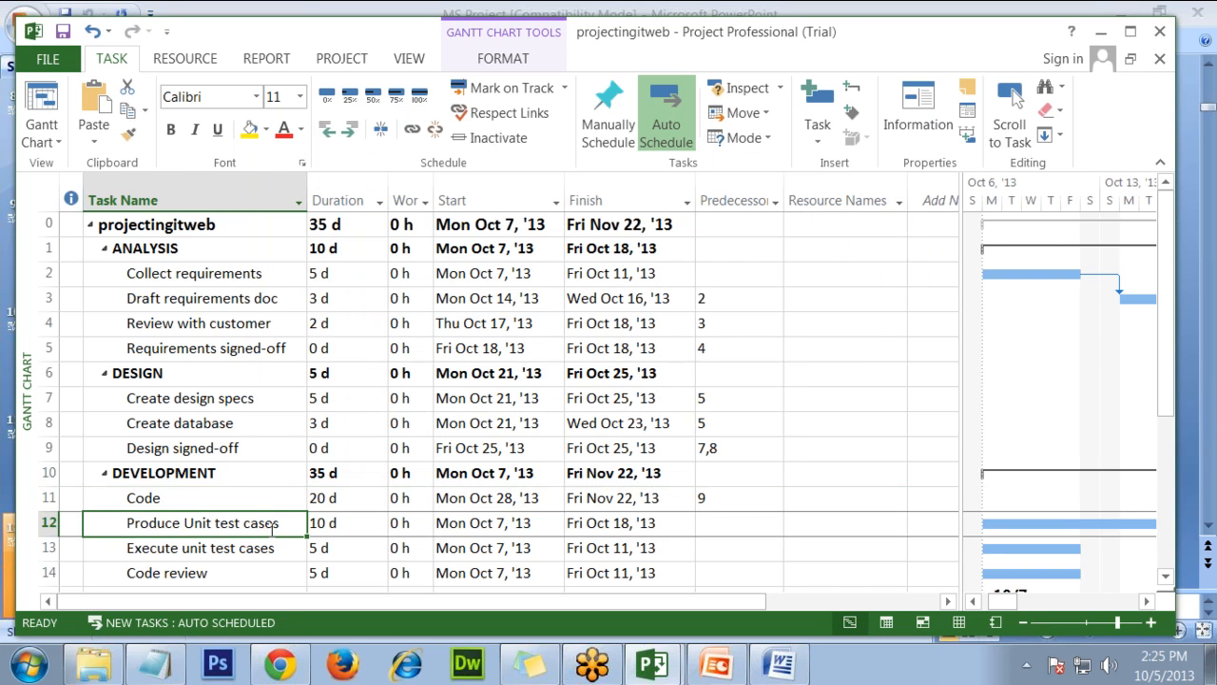
pyautogui.click(741, 530)
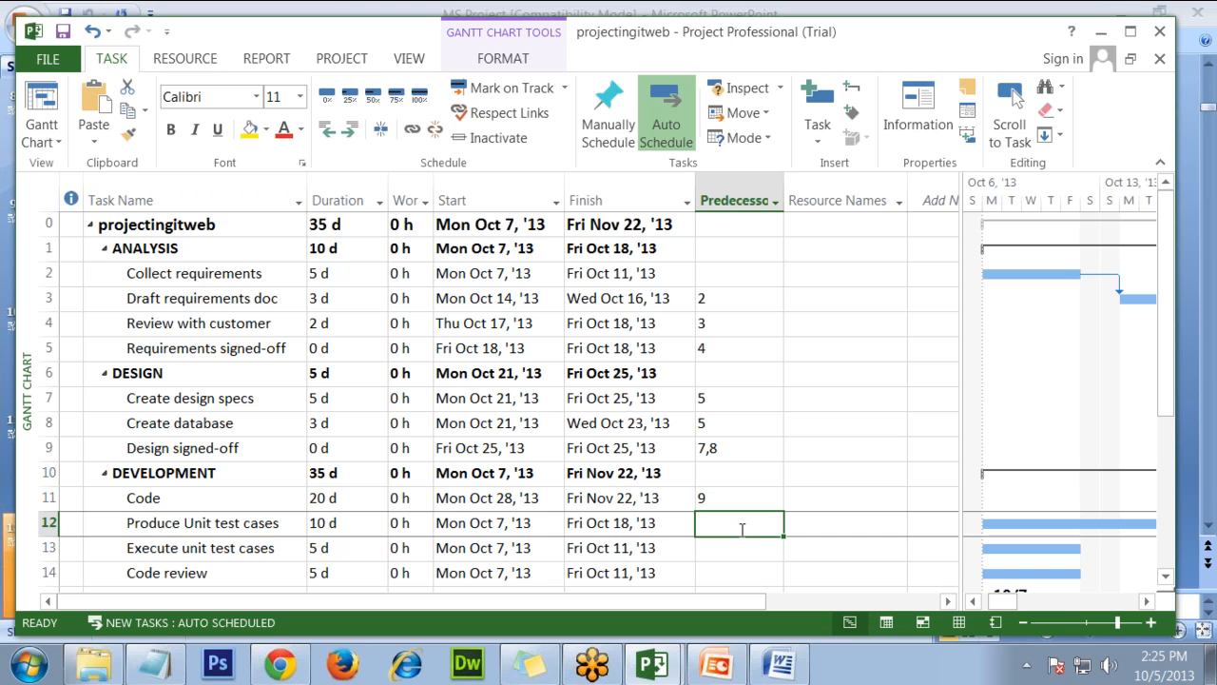
pyautogui.write('9')
pyautogui.press('Return')
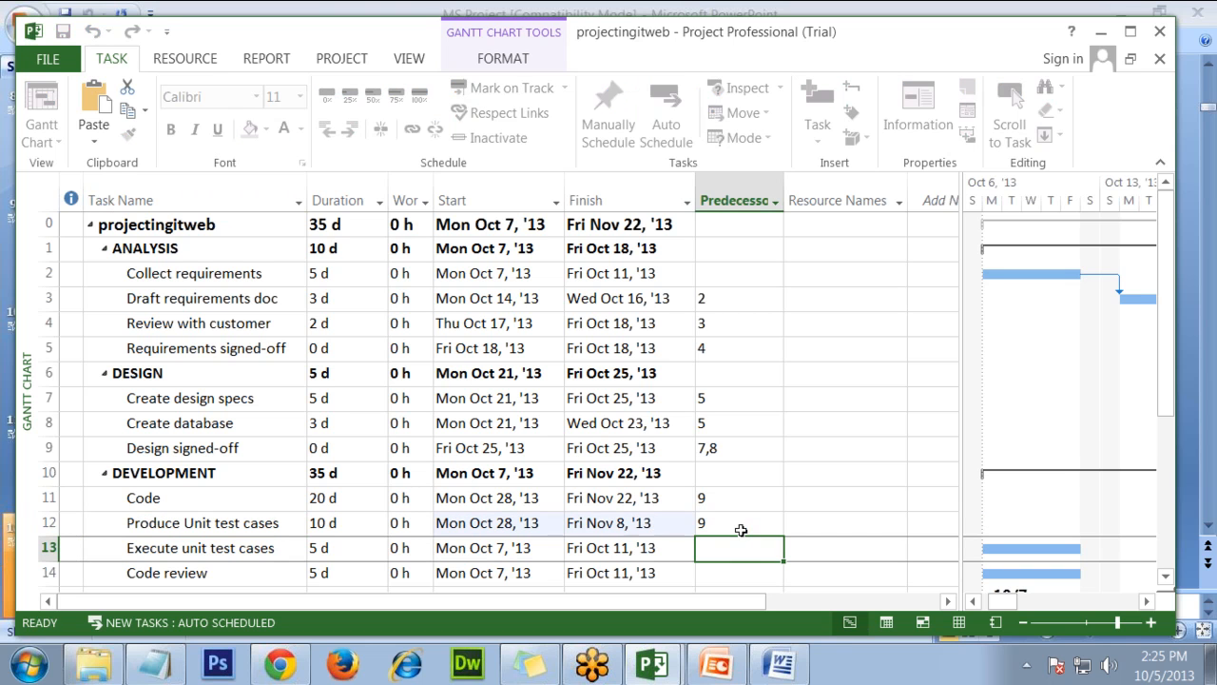
# Step: Set the predecessors of the Execute unit test cases task to 11,12
pyautogui.scroll(-2, 686, 533)
pyautogui.click(240, 428)
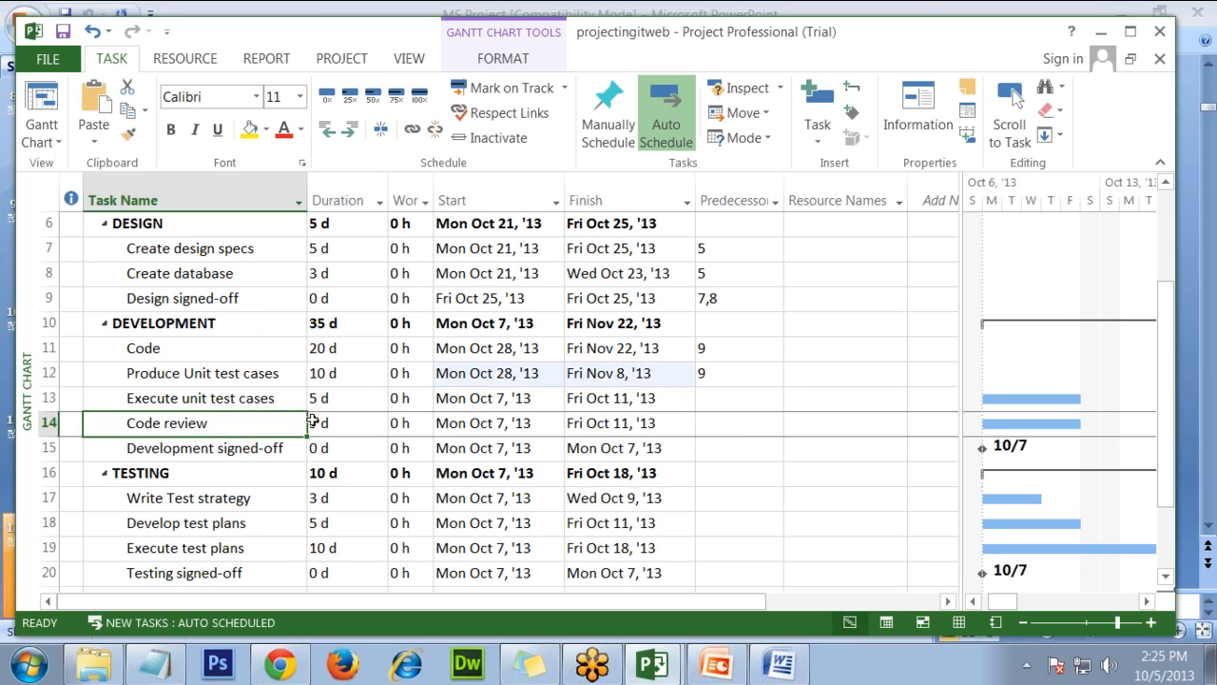
pyautogui.click(741, 424)
pyautogui.click(740, 400)
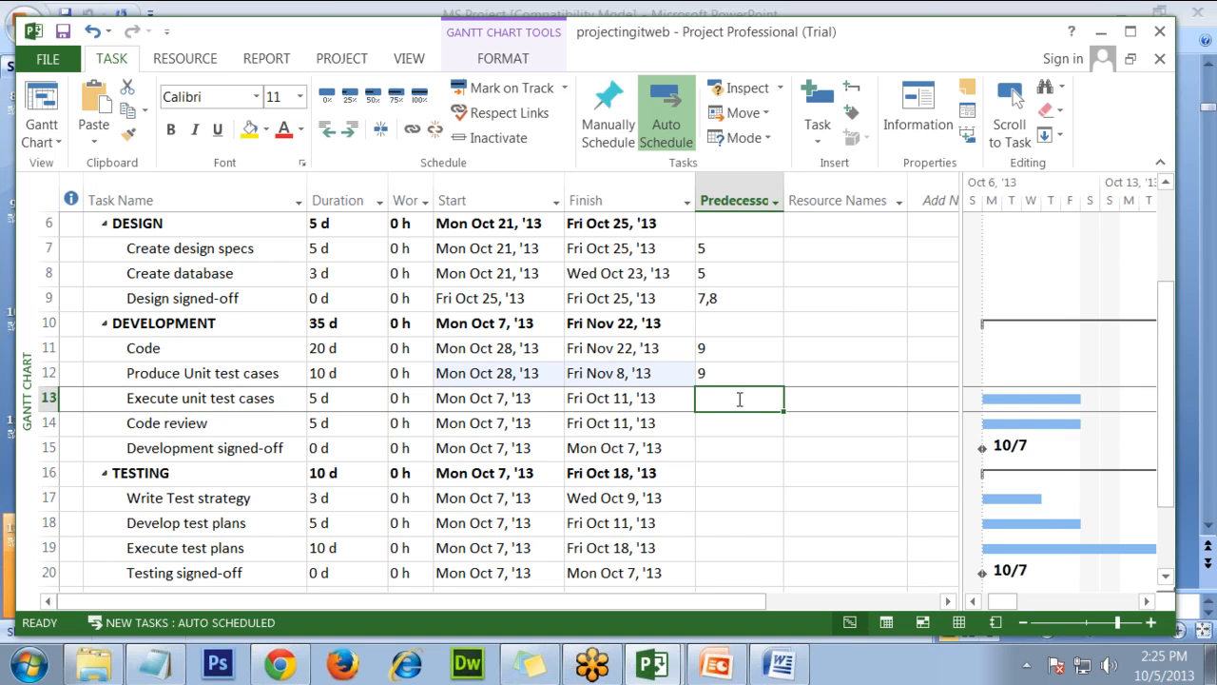
pyautogui.write('11,12')
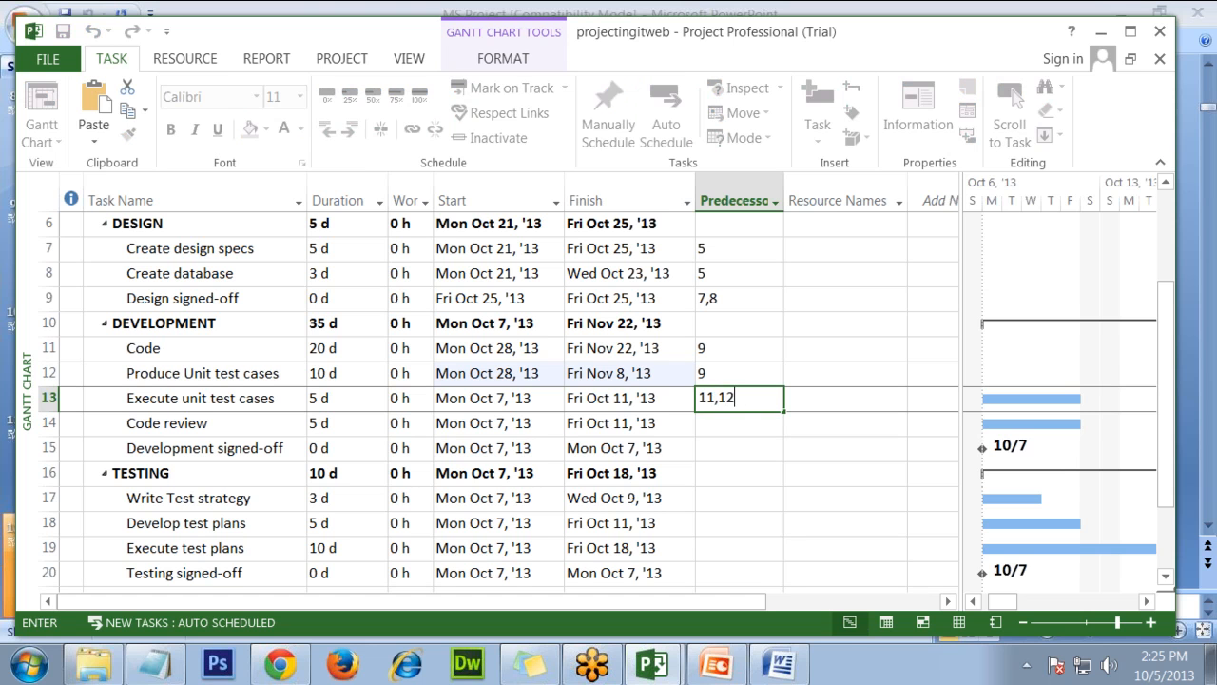
pyautogui.press('Return')
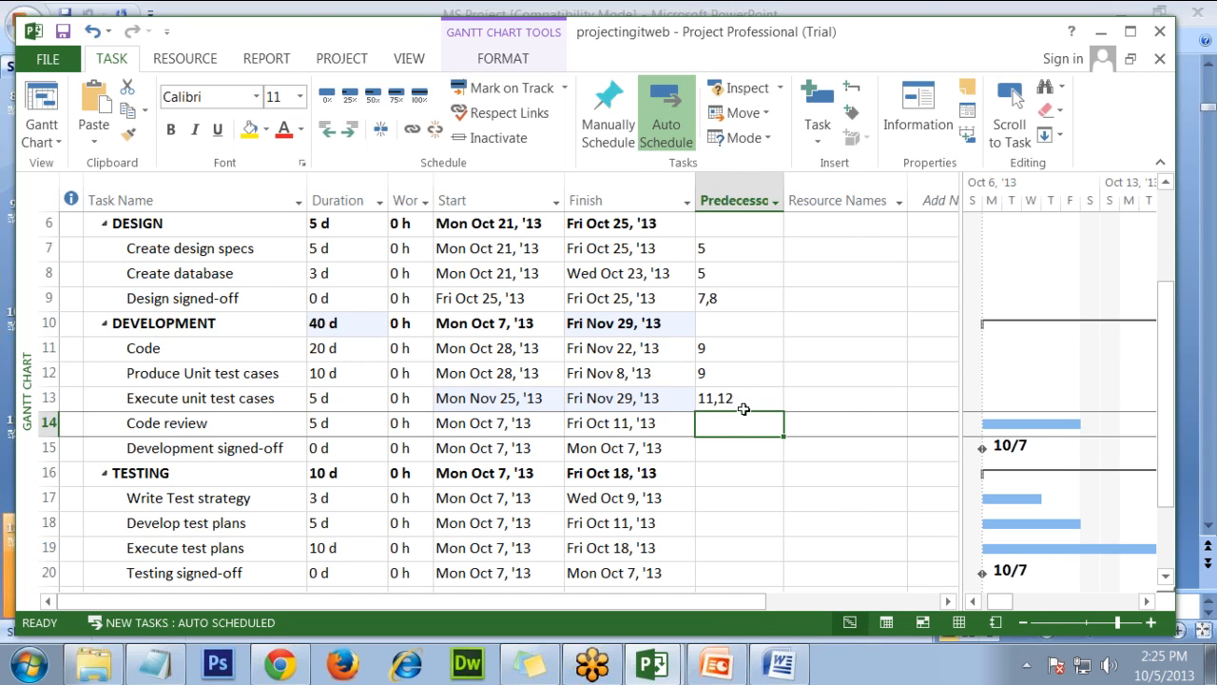
# Step: Examine the Gantt bar of Execute unit test cases and its links from Code and Produce Unit test cases
pyautogui.click(1150, 601)
pyautogui.click(1150, 599)
pyautogui.moveTo(960, 503); pyautogui.dragTo(558, 549)
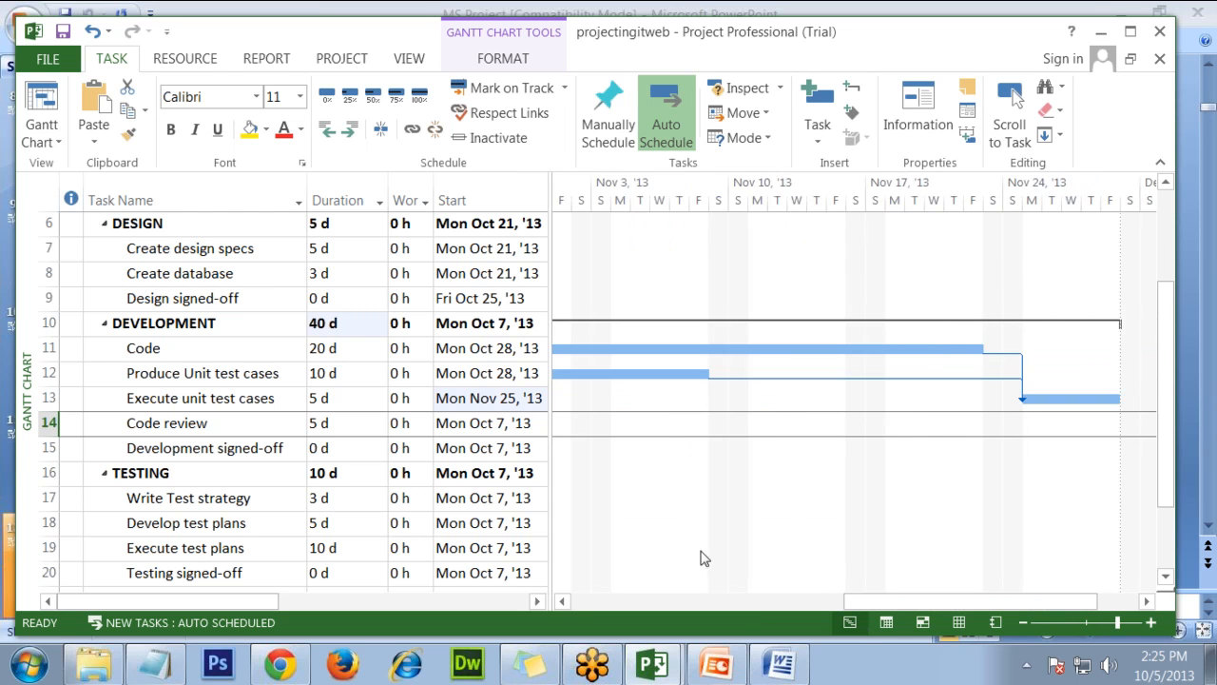
pyautogui.click(1150, 601)
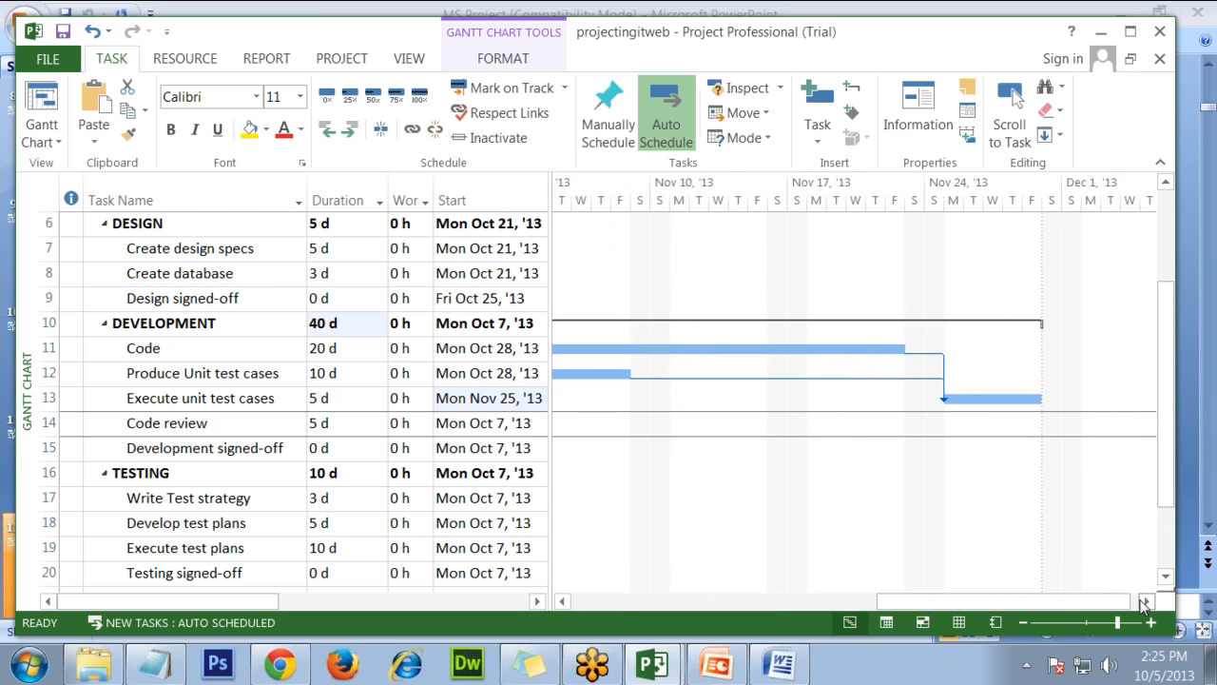
pyautogui.moveTo(551, 483); pyautogui.dragTo(862, 457)
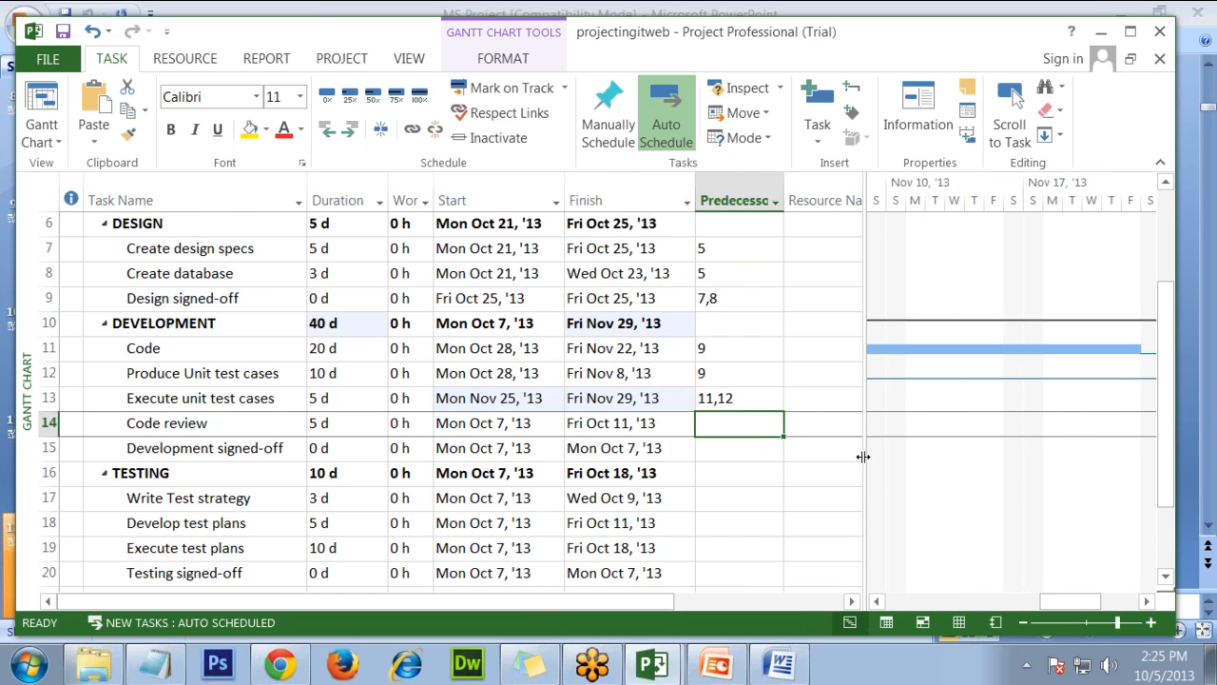
pyautogui.click(225, 399)
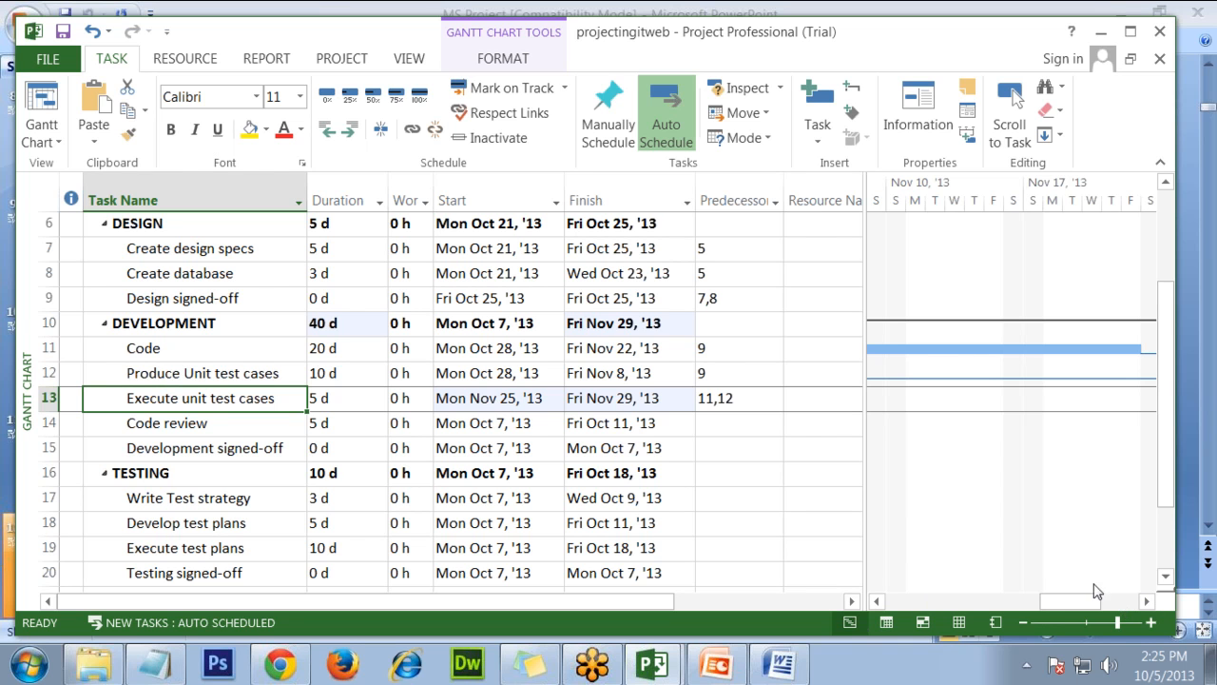
pyautogui.click(291, 546)
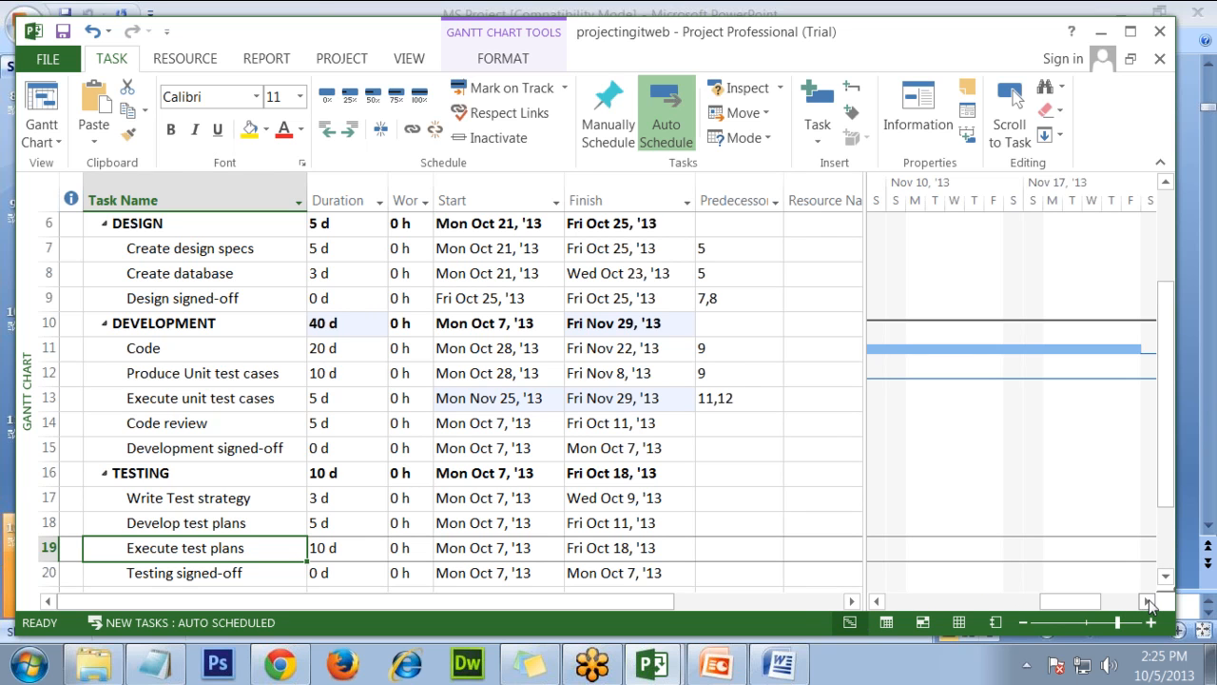
pyautogui.click(191, 398)
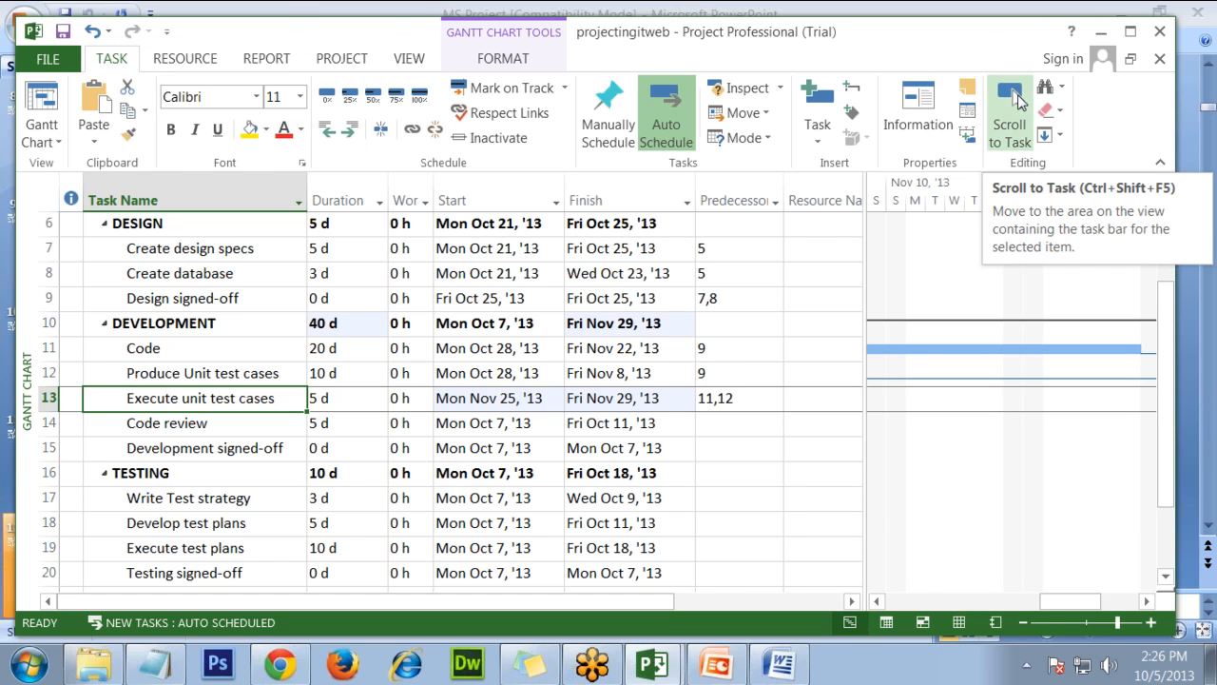
pyautogui.click(1016, 99)
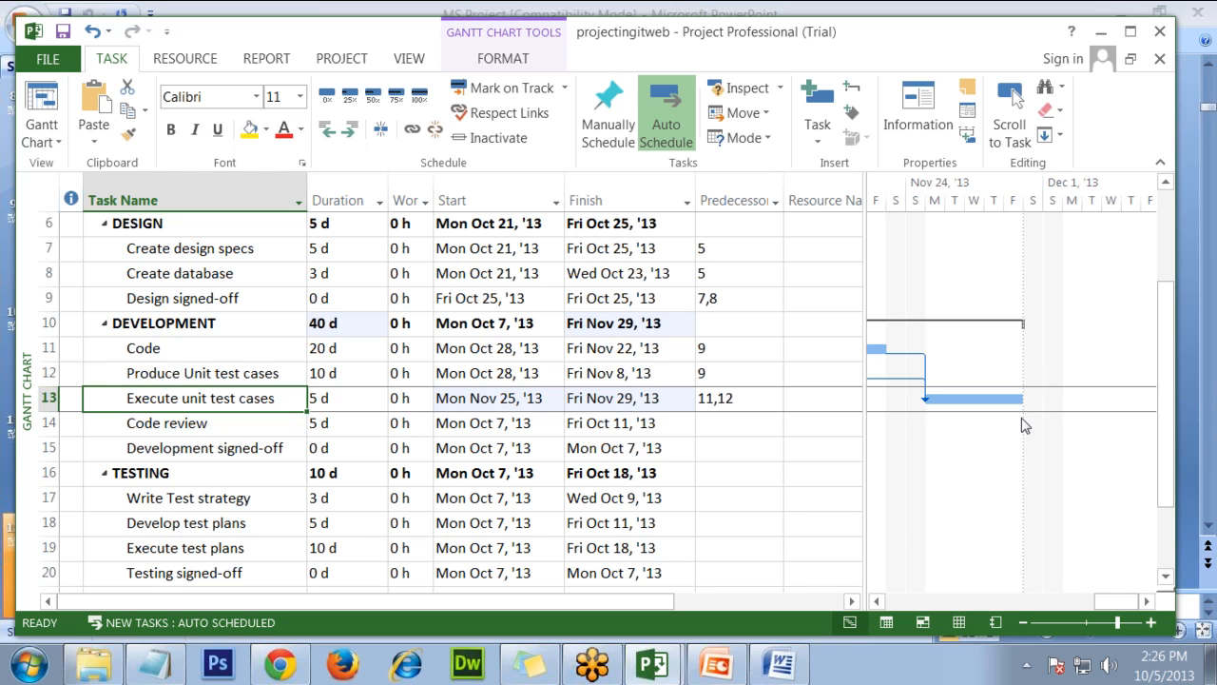
# Step: Link Code review to Development signed-off, and set the predecessor of Code review to 13
pyautogui.click(749, 421)
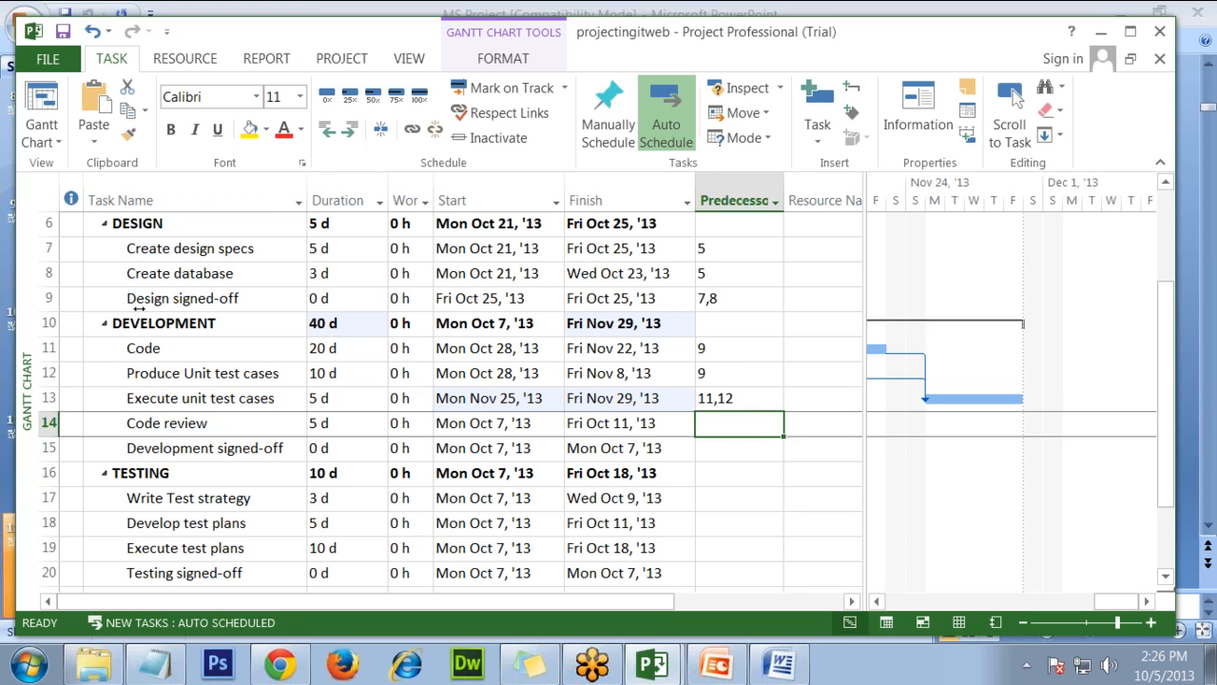
pyautogui.moveTo(195, 398); pyautogui.dragTo(206, 448)
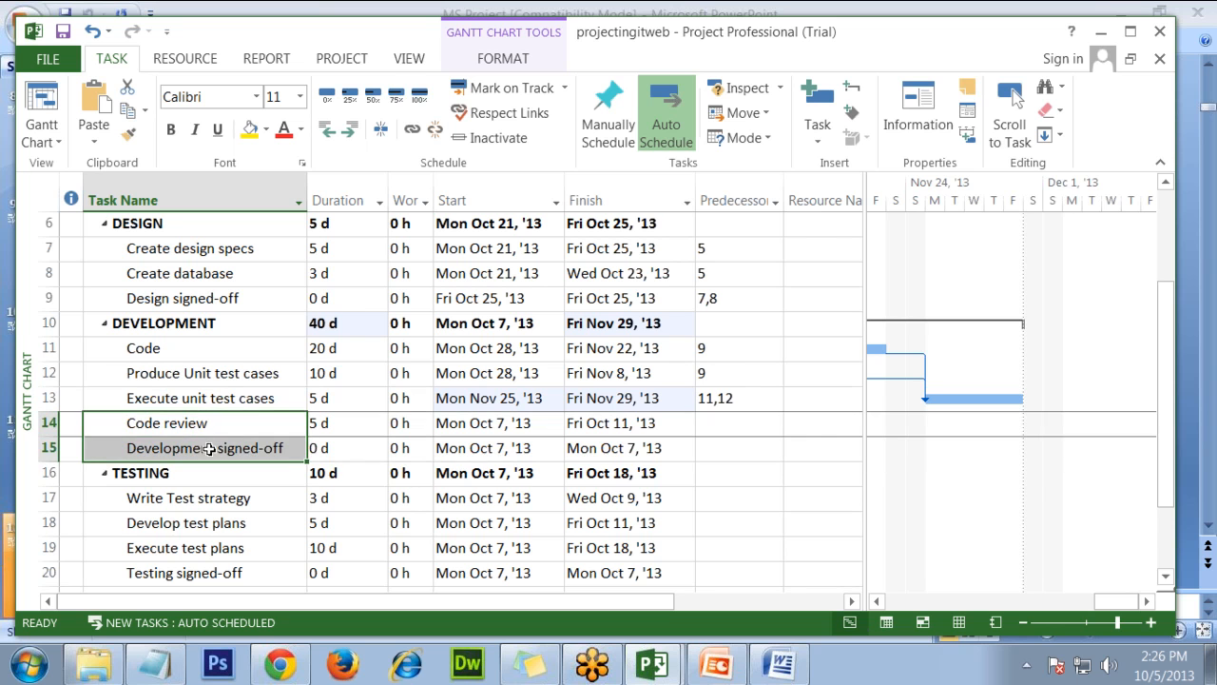
pyautogui.click(412, 128)
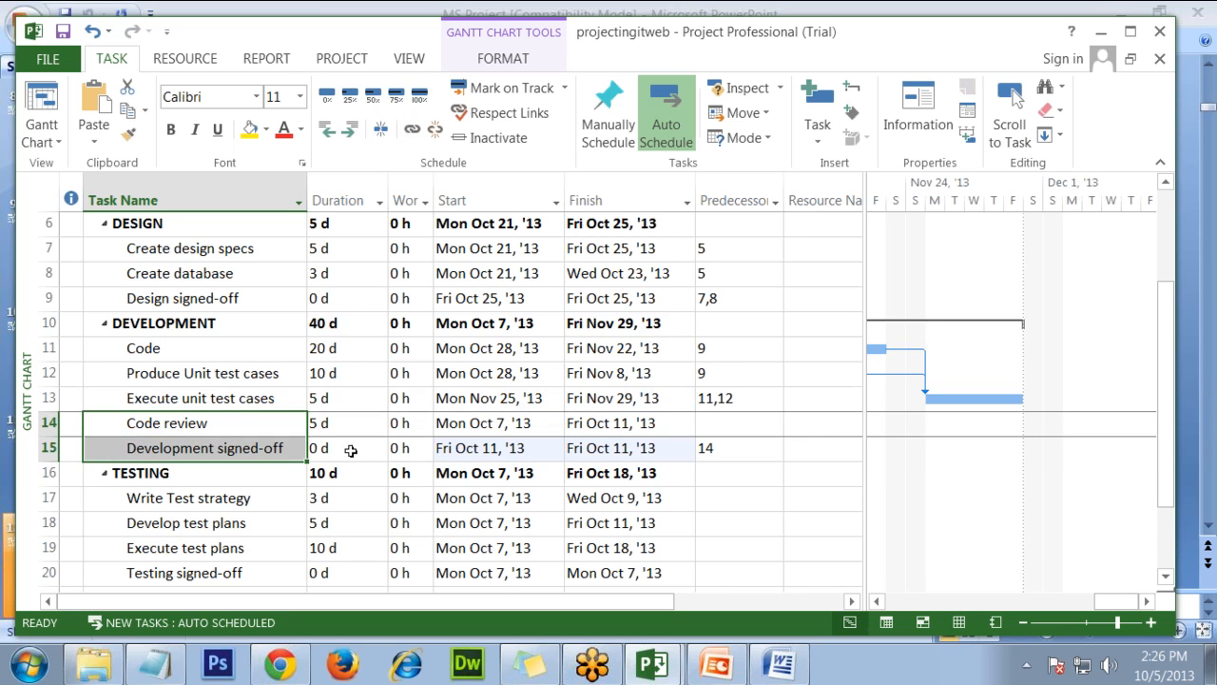
pyautogui.click(734, 427)
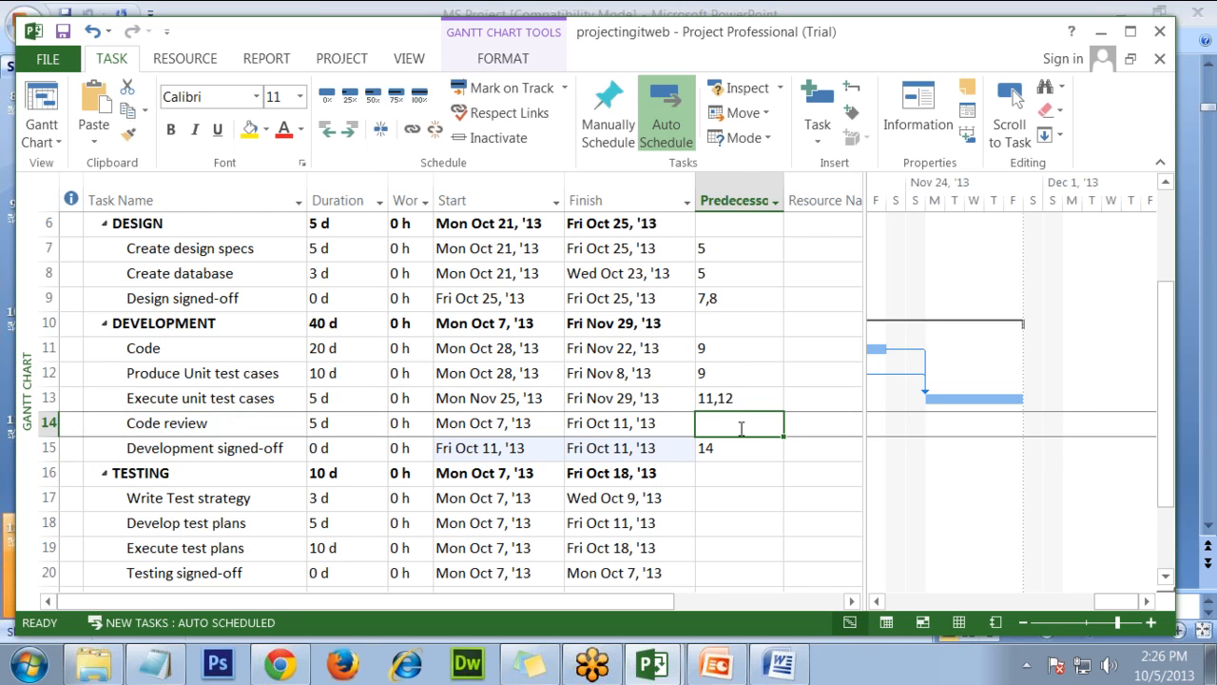
pyautogui.write('13')
pyautogui.press('Return')
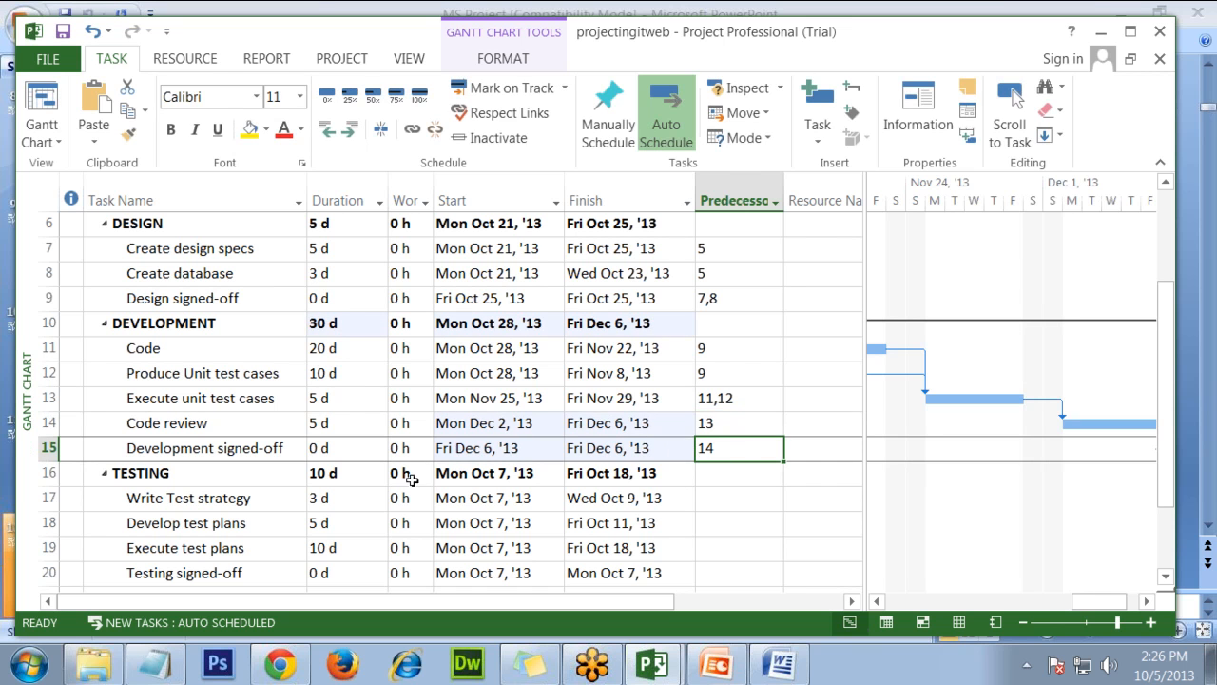
# Step: Examine the Testing and Deployment tasks without predecessors, considering Requirements signed-off and Development signed-off as possible predecessors for the test tasks
pyautogui.scroll(-3, 384, 516)
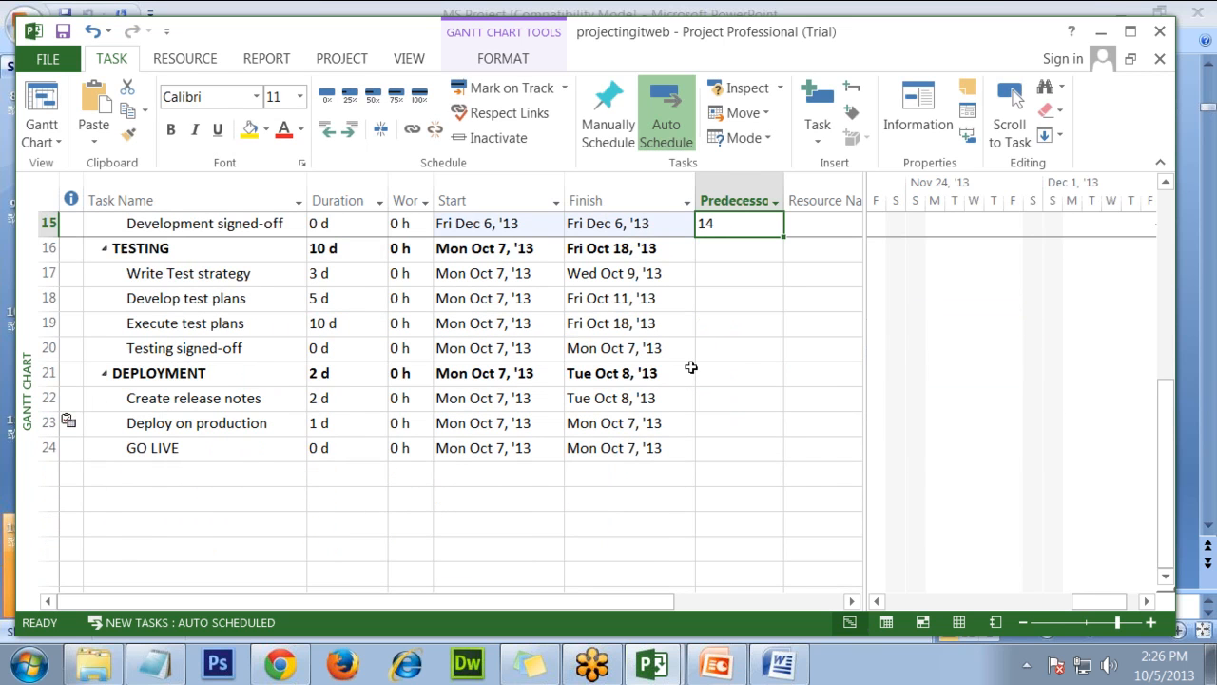
pyautogui.scroll(1, 691, 368)
pyautogui.click(751, 348)
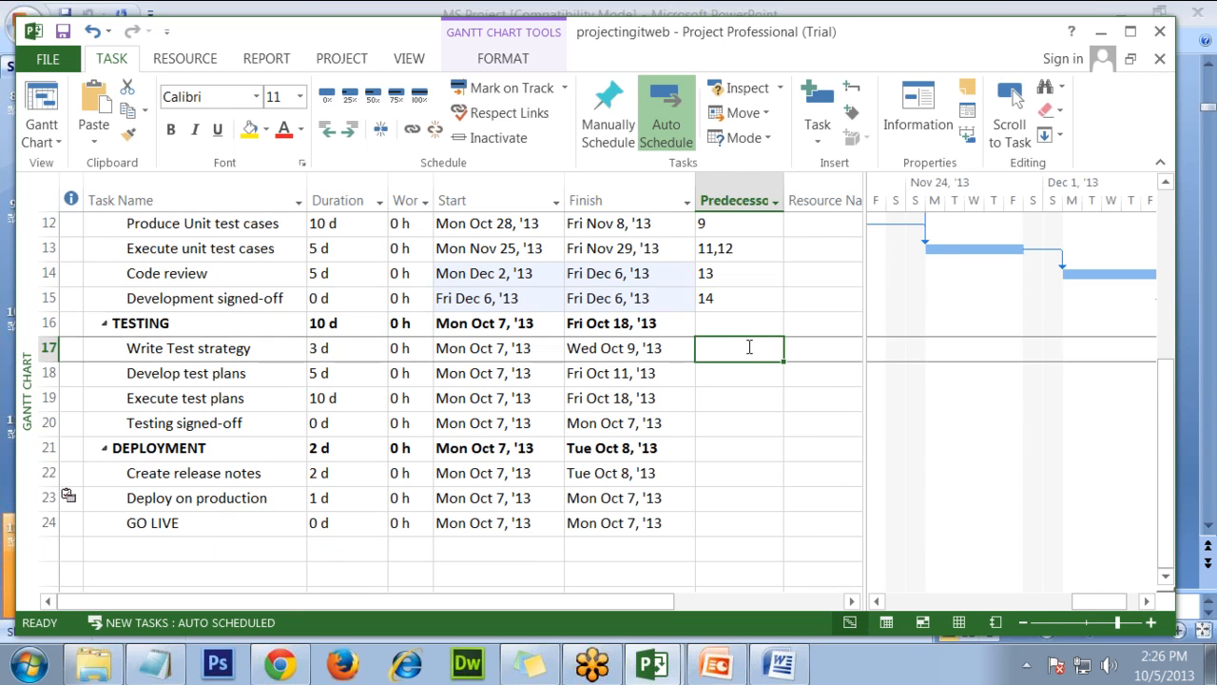
pyautogui.scroll(3, 749, 348)
pyautogui.scroll(-2, 750, 347)
pyautogui.scroll(2, 750, 347)
pyautogui.scroll(-1, 750, 348)
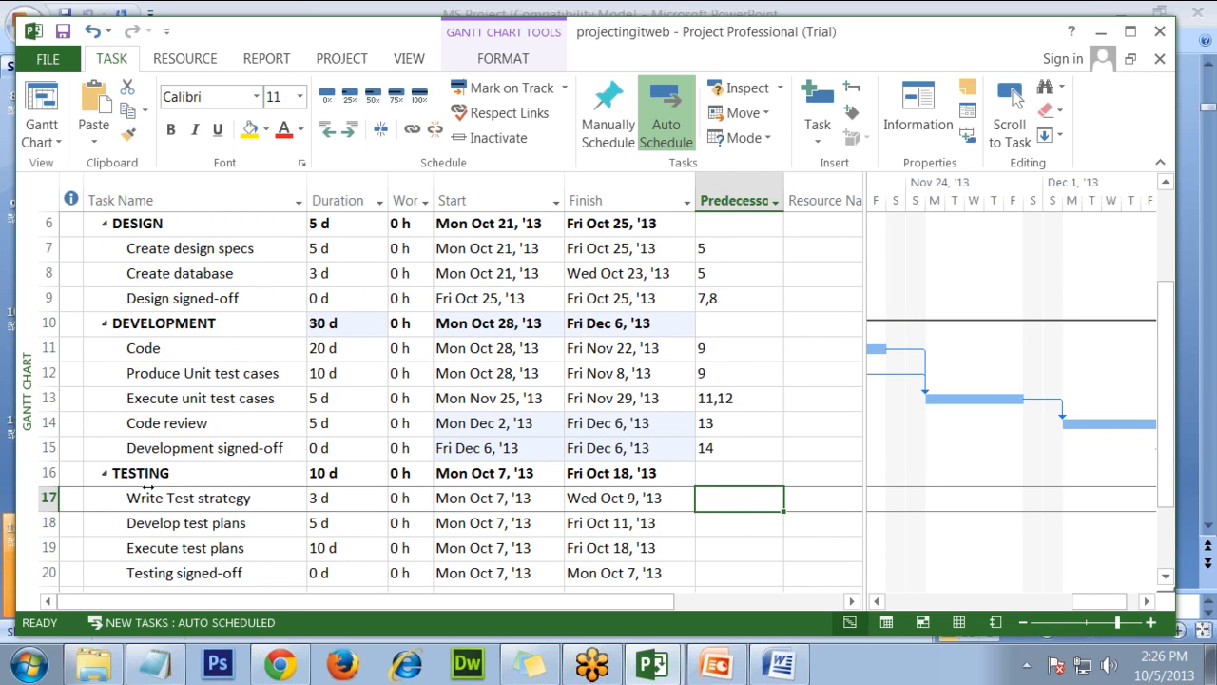
pyautogui.click(207, 502)
pyautogui.click(202, 453)
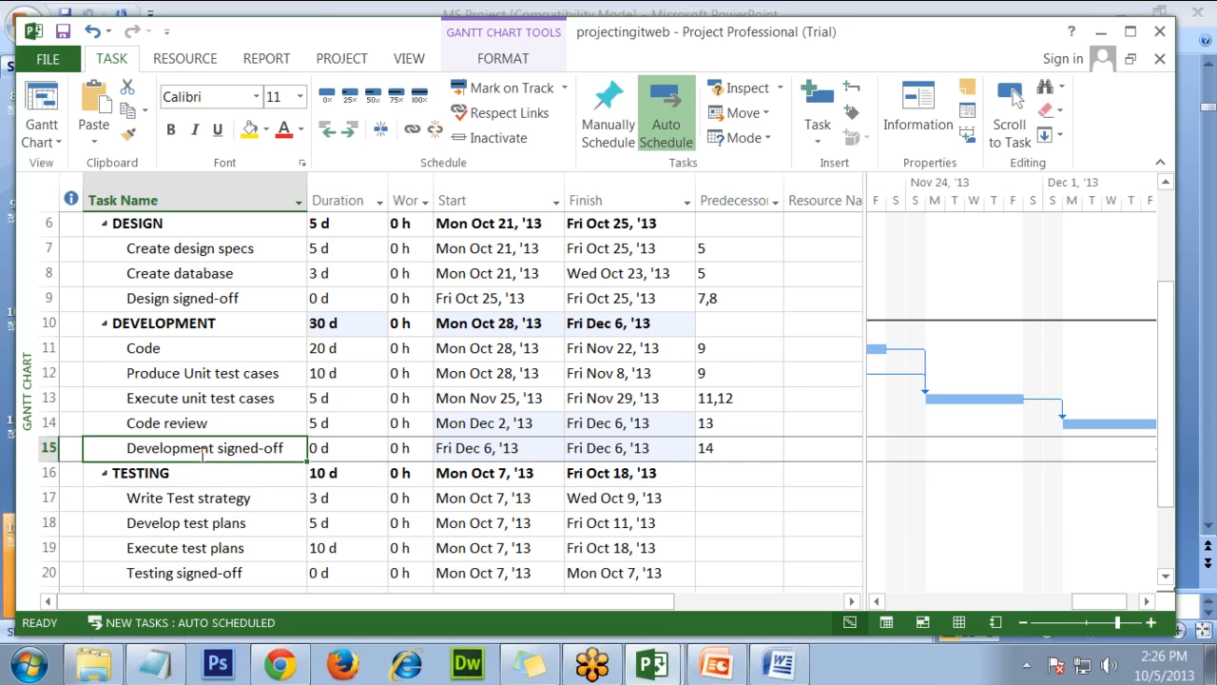
pyautogui.click(211, 497)
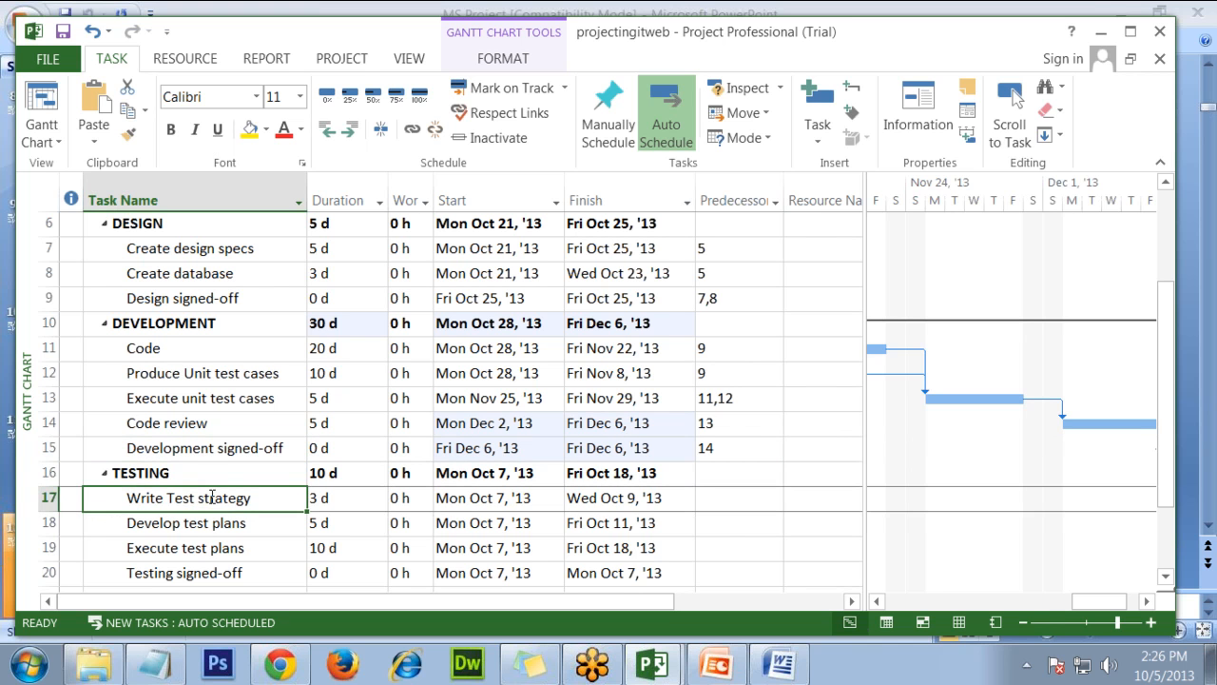
pyautogui.scroll(2, 245, 541)
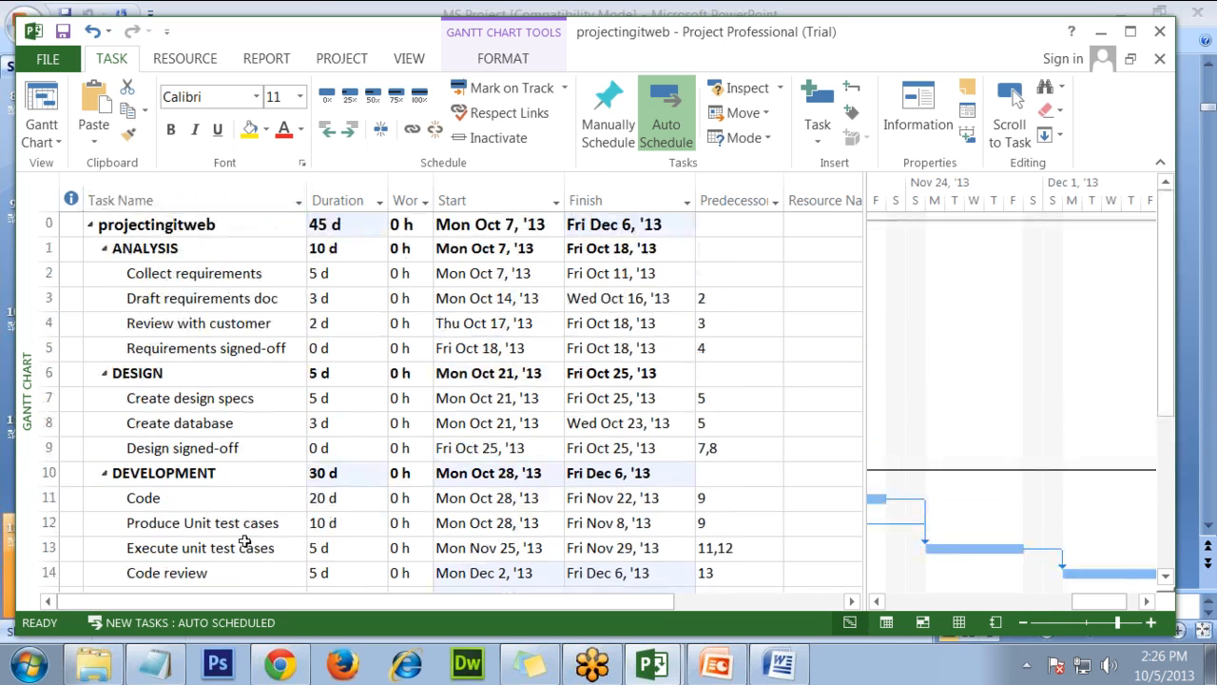
pyautogui.click(236, 351)
pyautogui.scroll(-2, 152, 523)
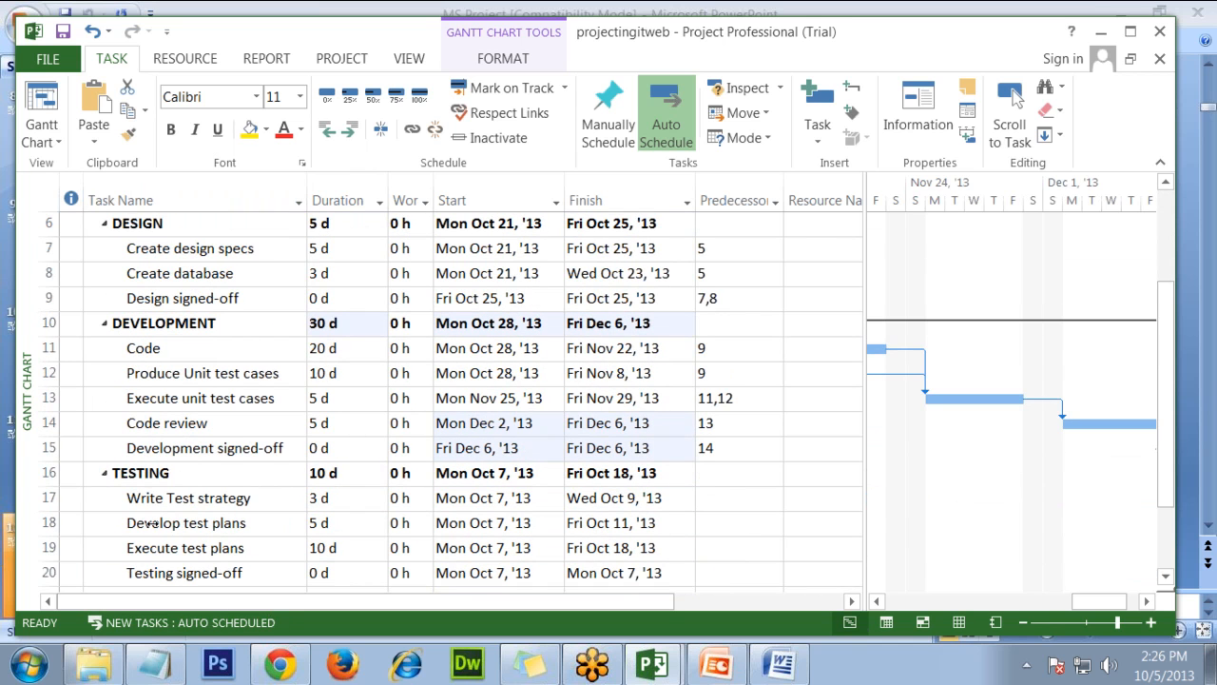
pyautogui.click(269, 500)
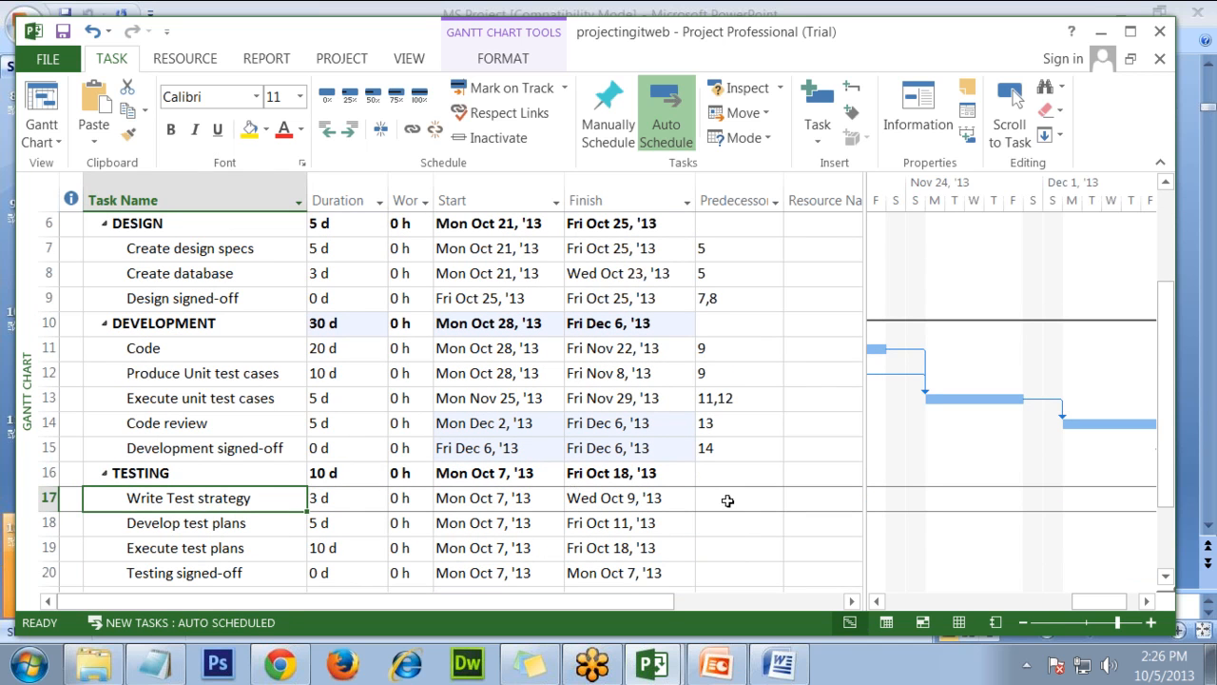
pyautogui.click(729, 498)
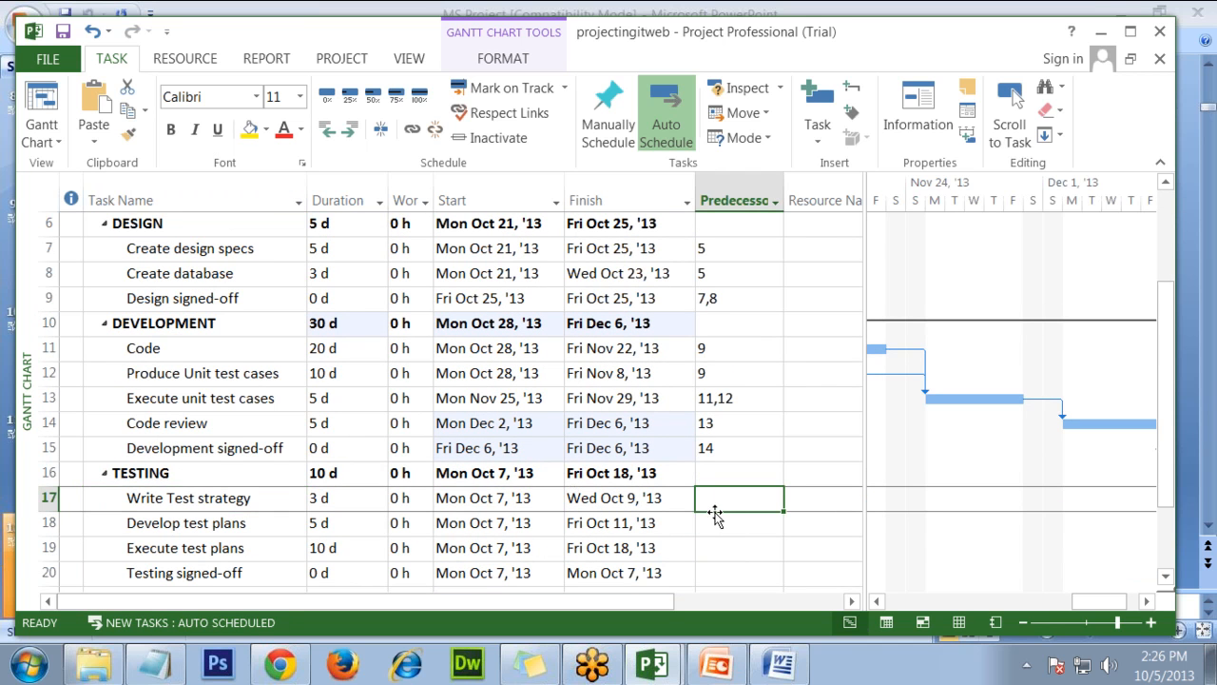
pyautogui.click(247, 525)
pyautogui.click(254, 452)
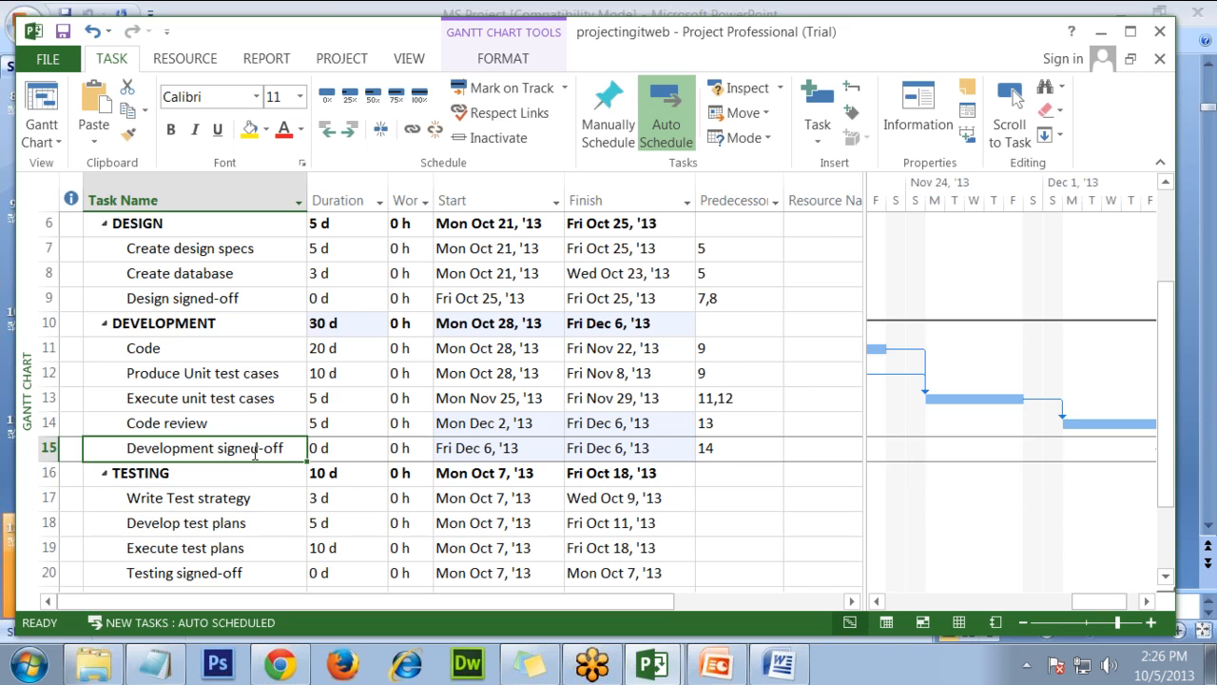
pyautogui.scroll(2, 249, 459)
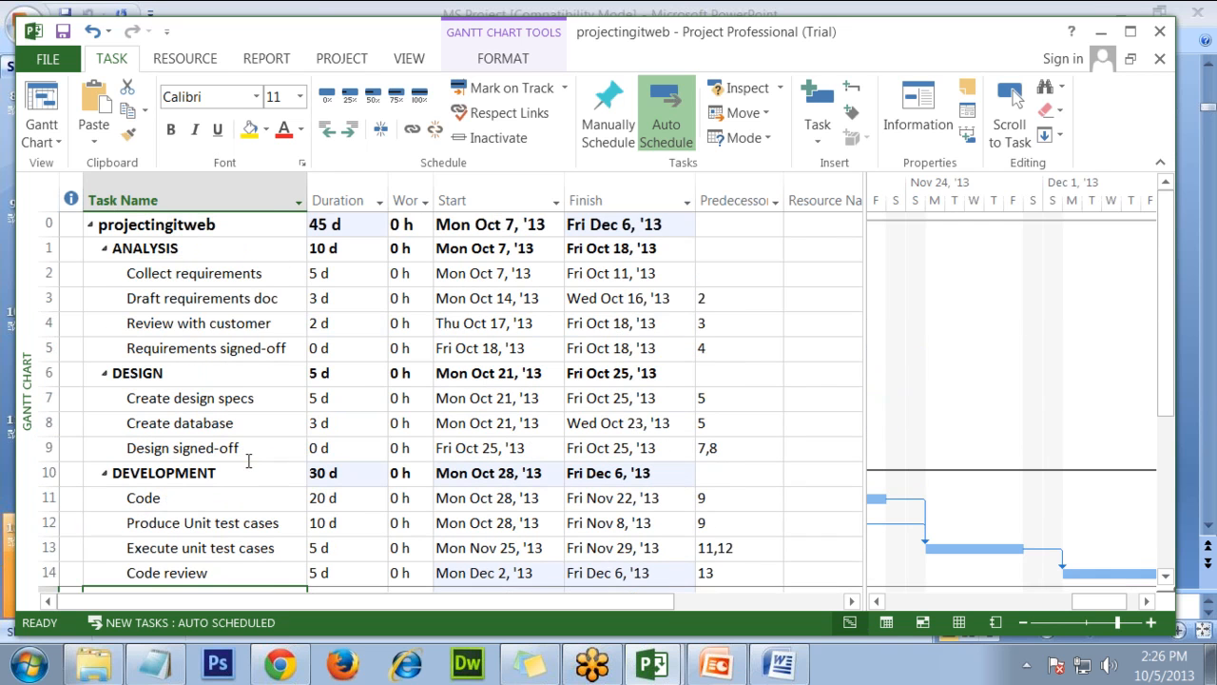
pyautogui.click(209, 349)
pyautogui.scroll(-3, 243, 574)
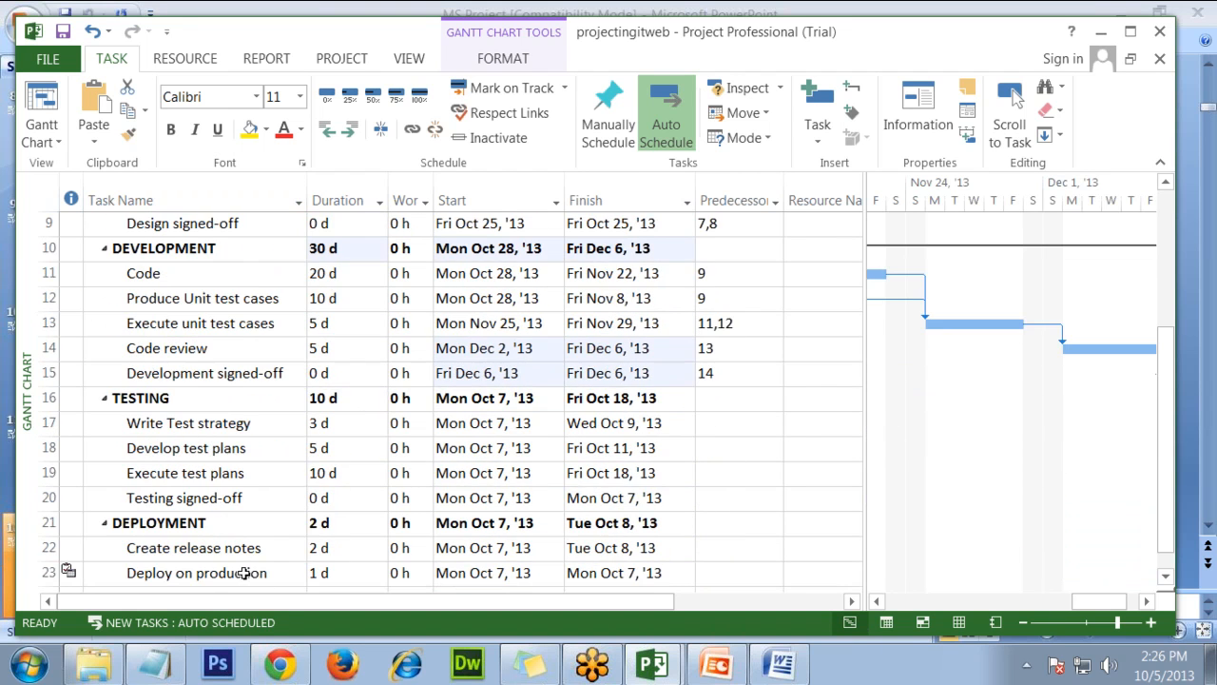
pyautogui.scroll(-1, 244, 573)
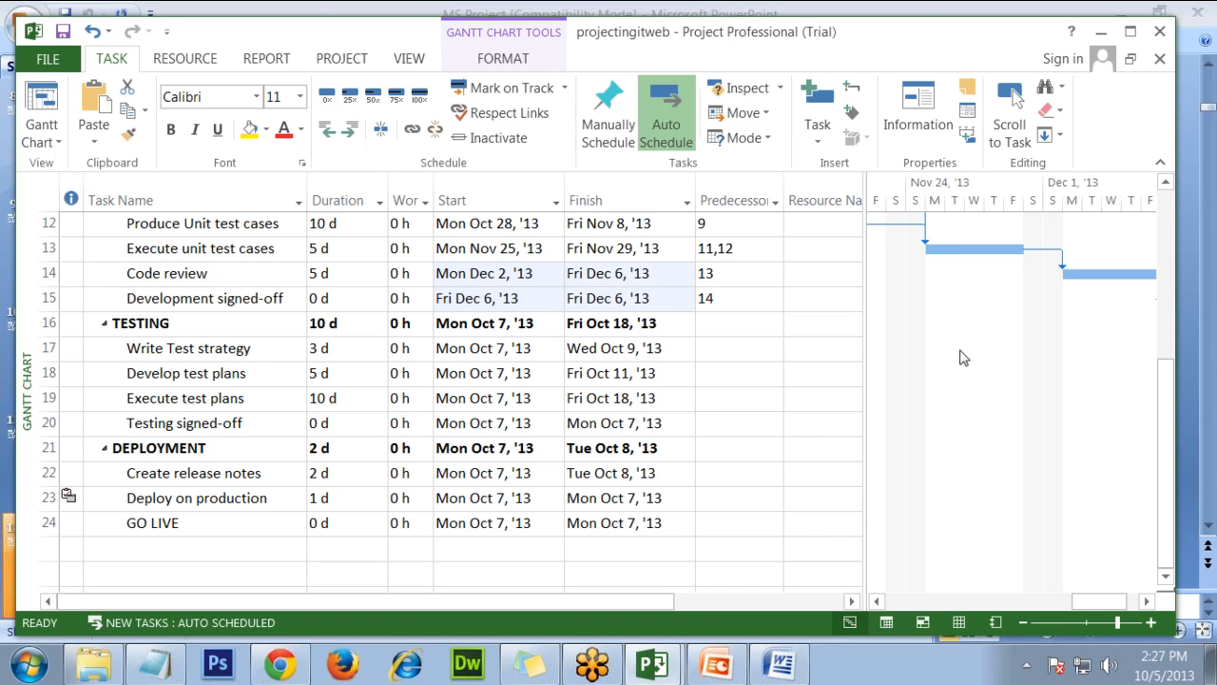
pyautogui.click(969, 69)
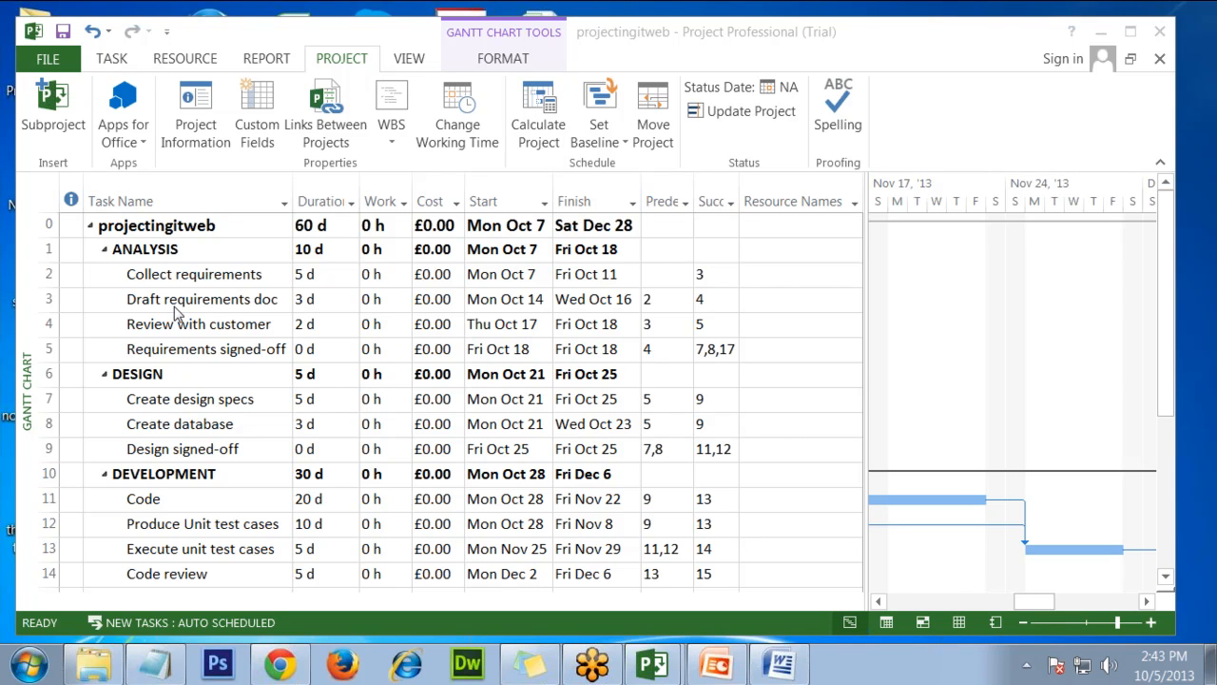
pyautogui.click(218, 305)
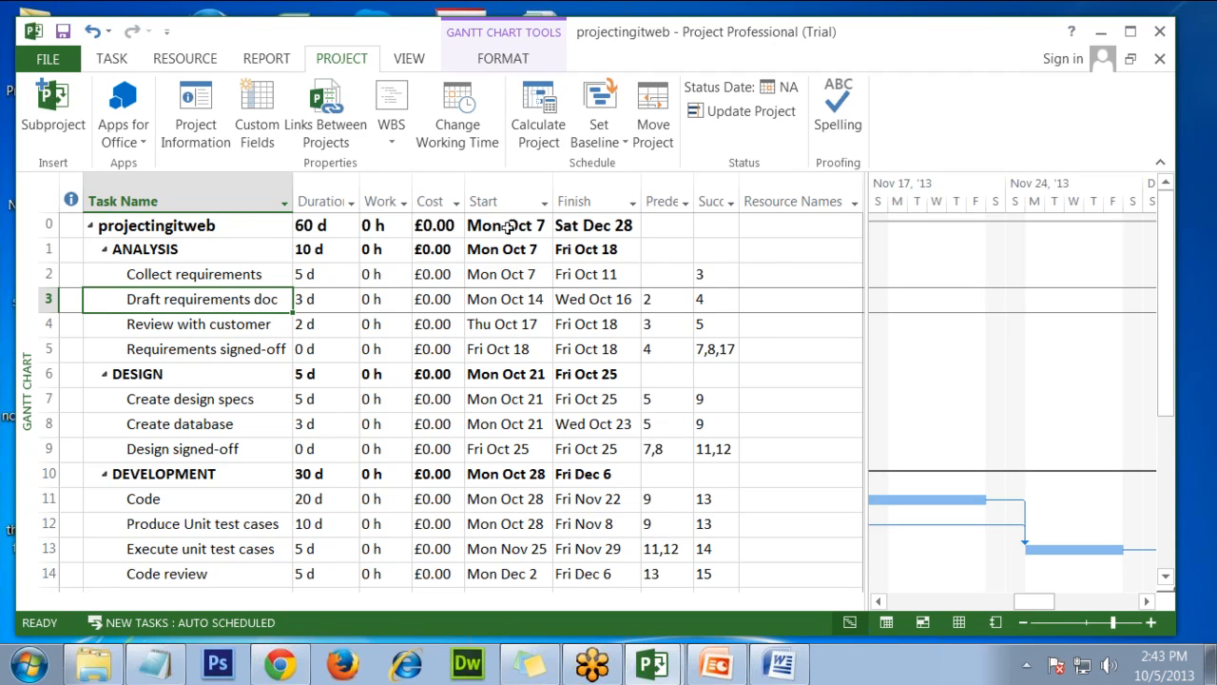
# Step: Collapse the projectingitweb plan to its project summary task and examine its start and finish dates
pyautogui.click(91, 226)
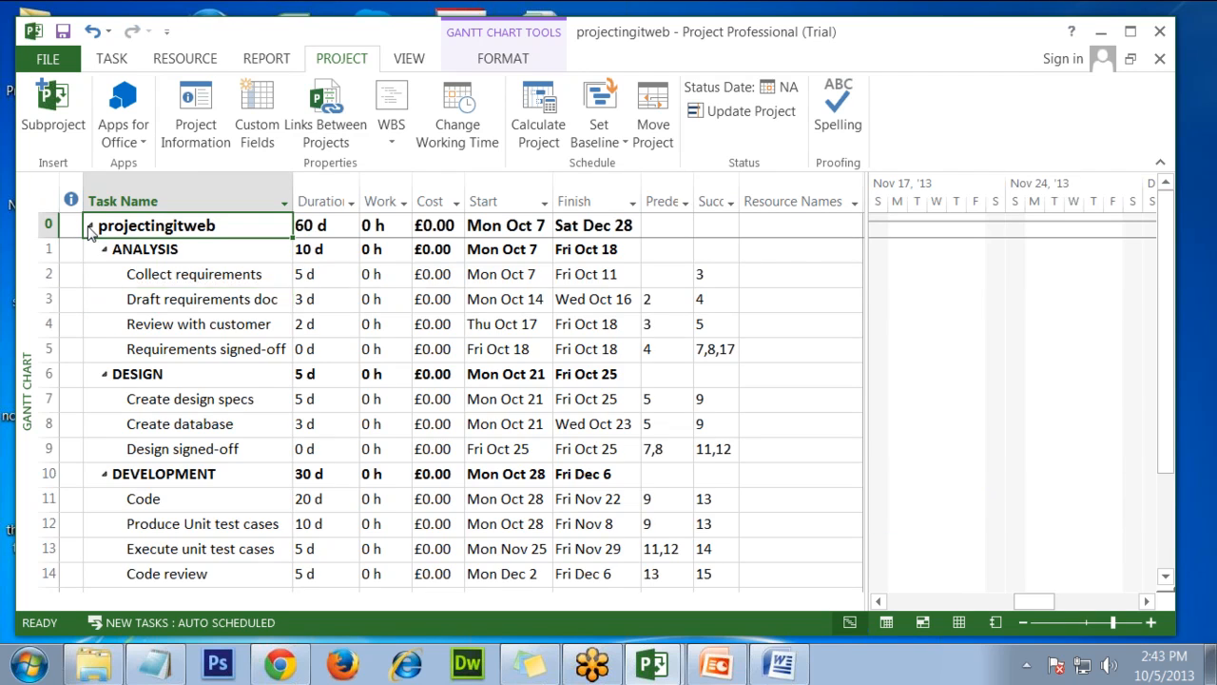
pyautogui.click(499, 225)
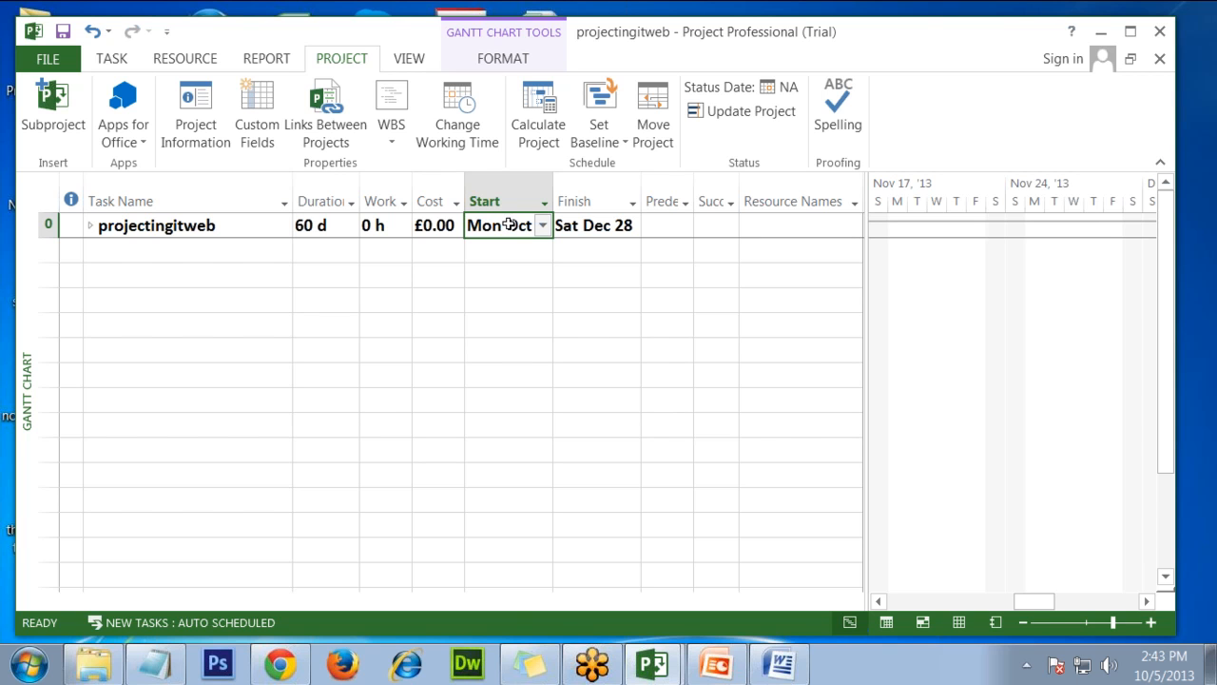
pyautogui.click(601, 229)
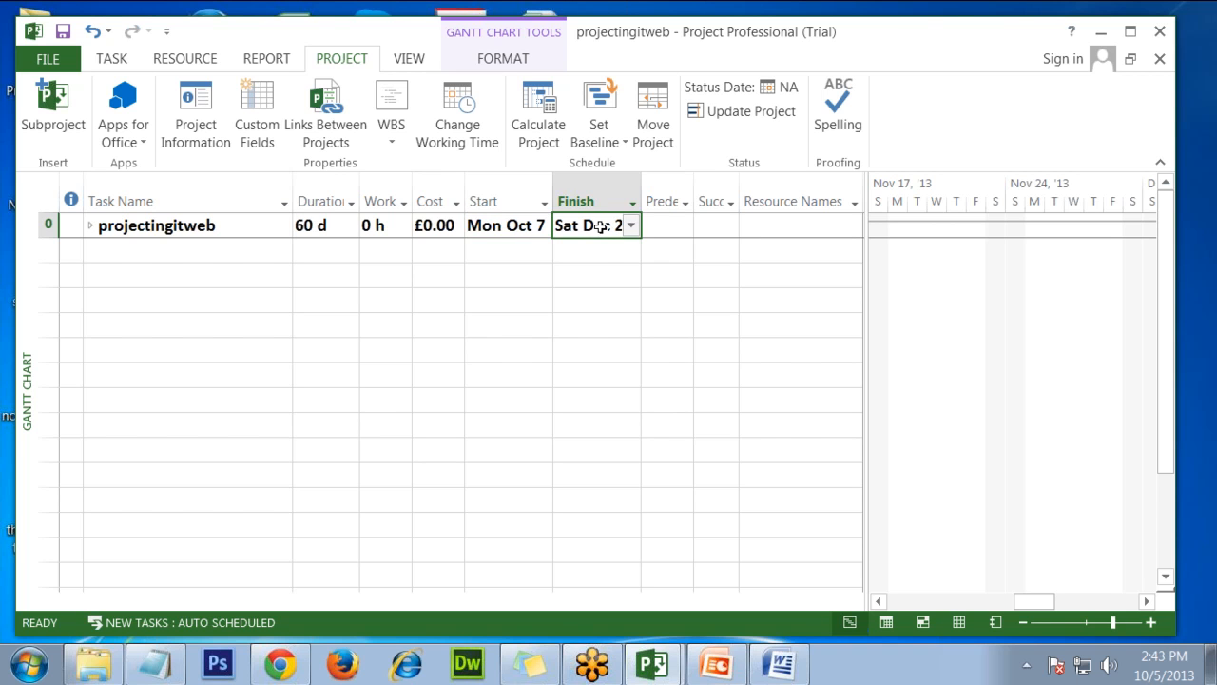
pyautogui.click(596, 248)
pyautogui.click(595, 225)
pyautogui.click(175, 329)
pyautogui.click(176, 225)
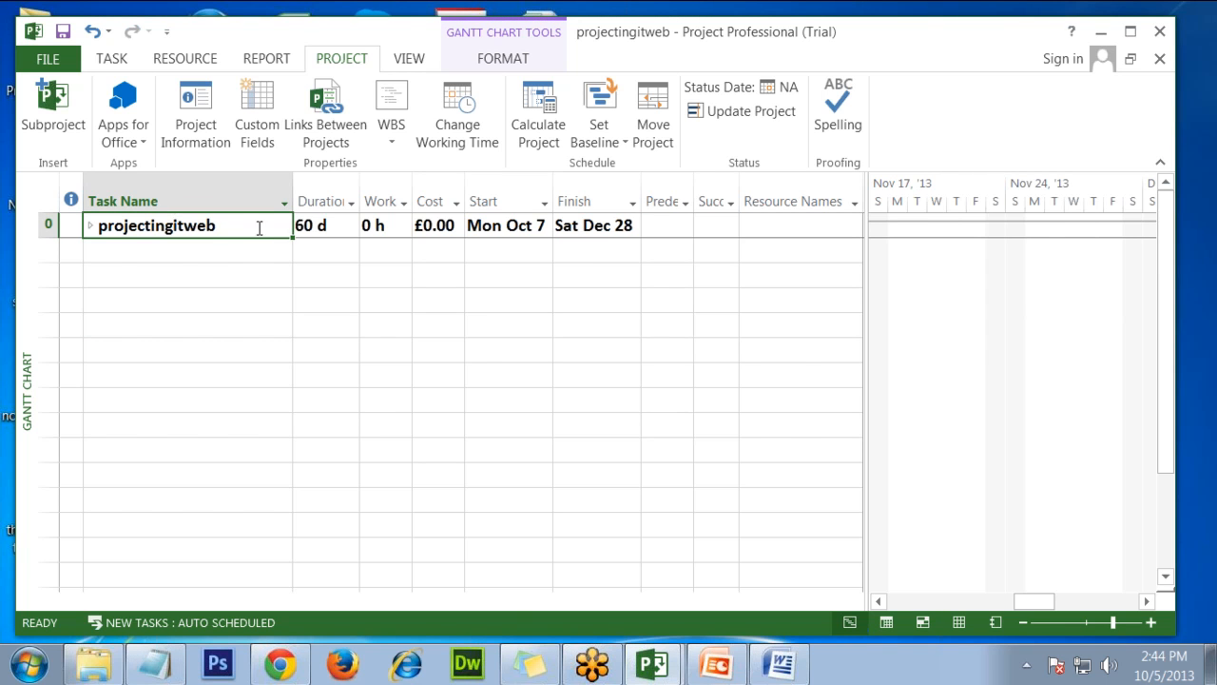
# Step: Review the Task Name, Duration, Predecessors, Start and Finish columns for the collapsed project summary
pyautogui.click(323, 229)
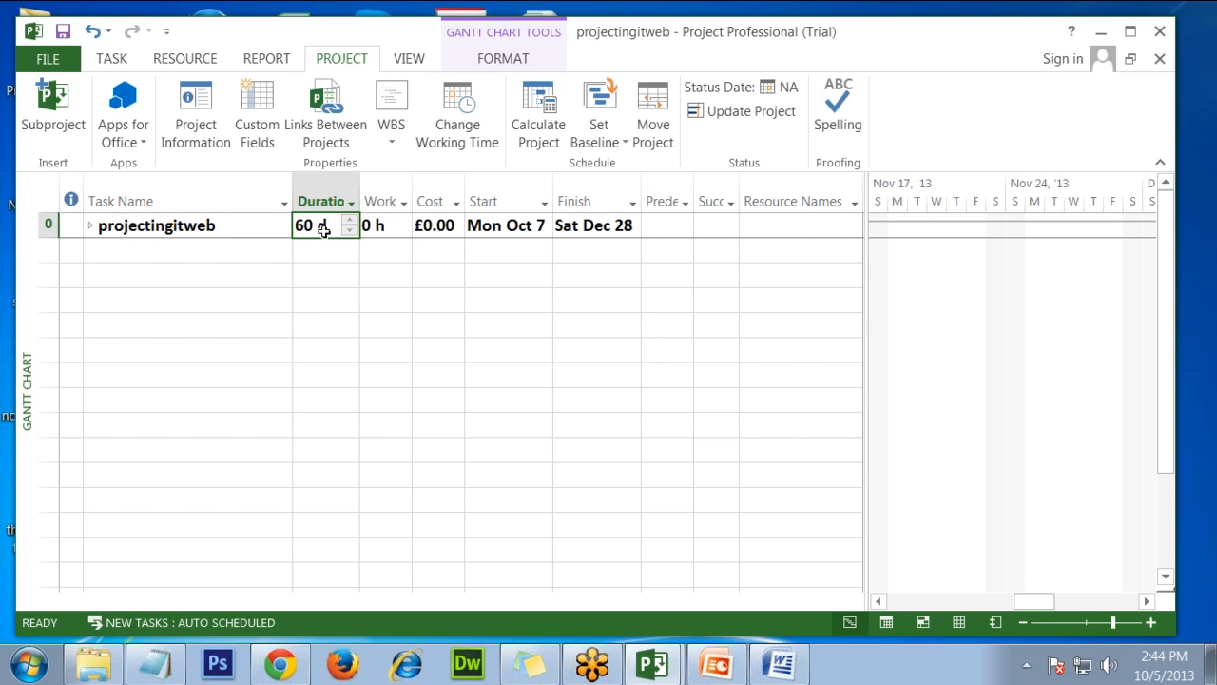
pyautogui.click(520, 226)
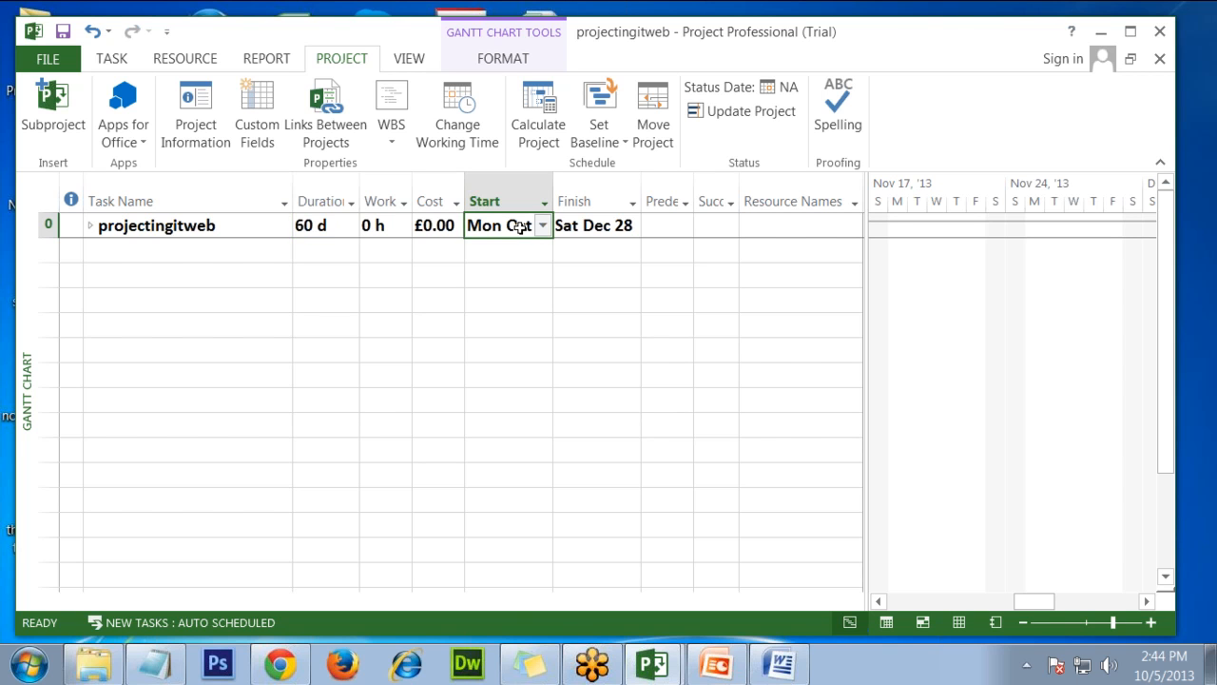
pyautogui.click(606, 226)
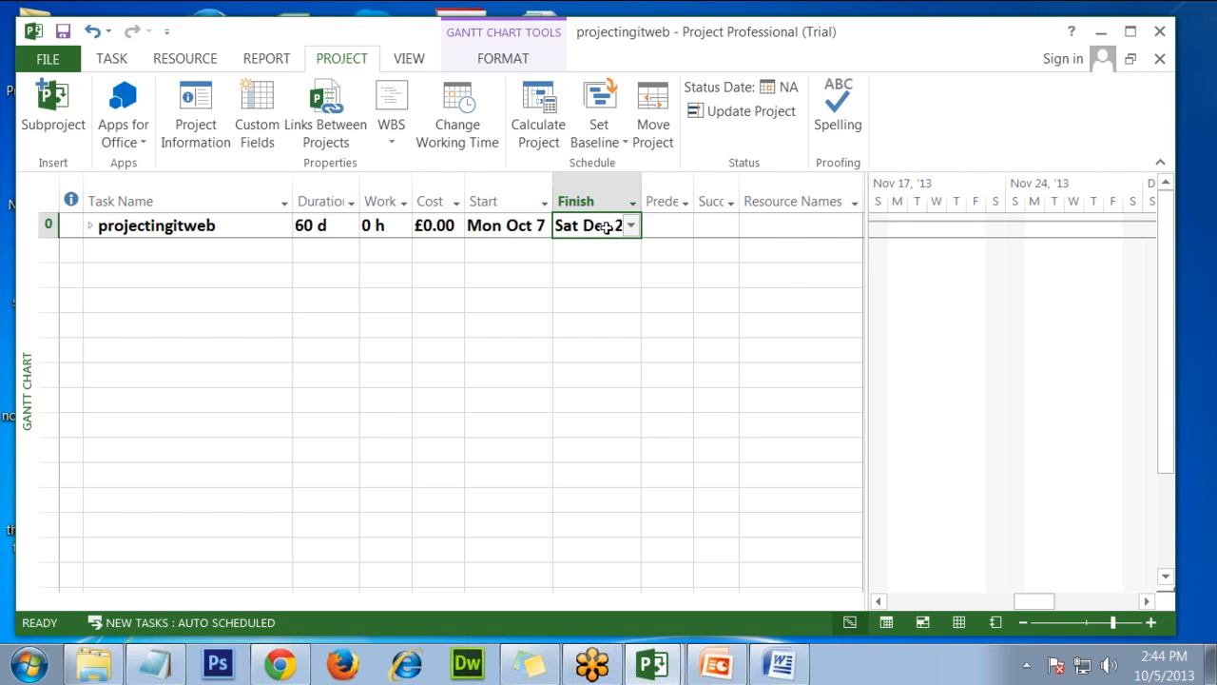
pyautogui.click(663, 223)
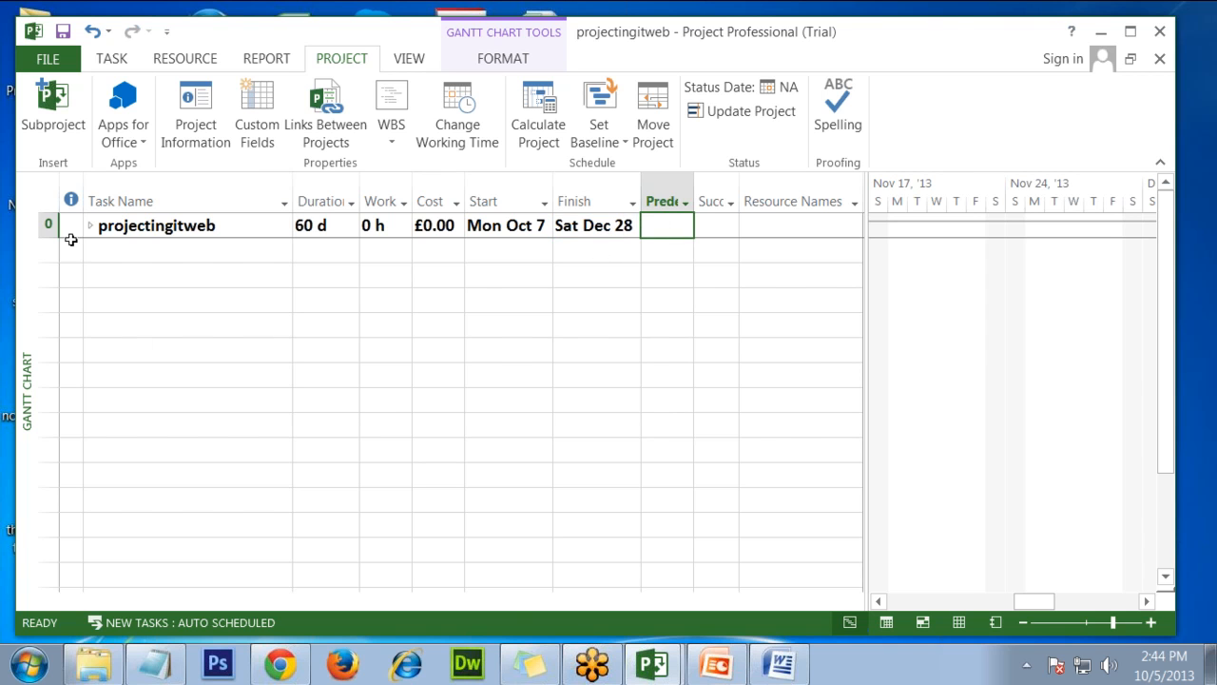
pyautogui.click(179, 189)
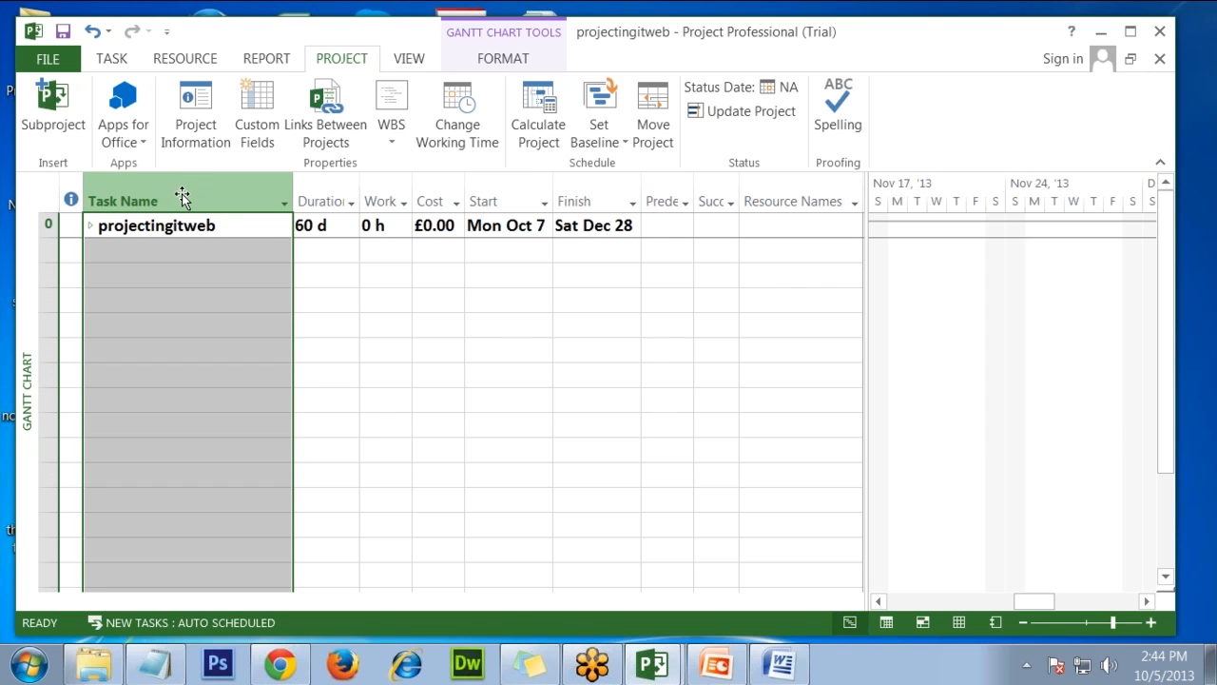
pyautogui.click(331, 187)
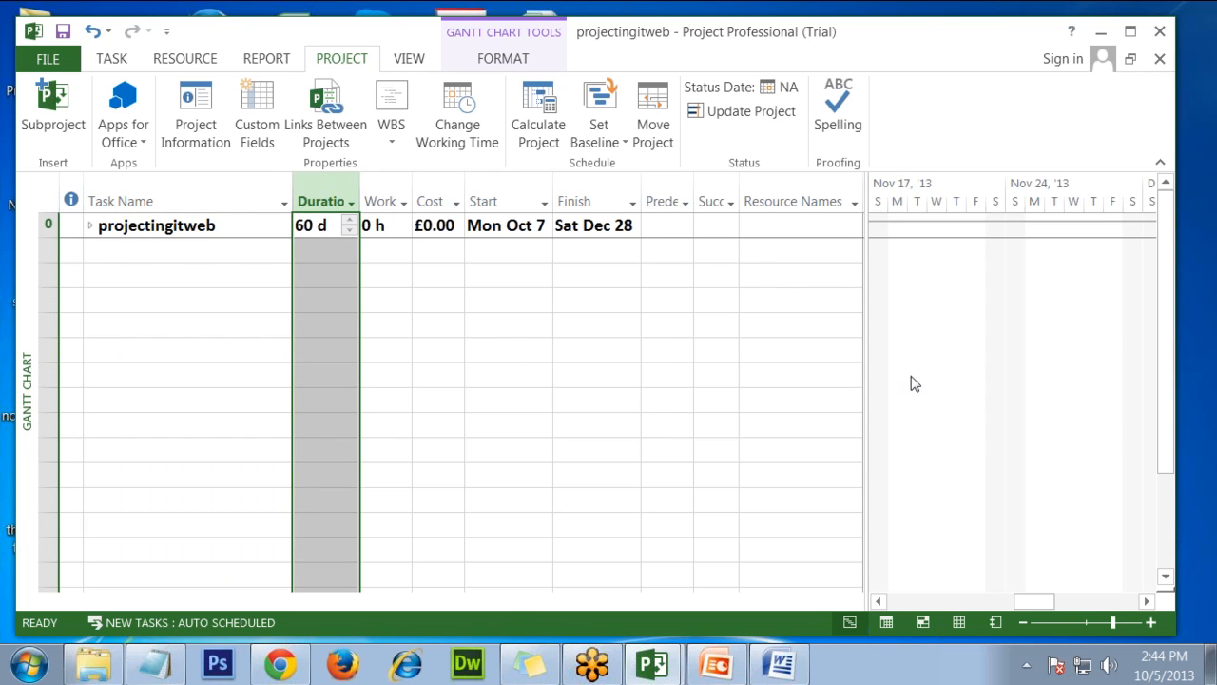
pyautogui.click(664, 191)
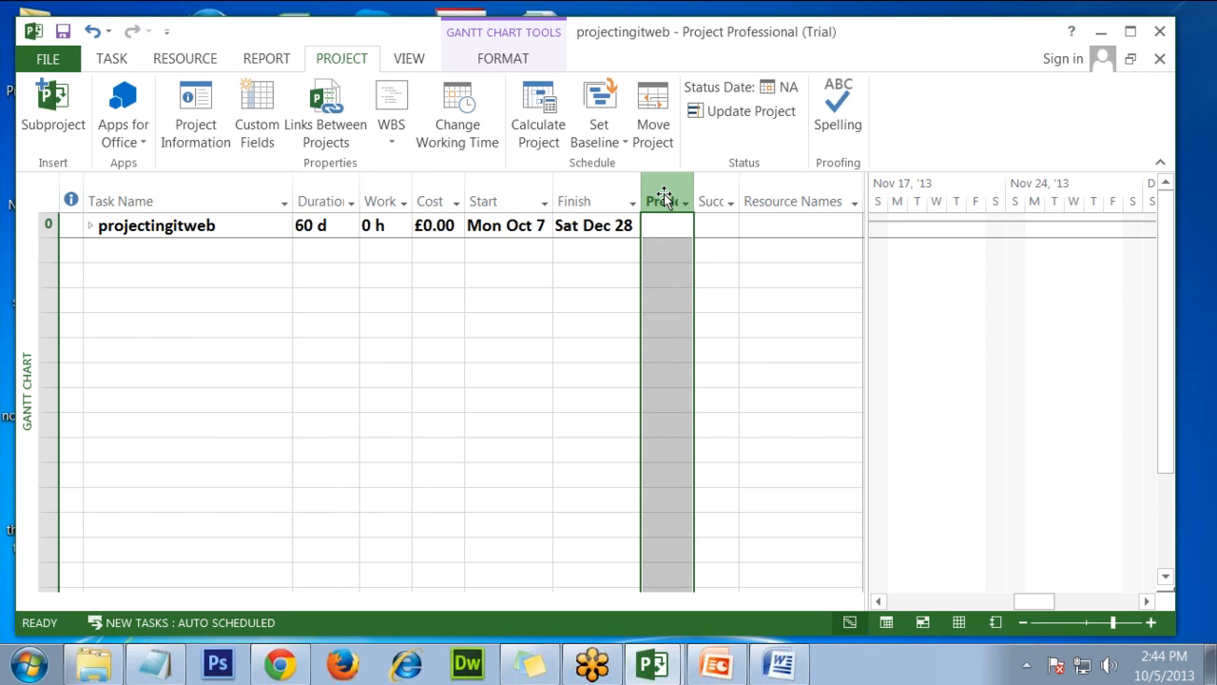
pyautogui.click(489, 190)
pyautogui.click(605, 187)
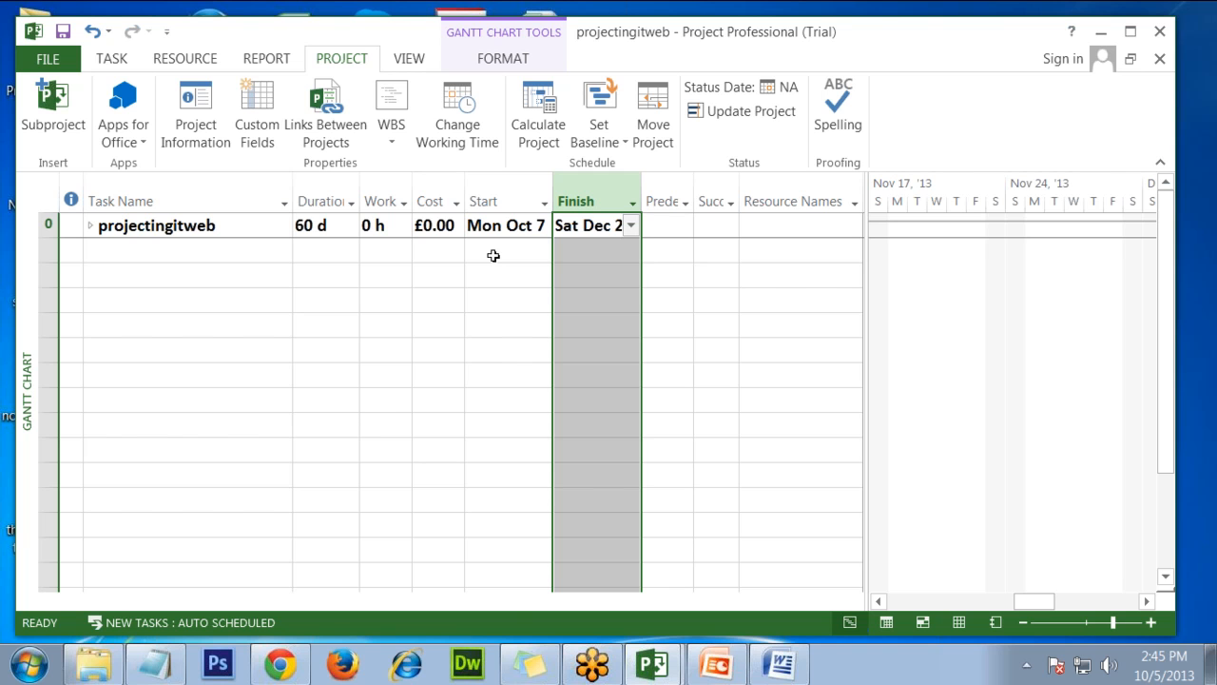
pyautogui.click(327, 229)
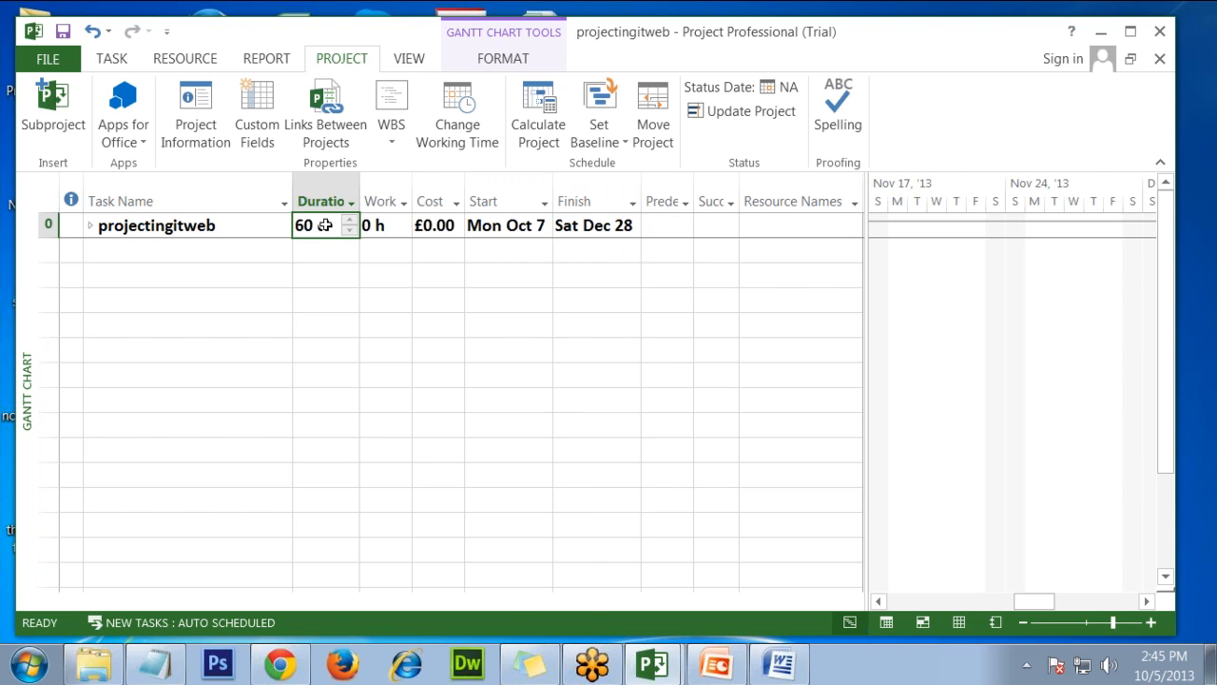
pyautogui.click(664, 225)
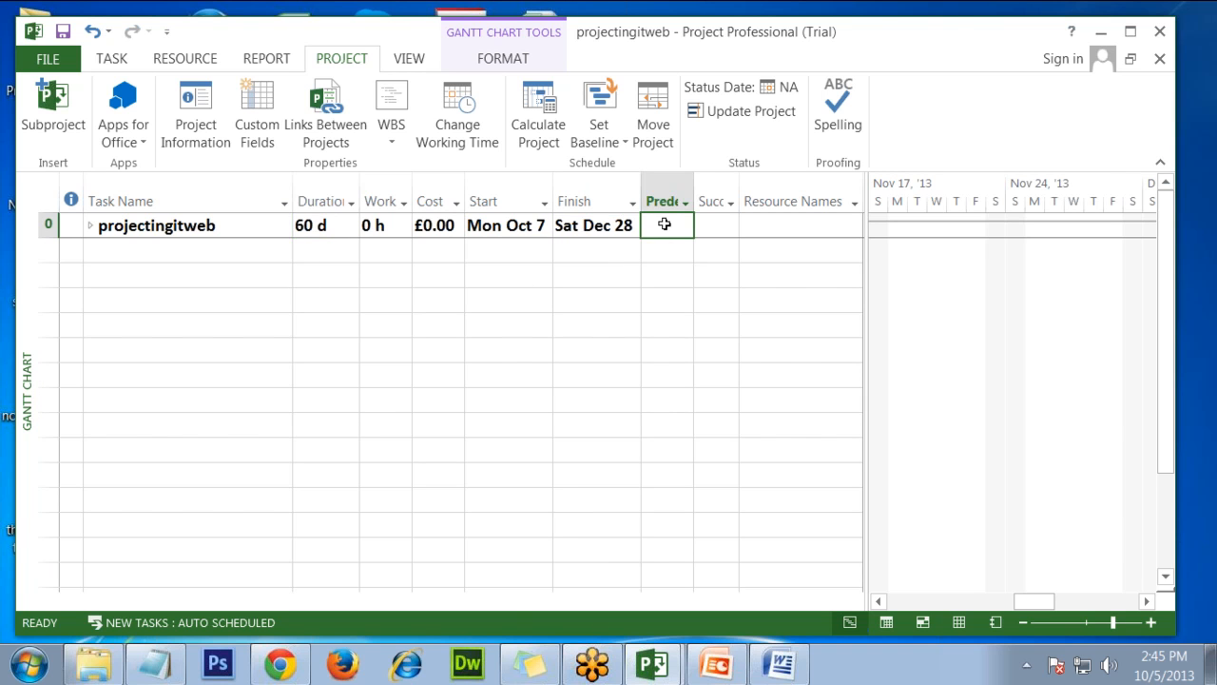
pyautogui.click(506, 228)
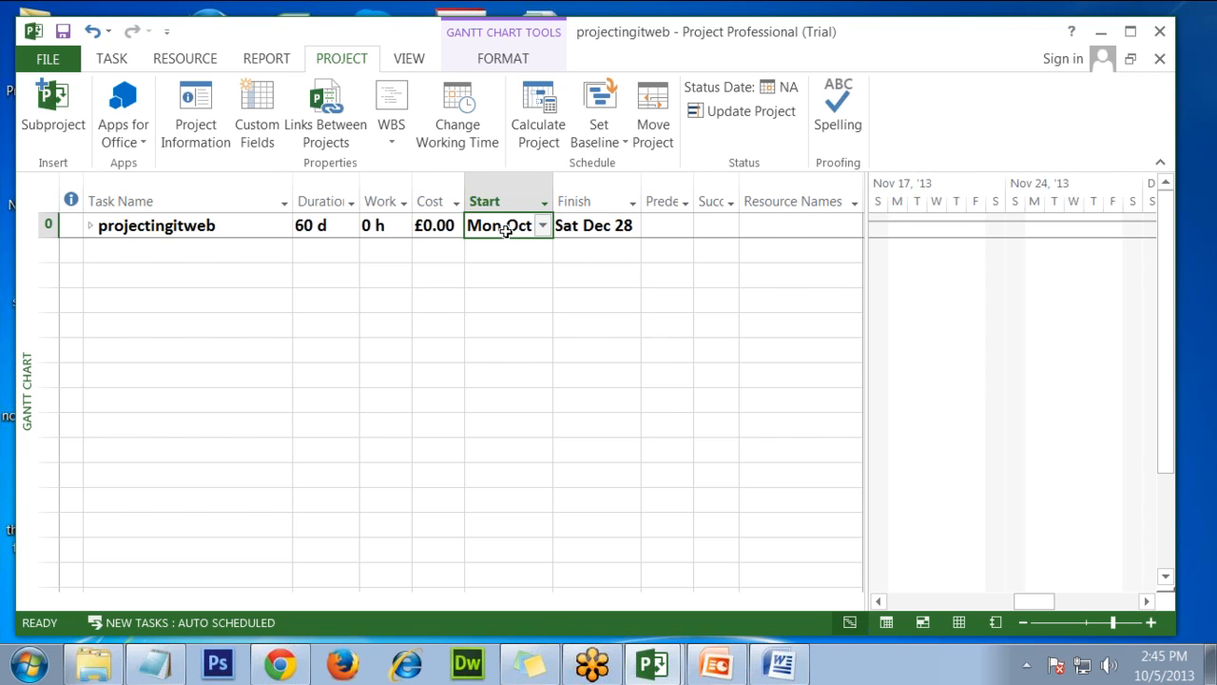
pyautogui.click(586, 231)
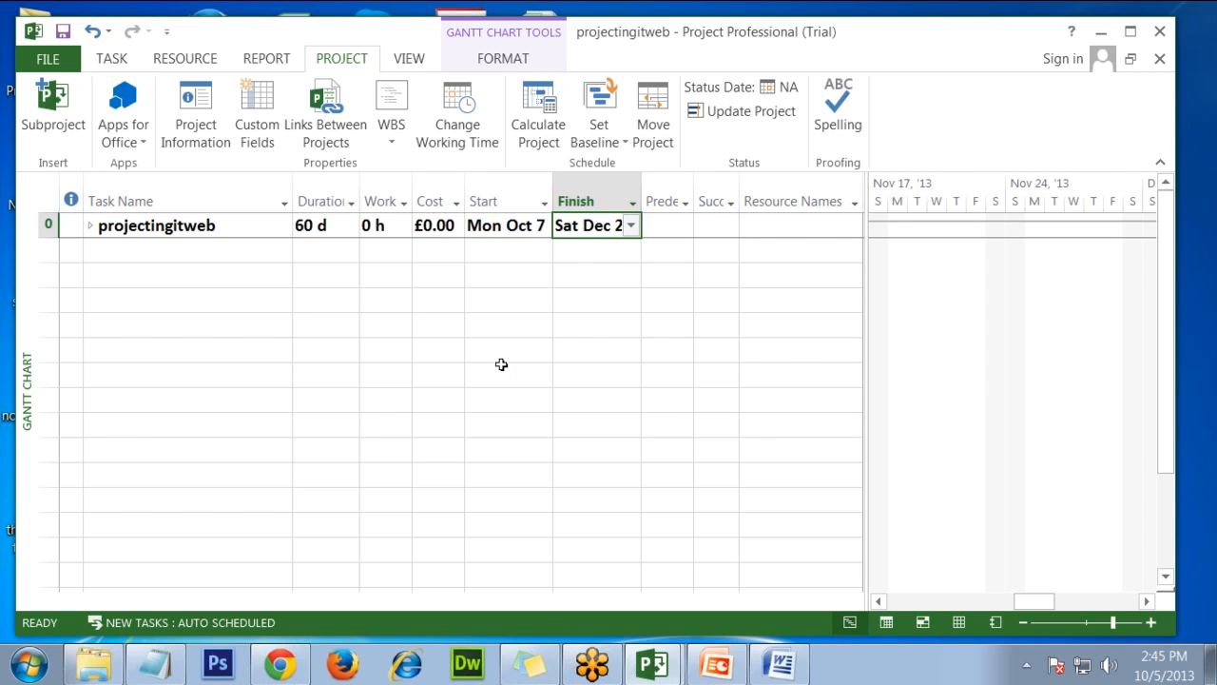
# Step: Show all five phases beneath projectingitweb, with only the ANALYSIS phase expanded to its tasks
pyautogui.click(94, 234)
pyautogui.click(91, 228)
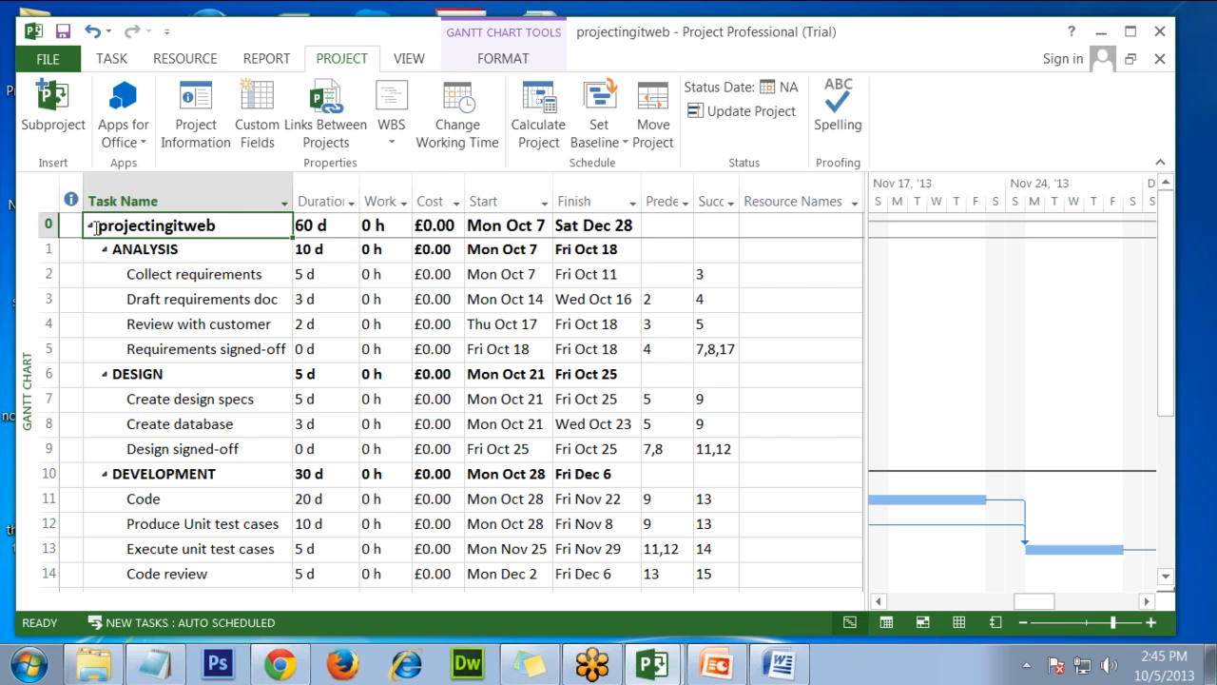
pyautogui.click(105, 249)
pyautogui.click(105, 275)
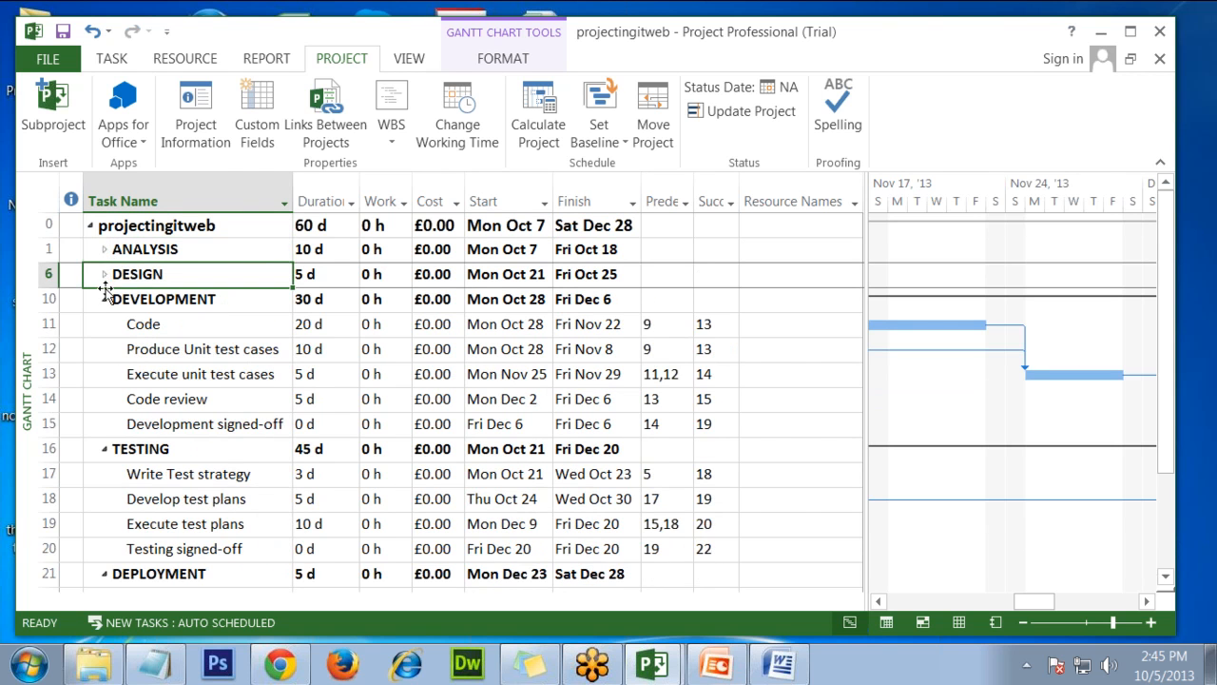
pyautogui.click(104, 298)
pyautogui.click(104, 323)
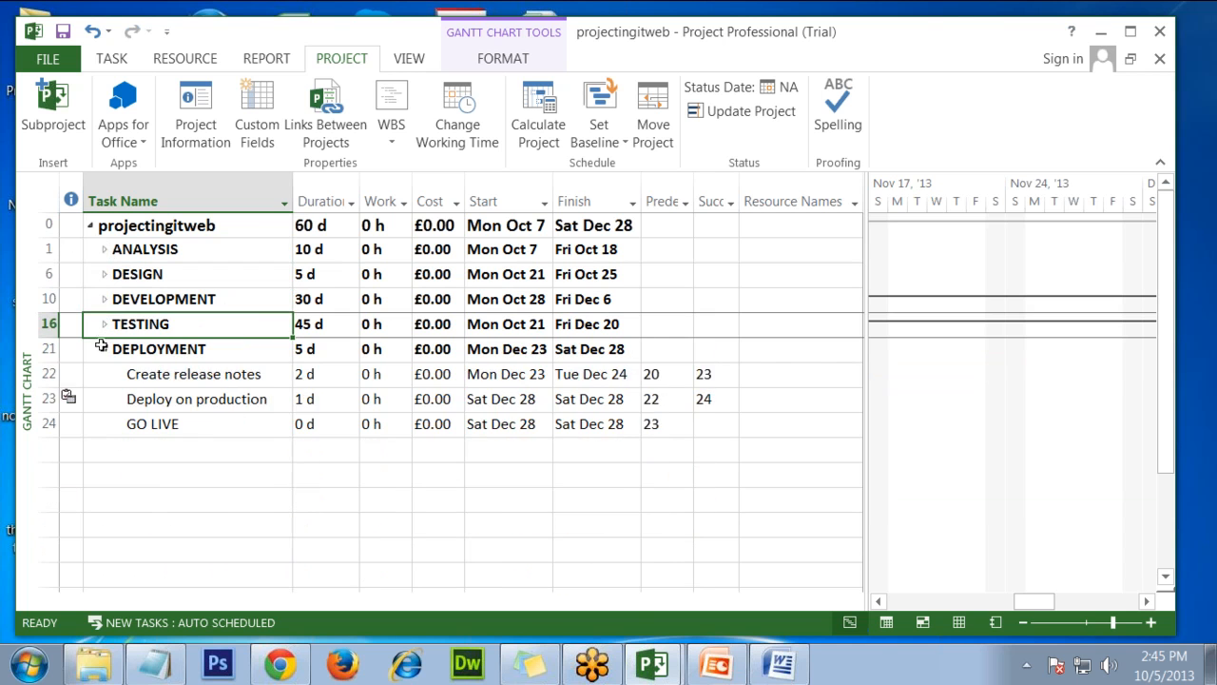
pyautogui.click(103, 348)
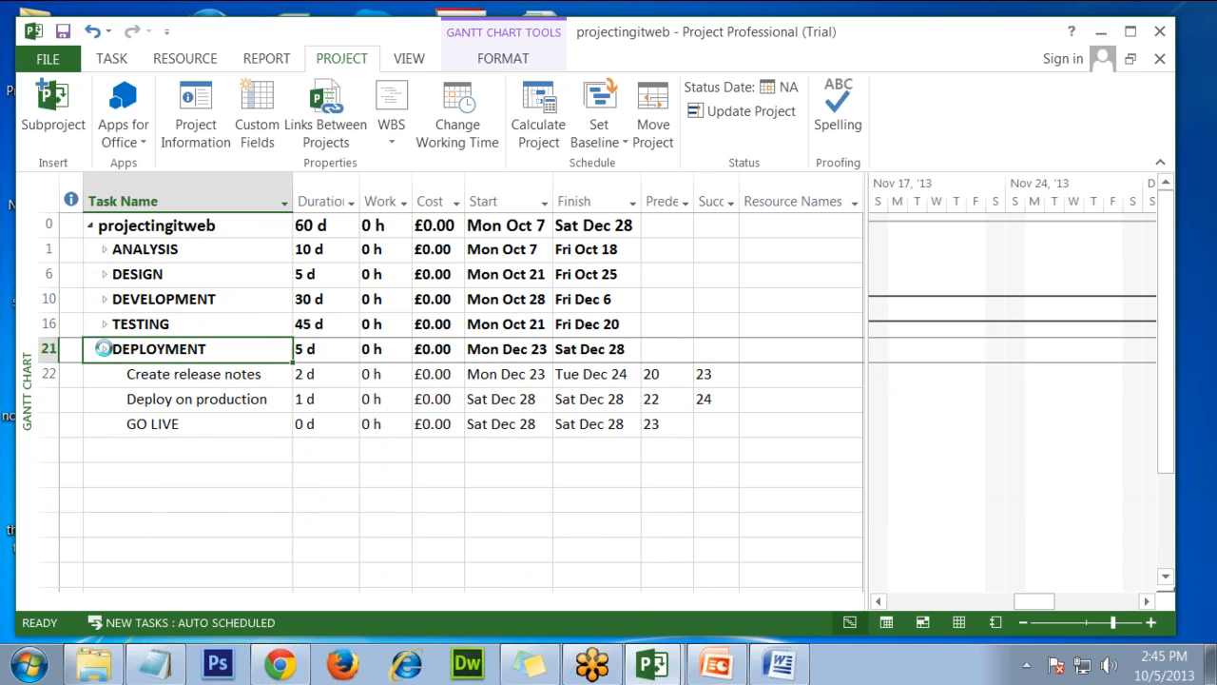
pyautogui.click(103, 246)
pyautogui.click(105, 249)
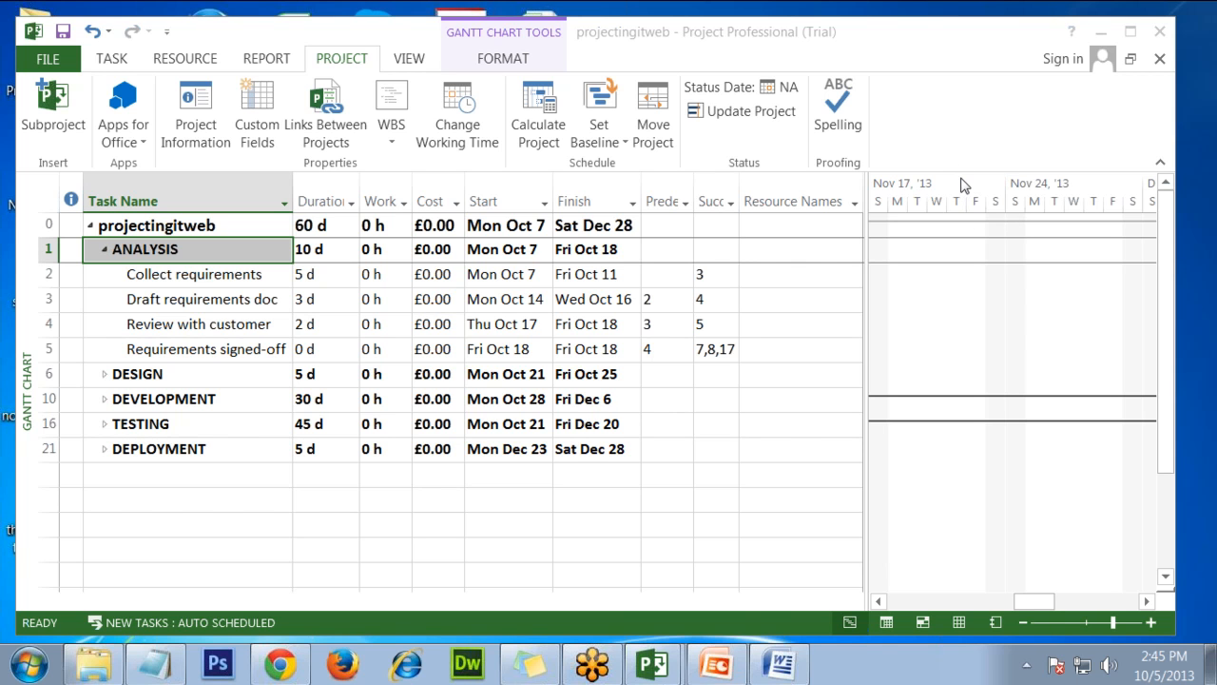
# Step: Widen the Gantt chart to examine the phases' summary bars, and bring the task table columns back into view
pyautogui.click(222, 469)
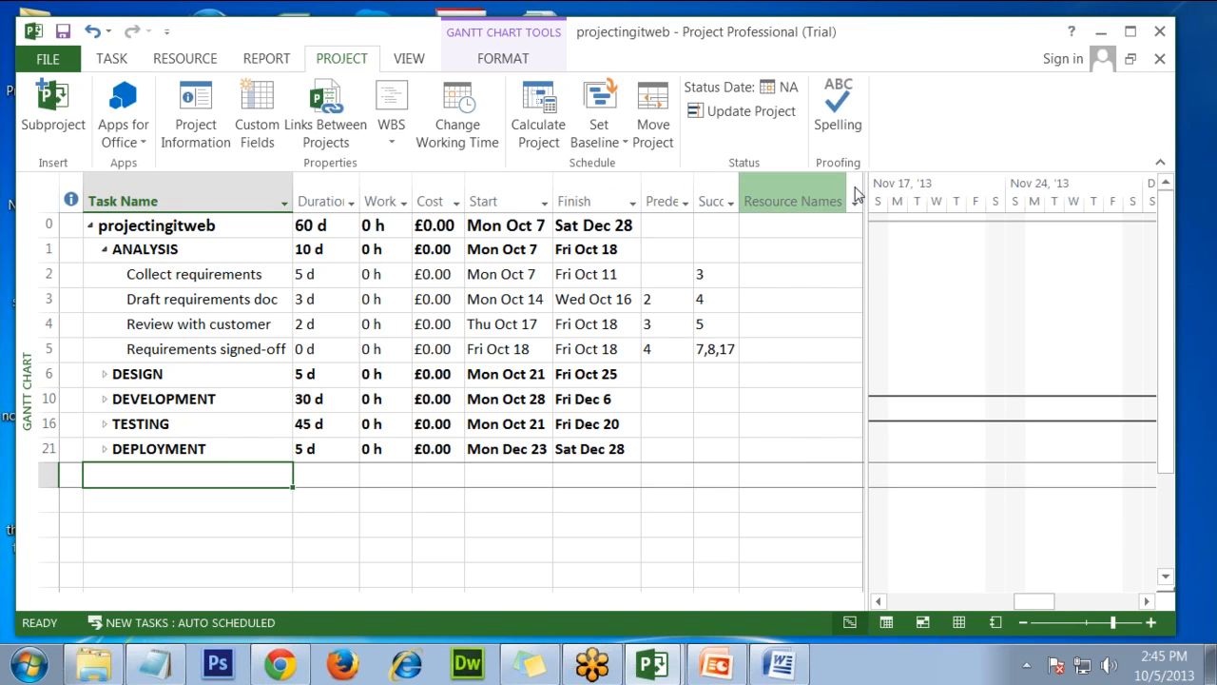
pyautogui.click(805, 228)
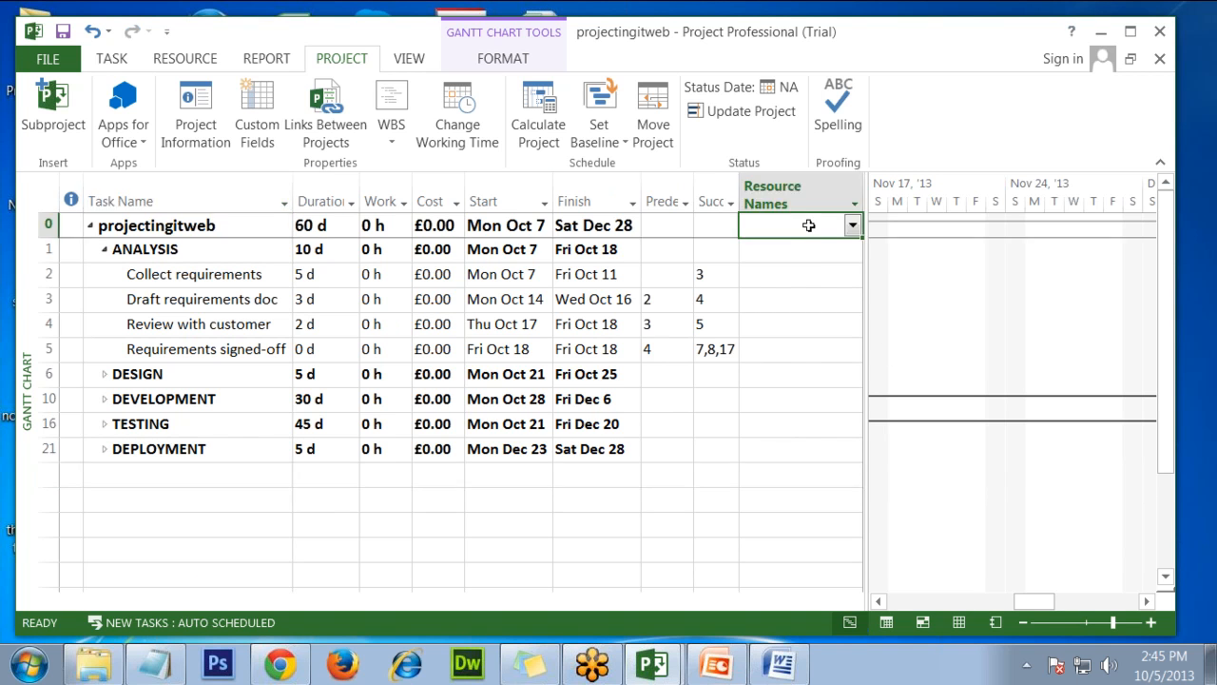
pyautogui.click(259, 349)
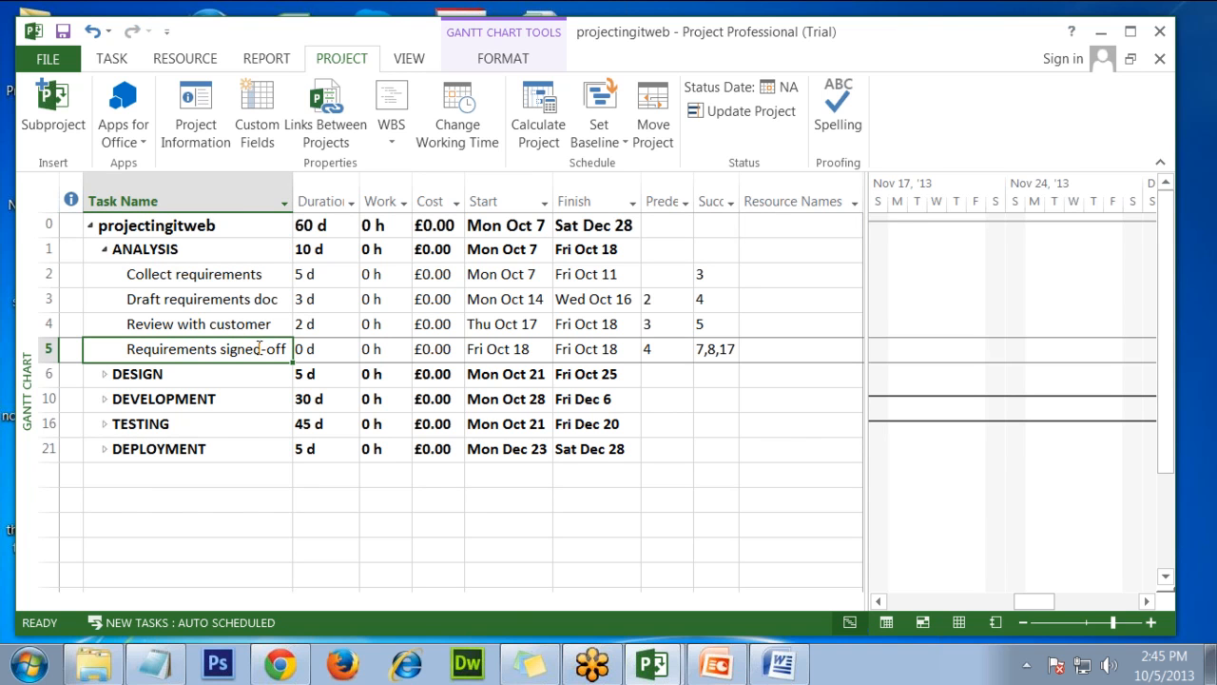
pyautogui.moveTo(867, 218); pyautogui.dragTo(272, 312)
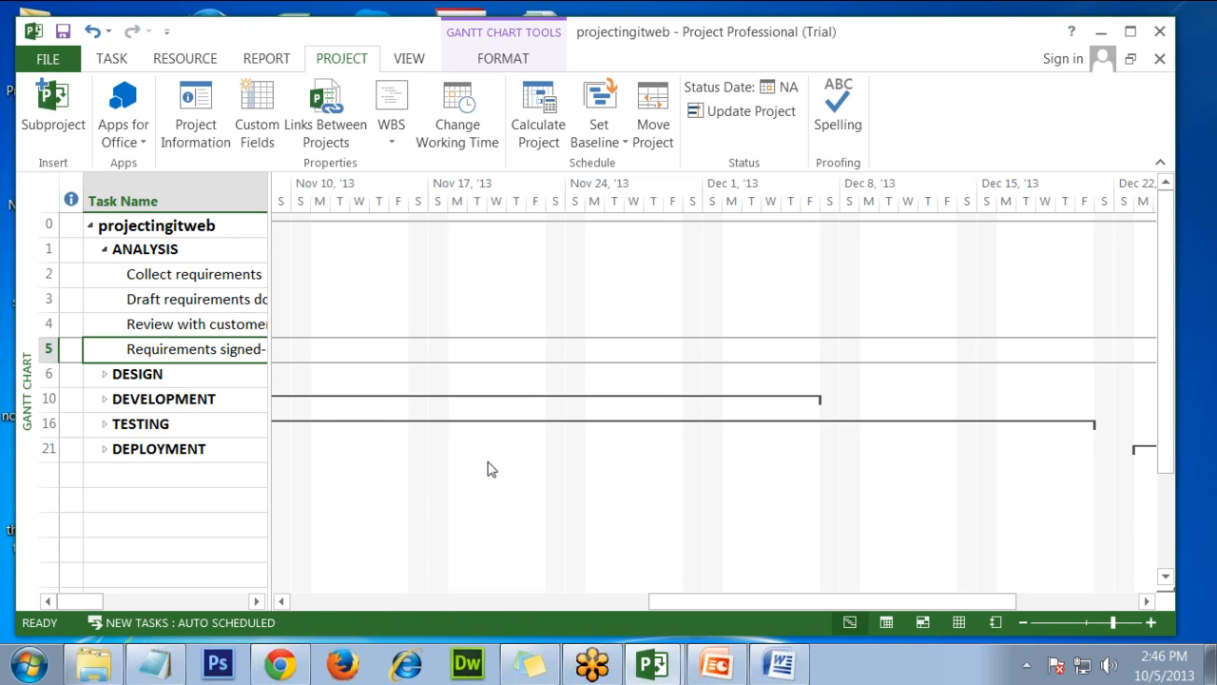
pyautogui.moveTo(271, 386); pyautogui.dragTo(793, 361)
# Step: Add three sample tasks named t1, t2 and t3 in rows 30 to 32, below the DEPLOYMENT phase
pyautogui.scroll(-3, 185, 460)
pyautogui.click(162, 388)
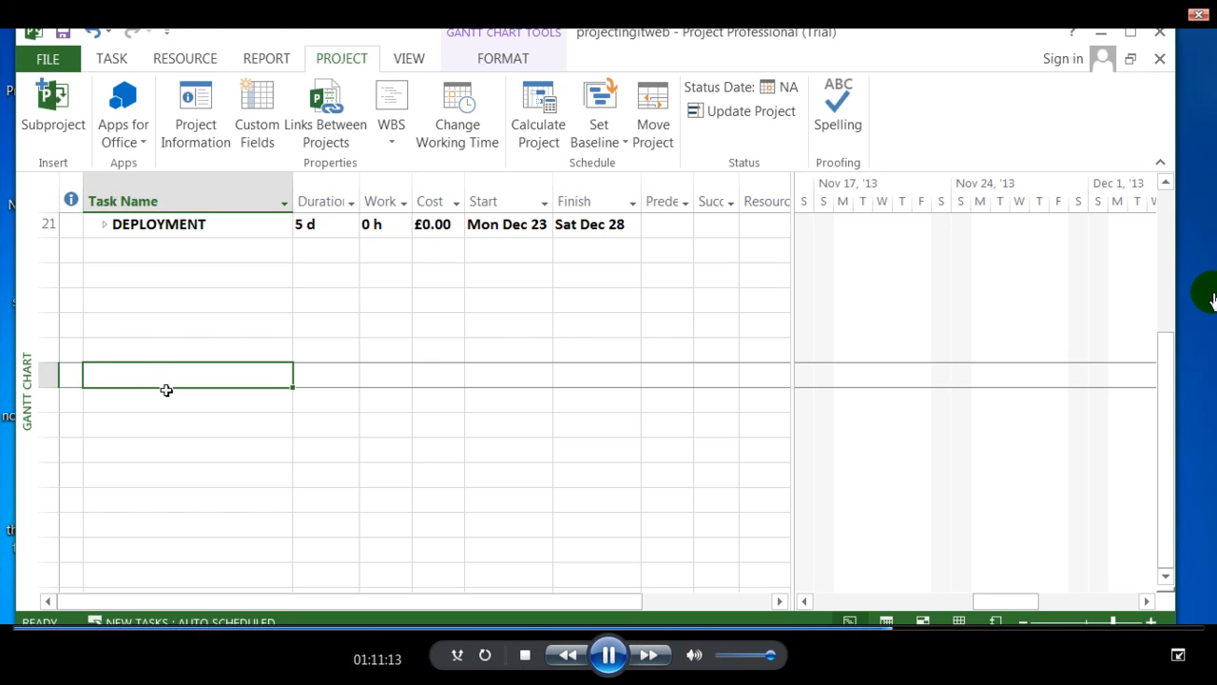
pyautogui.write('t1')
pyautogui.press('Return')
pyautogui.write('t')
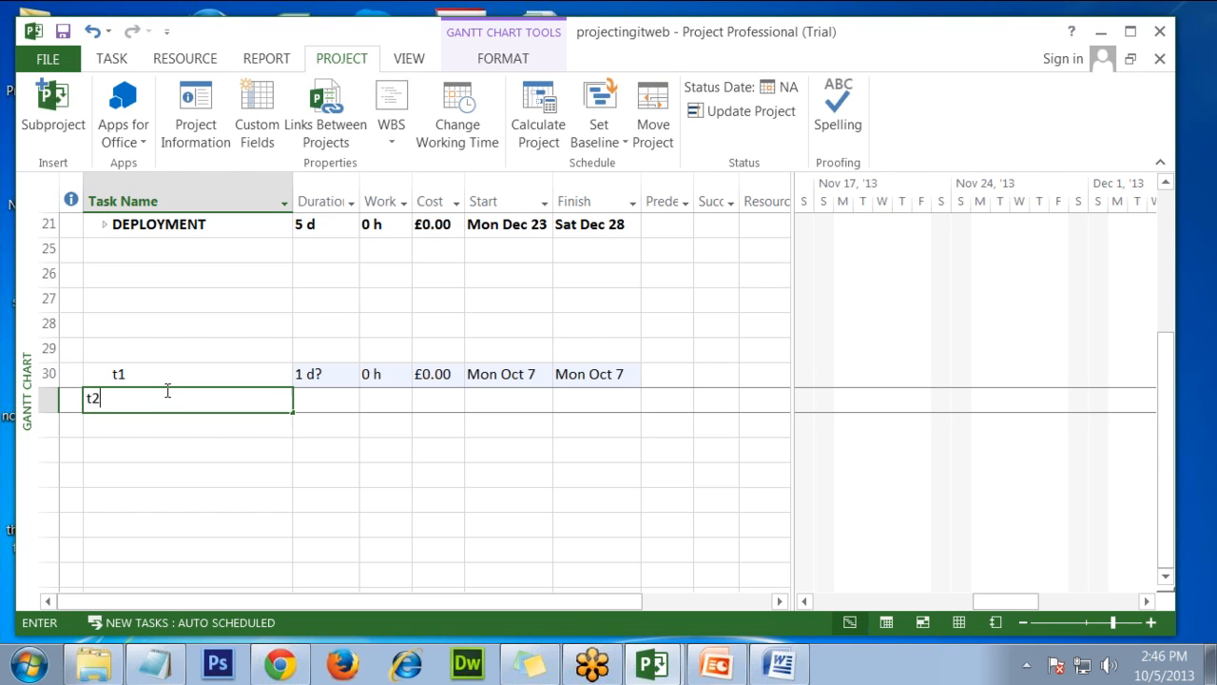
pyautogui.write('2')
pyautogui.press('Return')
pyautogui.write('t3')
pyautogui.press('Return')
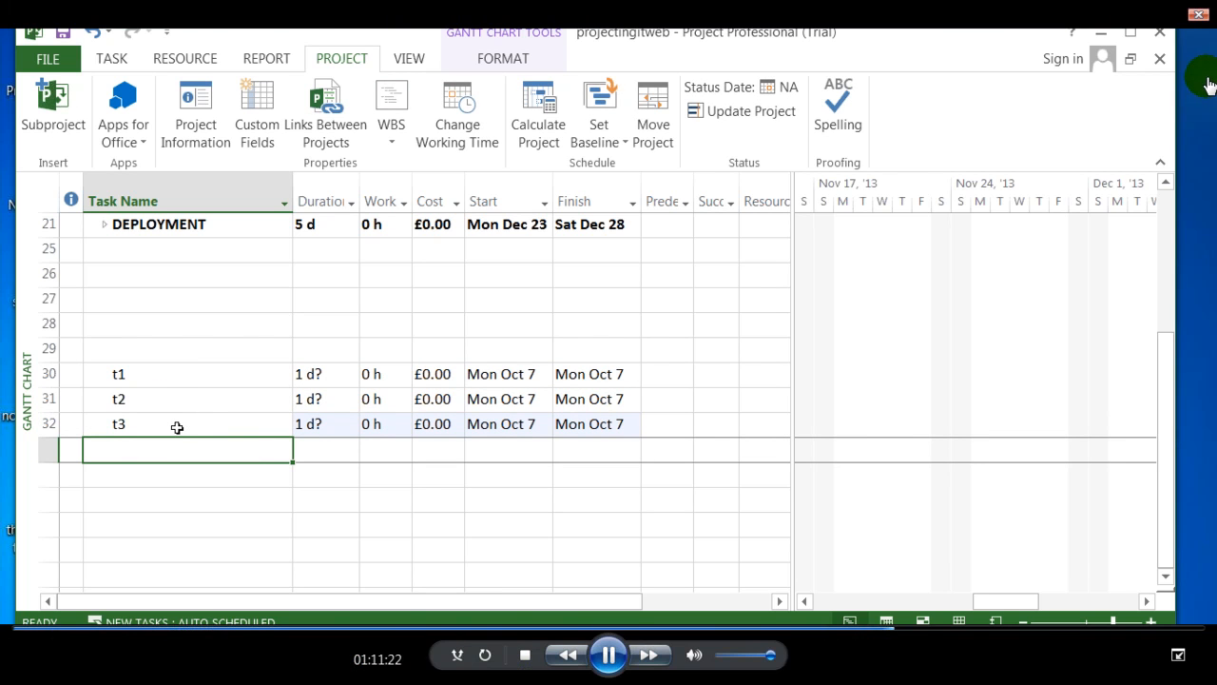
# Step: Set the predecessors of task t3 to 30,31
pyautogui.click(177, 427)
pyautogui.click(650, 424)
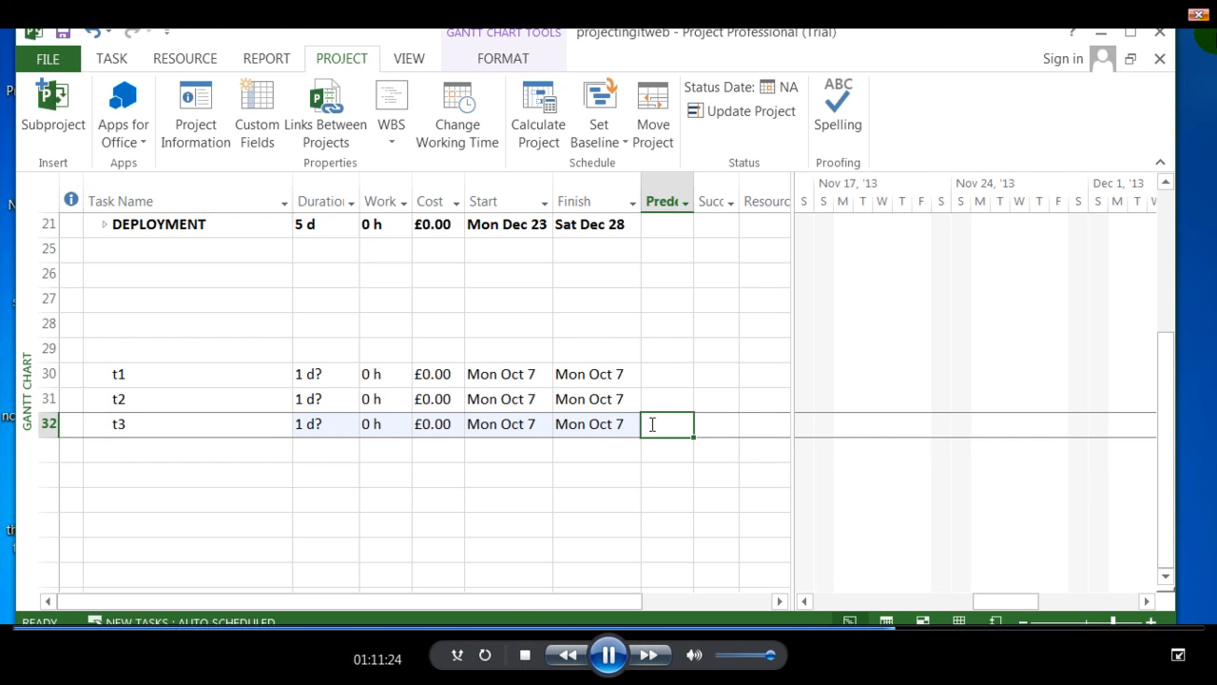
pyautogui.write('30,')
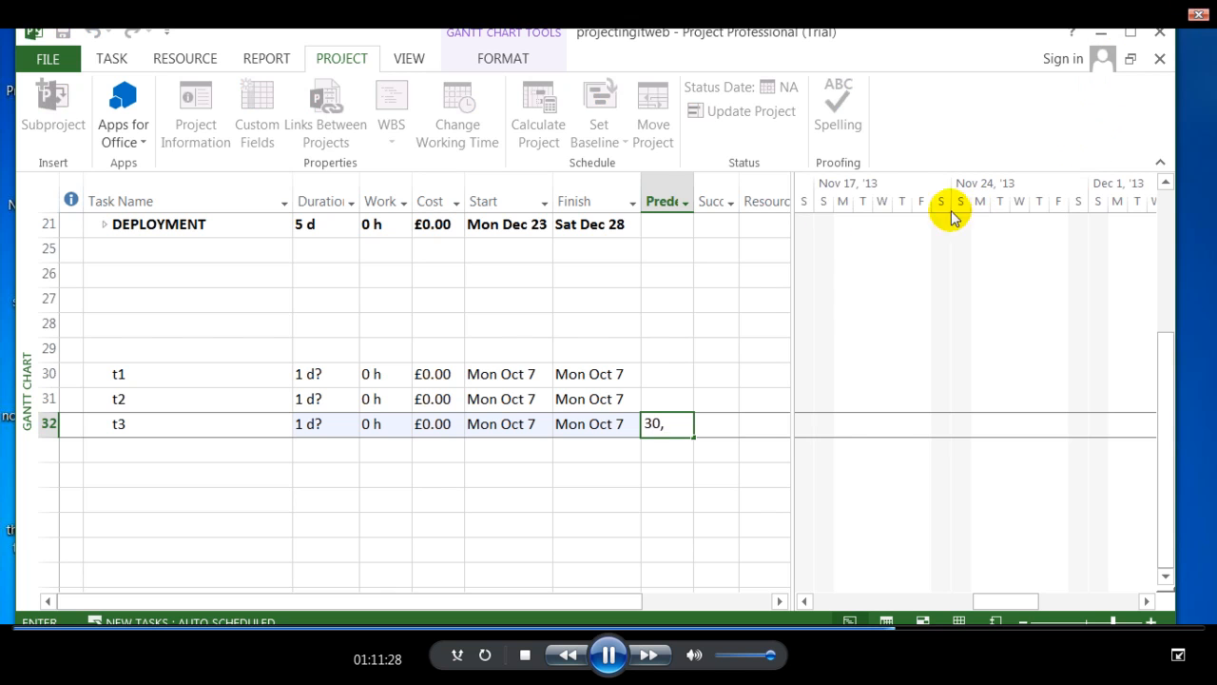
pyautogui.write('31')
pyautogui.press('Return')
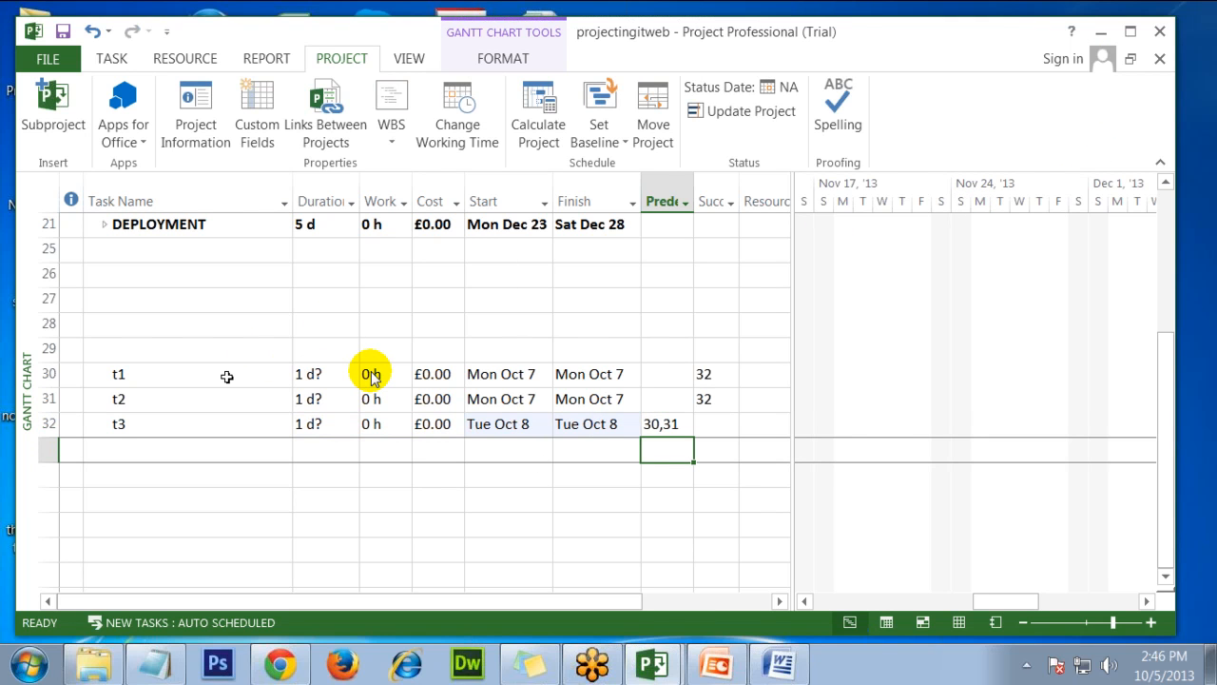
# Step: Set the durations of t1, t2 and t3 to 5, 3 and 0 days
pyautogui.click(312, 374)
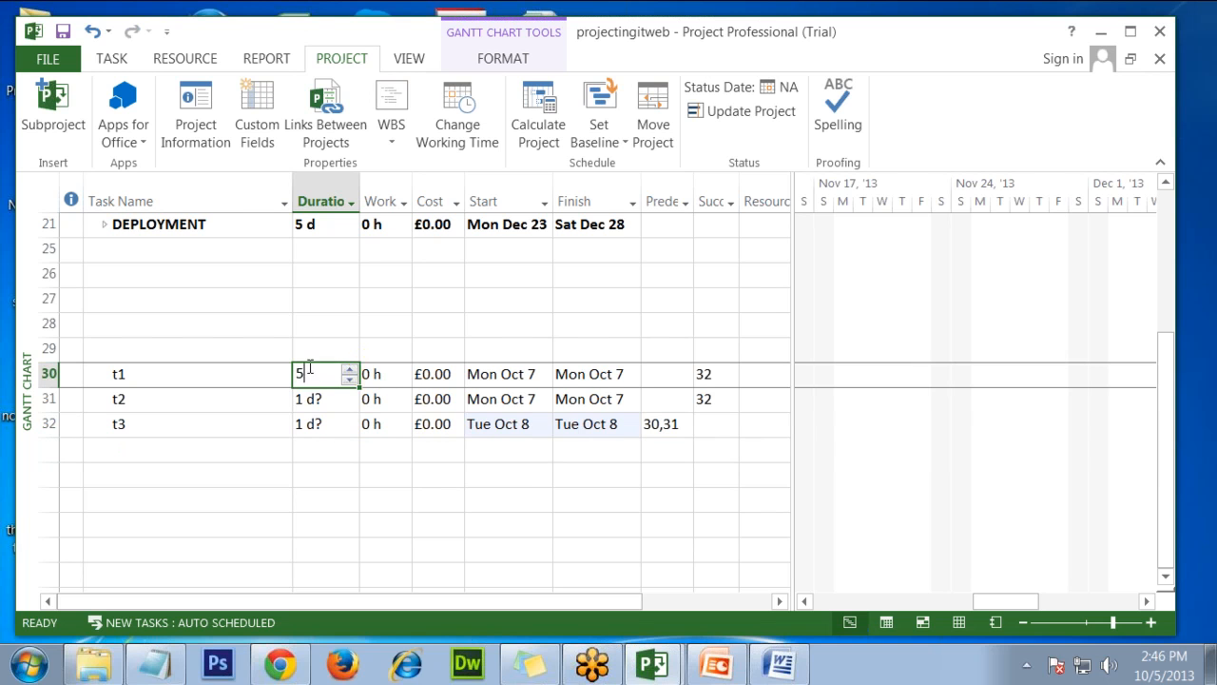
pyautogui.write('5')
pyautogui.press('Return')
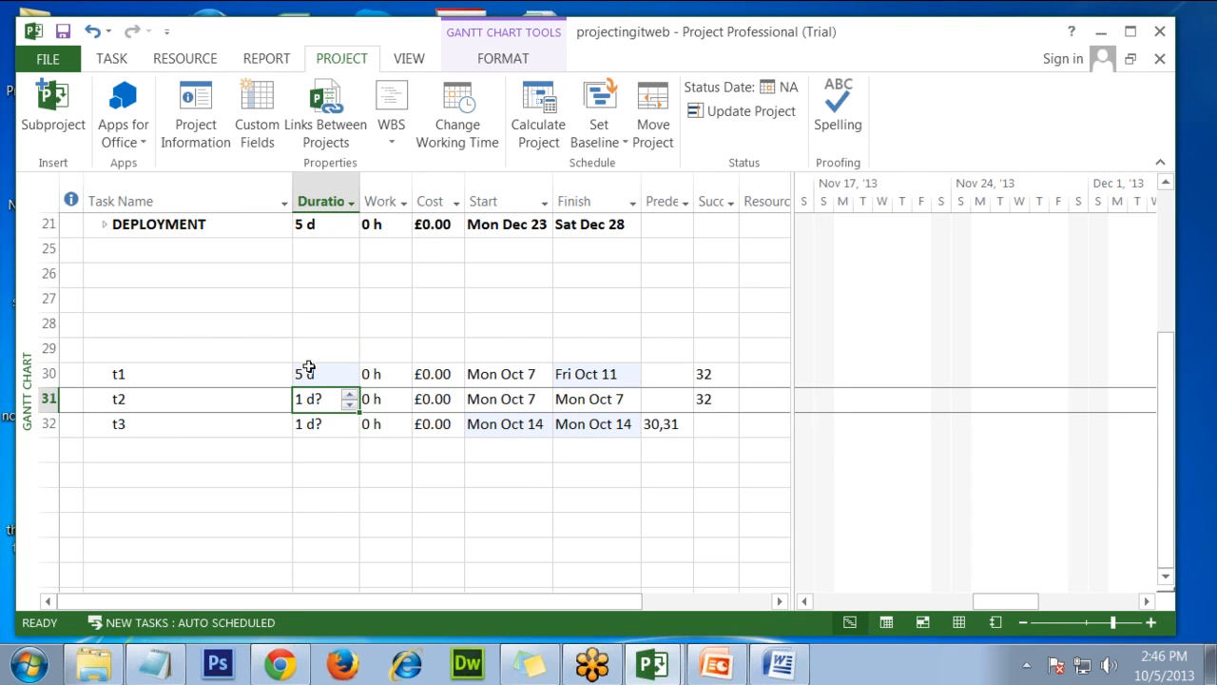
pyautogui.write('3')
pyautogui.press('Return')
pyautogui.write('0')
pyautogui.press('Return')
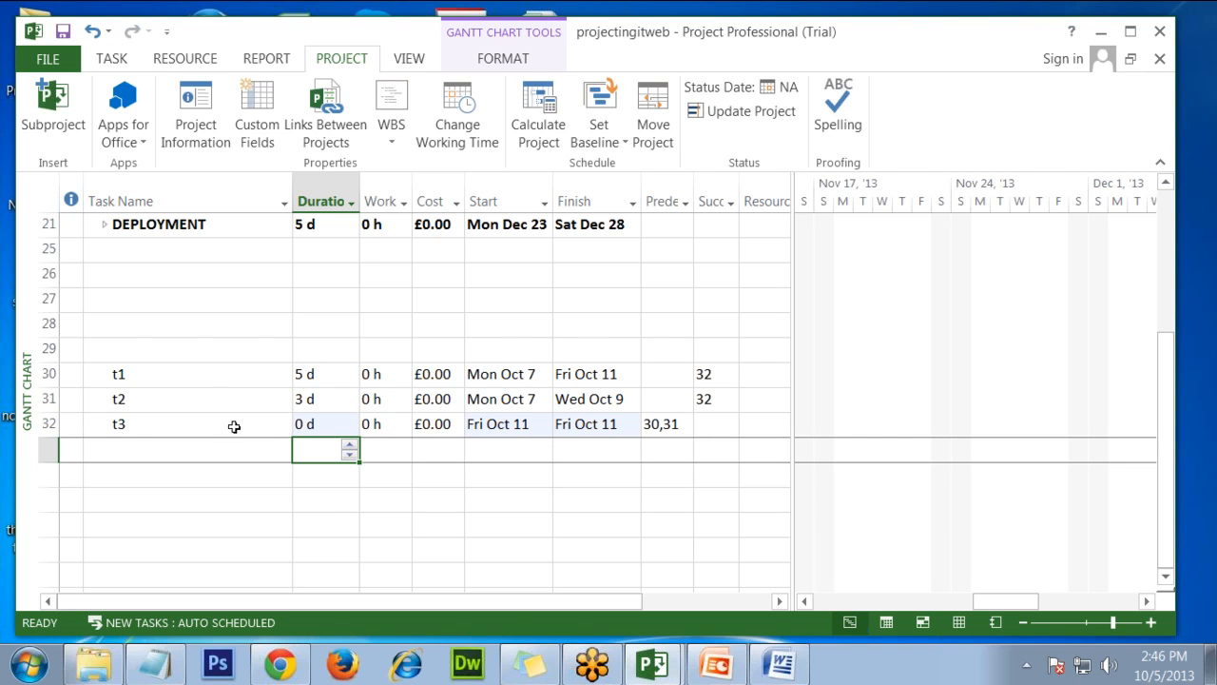
pyautogui.click(227, 381)
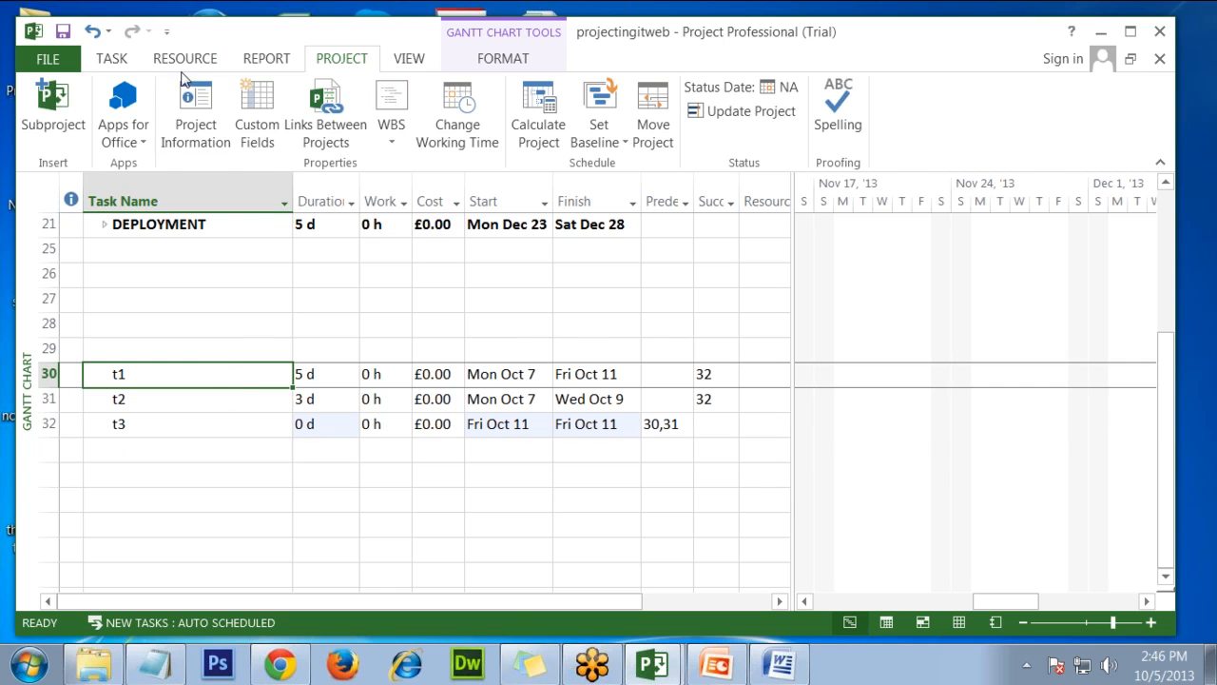
# Step: Bring task t1's bar into view in the Gantt chart and examine how t1 and t2 link to t3
pyautogui.click(124, 55)
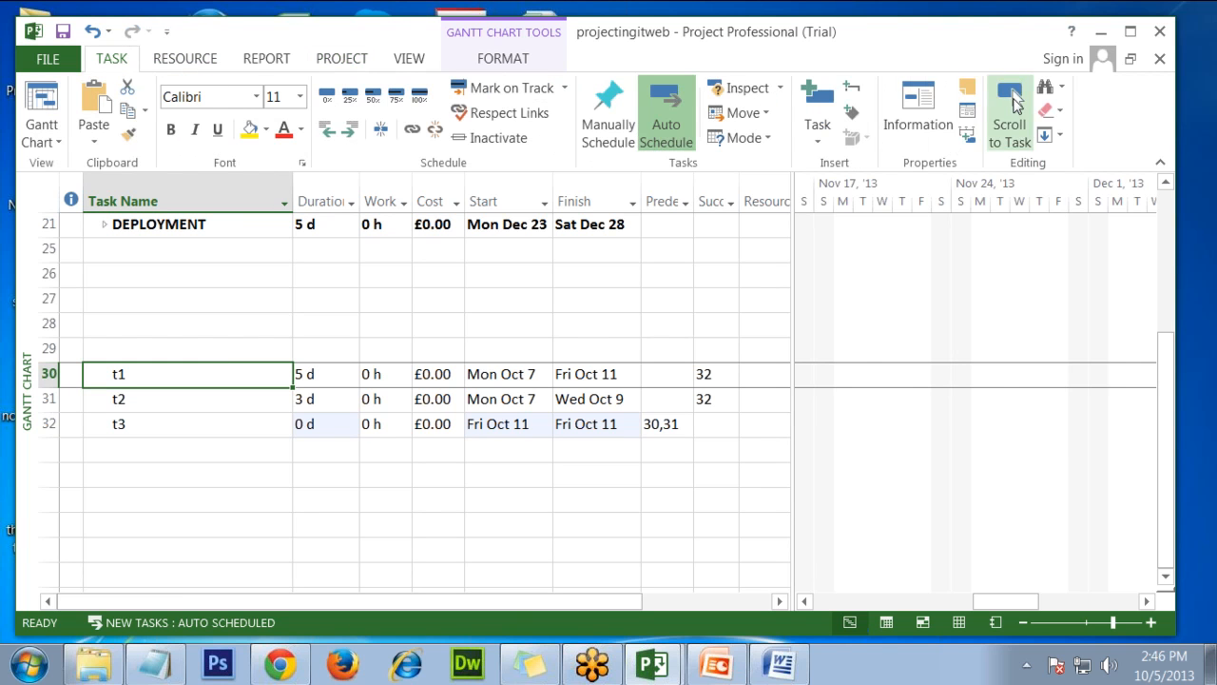
pyautogui.click(1010, 105)
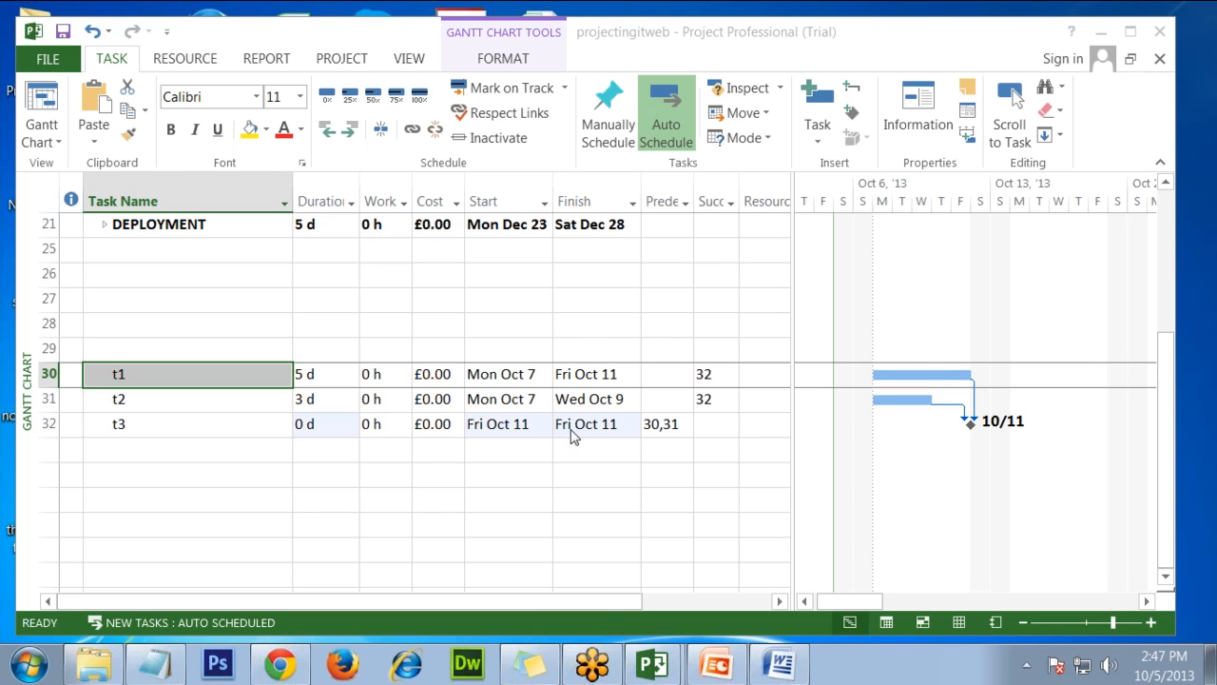
pyautogui.click(51, 377)
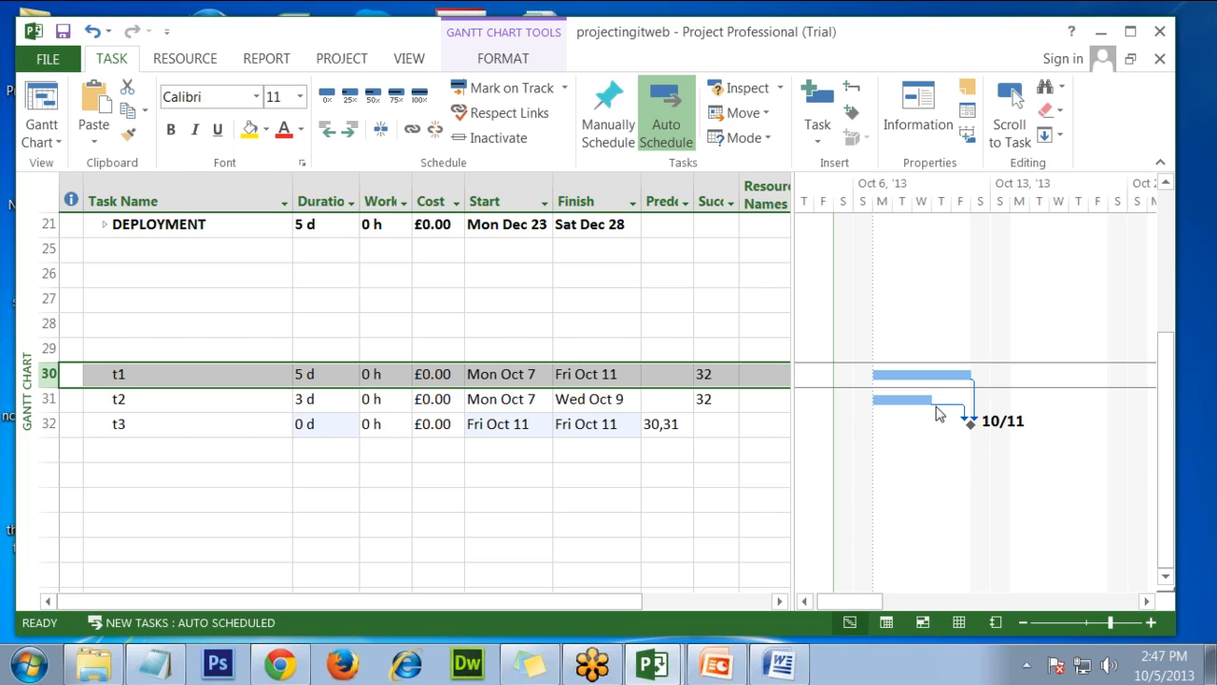
pyautogui.moveTo(938, 413)
# Step: Turn on the Critical Tasks bar style for the Gantt chart
pyautogui.click(504, 59)
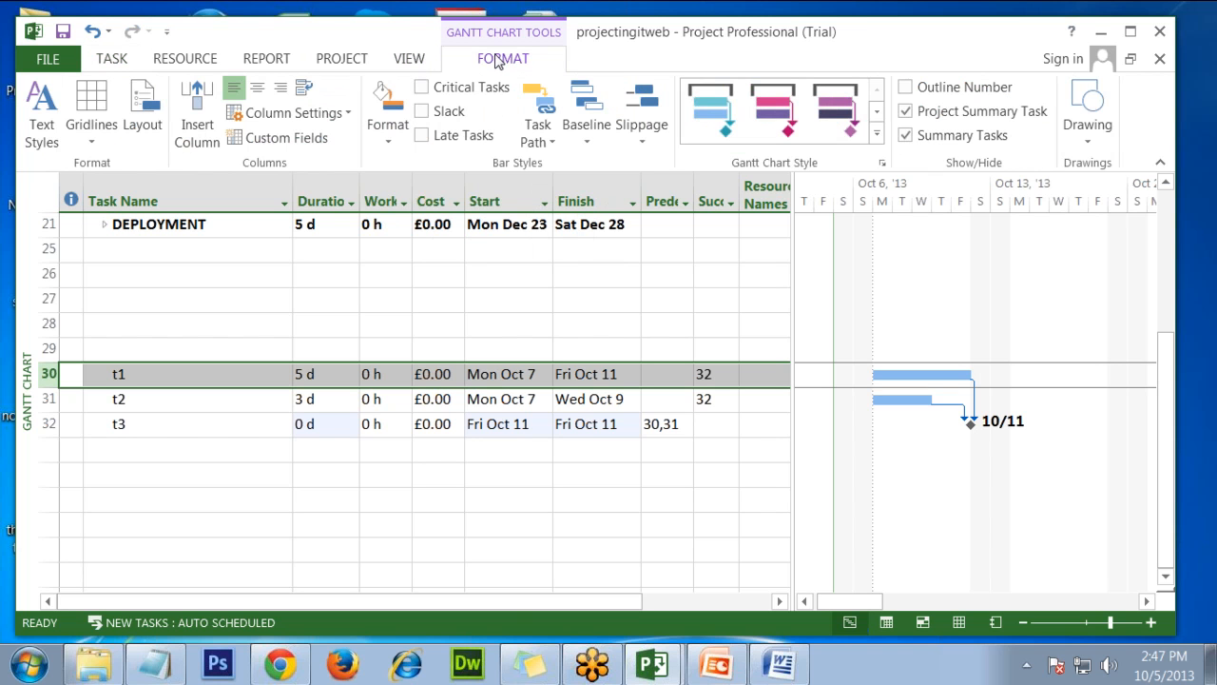
pyautogui.click(441, 92)
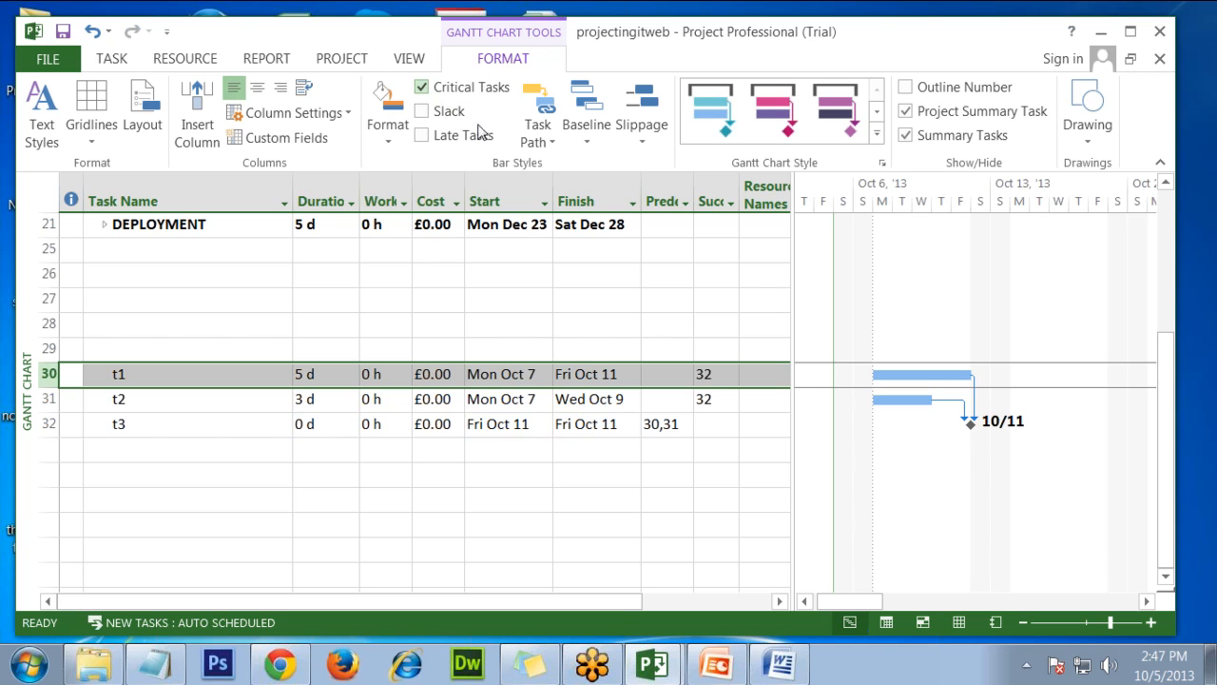
# Step: Expand the DESIGN, DEVELOPMENT, TESTING and DEPLOYMENT phases to show their subtasks and bars
pyautogui.moveTo(1174, 348); pyautogui.dragTo(1174, 214)
pyautogui.click(1147, 602)
pyautogui.moveTo(1147, 601); pyautogui.dragTo(1147, 601)
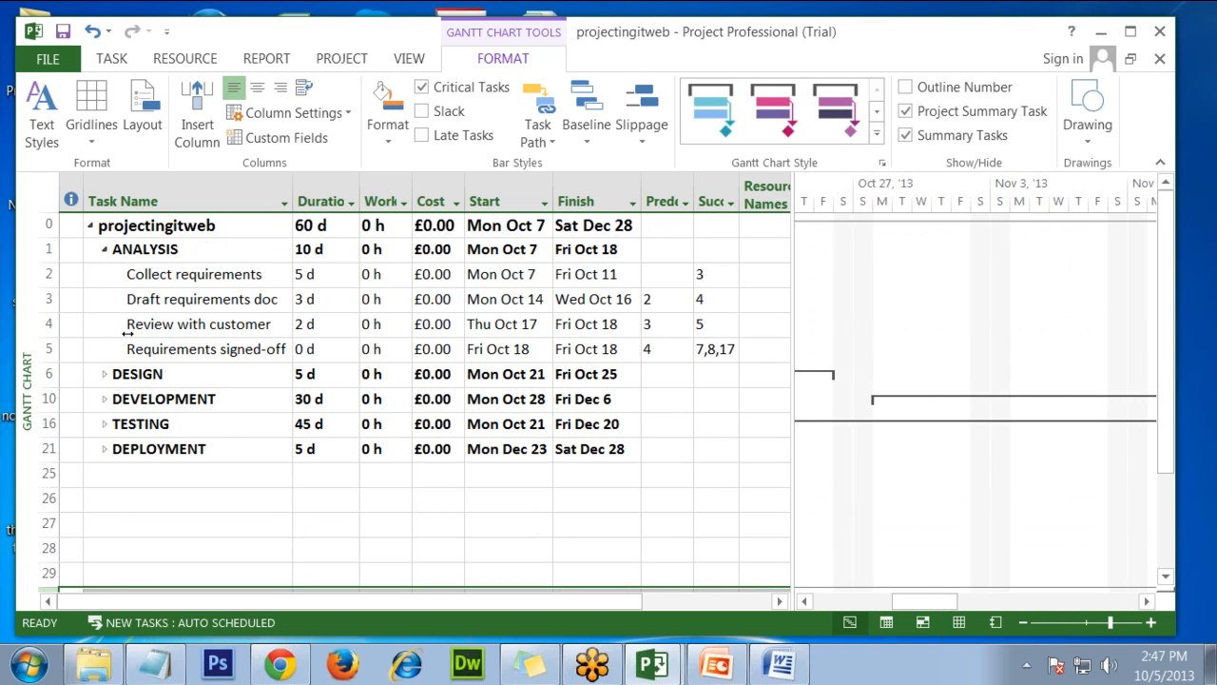
pyautogui.click(105, 374)
pyautogui.scroll(-2, 96, 311)
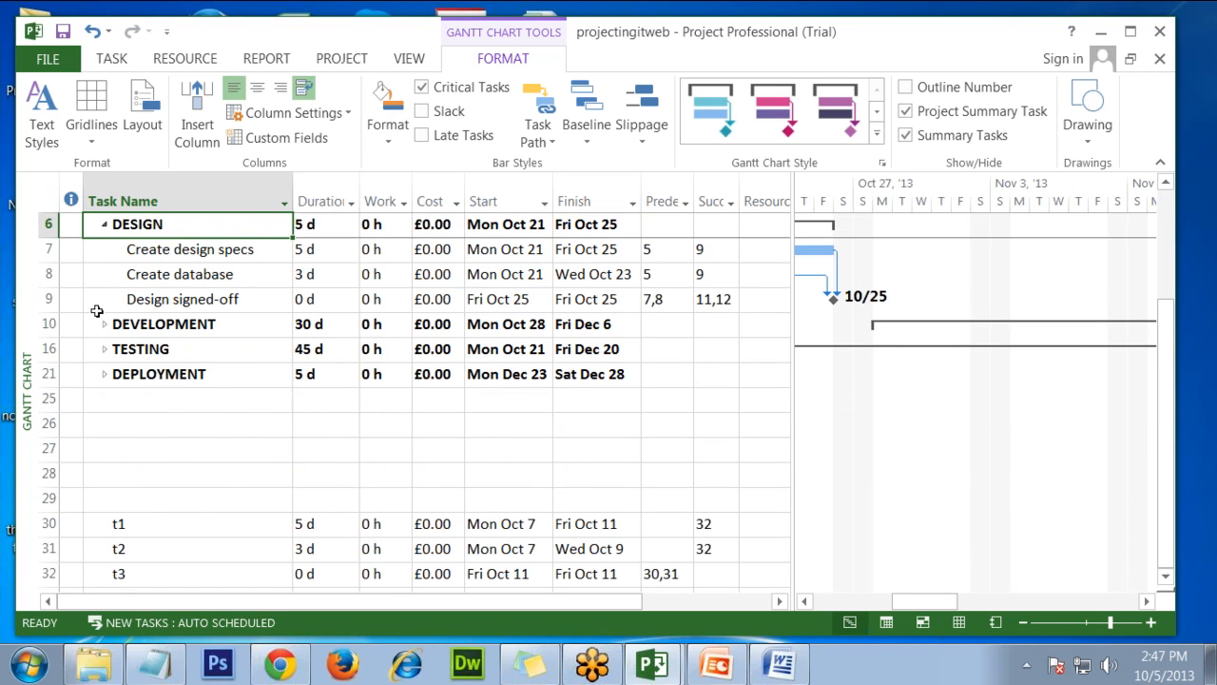
pyautogui.click(105, 326)
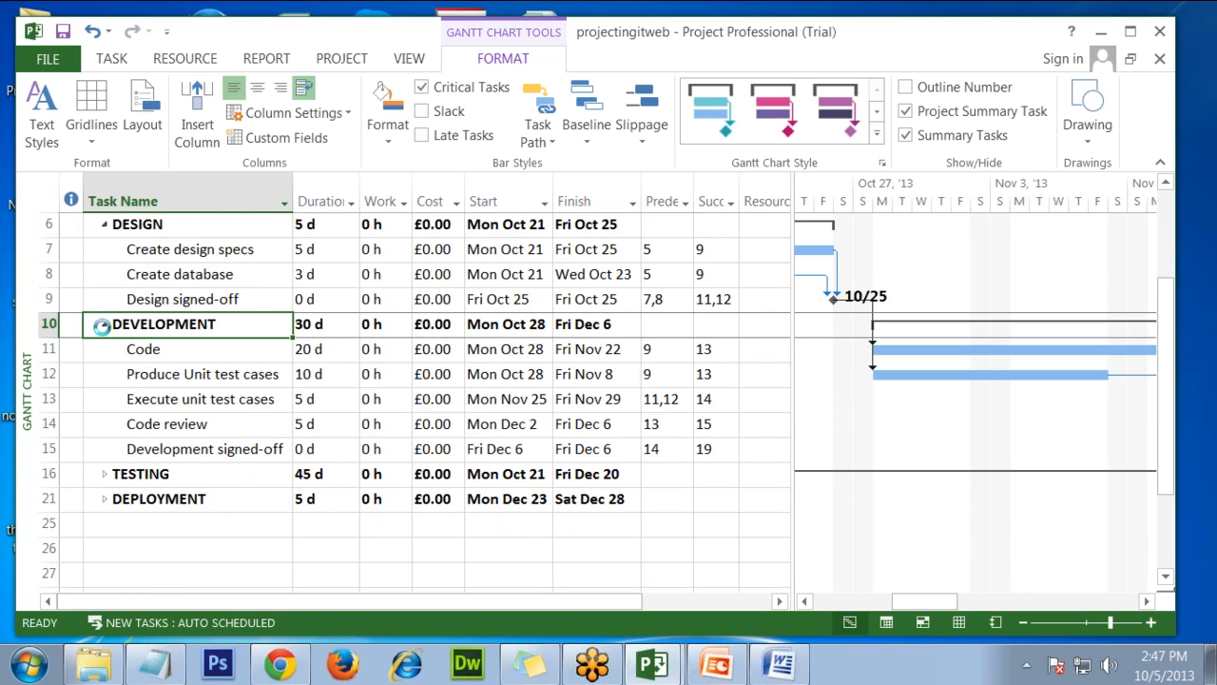
pyautogui.click(106, 473)
pyautogui.scroll(-2, 105, 476)
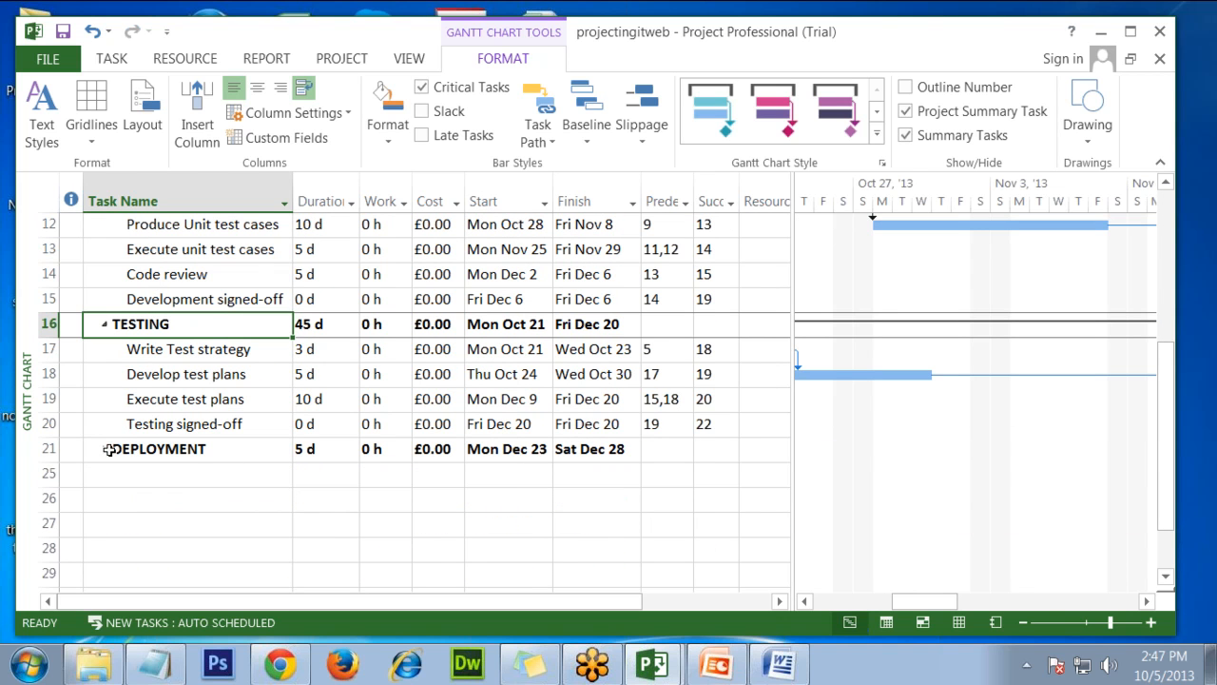
pyautogui.click(107, 455)
pyautogui.click(105, 449)
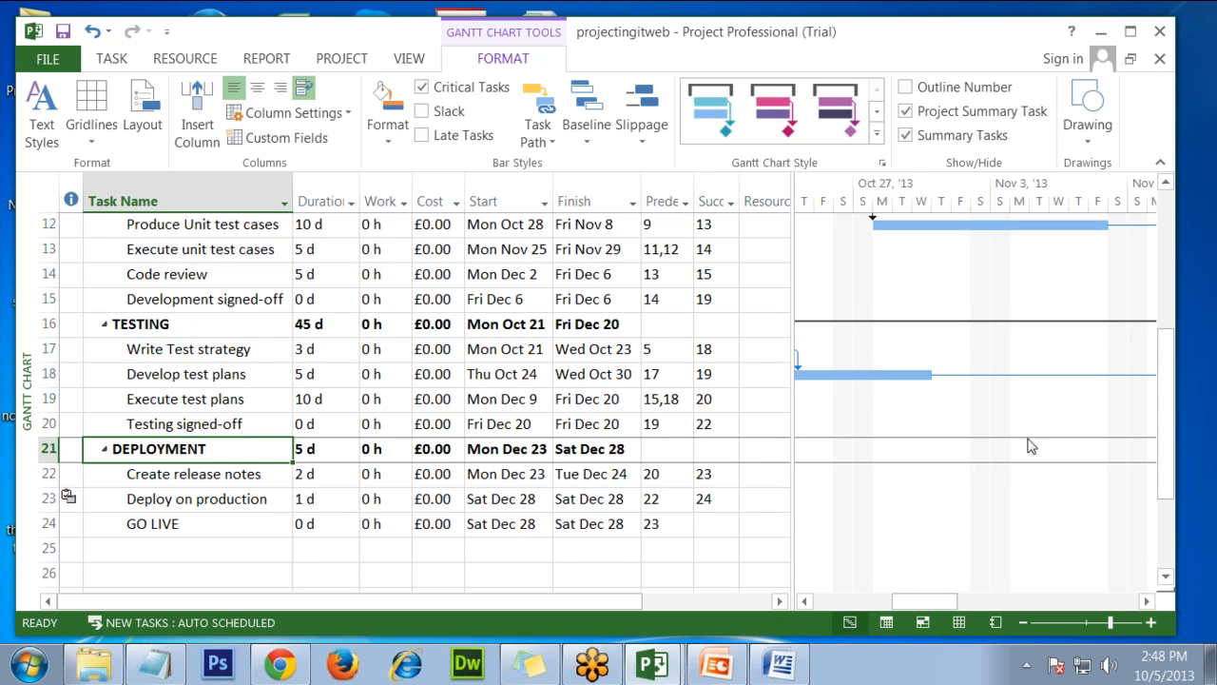
pyautogui.click(827, 602)
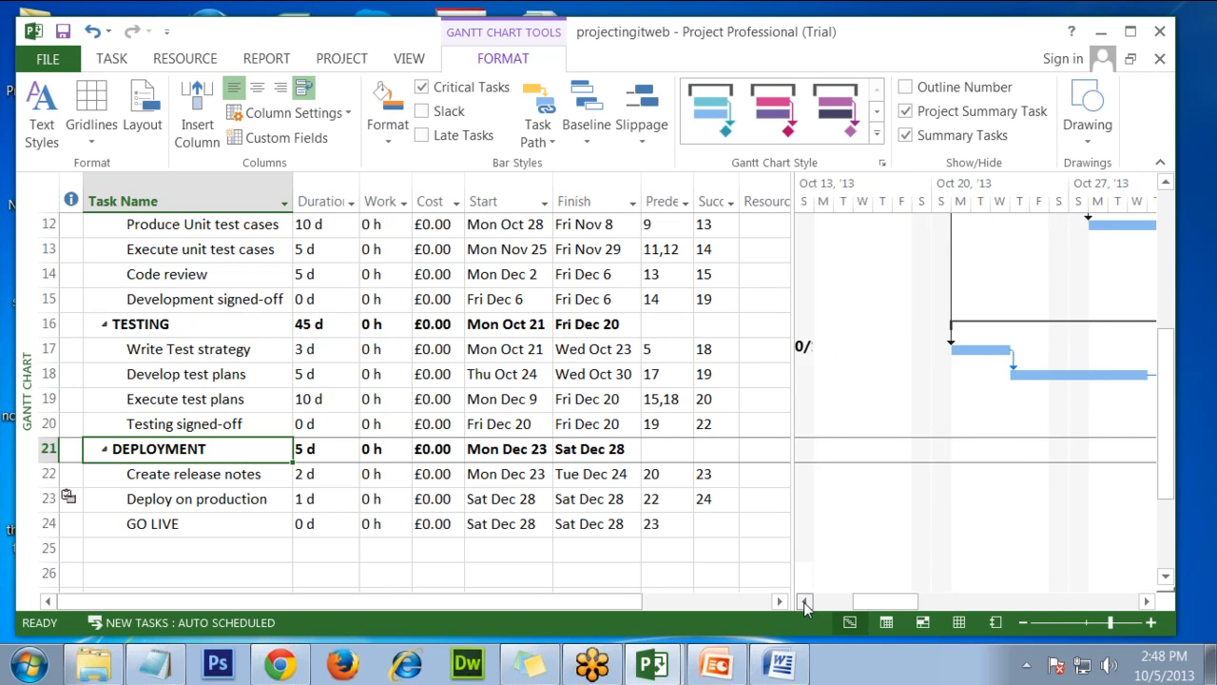
pyautogui.scroll(4, 956, 488)
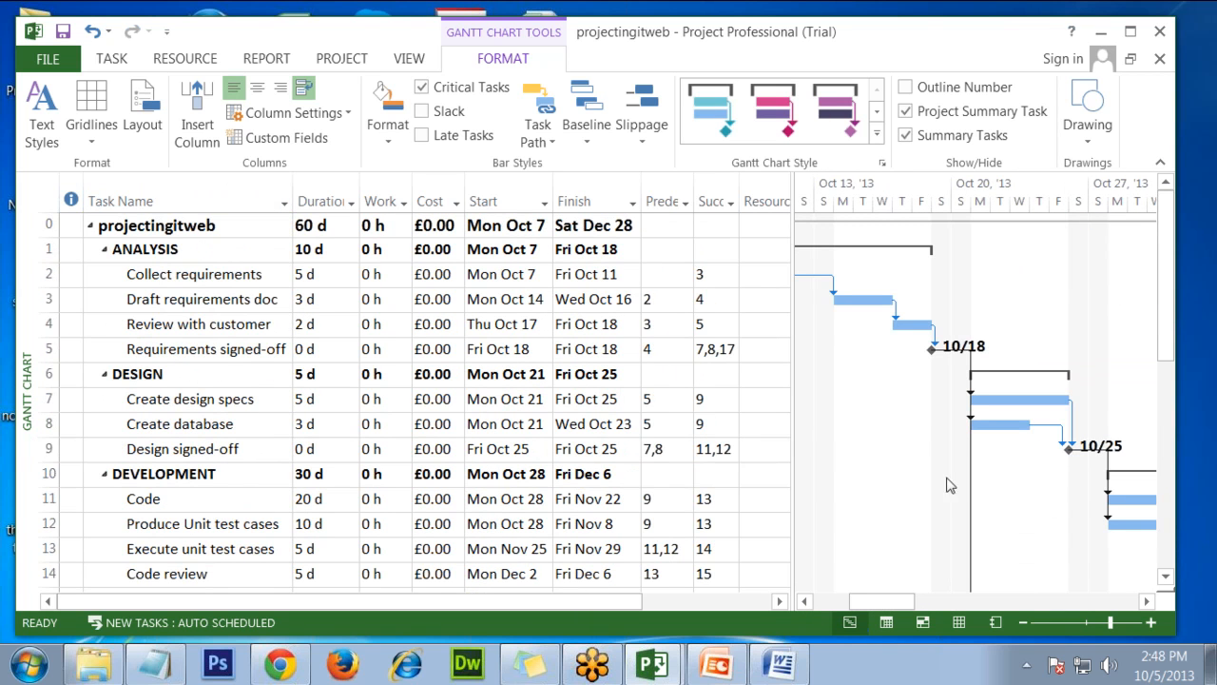
# Step: Switch to the Tracking Gantt view and examine the task bars from ANALYSIS down to t1, t2 and t3
pyautogui.click(110, 60)
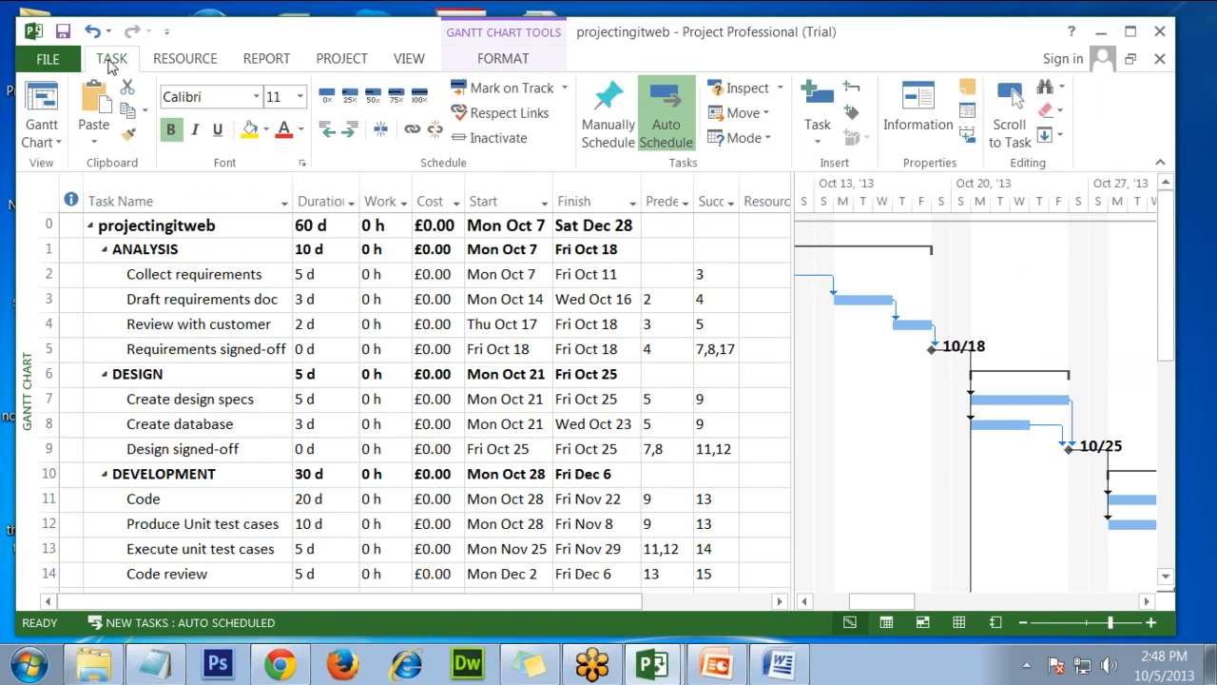
pyautogui.click(52, 138)
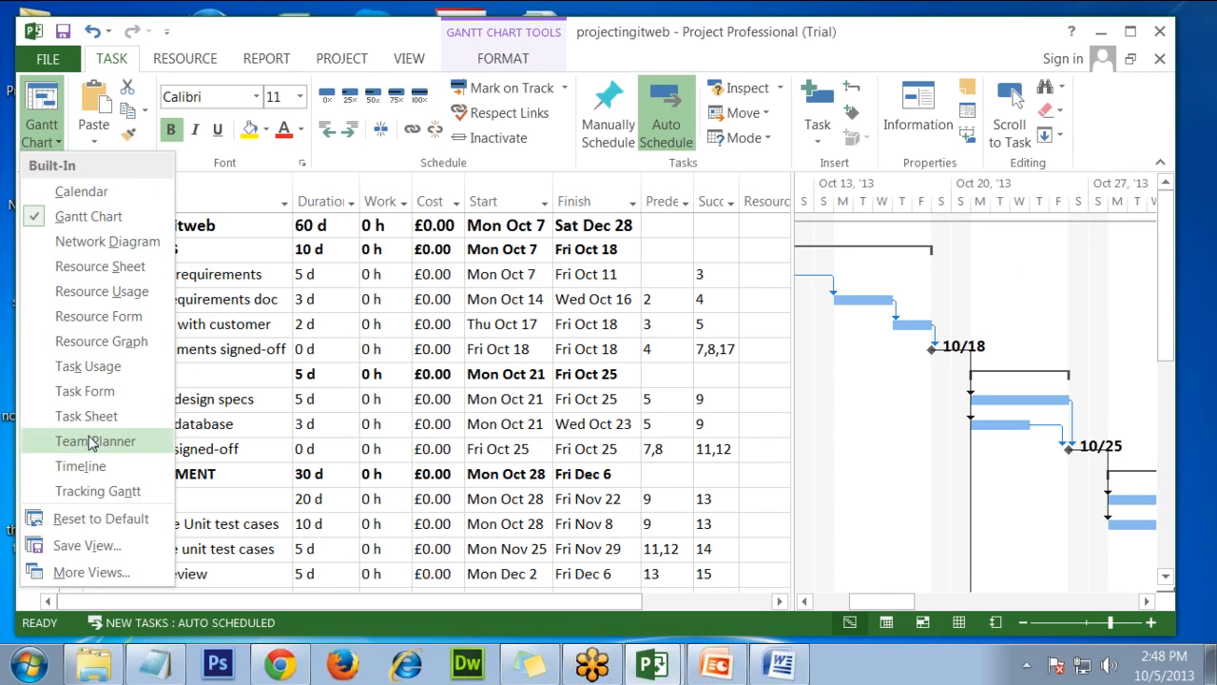
pyautogui.click(100, 495)
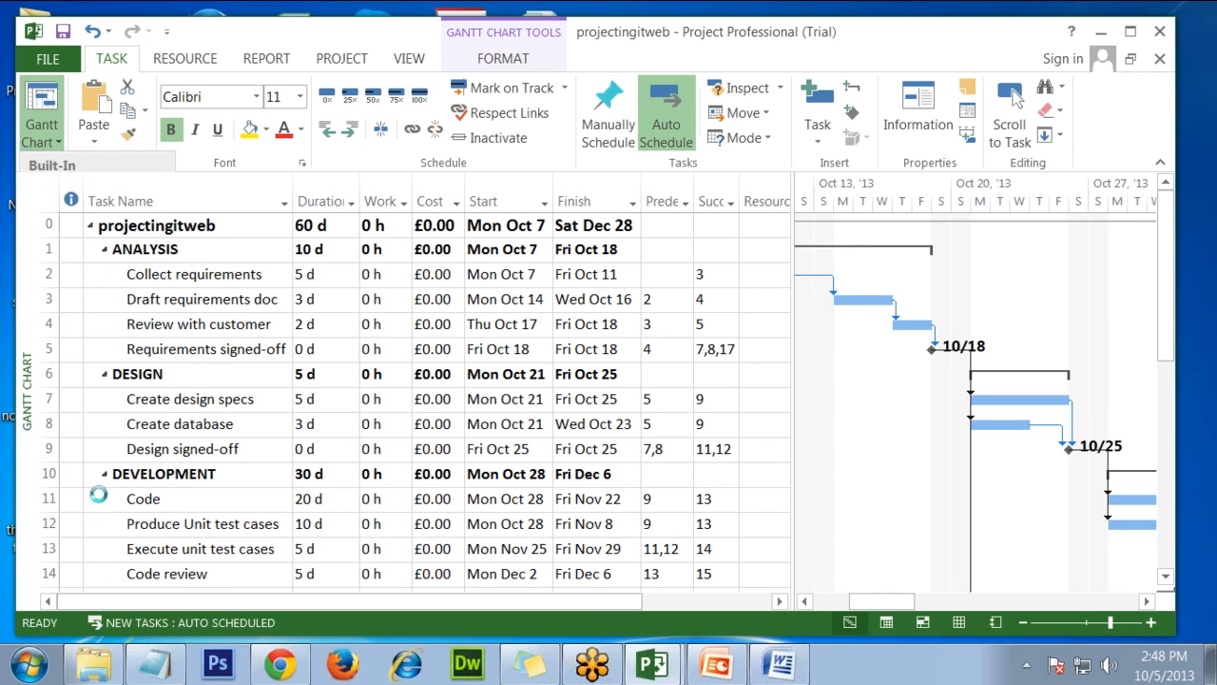
pyautogui.moveTo(1163, 445); pyautogui.dragTo(1174, 218)
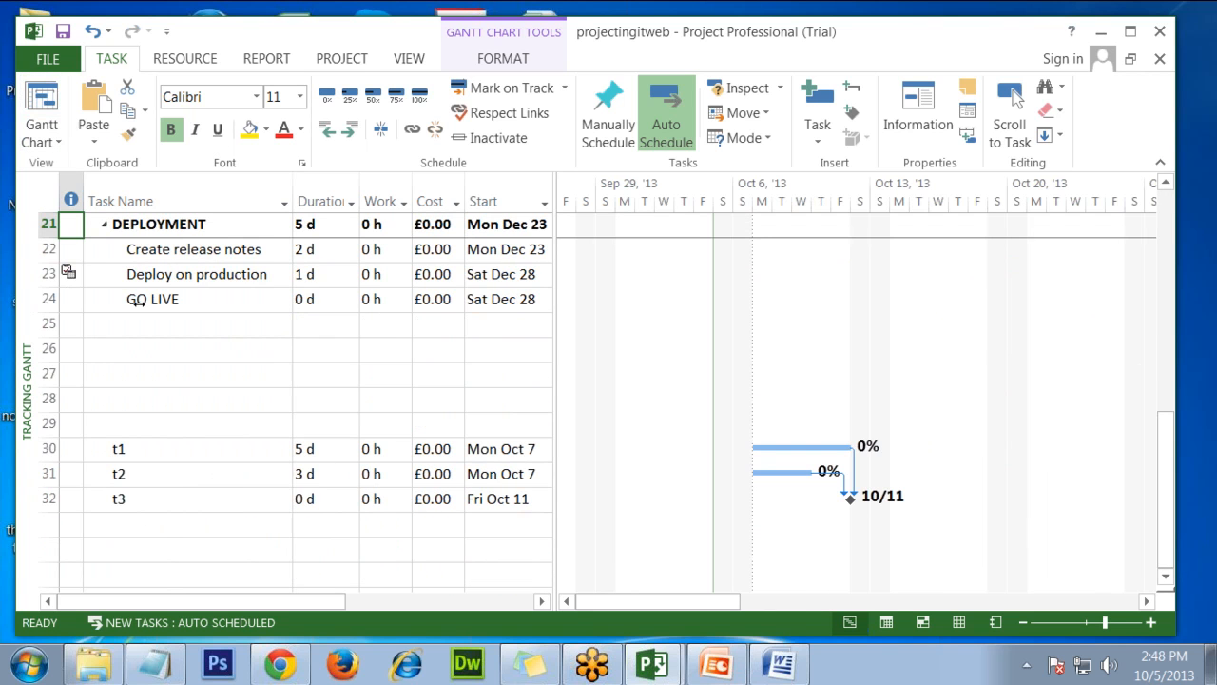
pyautogui.scroll(4, 421, 430)
pyautogui.scroll(3, 422, 430)
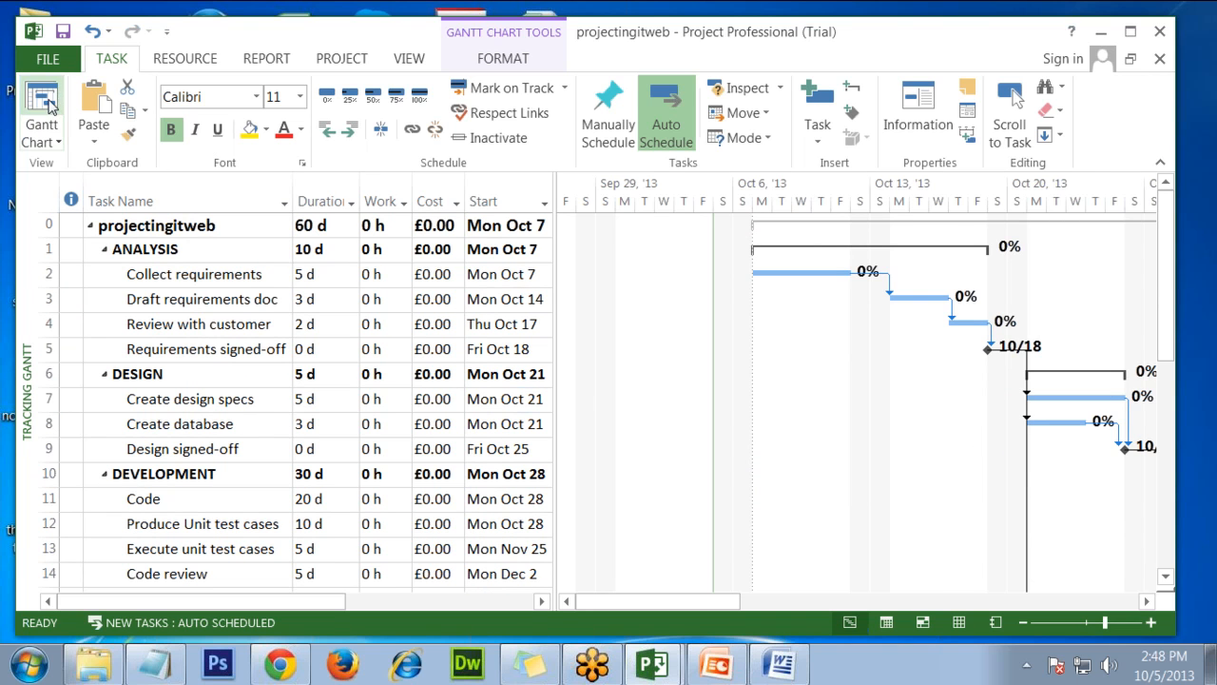
pyautogui.scroll(-7, 225, 343)
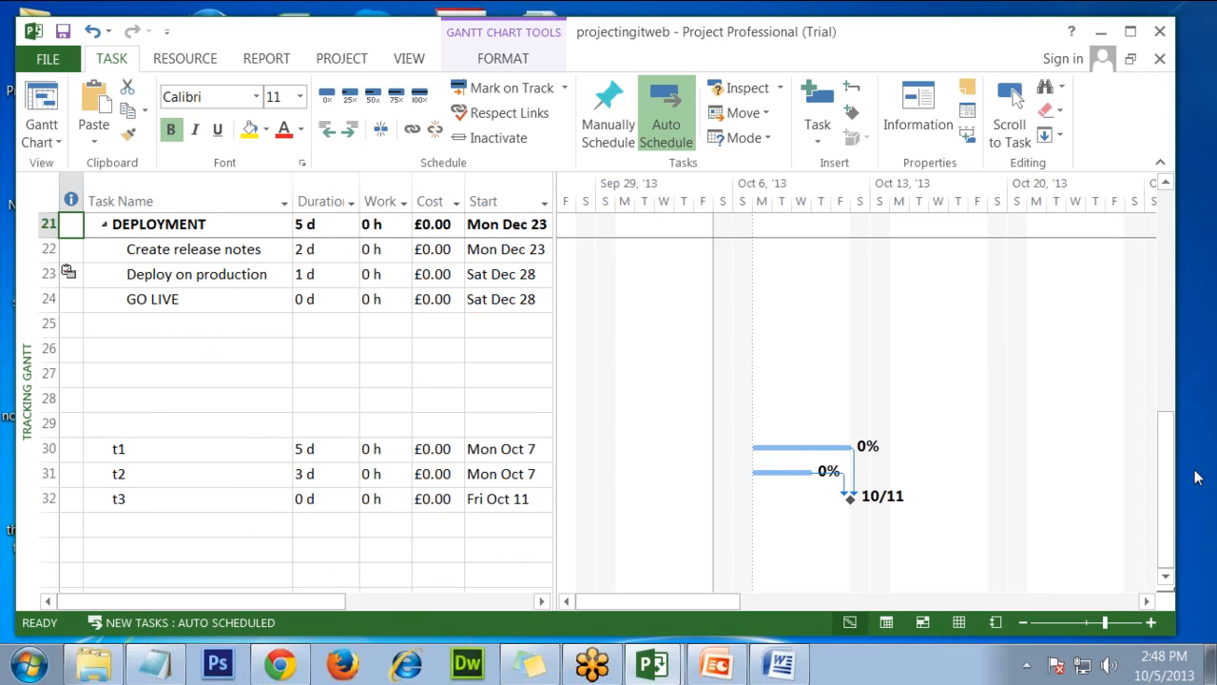
# Step: Return to the Gantt Chart view and show the plan from its project summary row
pyautogui.click(52, 138)
pyautogui.click(89, 216)
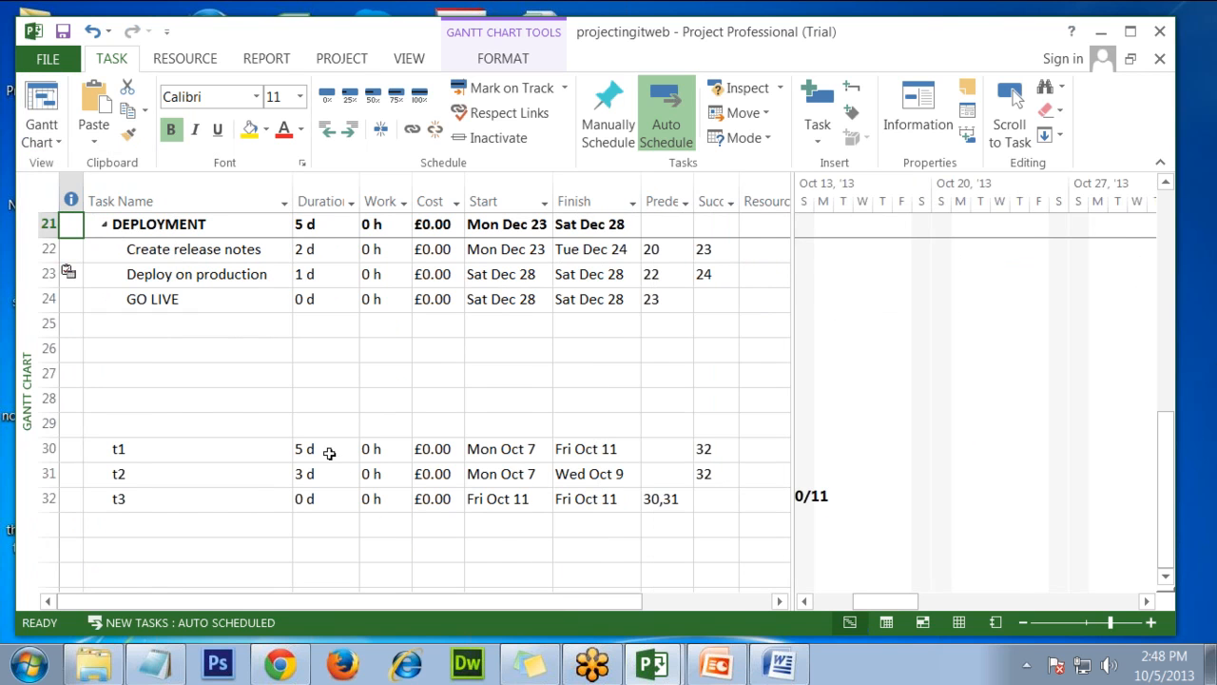
pyautogui.scroll(7, 329, 454)
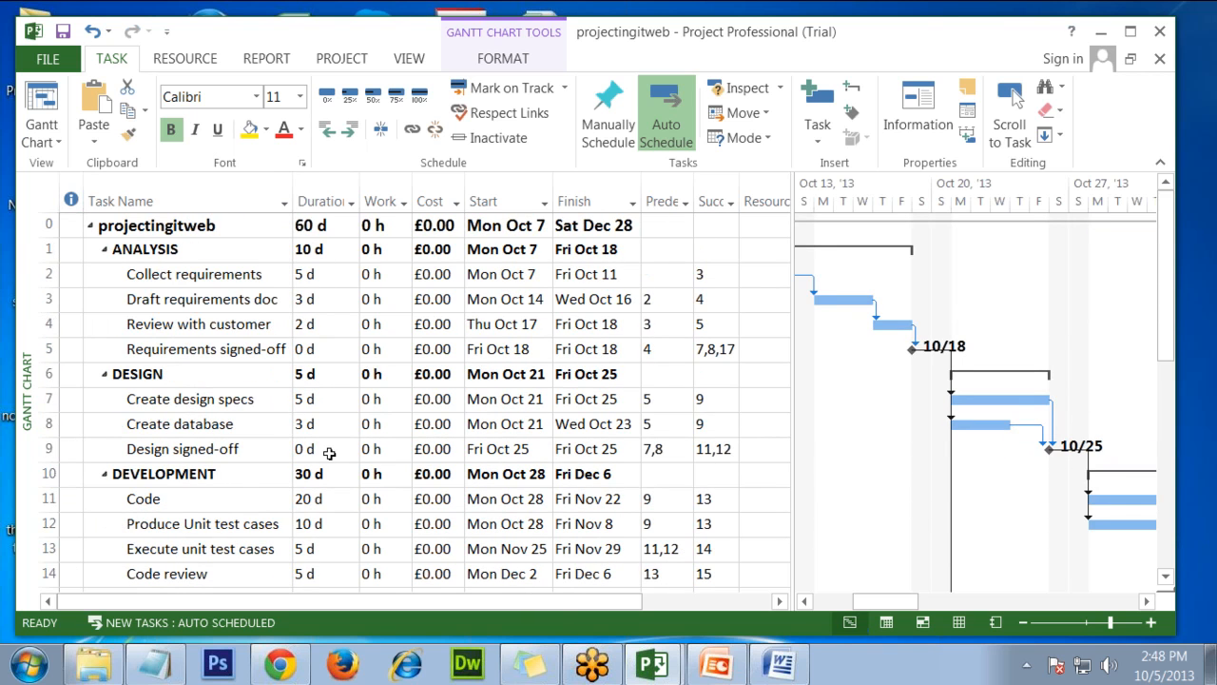
# Step: Examine the ANALYSIS phase's task bars and their links from the project start in early October
pyautogui.click(253, 326)
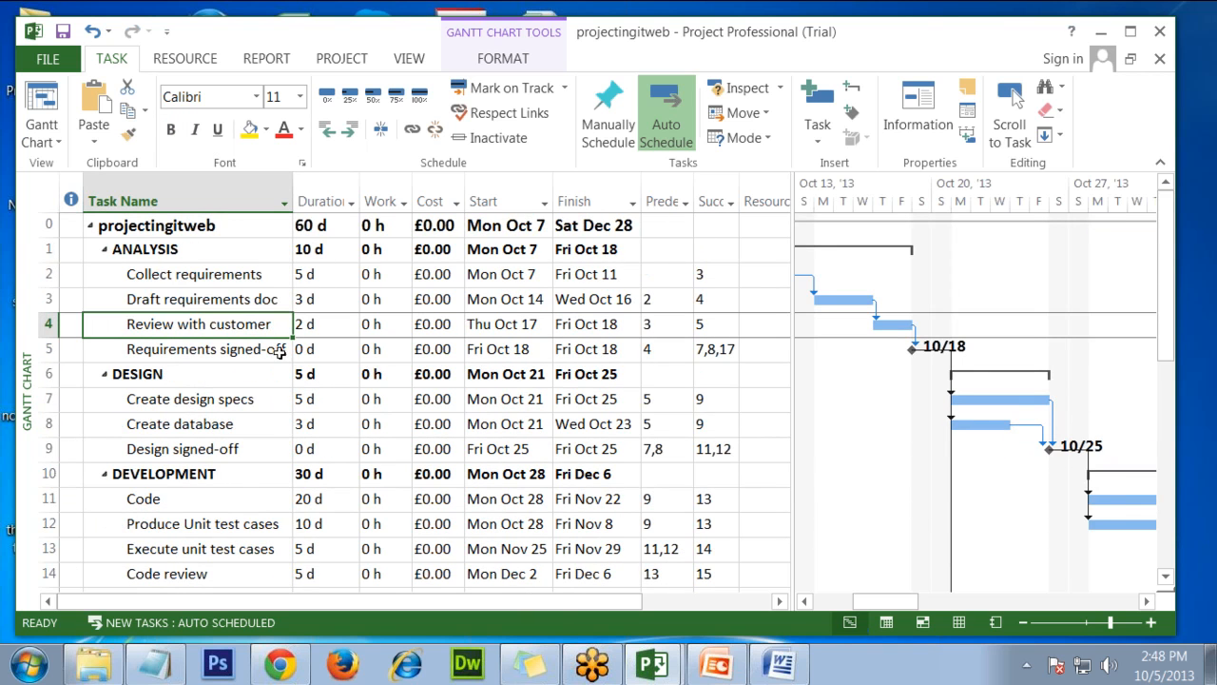
pyautogui.click(805, 602)
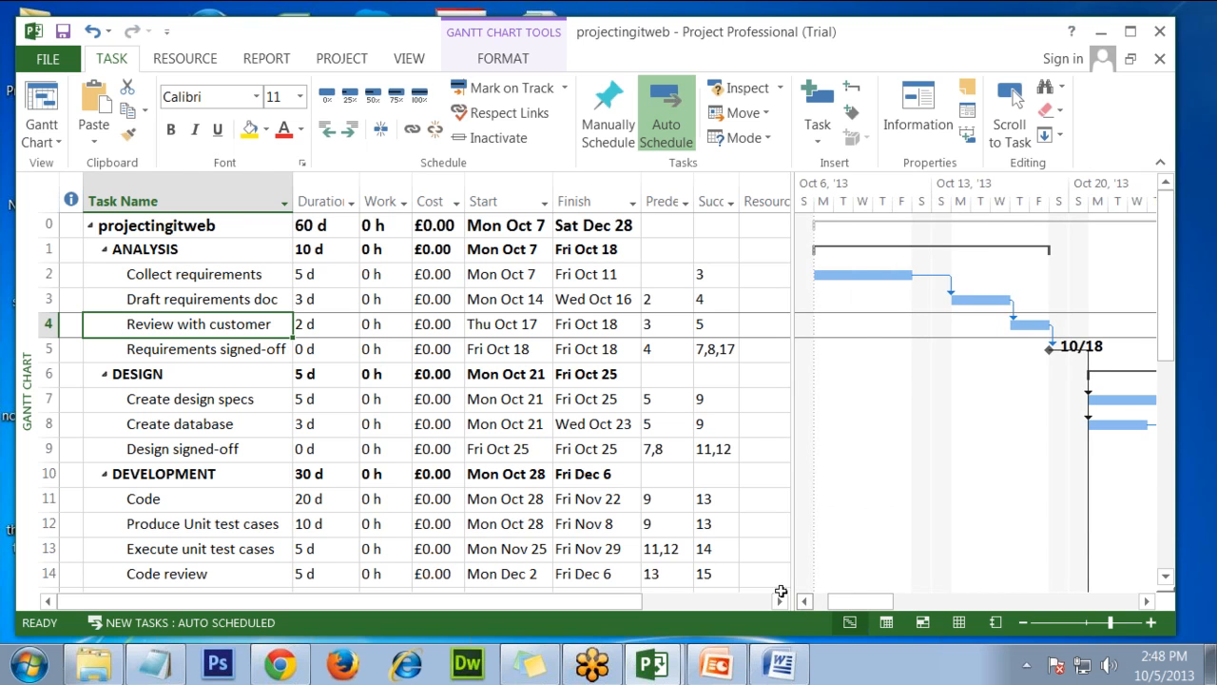
pyautogui.click(259, 303)
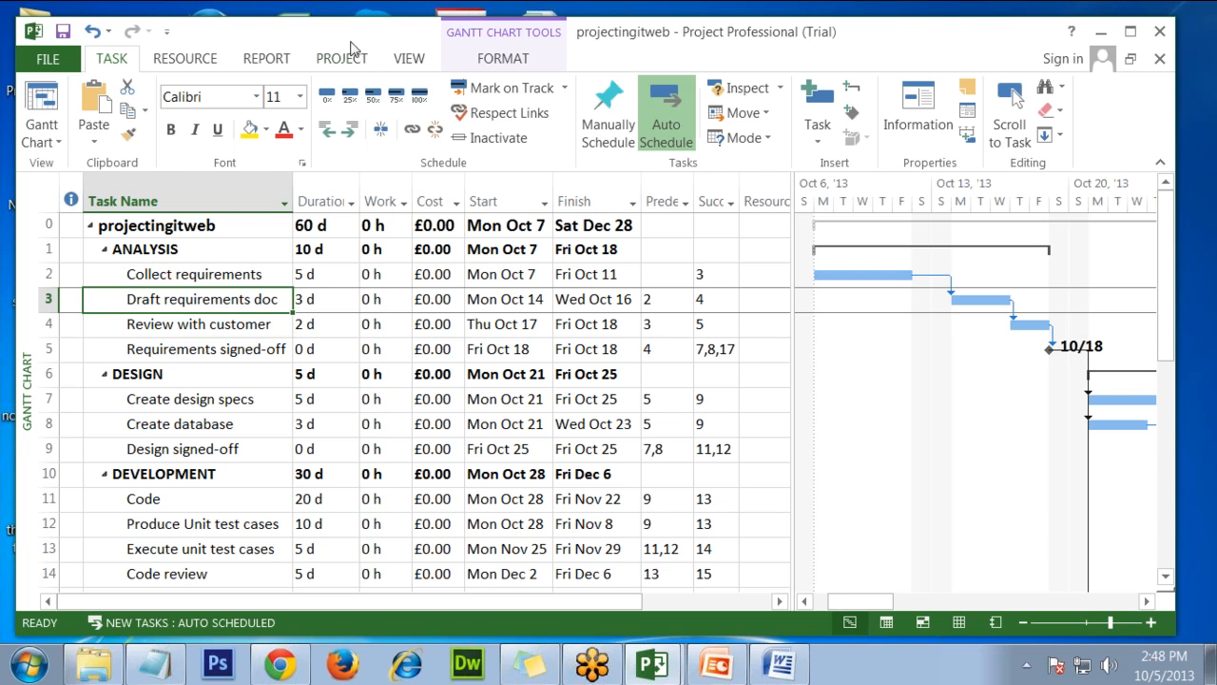
pyautogui.click(504, 59)
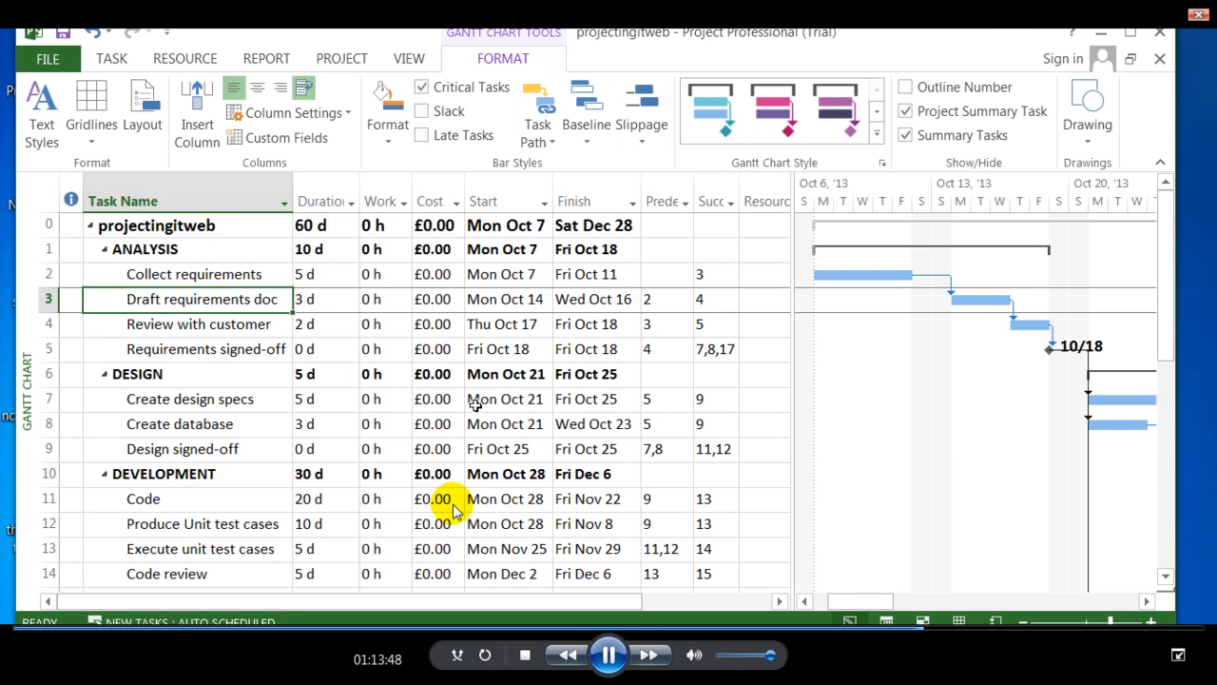
pyautogui.click(233, 421)
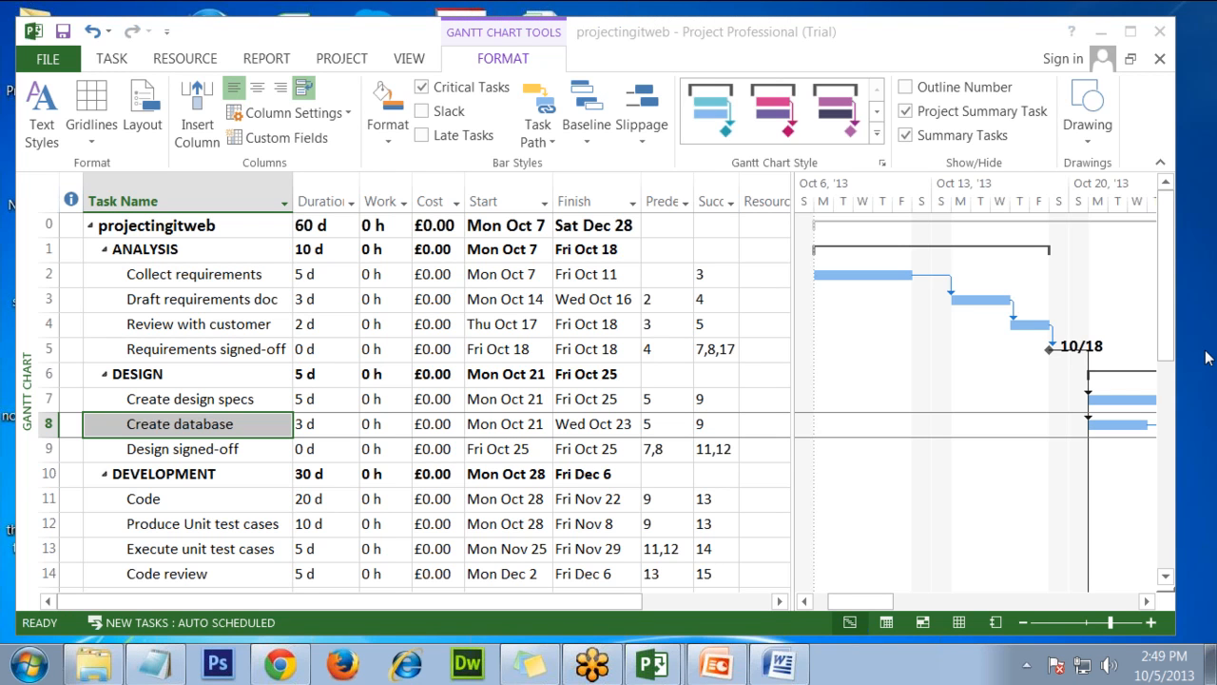
pyautogui.click(272, 328)
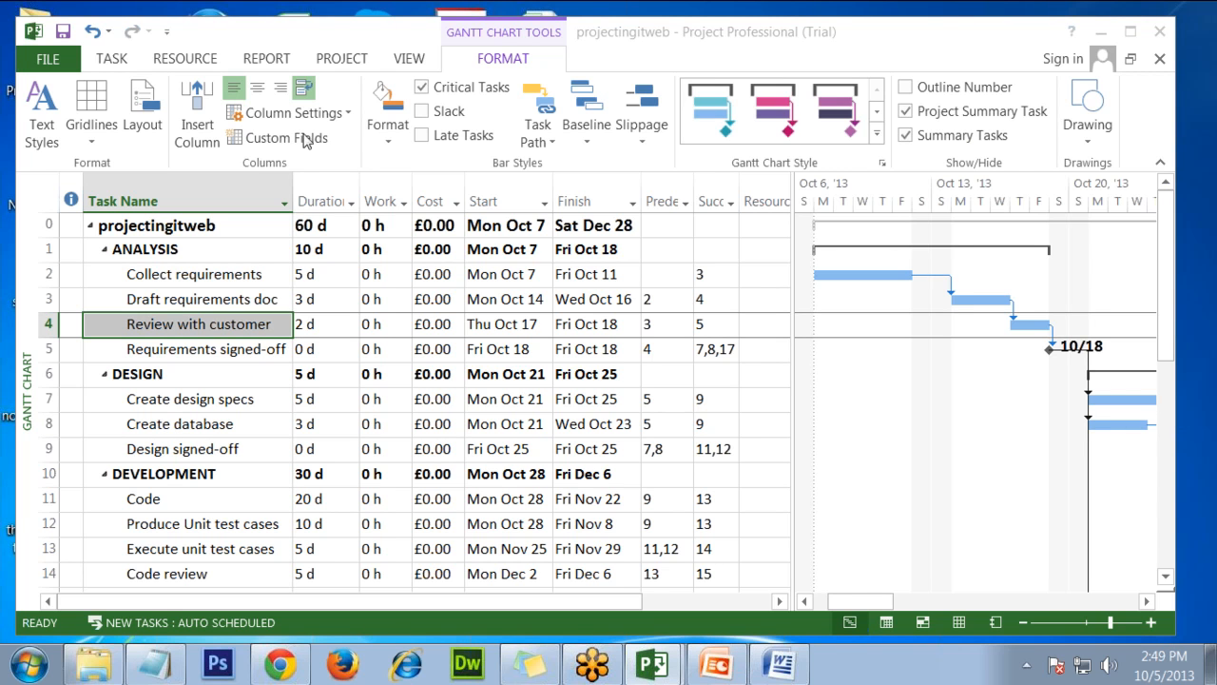
pyautogui.click(388, 138)
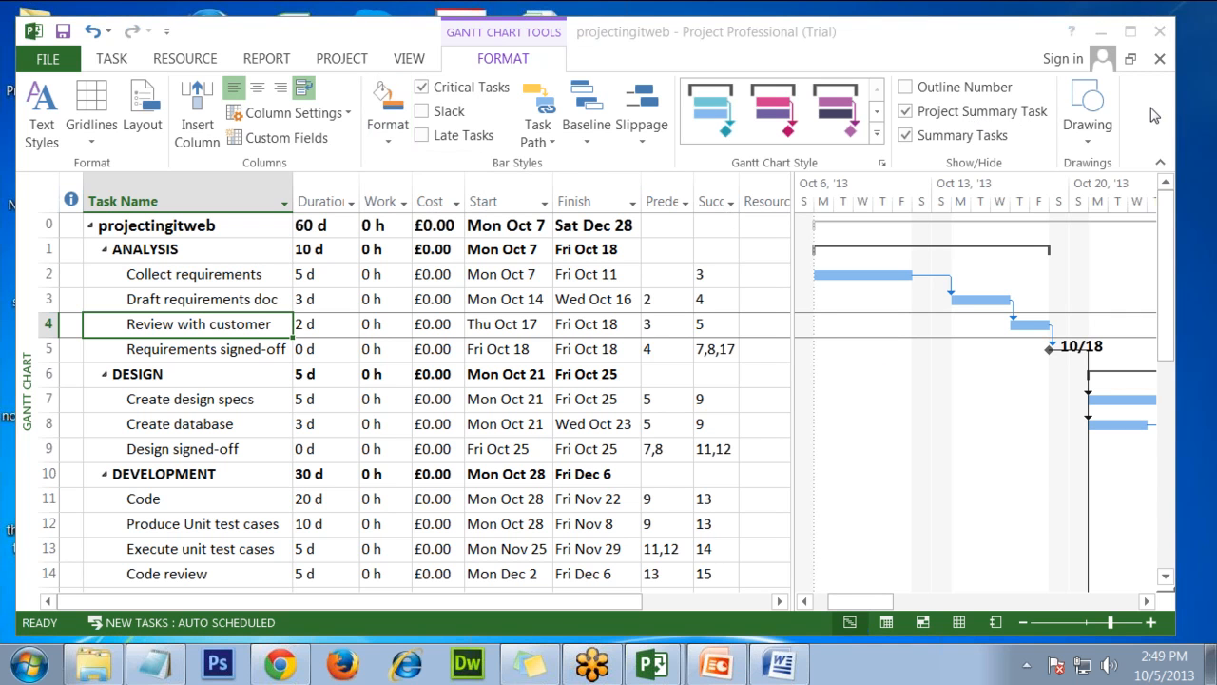
pyautogui.click(241, 444)
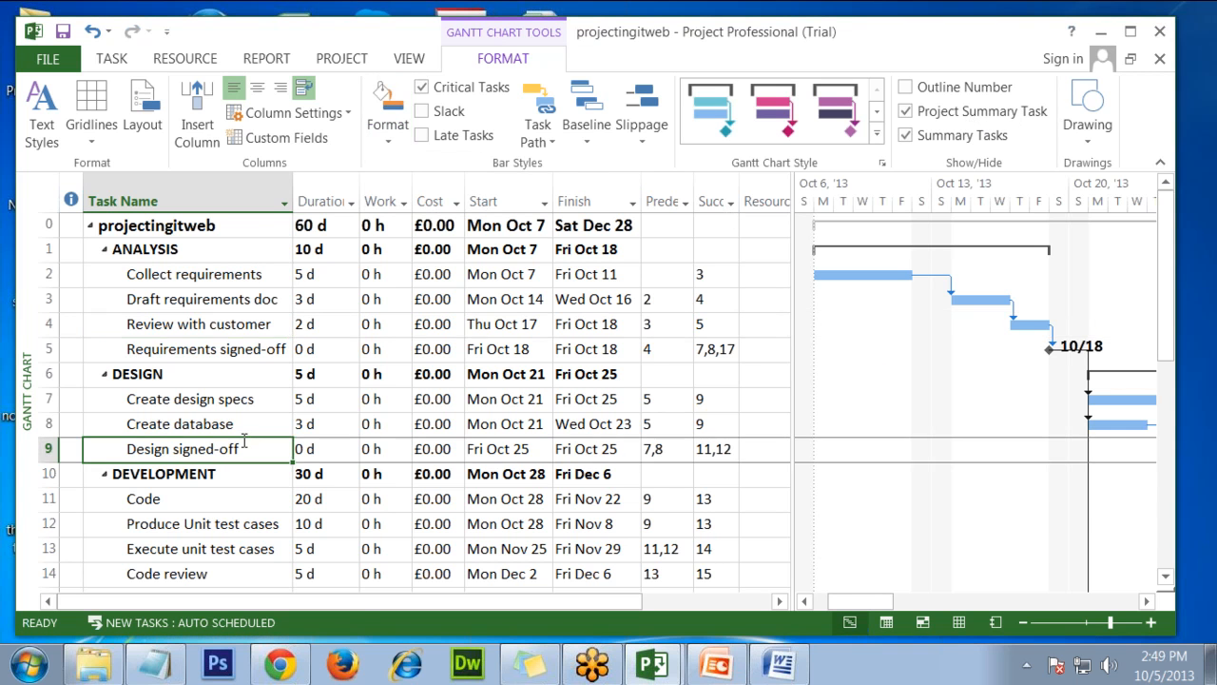
pyautogui.scroll(-8, 244, 440)
pyautogui.scroll(5, 244, 441)
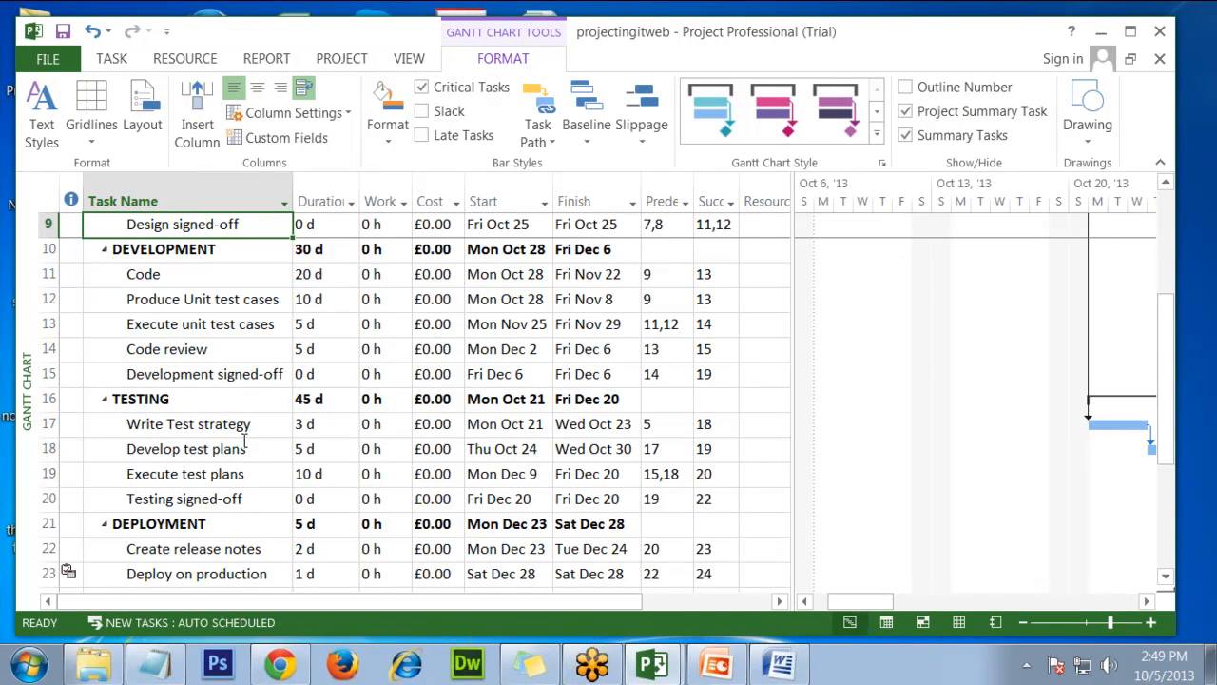
pyautogui.scroll(3, 245, 441)
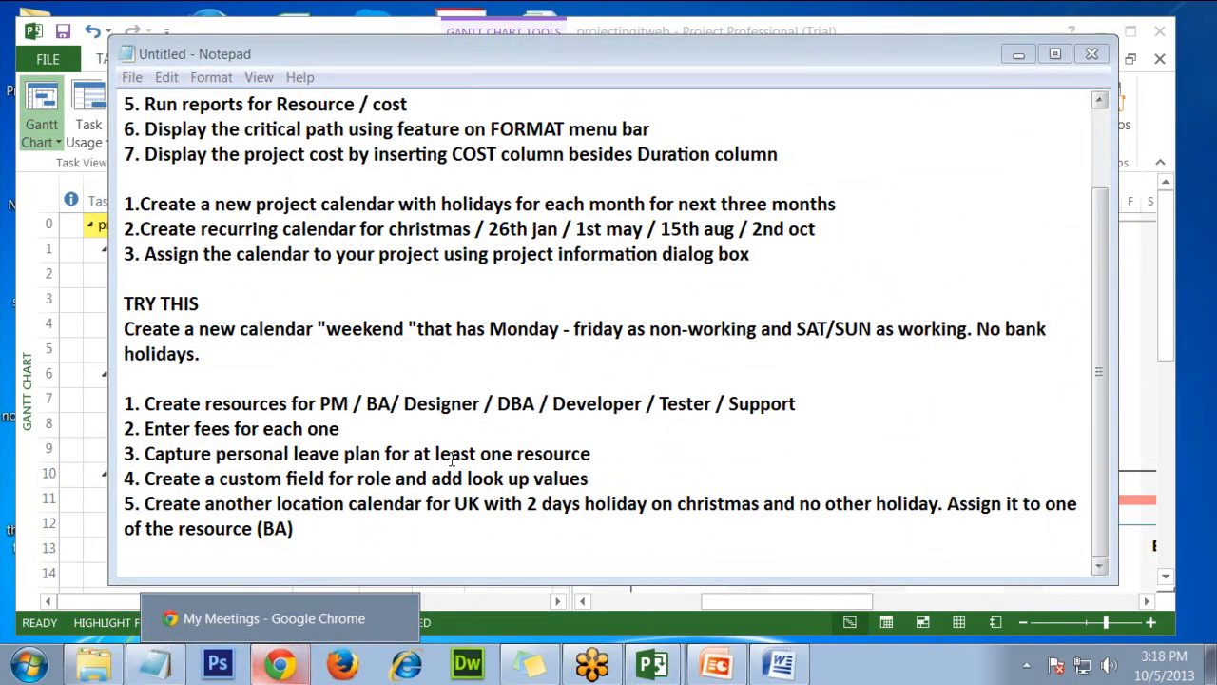
# Step: Switch to the projectingitweb project and widen its task table so the columns through Resource Names are fully shown
pyautogui.moveTo(665, 664)
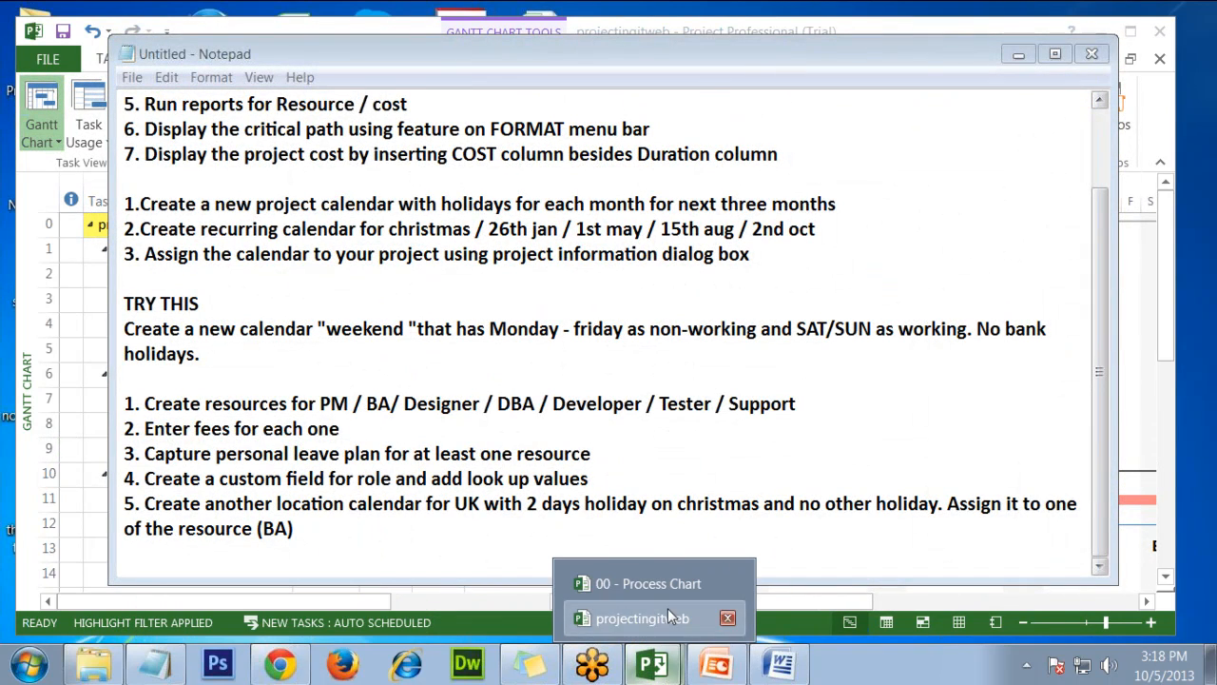
pyautogui.click(668, 613)
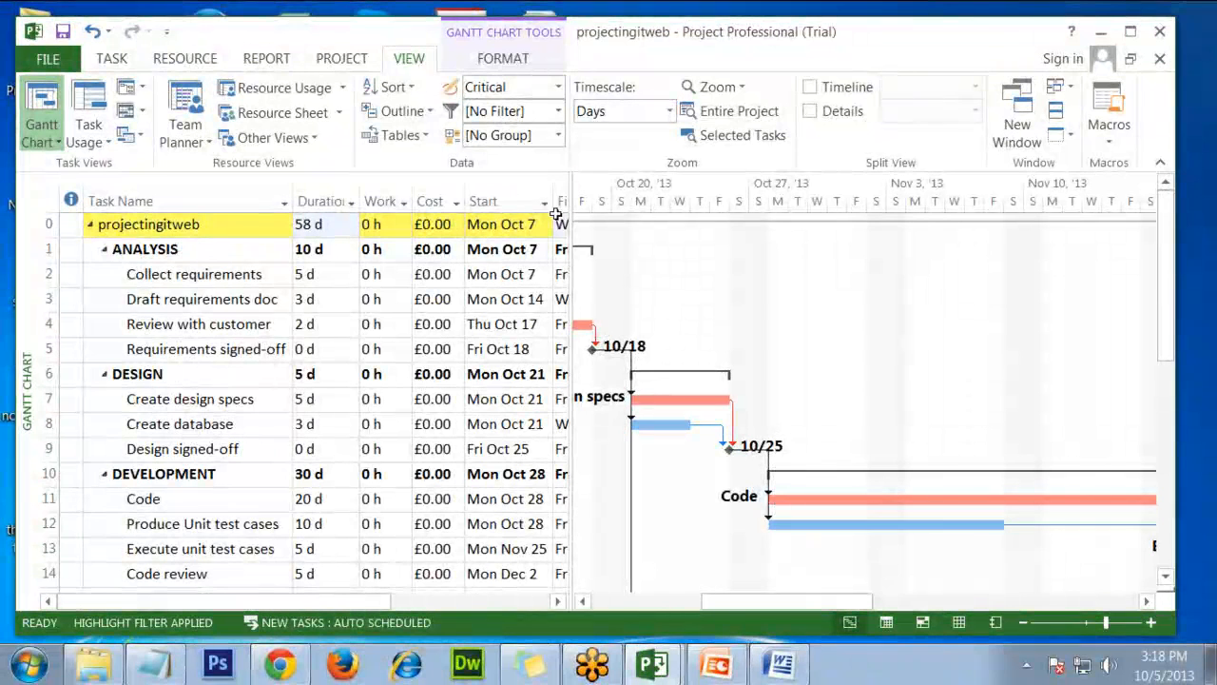
pyautogui.moveTo(571, 181); pyautogui.dragTo(1007, 180)
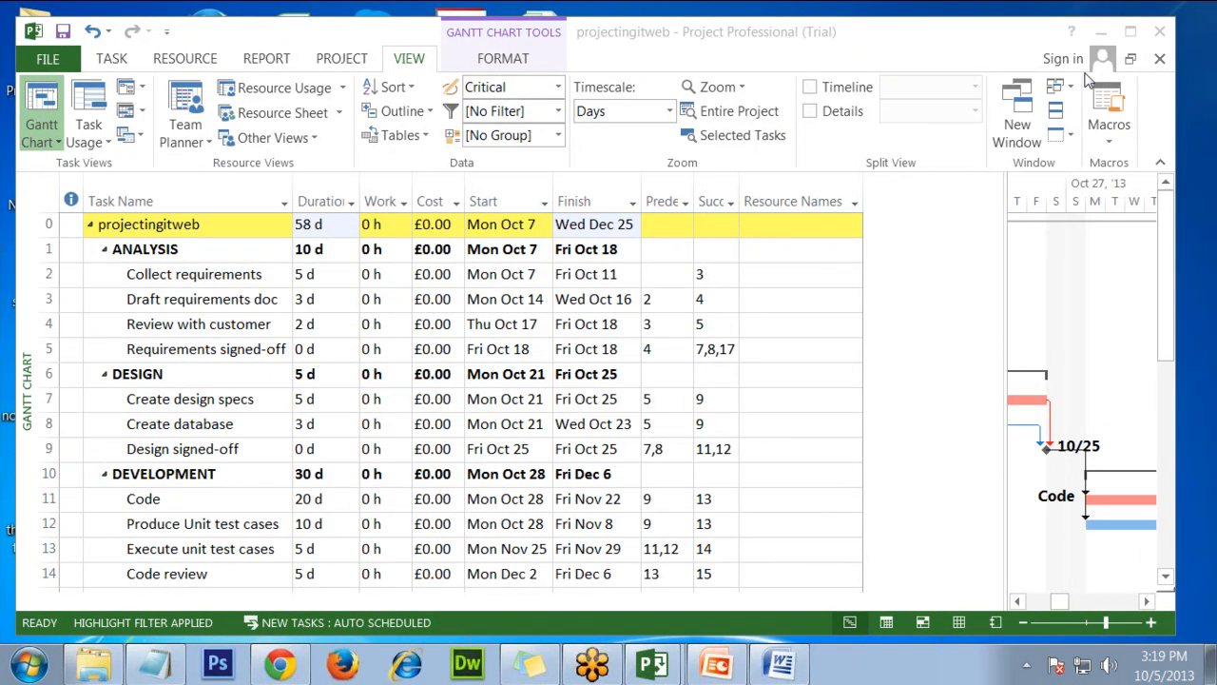
pyautogui.click(153, 274)
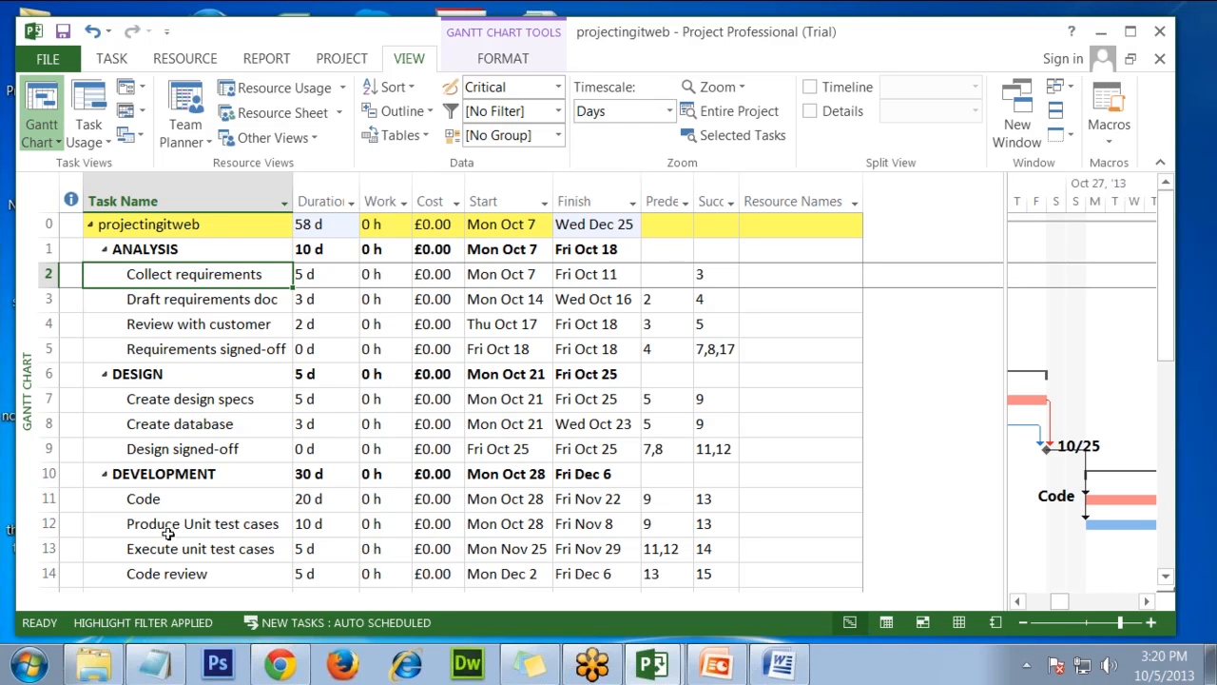
pyautogui.moveTo(1008, 183); pyautogui.dragTo(866, 200)
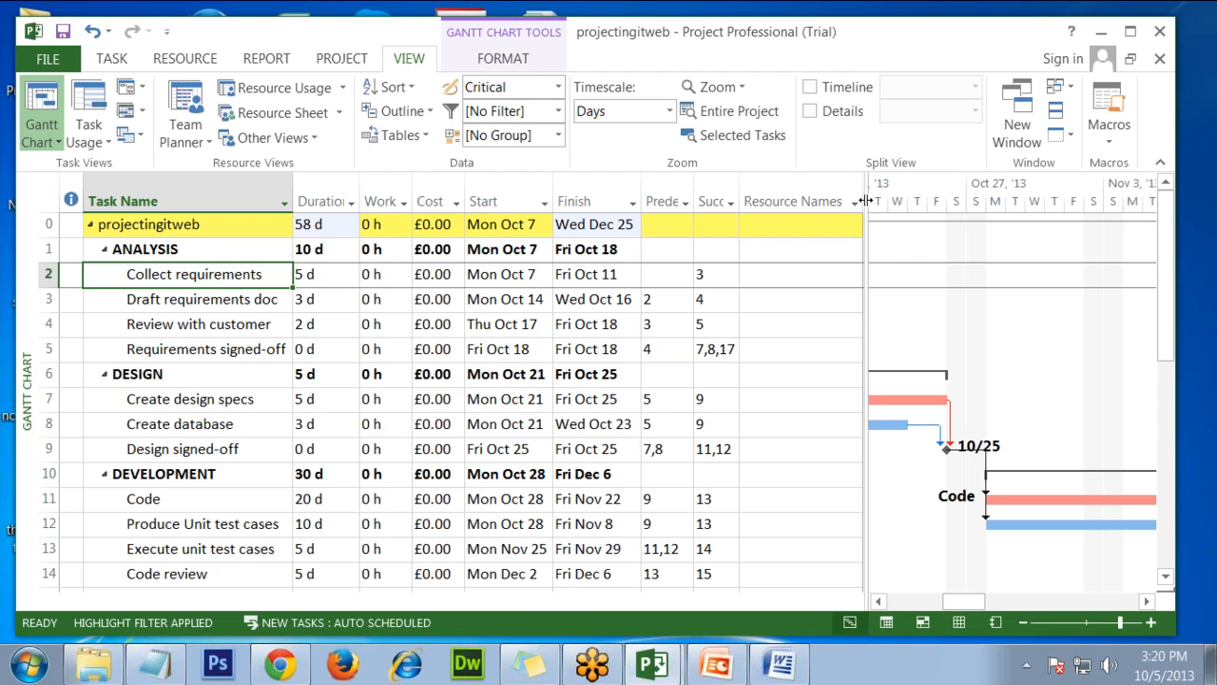
# Step: Widen the task table slightly and select the ANALYSIS tasks from Collect requirements through Requirements signed-off
pyautogui.click(251, 301)
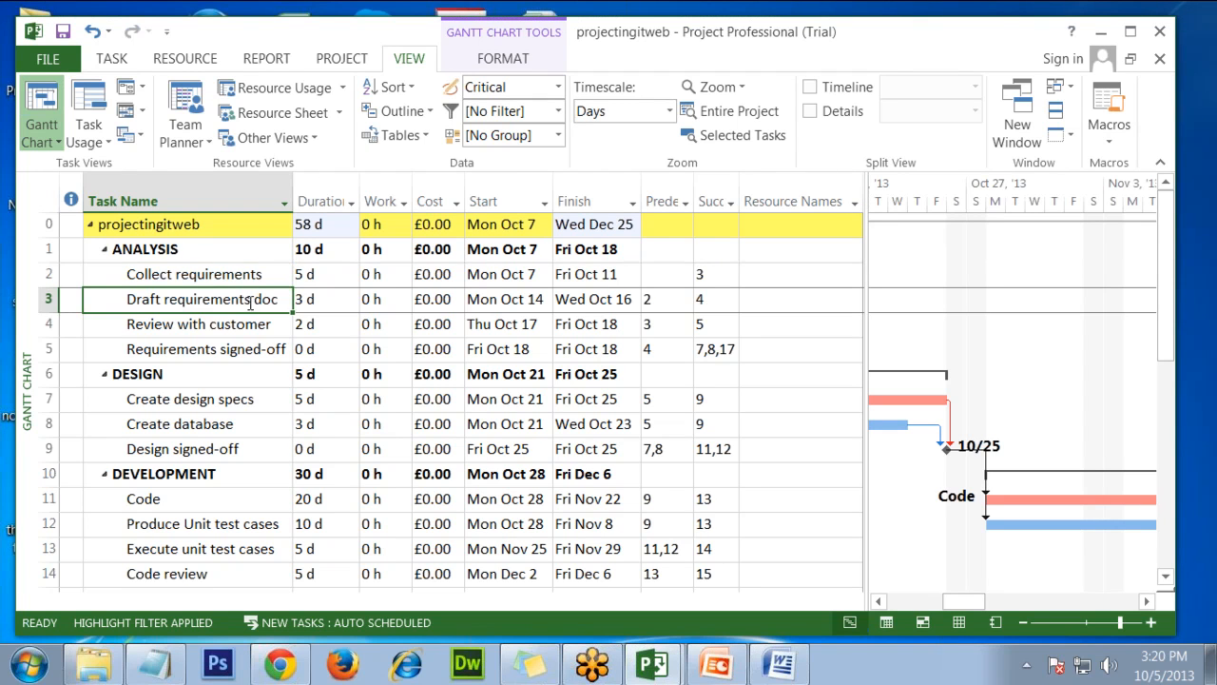
pyautogui.click(230, 273)
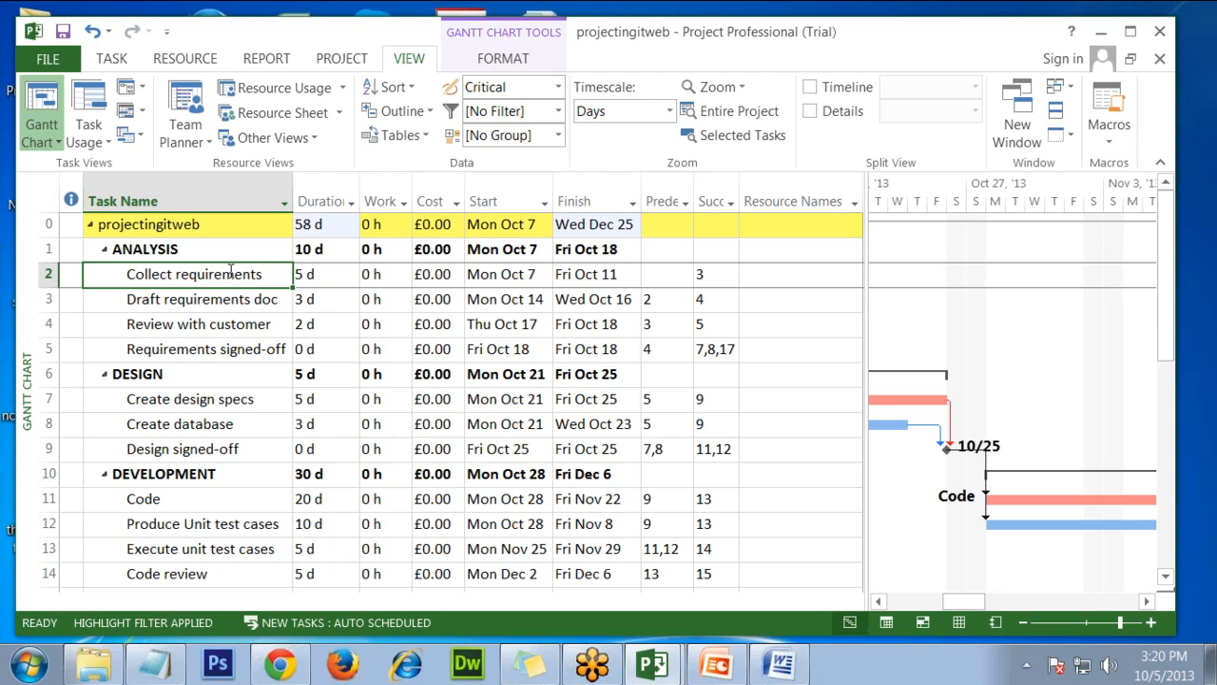
pyautogui.click(228, 344)
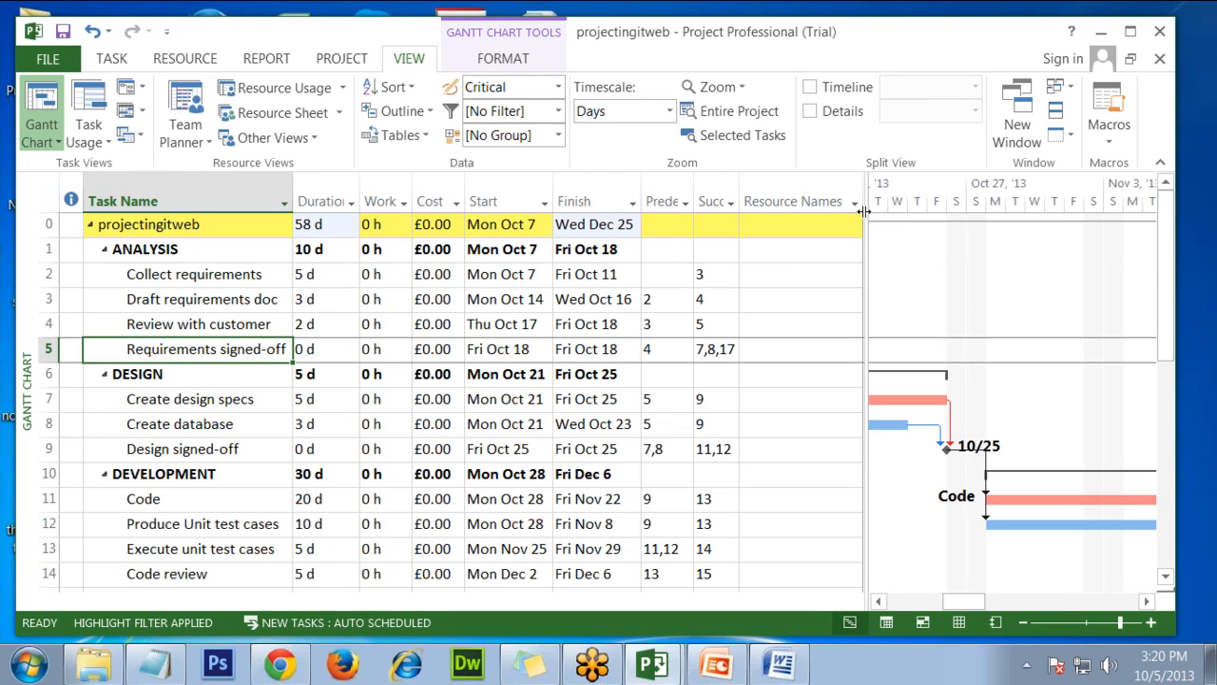
pyautogui.moveTo(864, 211); pyautogui.dragTo(889, 211)
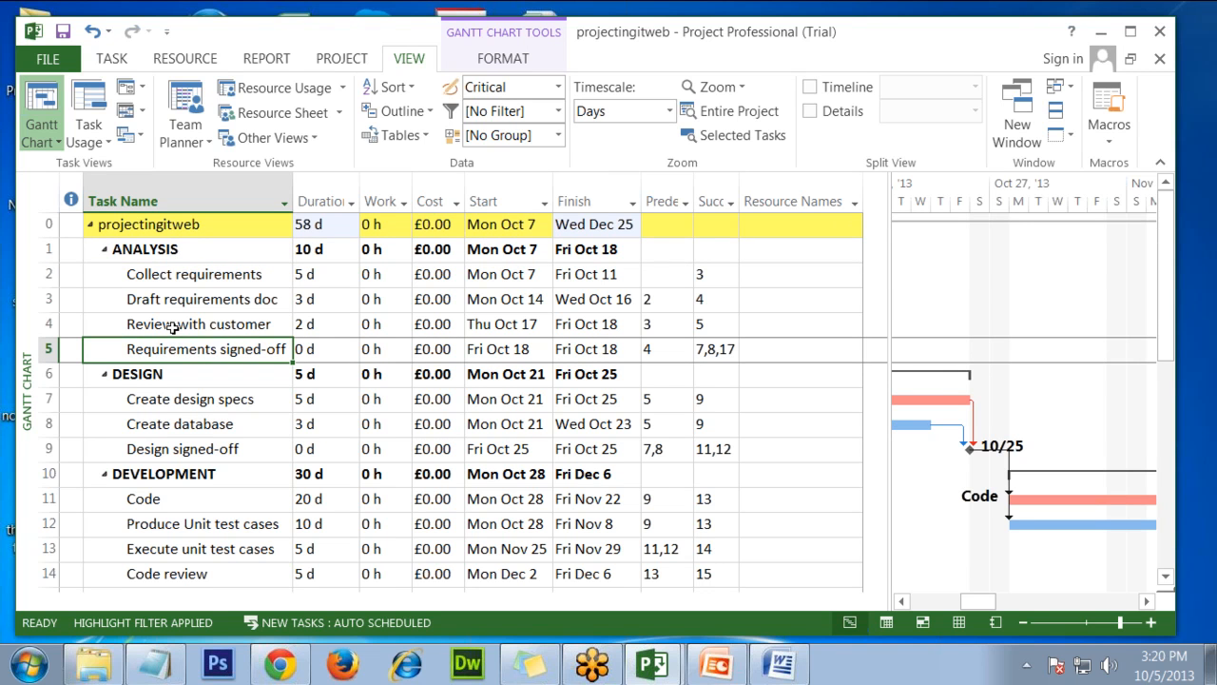
pyautogui.moveTo(231, 274); pyautogui.dragTo(226, 347)
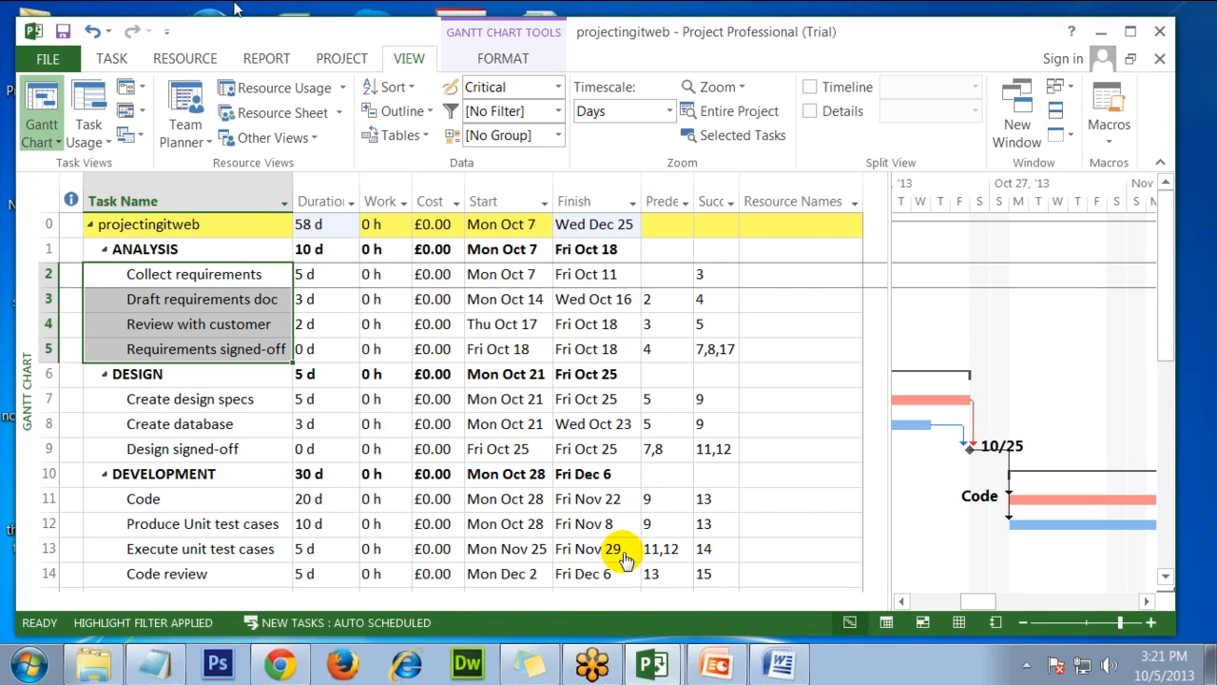
# Step: Assign the BA resource to the Collect requirements task
pyautogui.click(202, 59)
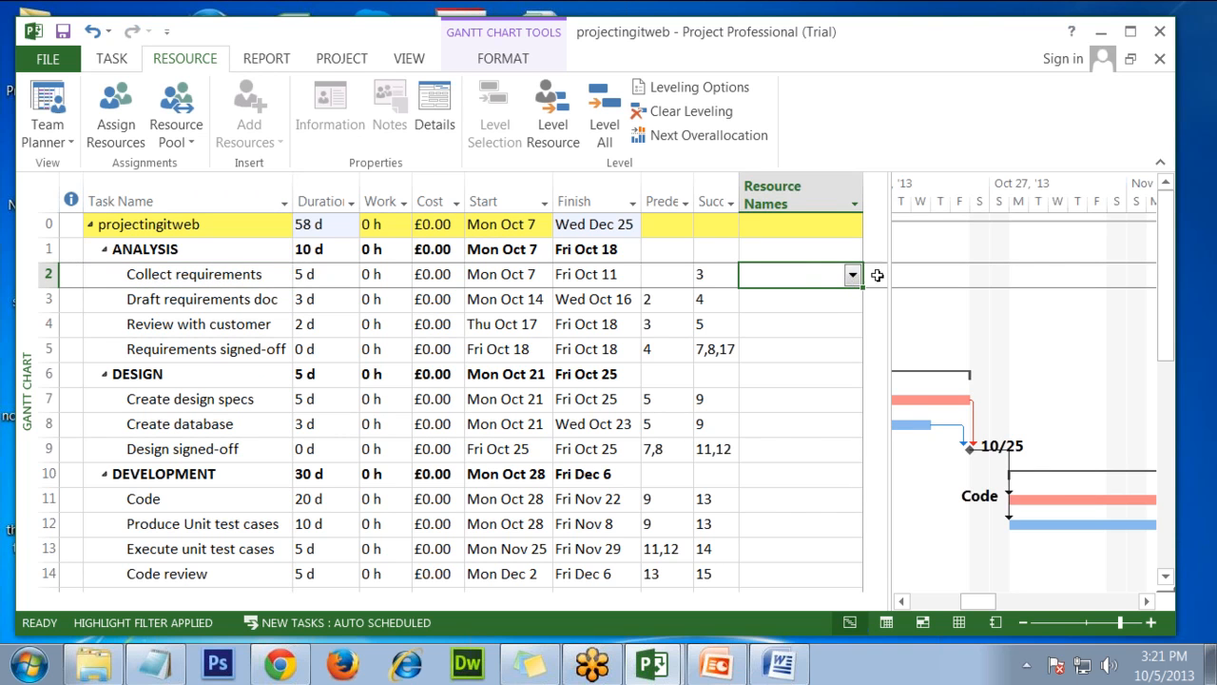
pyautogui.click(852, 275)
pyautogui.click(767, 299)
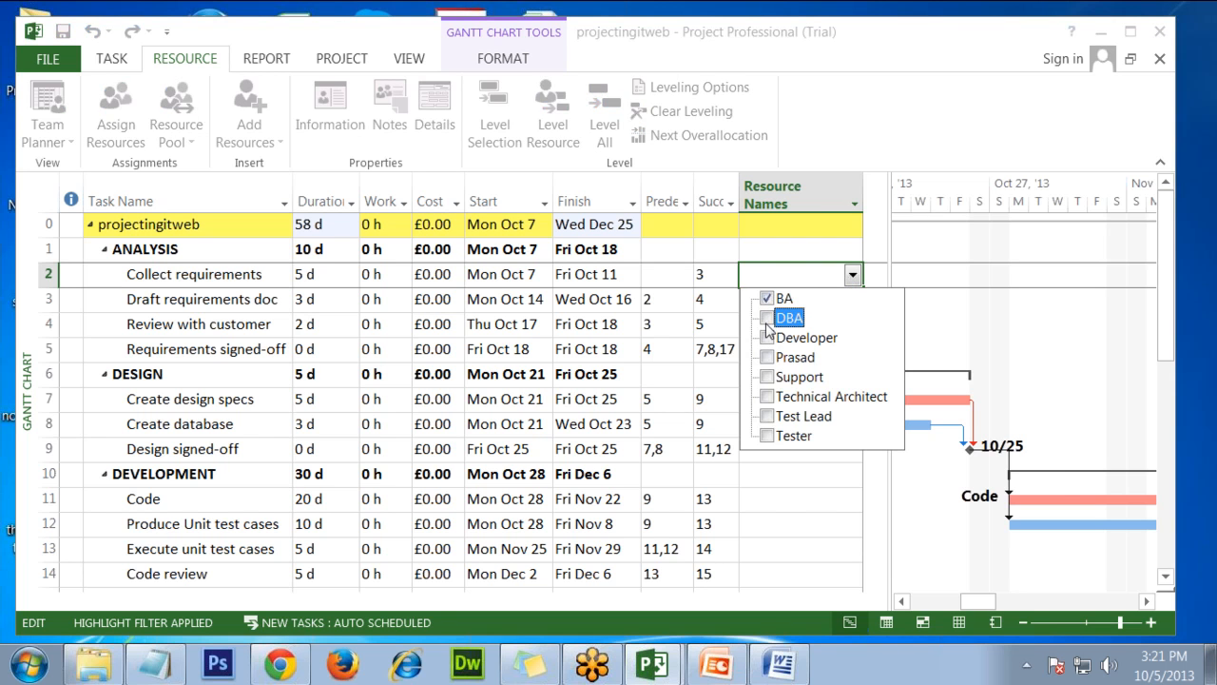
pyautogui.press('Return')
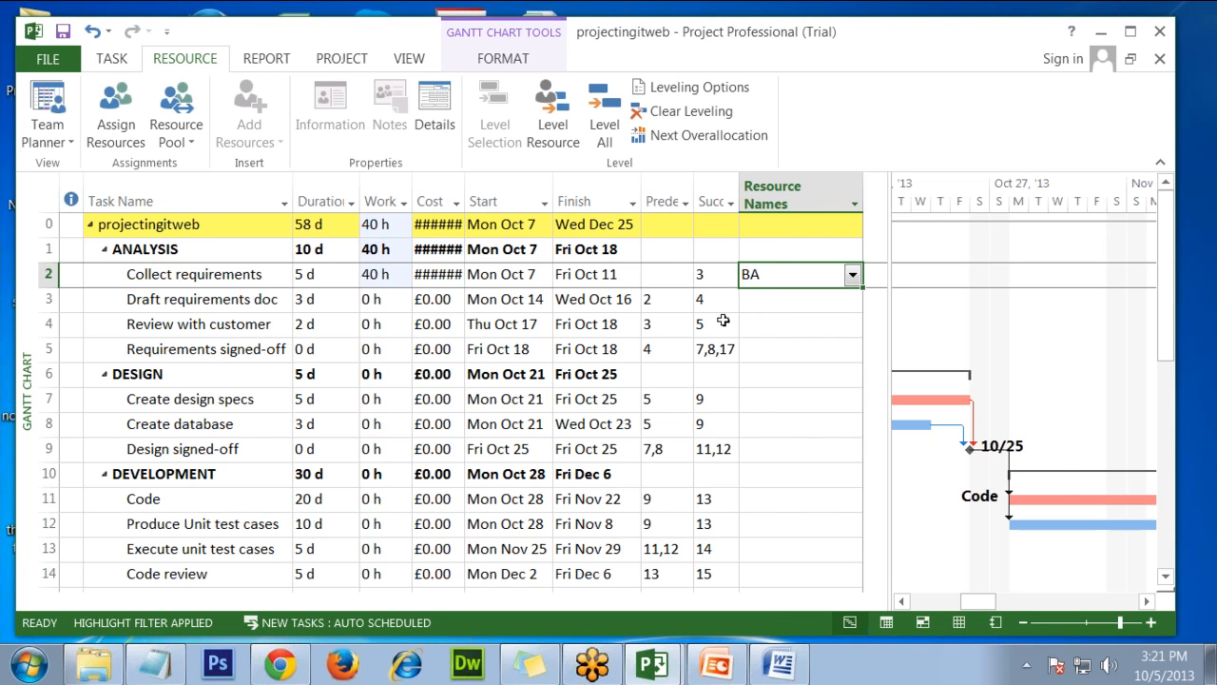
# Step: Widen the Cost column, and undo both that change and the BA assignment on Collect requirements
pyautogui.moveTo(464, 181); pyautogui.dragTo(506, 174)
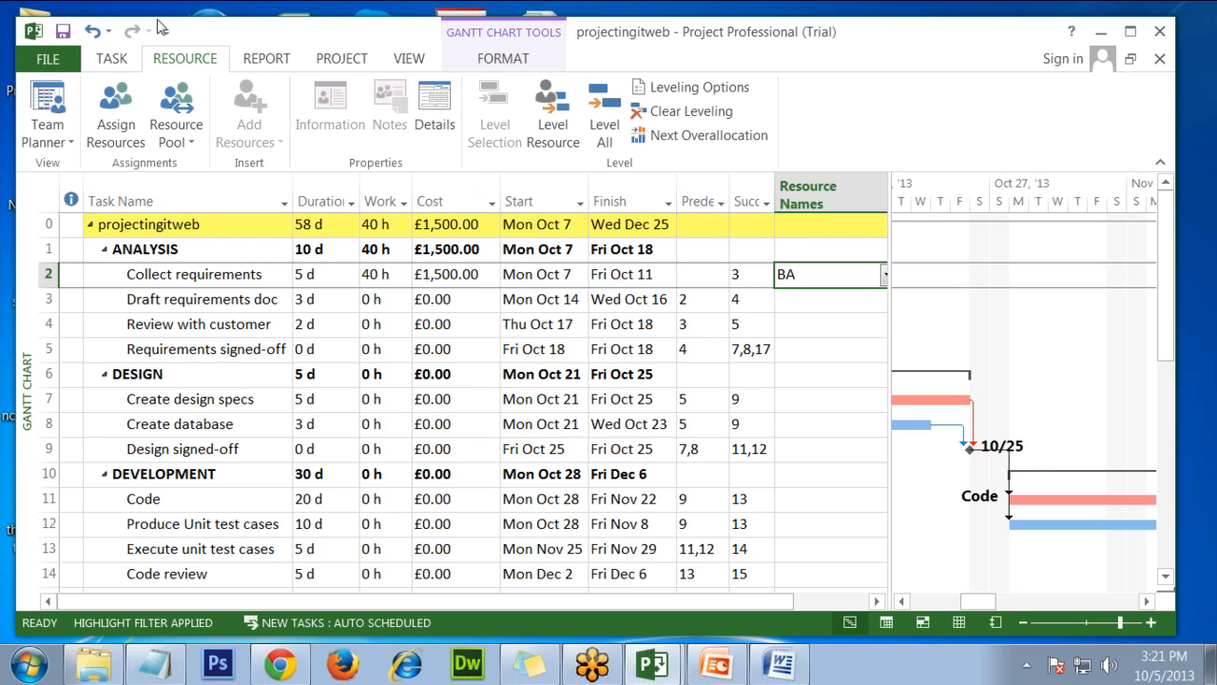
pyautogui.click(92, 32)
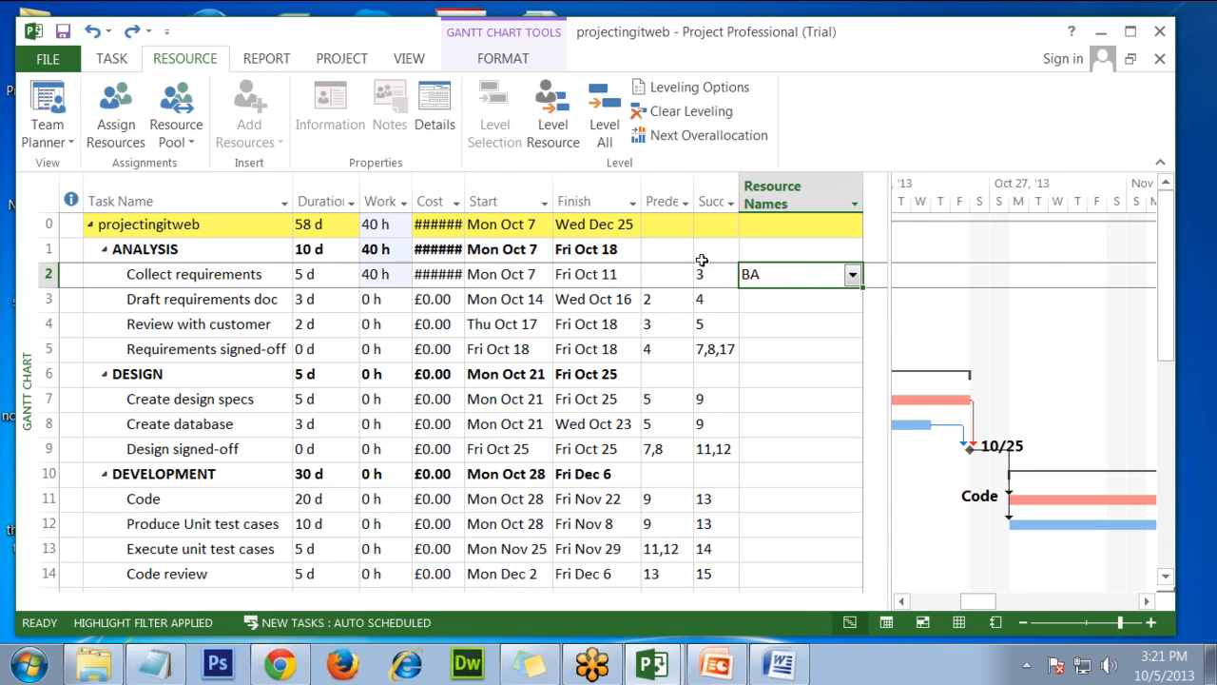
pyautogui.click(93, 31)
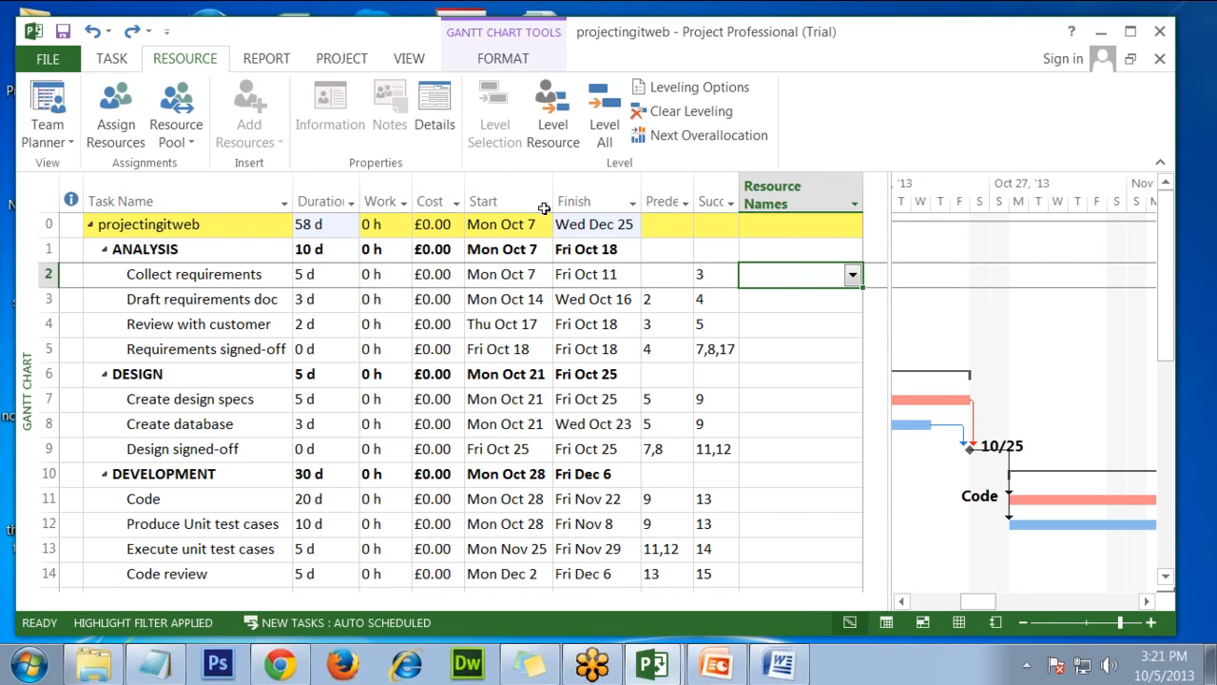
# Step: Widen the Cost column enough for larger amounts and review the Collect requirements row from Task Name through Finish
pyautogui.moveTo(464, 182); pyautogui.dragTo(492, 183)
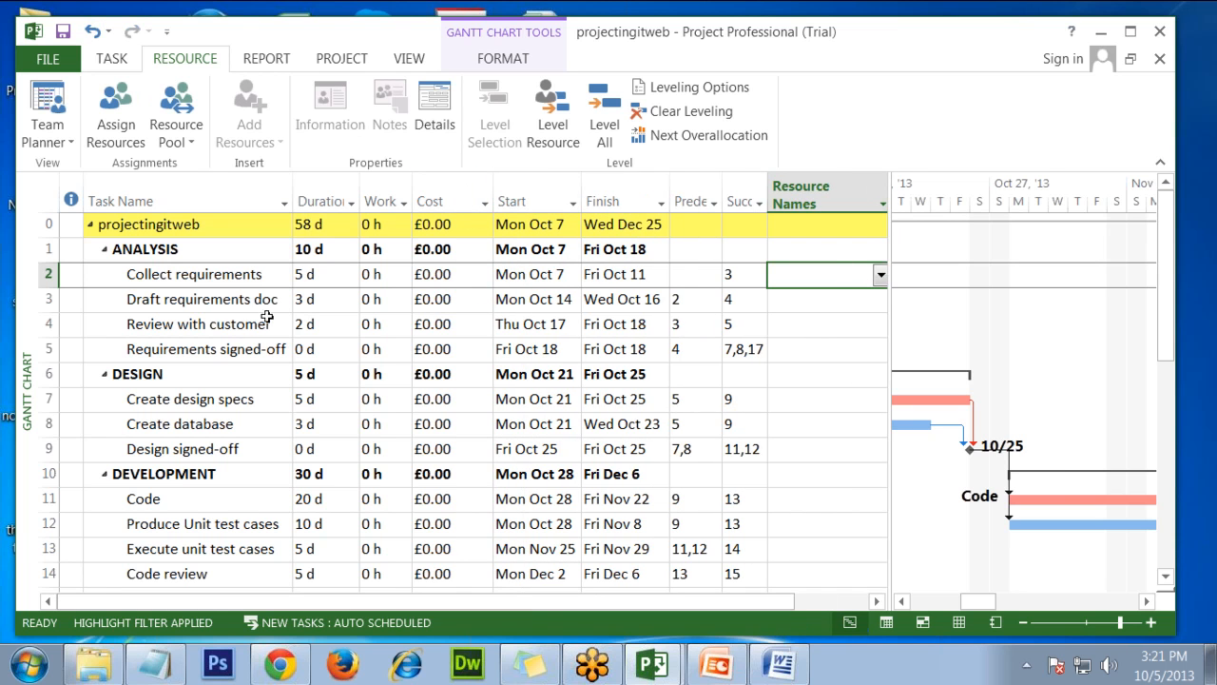
pyautogui.click(221, 278)
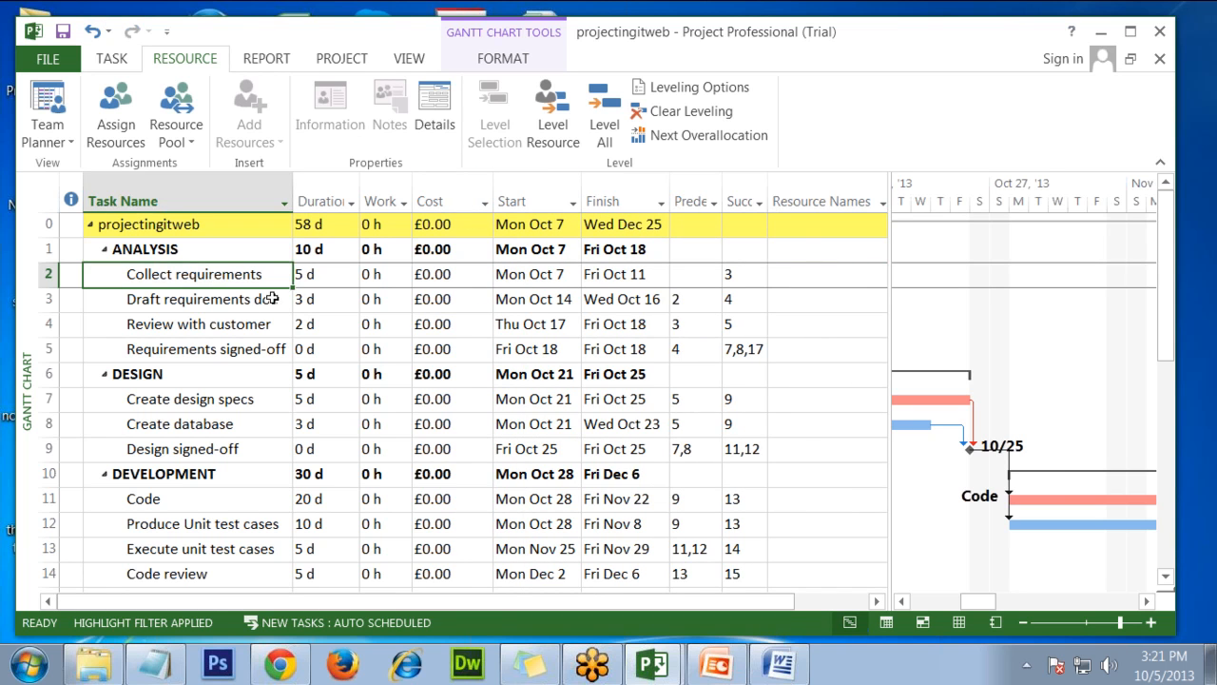
pyautogui.click(310, 276)
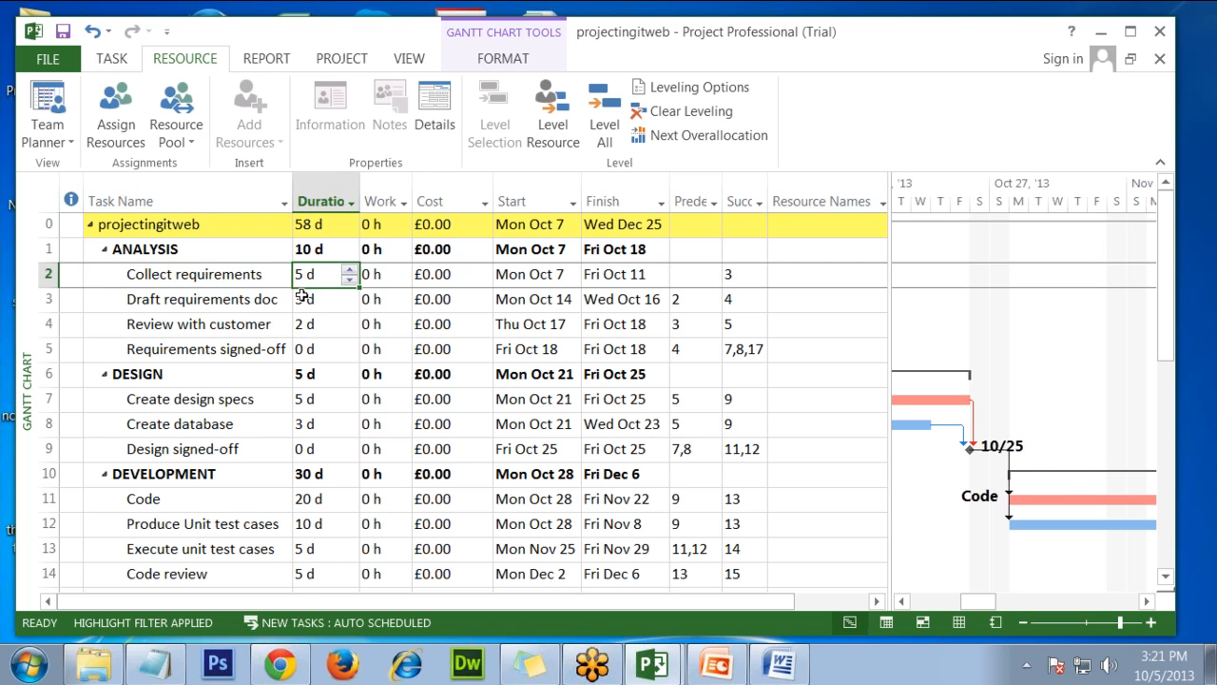
pyautogui.click(385, 276)
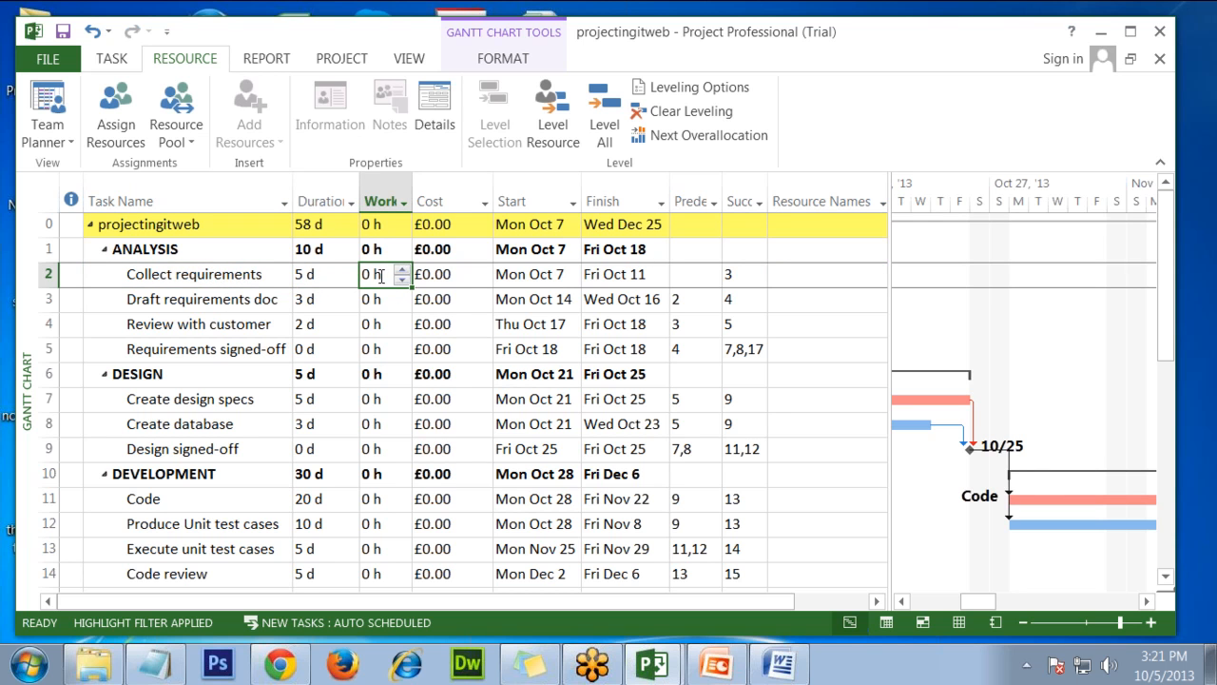
pyautogui.click(451, 277)
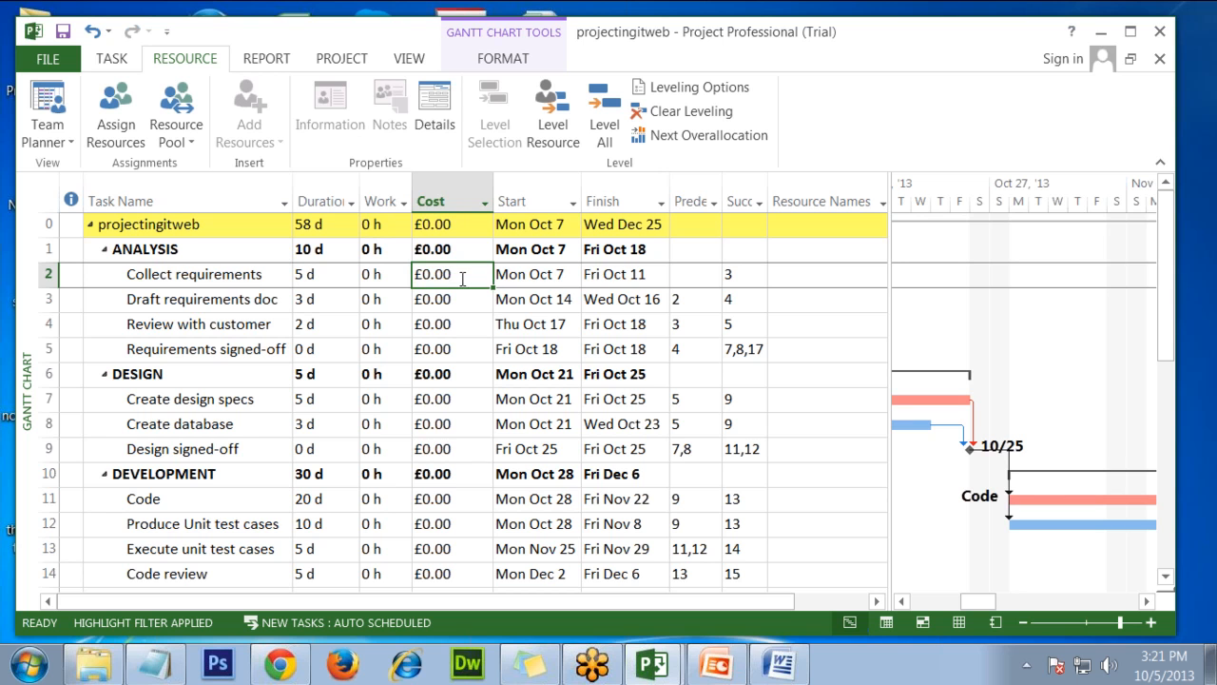
pyautogui.click(533, 281)
pyautogui.click(643, 283)
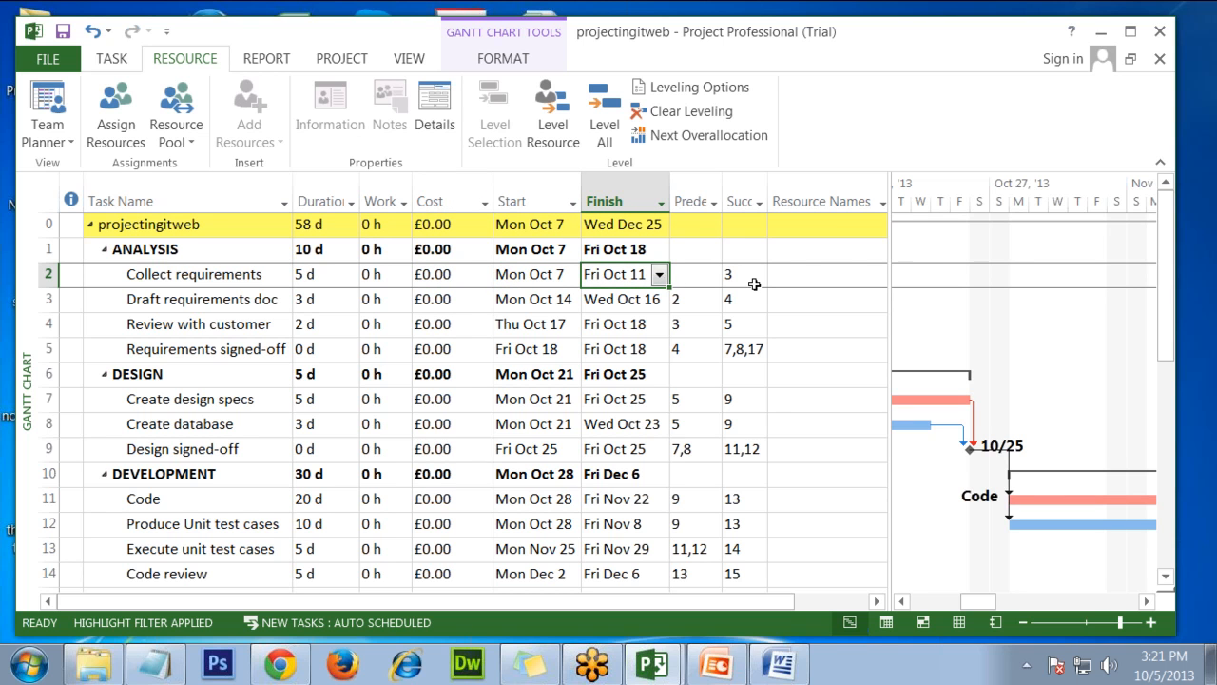
# Step: Hide the Successors column from the task table and widen the Predecessors column slightly
pyautogui.click(746, 201)
pyautogui.rightClick(745, 191)
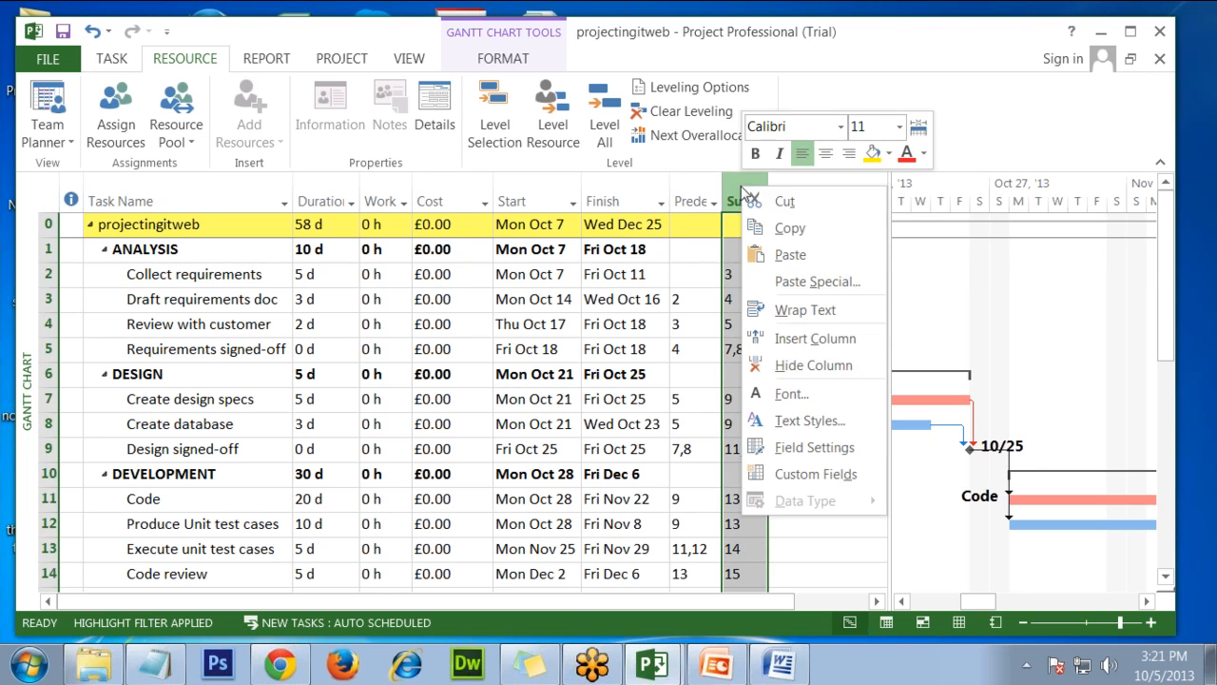
pyautogui.click(782, 365)
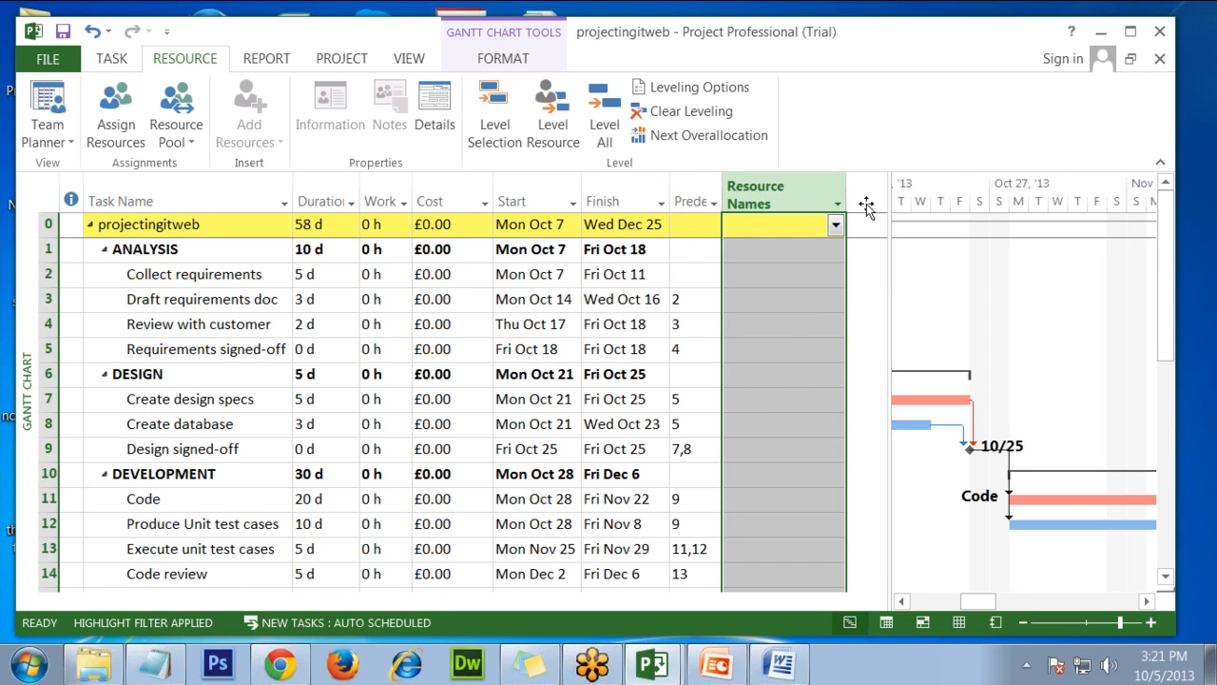
pyautogui.moveTo(722, 180); pyautogui.dragTo(730, 180)
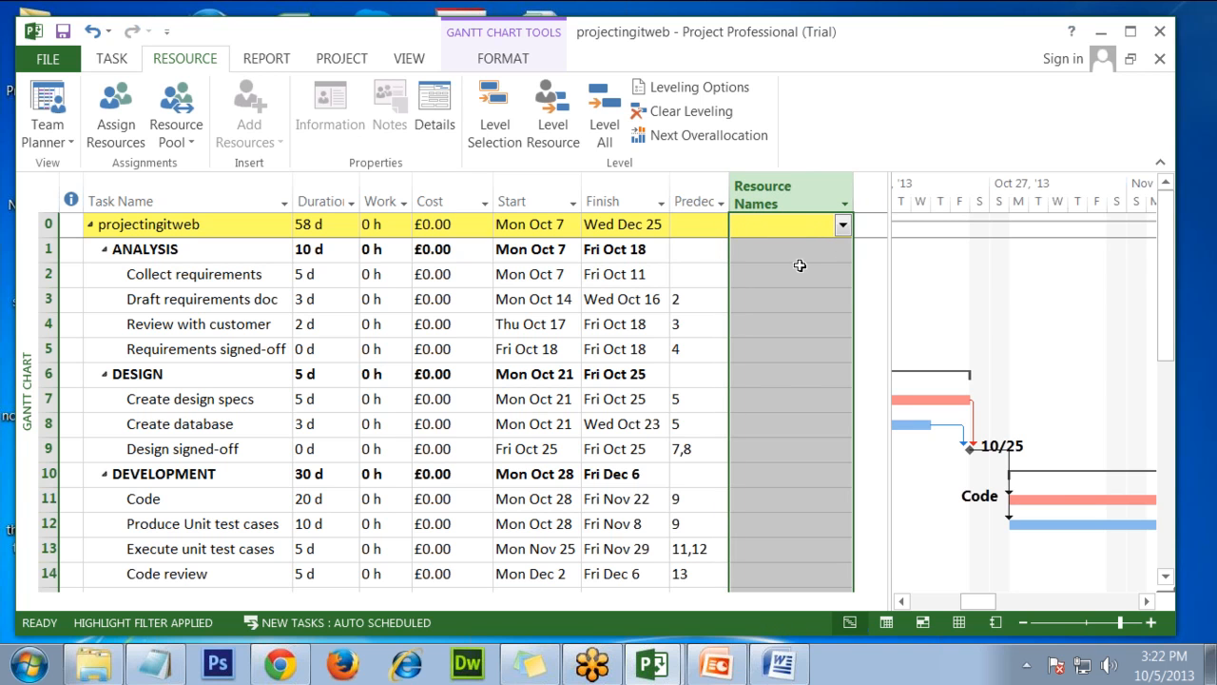
# Step: Assign the BA resource to the Collect requirements task
pyautogui.click(799, 268)
pyautogui.click(842, 275)
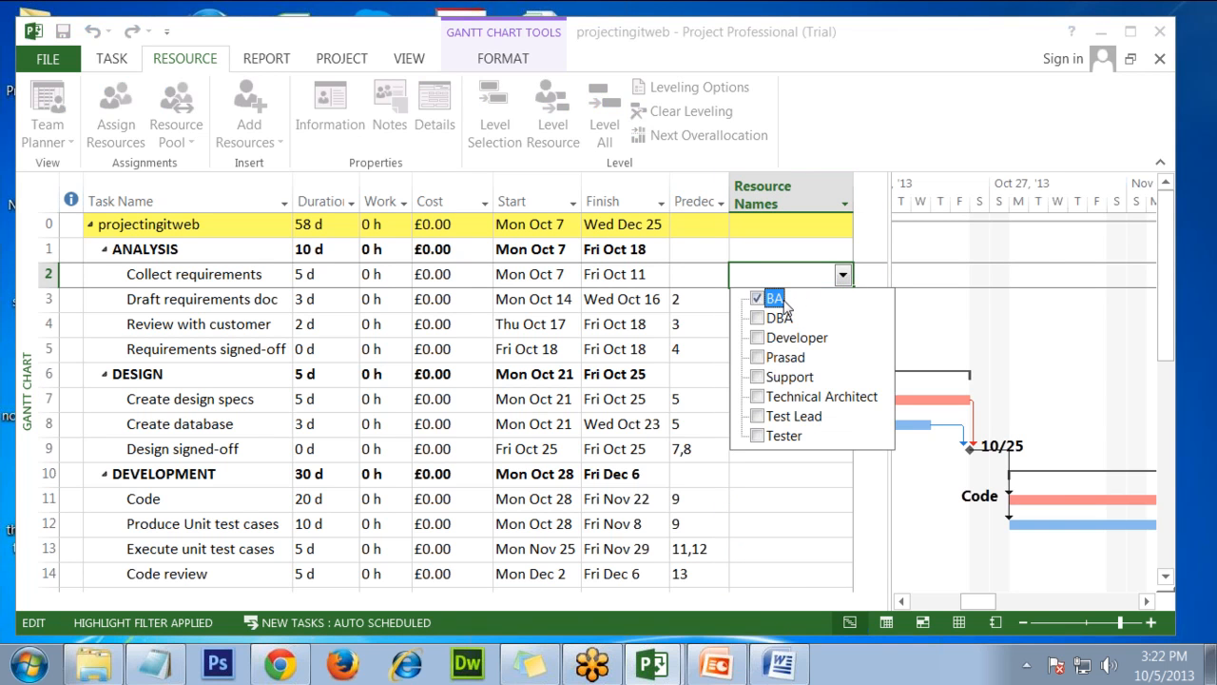
pyautogui.press('Return')
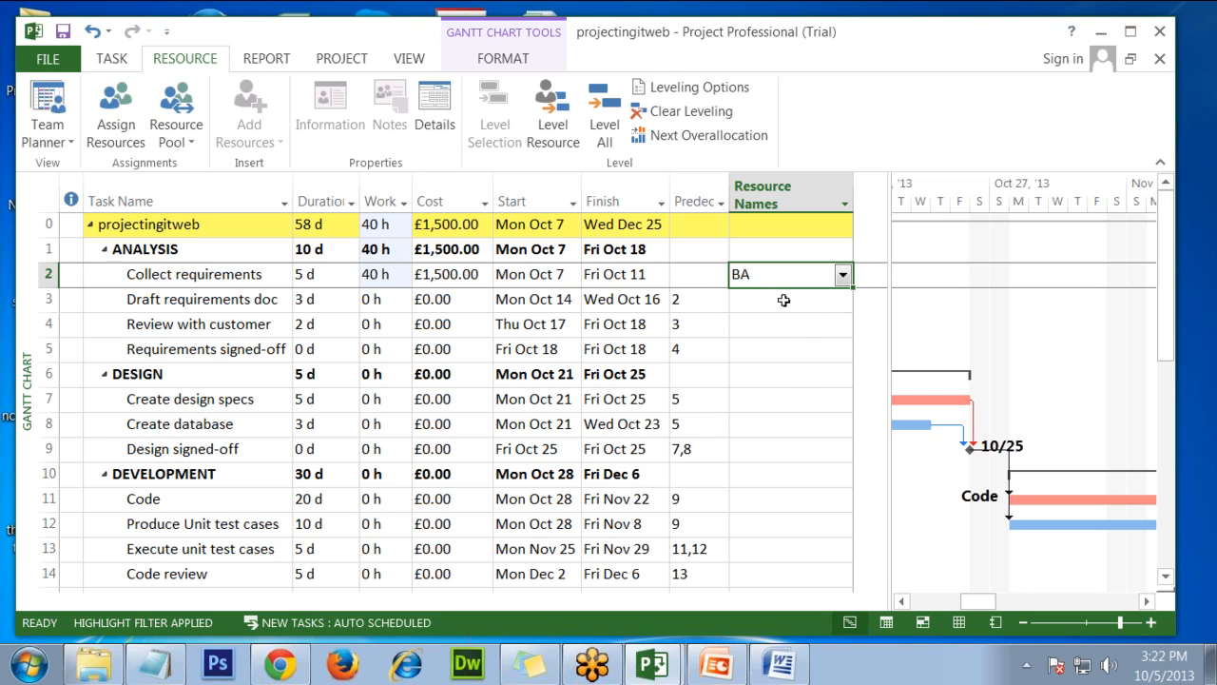
# Step: Examine how the assigned resource relates to the work, cost, start and finish values of the Collect requirements task
pyautogui.click(397, 275)
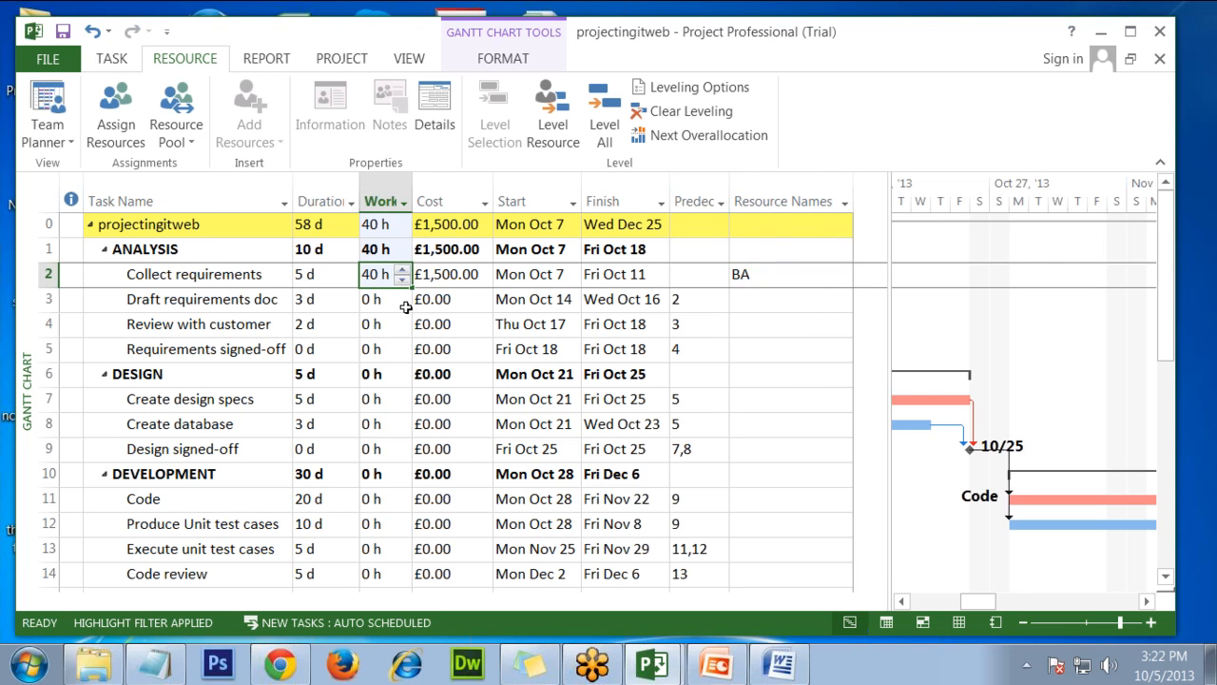
pyautogui.click(446, 279)
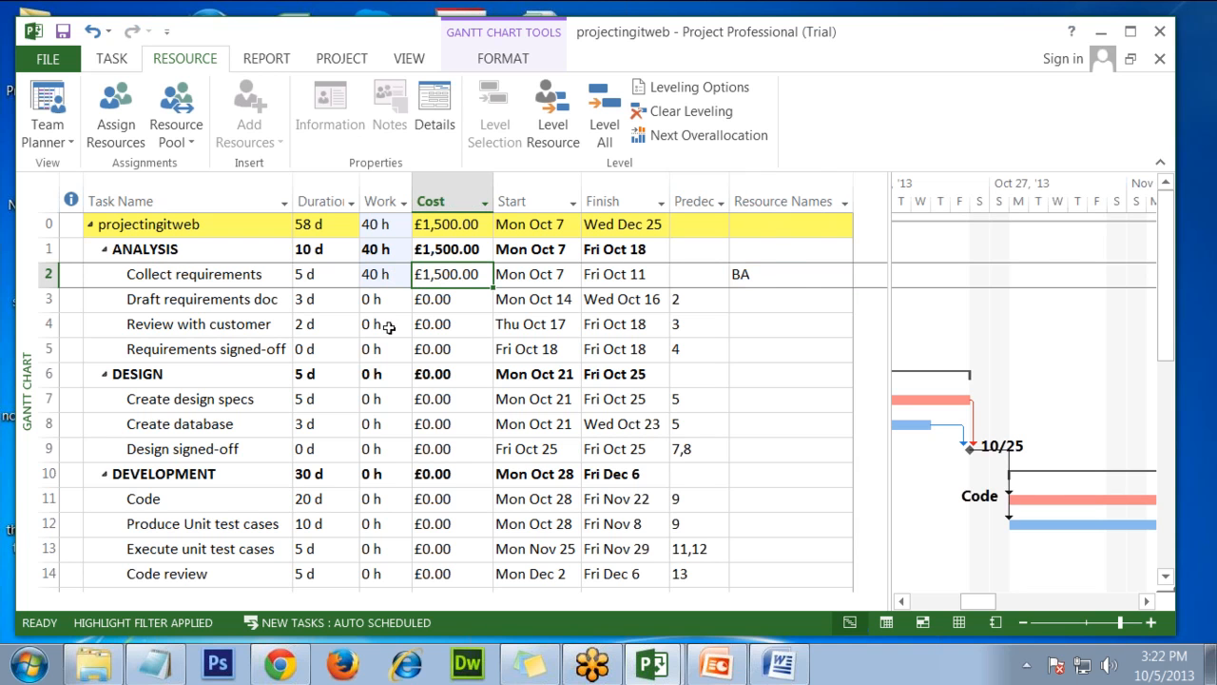
pyautogui.click(771, 273)
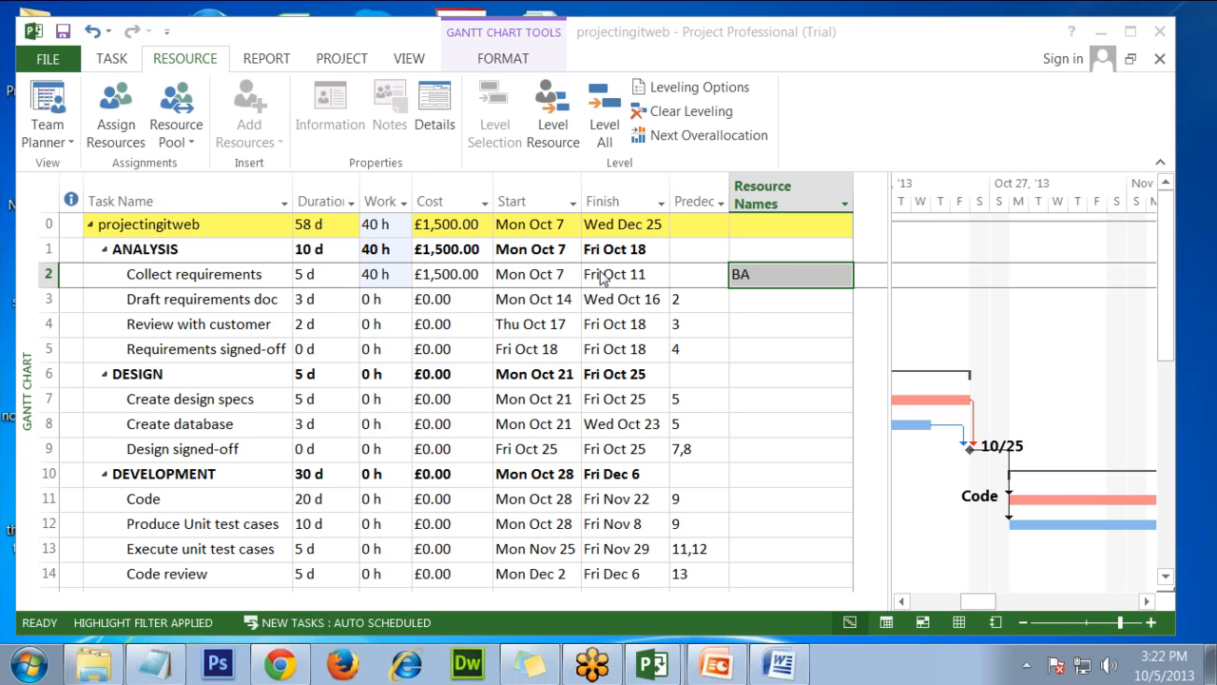
pyautogui.click(676, 353)
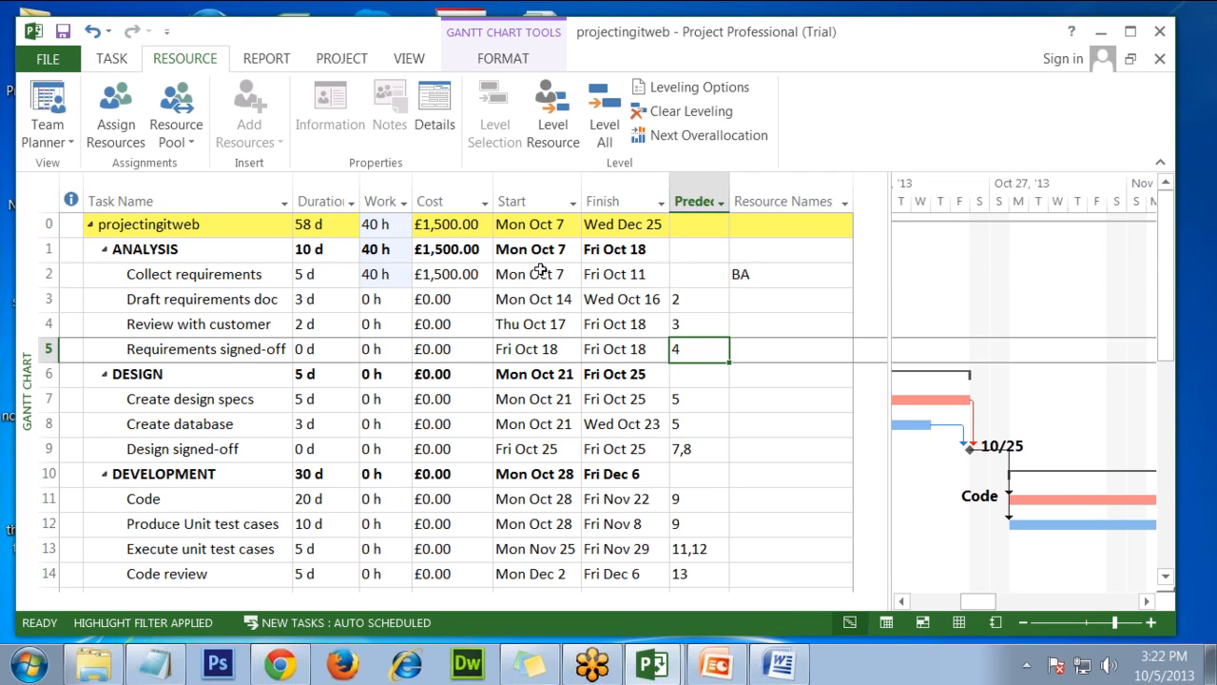
pyautogui.click(534, 274)
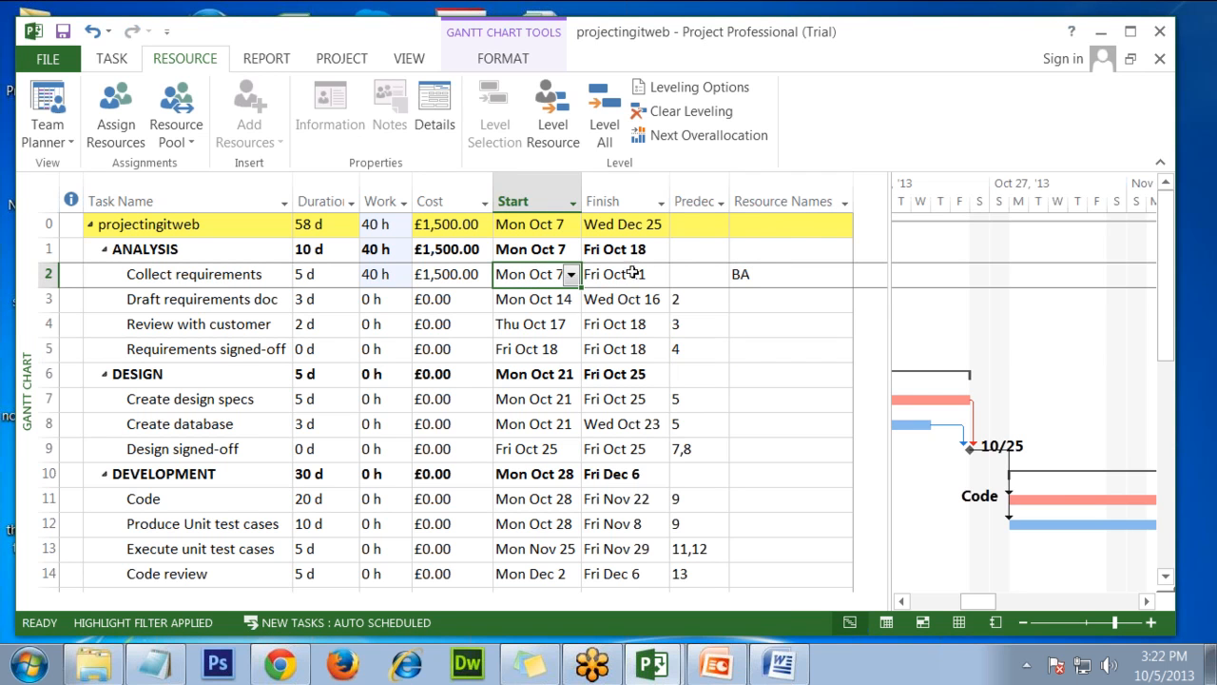
pyautogui.click(760, 269)
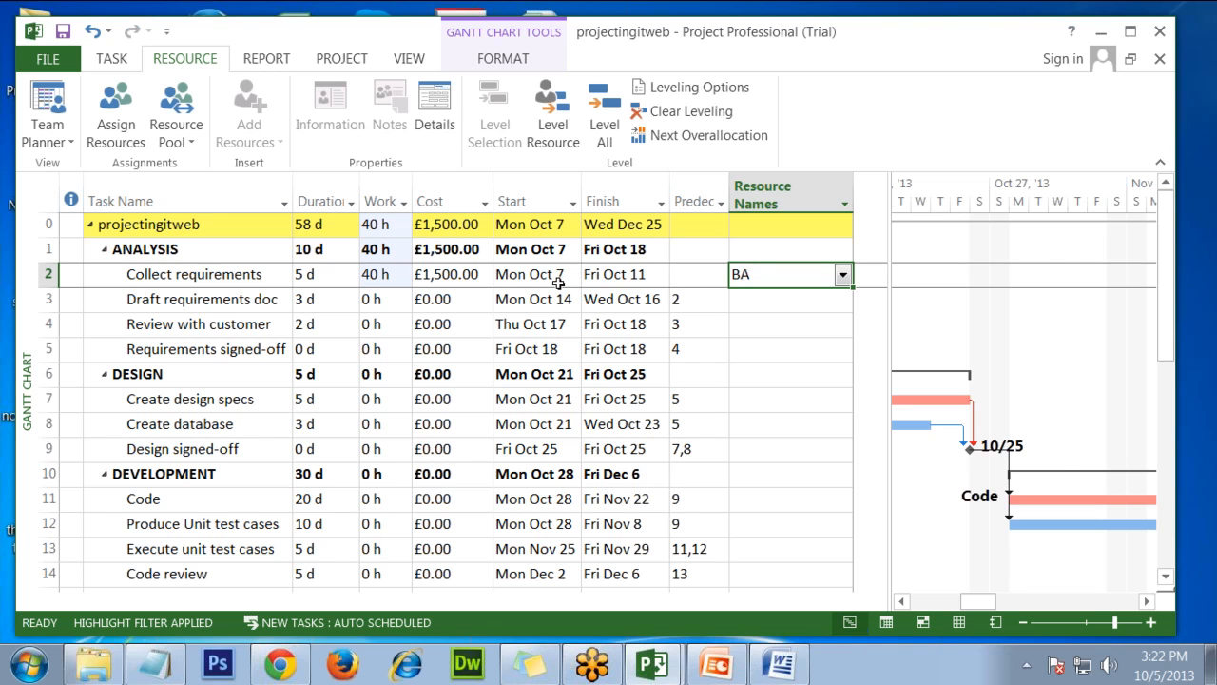
pyautogui.moveTo(557, 274); pyautogui.dragTo(626, 287)
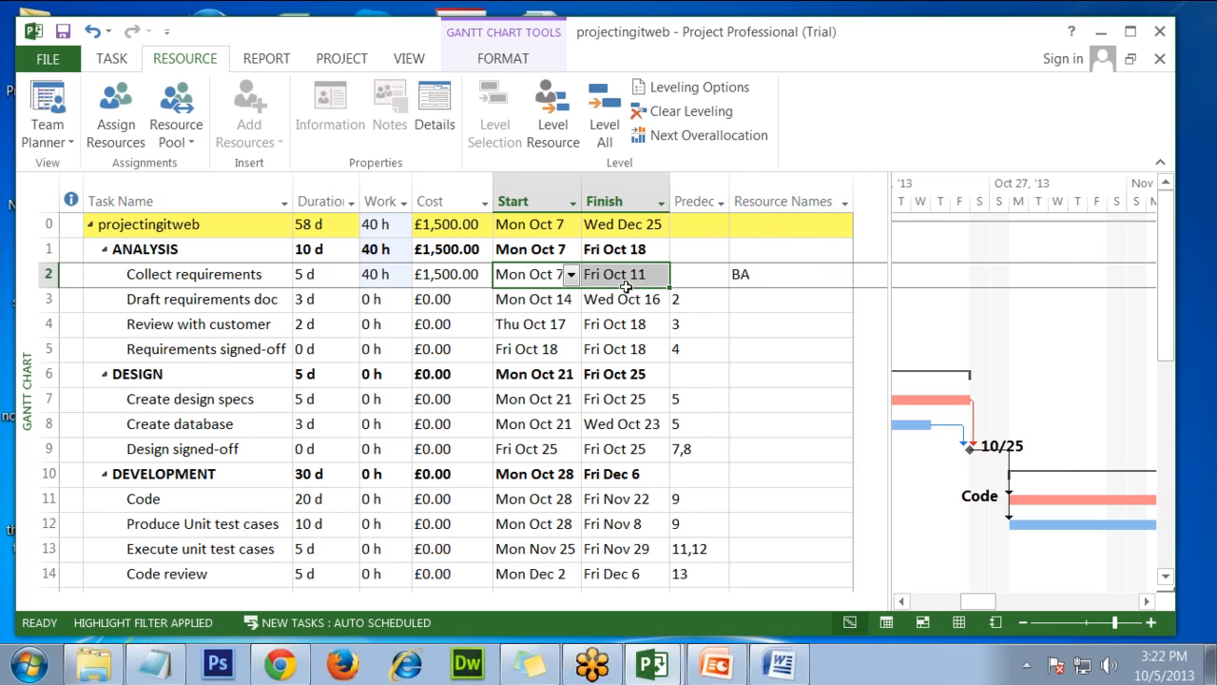
pyautogui.click(799, 274)
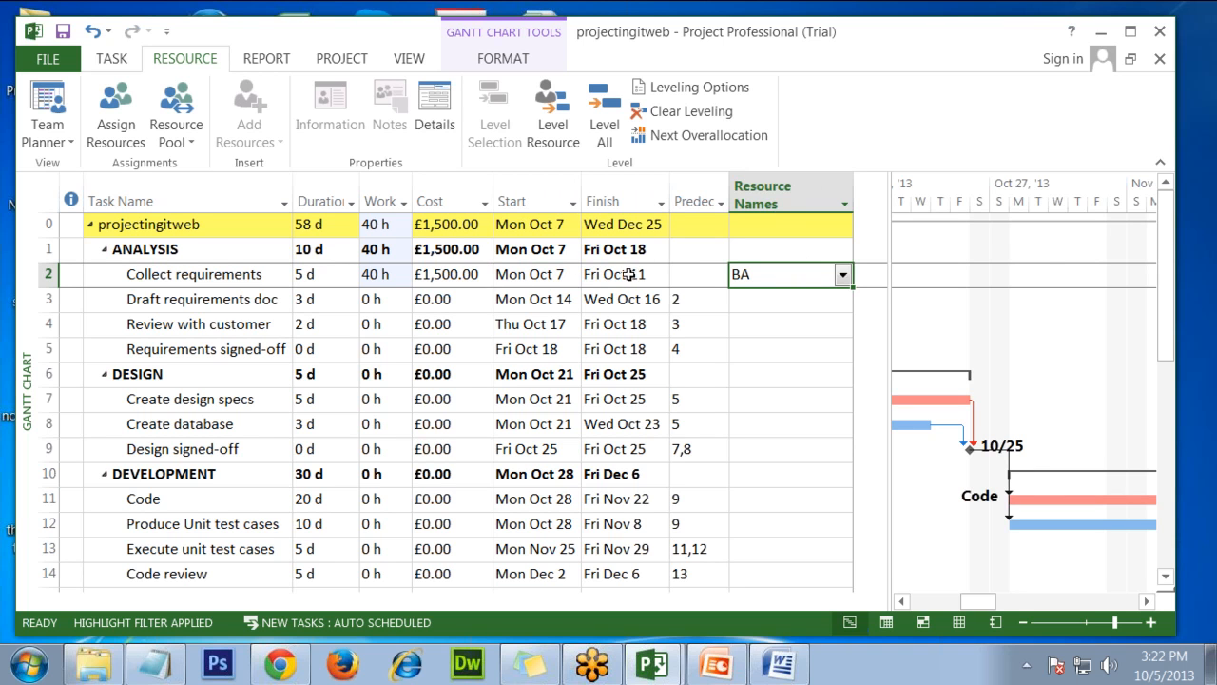
pyautogui.click(479, 273)
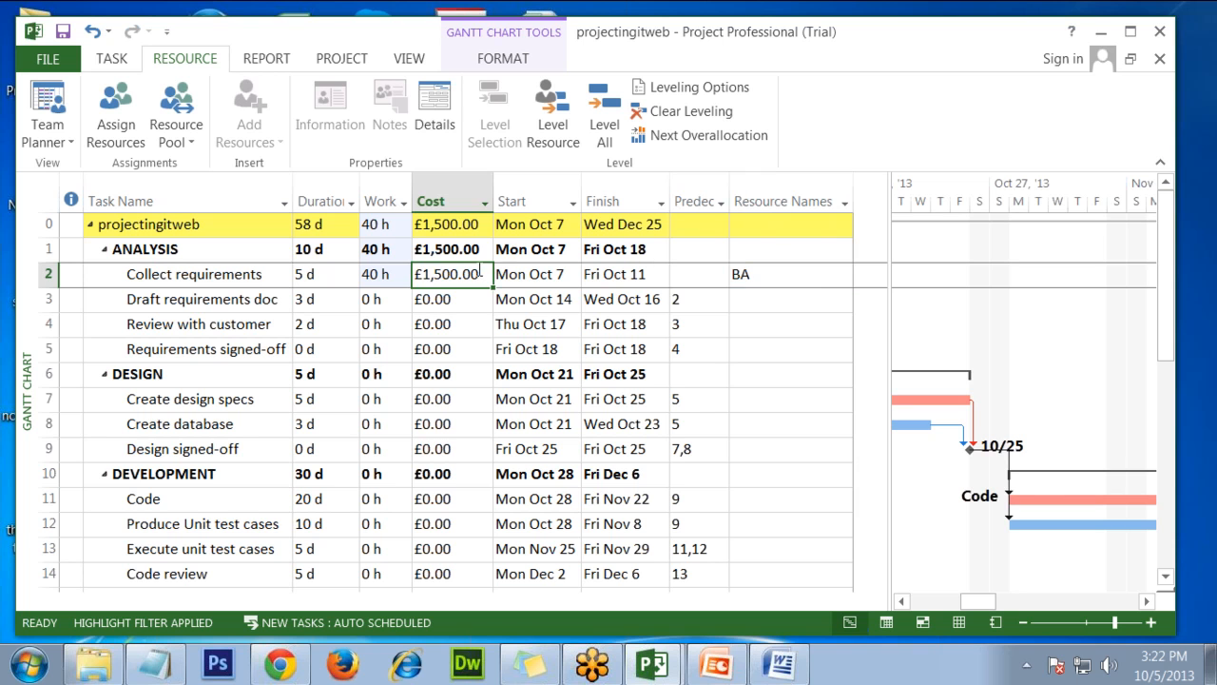
pyautogui.click(766, 273)
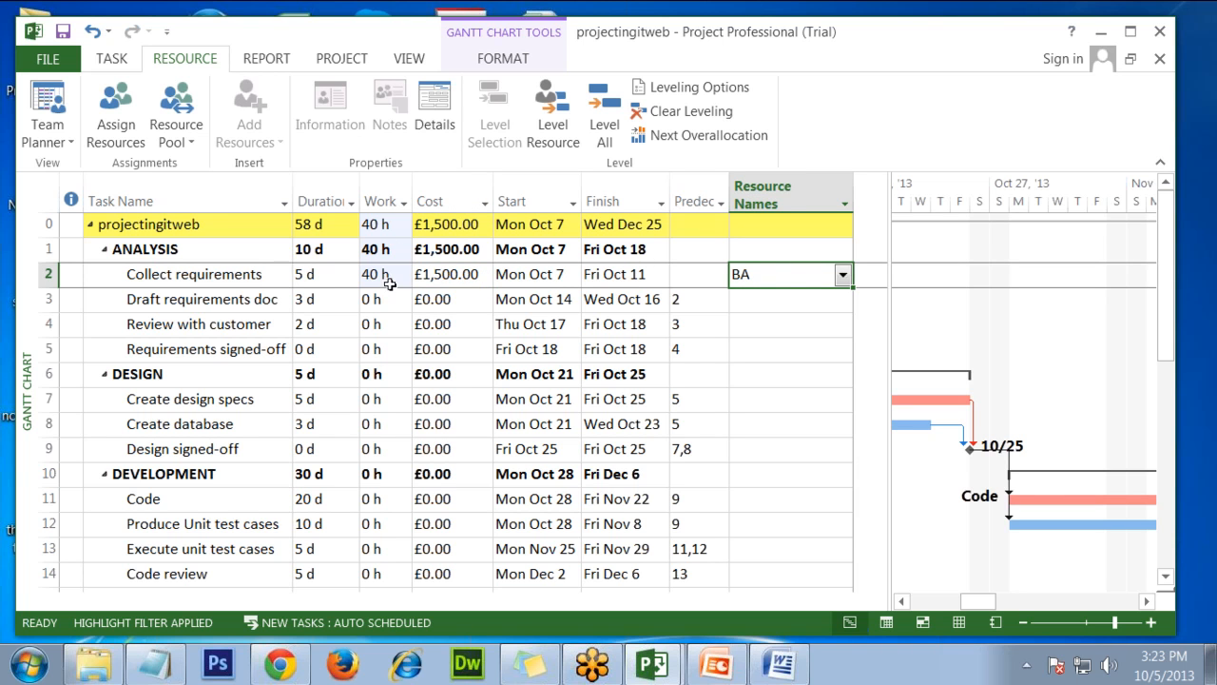
pyautogui.click(363, 274)
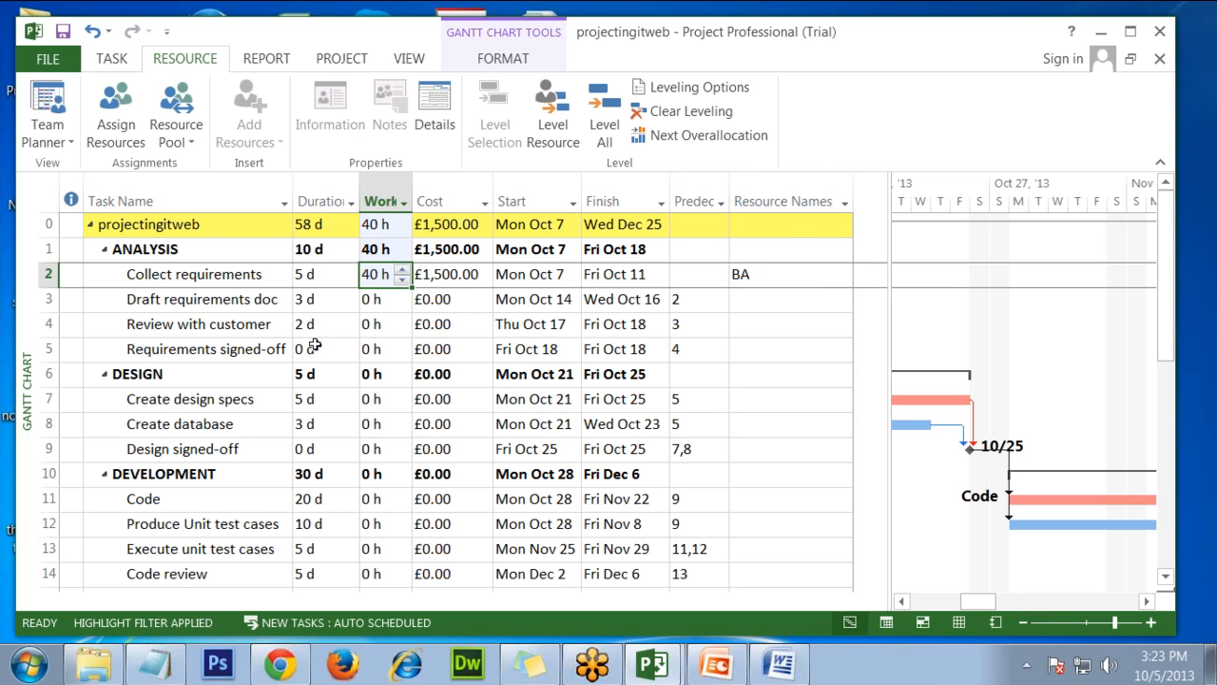
pyautogui.click(789, 276)
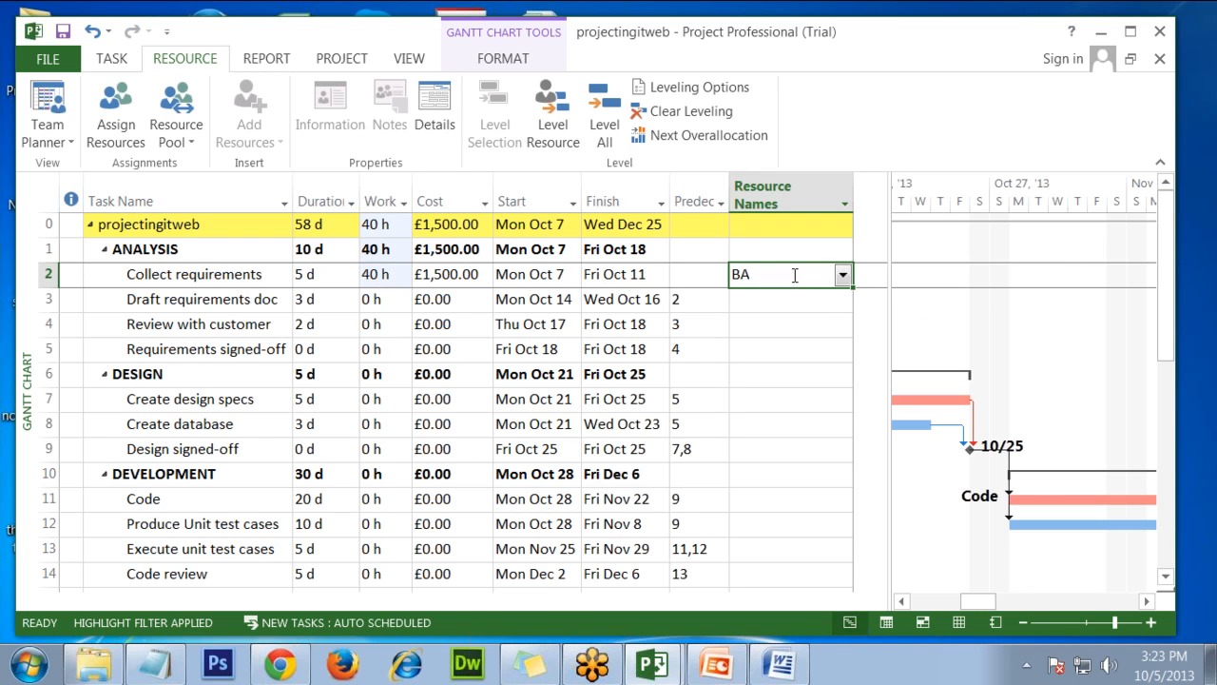
pyautogui.click(169, 303)
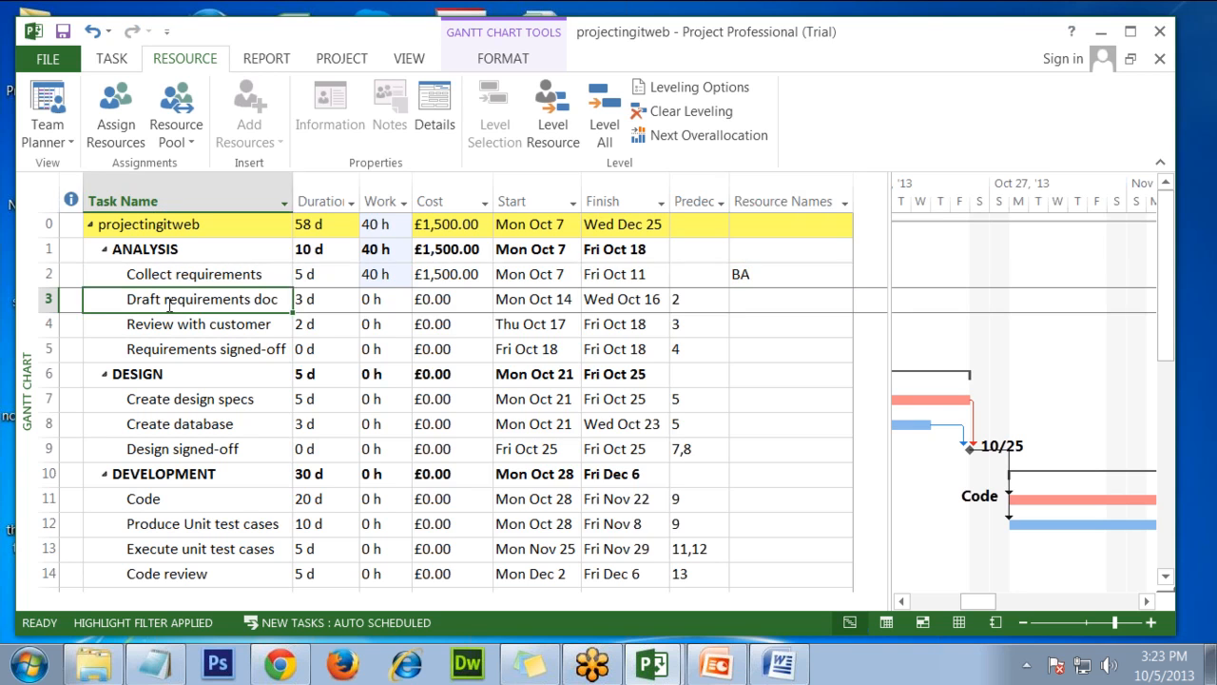
pyautogui.doubleClick(169, 302)
pyautogui.click(430, 152)
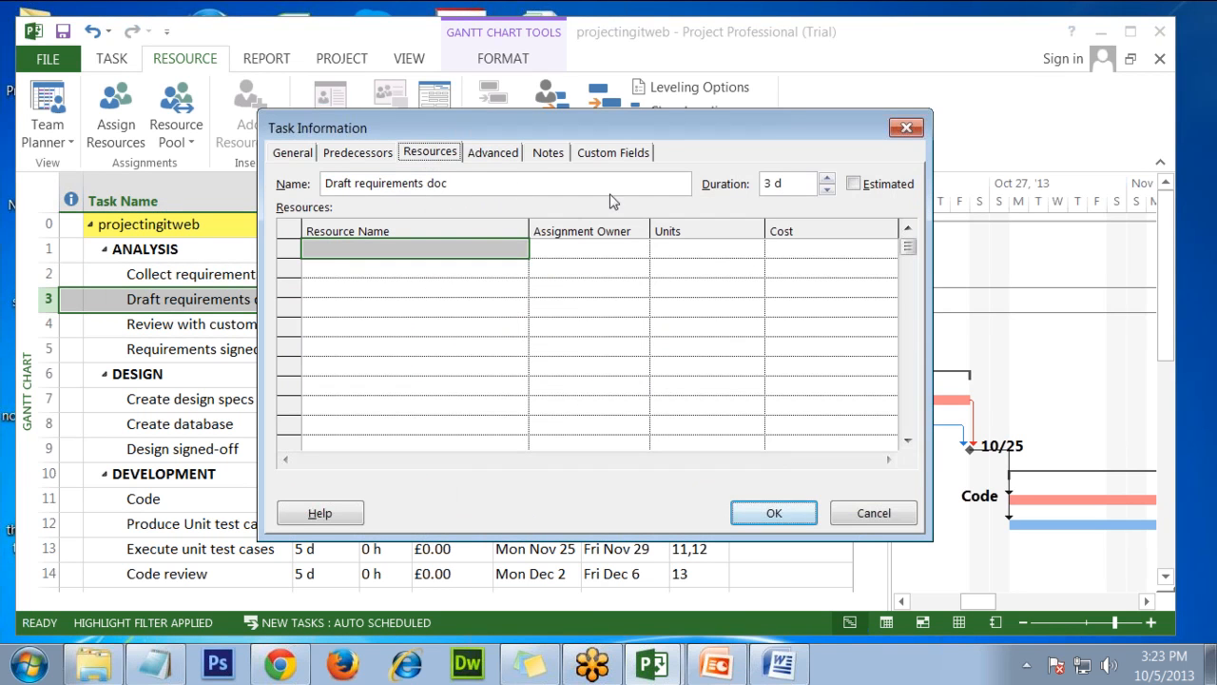
pyautogui.click(511, 249)
pyautogui.click(519, 248)
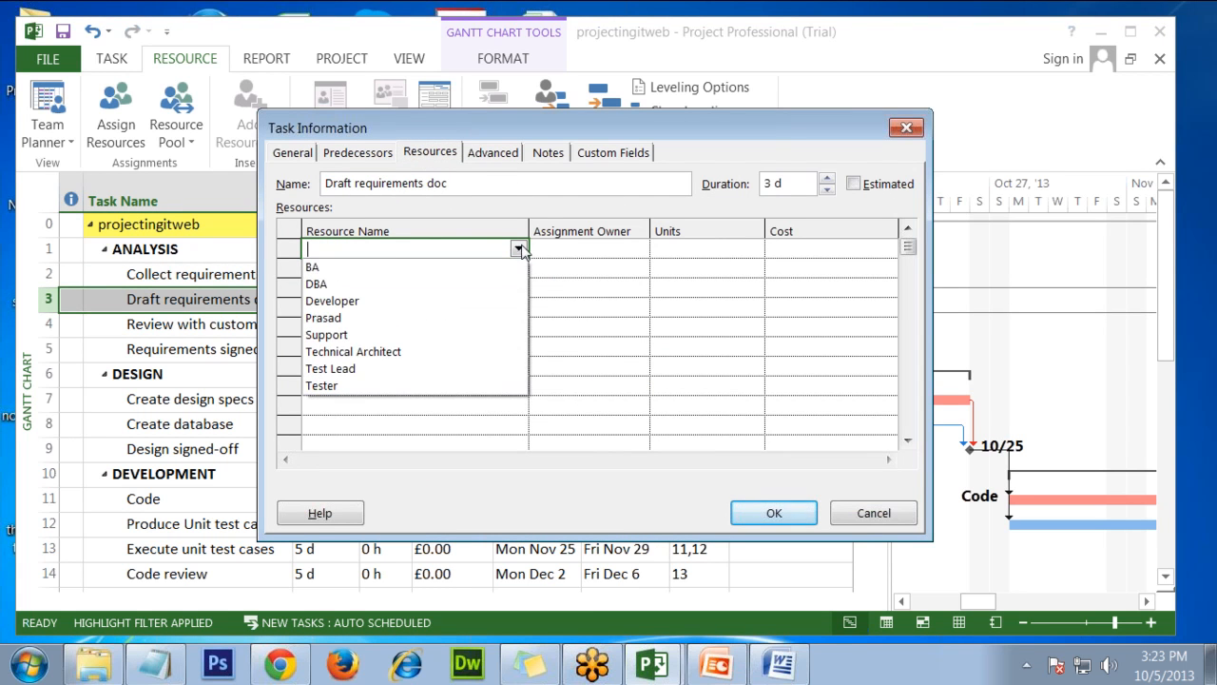
pyautogui.click(388, 268)
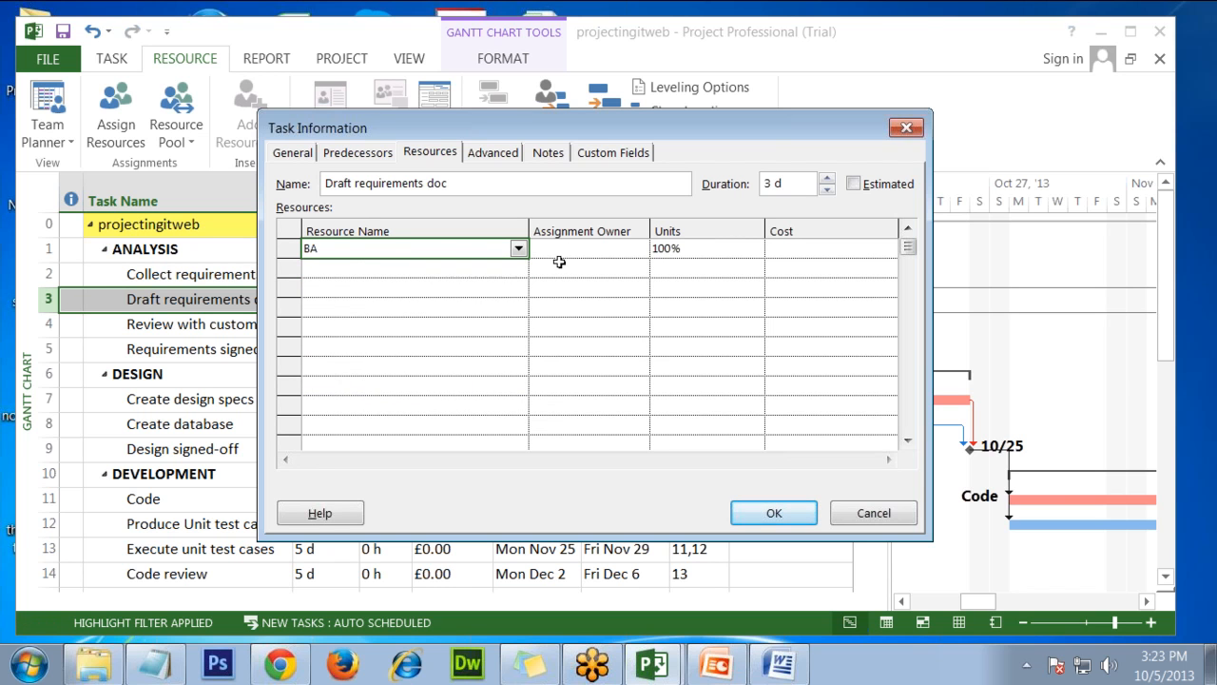
pyautogui.click(695, 243)
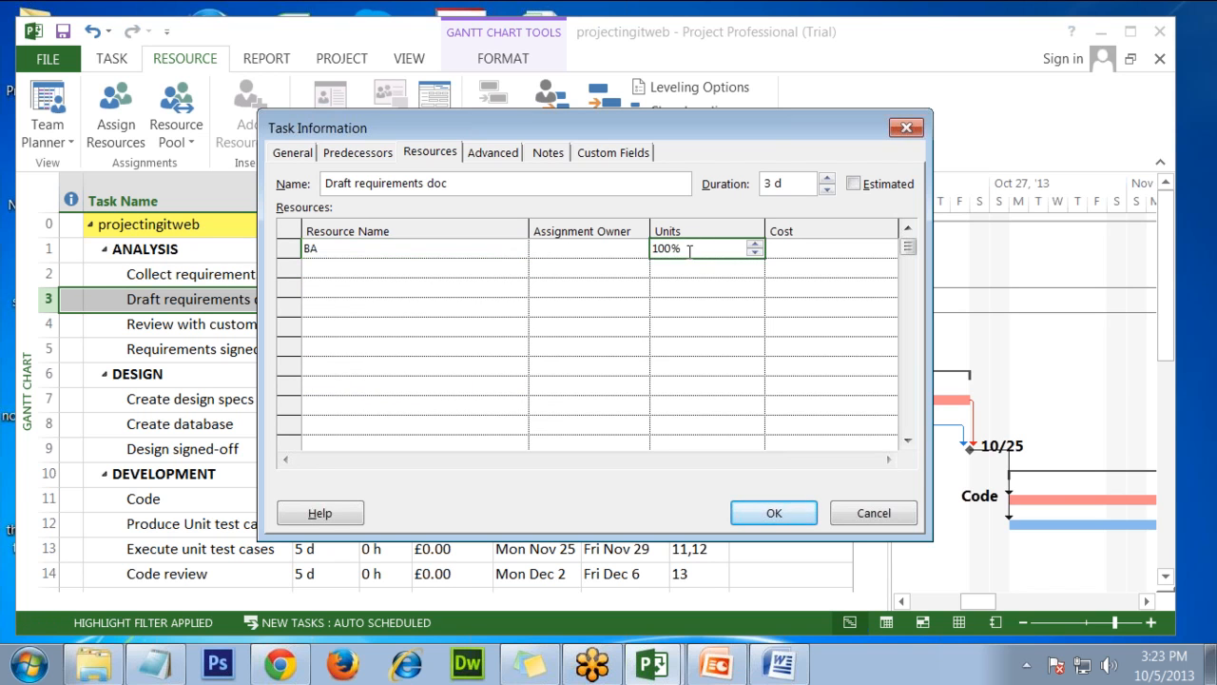
pyautogui.click(756, 253)
pyautogui.click(873, 513)
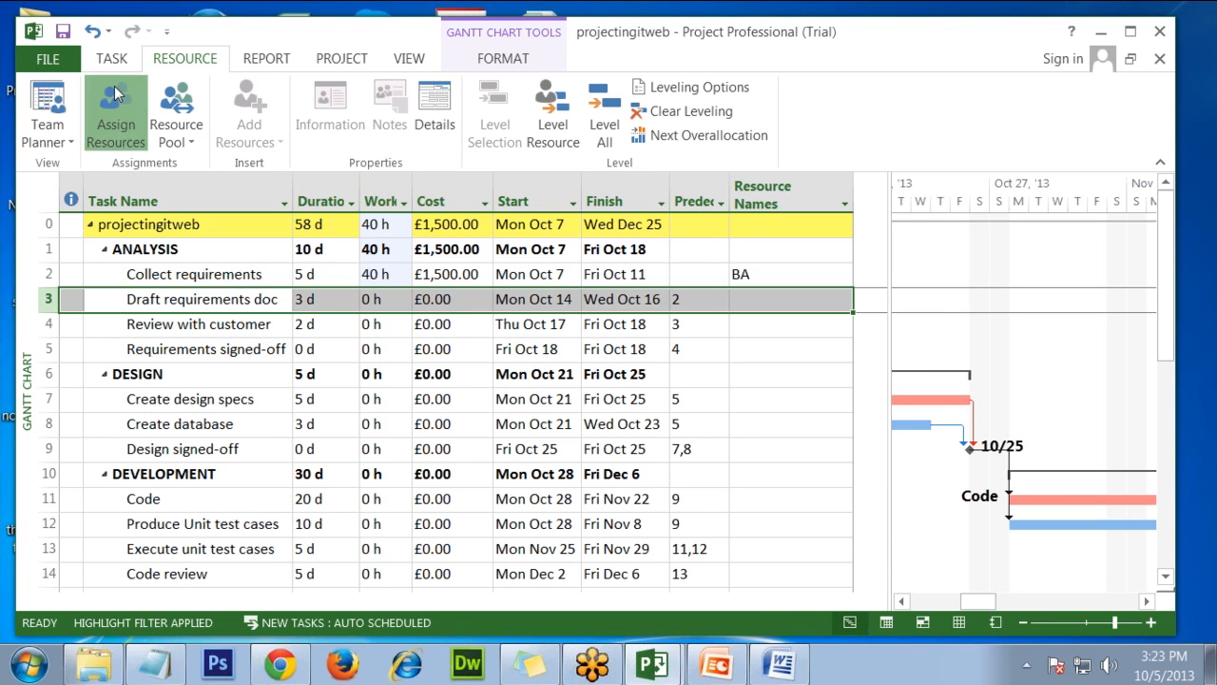
# Step: Assign the BA resource to the Draft requirements doc task with Assign Resources
pyautogui.click(115, 93)
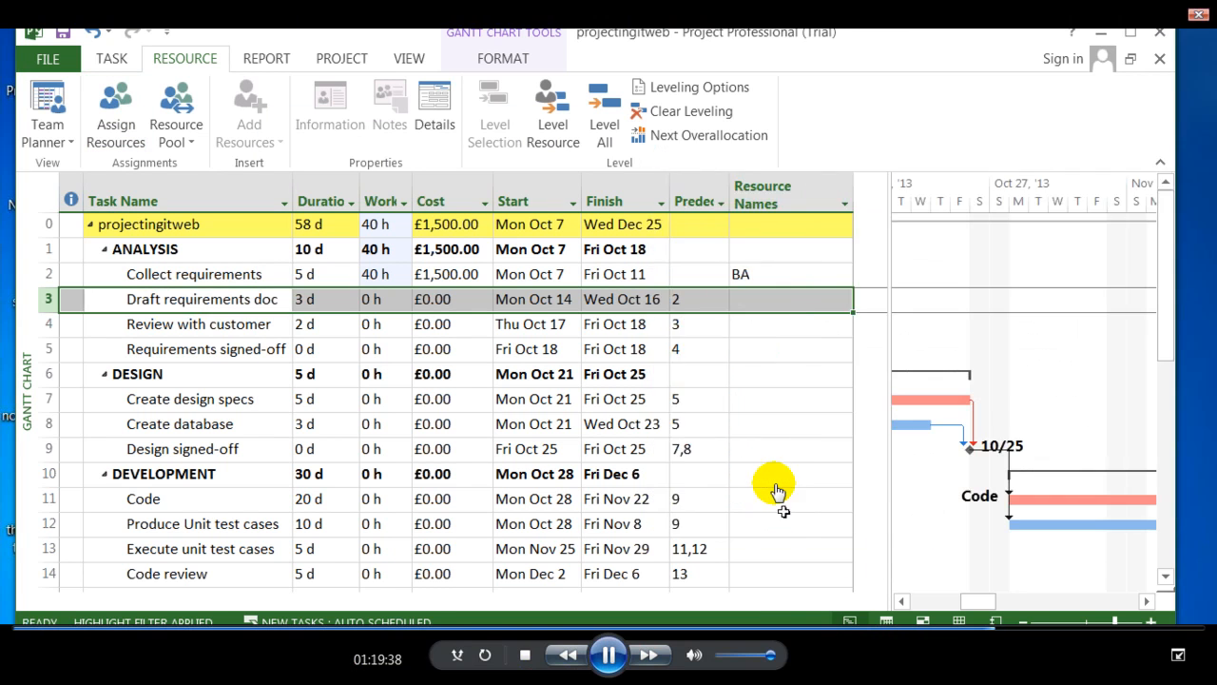
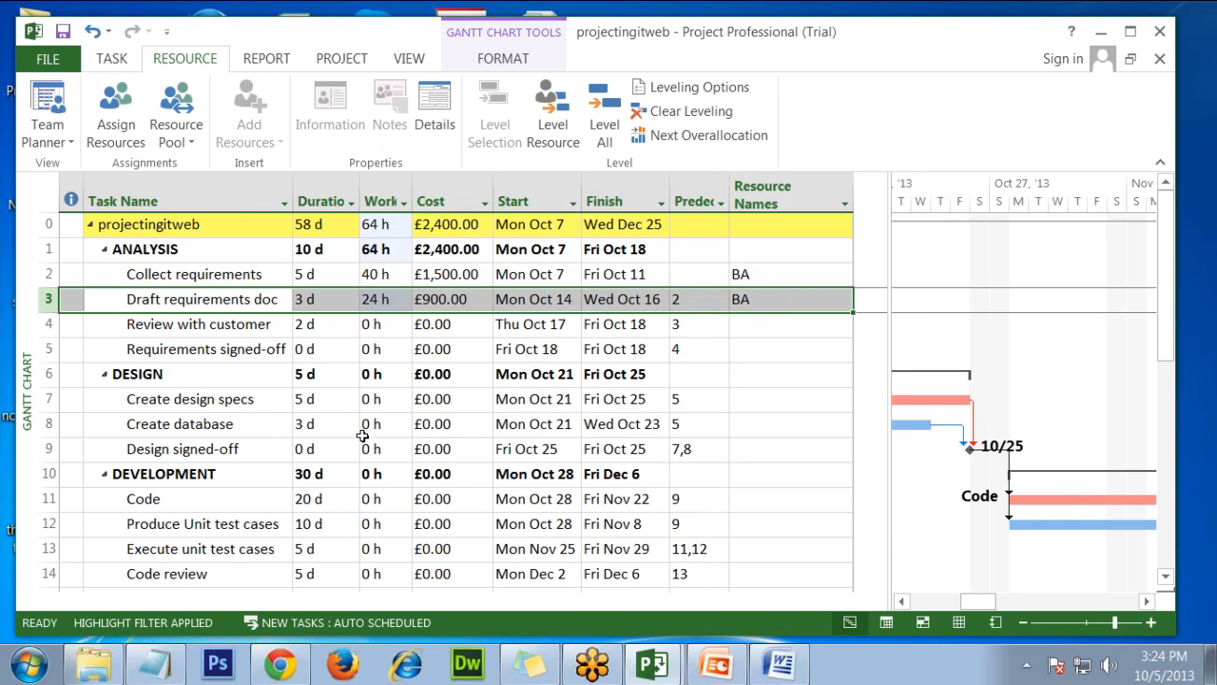
# Step: Assign the BA resource to the Review with customer task
pyautogui.click(249, 324)
pyautogui.click(808, 324)
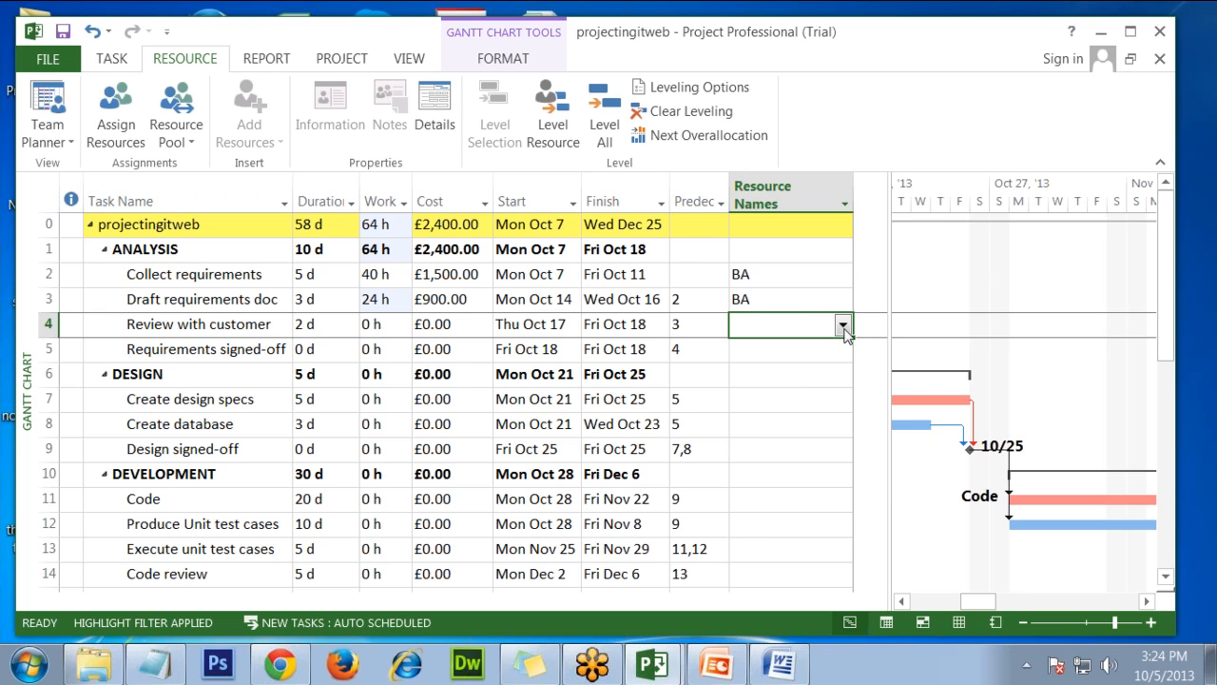
pyautogui.click(843, 324)
pyautogui.click(774, 349)
pyautogui.press('Return')
pyautogui.click(701, 473)
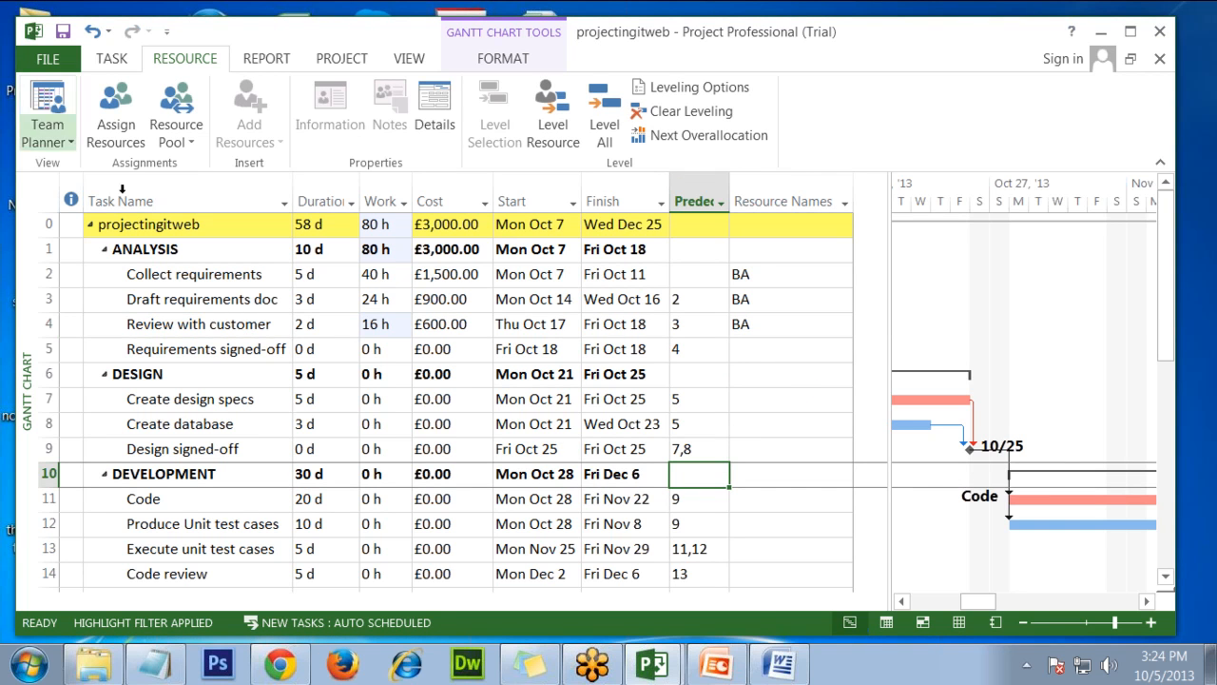
# Step: Examine the resource, duration and work fields of Requirements signed-off, and compare the resource and work of Review with customer
pyautogui.moveTo(190, 275); pyautogui.dragTo(204, 353)
pyautogui.click(808, 347)
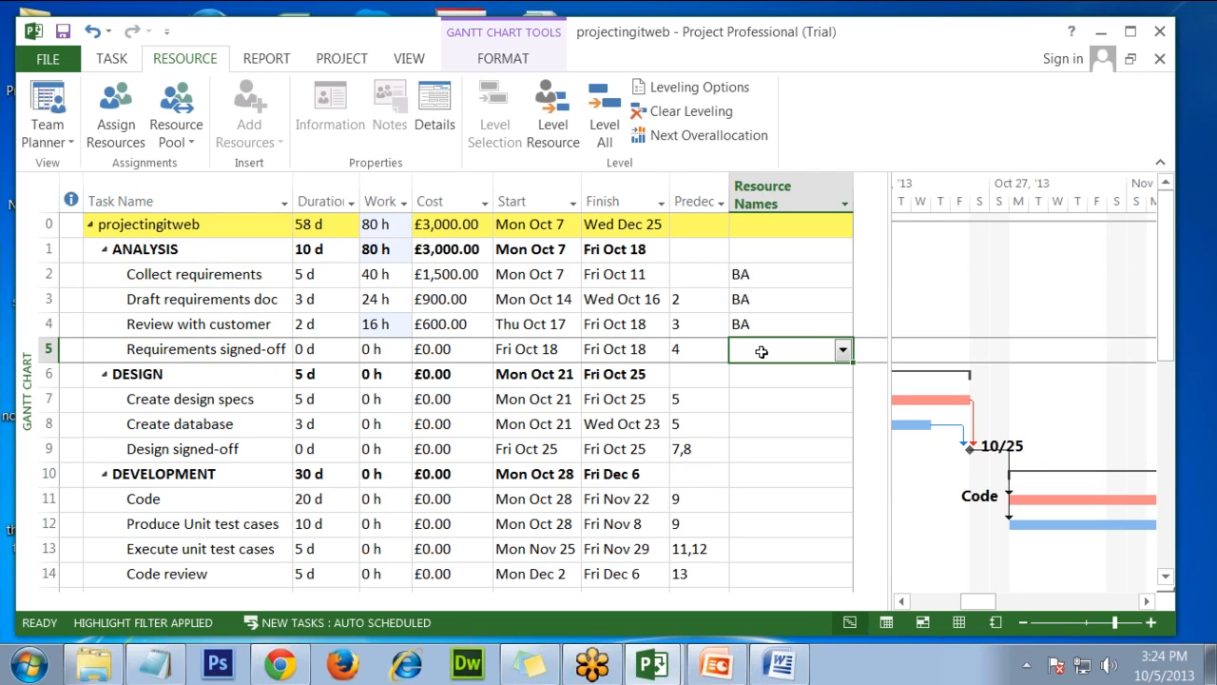
pyautogui.click(843, 350)
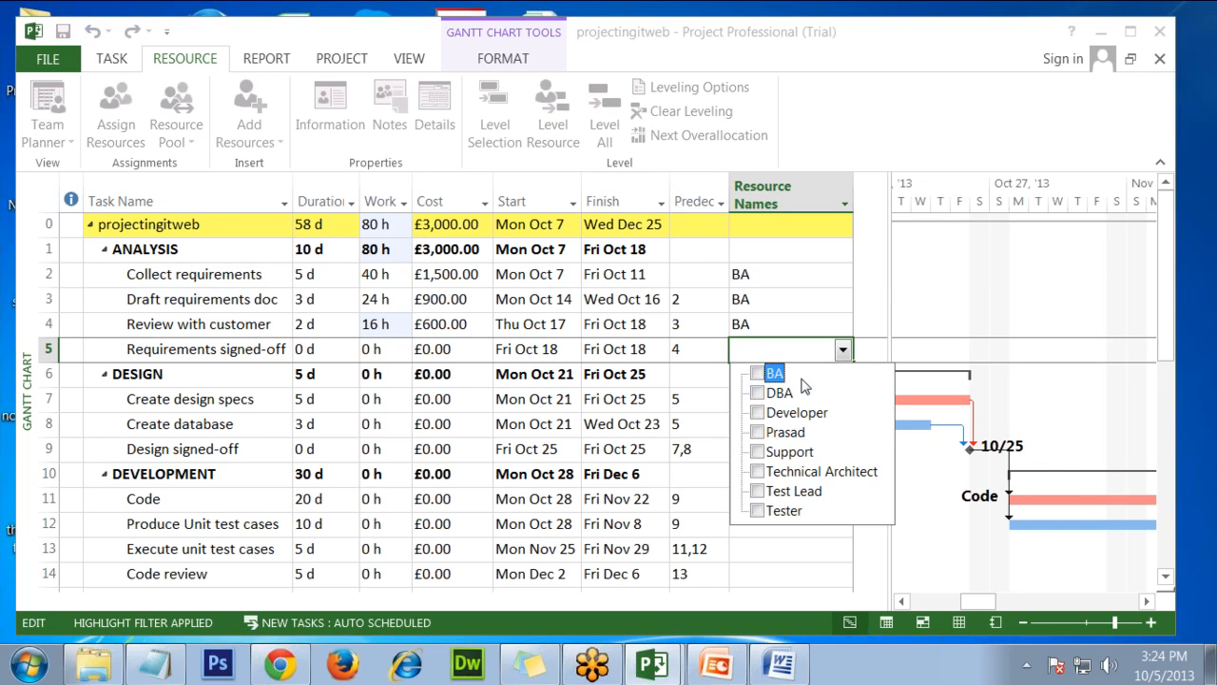
pyautogui.click(843, 348)
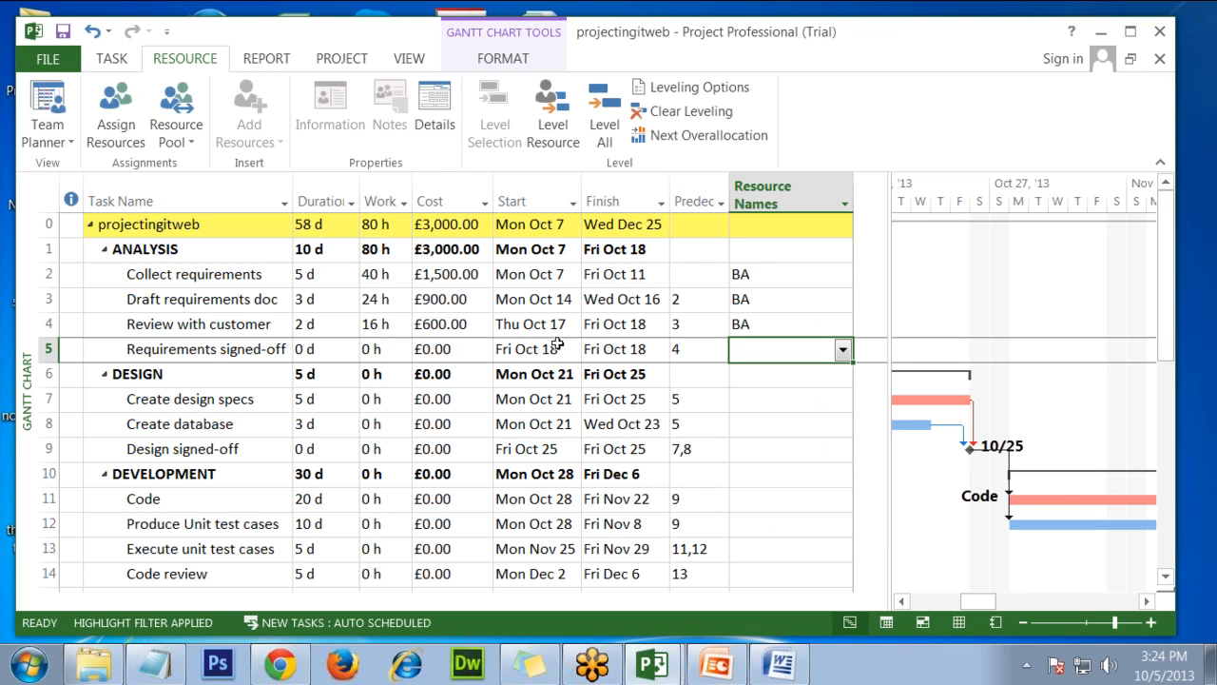
pyautogui.click(219, 349)
pyautogui.click(315, 353)
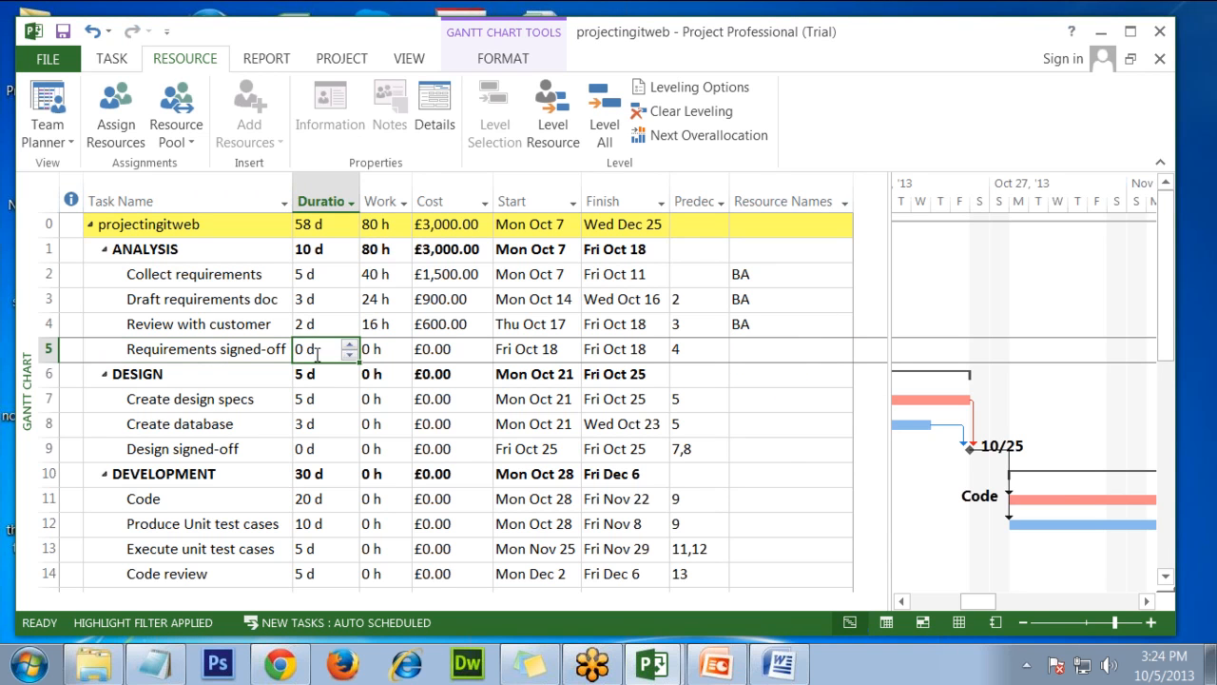
pyautogui.click(387, 351)
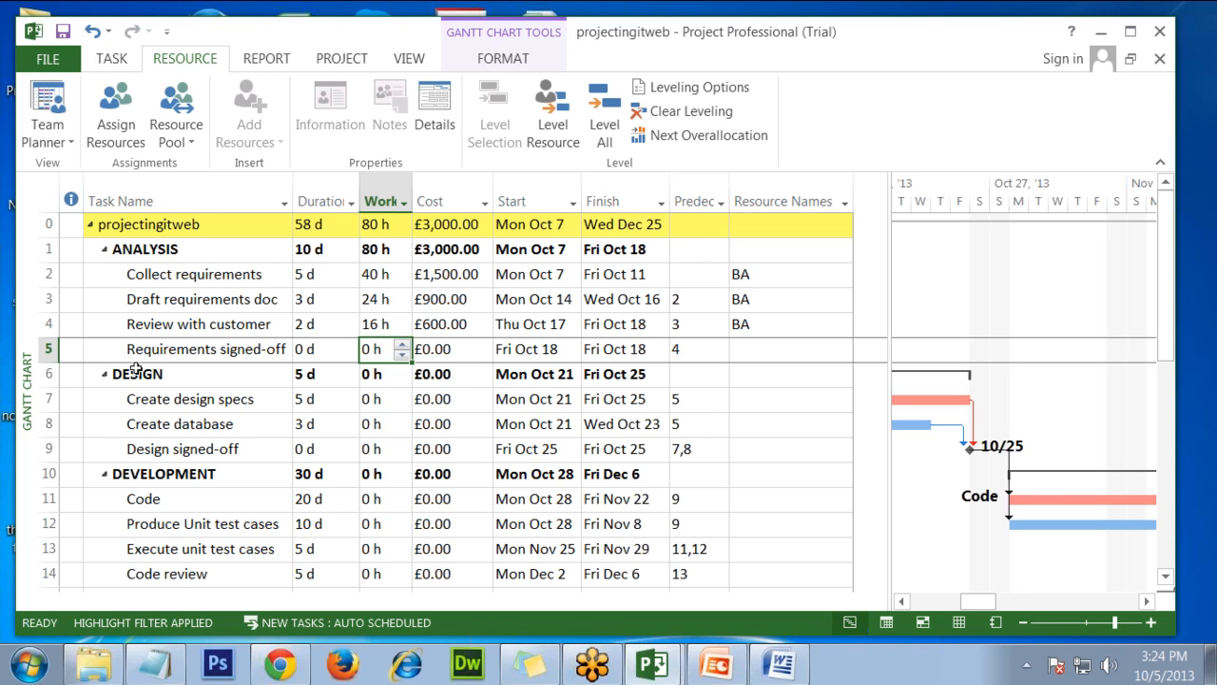
pyautogui.click(807, 323)
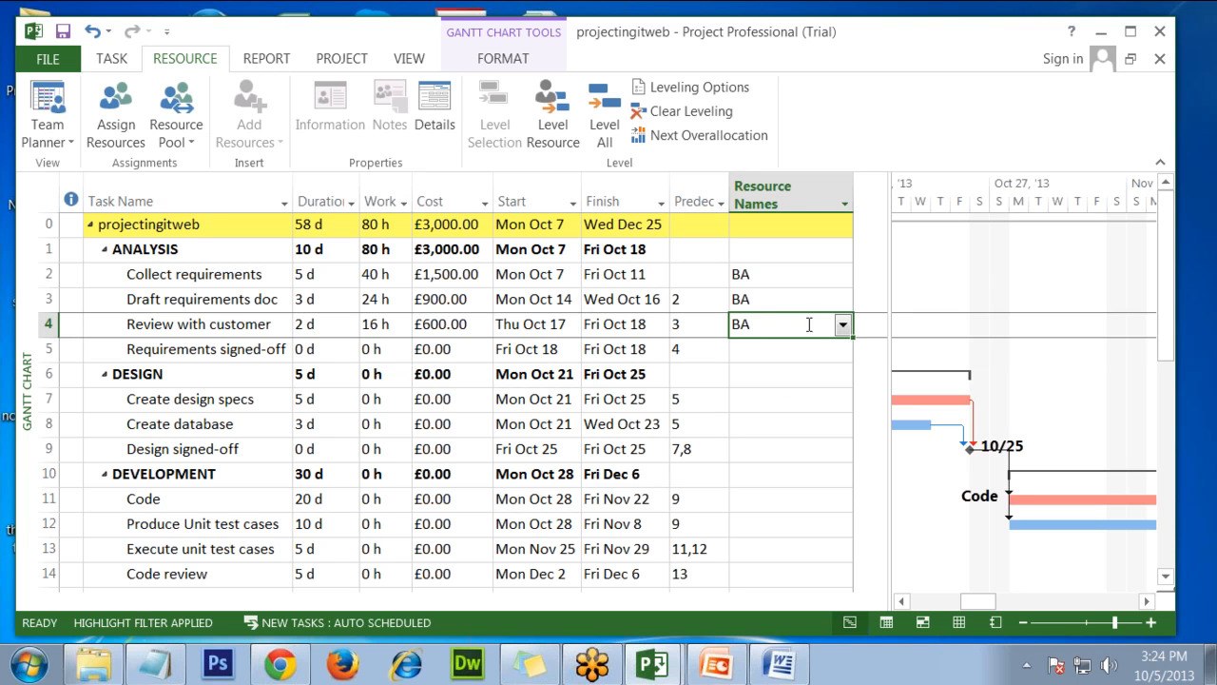
pyautogui.click(385, 325)
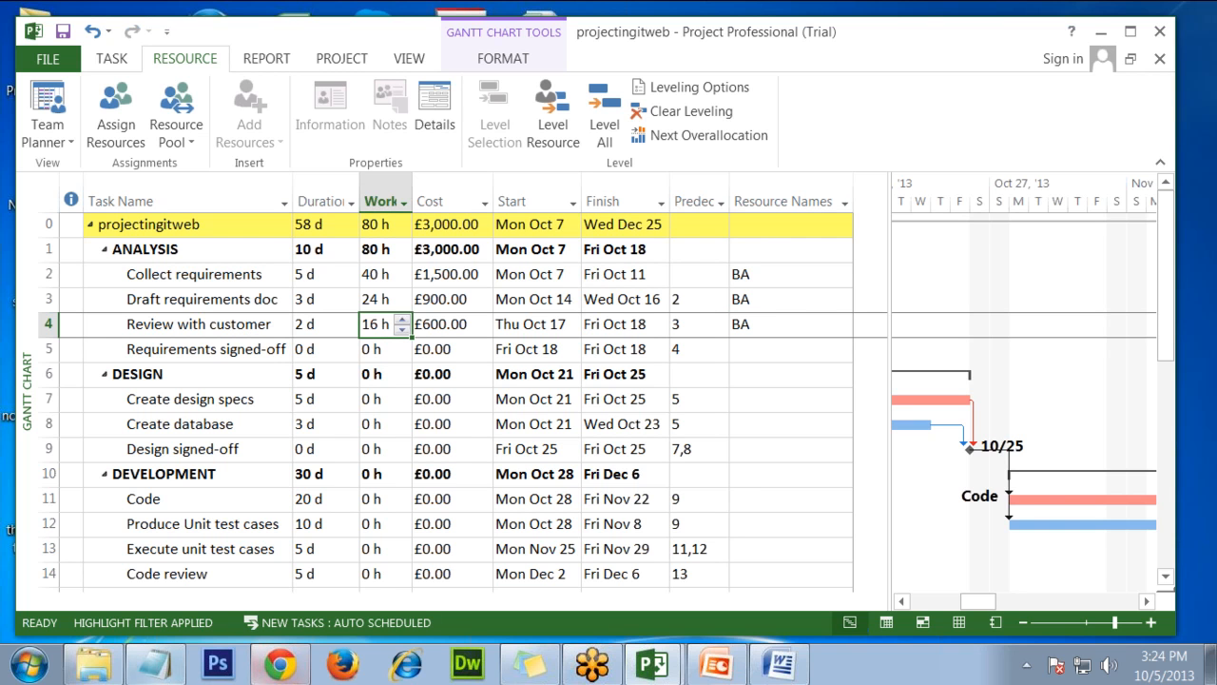
# Step: Switch to Notepad, add the formula line "w = d * u" below the resource exercises, and highlight its d and u terms
pyautogui.click(155, 663)
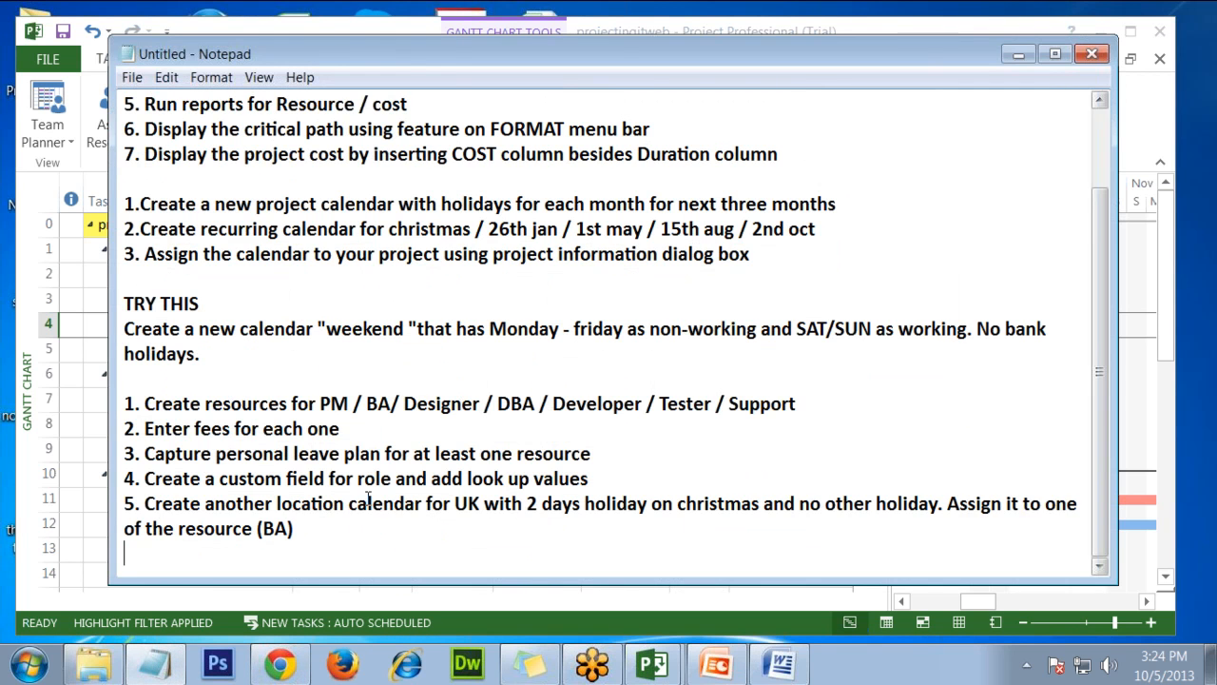
pyautogui.press('Return')
pyautogui.press('Return')
pyautogui.write('w')
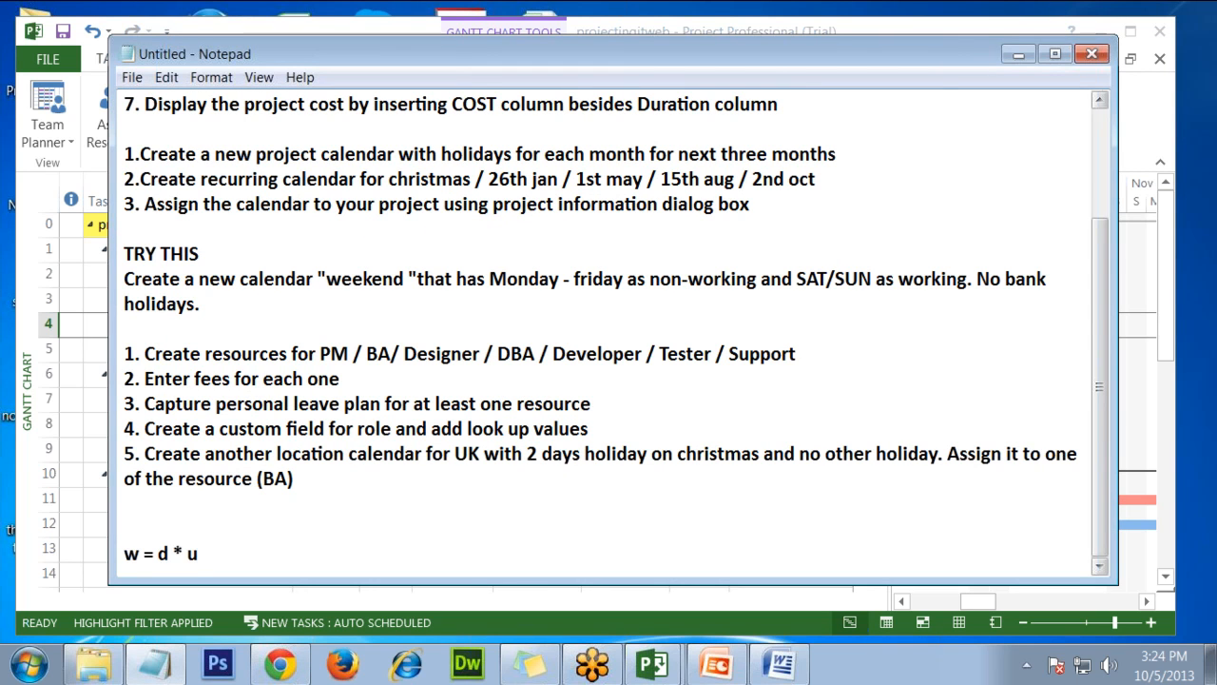
pyautogui.write(' = d * u')
pyautogui.press('Return')
pyautogui.press('Return')
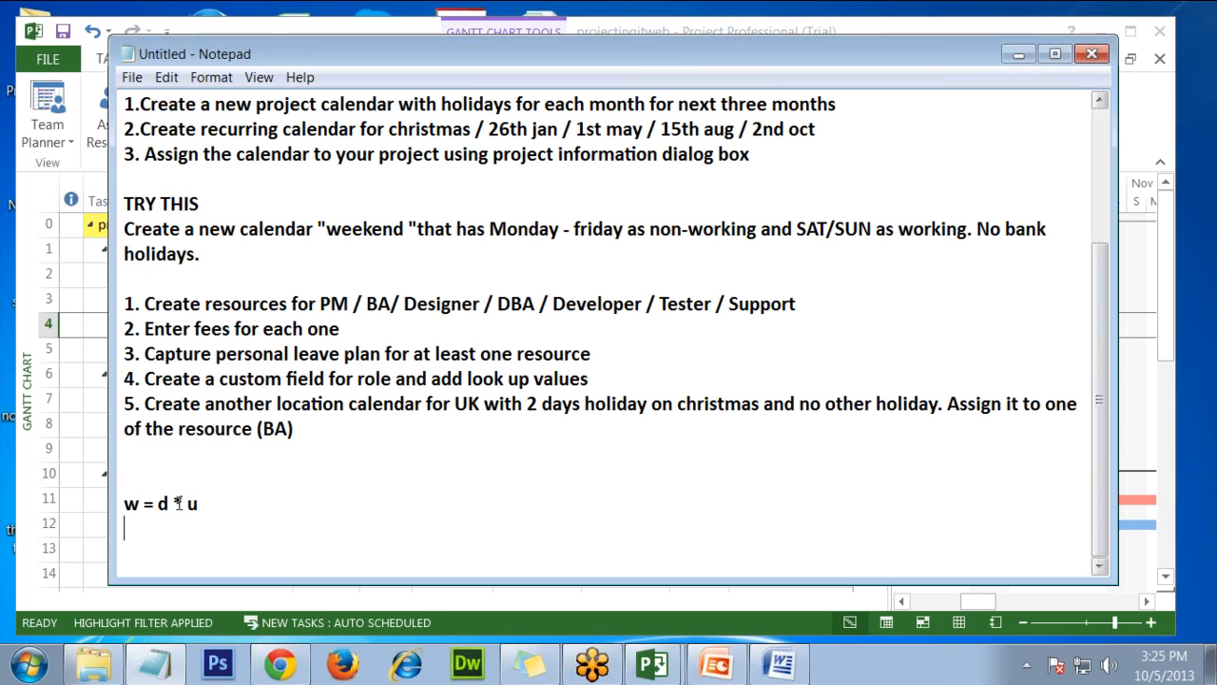
pyautogui.moveTo(168, 502); pyautogui.dragTo(154, 503)
pyautogui.moveTo(204, 504); pyautogui.dragTo(187, 509)
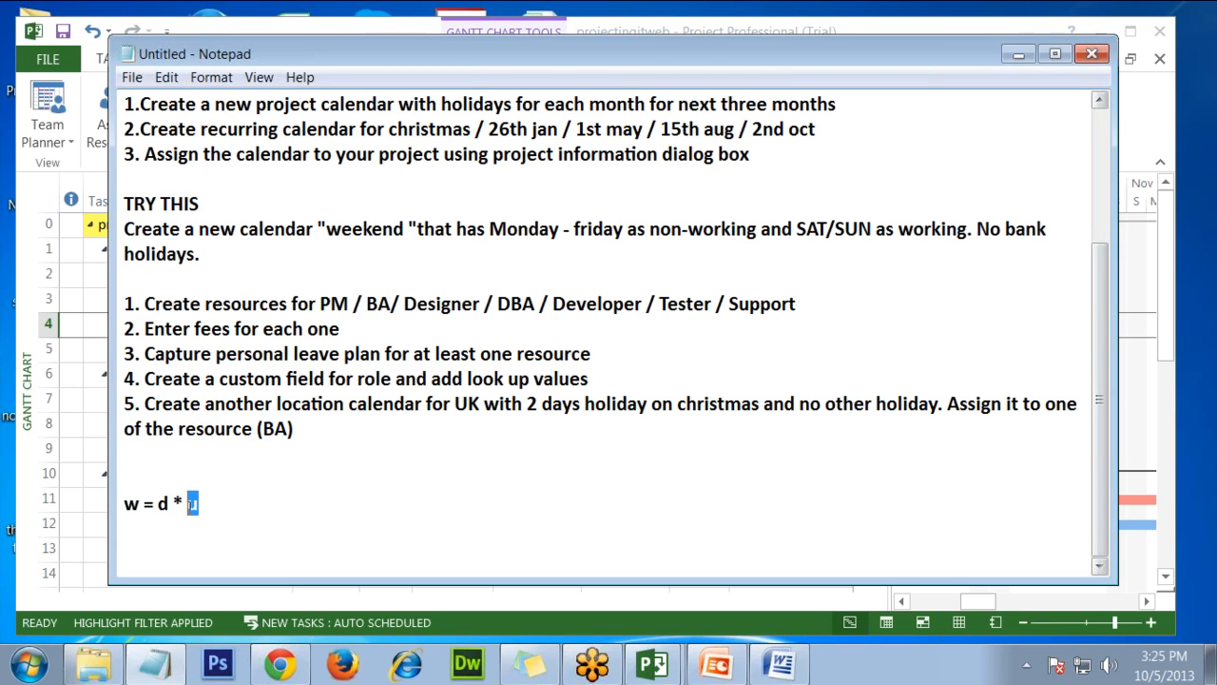
# Step: Highlight the w and u terms of the formula, and examine the Work and Duration columns in Microsoft Project
pyautogui.moveTo(171, 506); pyautogui.dragTo(122, 504)
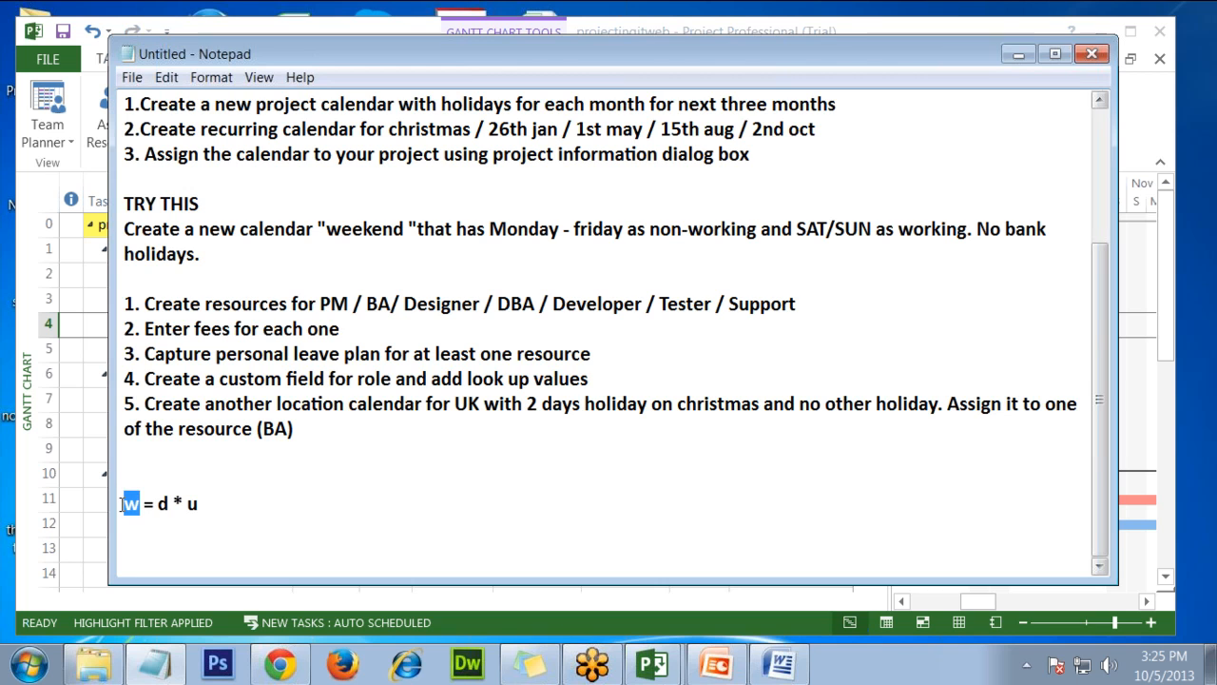
pyautogui.moveTo(207, 506)
pyautogui.mouseDown()
pyautogui.moveTo(161, 504)
pyautogui.moveTo(209, 505)
pyautogui.mouseUp()
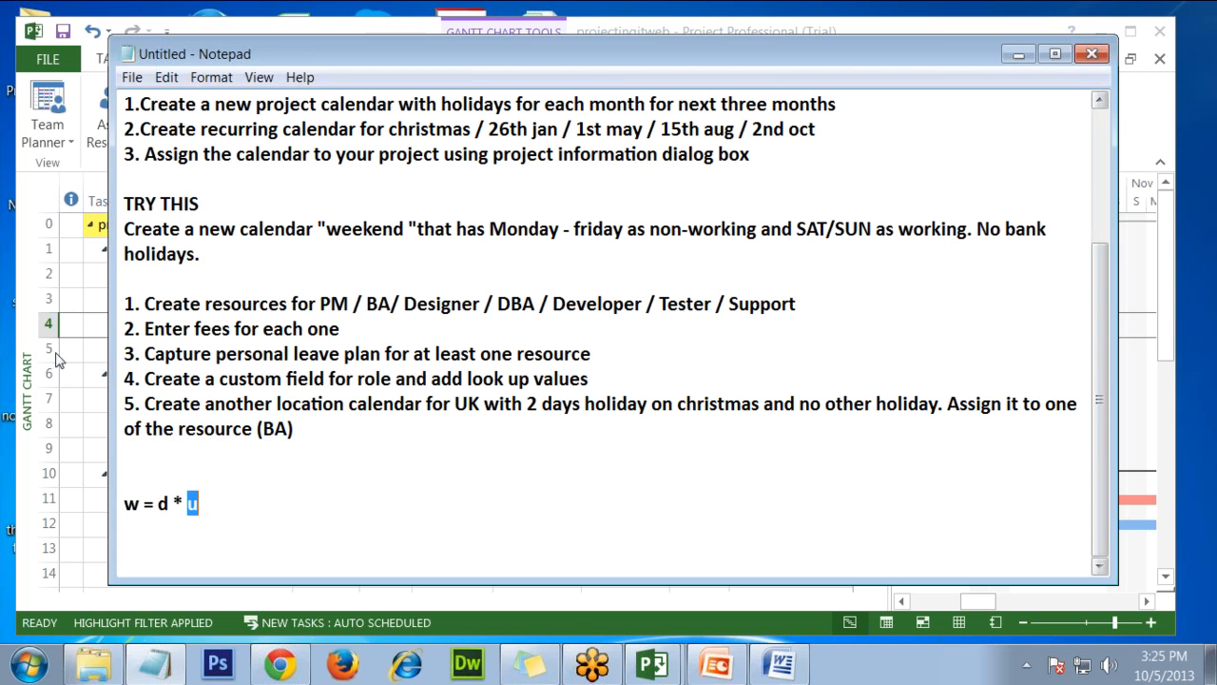
pyautogui.click(97, 285)
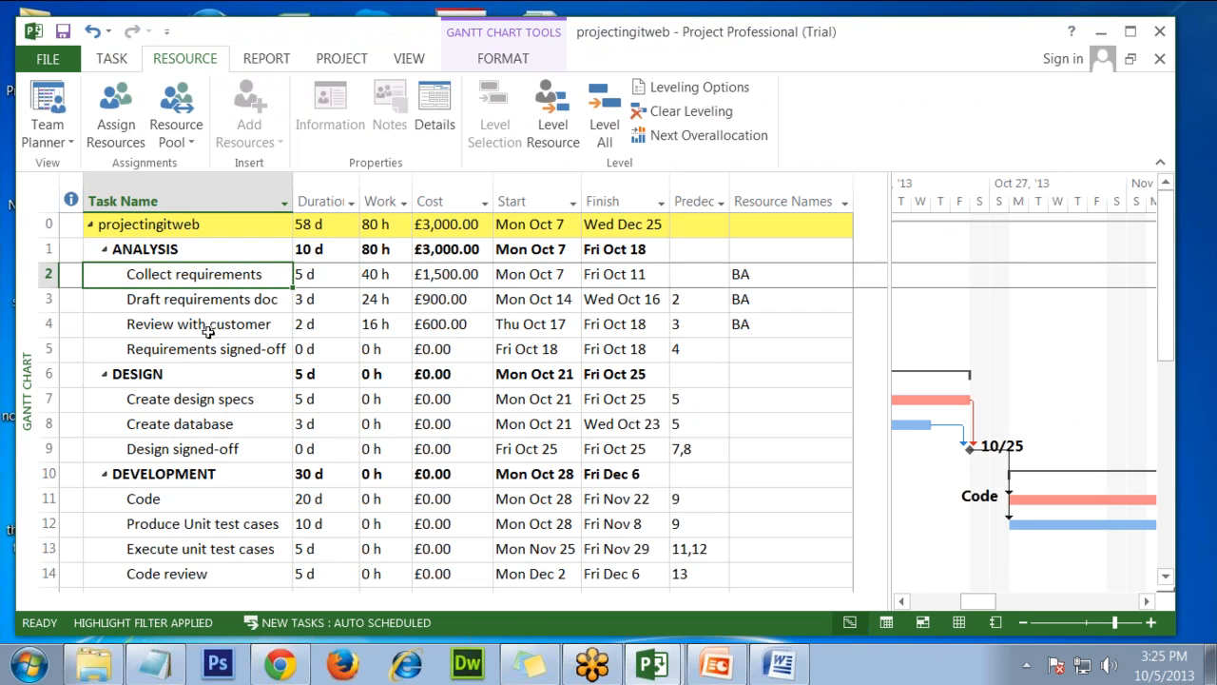
pyautogui.click(384, 201)
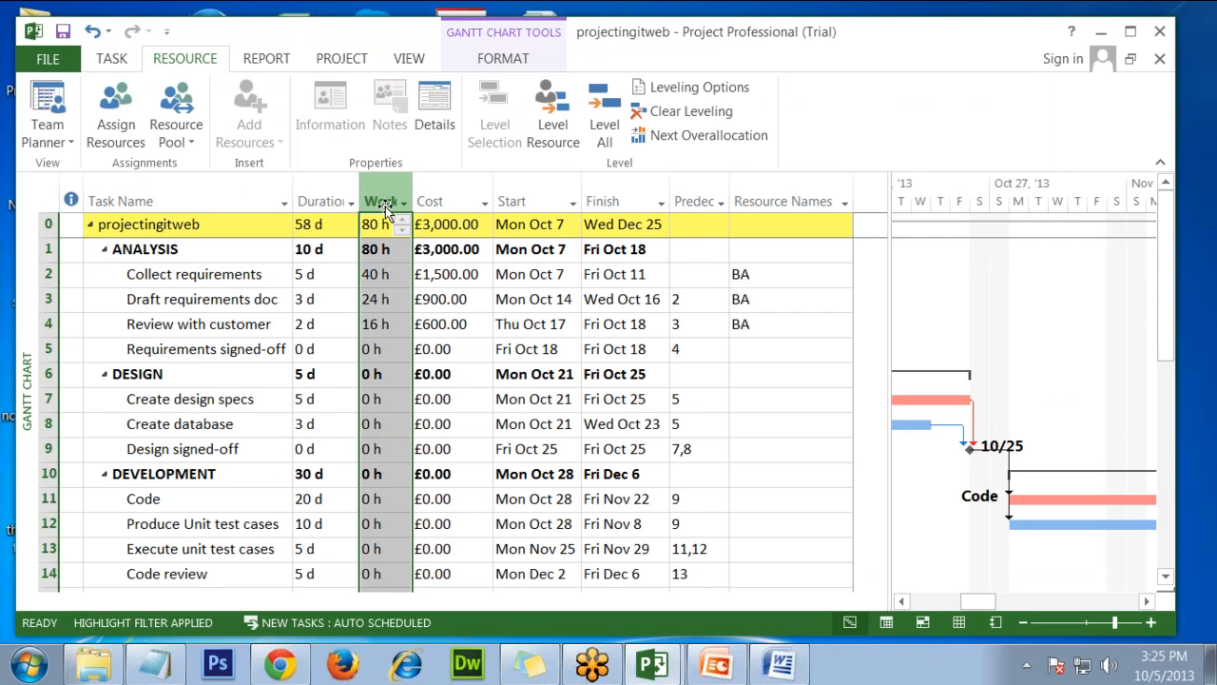
pyautogui.click(317, 195)
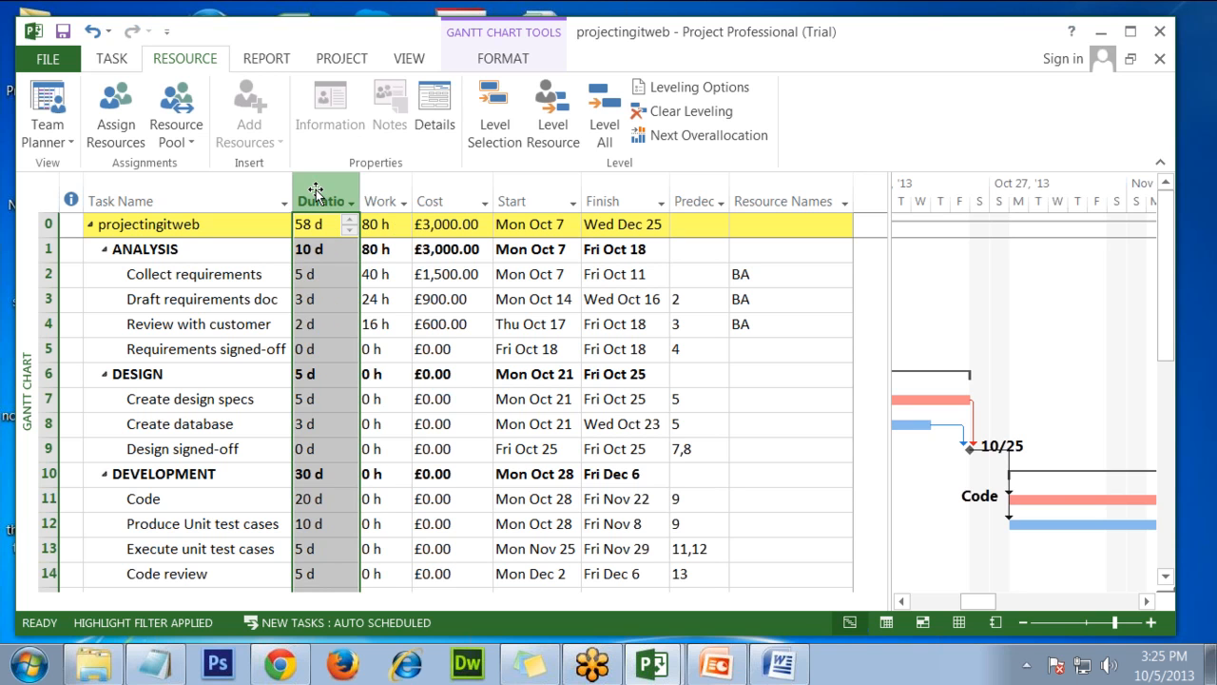
# Step: Assign the Technical Architect resource to the Create design specs task
pyautogui.click(708, 447)
pyautogui.click(788, 398)
pyautogui.click(844, 399)
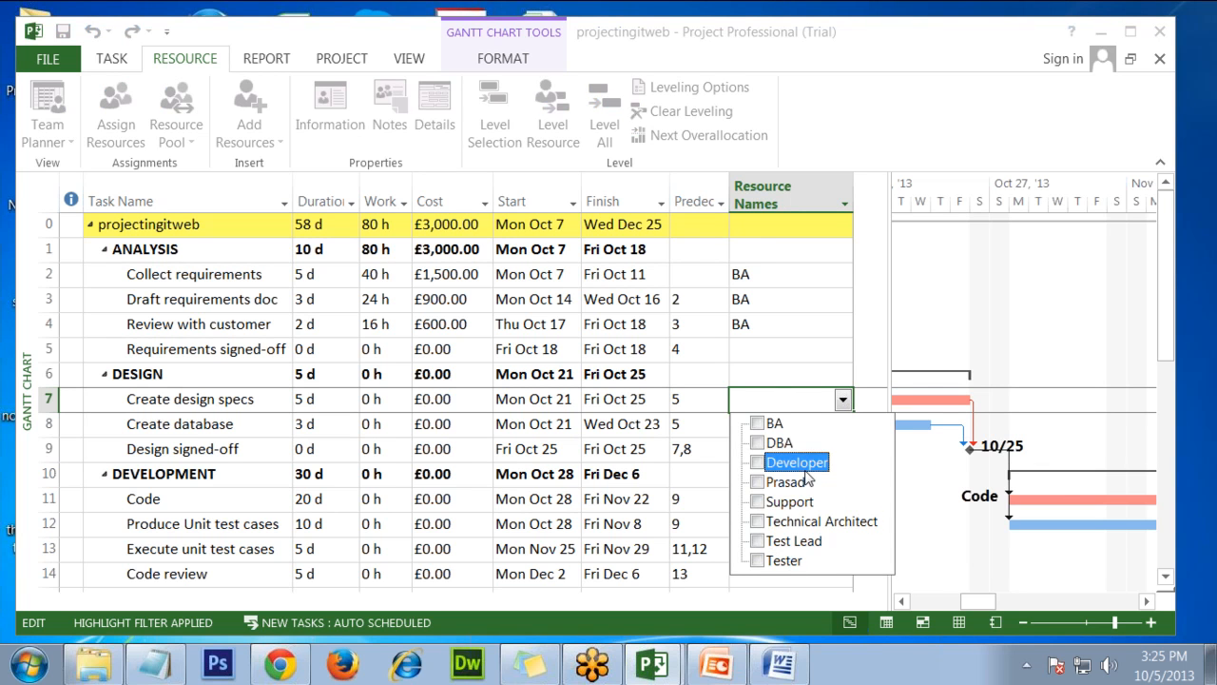
pyautogui.click(814, 521)
pyautogui.press('Return')
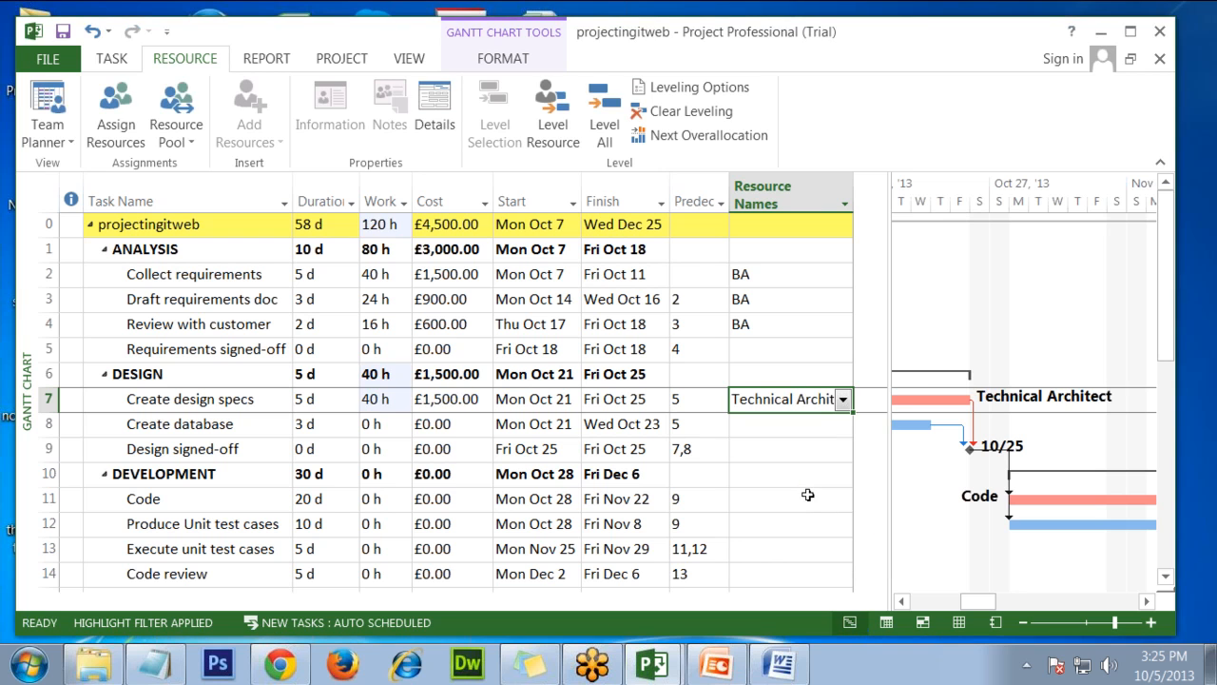
# Step: Assign the DBA resource to the Create database task
pyautogui.click(828, 425)
pyautogui.click(843, 426)
pyautogui.click(786, 468)
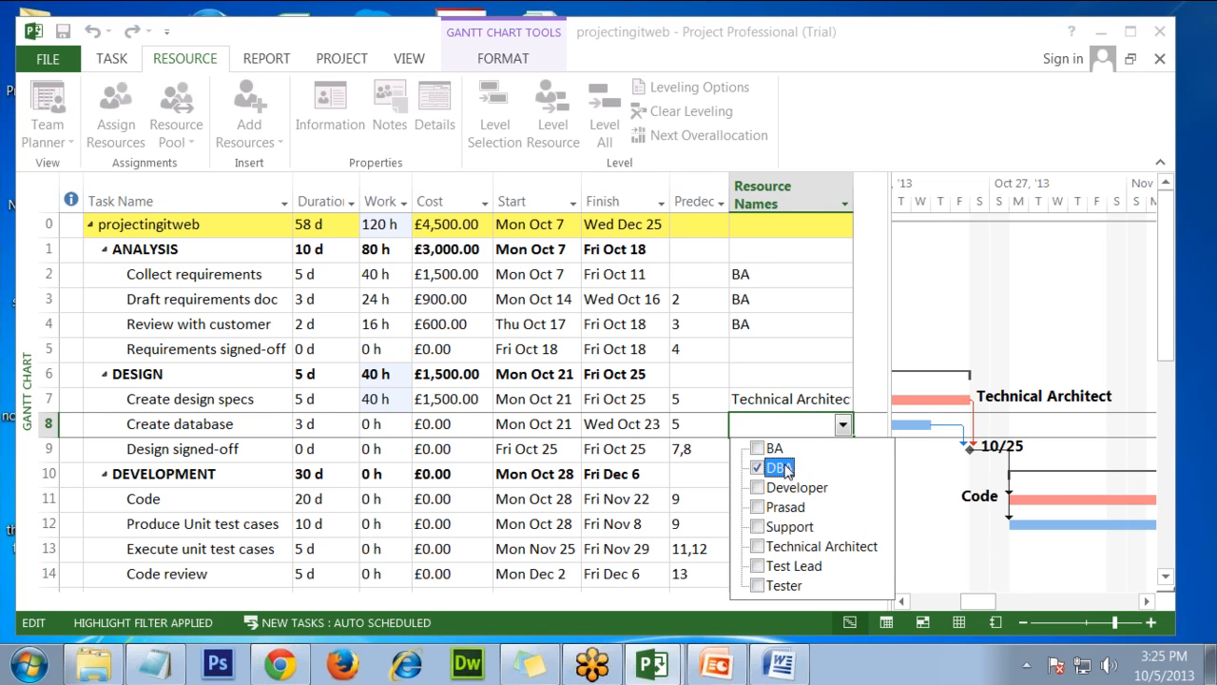
pyautogui.press('Return')
# Step: Assign the Developer resource to the Code task in the Development phase
pyautogui.click(790, 502)
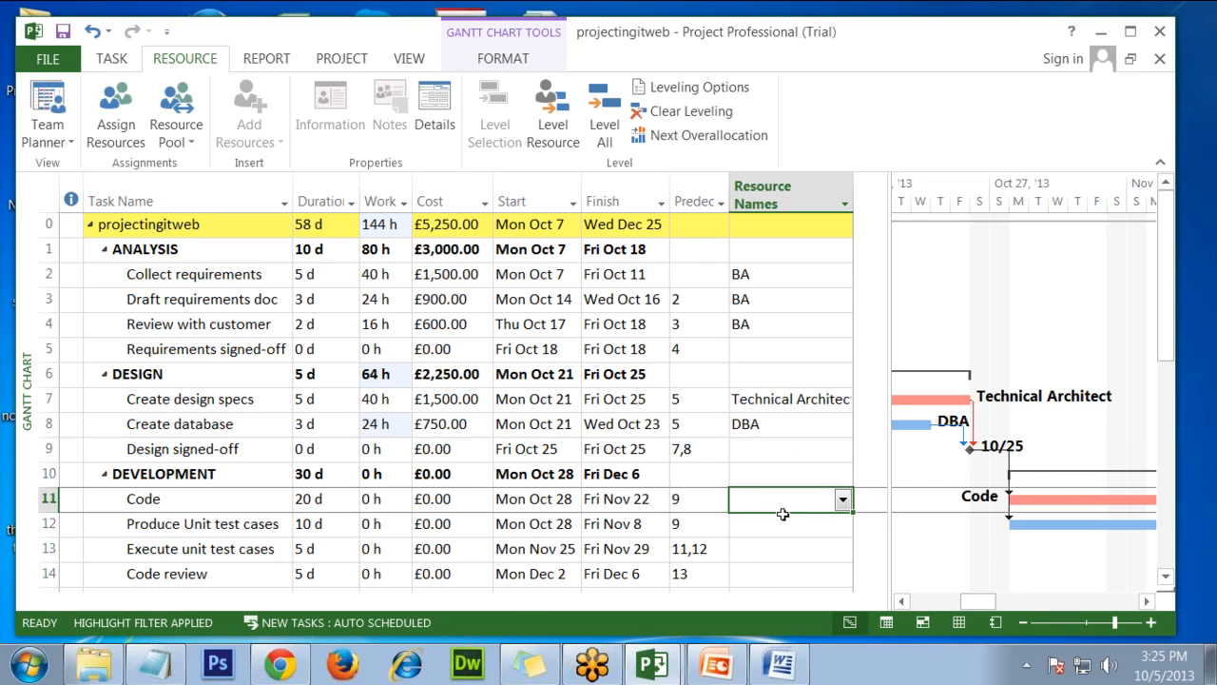
pyautogui.click(843, 501)
pyautogui.click(805, 403)
pyautogui.press('Return')
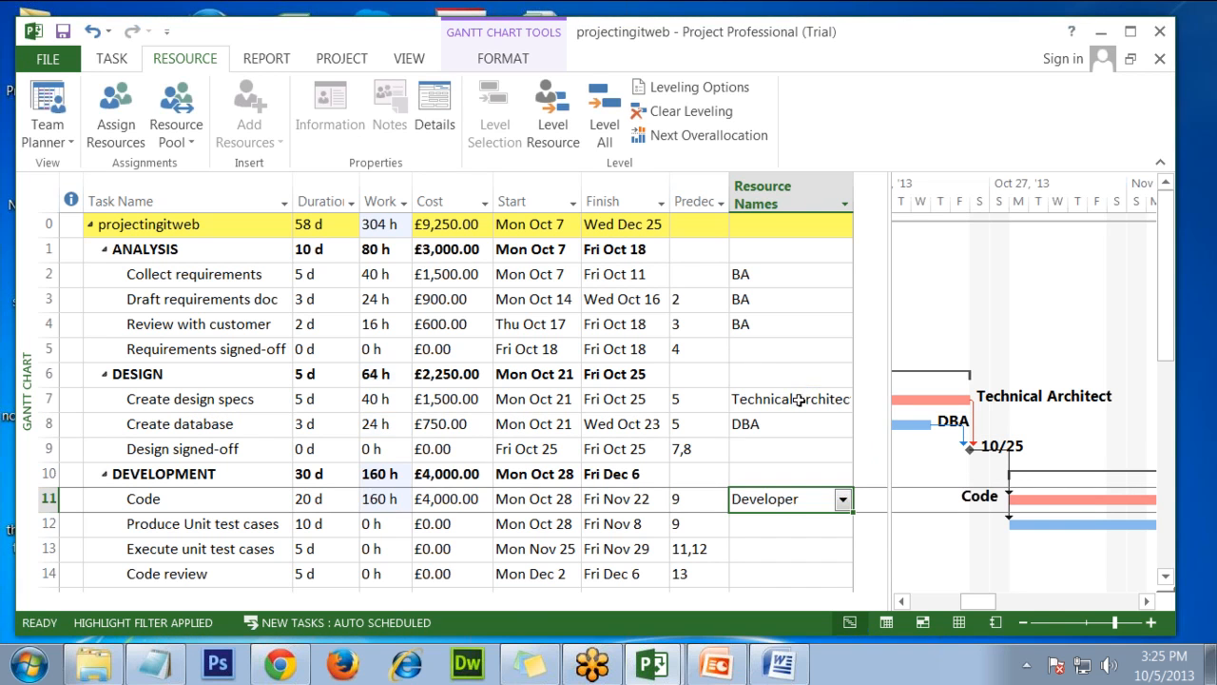
# Step: Assign only the Developer resource to the Produce Unit test cases task, leaving Technical Architect unselected
pyautogui.click(802, 521)
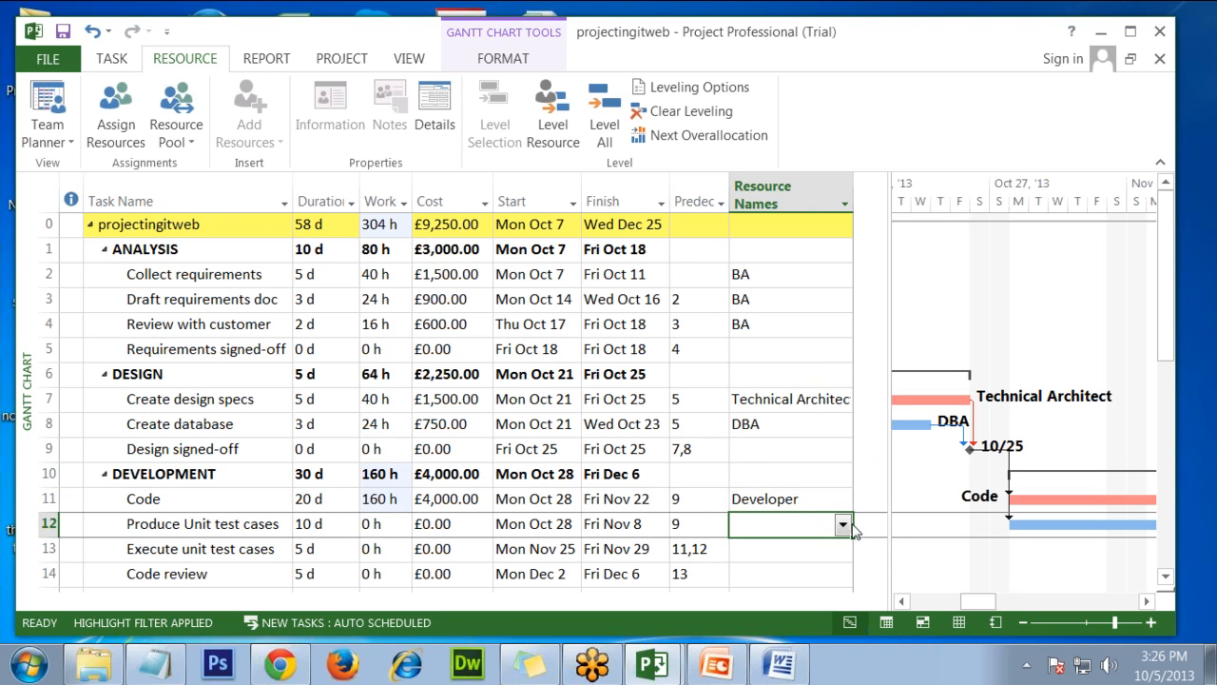
pyautogui.click(844, 525)
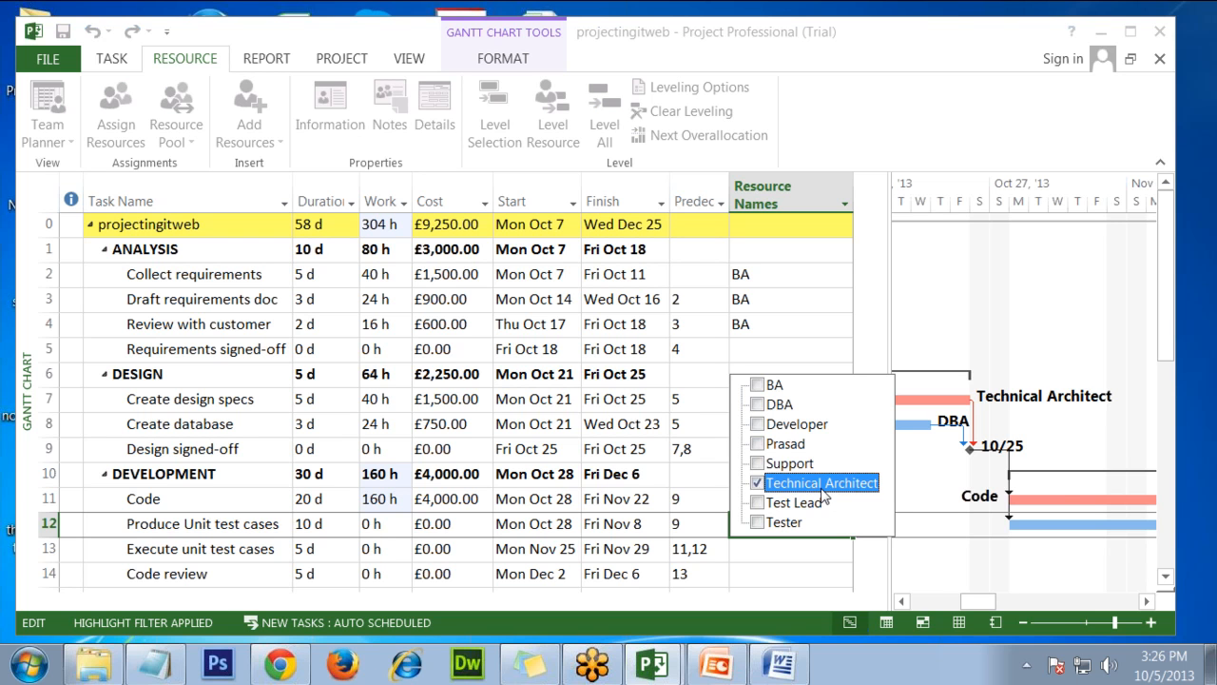
pyautogui.click(758, 424)
pyautogui.click(761, 485)
pyautogui.press('Return')
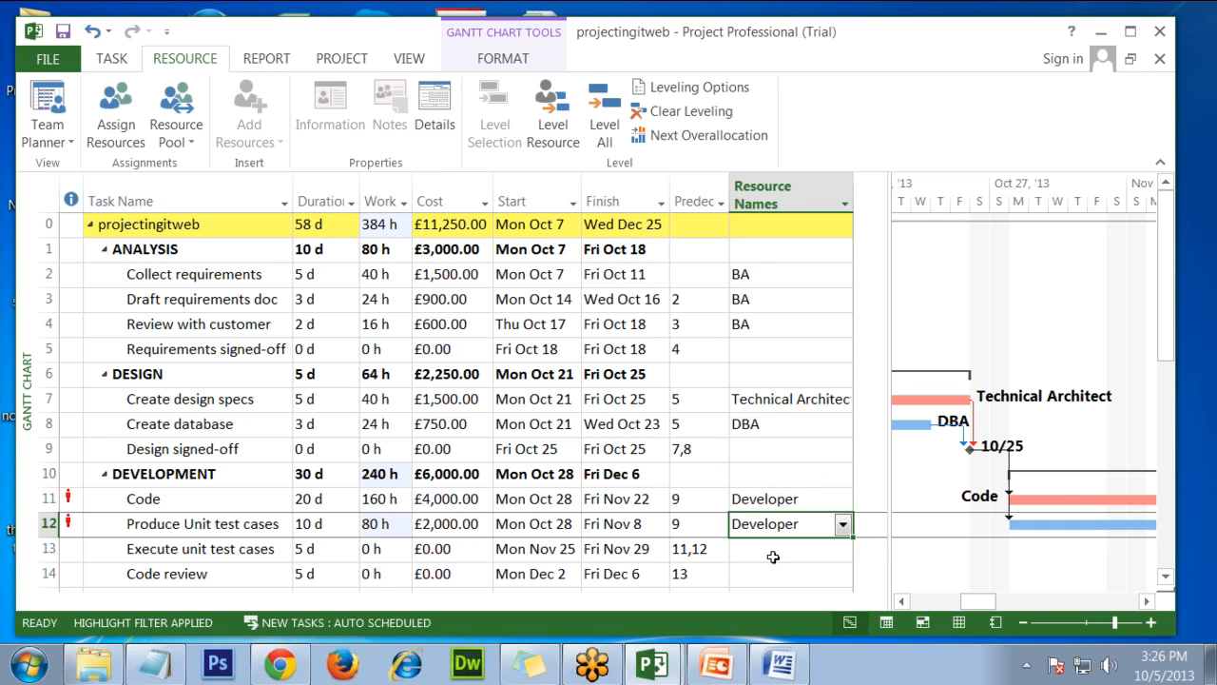
# Step: Assign the Developer resource to the Execute unit test cases task
pyautogui.click(776, 554)
pyautogui.click(843, 550)
pyautogui.click(767, 451)
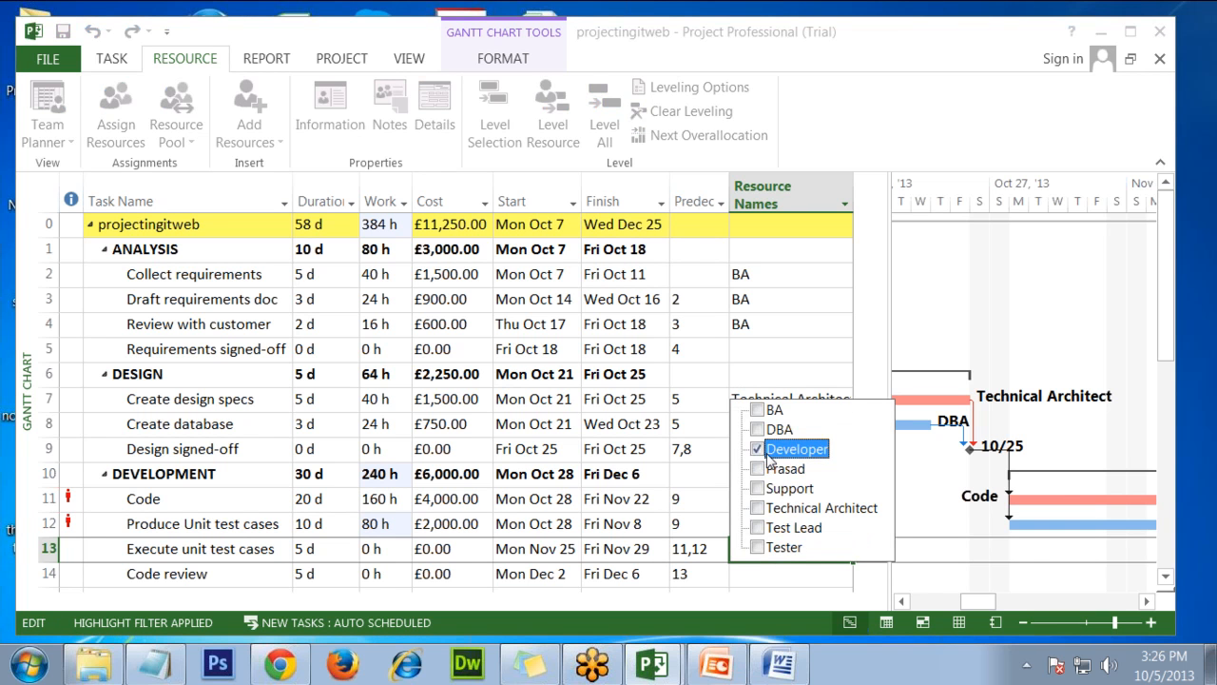
pyautogui.press('Return')
# Step: Assign both the Technical Architect and Developer resources to the Code review task
pyautogui.scroll(-3, 769, 491)
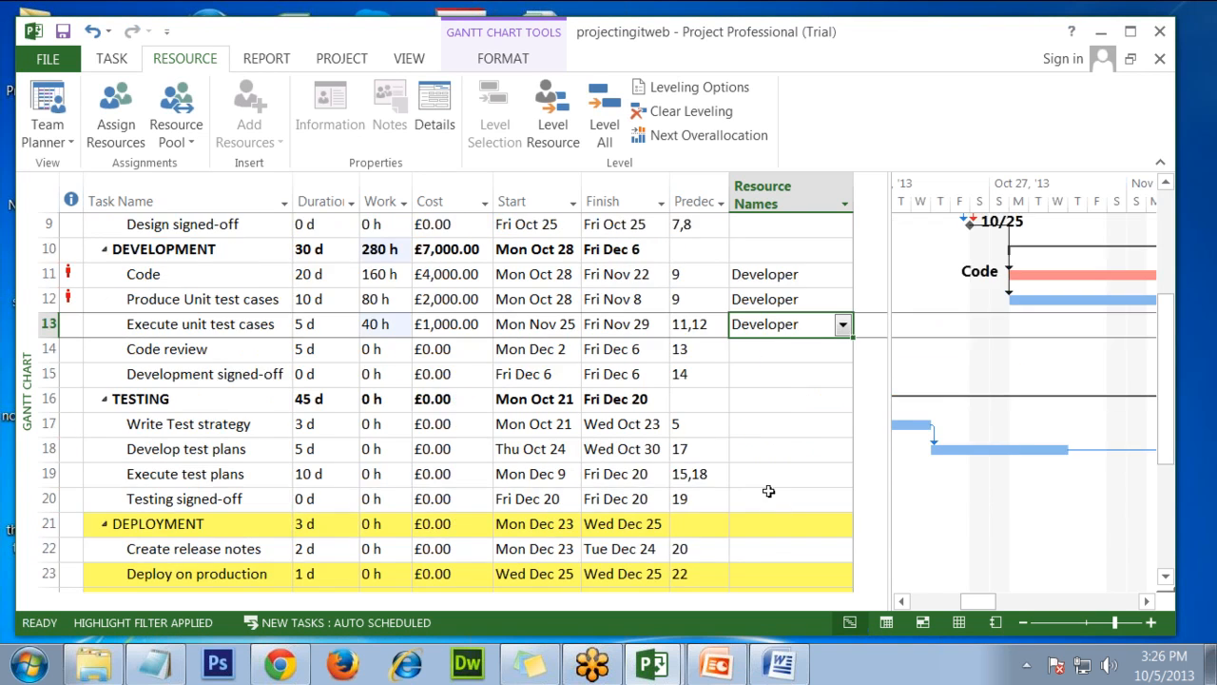
pyautogui.click(785, 352)
pyautogui.click(843, 350)
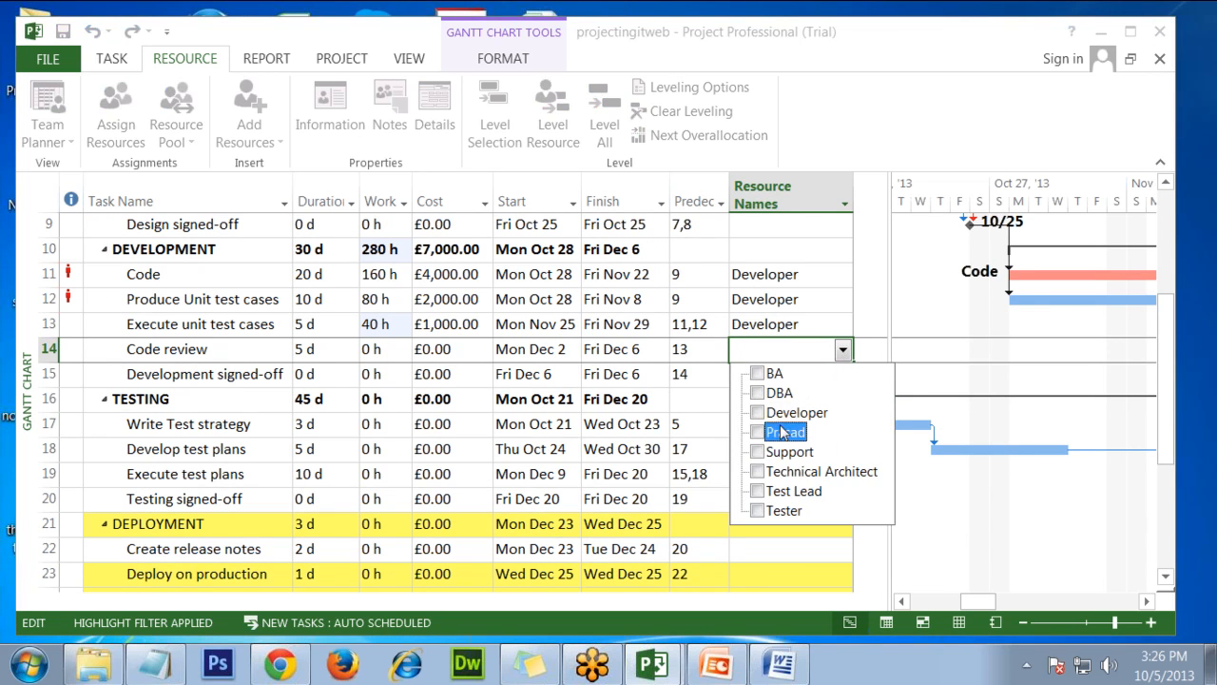
pyautogui.click(789, 476)
pyautogui.click(759, 415)
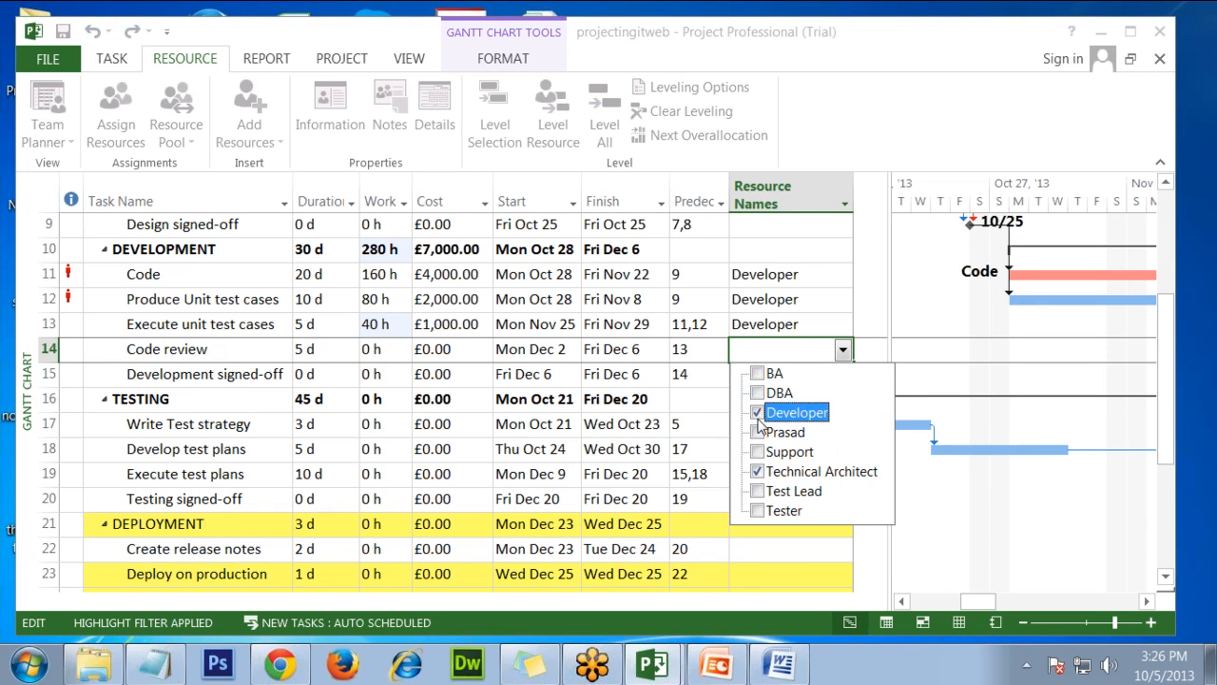
pyautogui.press('Return')
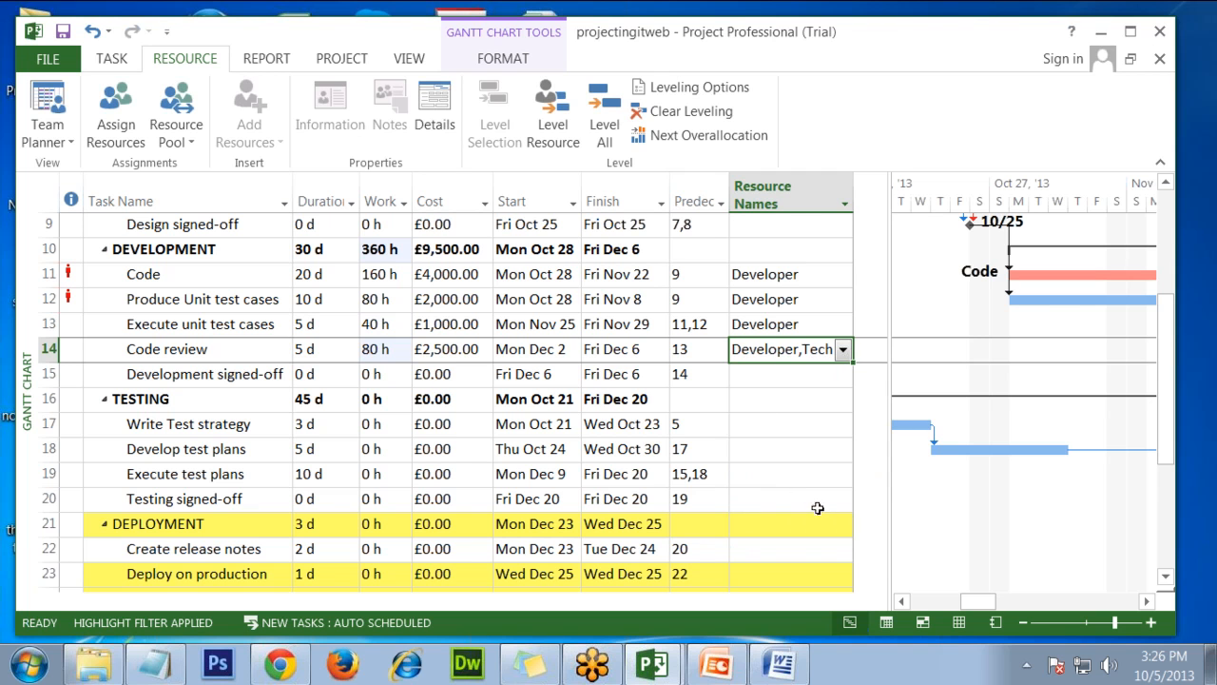
# Step: Assign the Test Lead resource to the Write Test strategy task in the Testing phase
pyautogui.click(807, 425)
pyautogui.click(843, 428)
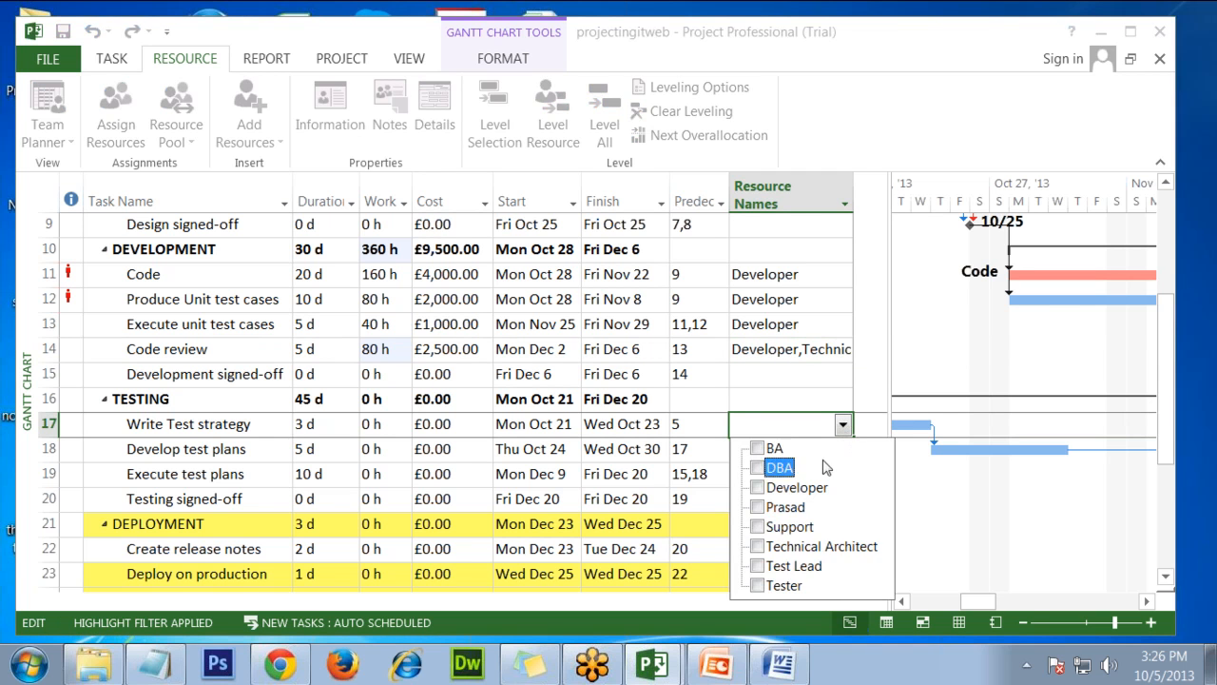
pyautogui.click(809, 568)
pyautogui.press('Return')
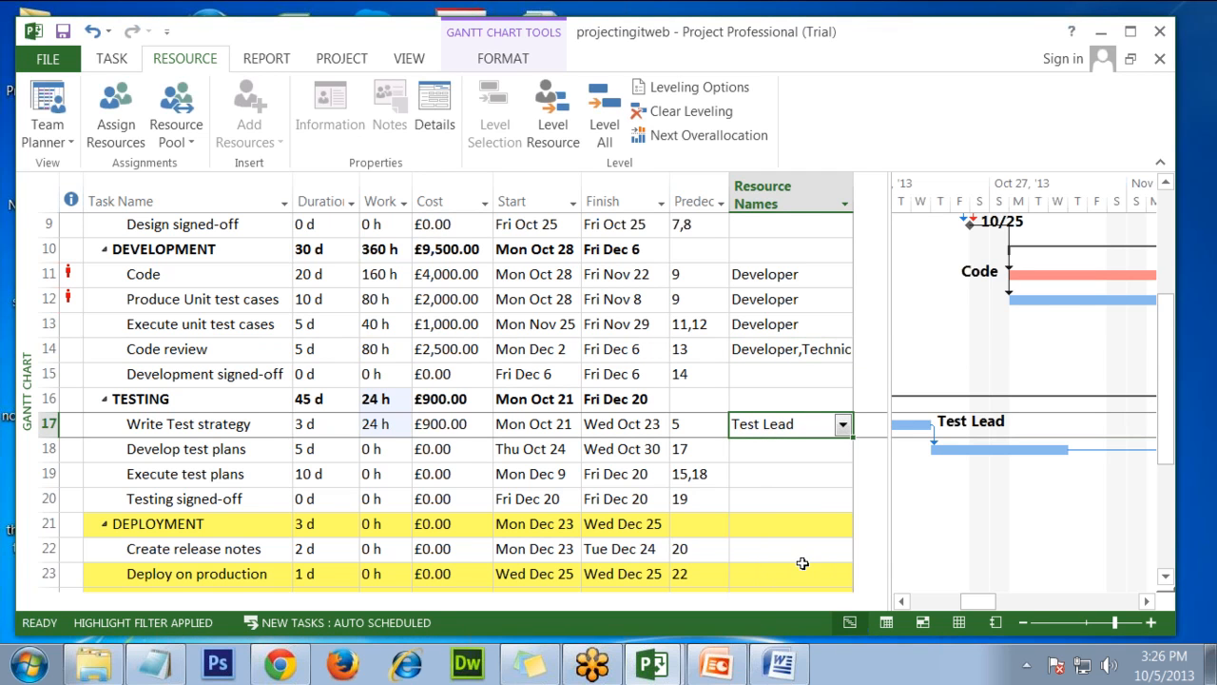
# Step: Assign the Test Lead resource to the Develop test plans task
pyautogui.click(837, 453)
pyautogui.click(842, 451)
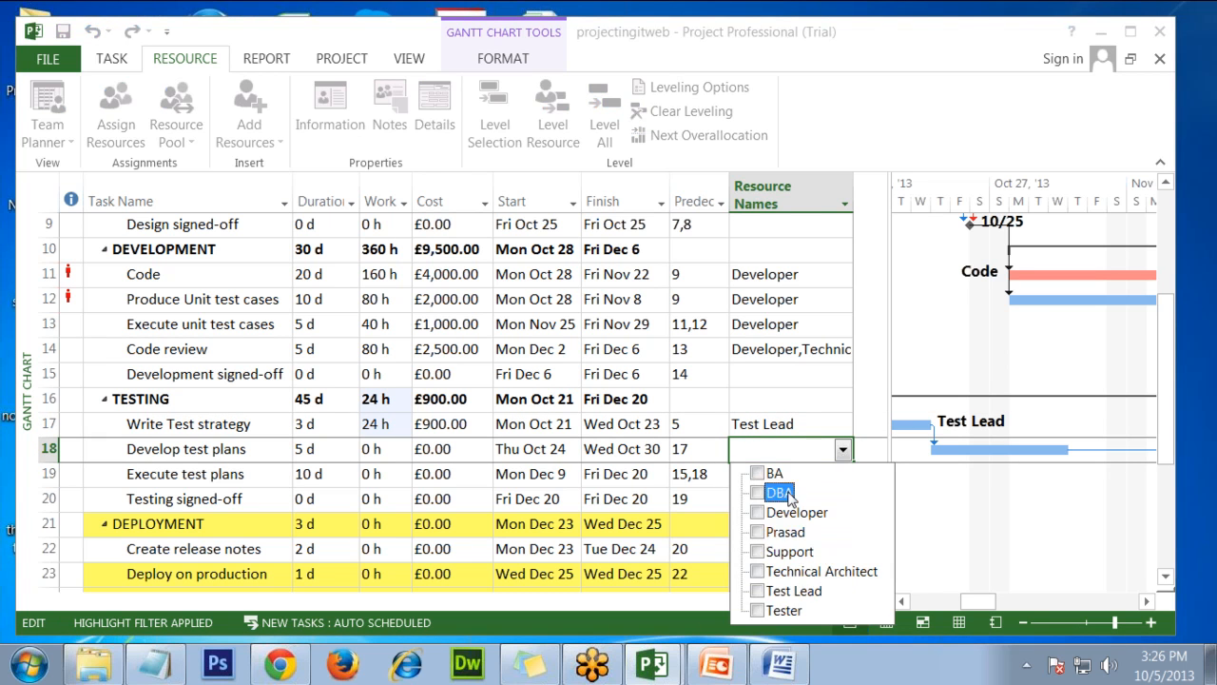
pyautogui.click(790, 591)
pyautogui.press('Return')
# Step: Assign the Tester resource to the Execute test plans task
pyautogui.click(809, 482)
pyautogui.click(842, 475)
pyautogui.click(758, 473)
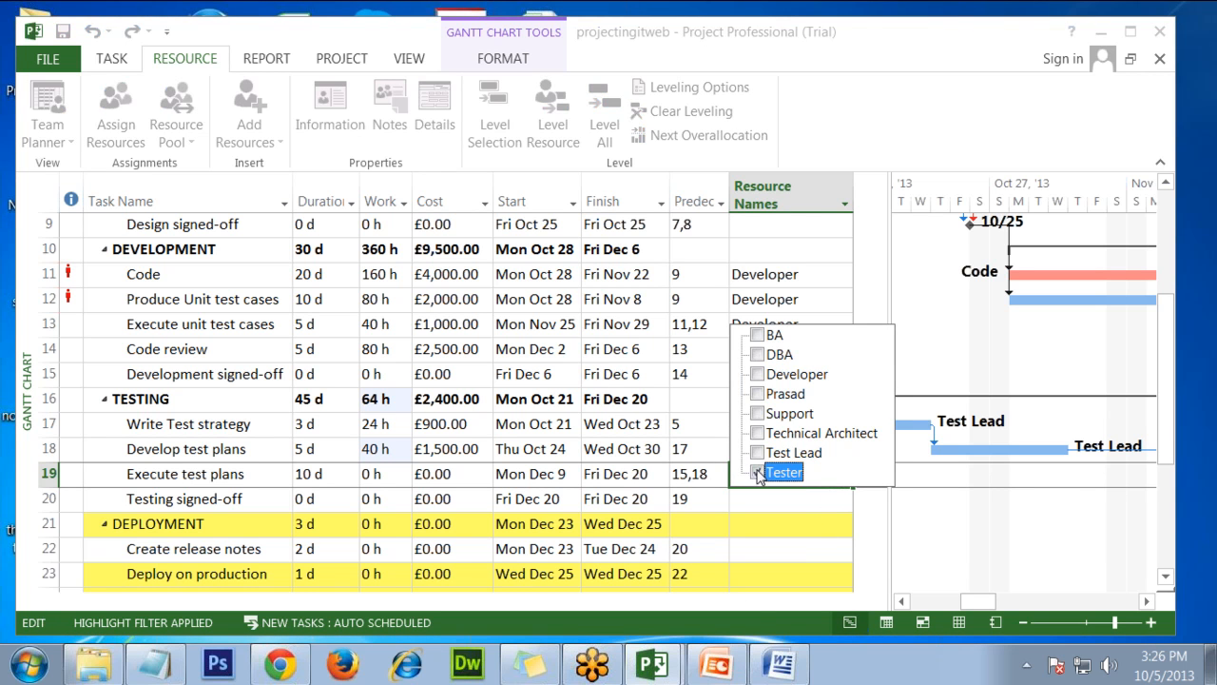
pyautogui.press('Return')
# Step: Delete the stray tasks t3, t2 and t1 below the Deployment phase
pyautogui.scroll(-1, 754, 529)
pyautogui.scroll(-3, 754, 529)
pyautogui.scroll(1, 746, 419)
pyautogui.scroll(-1, 47, 550)
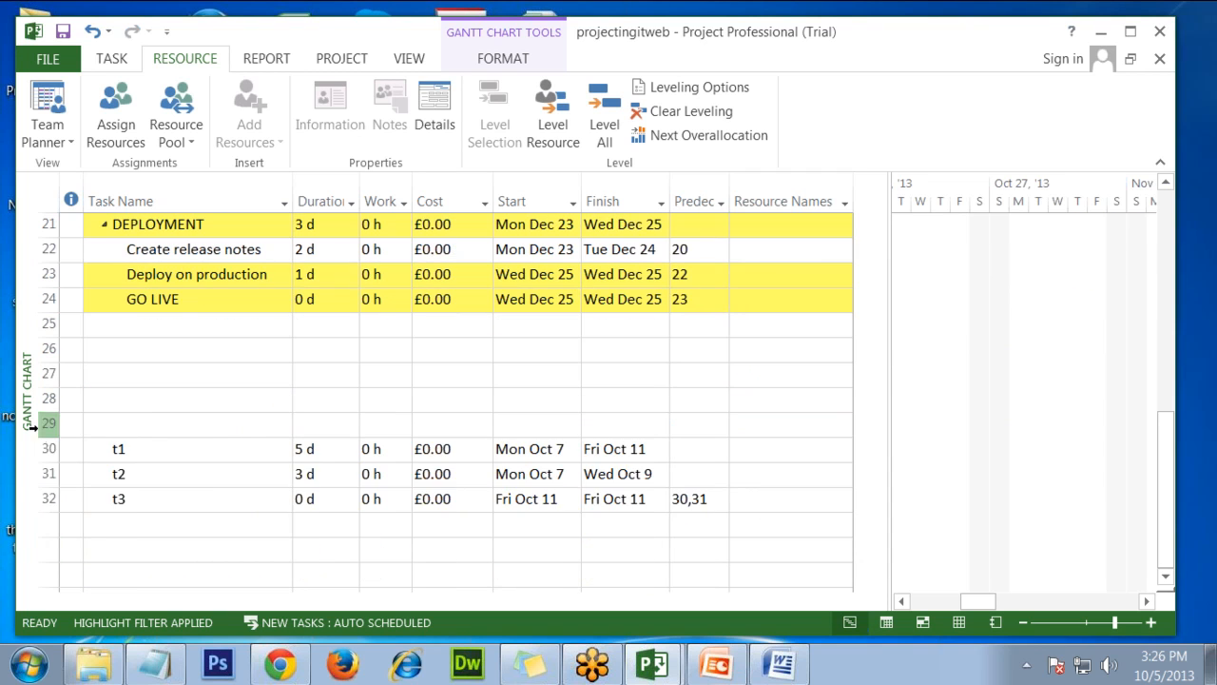
pyautogui.moveTo(45, 448); pyautogui.dragTo(42, 511)
pyautogui.rightClick(47, 512)
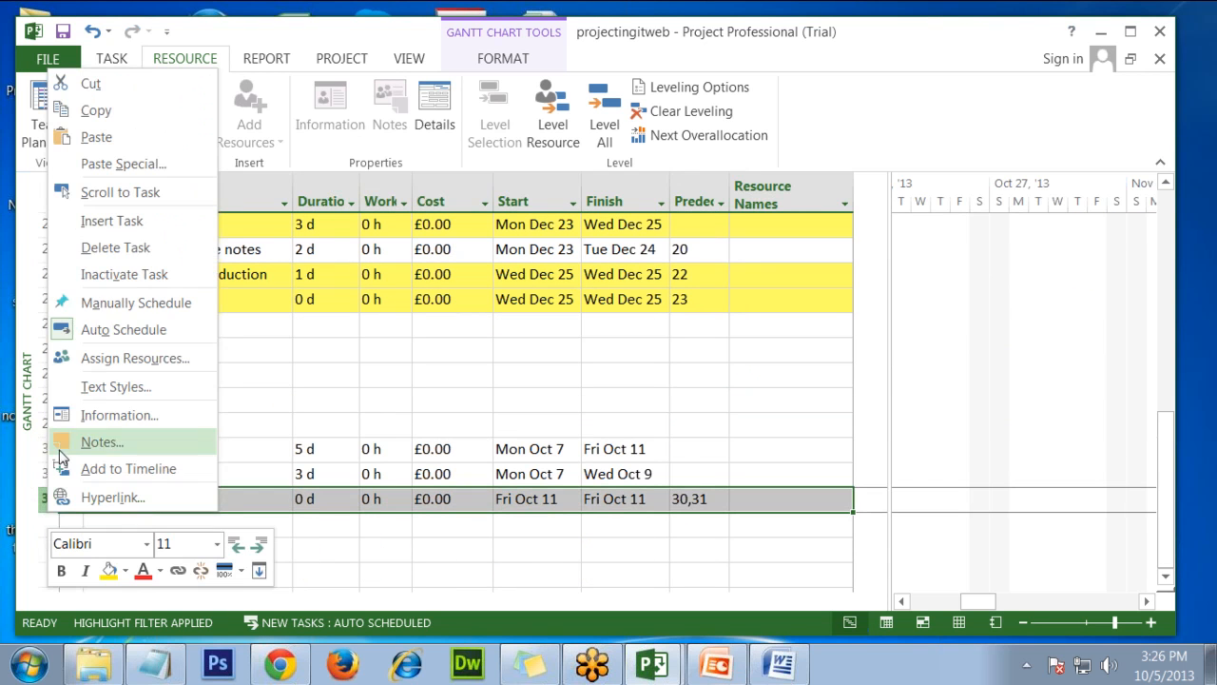
pyautogui.click(98, 246)
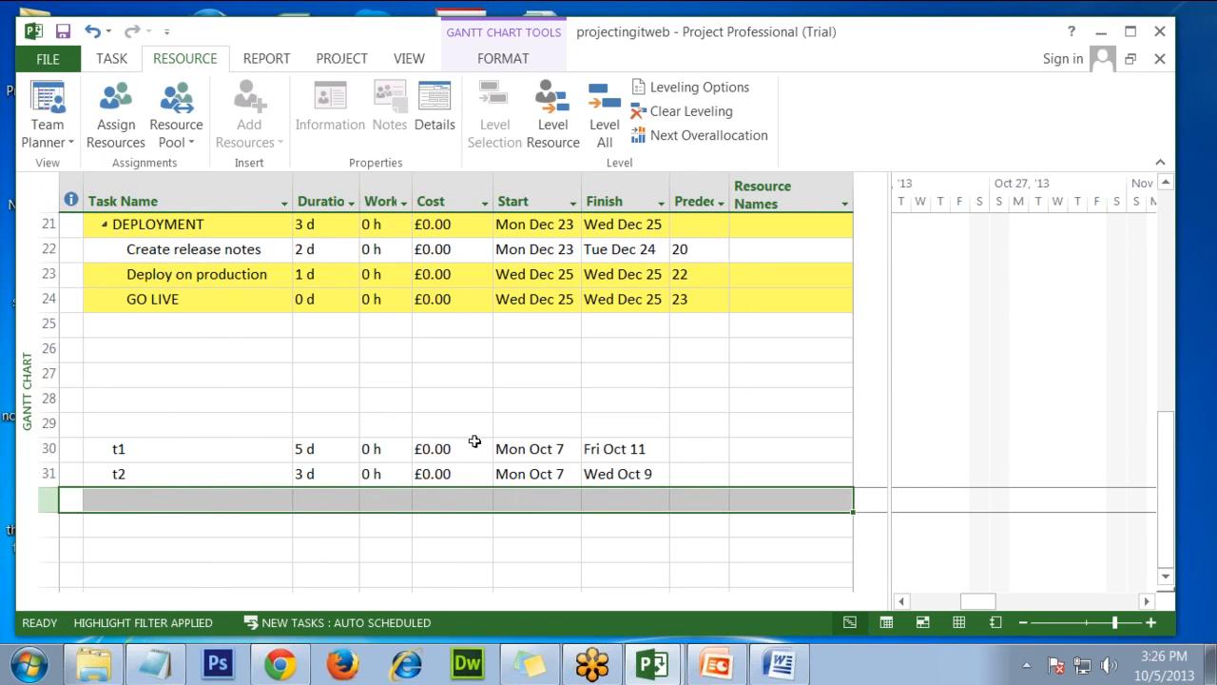
pyautogui.moveTo(47, 448); pyautogui.dragTo(52, 476)
pyautogui.rightClick(52, 476)
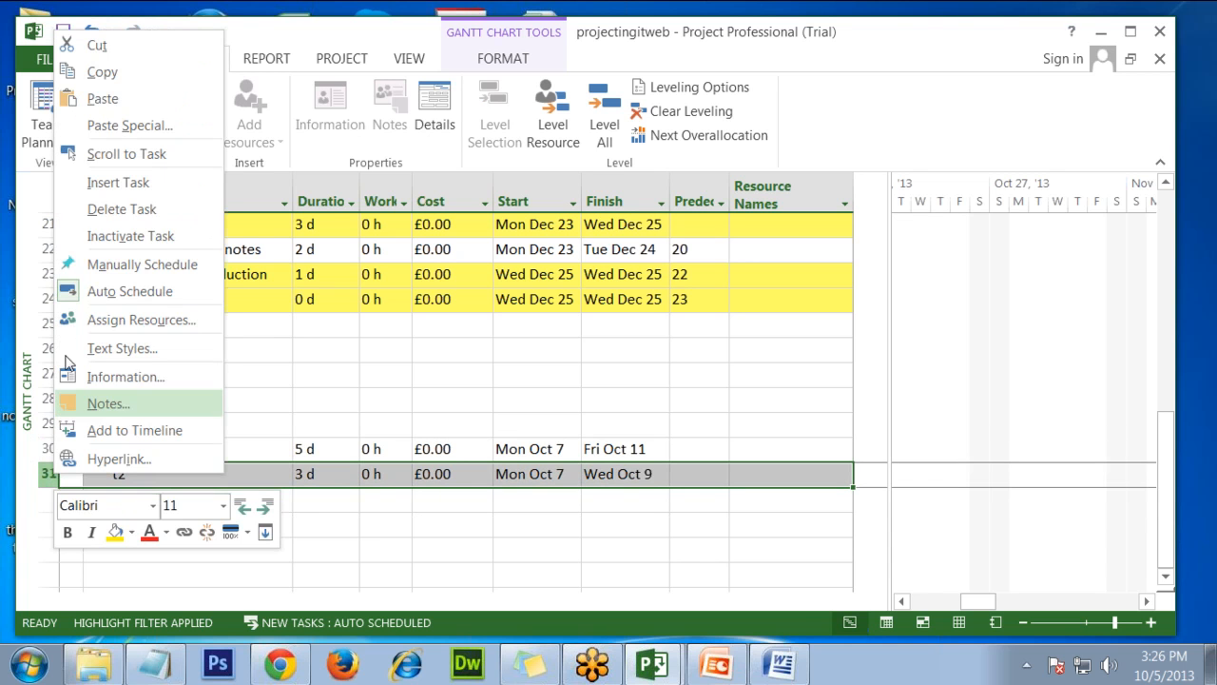
pyautogui.click(122, 207)
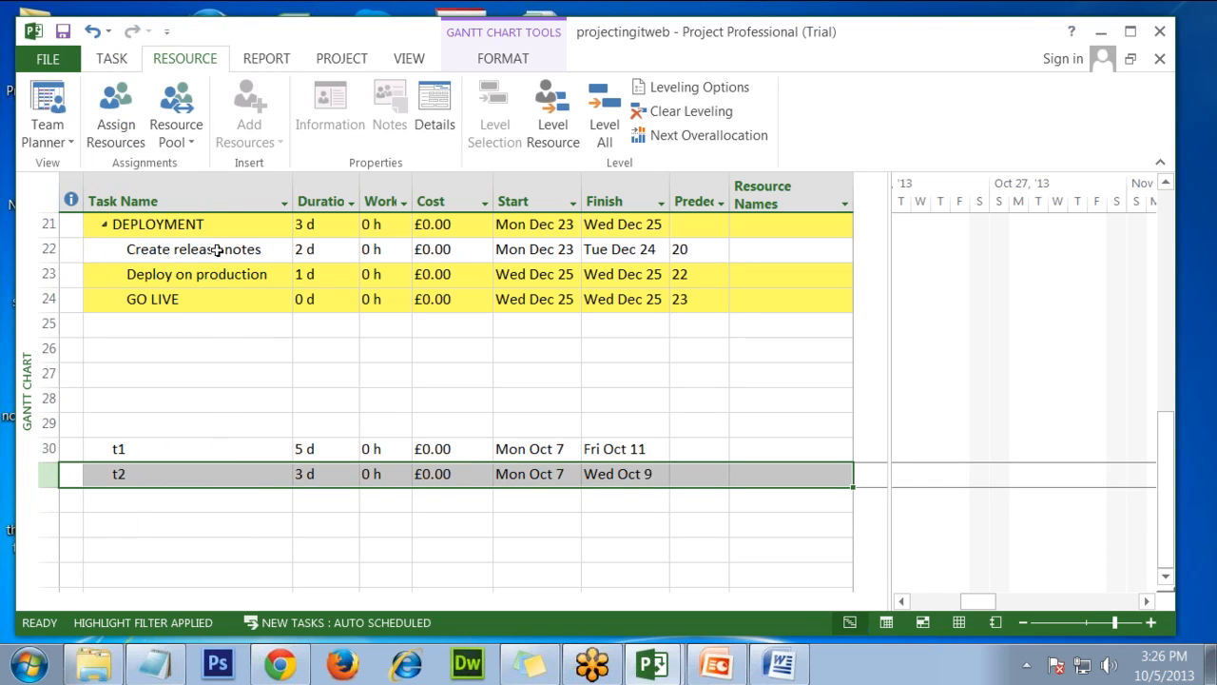
pyautogui.click(47, 449)
pyautogui.rightClick(50, 449)
pyautogui.click(114, 187)
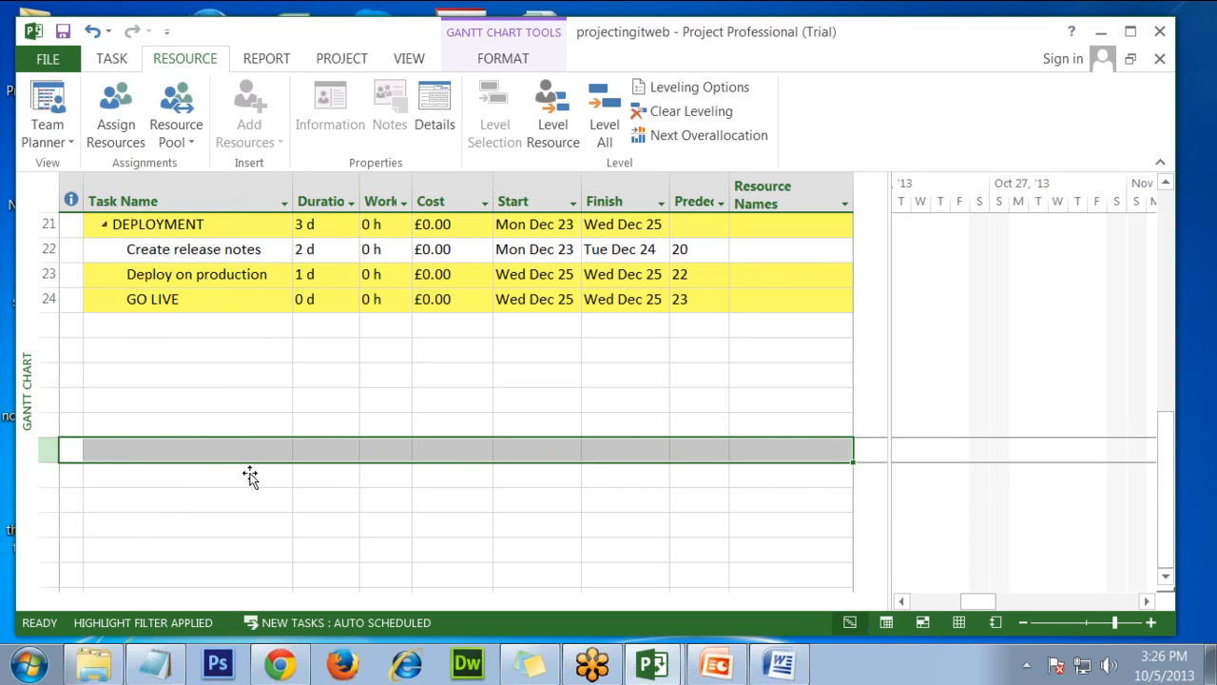
# Step: Assign the Developer resource to the Create release notes task in the Deployment phase
pyautogui.scroll(3, 318, 533)
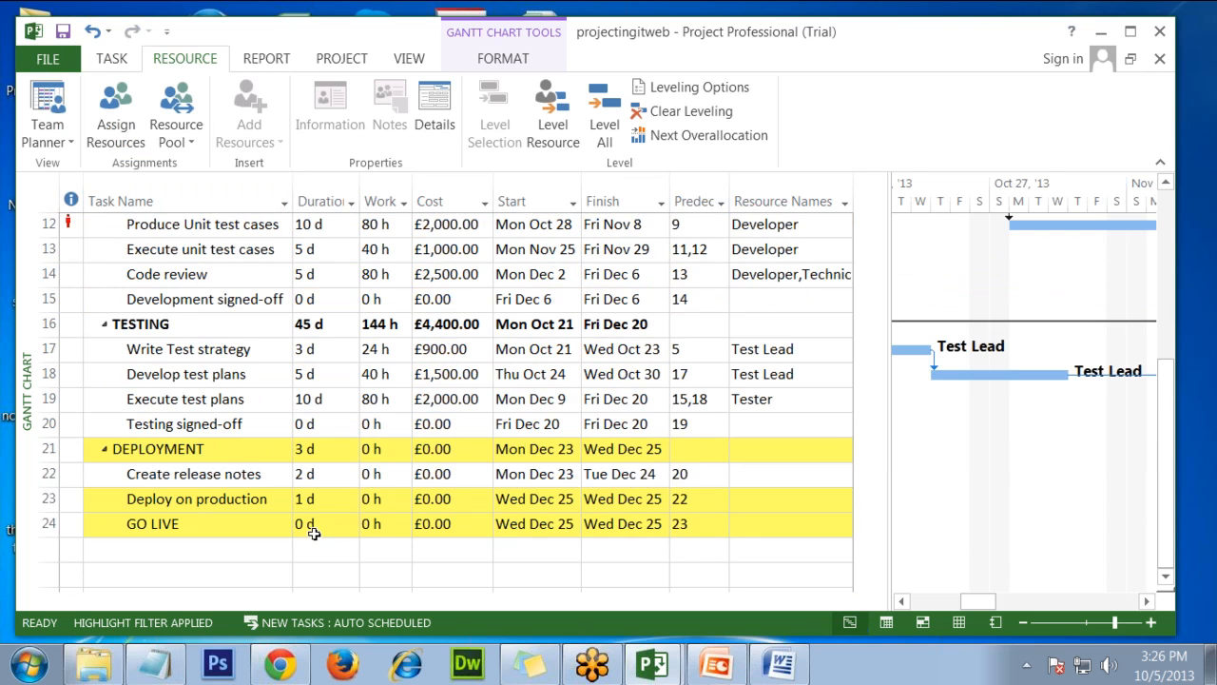
pyautogui.click(792, 477)
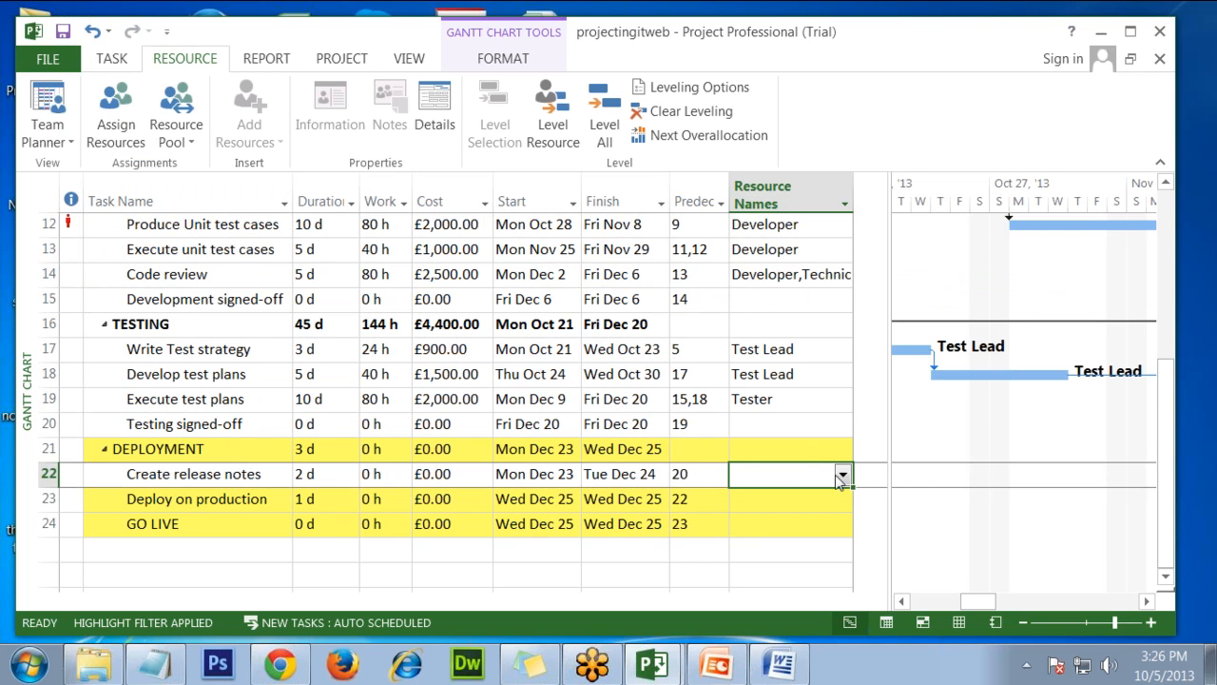
pyautogui.click(843, 480)
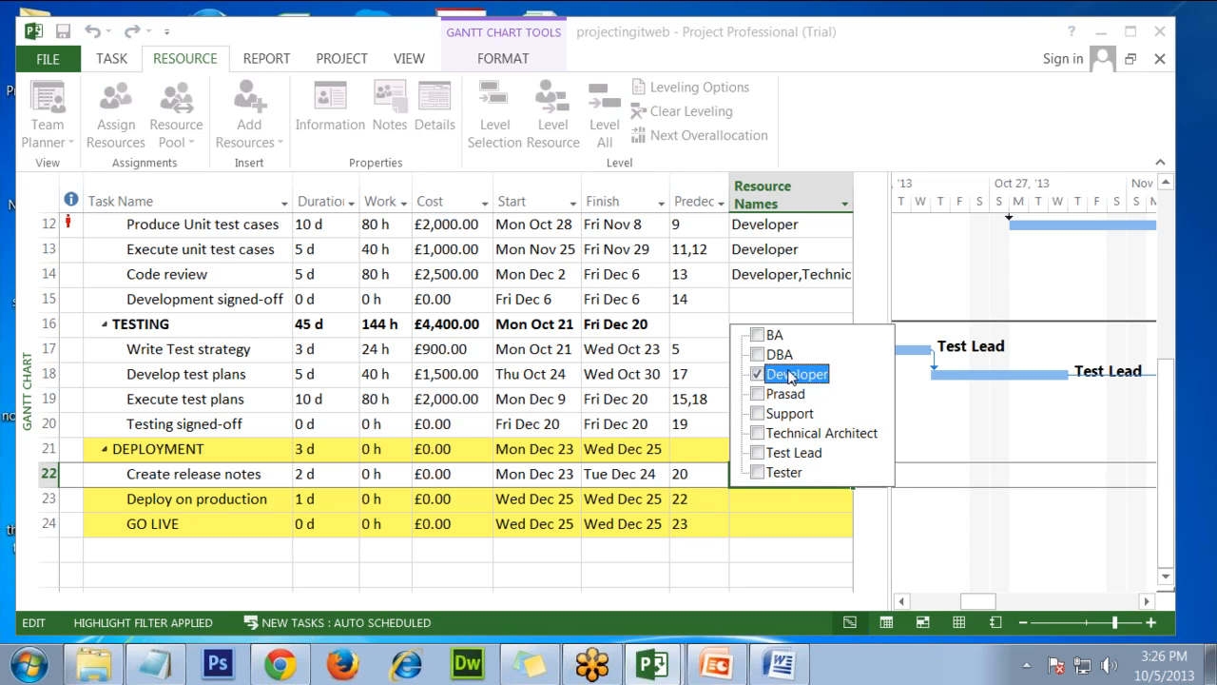
pyautogui.click(775, 530)
# Step: Assign the Support resource to the Deploy on production task
pyautogui.click(775, 504)
pyautogui.click(844, 501)
pyautogui.click(758, 439)
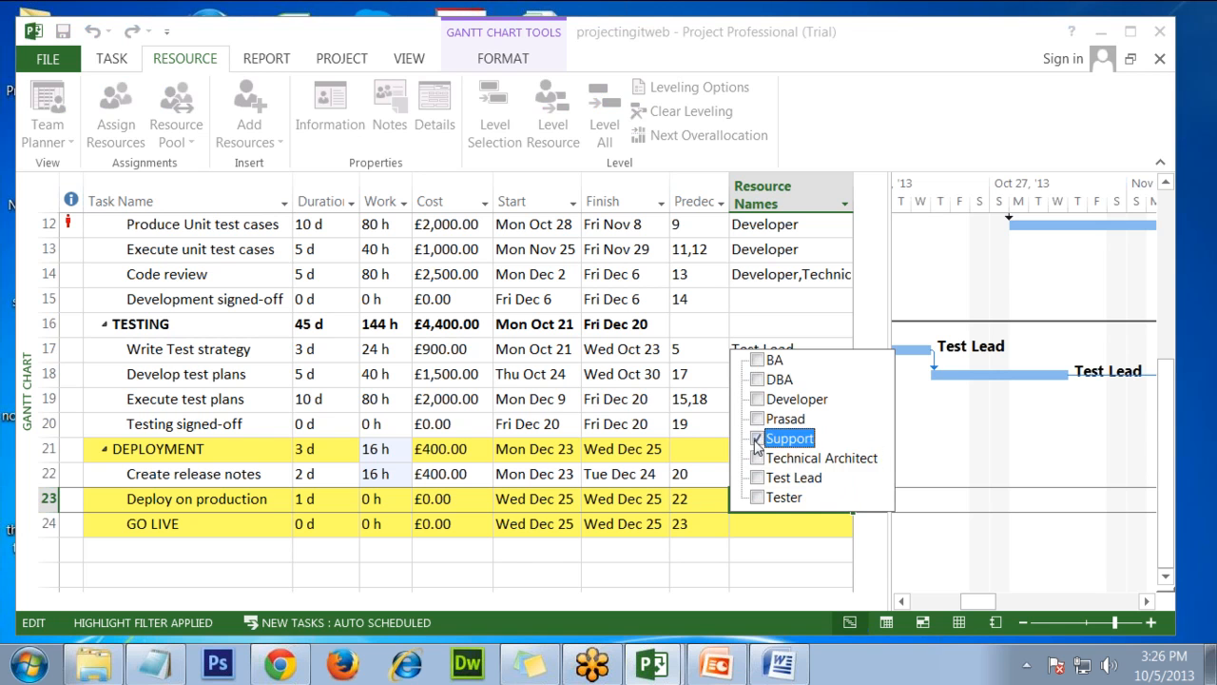
pyautogui.click(801, 529)
# Step: Widen the Gantt chart area beside the task table and select the Create design specs task
pyautogui.scroll(4, 774, 505)
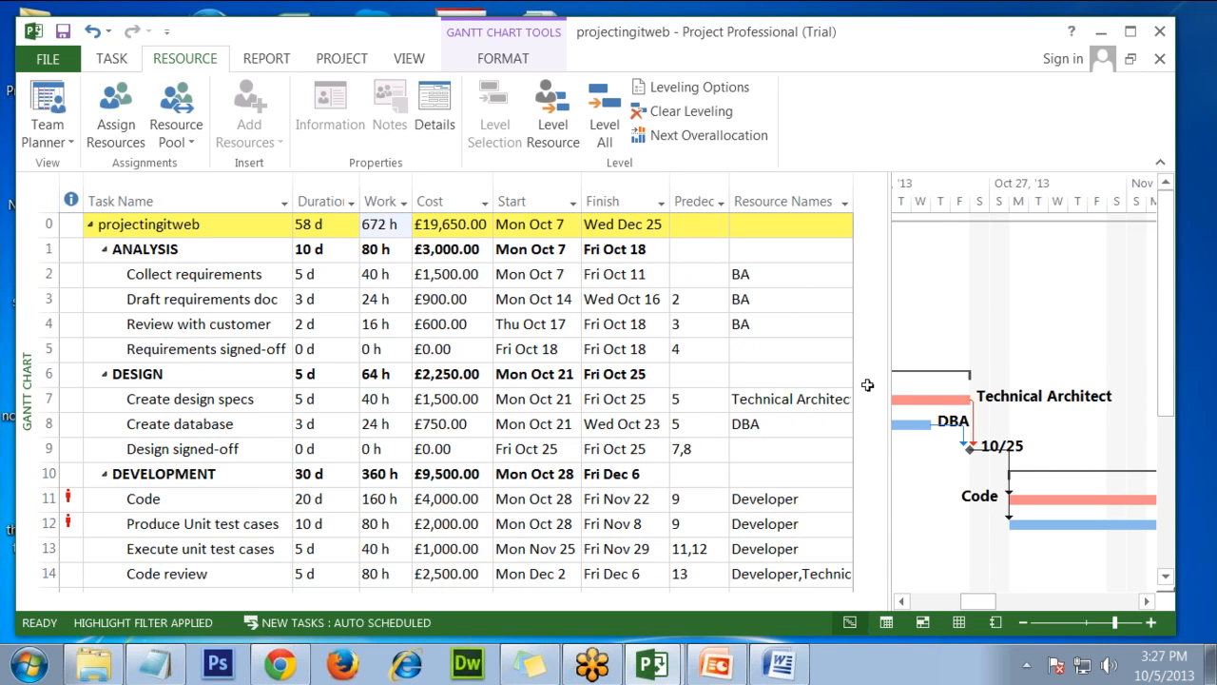
pyautogui.moveTo(889, 206); pyautogui.dragTo(851, 208)
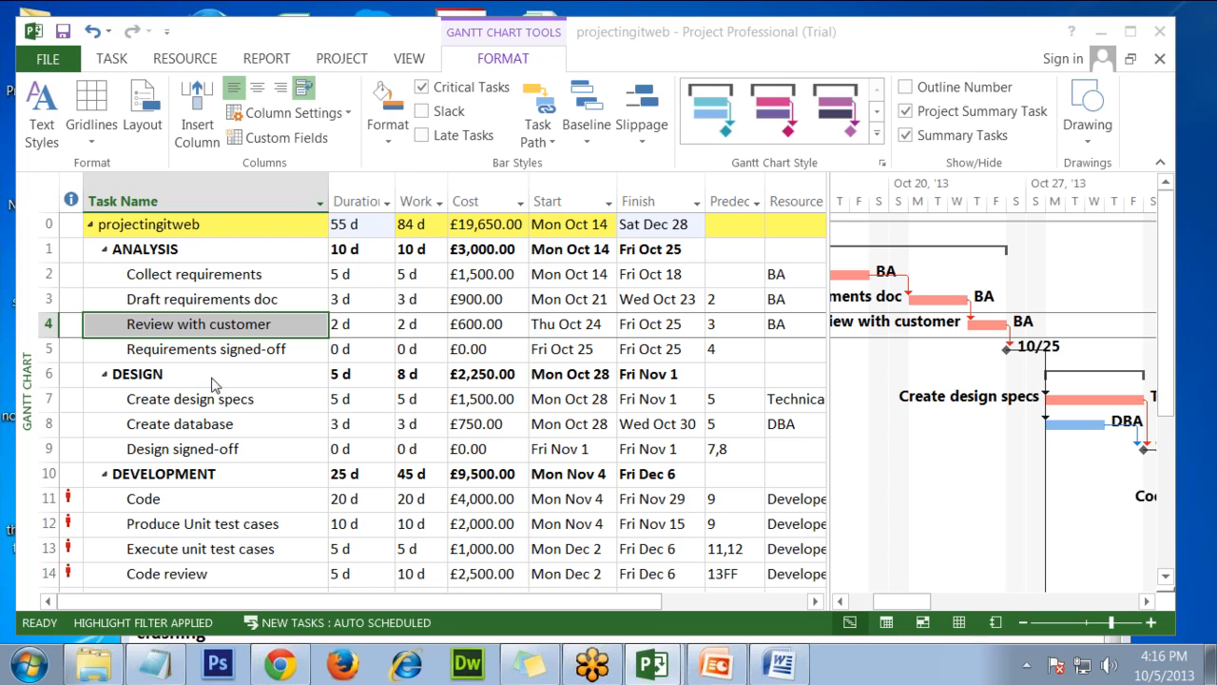
pyautogui.click(157, 400)
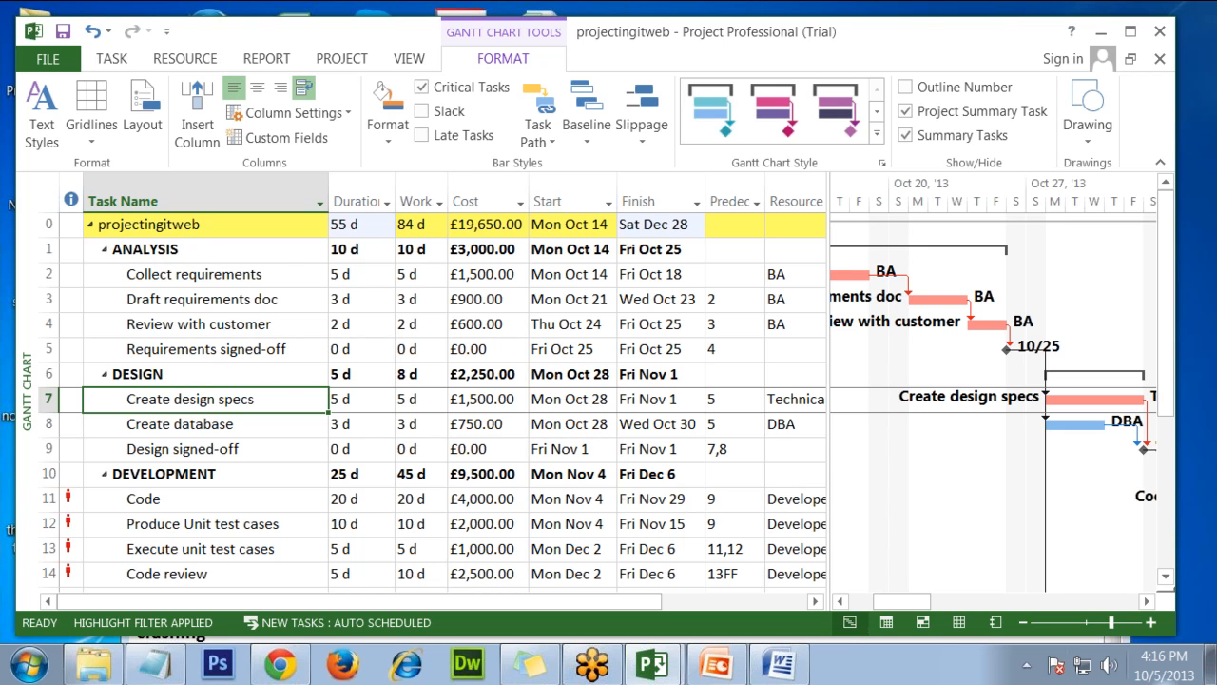
# Step: Open the Team Planner view and examine the tasks scheduled for each resource from mid-October into November
pyautogui.click(182, 59)
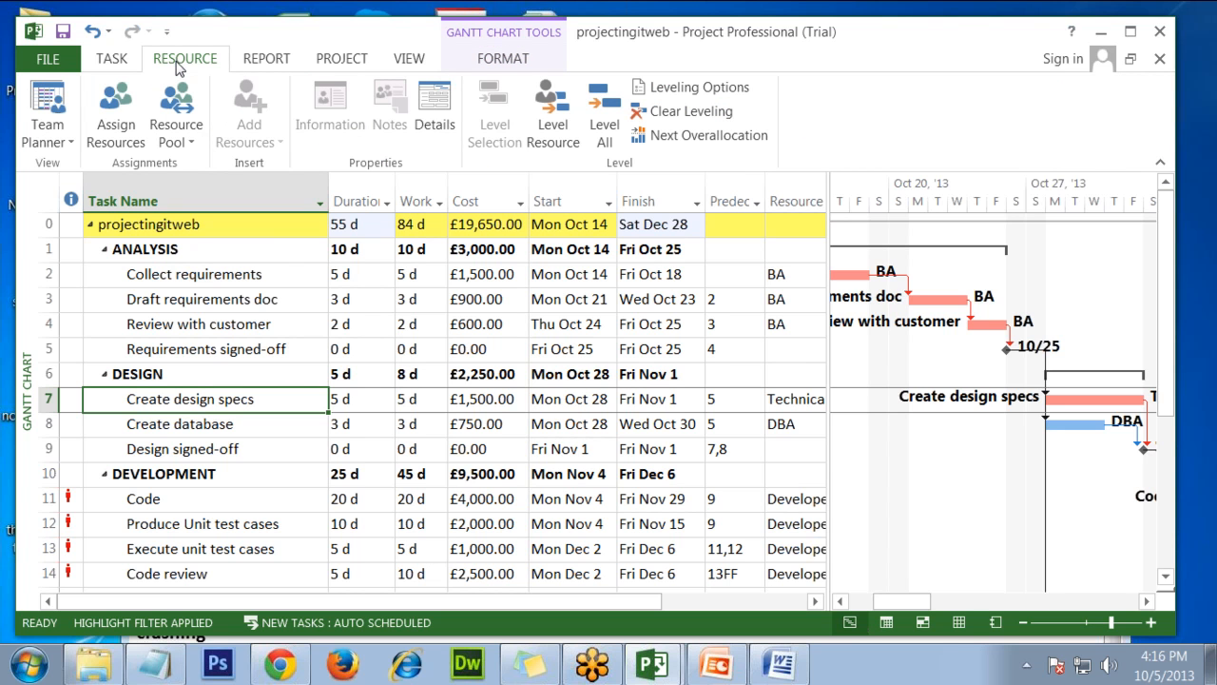
pyautogui.click(50, 99)
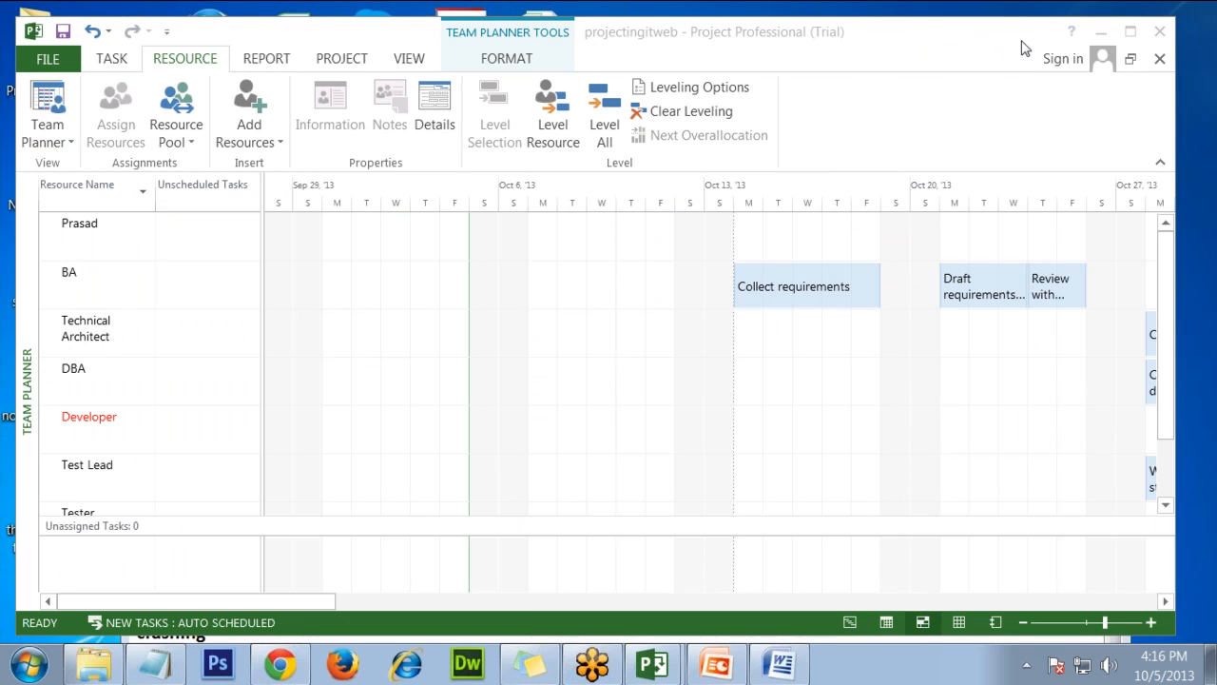
pyautogui.click(81, 284)
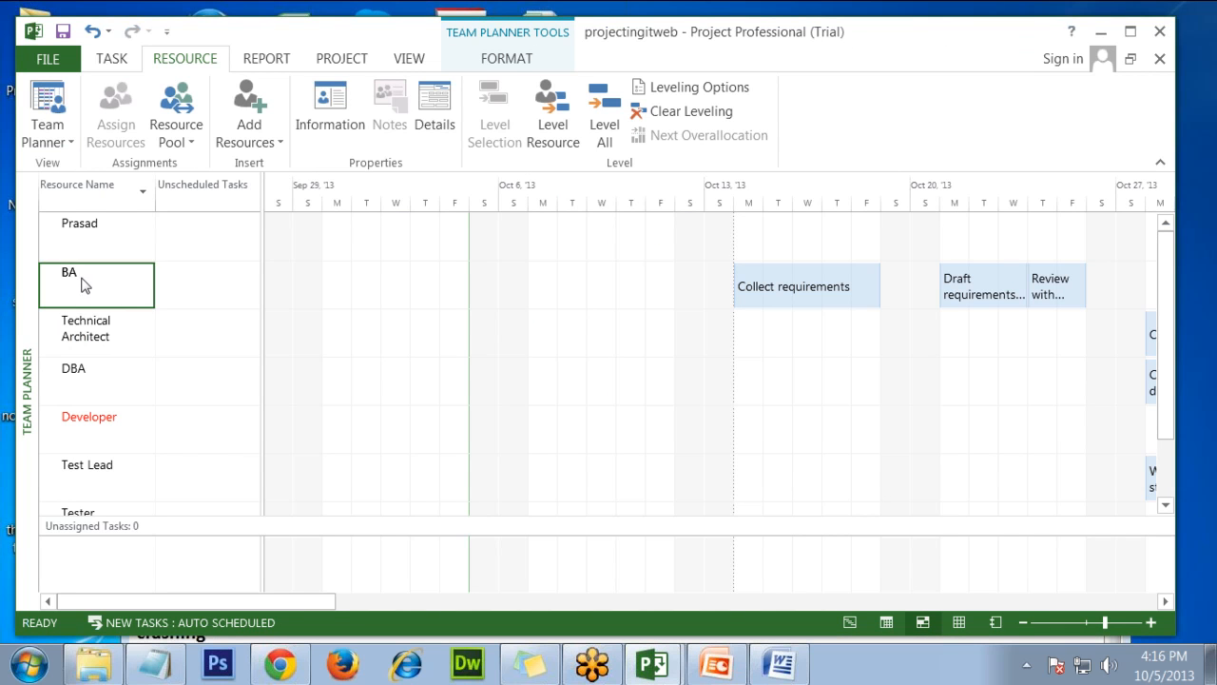
pyautogui.click(108, 340)
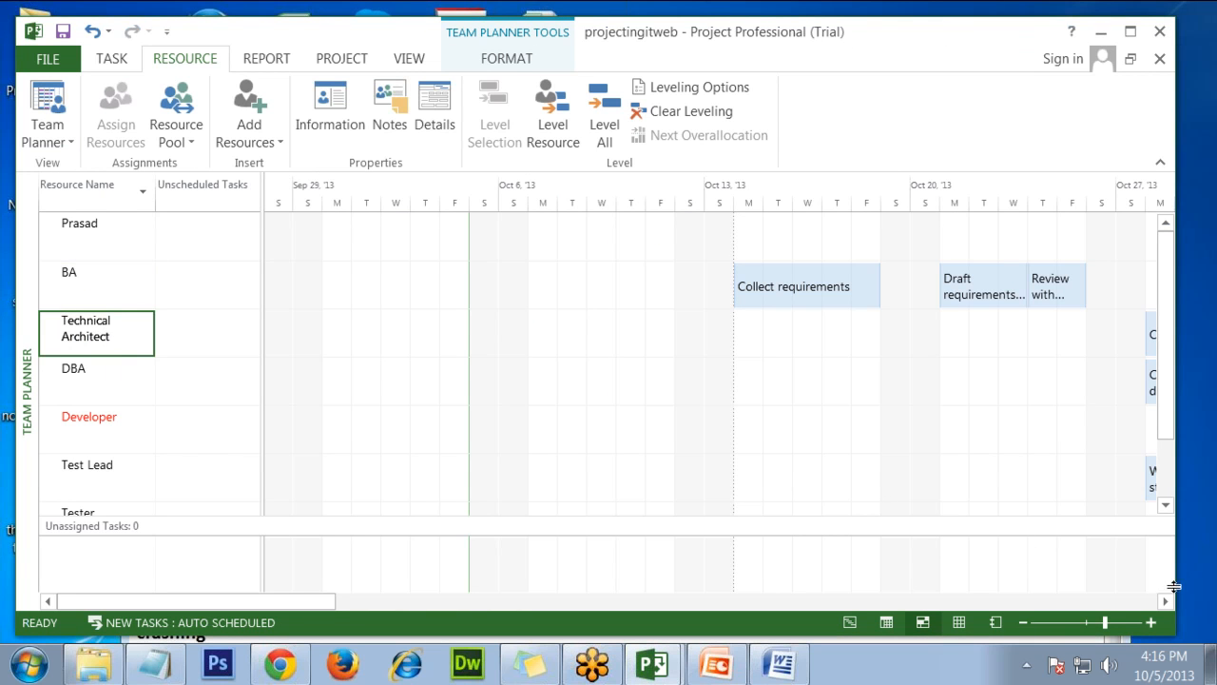
pyautogui.moveTo(1167, 603); pyautogui.dragTo(1166, 604)
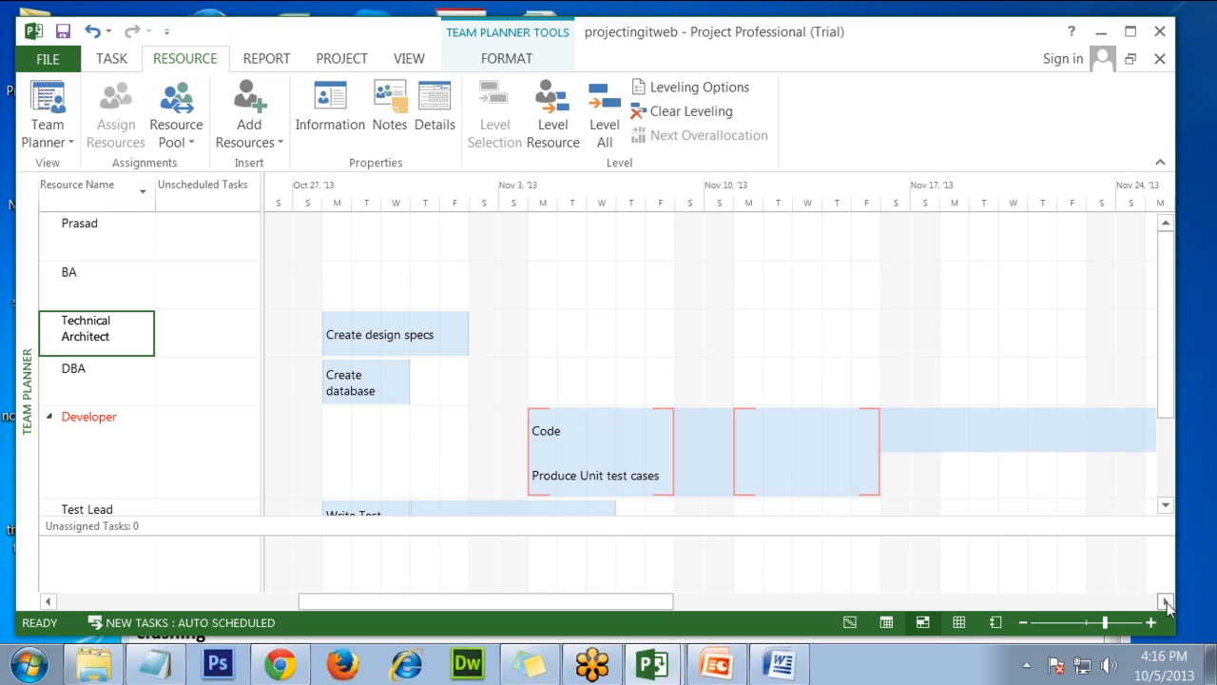
pyautogui.moveTo(1169, 276); pyautogui.dragTo(1184, 412)
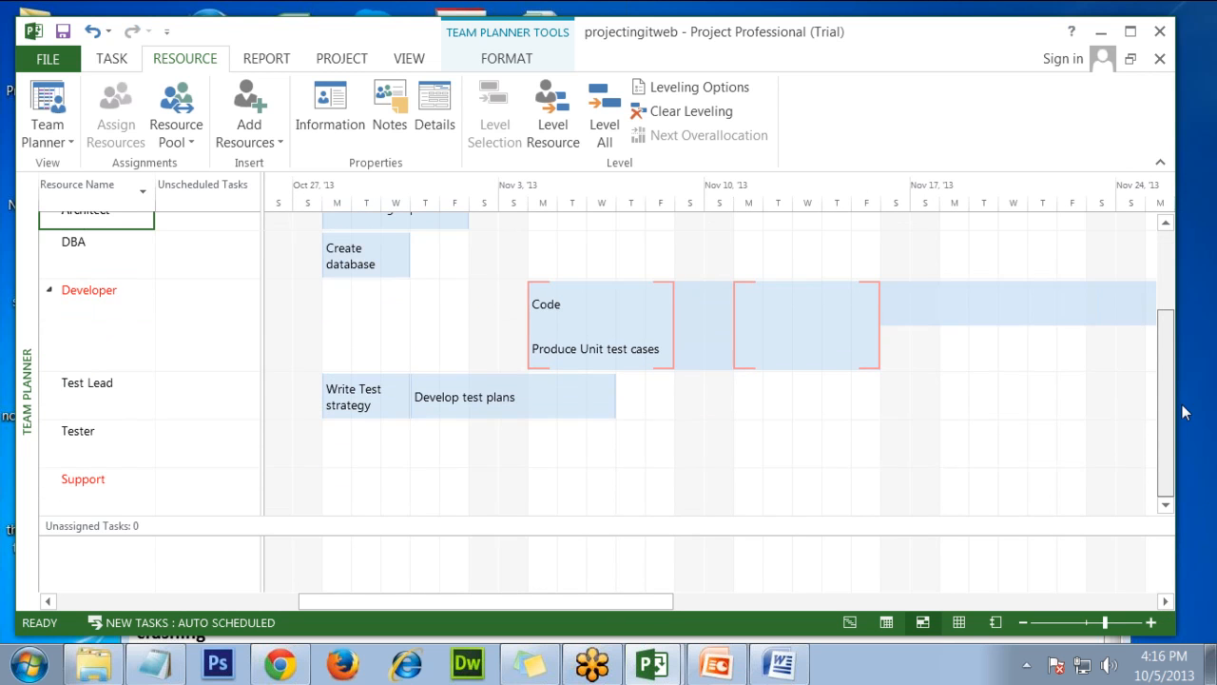
pyautogui.moveTo(1192, 357); pyautogui.dragTo(1196, 248)
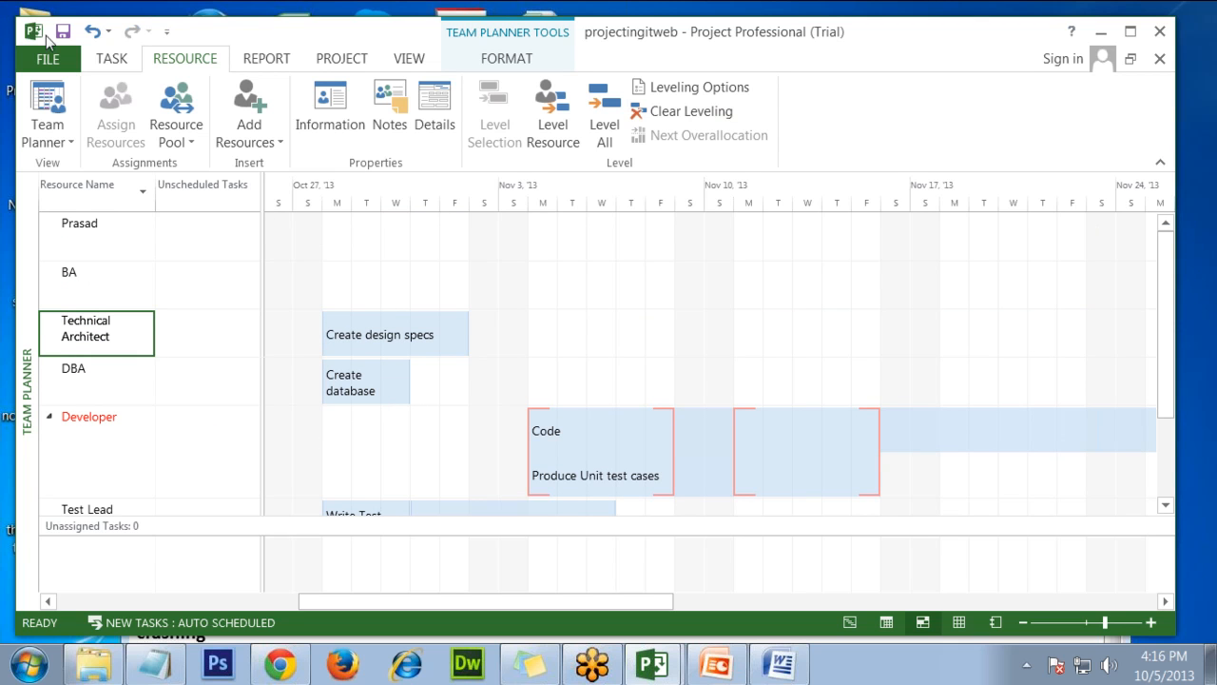
# Step: Switch to the Resource Usage view and collapse the assignments under every resource, from Unassigned down to Support
pyautogui.click(68, 142)
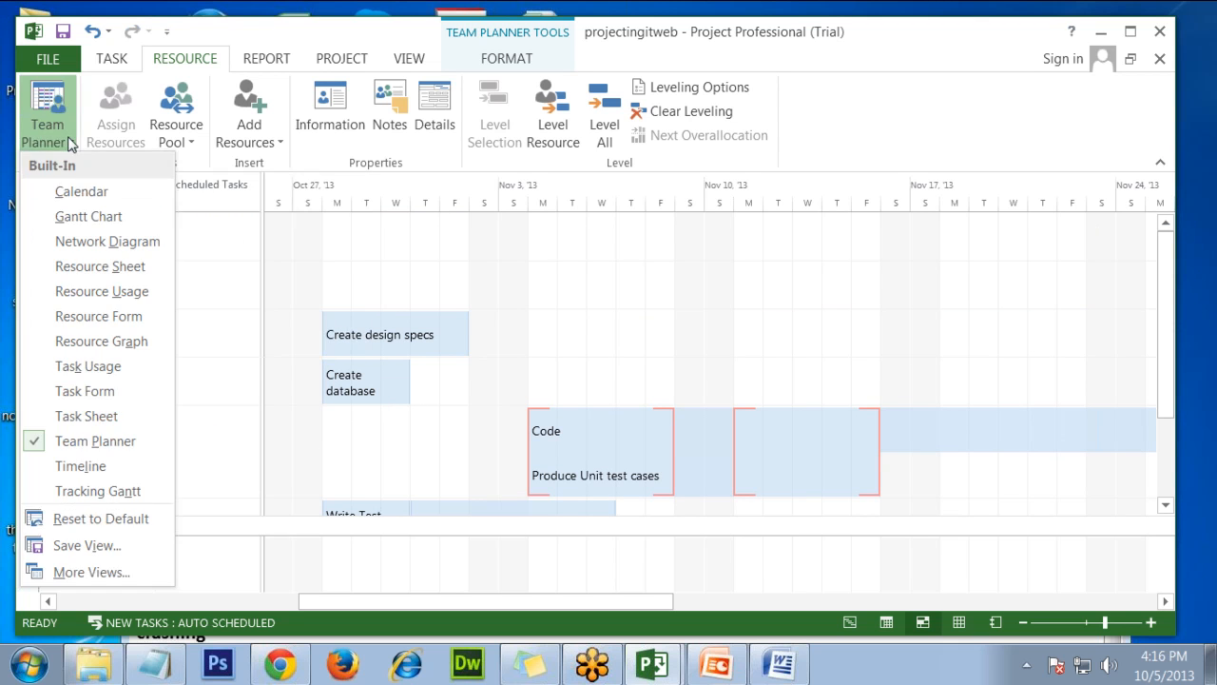
pyautogui.click(99, 291)
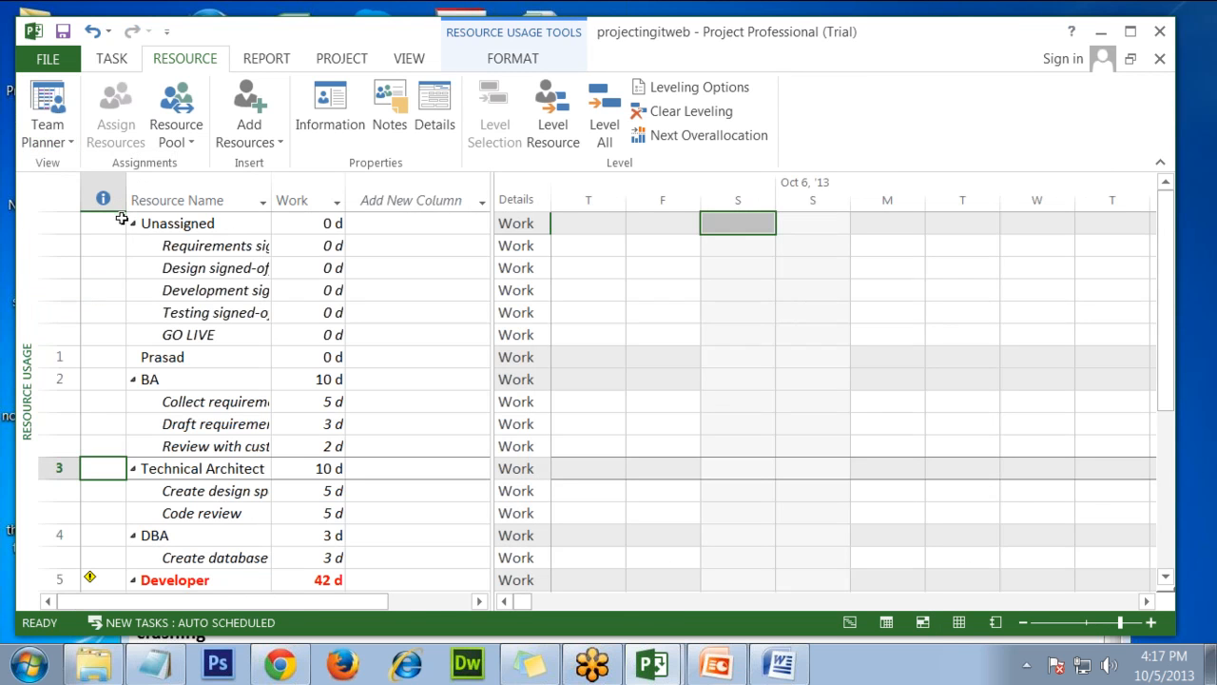
pyautogui.click(133, 223)
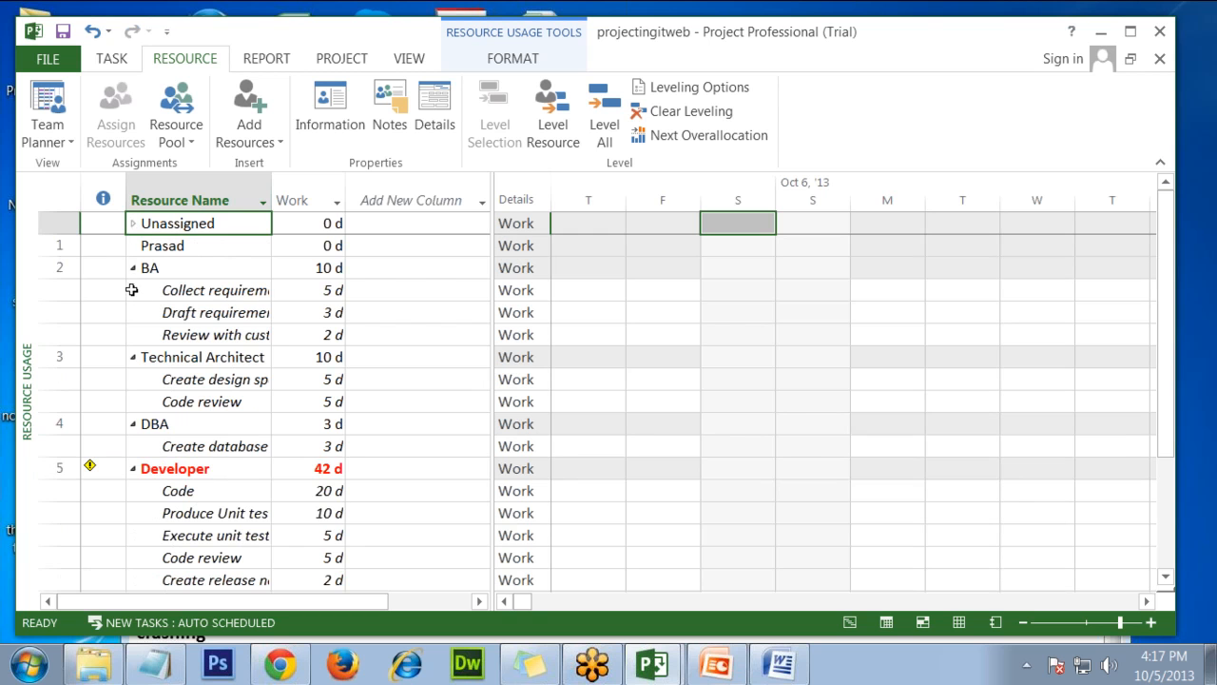
pyautogui.click(133, 270)
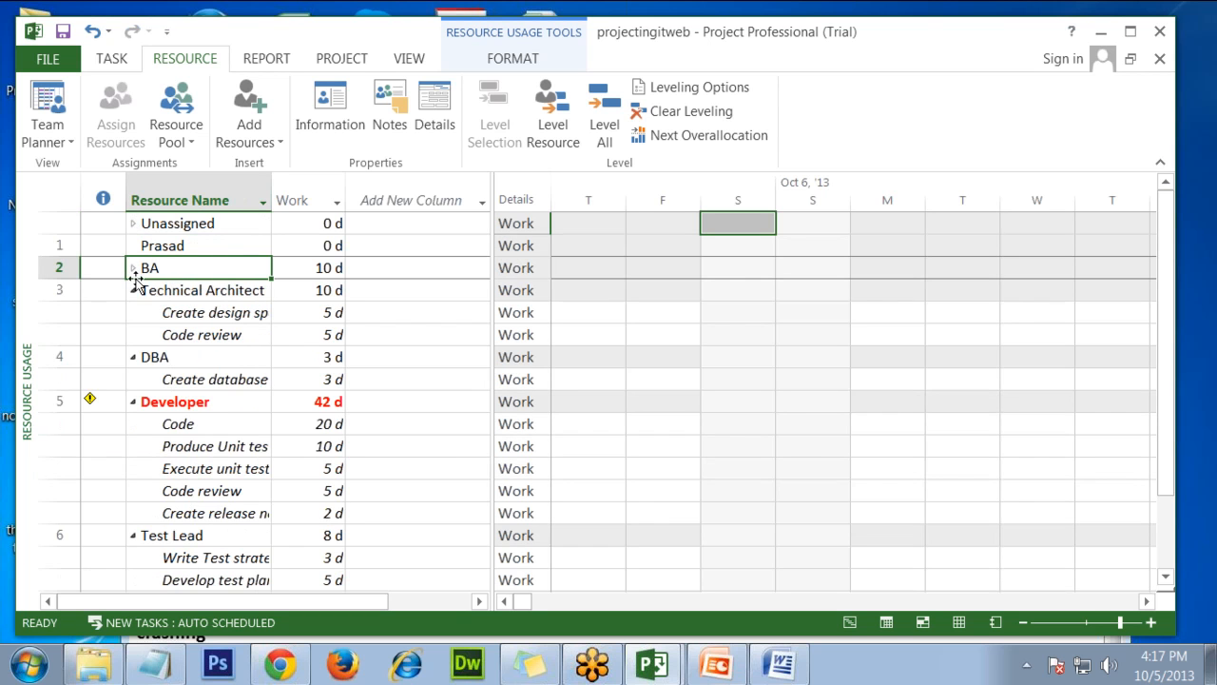
pyautogui.click(134, 291)
pyautogui.click(133, 313)
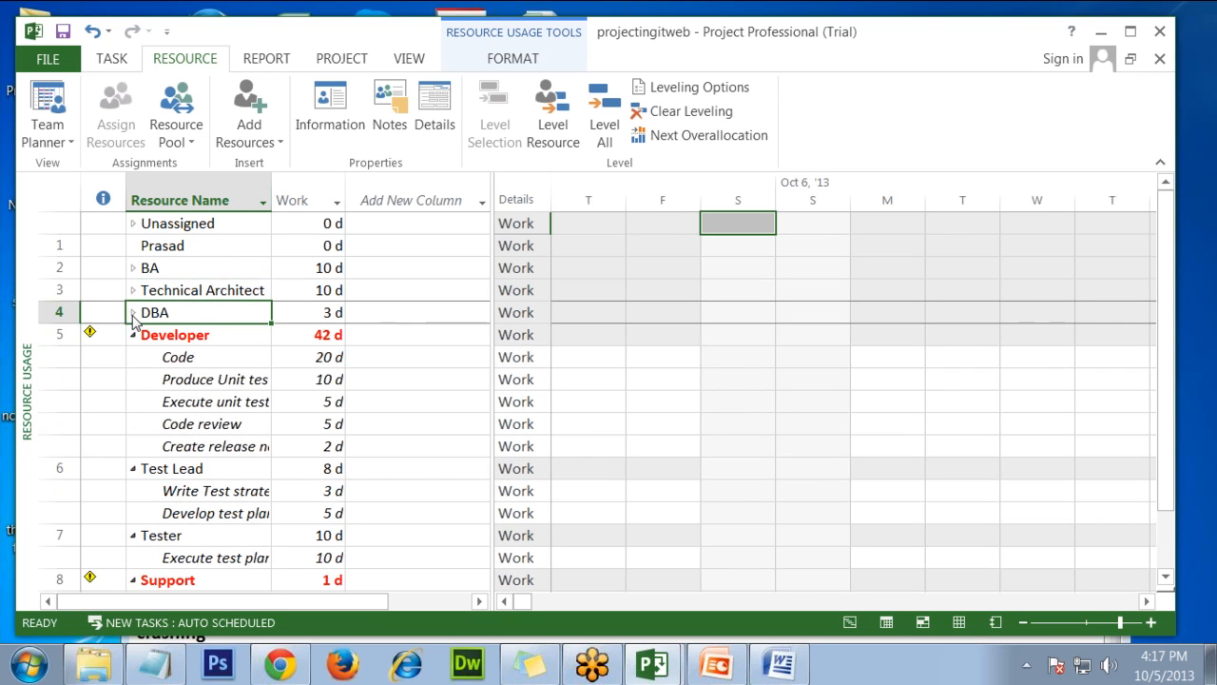
pyautogui.click(133, 336)
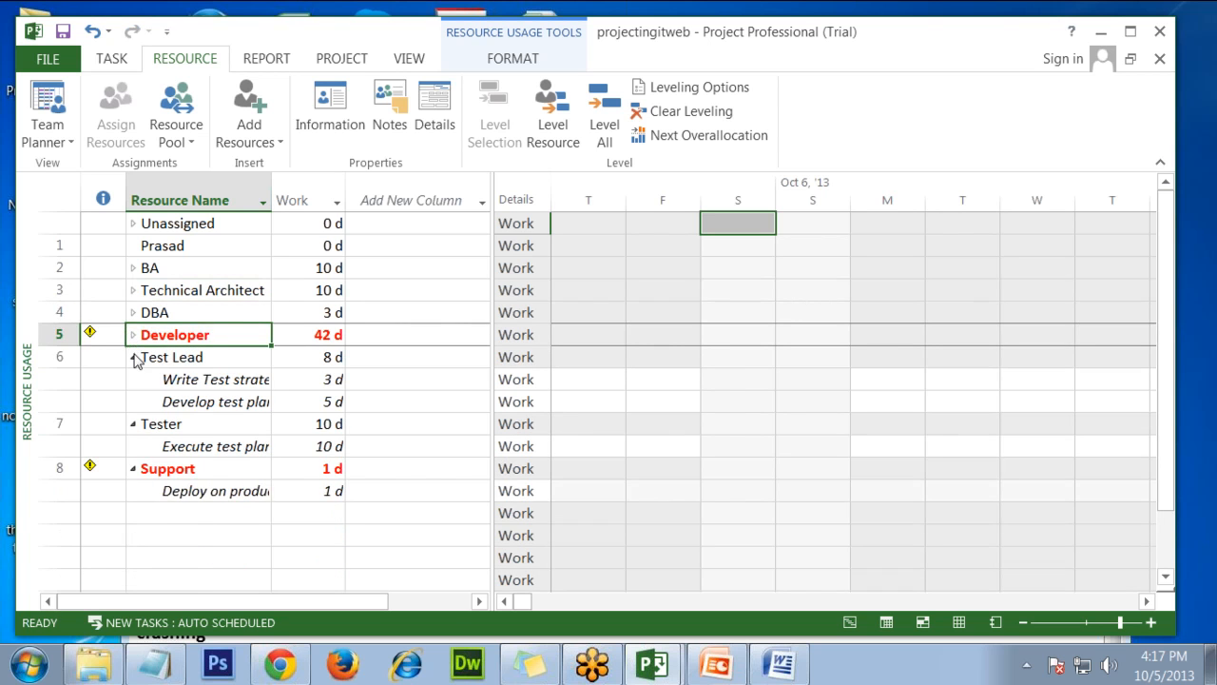
pyautogui.click(133, 357)
pyautogui.click(134, 381)
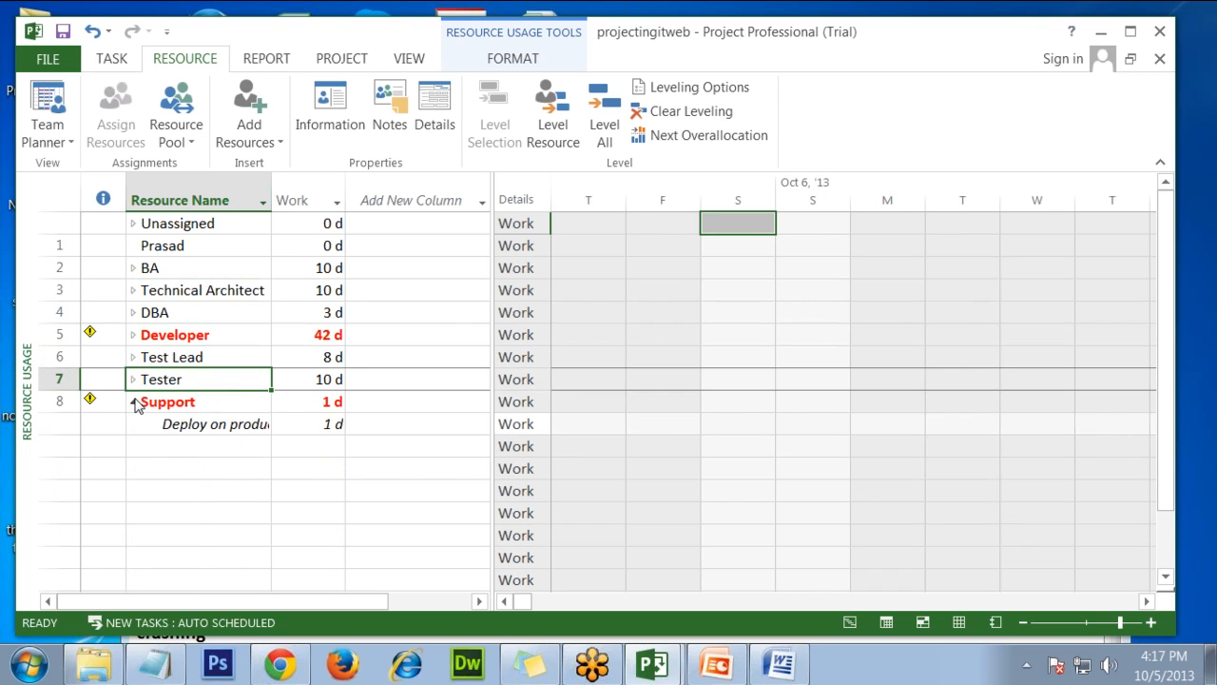
pyautogui.click(133, 401)
# Step: Narrow the indicators column and insert a Start column directly after the Work column
pyautogui.moveTo(125, 183)
pyautogui.mouseDown()
pyautogui.moveTo(100, 183)
pyautogui.moveTo(111, 183)
pyautogui.mouseUp()
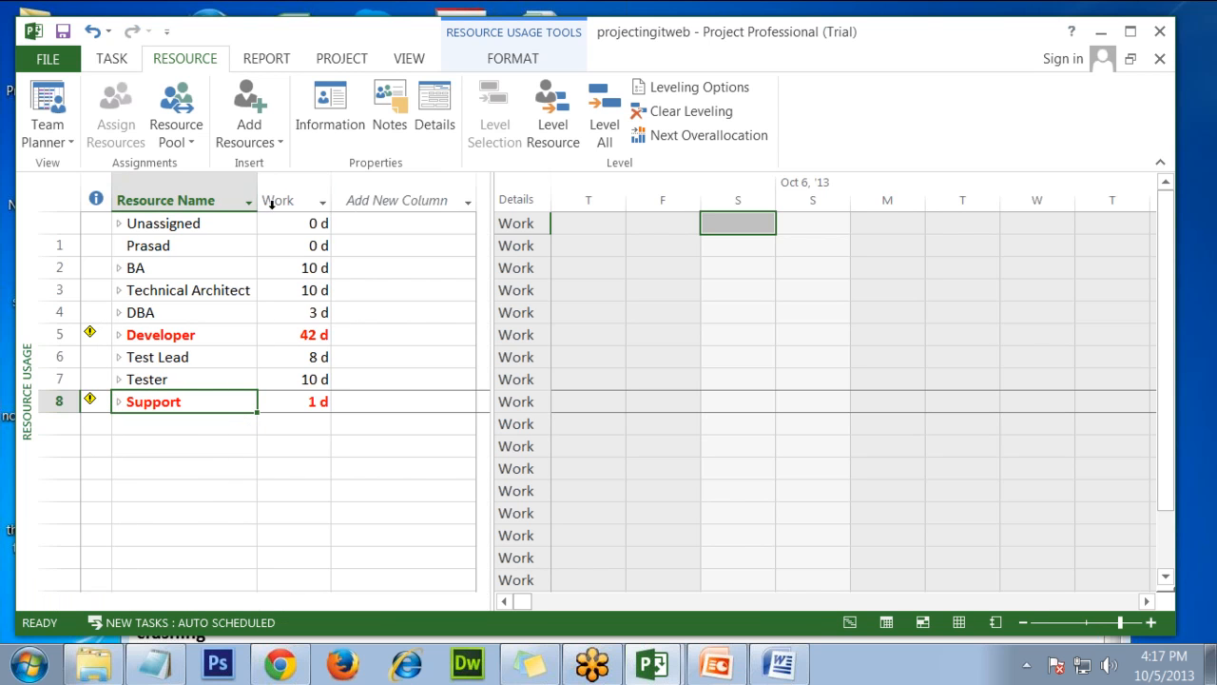
pyautogui.click(367, 184)
pyautogui.rightClick(370, 195)
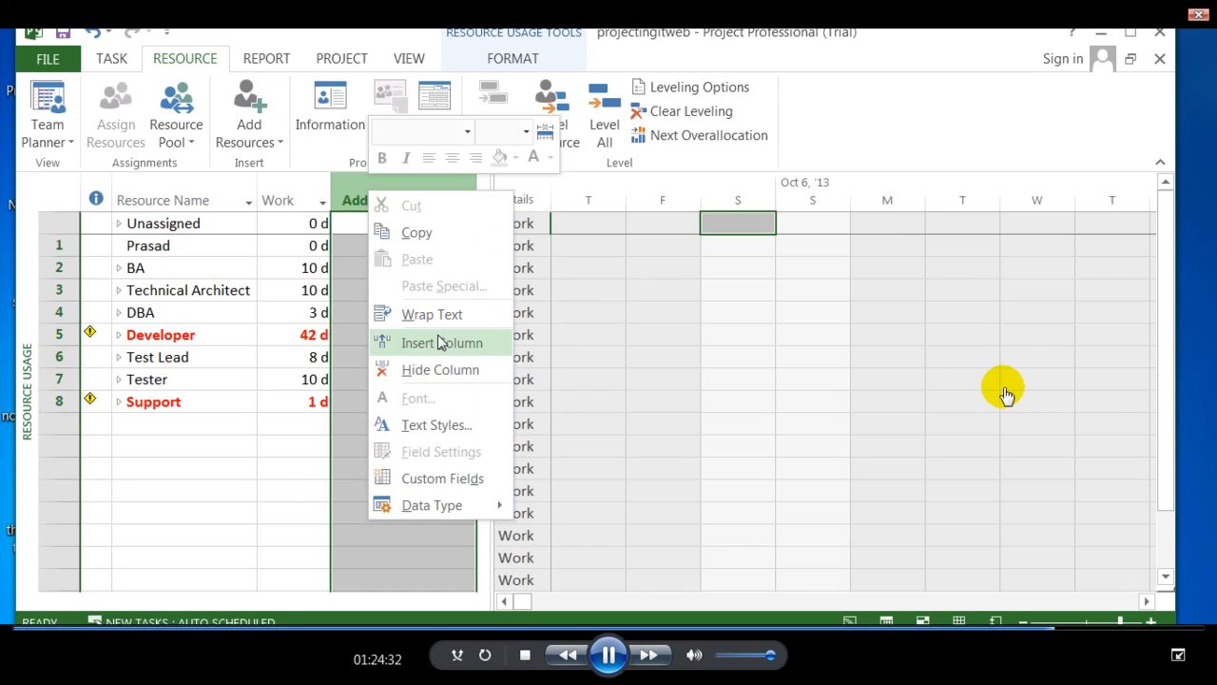
pyautogui.click(440, 344)
pyautogui.write('start')
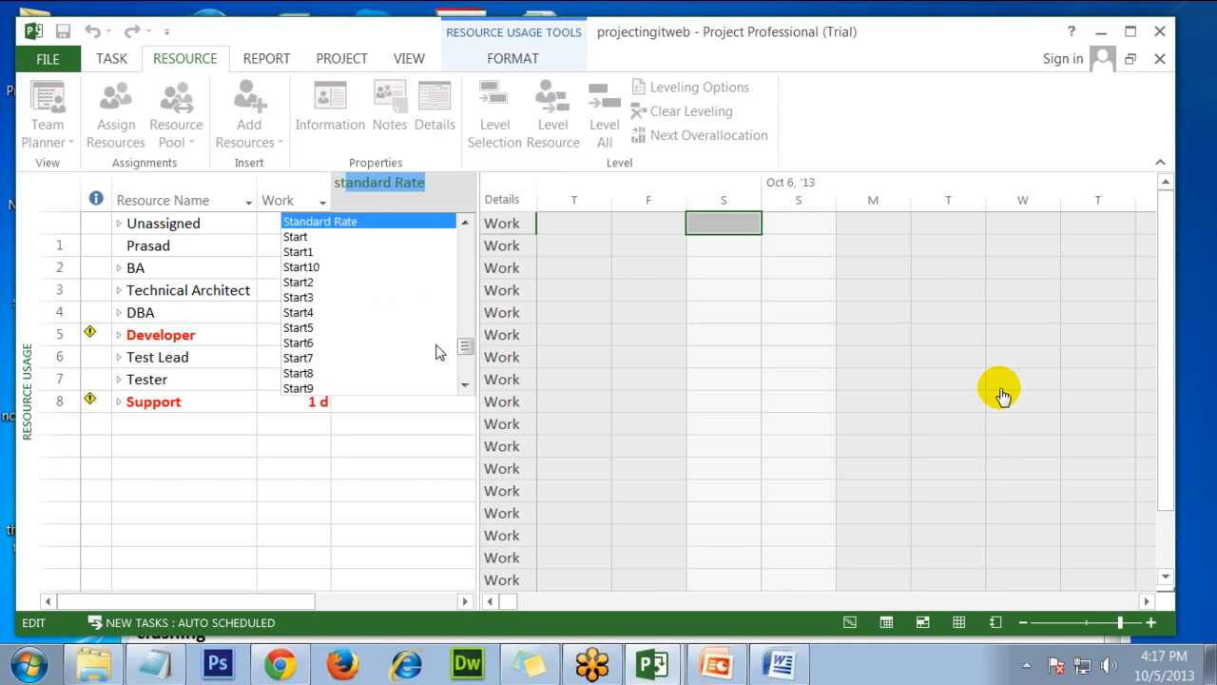
pyautogui.press('Return')
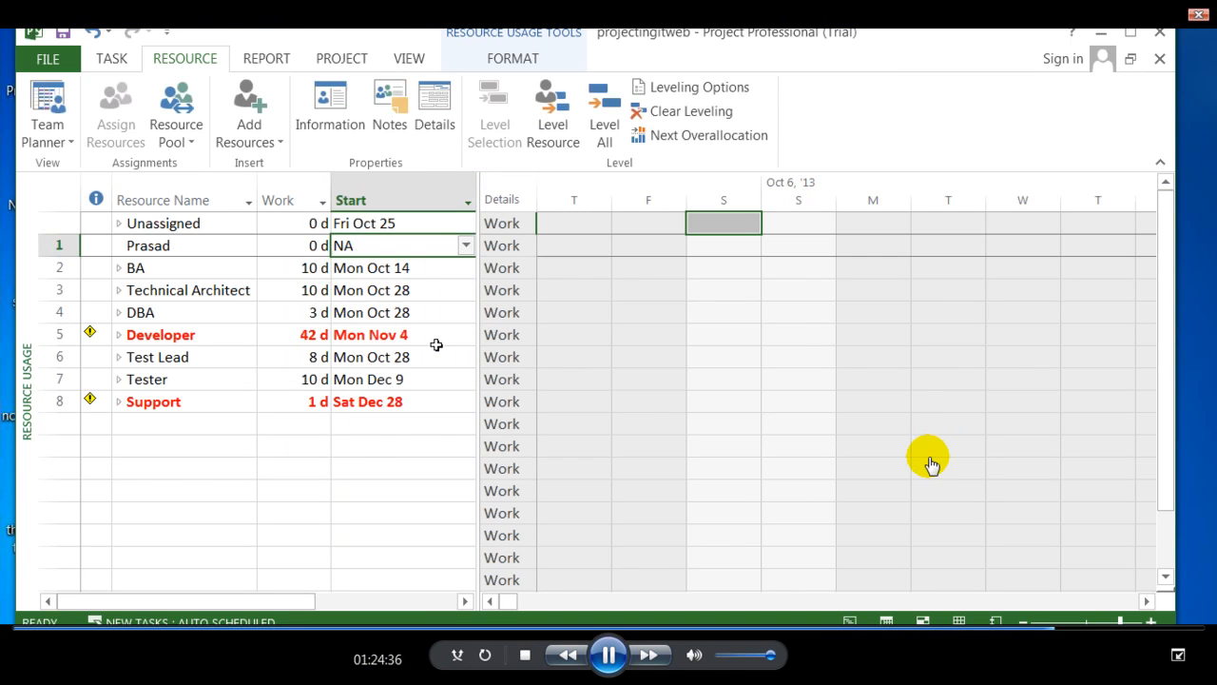
# Step: Widen the resource table area and add a Finish column after Start
pyautogui.moveTo(479, 181); pyautogui.dragTo(643, 182)
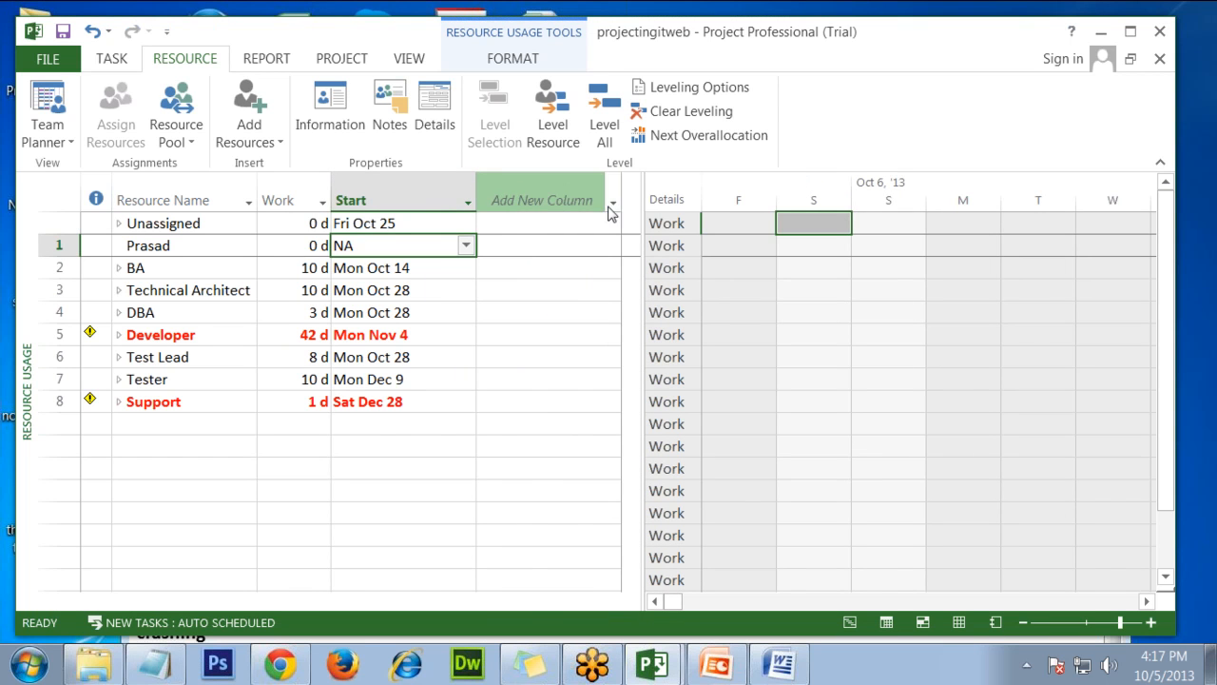
pyautogui.click(571, 197)
pyautogui.write('finish')
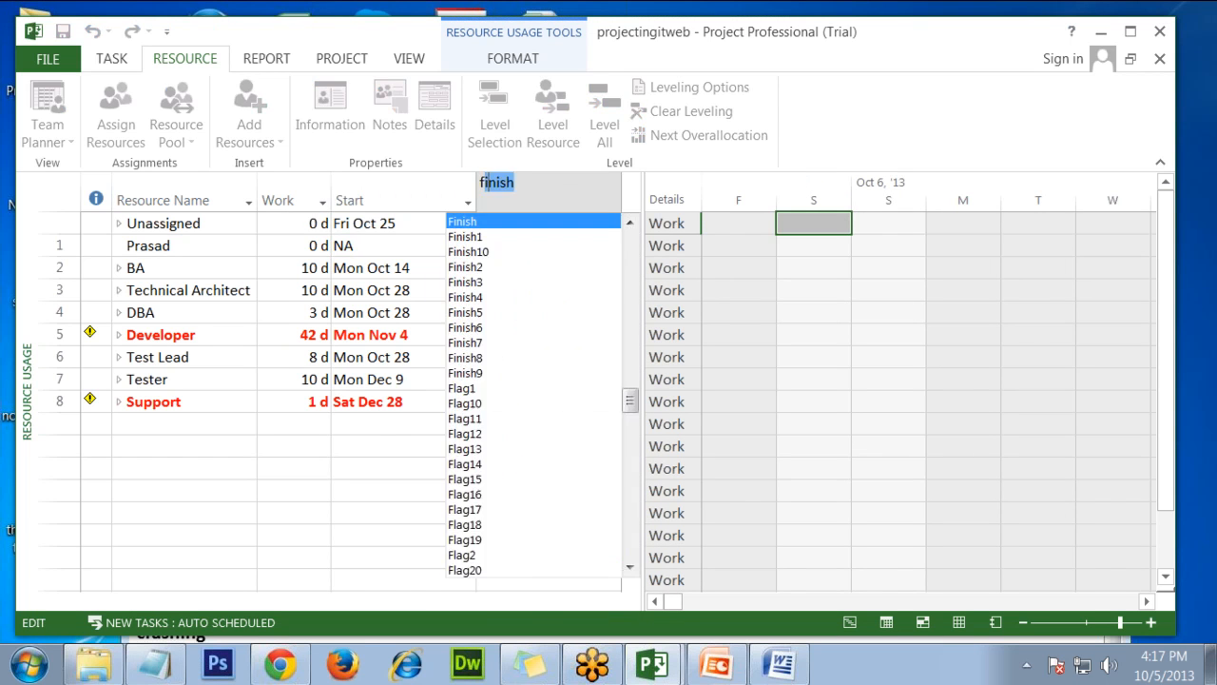
pyautogui.press('Return')
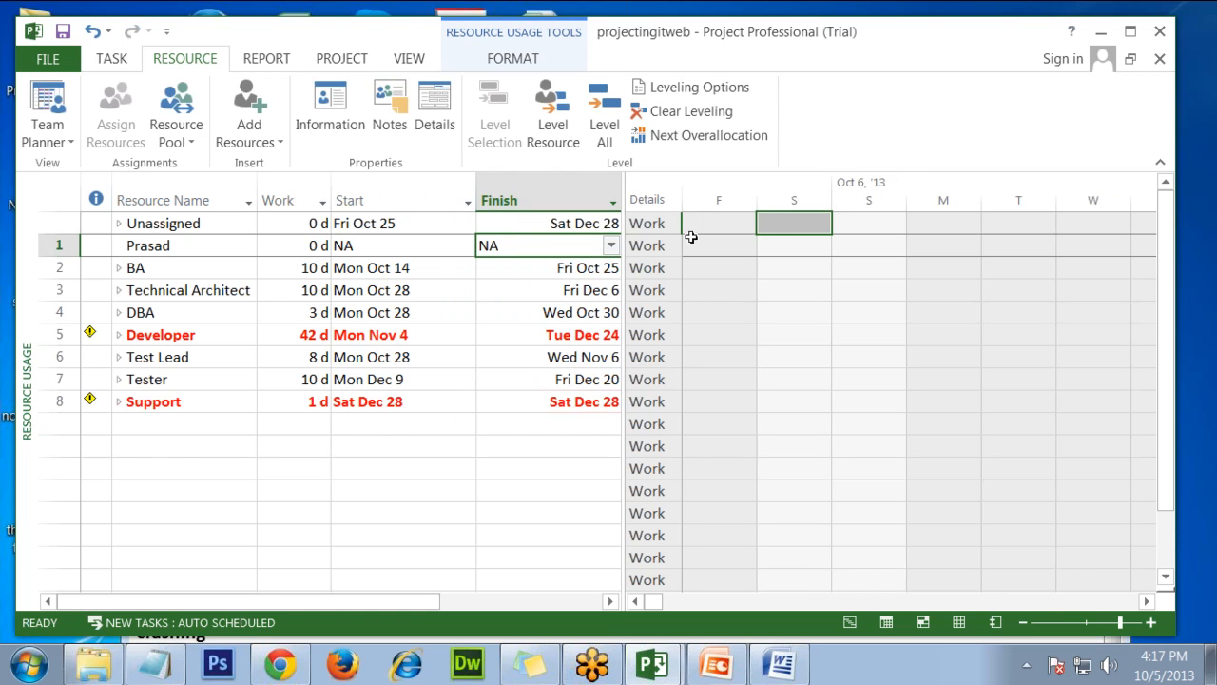
# Step: Insert a Cost column between the Work and Start columns
pyautogui.click(412, 190)
pyautogui.rightClick(413, 195)
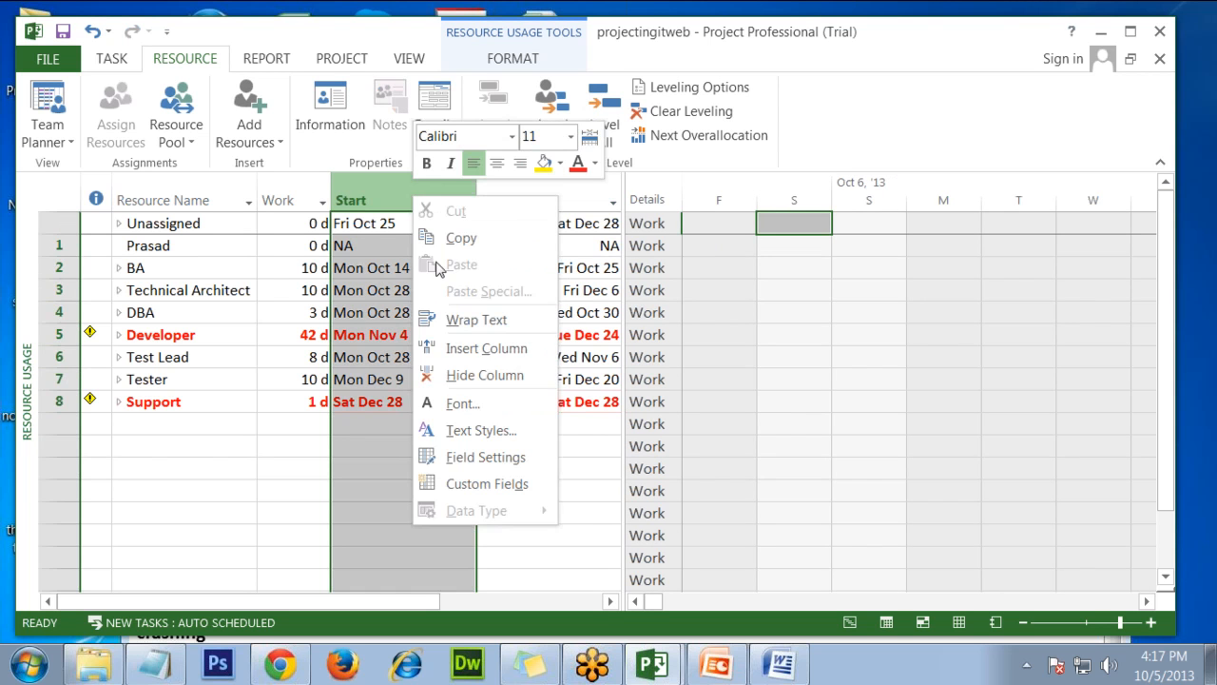
pyautogui.click(465, 349)
pyautogui.write('cost')
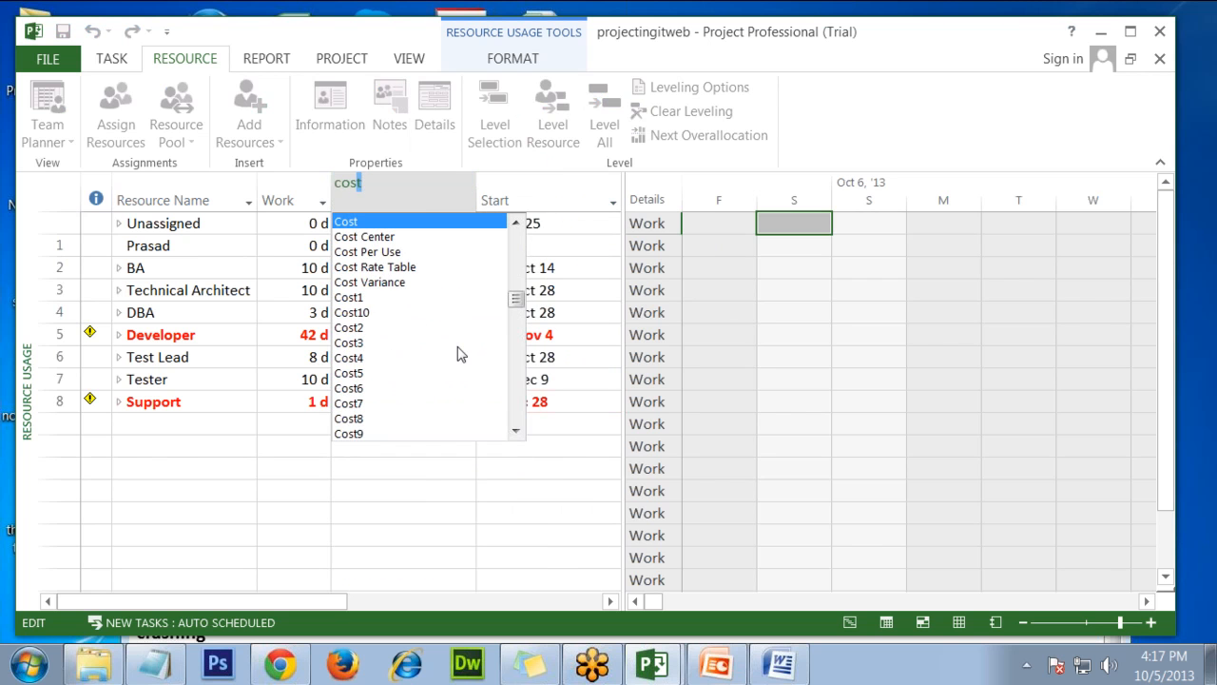
pyautogui.press('Return')
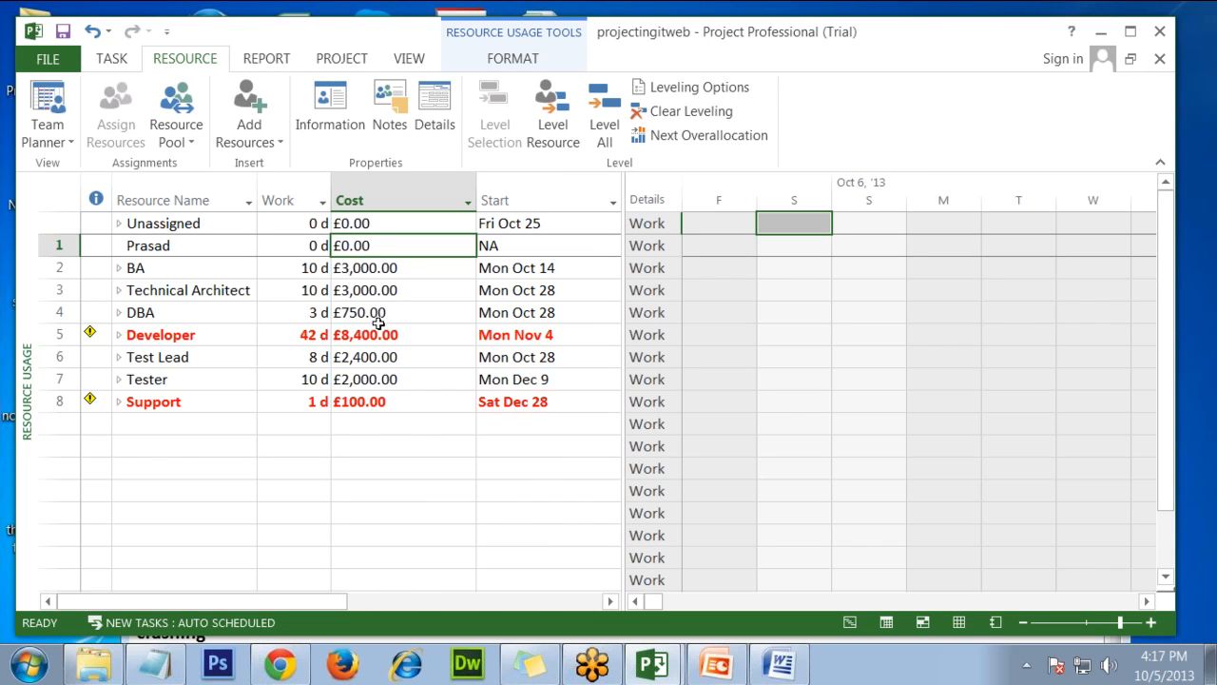
# Step: Narrow the Cost and Start columns and fit the table area so that all columns through Finish show
pyautogui.click(259, 472)
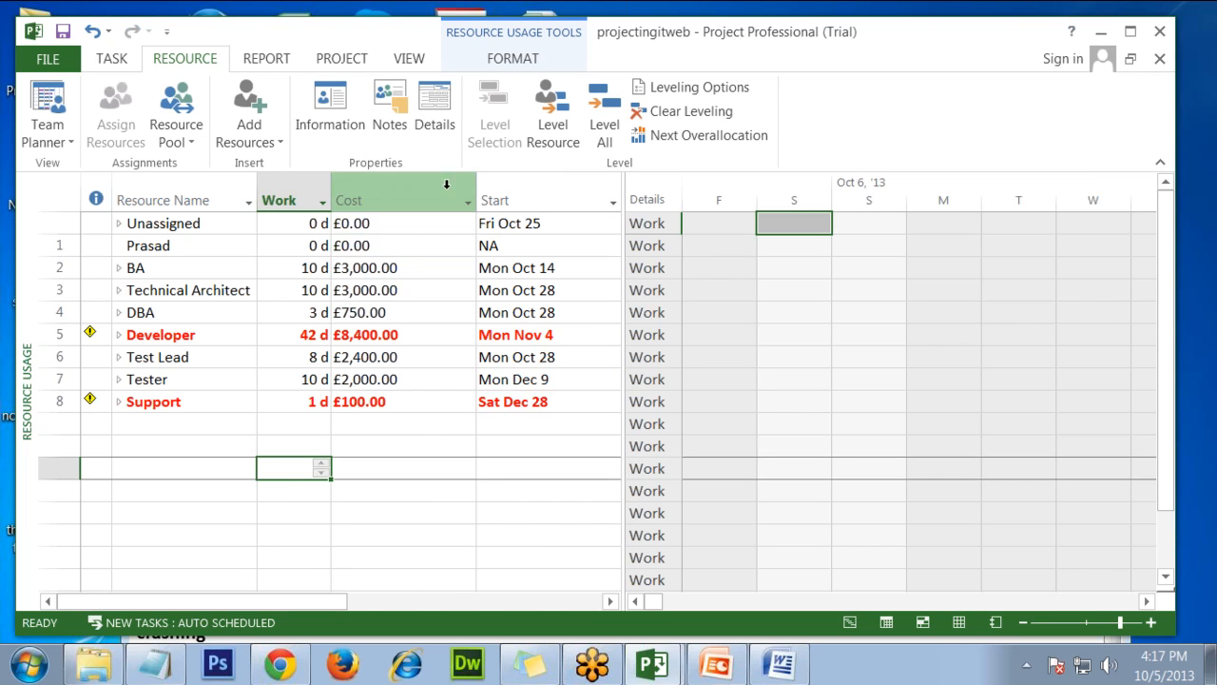
pyautogui.moveTo(479, 185); pyautogui.dragTo(412, 185)
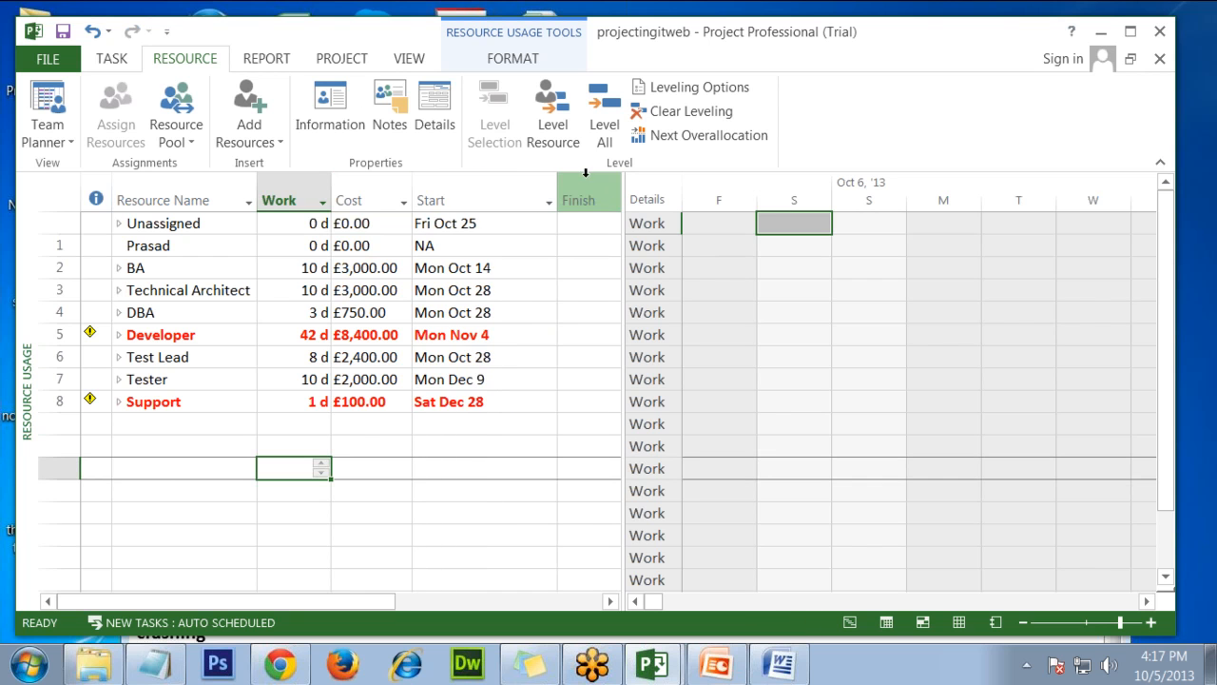
pyautogui.moveTo(555, 185); pyautogui.dragTo(507, 184)
pyautogui.moveTo(623, 184)
pyautogui.mouseDown()
pyautogui.moveTo(672, 185)
pyautogui.moveTo(616, 184)
pyautogui.mouseUp()
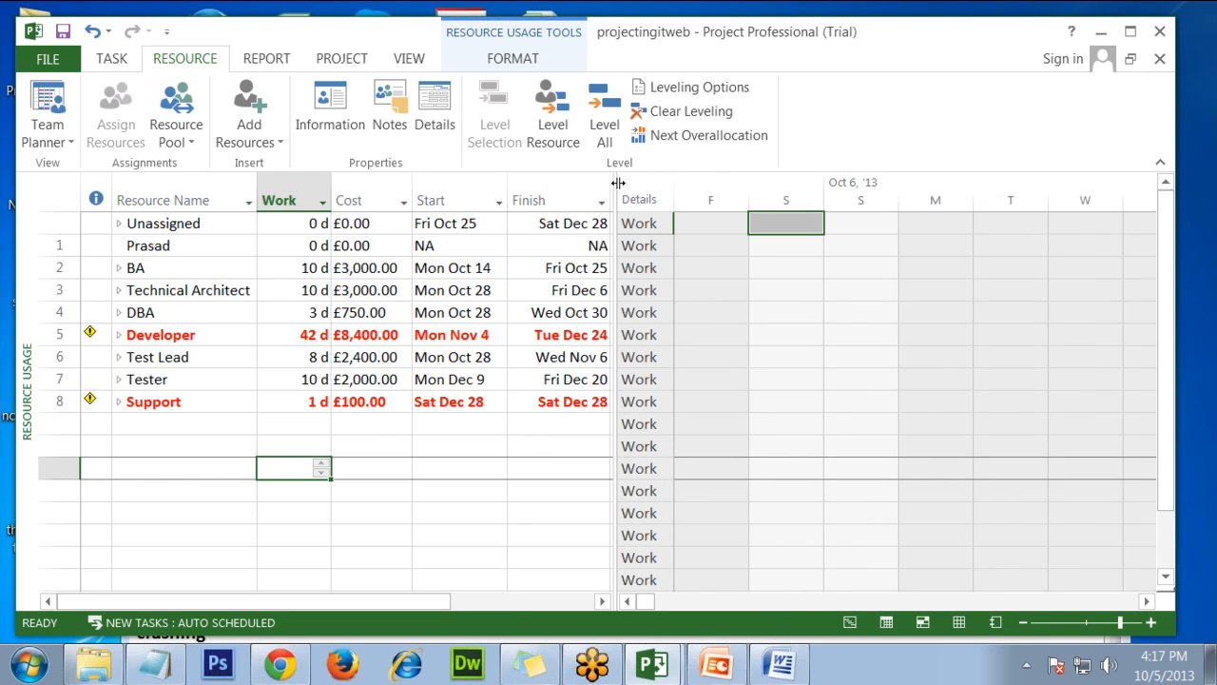
pyautogui.click(209, 559)
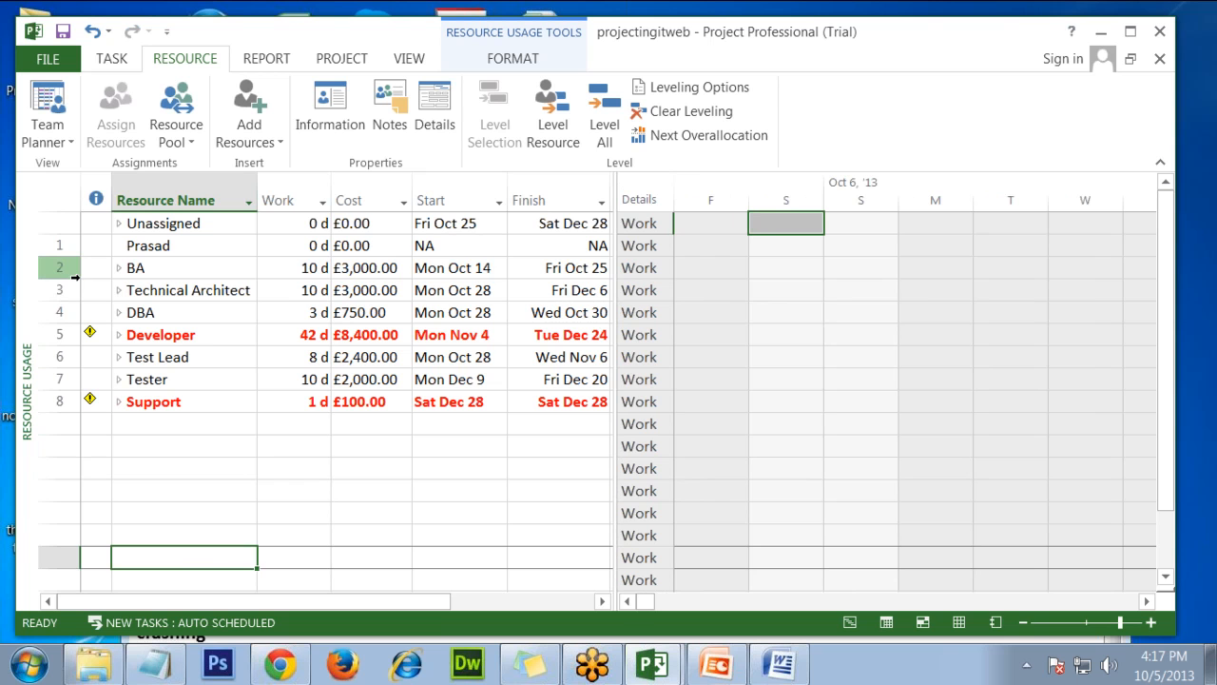
# Step: Examine the BA resource's work, cost, start and finish dates, and its daily work in the timesheet around October 20
pyautogui.click(53, 269)
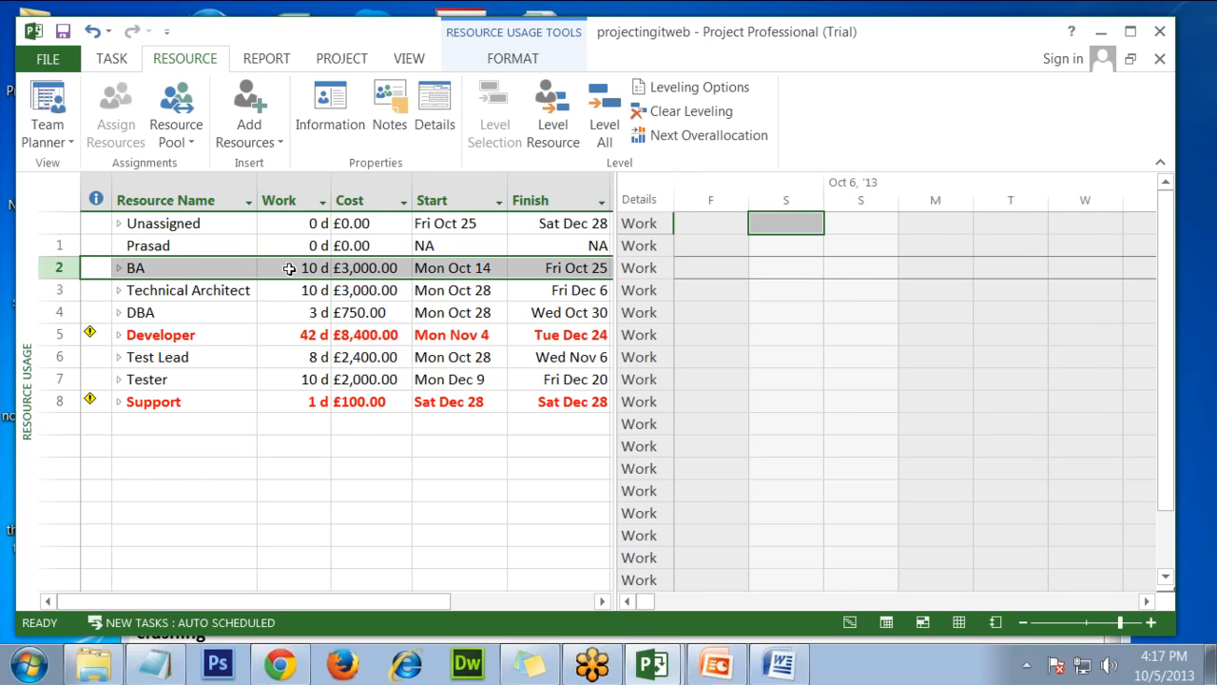
pyautogui.click(440, 271)
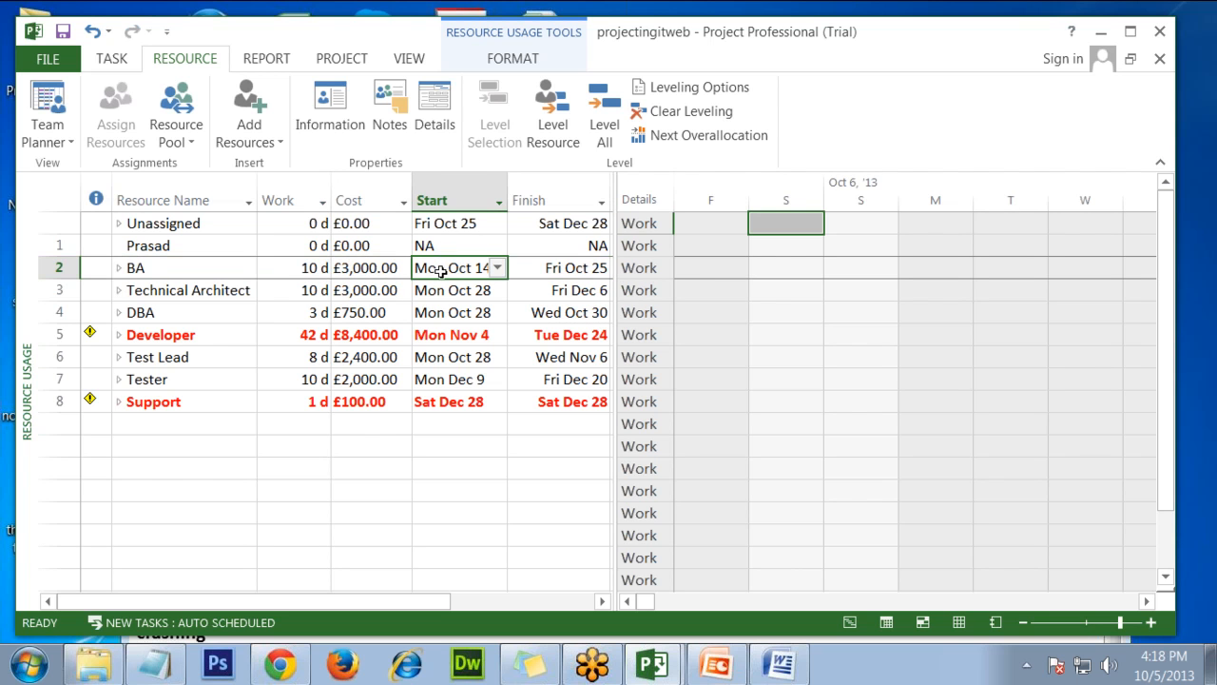
pyautogui.click(569, 270)
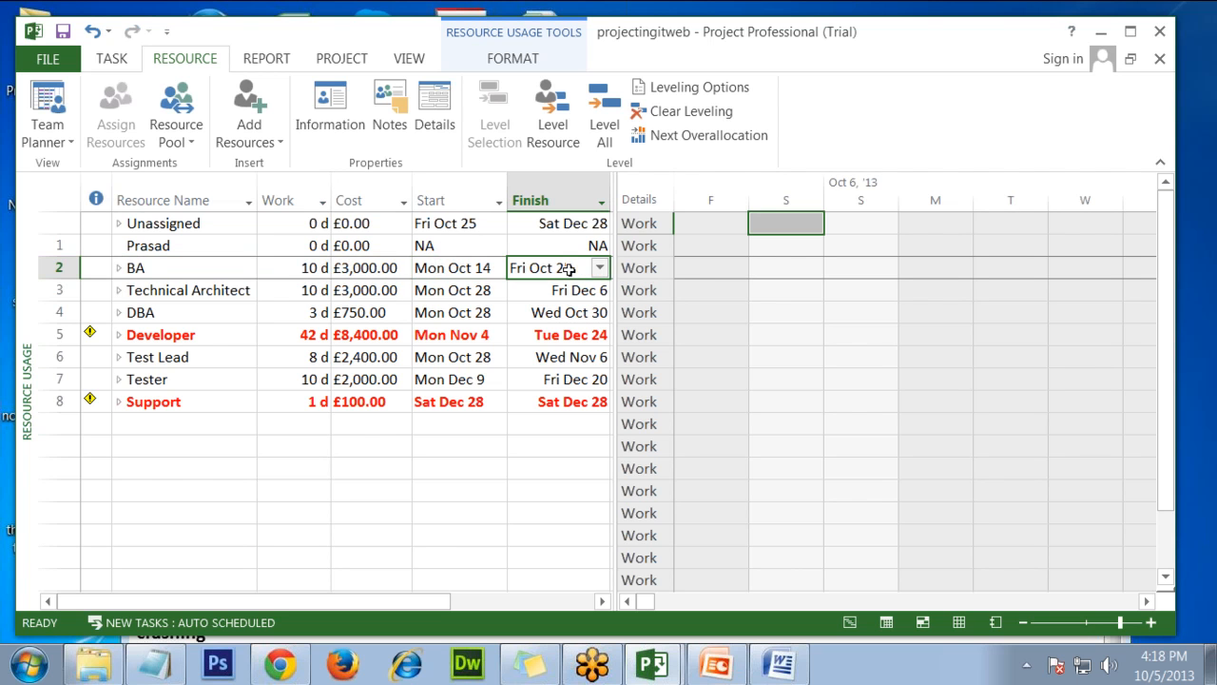
pyautogui.click(477, 539)
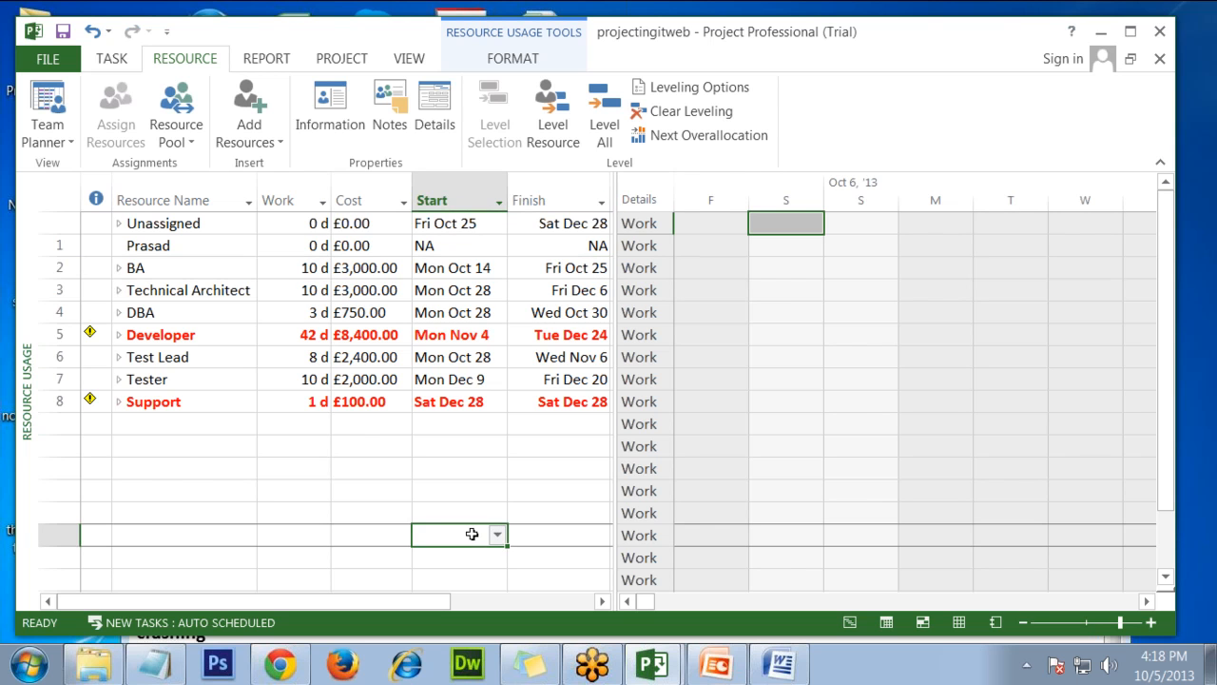
pyautogui.click(363, 268)
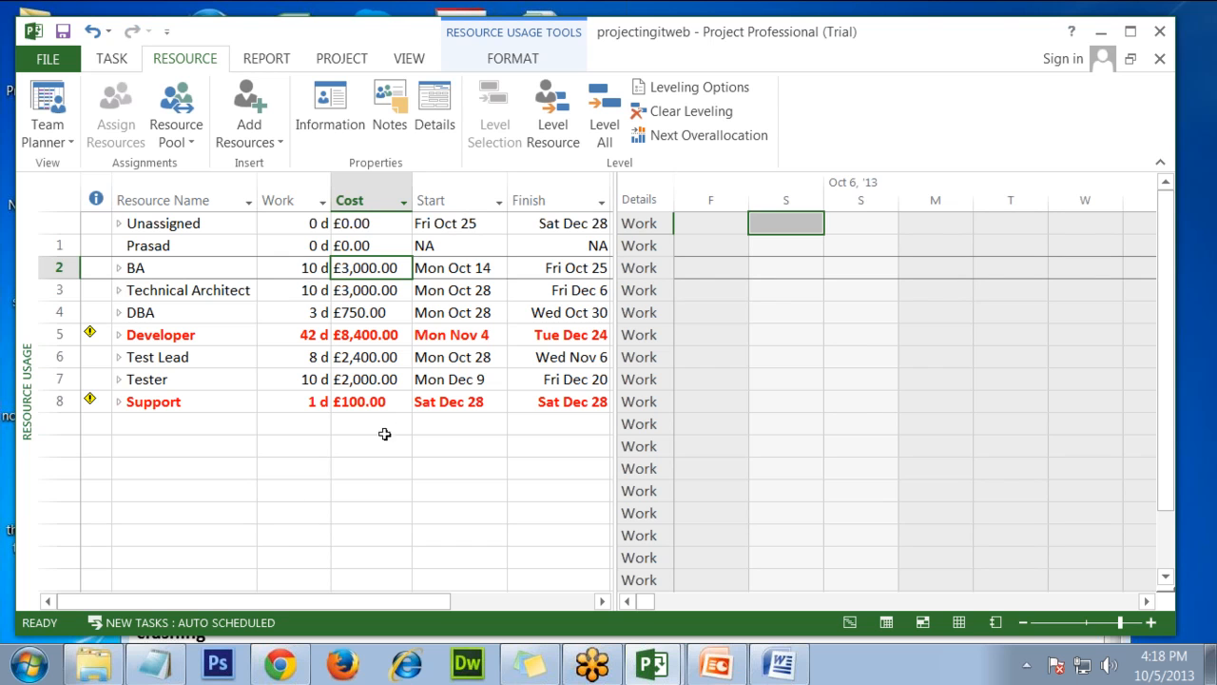
pyautogui.click(838, 421)
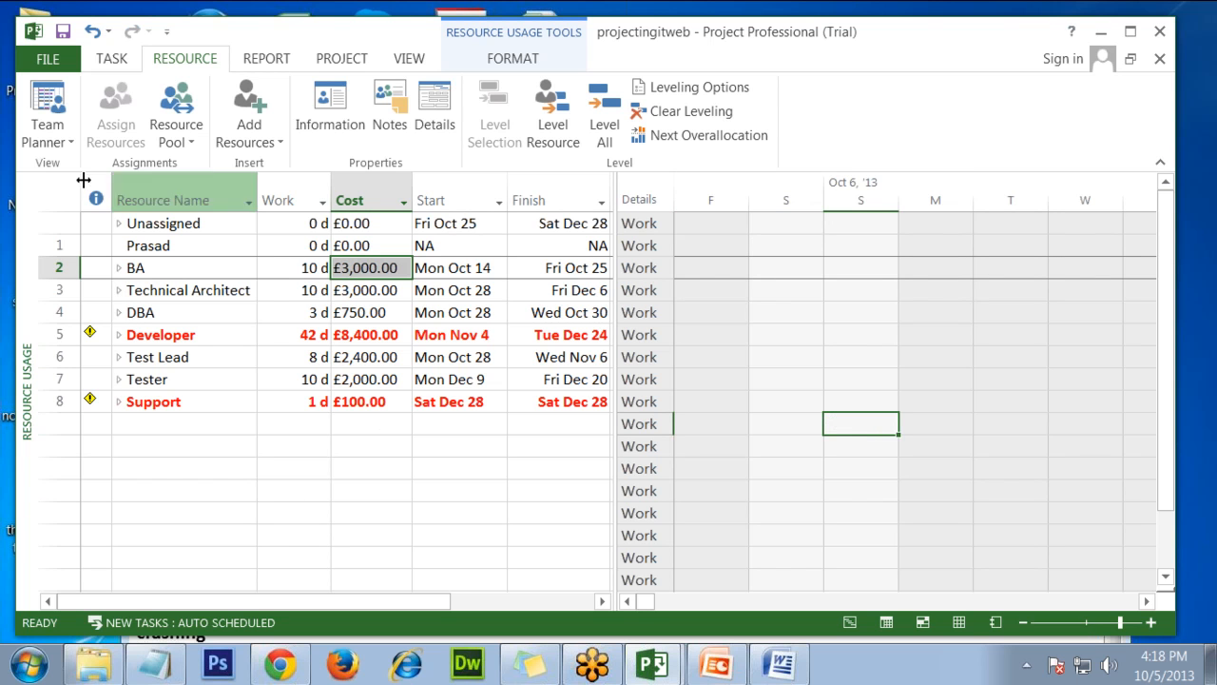
pyautogui.click(931, 381)
pyautogui.click(1147, 601)
pyautogui.click(1147, 601)
pyautogui.click(1147, 601)
pyautogui.click(1148, 601)
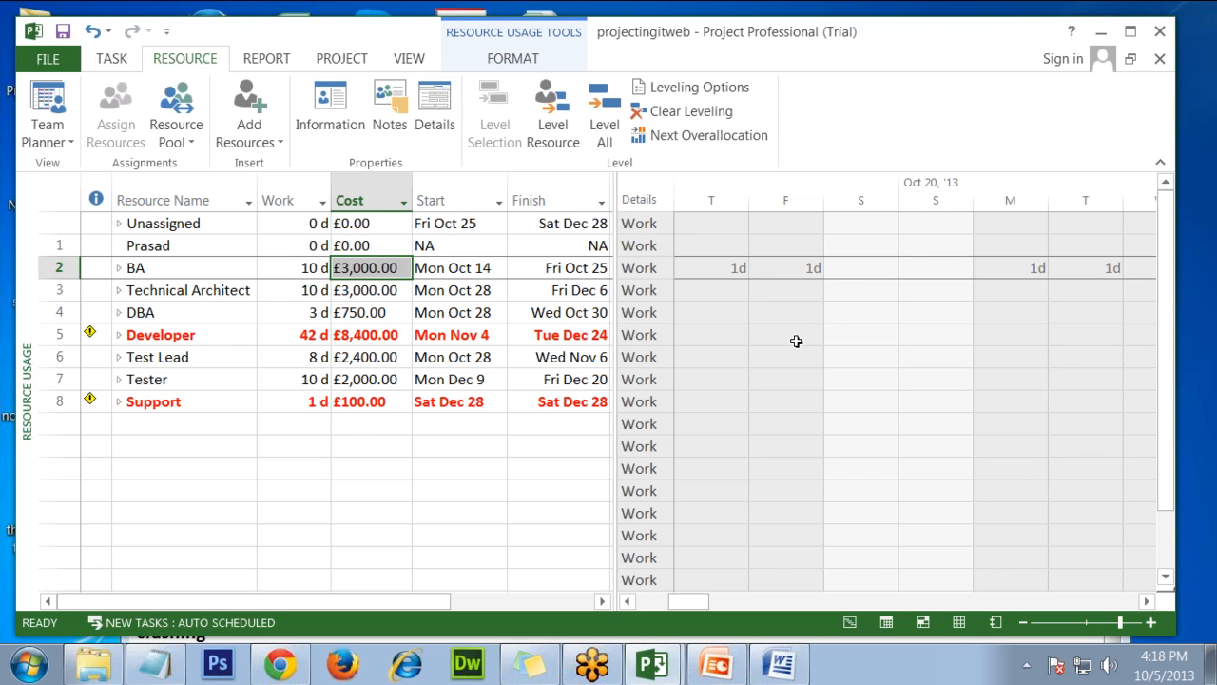
# Step: Examine the BA resource's daily work around October 20 and the other resources' daily work through the week of November 3
pyautogui.click(718, 267)
pyautogui.click(783, 264)
pyautogui.click(1007, 264)
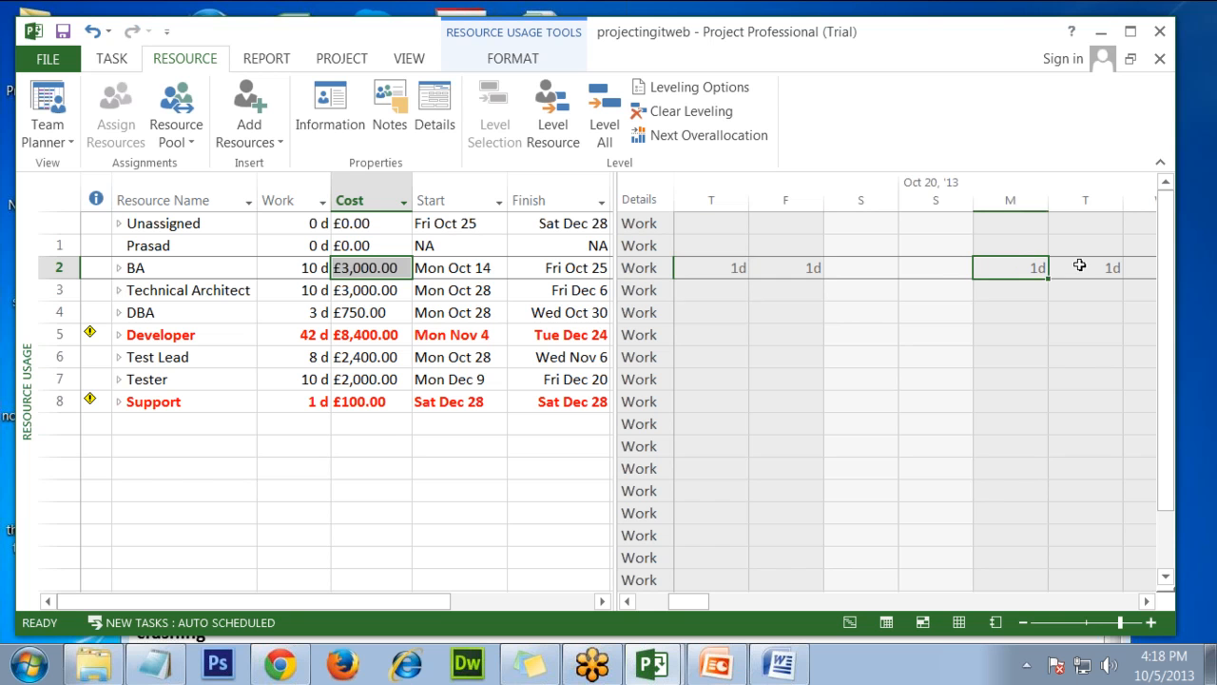
pyautogui.click(1081, 265)
pyautogui.click(780, 358)
pyautogui.click(1090, 356)
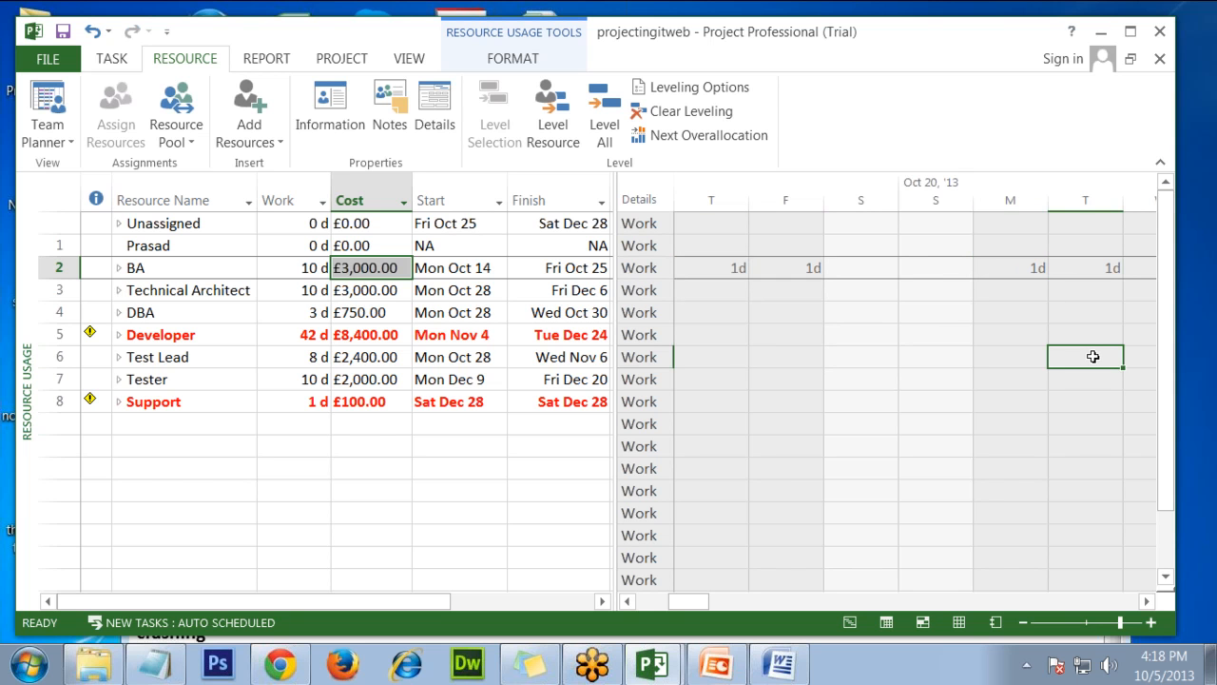
pyautogui.click(726, 267)
pyautogui.click(799, 266)
pyautogui.click(1007, 285)
pyautogui.click(1146, 601)
pyautogui.click(1146, 601)
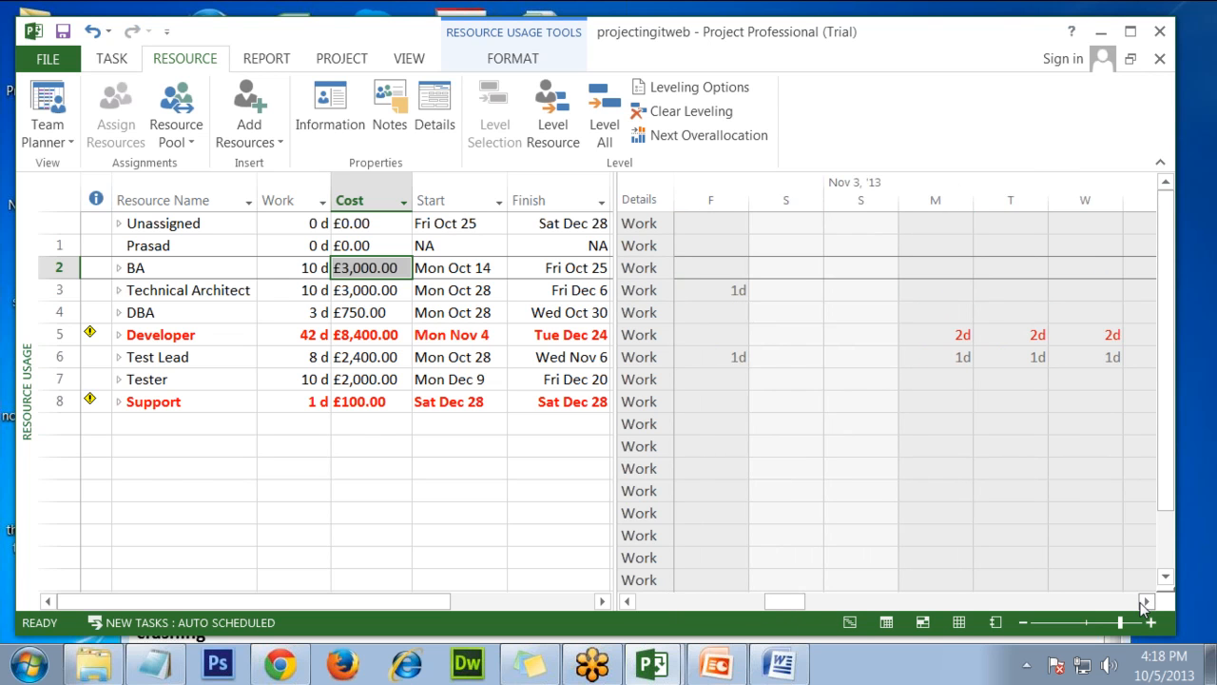
pyautogui.click(1146, 601)
pyautogui.click(1146, 601)
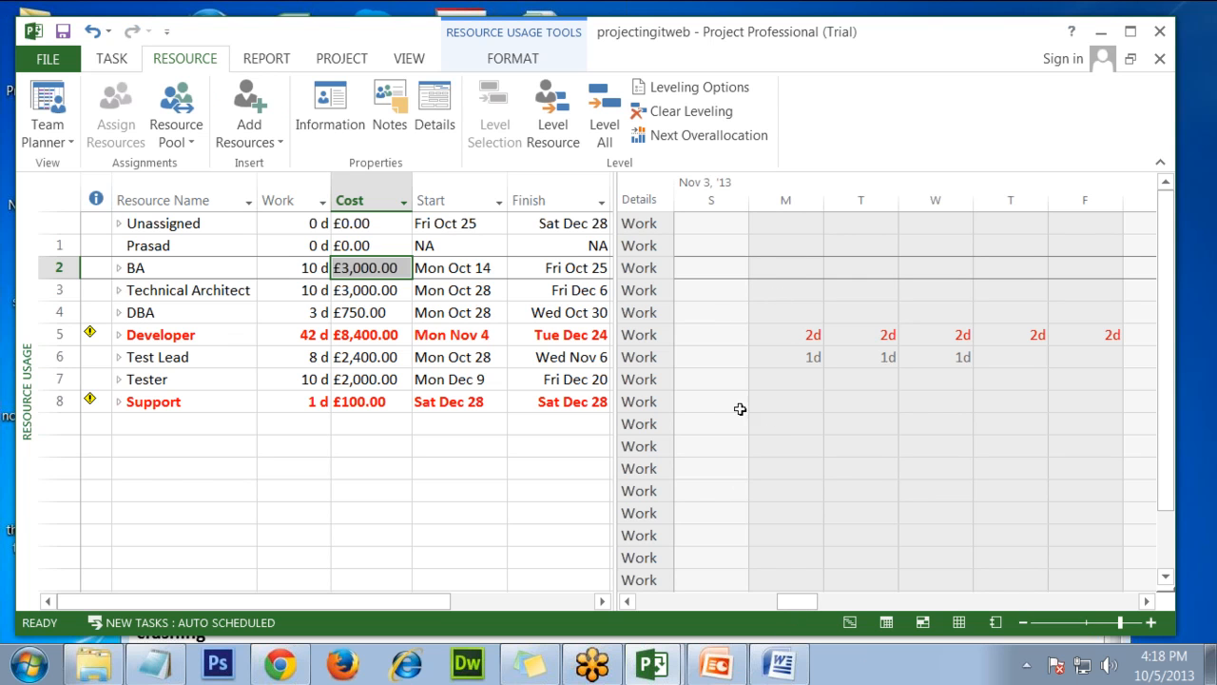
# Step: Set the timescale of the resource usage timesheet to Months
pyautogui.click(851, 512)
pyautogui.click(410, 59)
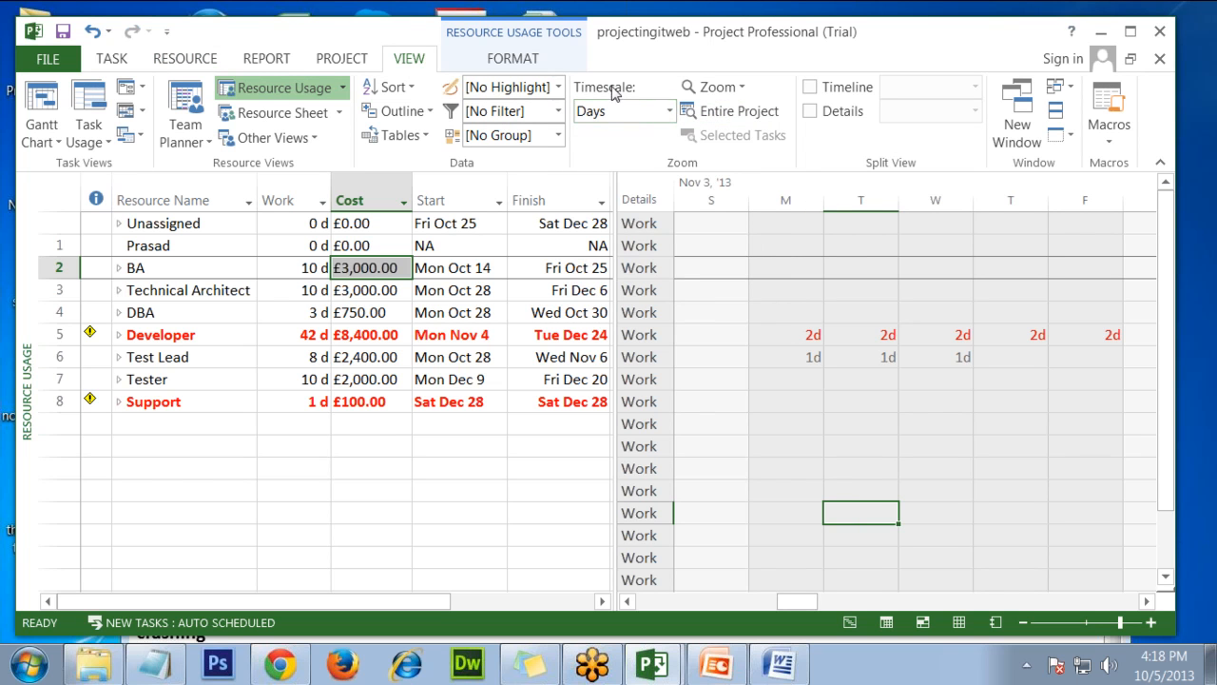
pyautogui.click(670, 112)
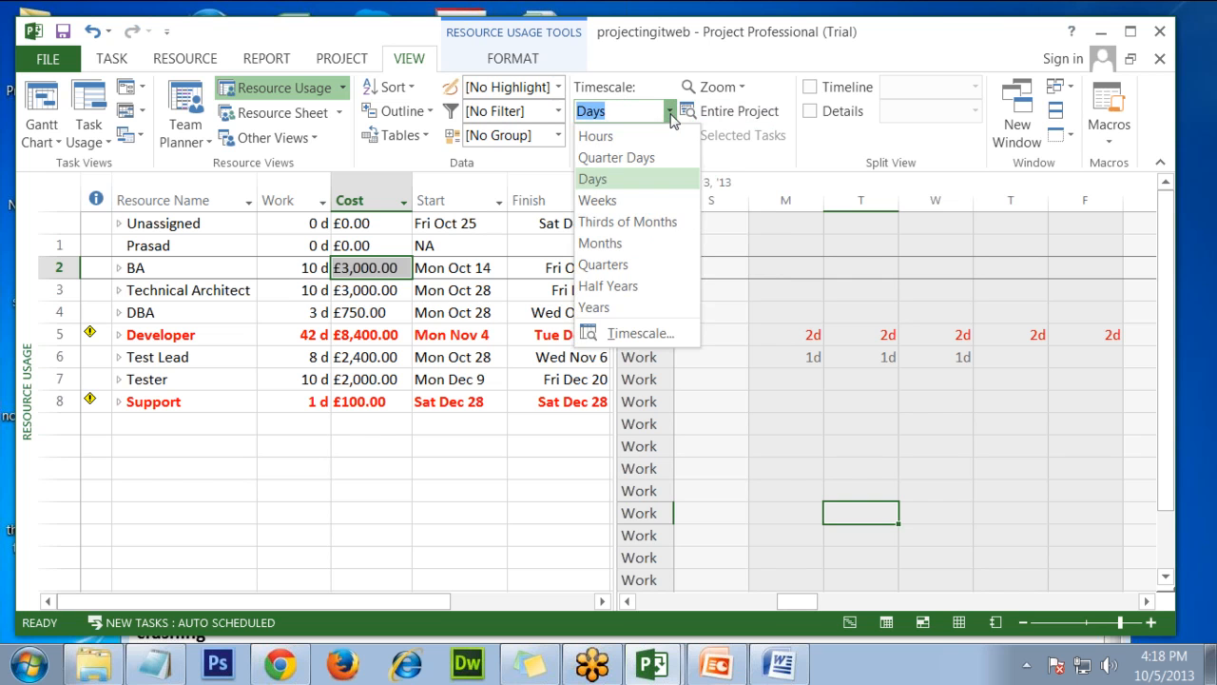
pyautogui.click(644, 251)
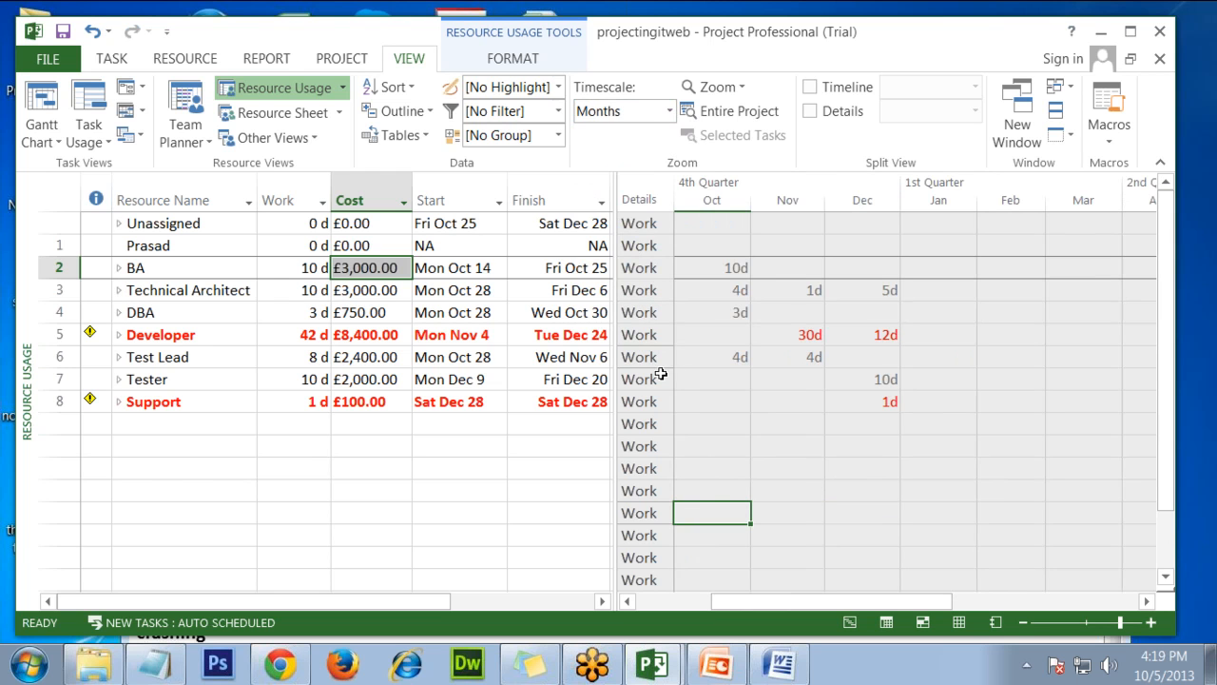
# Step: Examine the monthly work of BA, Technical Architect, DBA, Developer, Tester and Support from October to December
pyautogui.click(721, 200)
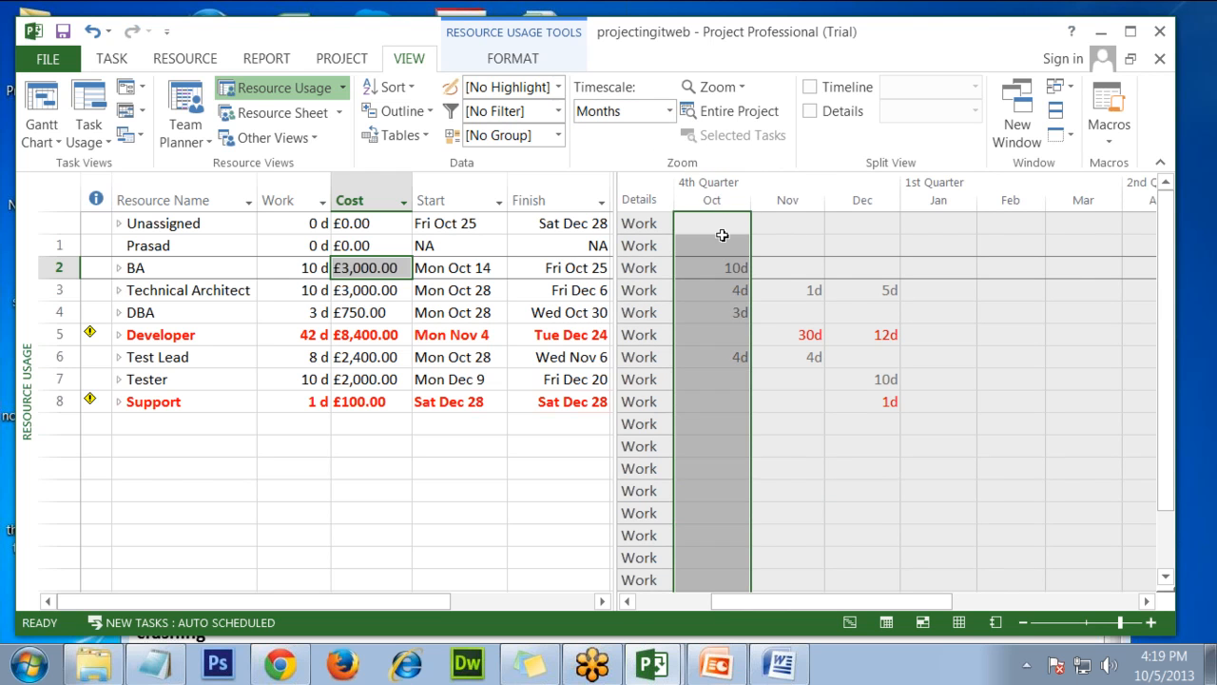
pyautogui.click(738, 272)
pyautogui.click(718, 290)
pyautogui.click(723, 313)
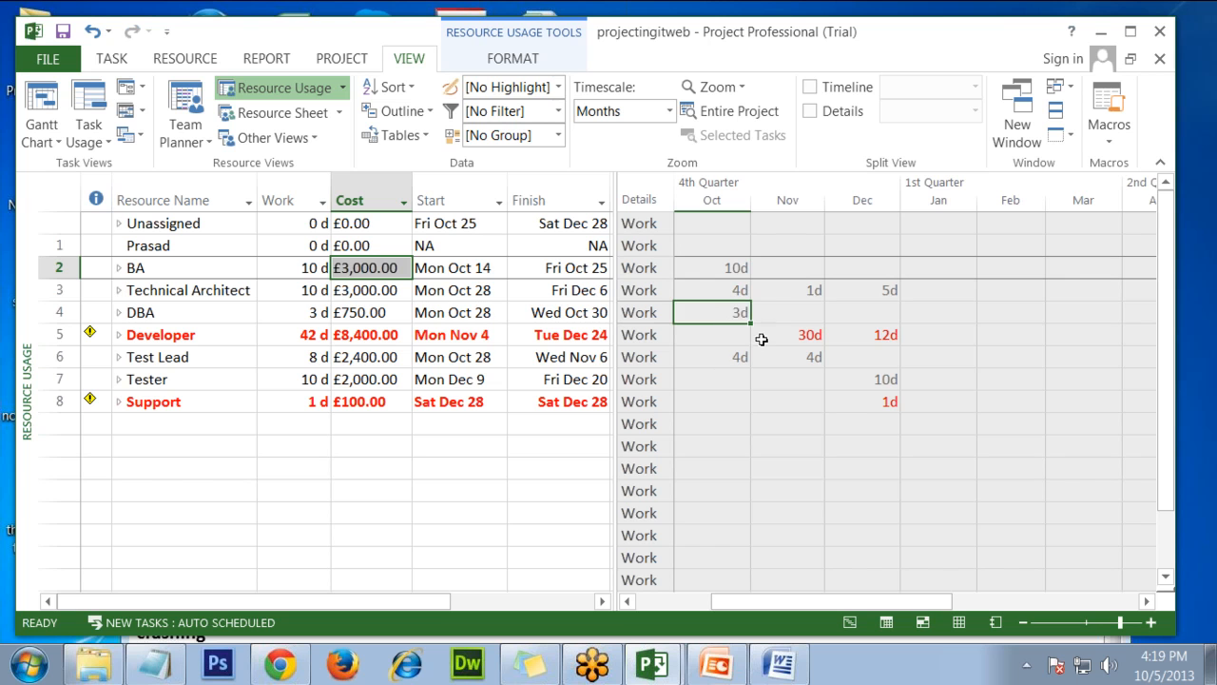
pyautogui.click(810, 336)
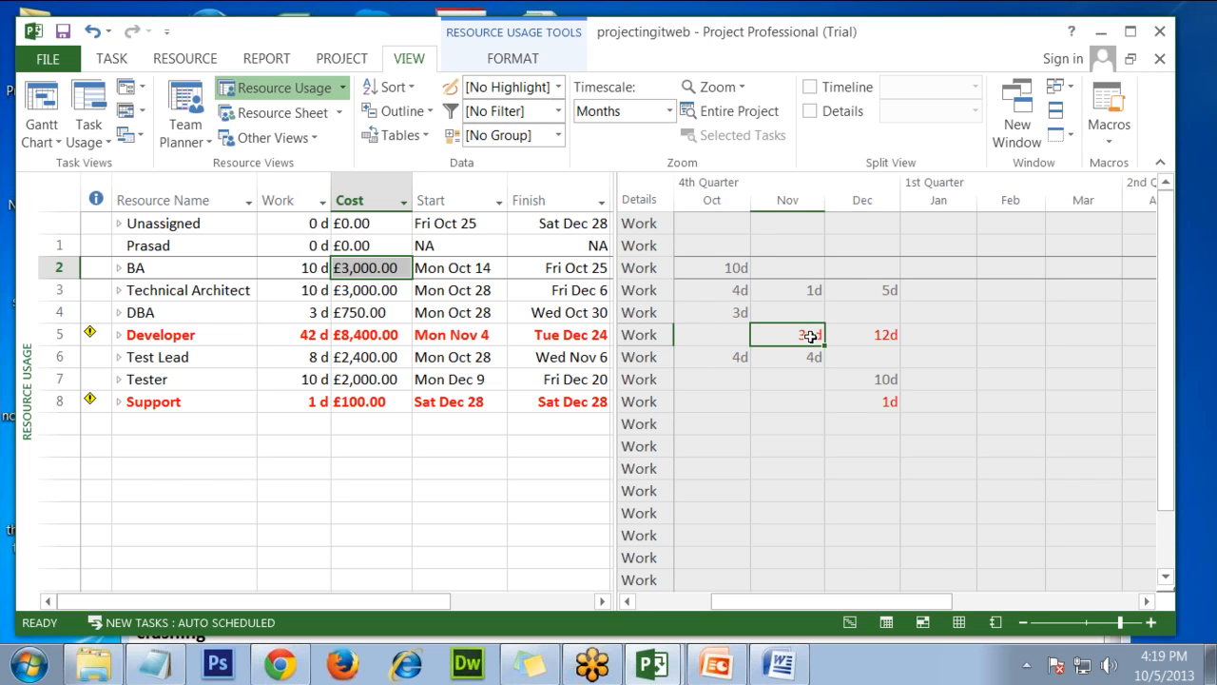
pyautogui.click(880, 339)
pyautogui.click(871, 377)
pyautogui.click(875, 402)
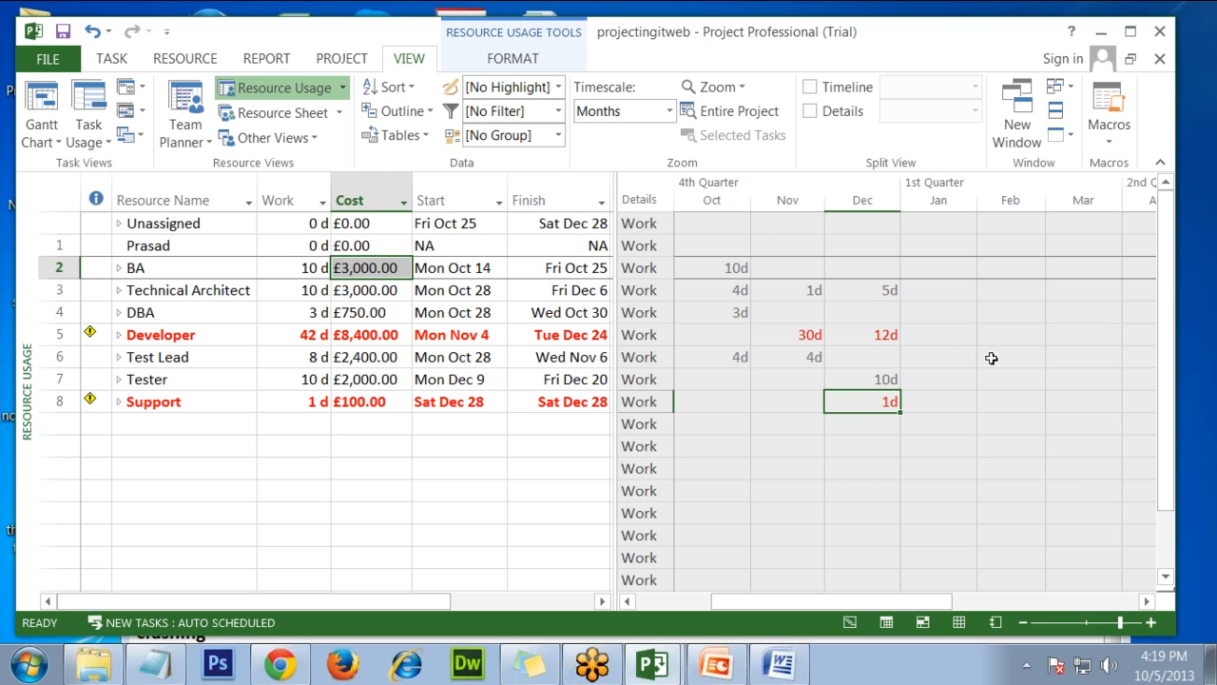
# Step: Show Cost instead of Work in the timesheet details and examine each resource's monthly cost
pyautogui.rightClick(937, 354)
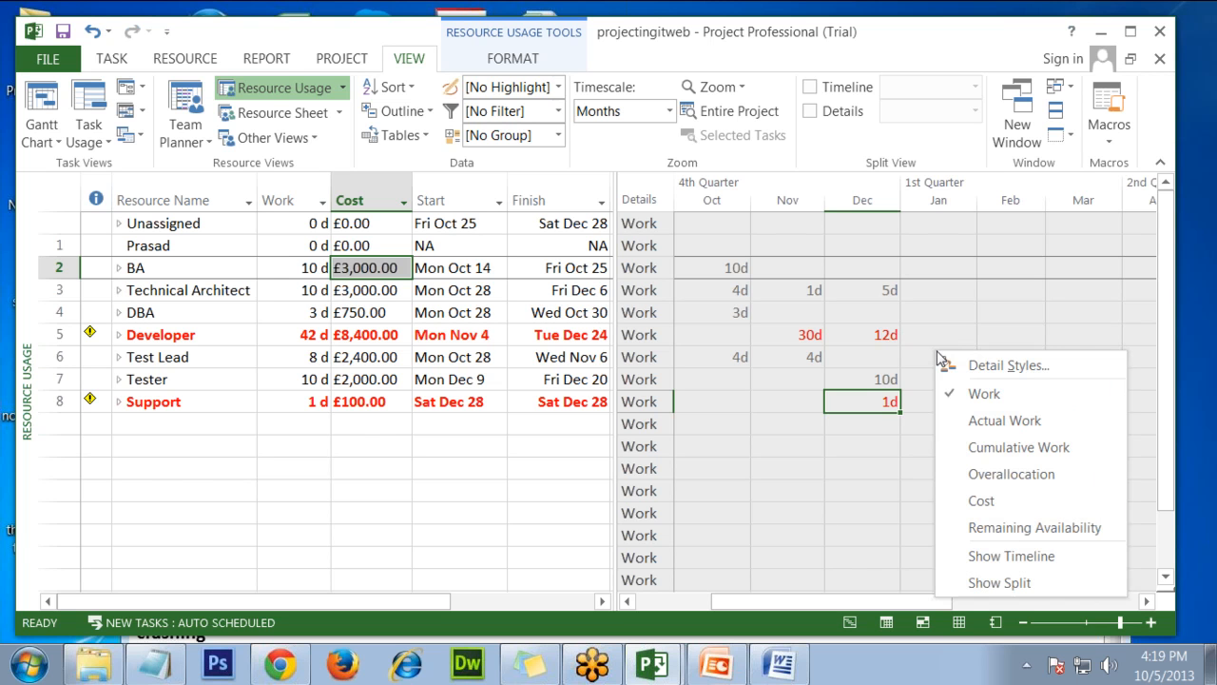
pyautogui.click(972, 501)
pyautogui.rightClick(842, 386)
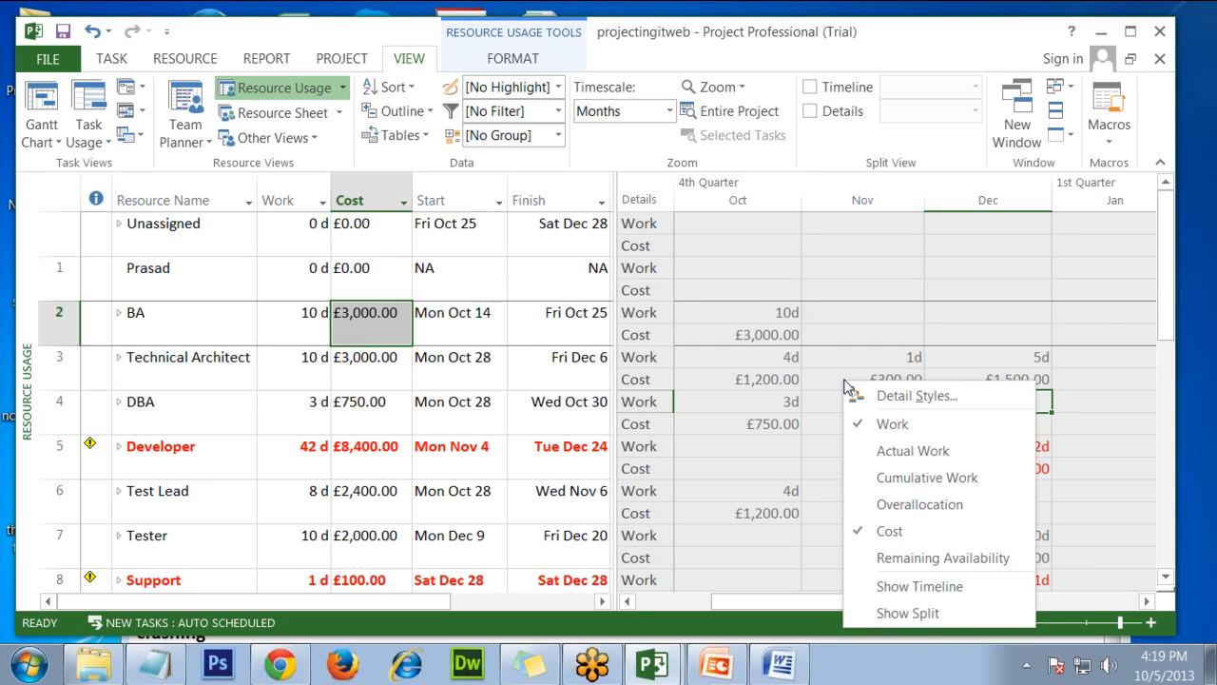
pyautogui.click(900, 425)
pyautogui.click(843, 404)
pyautogui.click(741, 270)
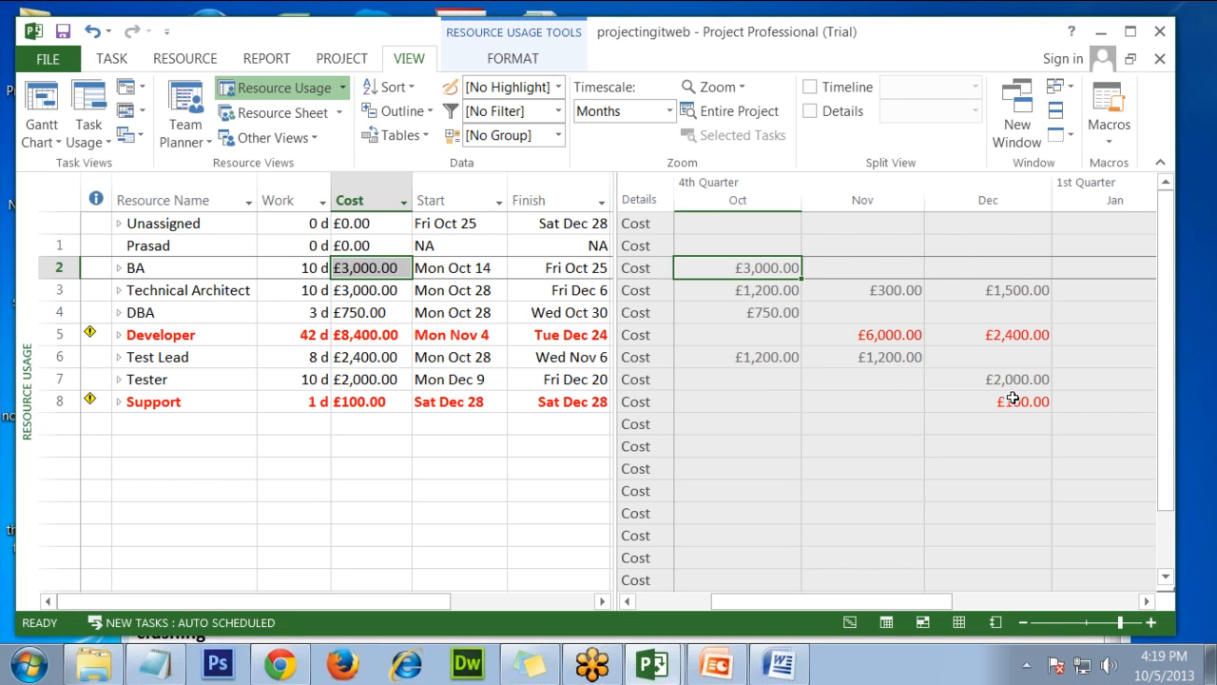
pyautogui.click(1110, 262)
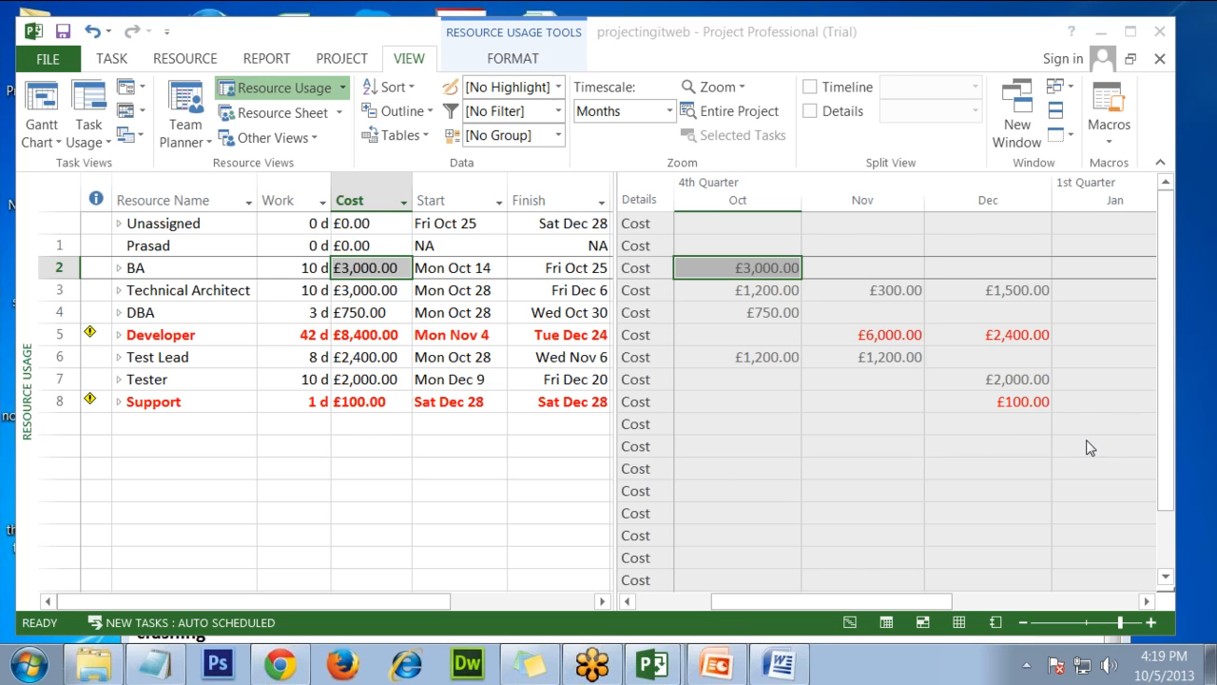
pyautogui.click(185, 362)
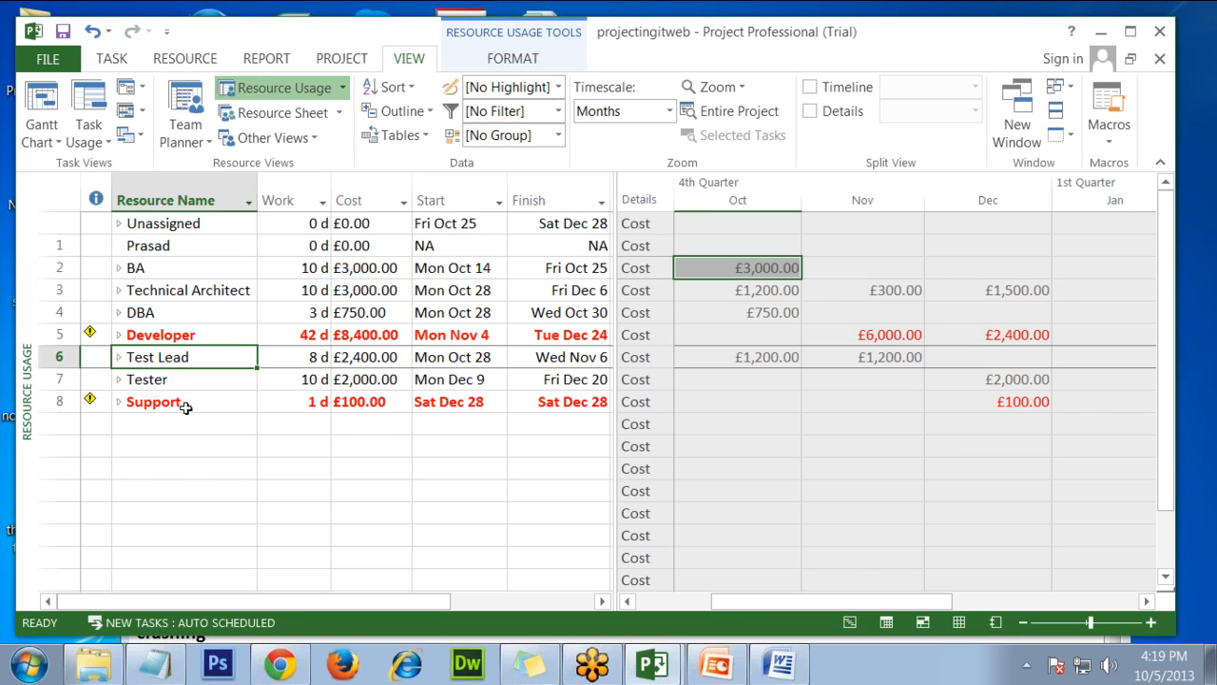
pyautogui.click(187, 404)
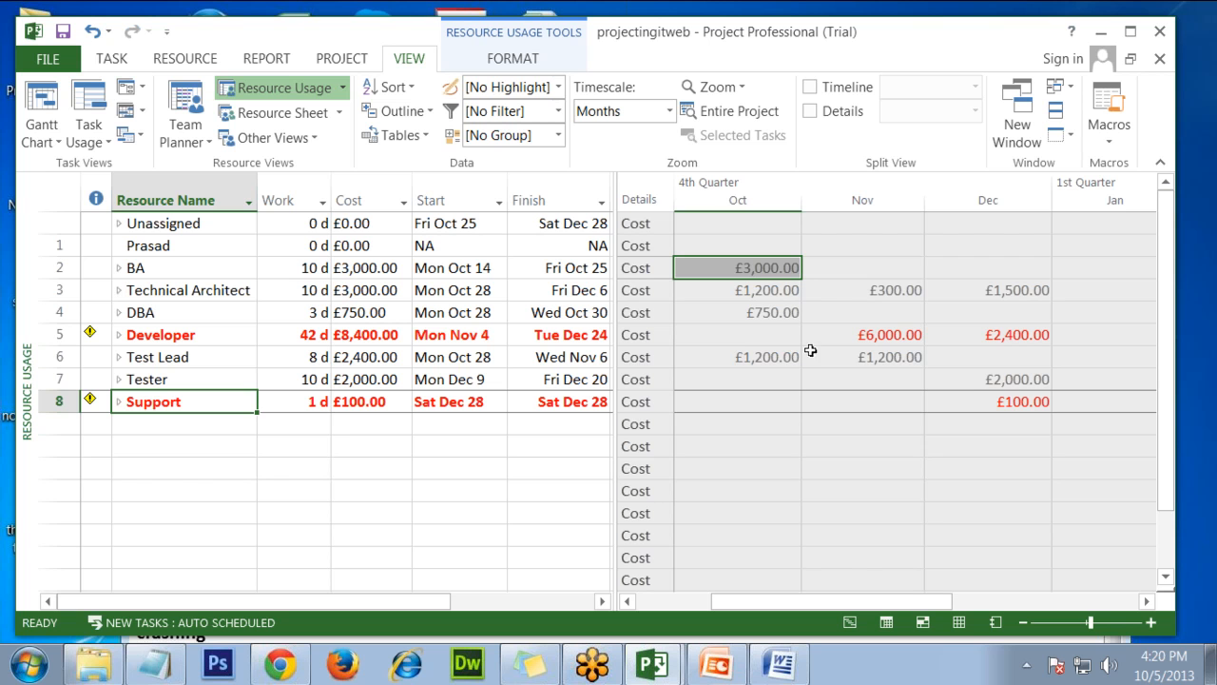
# Step: Show Remaining Availability instead of Cost in the timesheet details and check the Developer's availability in November
pyautogui.rightClick(749, 329)
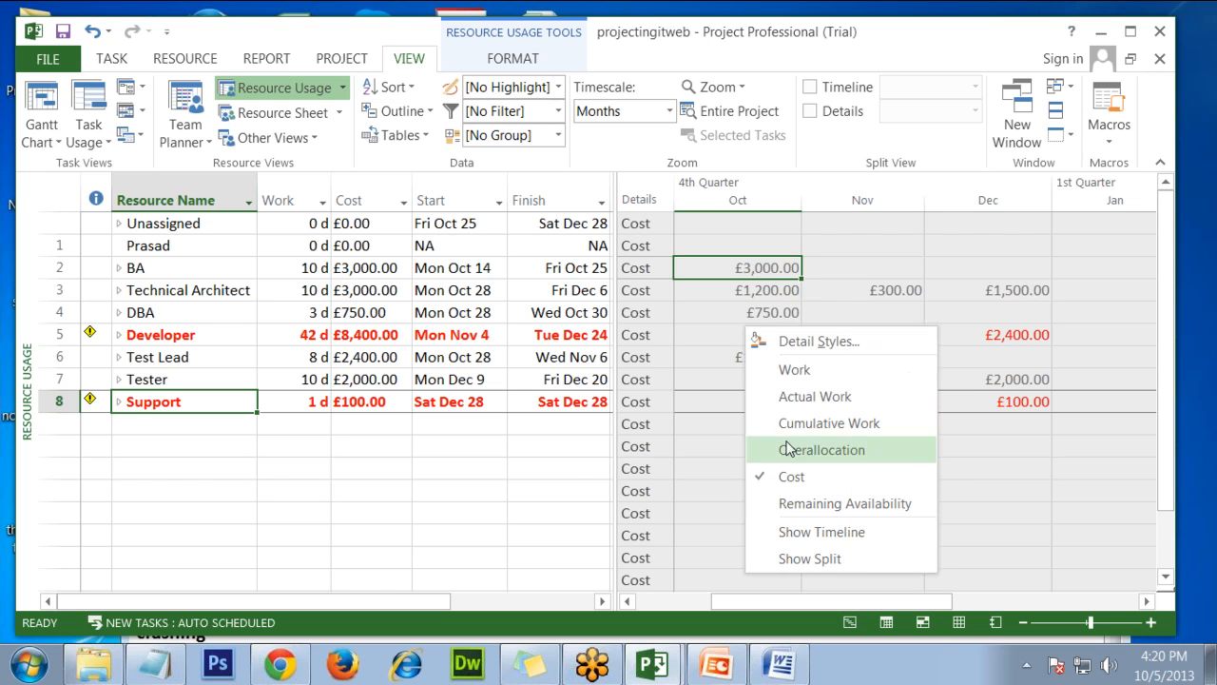
pyautogui.click(786, 510)
pyautogui.rightClick(741, 374)
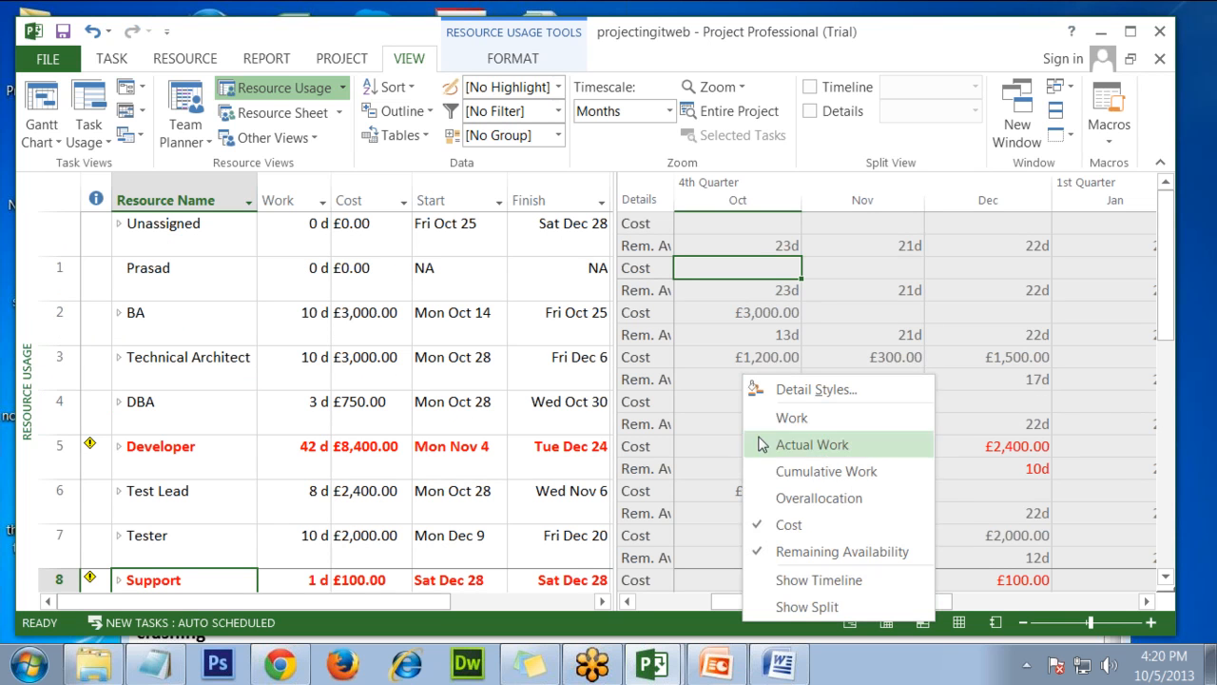
pyautogui.click(761, 525)
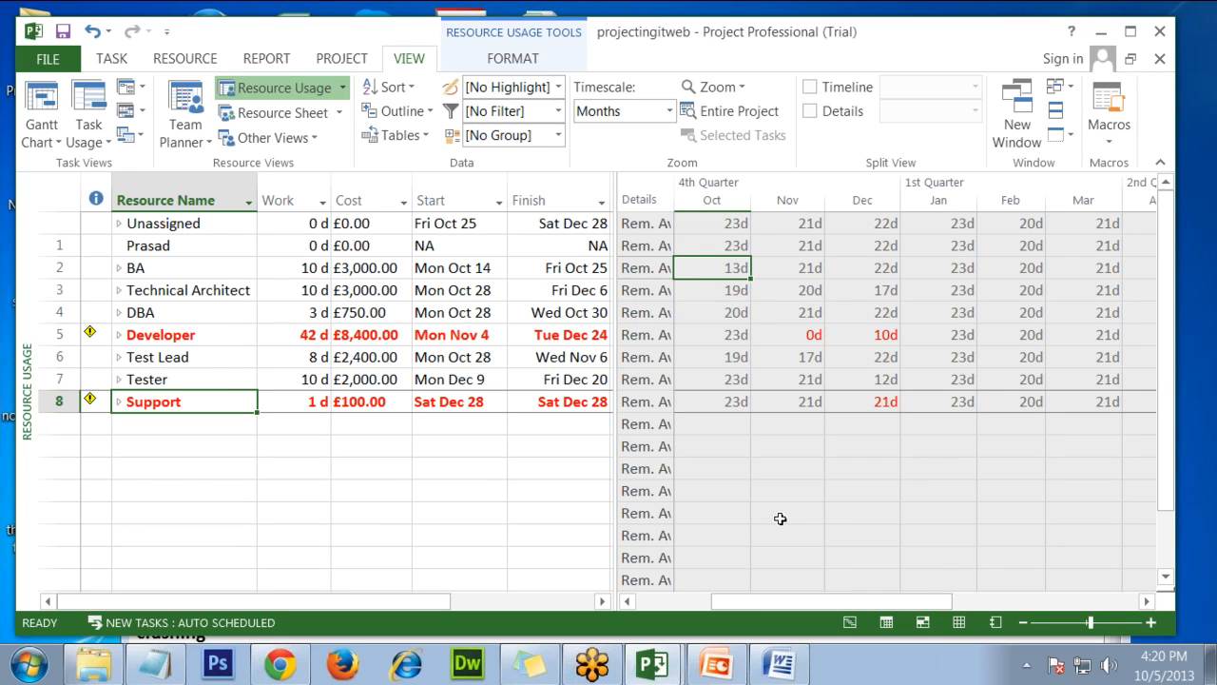
pyautogui.click(806, 338)
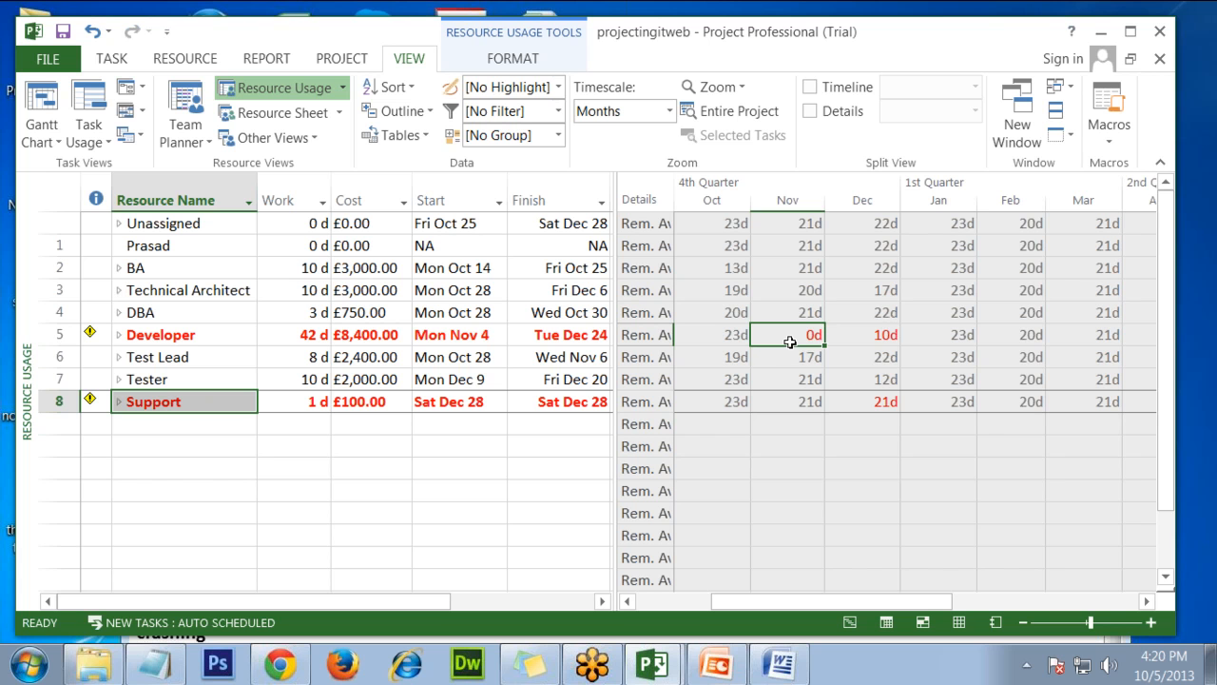
# Step: Restore Work as the only timesheet detail by adding it and removing Remaining Availability
pyautogui.rightClick(795, 426)
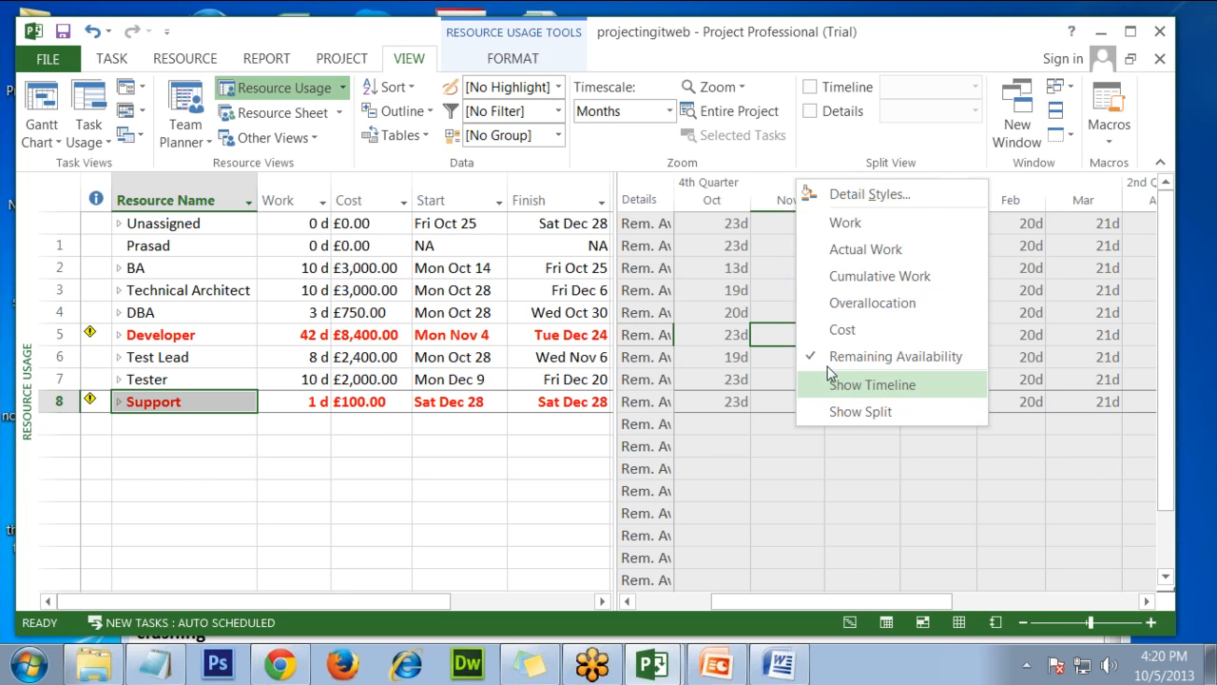
pyautogui.click(846, 225)
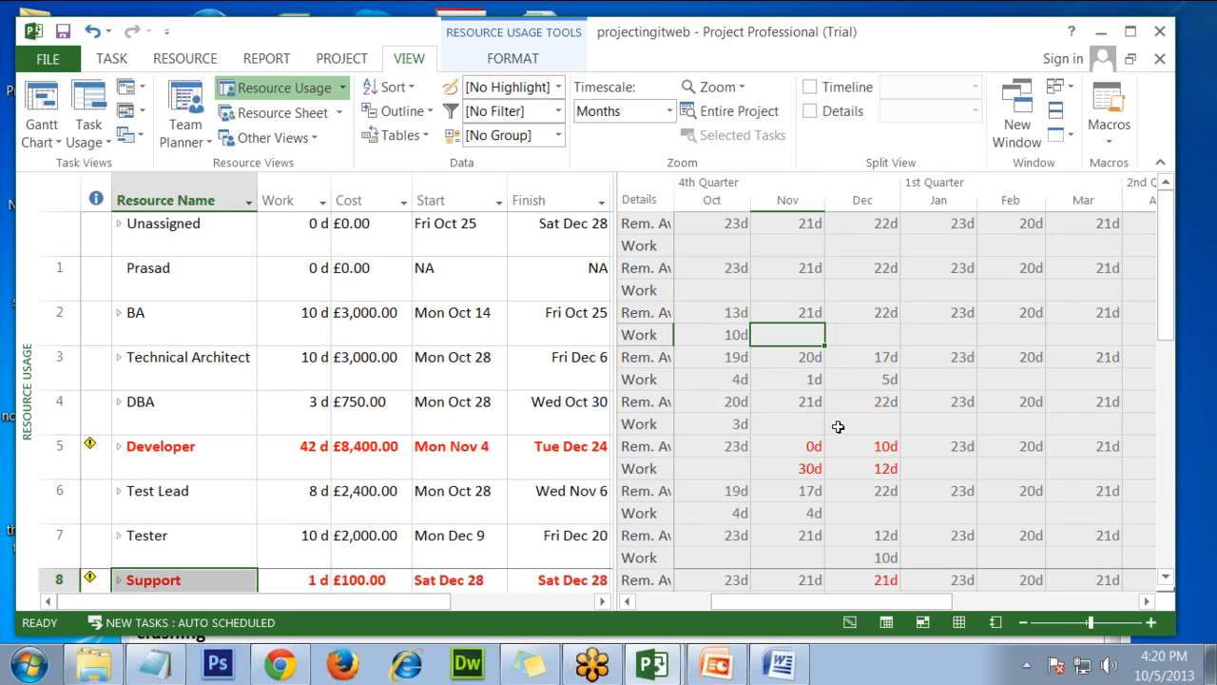
pyautogui.rightClick(838, 427)
pyautogui.click(859, 356)
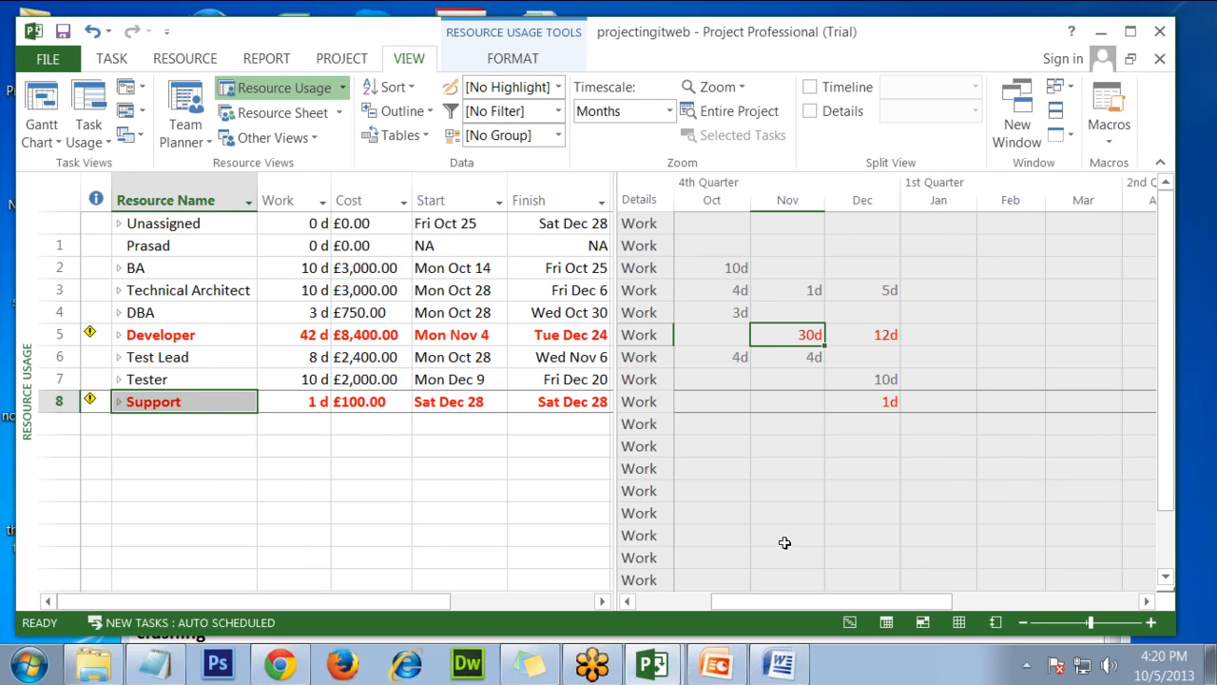
# Step: Switch to the Gantt Chart view, display the Timeline above it and adjust the height of the Timeline pane
pyautogui.click(38, 103)
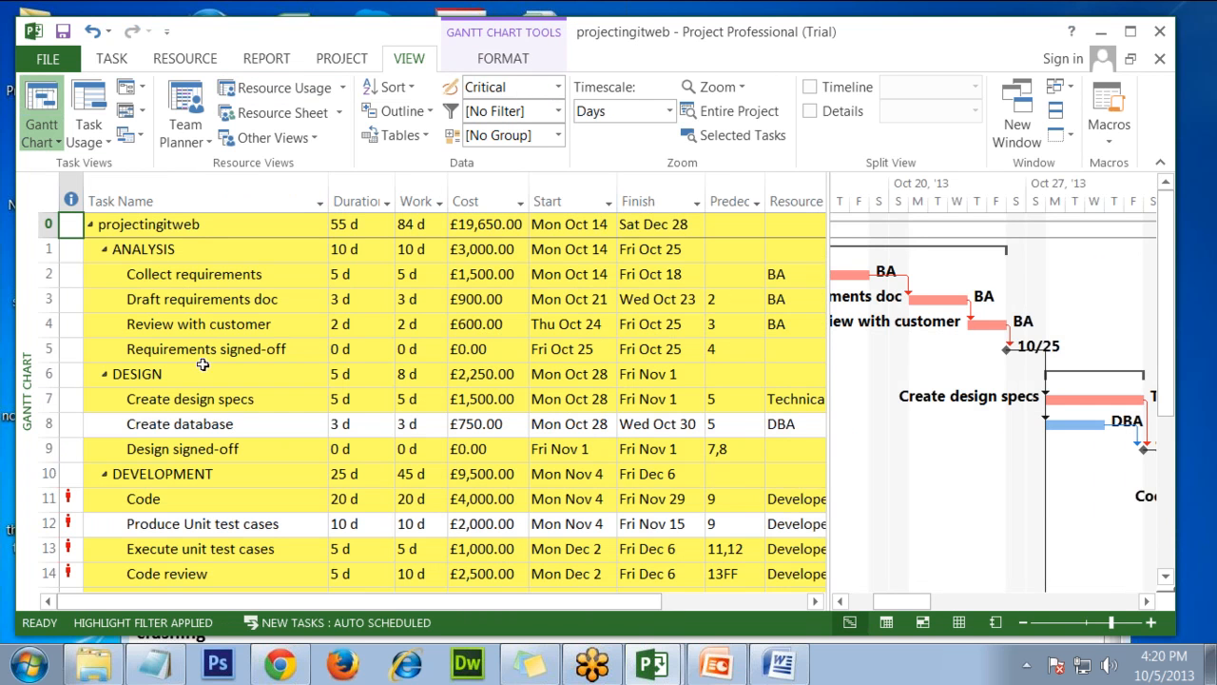
pyautogui.click(221, 357)
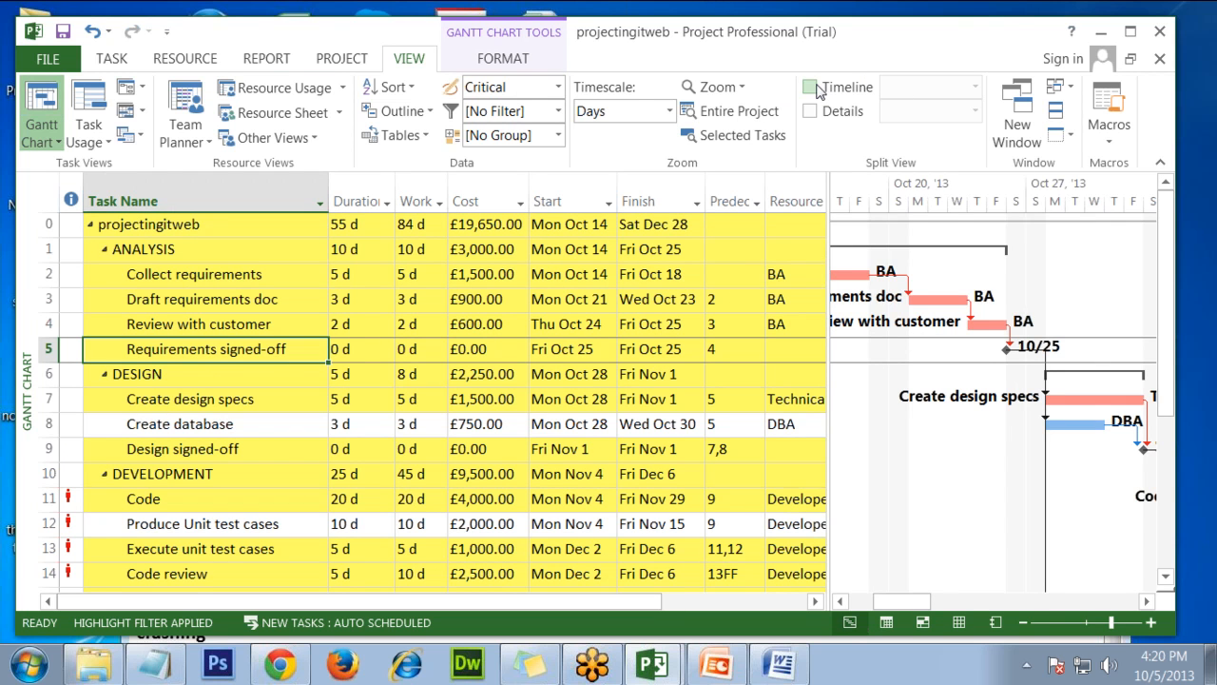
pyautogui.click(811, 87)
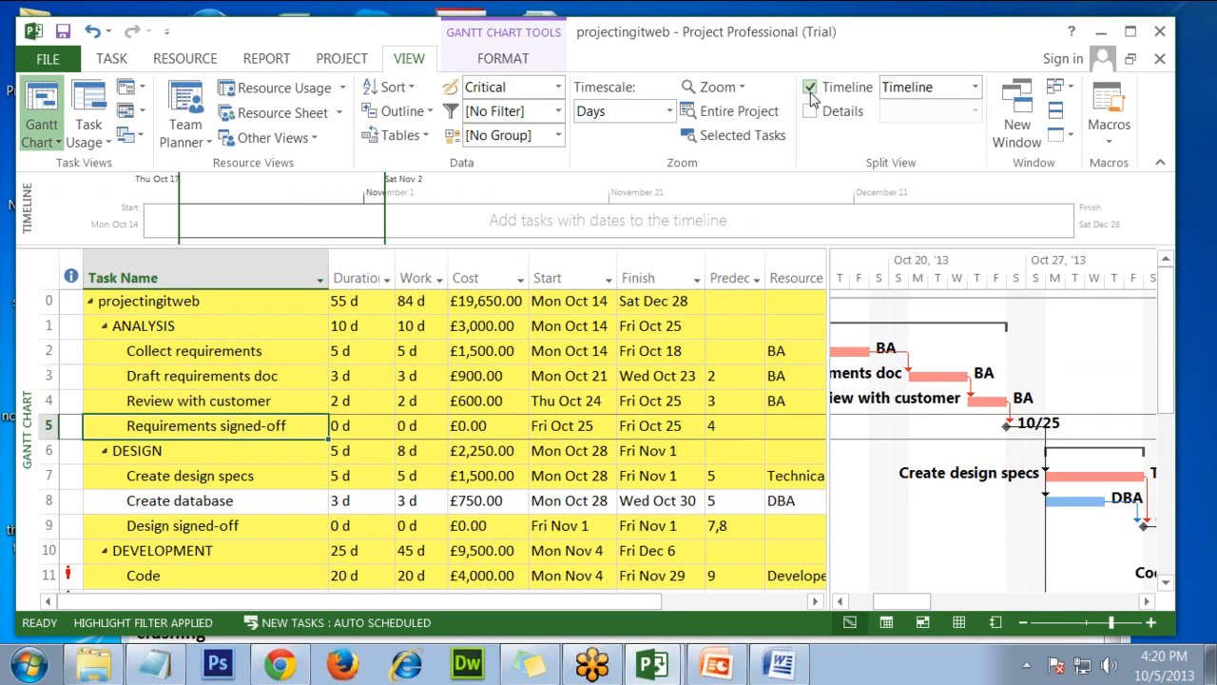
pyautogui.moveTo(694, 267); pyautogui.dragTo(695, 407)
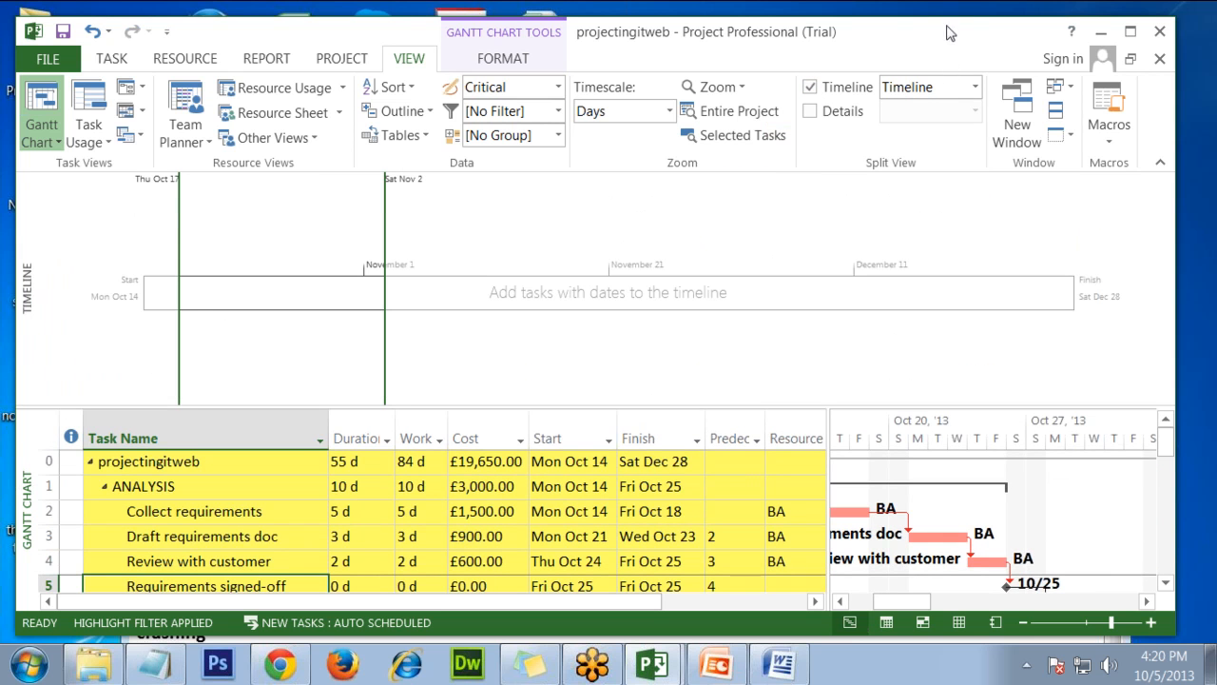
pyautogui.click(949, 24)
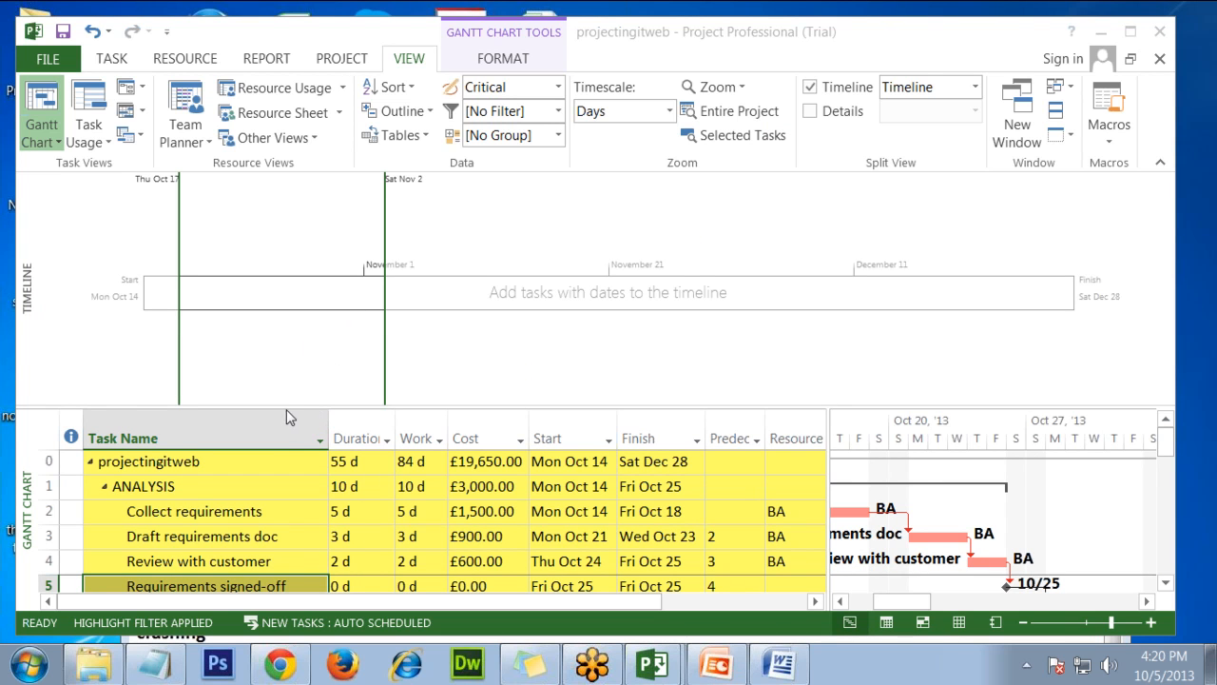
pyautogui.moveTo(626, 409); pyautogui.dragTo(584, 240)
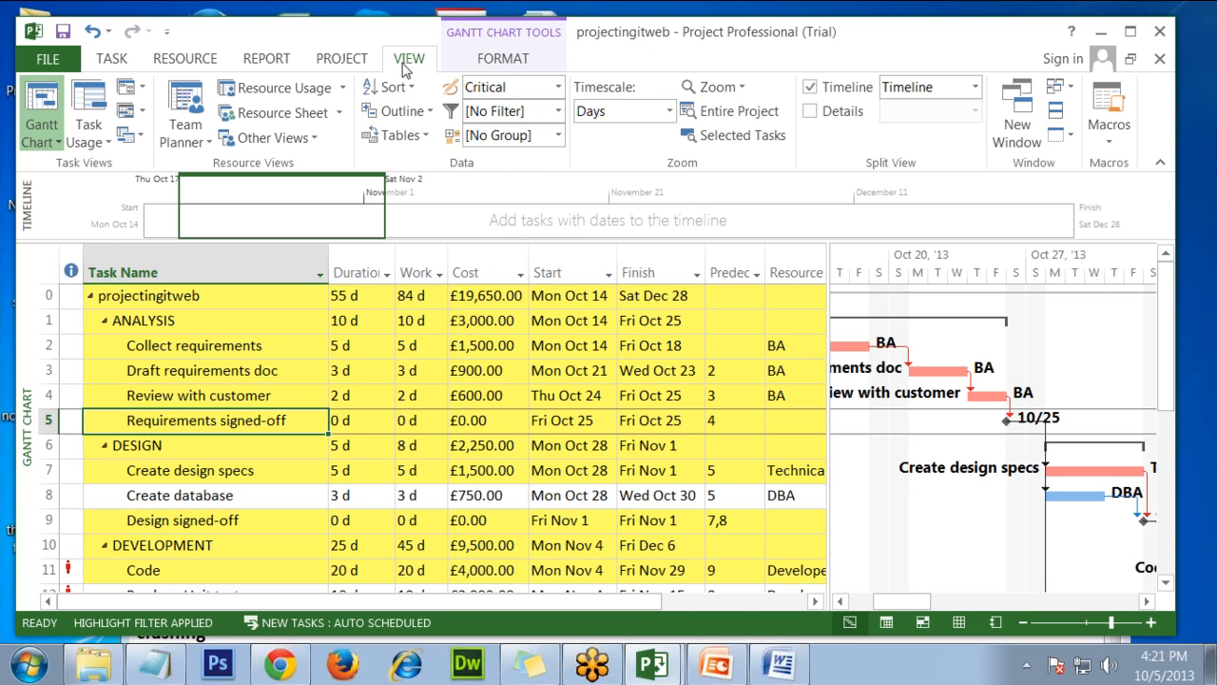
# Step: Change the highlight filter from critical tasks to Milestones and widen the Cost column to fit its contents
pyautogui.click(559, 87)
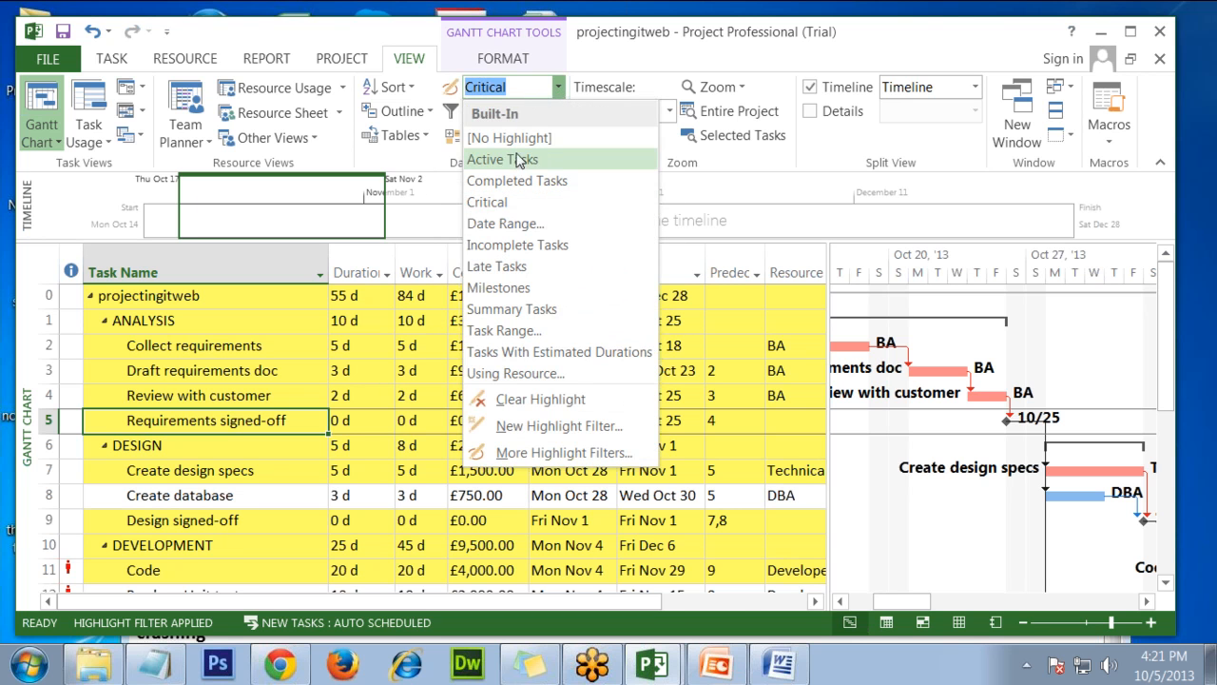
pyautogui.click(537, 297)
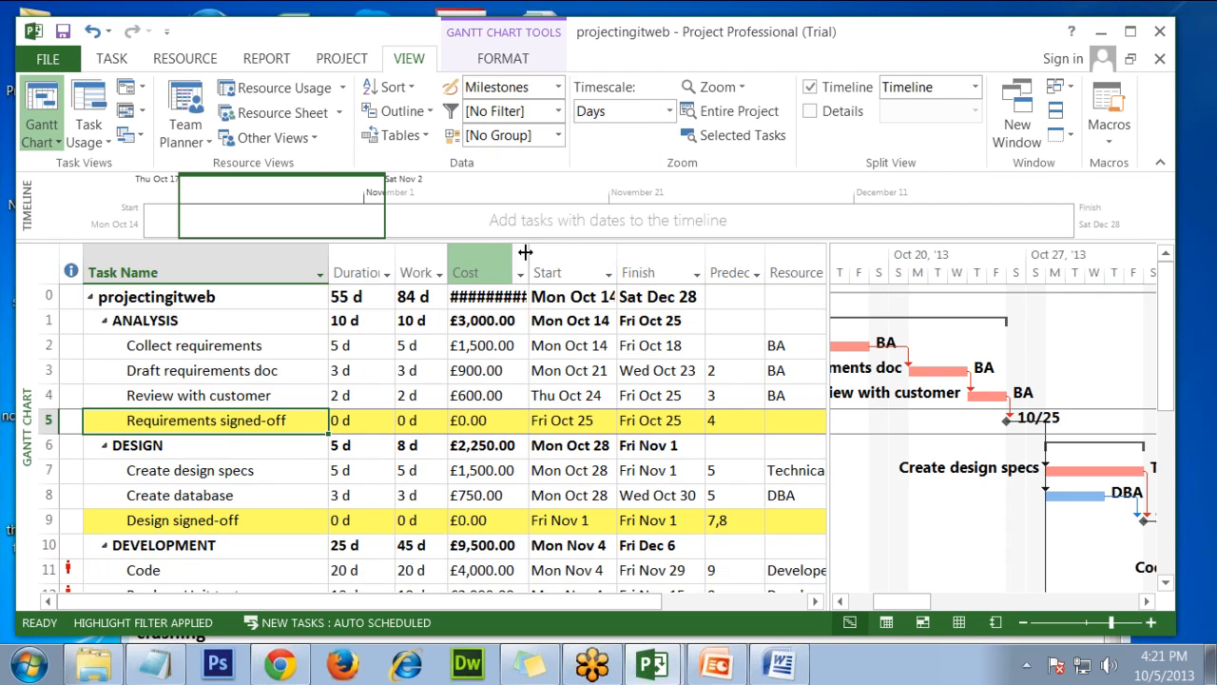
pyautogui.doubleClick(527, 273)
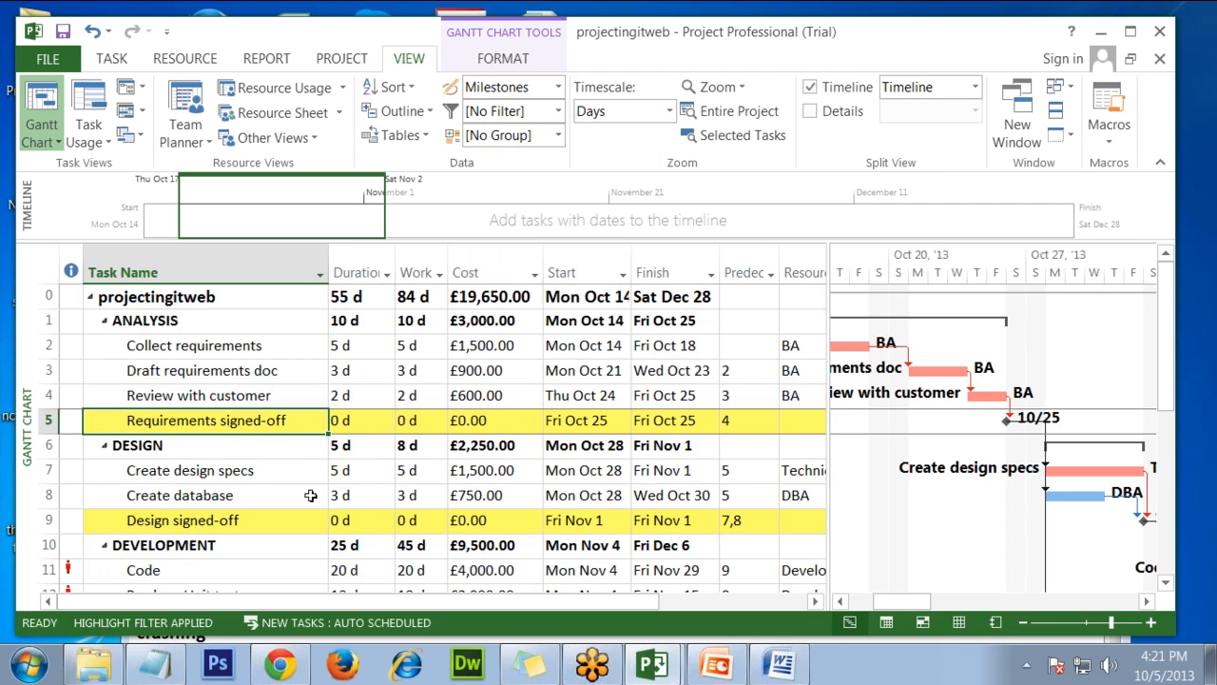
# Step: Set the Requirements signed-off milestone to display on the Timeline in its task information
pyautogui.click(312, 495)
pyautogui.doubleClick(258, 422)
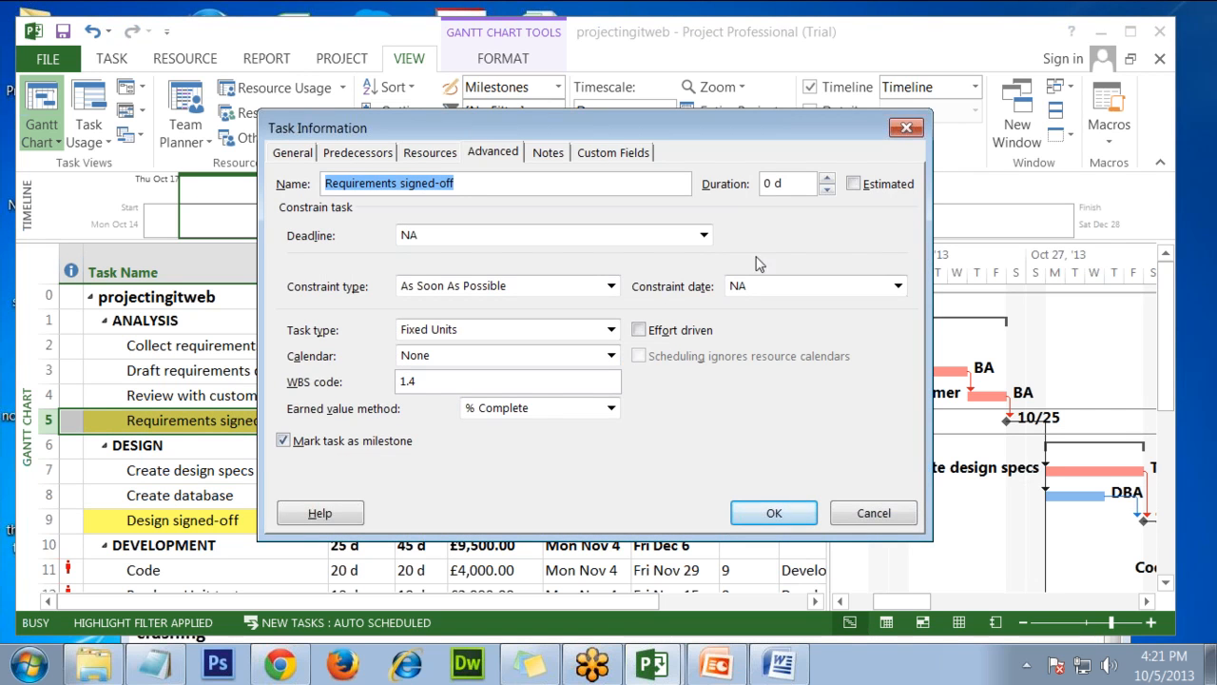
pyautogui.click(293, 152)
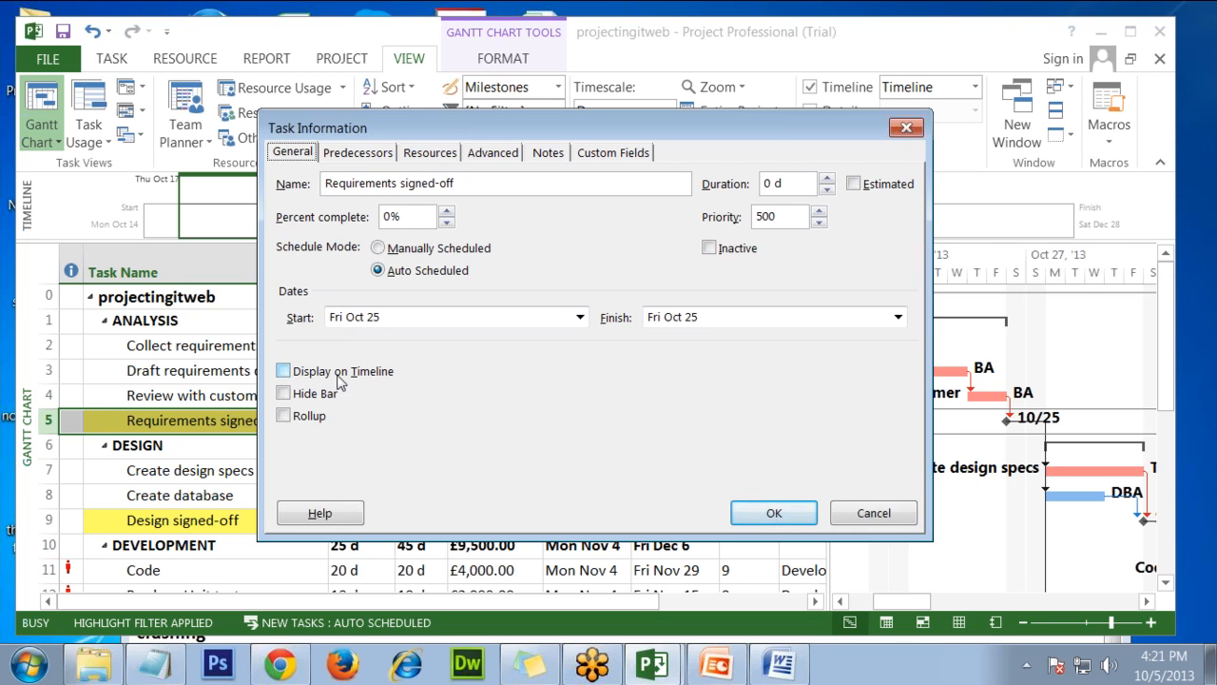
pyautogui.click(379, 373)
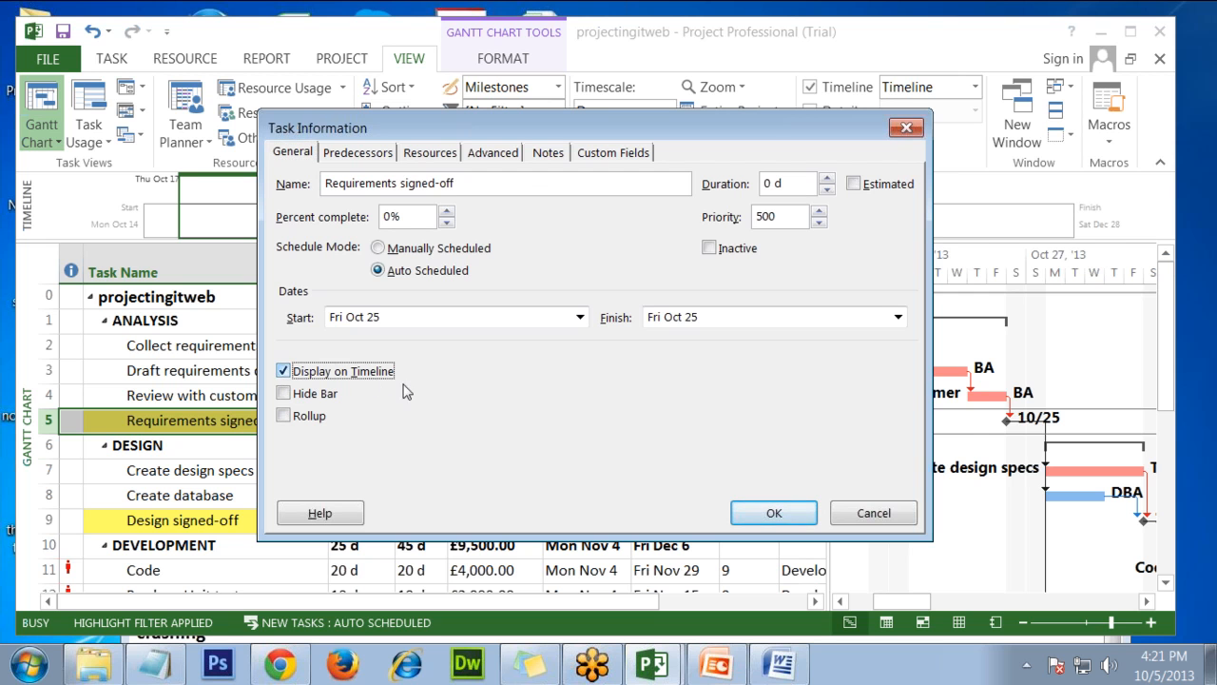
pyautogui.click(774, 515)
# Step: Set the Design signed-off milestone to display on the Timeline
pyautogui.scroll(-1, 237, 507)
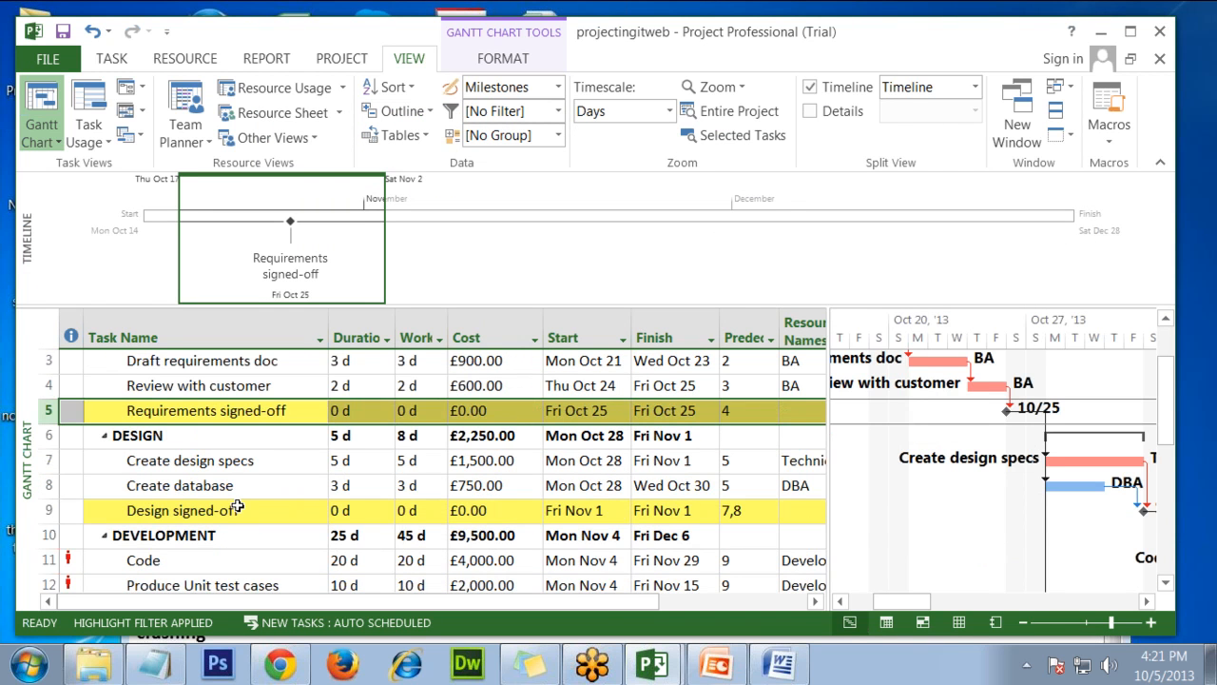
pyautogui.doubleClick(237, 514)
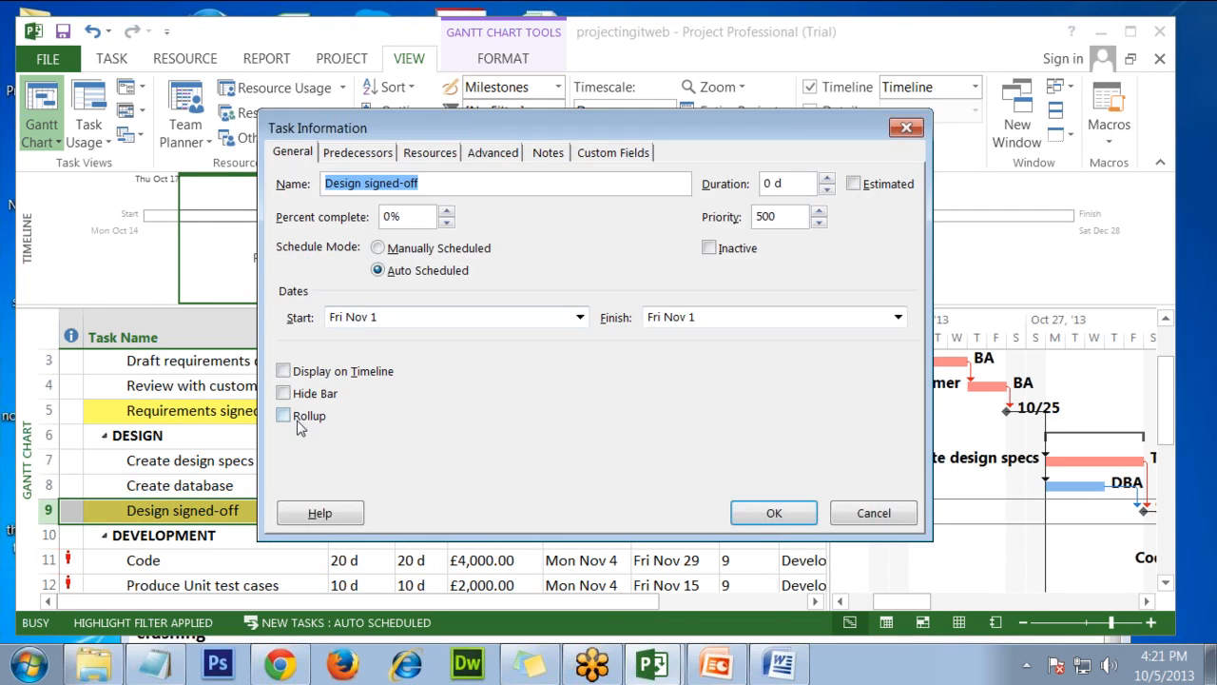
pyautogui.click(325, 380)
pyautogui.click(773, 513)
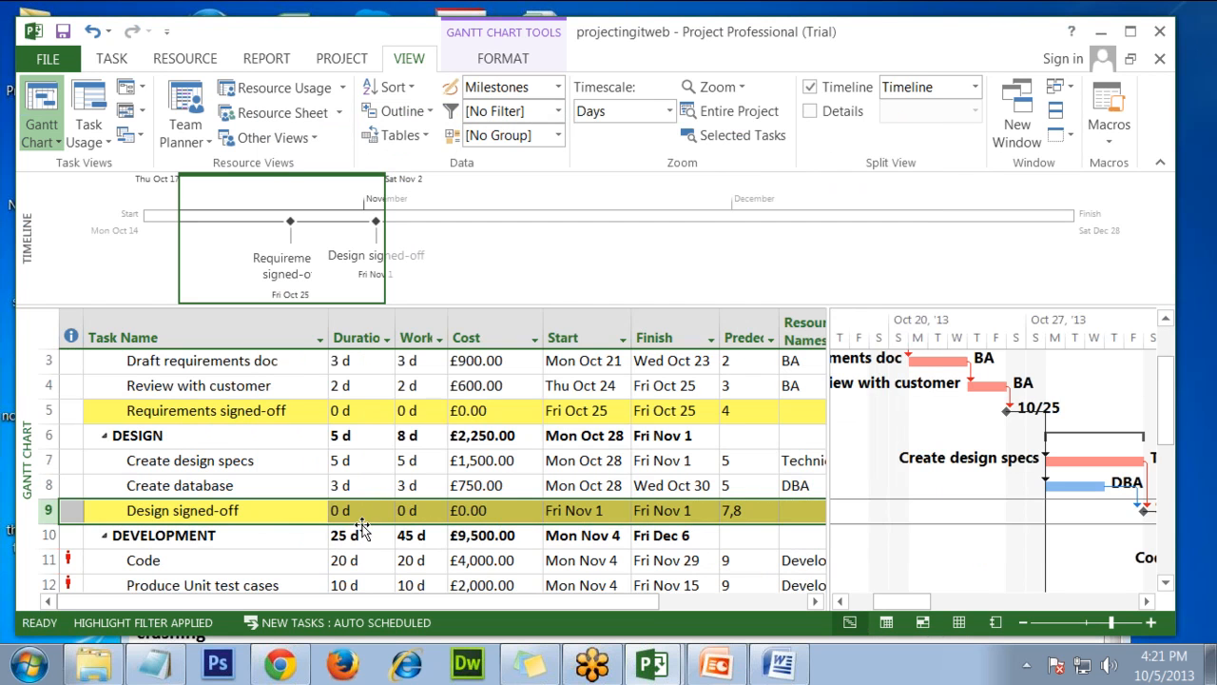
# Step: Set the Development signed-off milestone to display on the Timeline
pyautogui.scroll(-3, 285, 511)
pyautogui.doubleClick(266, 434)
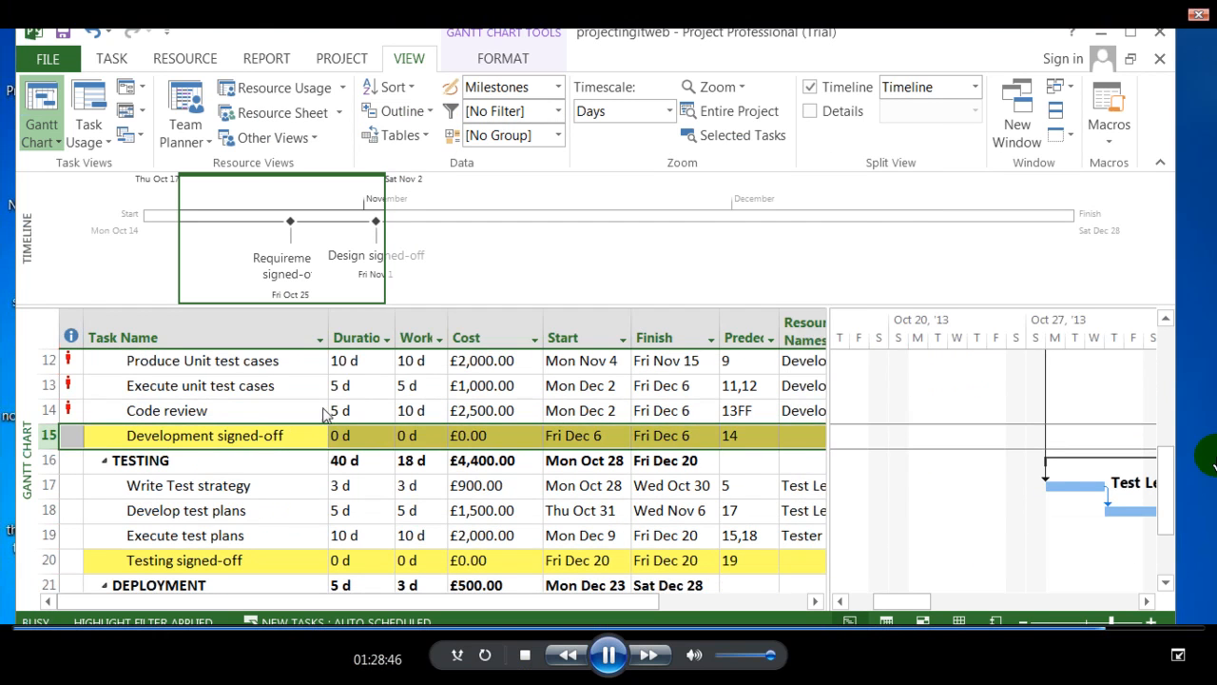
pyautogui.click(296, 379)
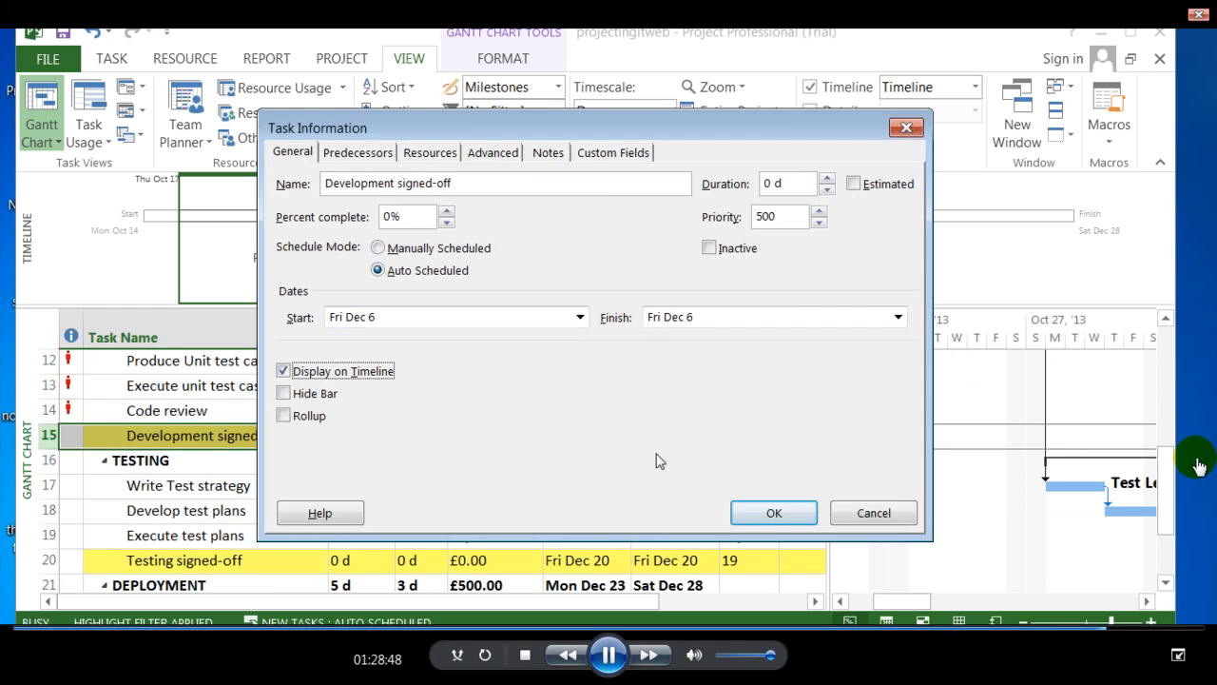
pyautogui.click(768, 512)
# Step: Set the Testing signed-off milestone to display on the Timeline
pyautogui.scroll(-2, 290, 480)
pyautogui.click(226, 407)
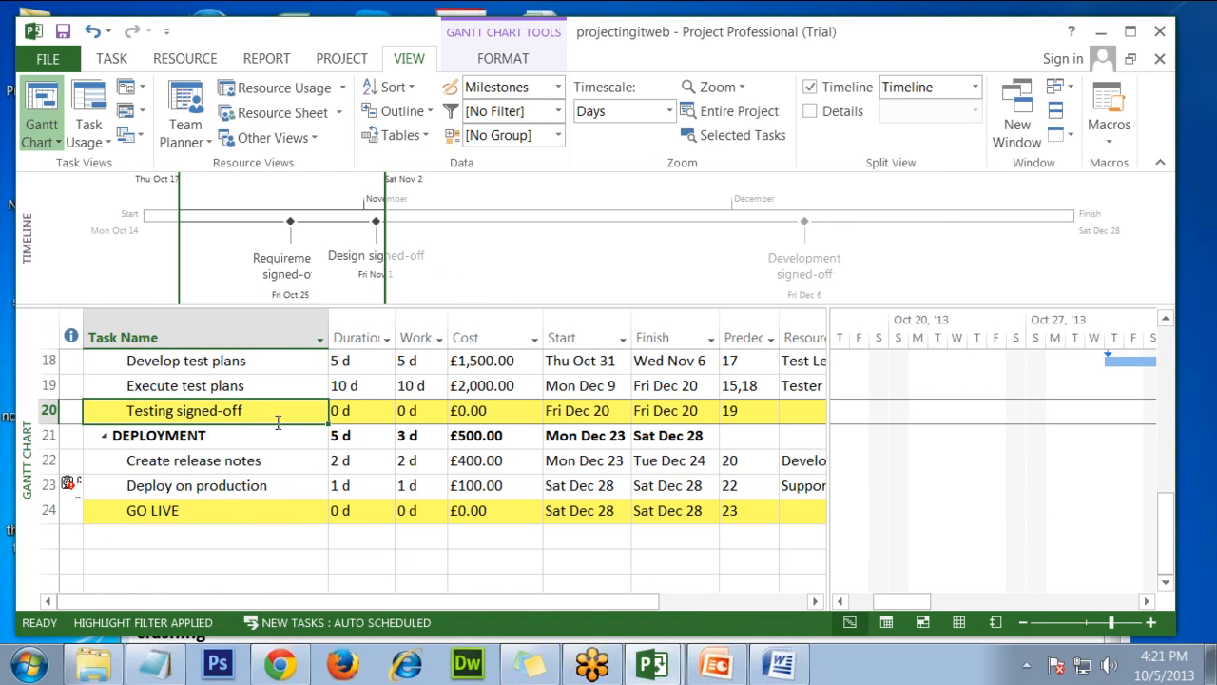
pyautogui.doubleClick(278, 410)
pyautogui.click(343, 372)
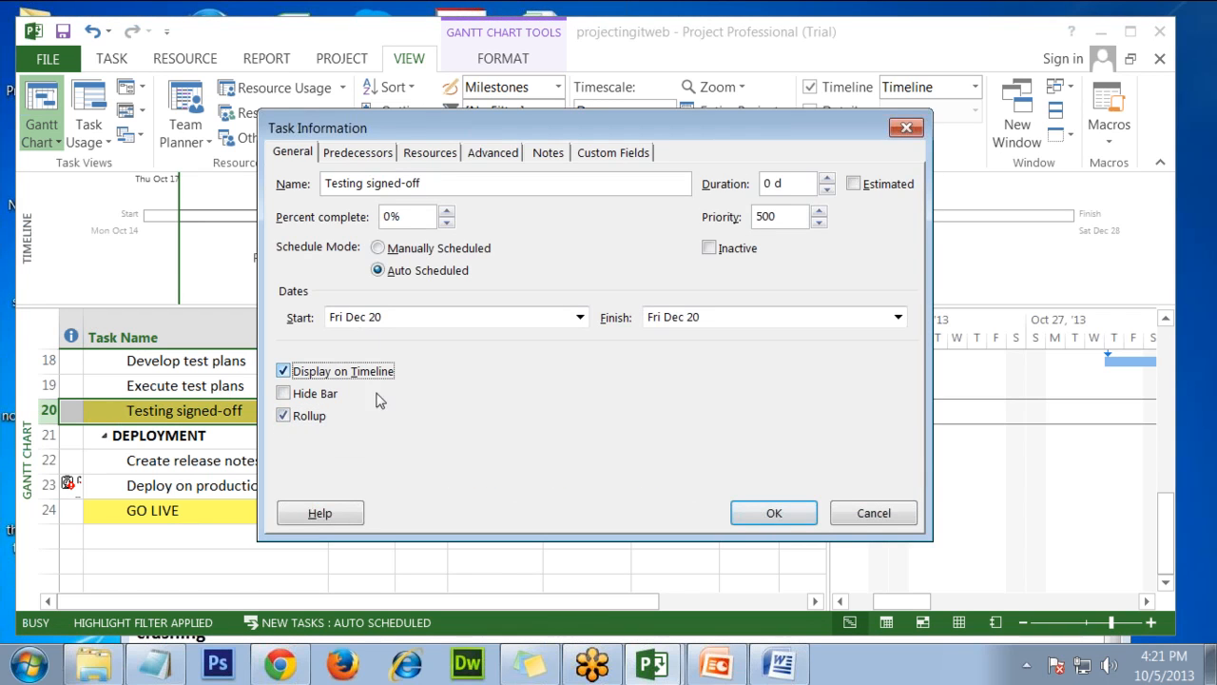
pyautogui.click(761, 518)
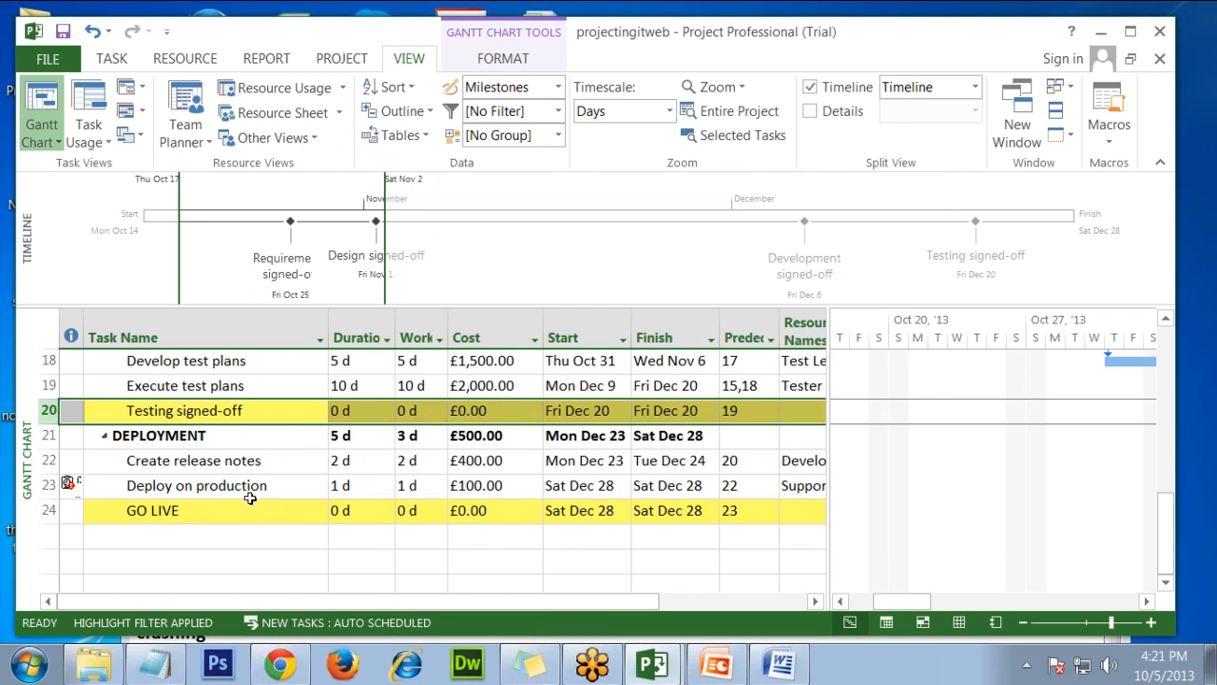
# Step: Set the GO LIVE milestone under DEPLOYMENT to display on the Timeline
pyautogui.click(251, 509)
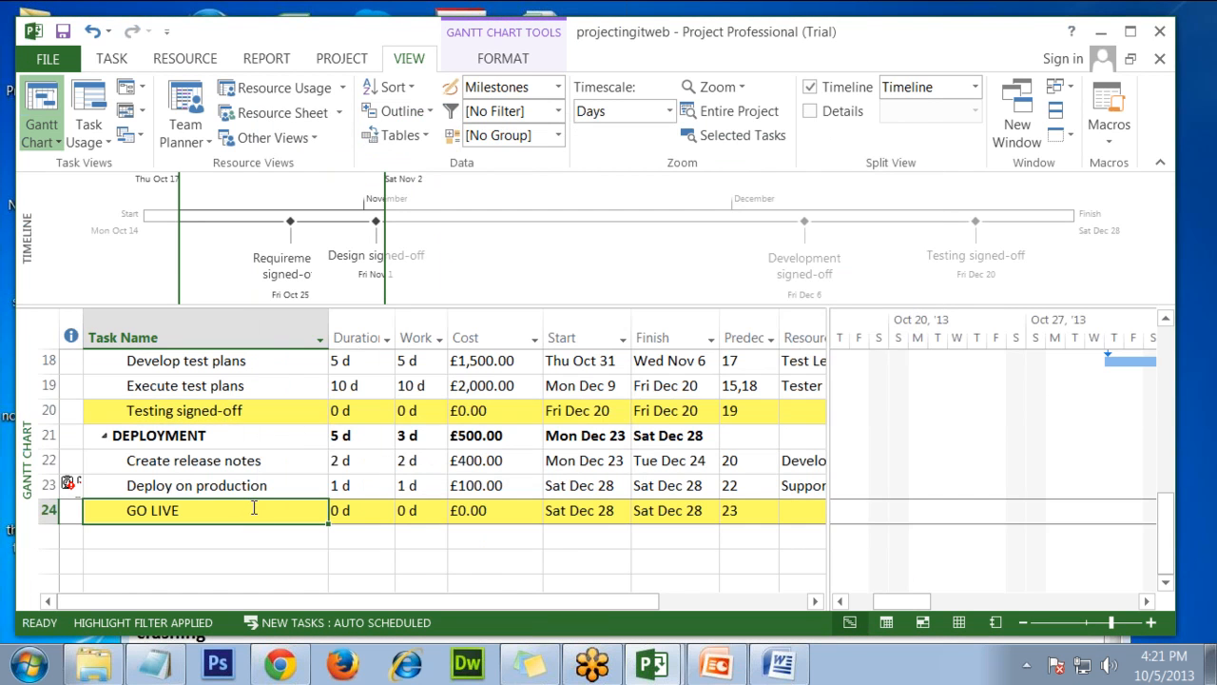
pyautogui.click(282, 564)
pyautogui.doubleClick(276, 514)
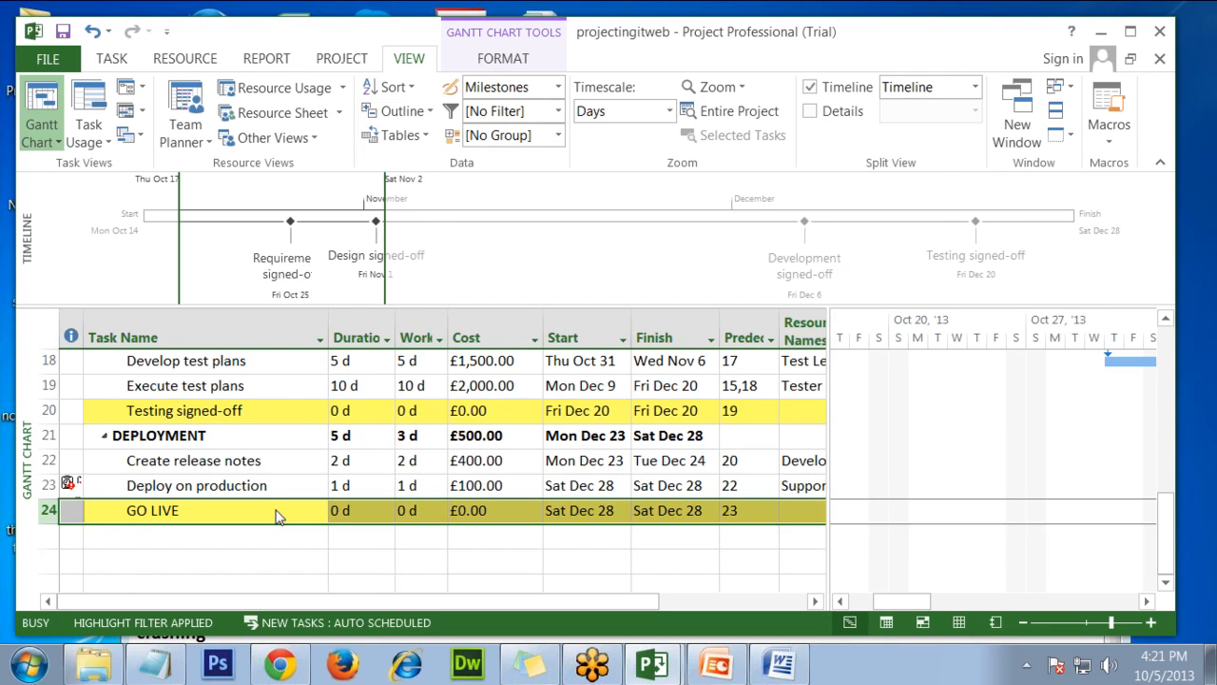
pyautogui.click(319, 373)
pyautogui.click(777, 515)
# Step: Turn off Rollup in the task information of the Testing signed-off milestone
pyautogui.click(275, 413)
pyautogui.doubleClick(275, 413)
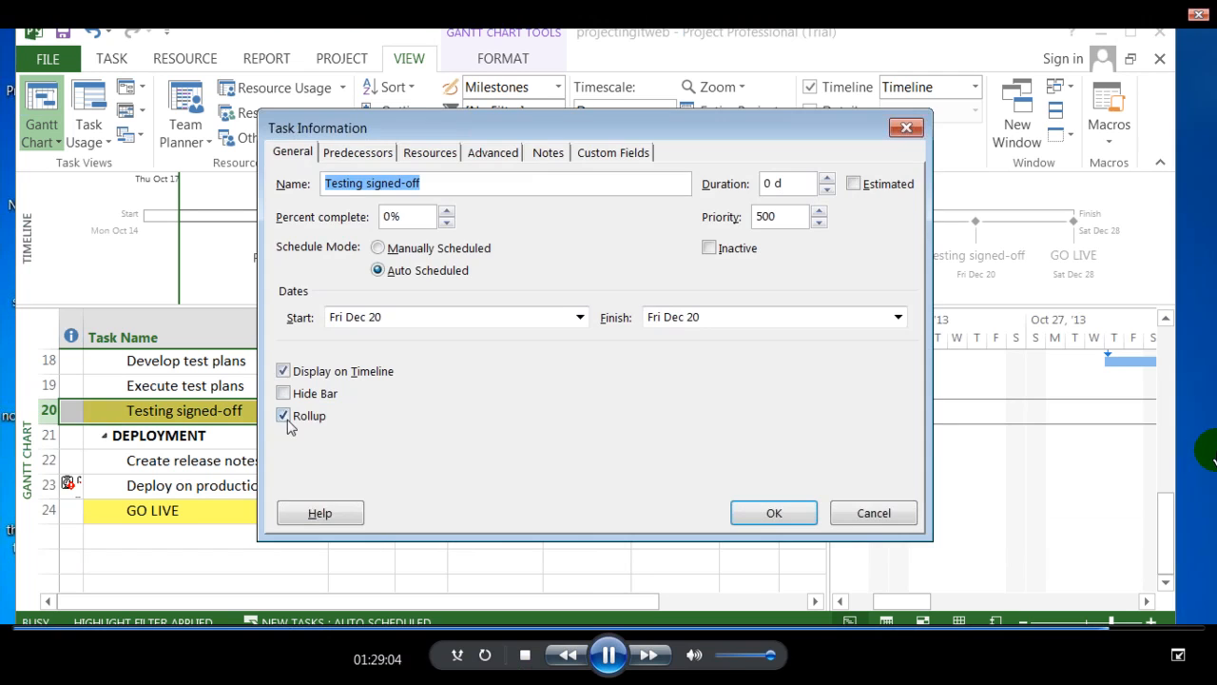
pyautogui.click(282, 416)
pyautogui.click(804, 516)
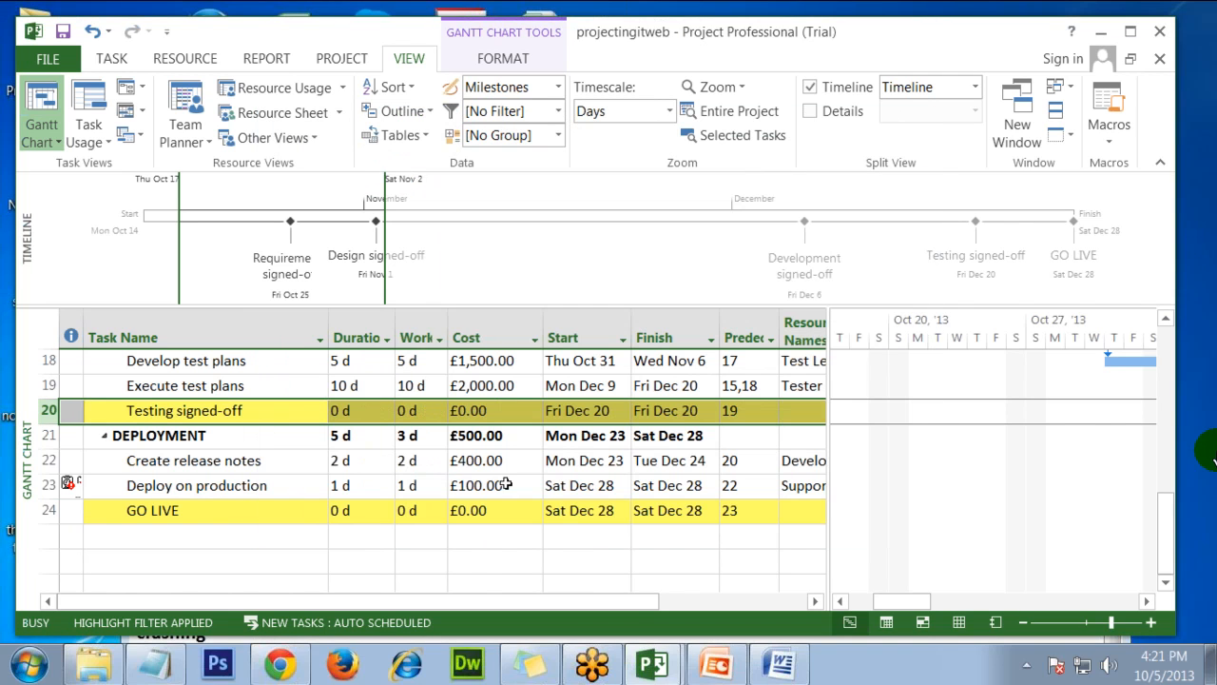
# Step: Enlarge the Timeline pane and turn off its Pan & Zoom option
pyautogui.moveTo(465, 307); pyautogui.dragTo(469, 391)
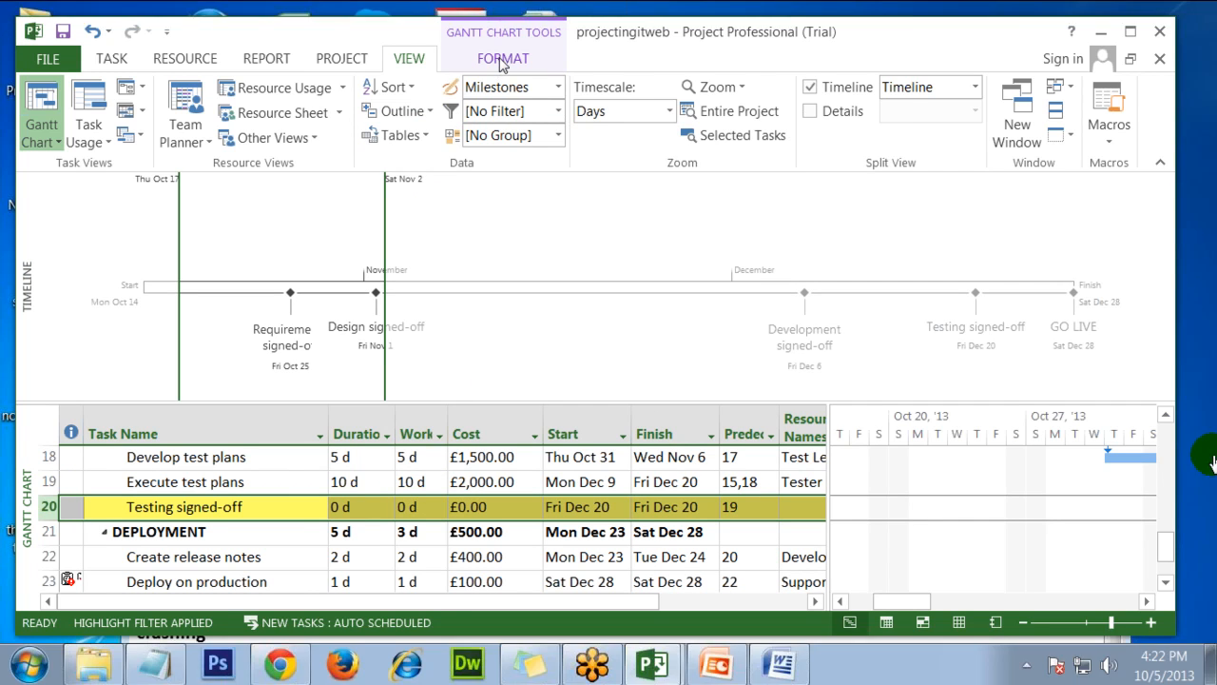
pyautogui.click(503, 58)
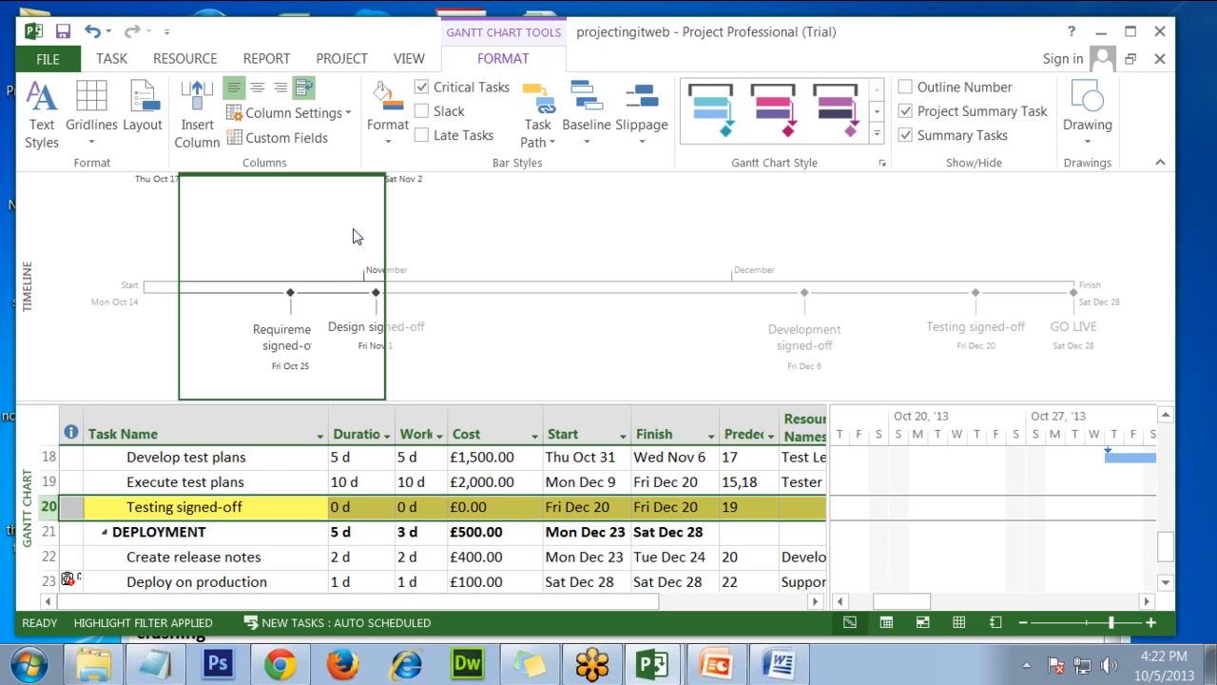
pyautogui.click(386, 255)
pyautogui.click(348, 111)
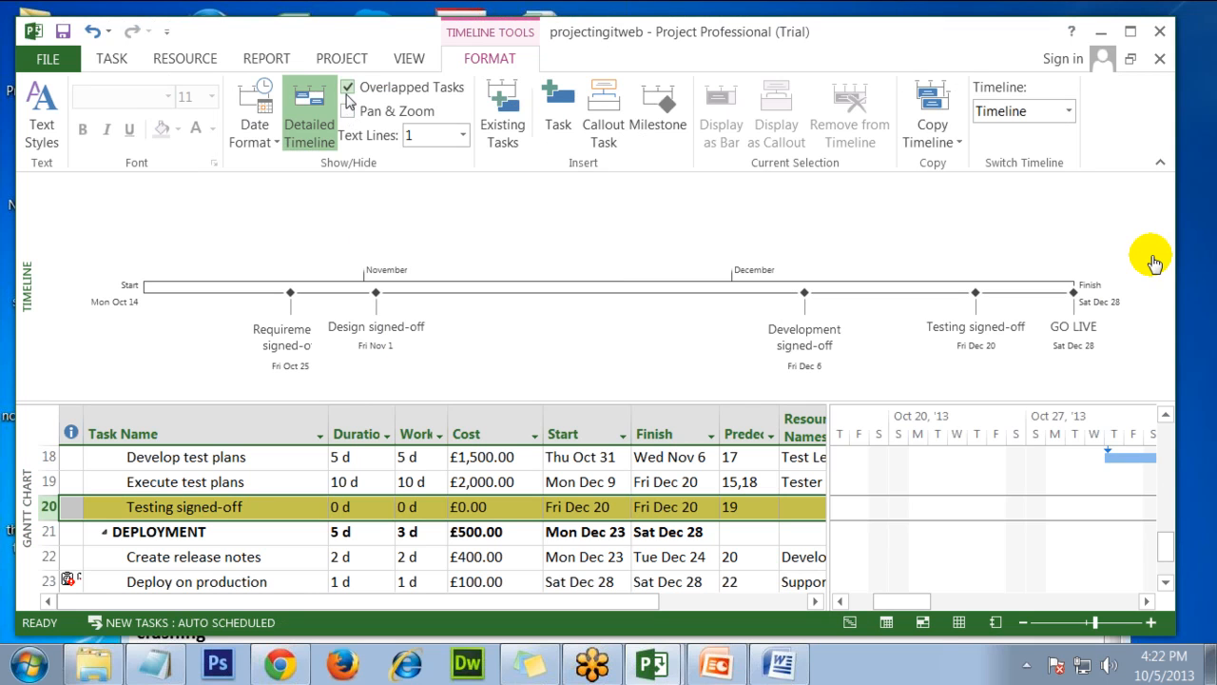
# Step: Turn off Overlapped Tasks for the Timeline, reposition the Requirements signed-off and Design signed-off labels, and slightly reduce the pane's height
pyautogui.click(348, 88)
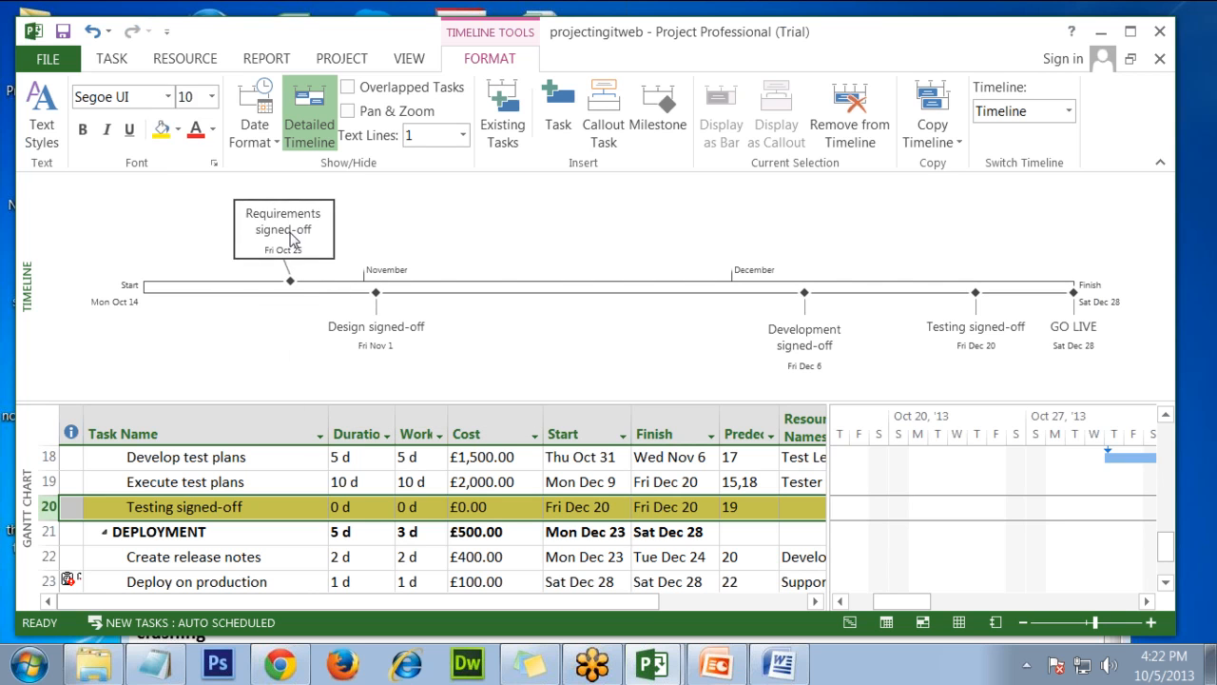
pyautogui.moveTo(385, 327)
pyautogui.mouseDown()
pyautogui.moveTo(349, 343)
pyautogui.moveTo(396, 345)
pyautogui.moveTo(377, 346)
pyautogui.mouseUp()
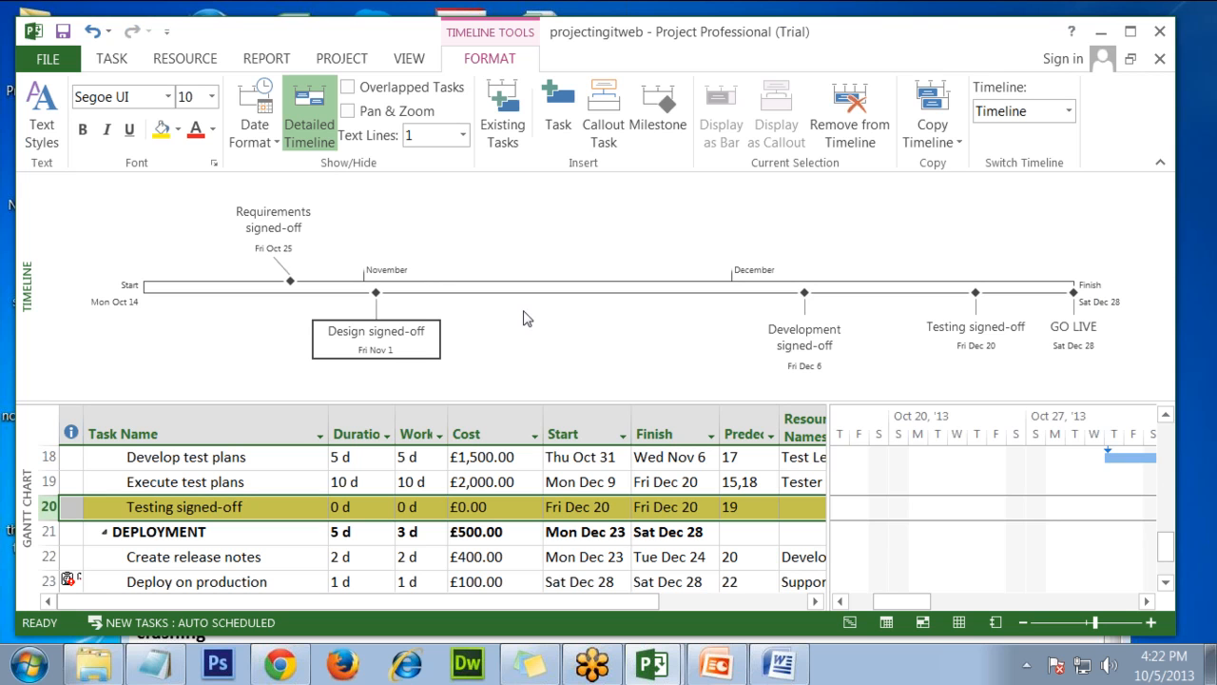
pyautogui.click(407, 63)
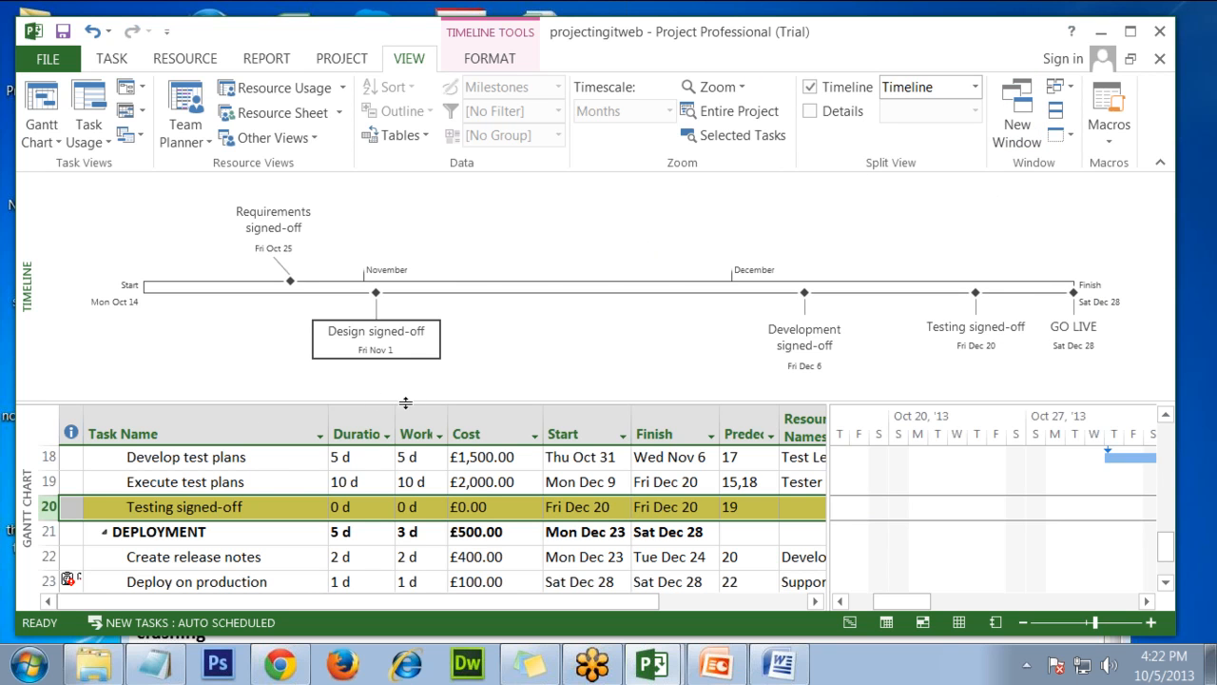
pyautogui.moveTo(405, 401)
pyautogui.mouseDown()
pyautogui.moveTo(405, 385)
pyautogui.moveTo(404, 398)
pyautogui.mouseUp()
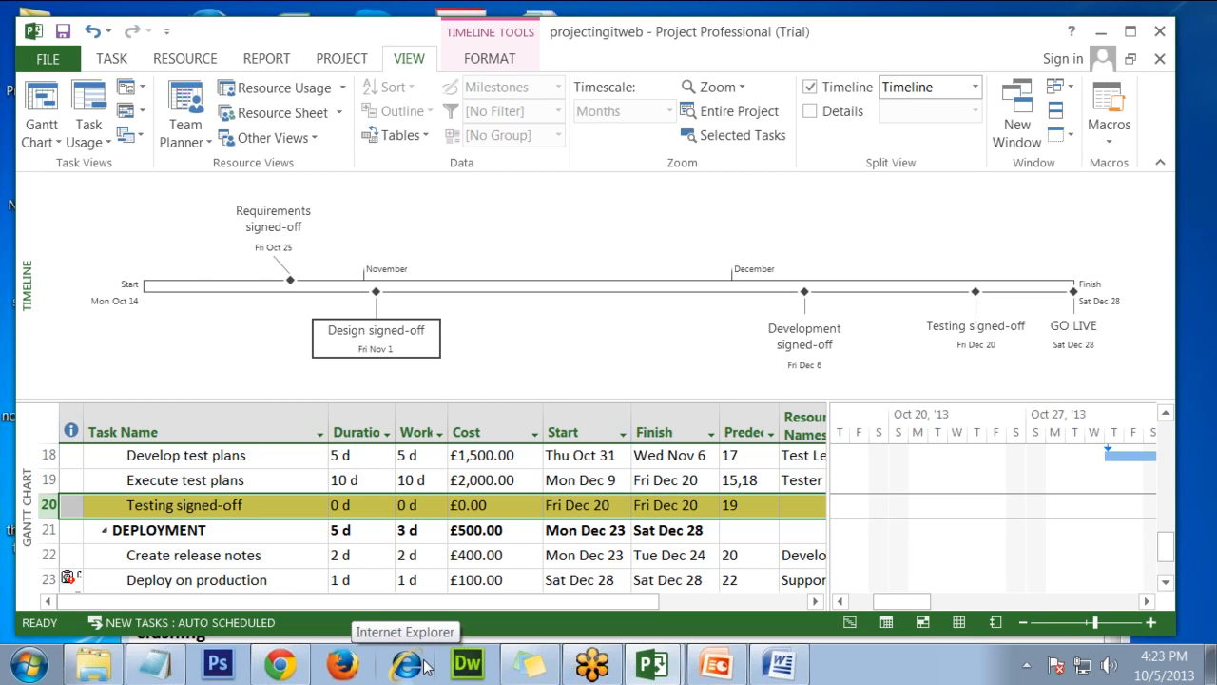
# Step: Switch to the untitled Notepad notes and add the line "create project timeline using timeline view and add milestones." below "crashing"
pyautogui.click(155, 663)
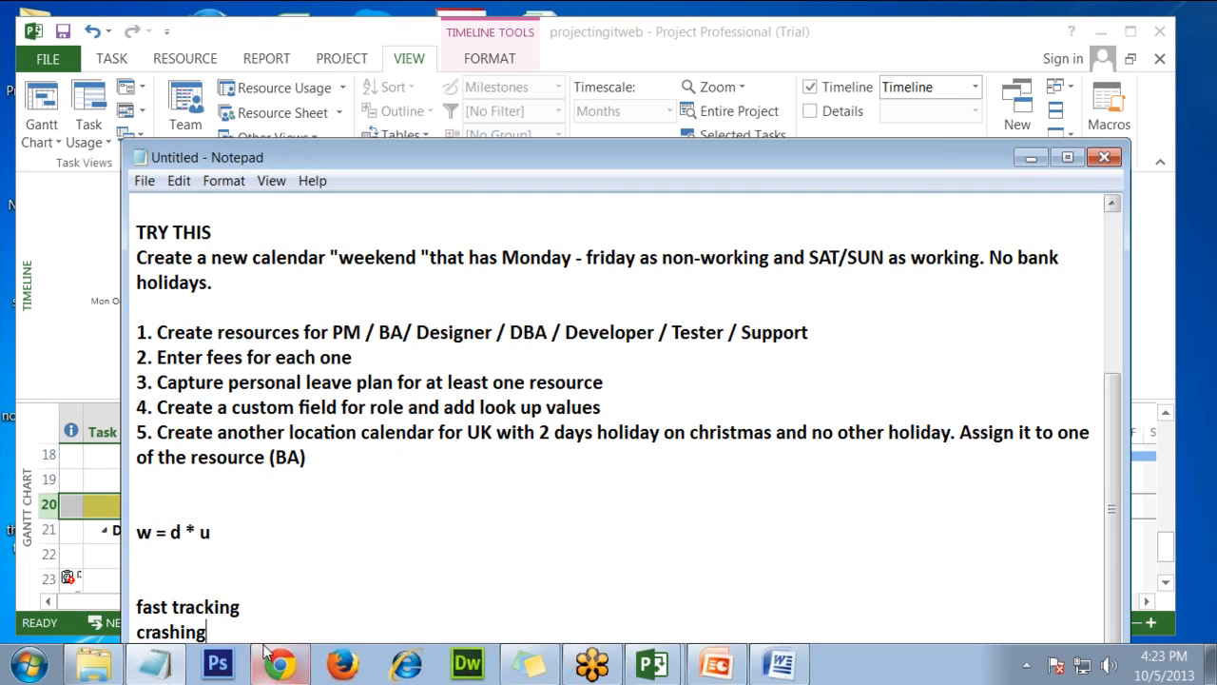
pyautogui.scroll(-3, 266, 654)
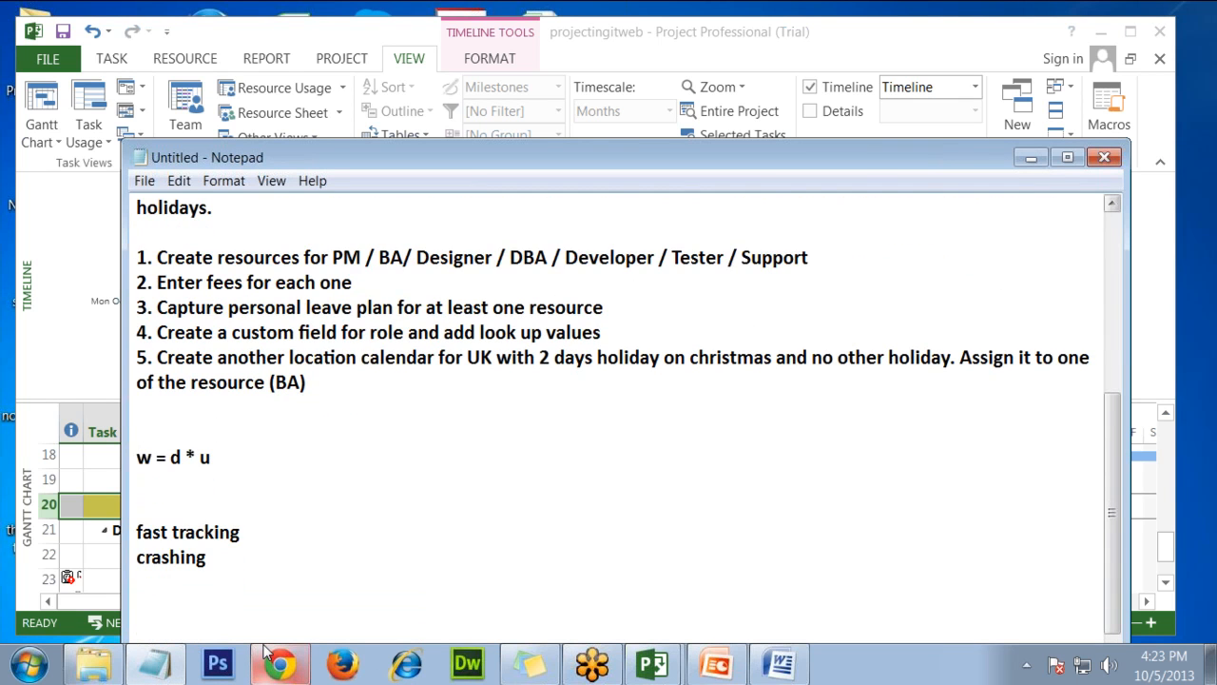
pyautogui.write('cret')
pyautogui.write('ate proj')
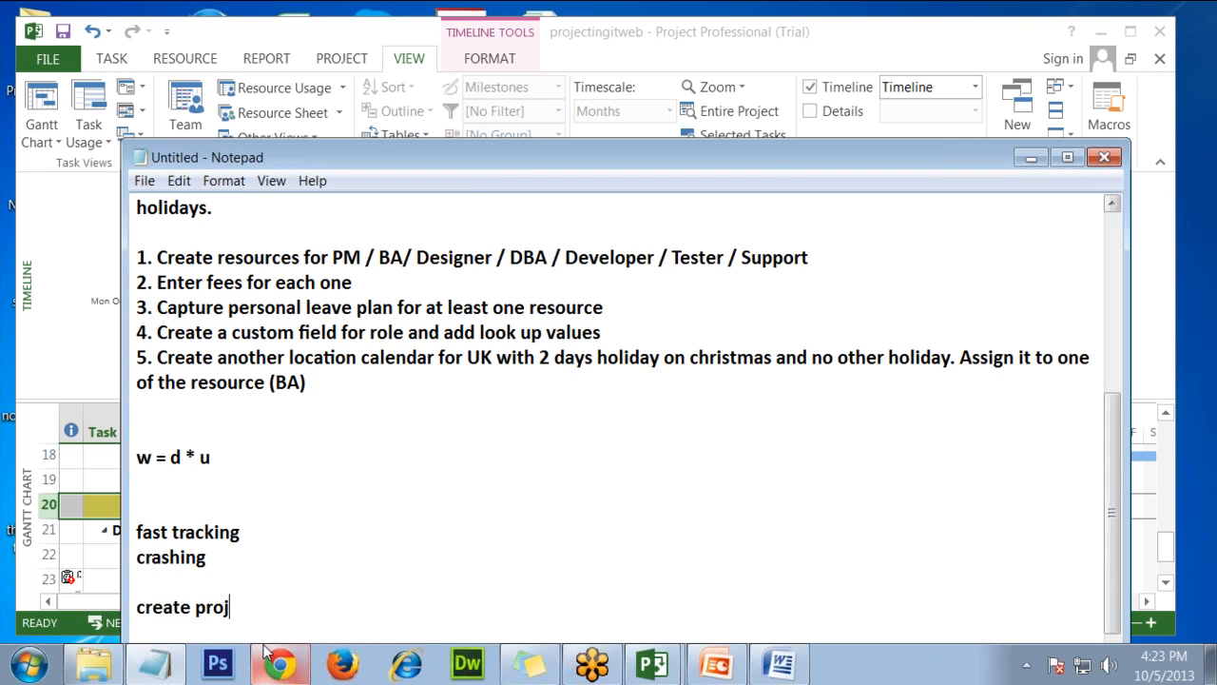
pyautogui.write('ect timeline using timeline')
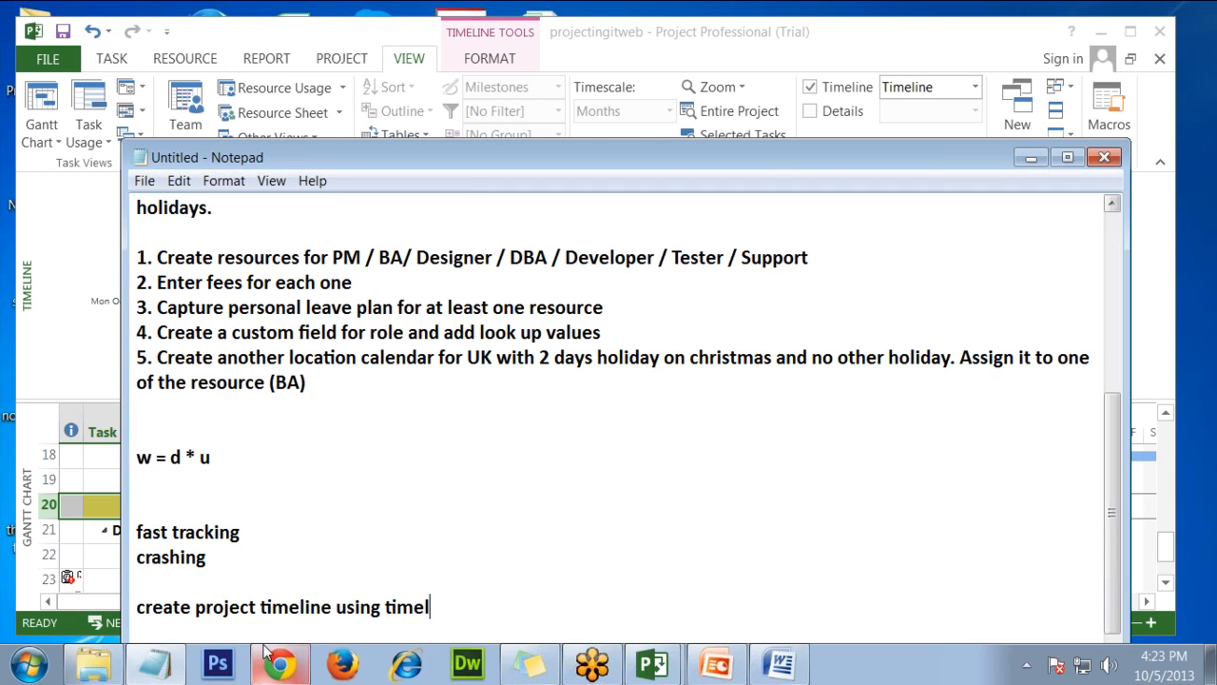
pyautogui.write(' view ')
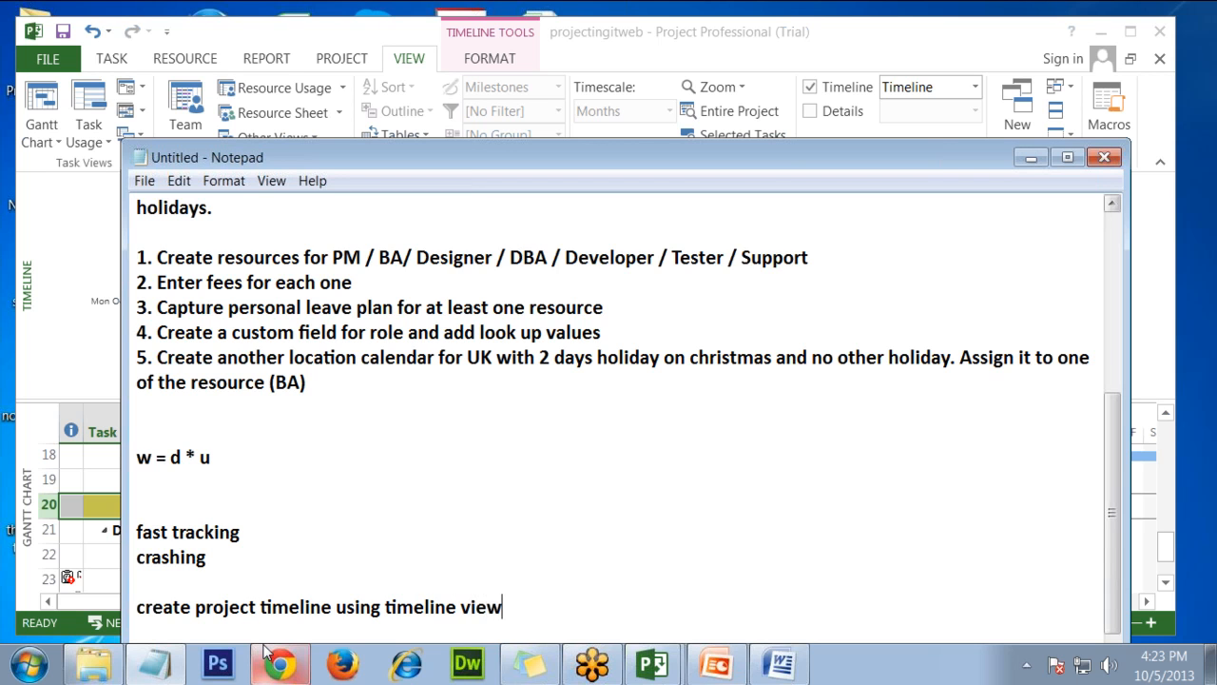
pyautogui.write('and add')
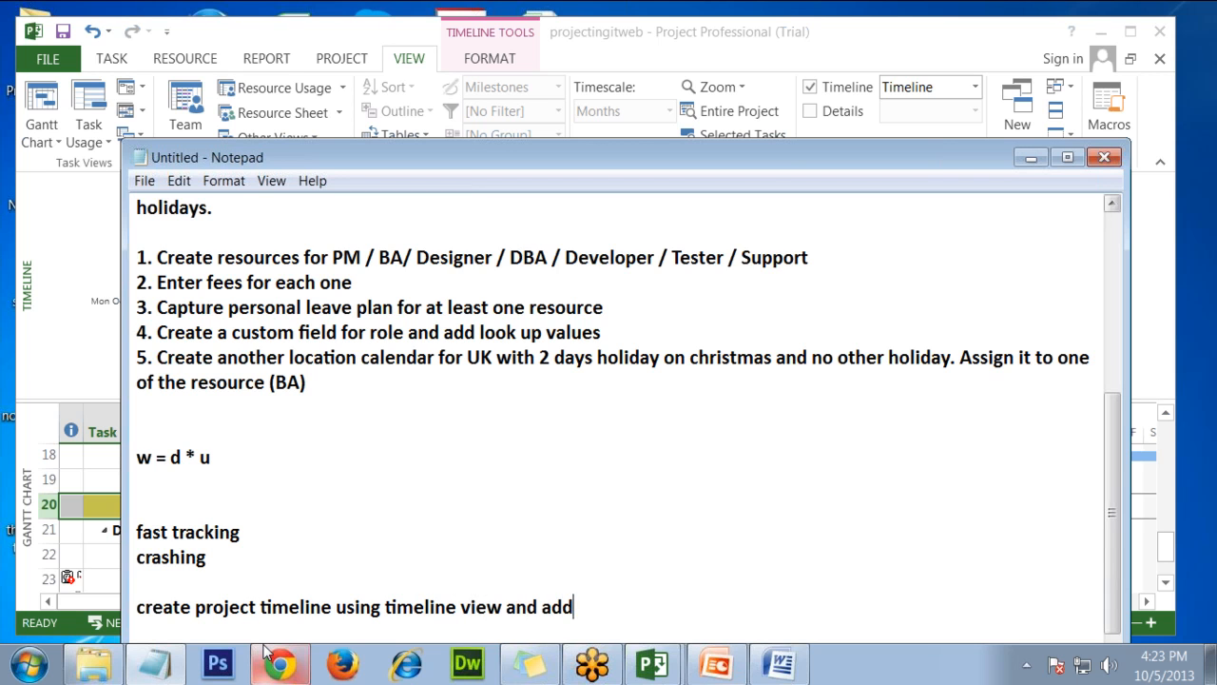
pyautogui.write(' milestones.')
pyautogui.press('Return')
# Step: Add the note line "go to resource usage and view information for each resource: start, finish, work, cost, duration"
pyautogui.write('go to resourc')
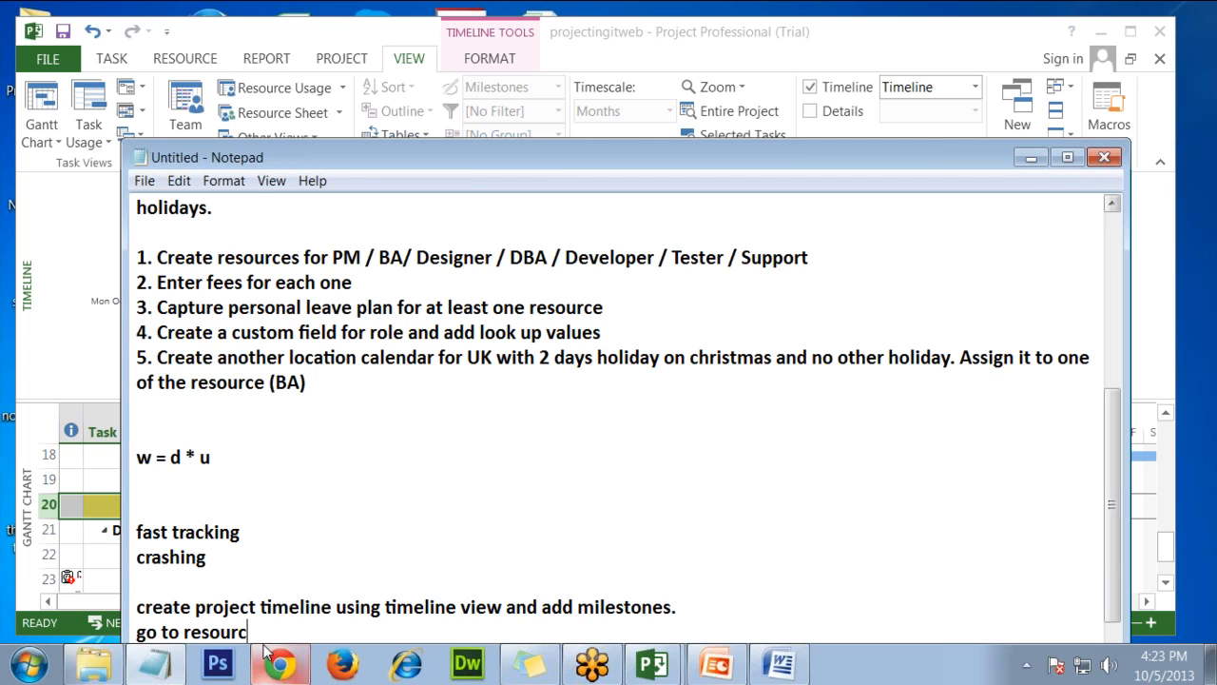
pyautogui.write('e usage and')
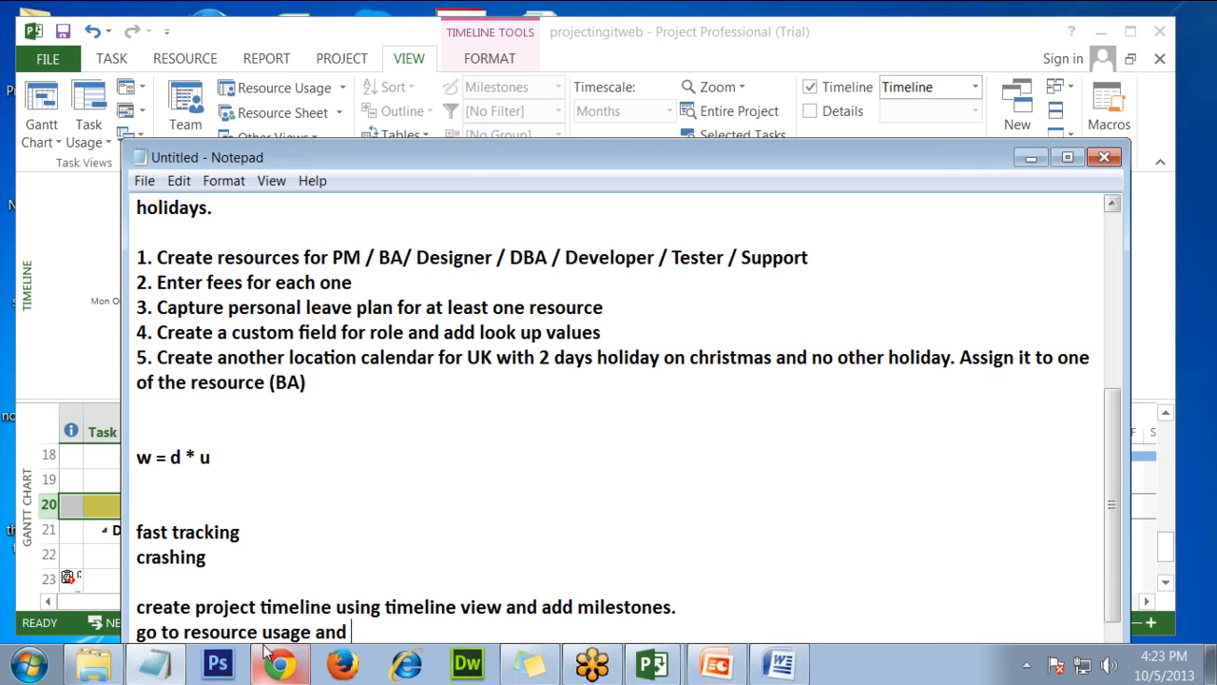
pyautogui.write(' view informa')
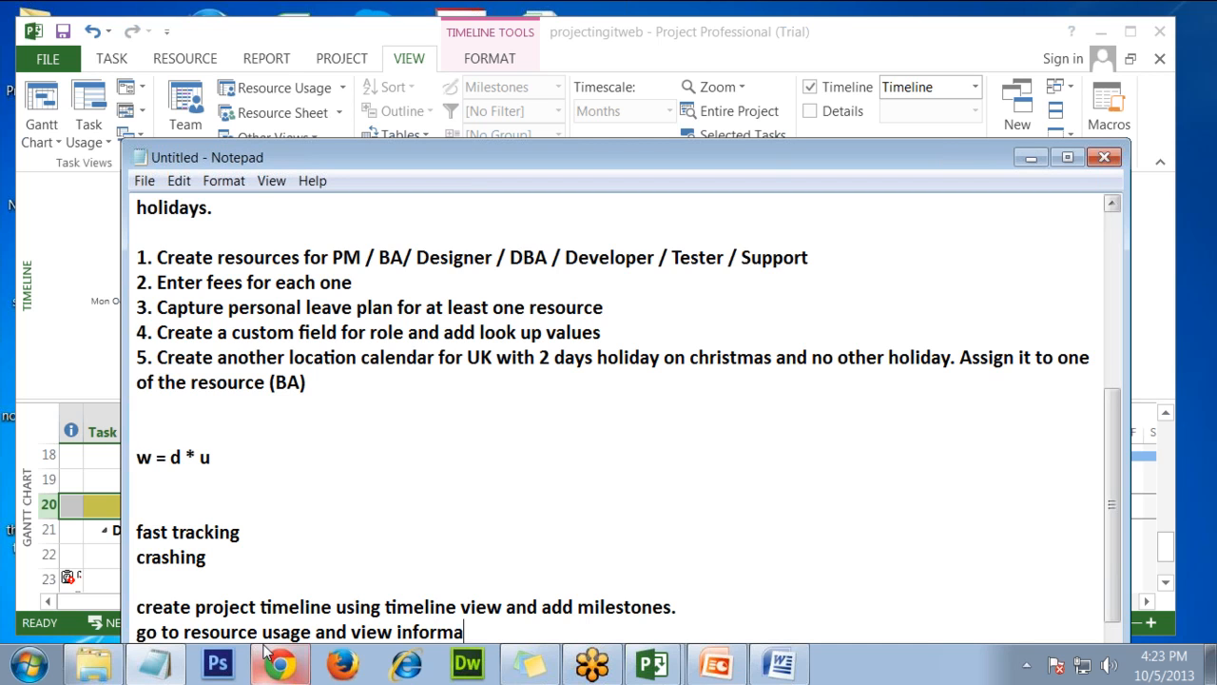
pyautogui.write('tion for ea')
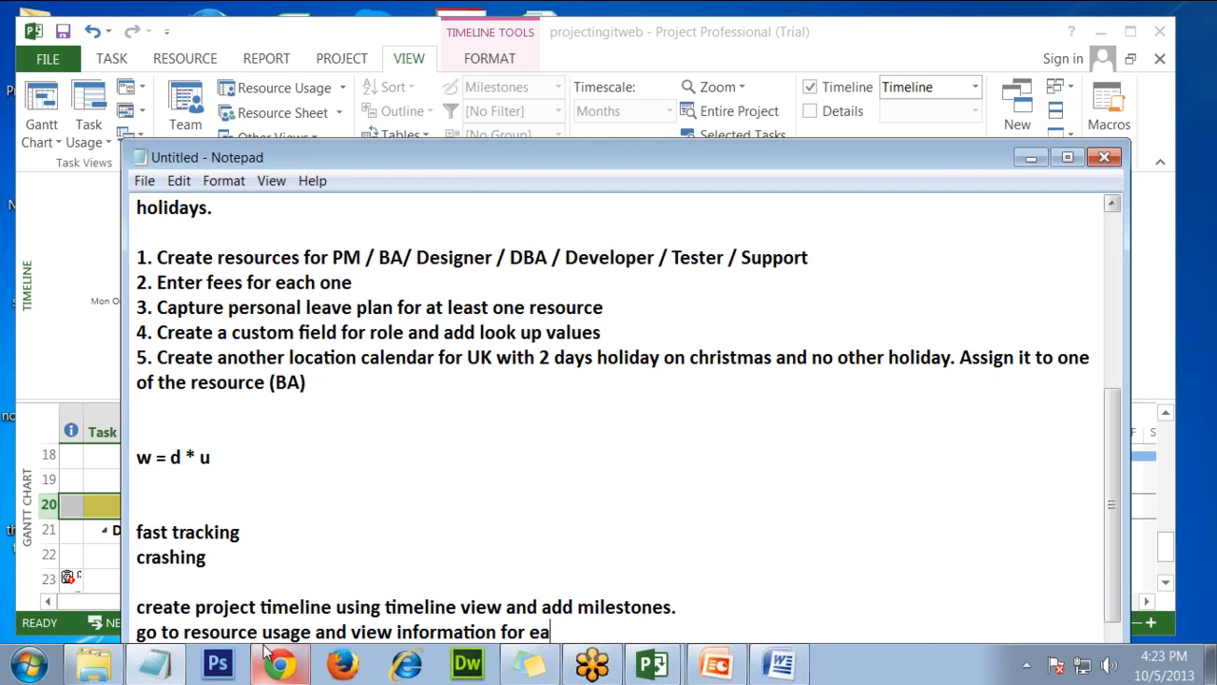
pyautogui.write('ch resource')
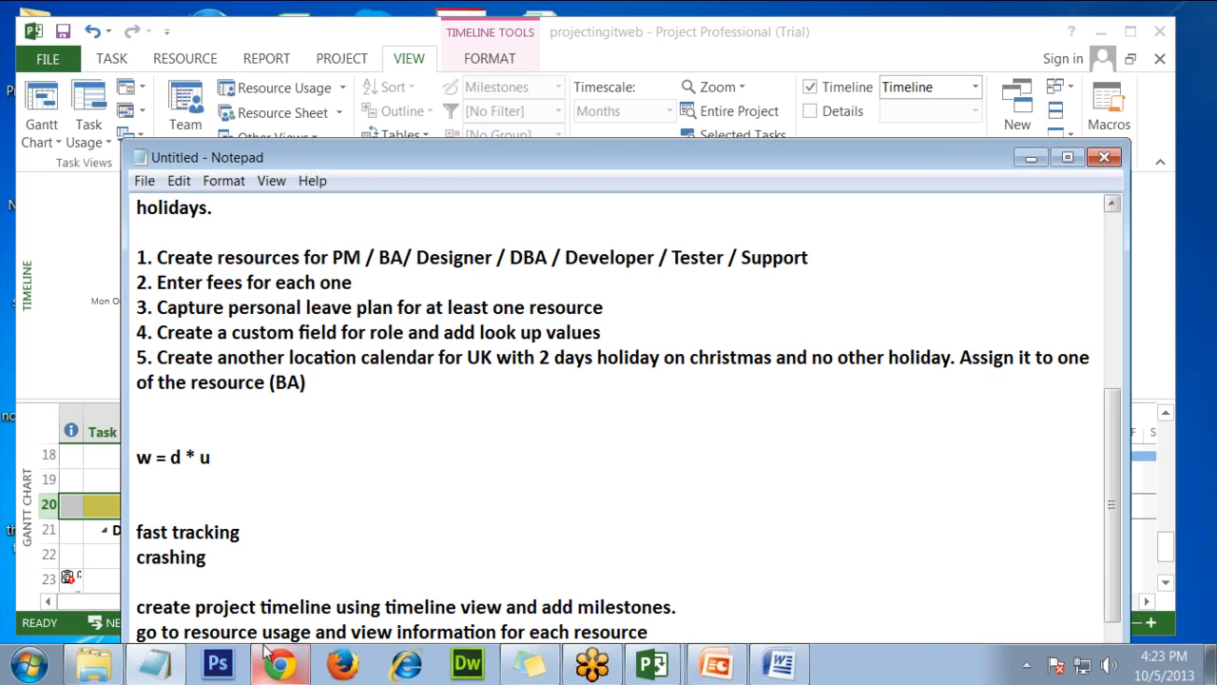
pyautogui.write(': start, finish, work, cost')
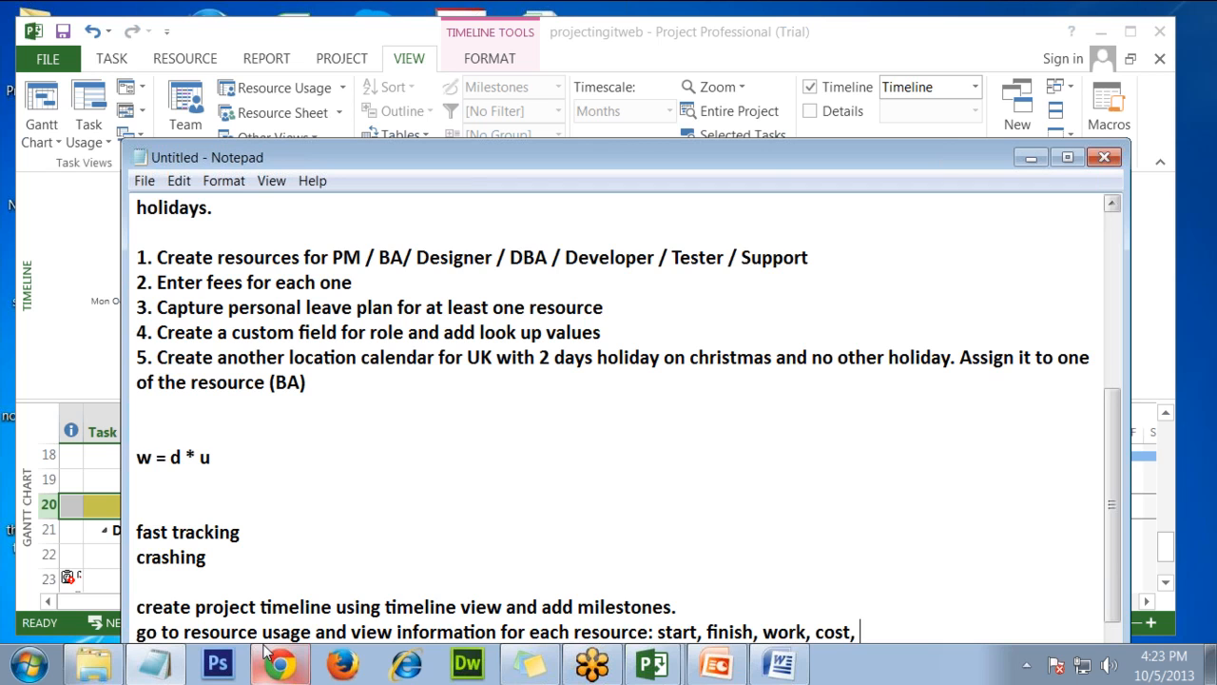
pyautogui.write(', duration')
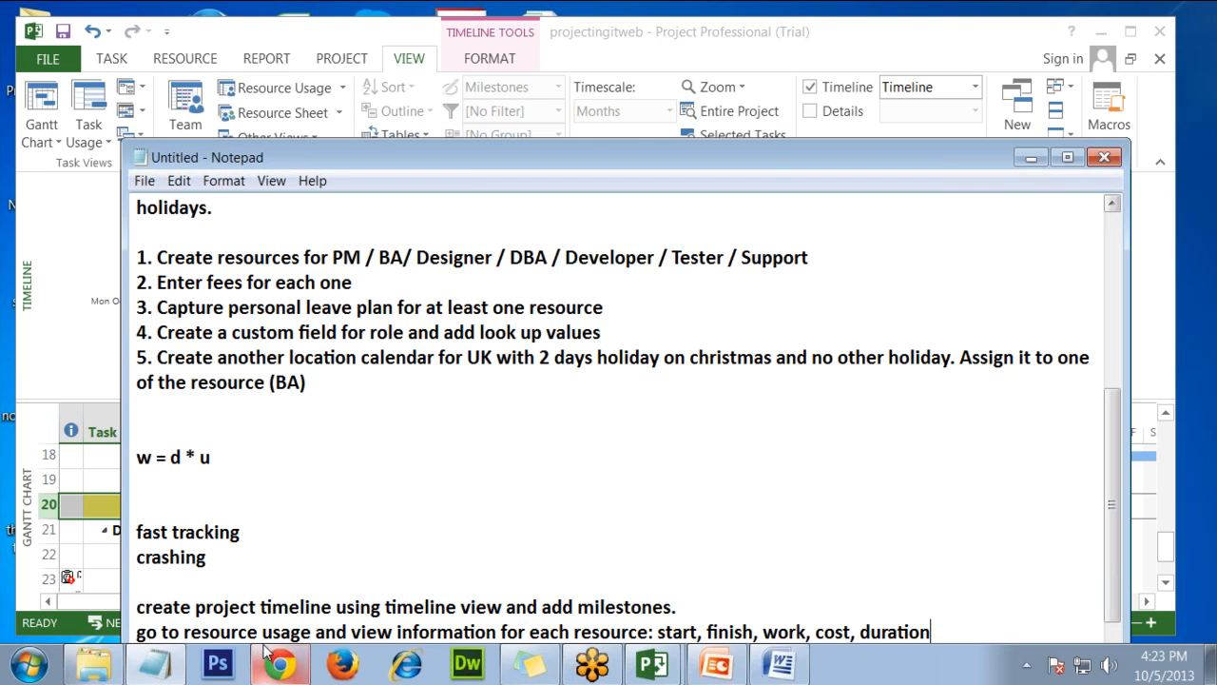
# Step: Extend the resource usage note line with ", how many days per month" and shift the Notepad window slightly upward
pyautogui.write(', how many days pe')
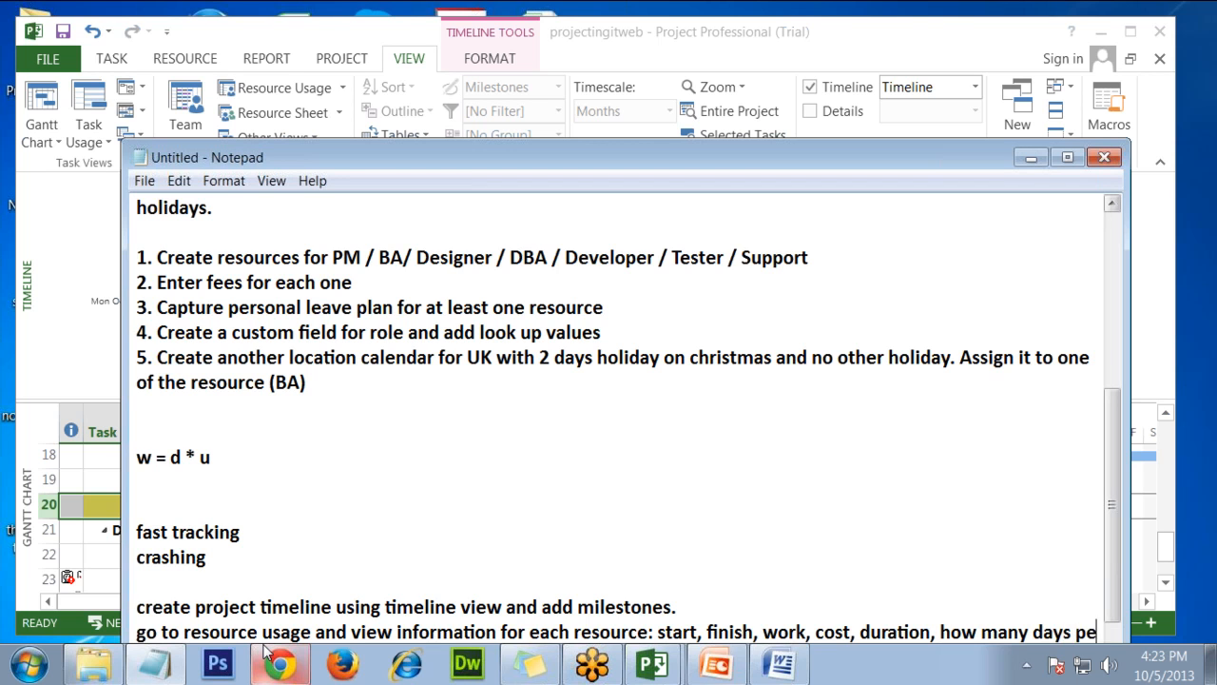
pyautogui.write('r month')
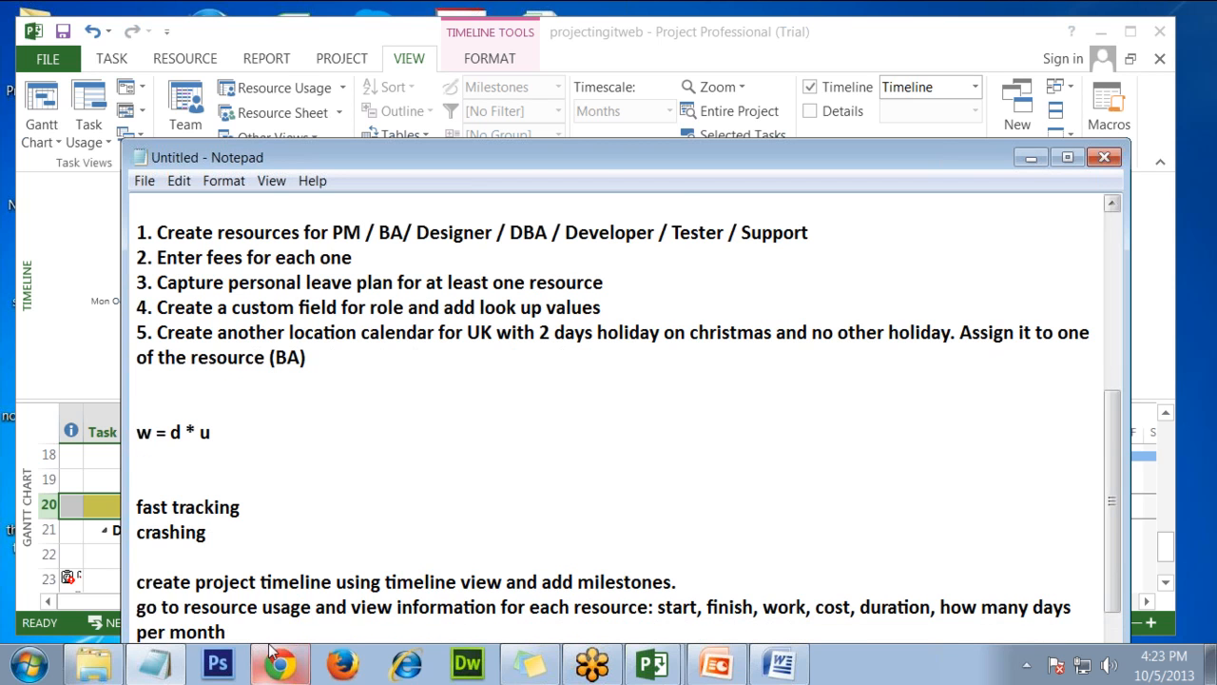
pyautogui.moveTo(663, 158); pyautogui.dragTo(641, 117)
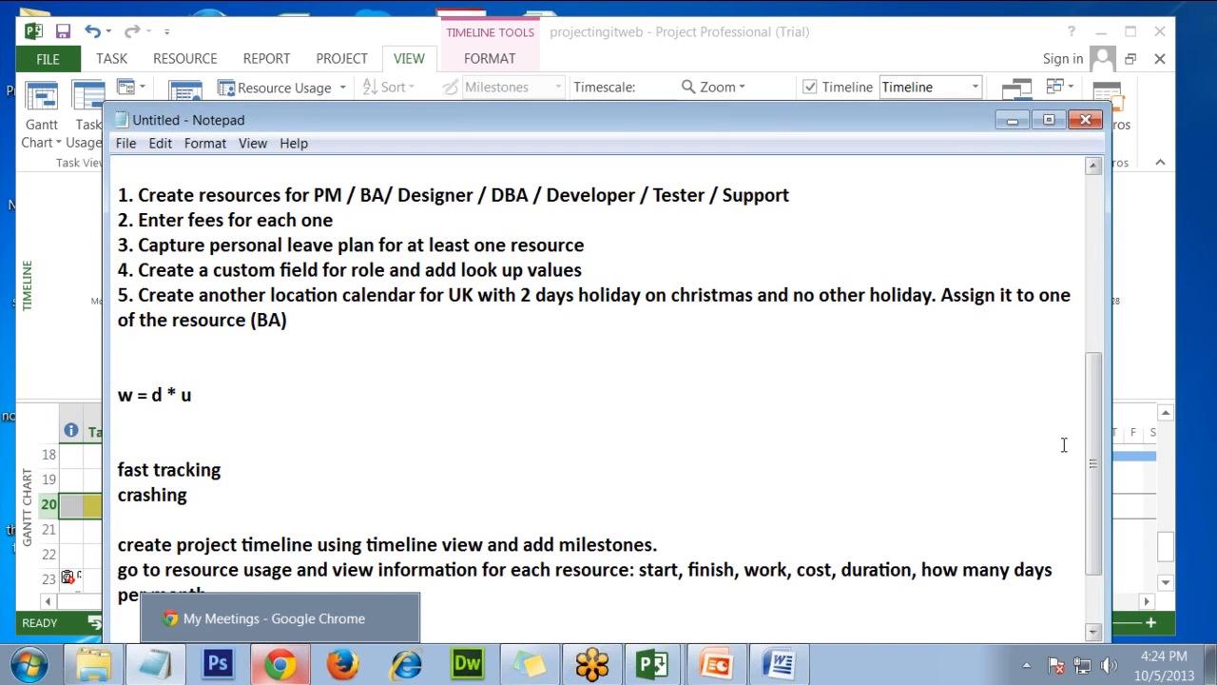
# Step: Number the project timeline line "1." and the resource usage line "2." in the notes
pyautogui.scroll(-2, 1096, 434)
pyautogui.click(116, 440)
pyautogui.write('1.')
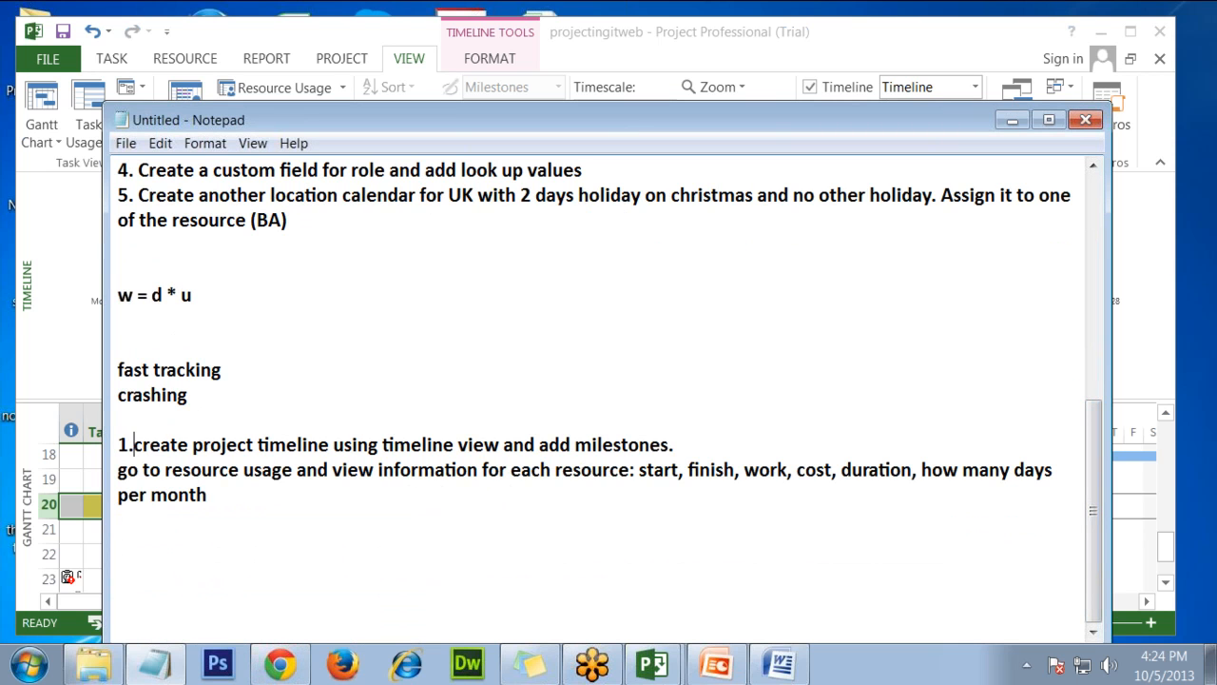
pyautogui.press('Down')
pyautogui.press('Home')
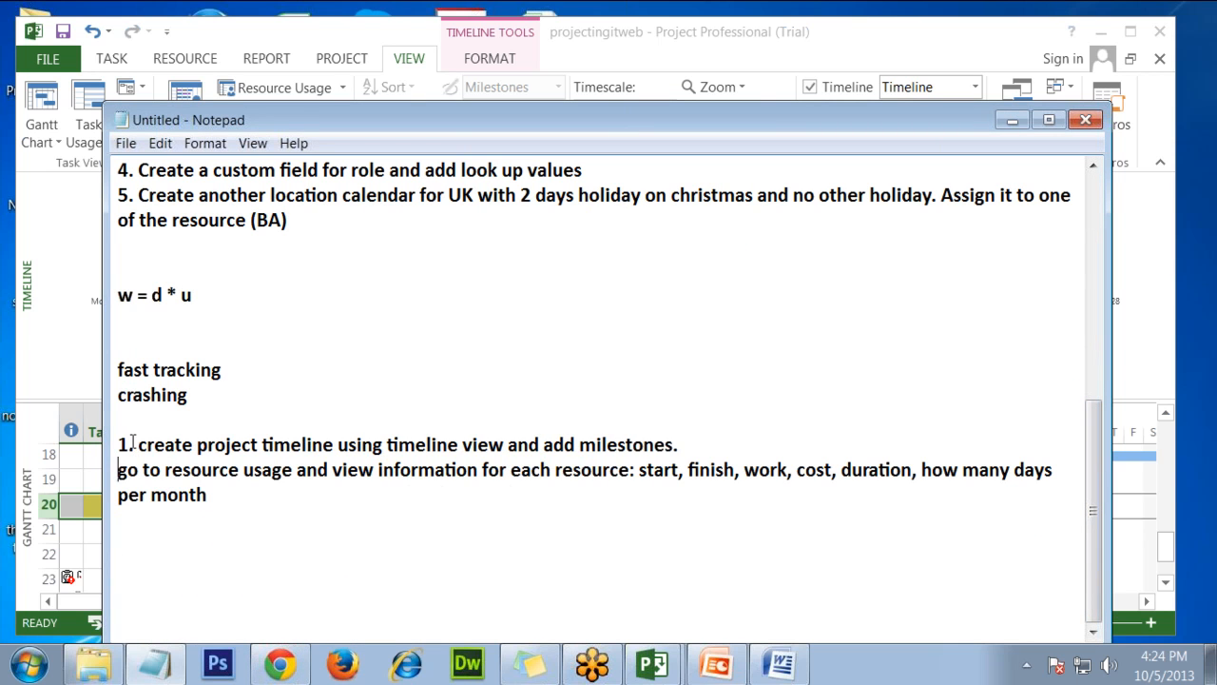
pyautogui.write('2.')
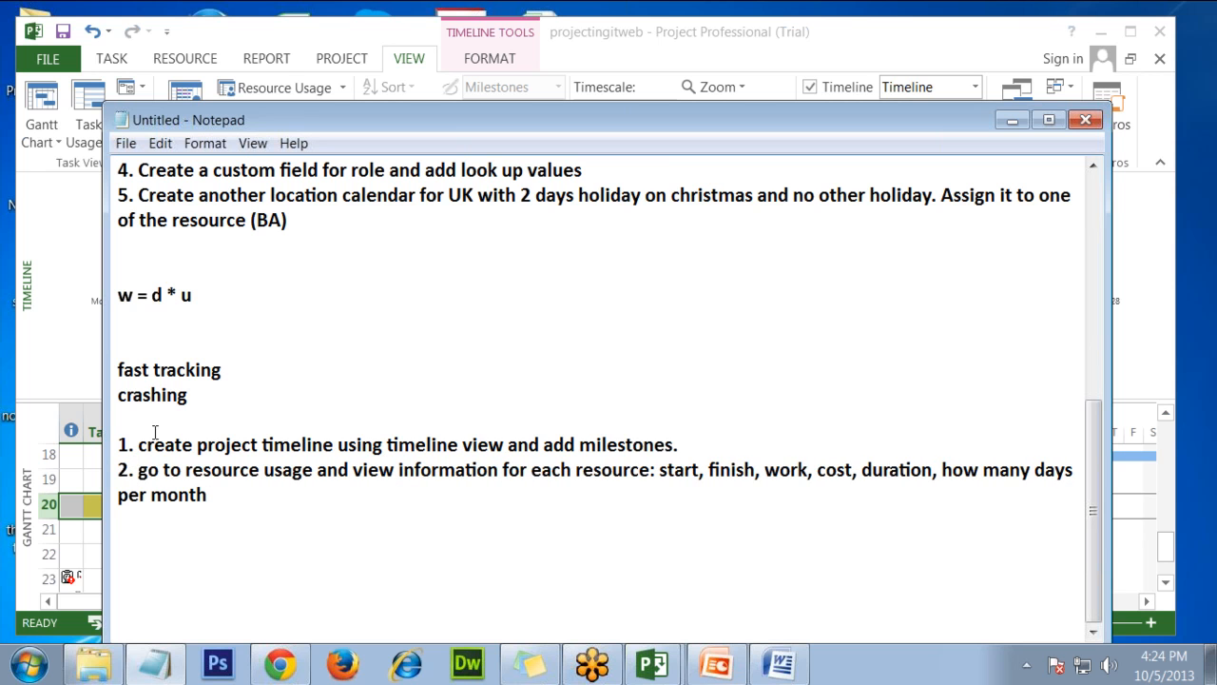
pyautogui.click(778, 321)
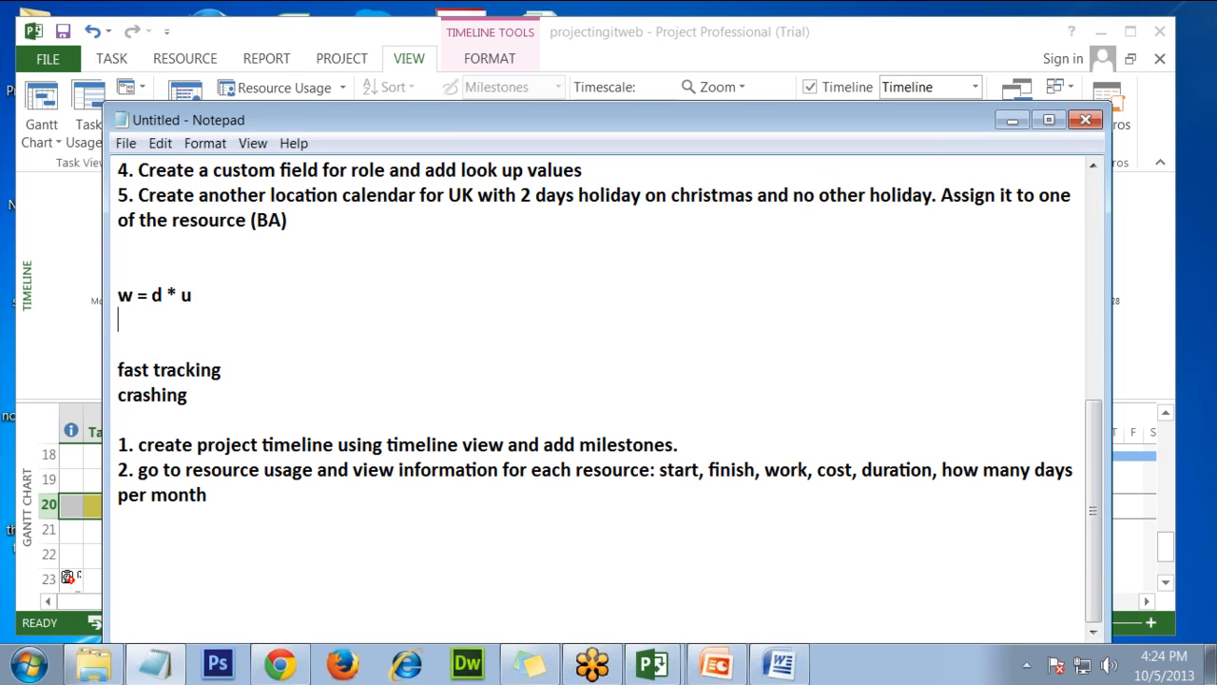
# Step: Switch back to the projectingitweb plan and set the default Baseline for the entire project
pyautogui.click(1134, 50)
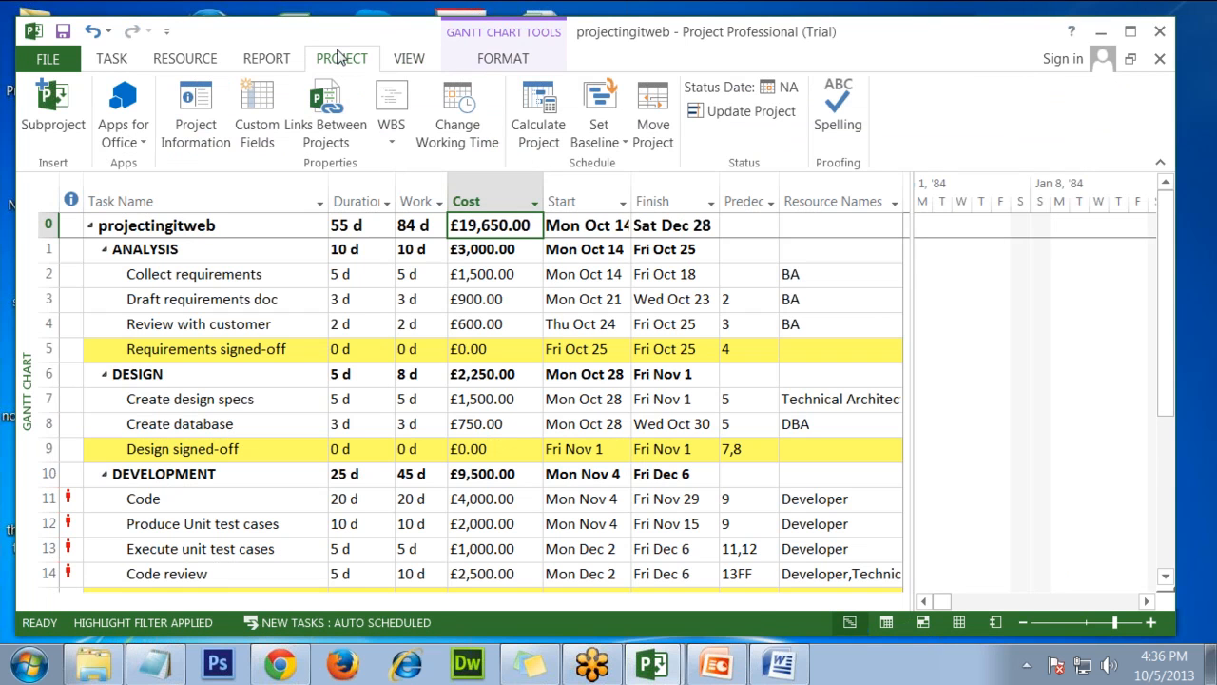
pyautogui.click(618, 136)
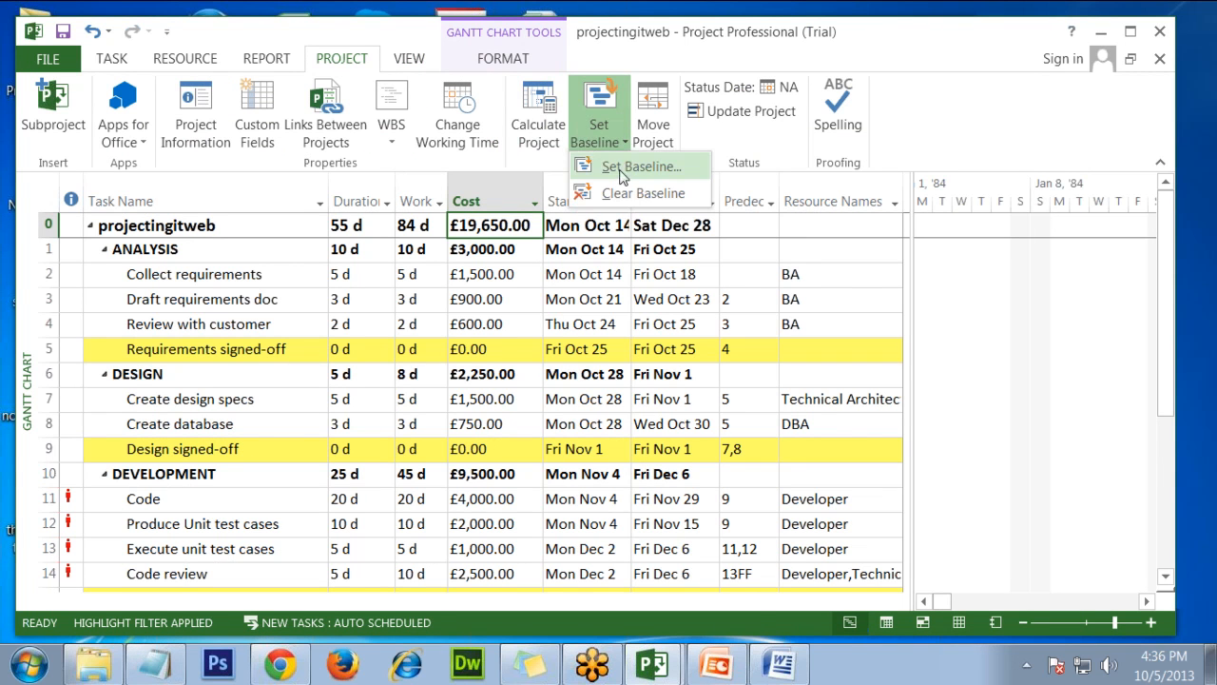
pyautogui.click(623, 170)
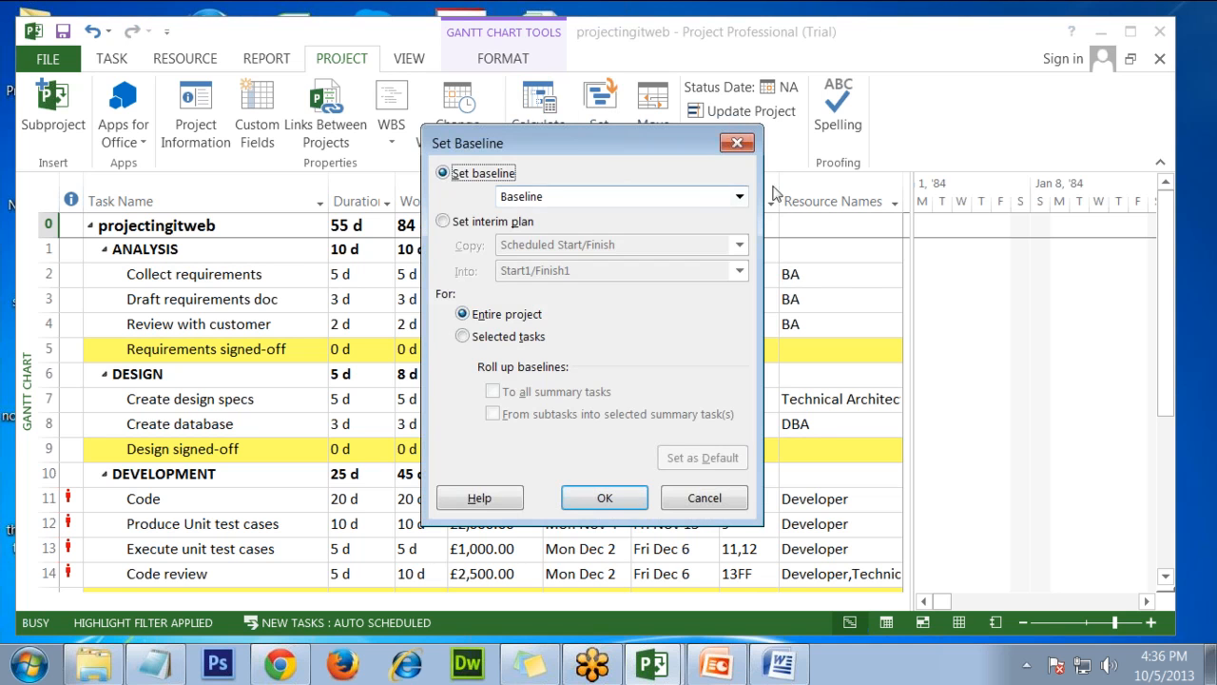
pyautogui.click(739, 197)
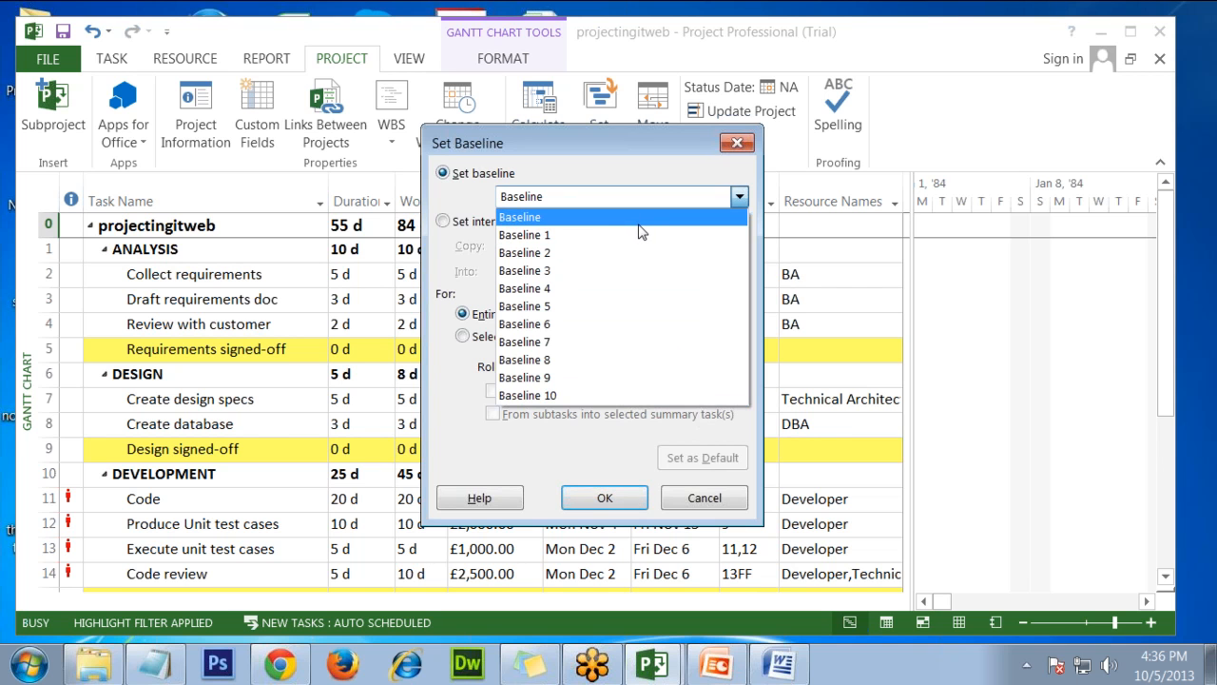
pyautogui.click(583, 217)
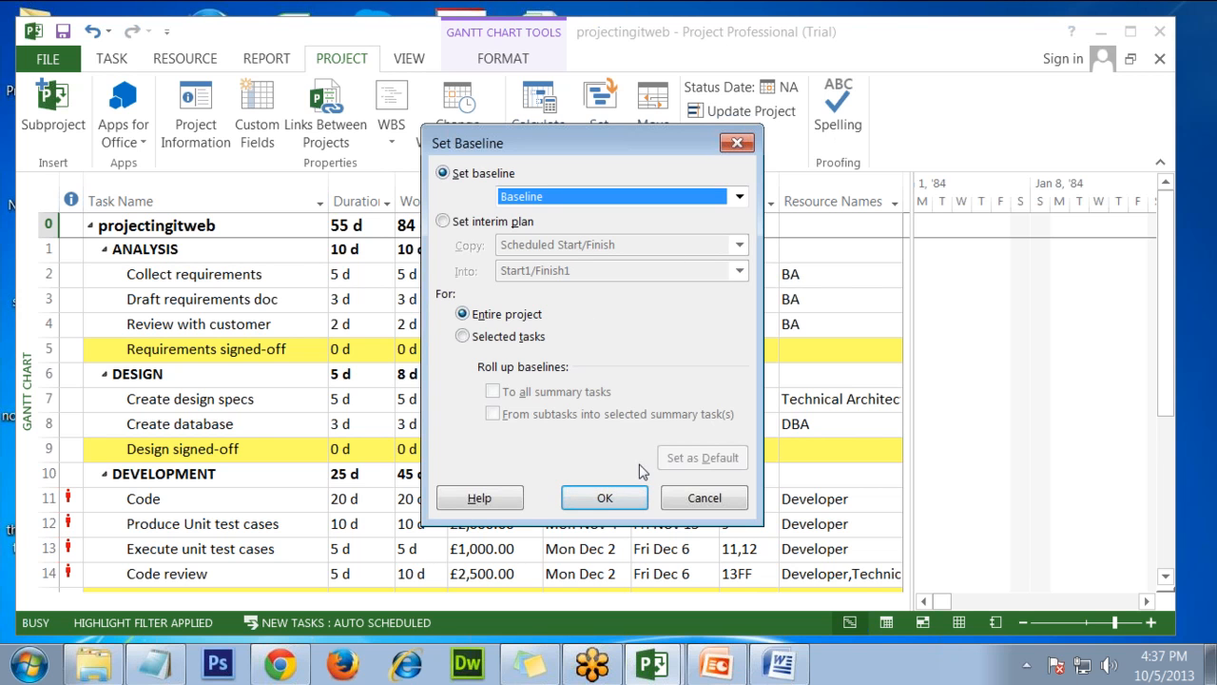
pyautogui.click(605, 500)
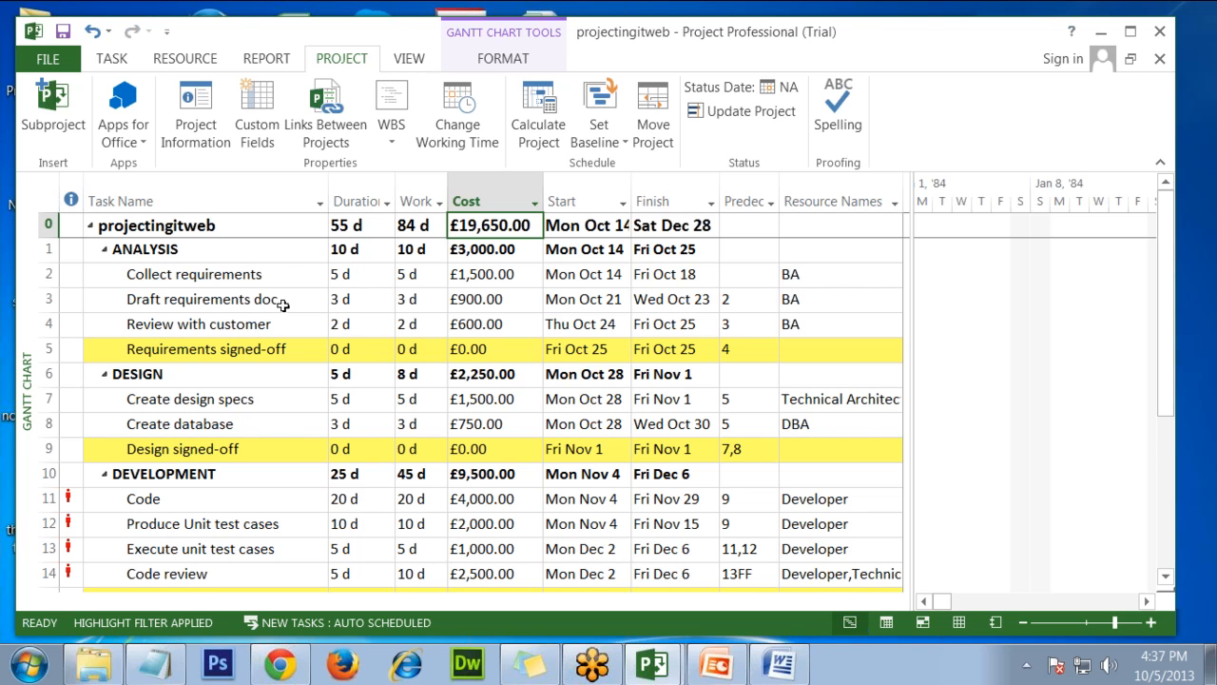
# Step: Apply the Baseline task table to the Gantt Chart
pyautogui.click(412, 60)
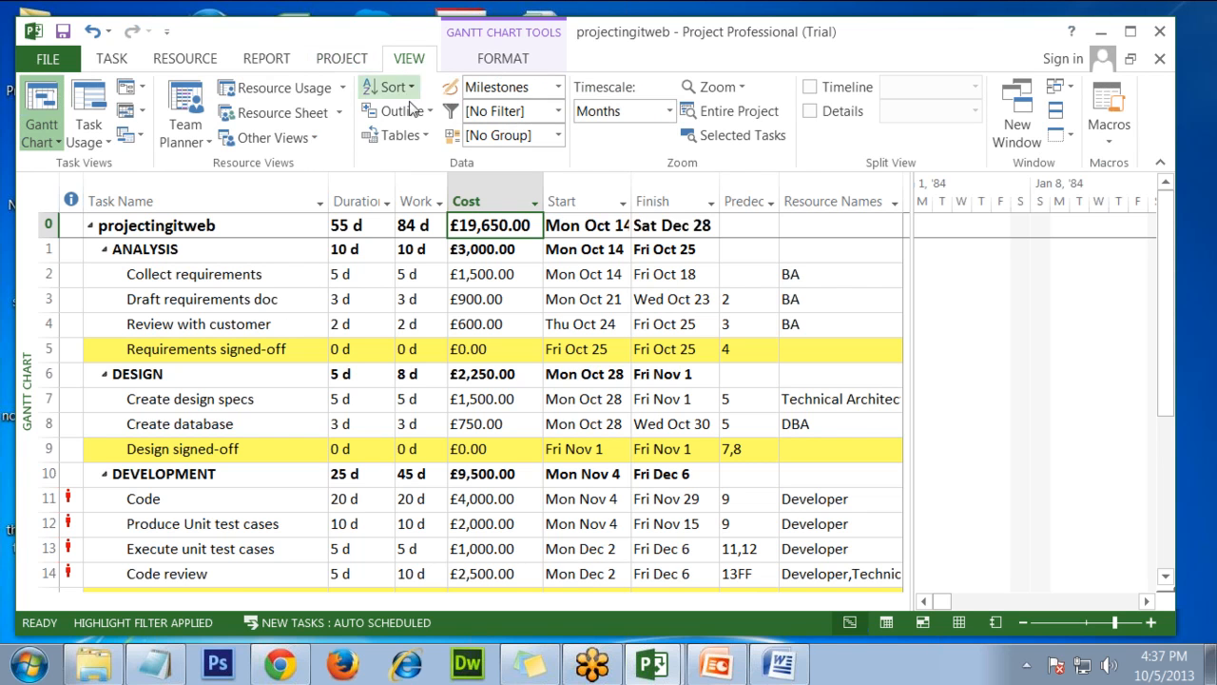
pyautogui.click(426, 137)
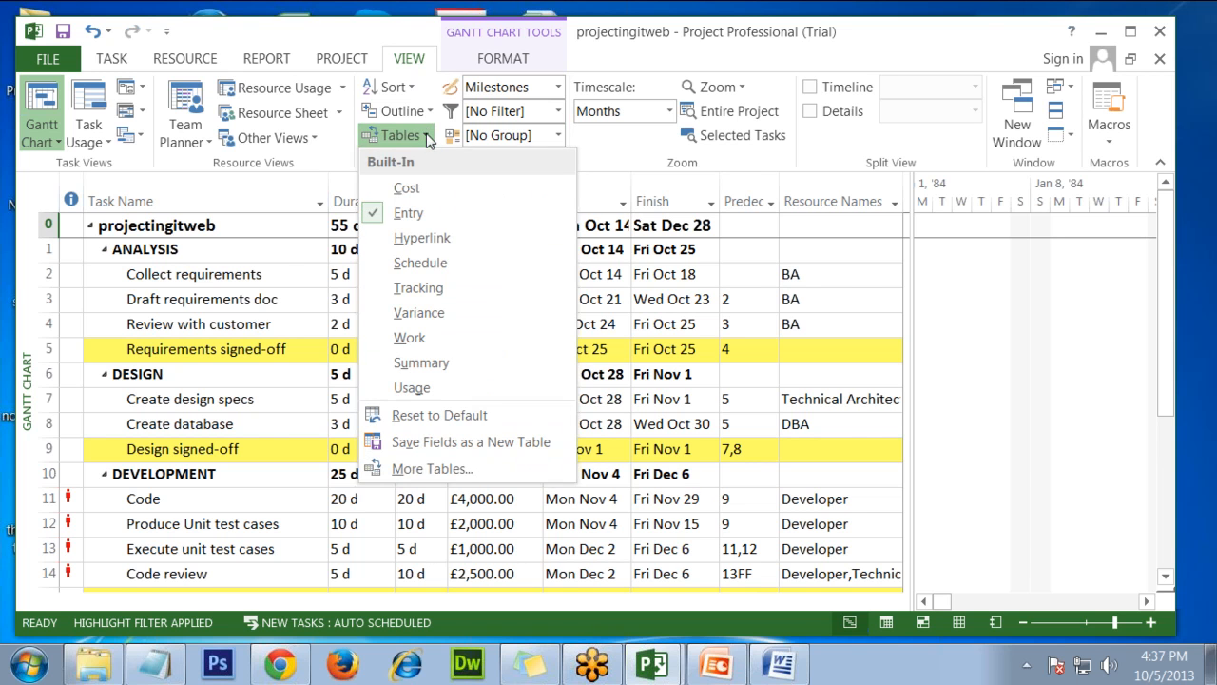
pyautogui.press('c')
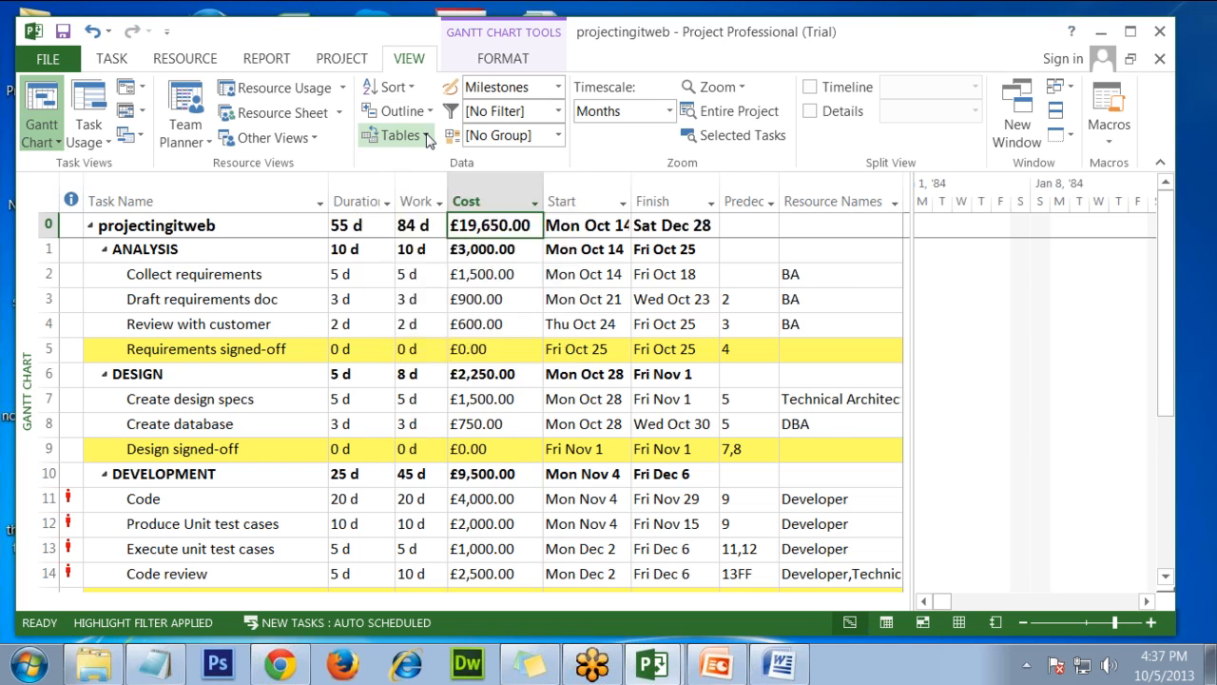
pyautogui.click(426, 137)
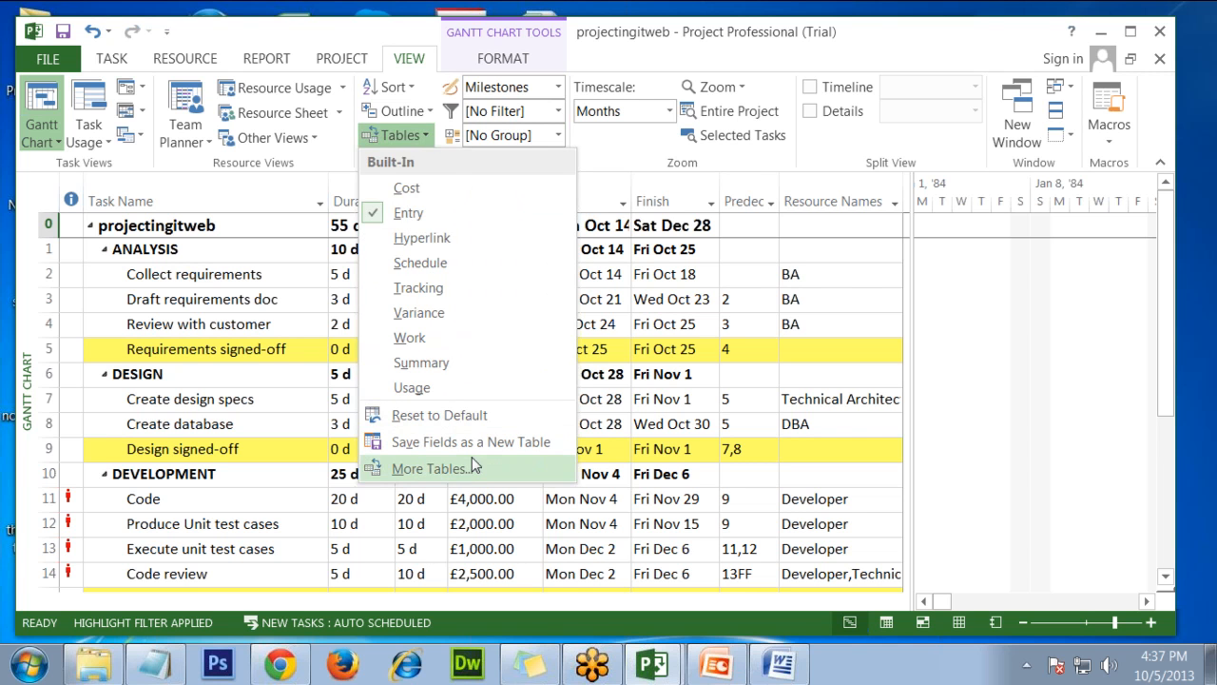
pyautogui.click(428, 469)
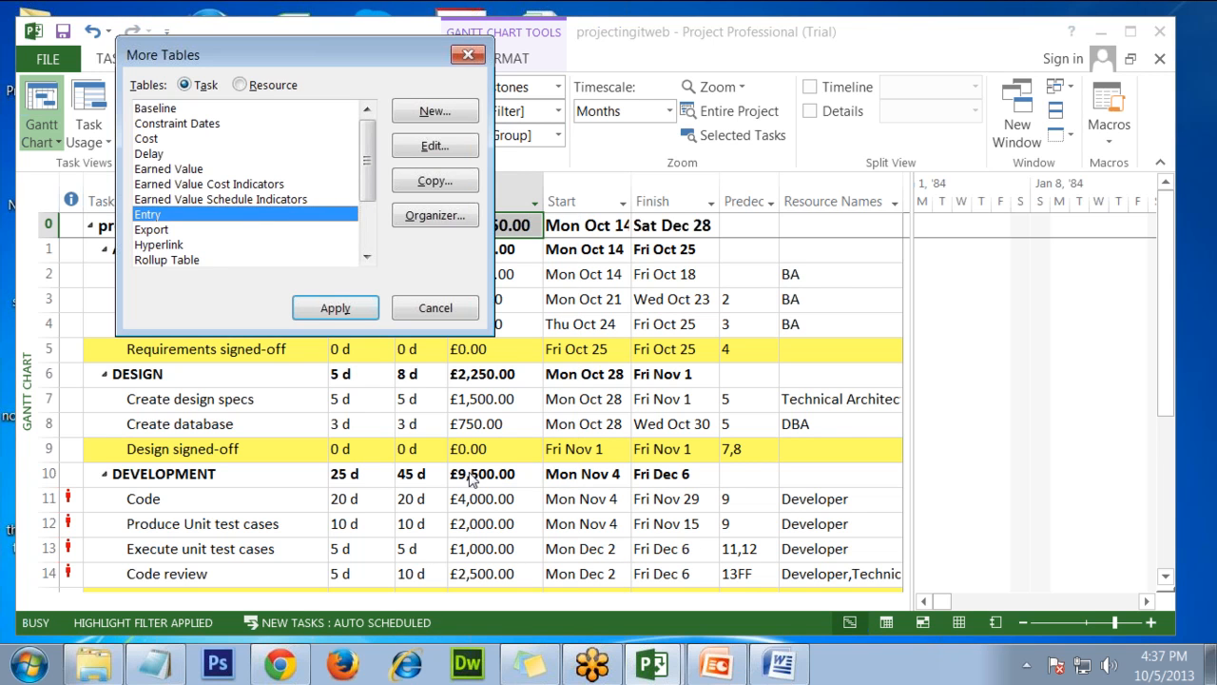
pyautogui.click(174, 110)
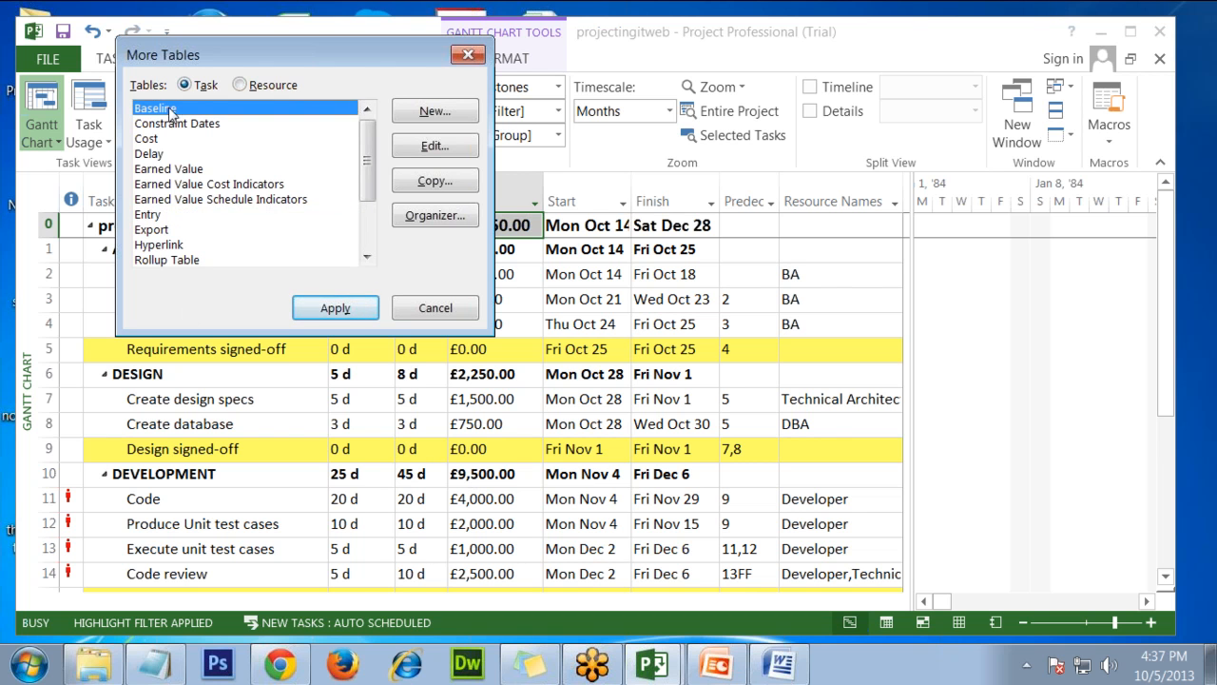
pyautogui.click(340, 310)
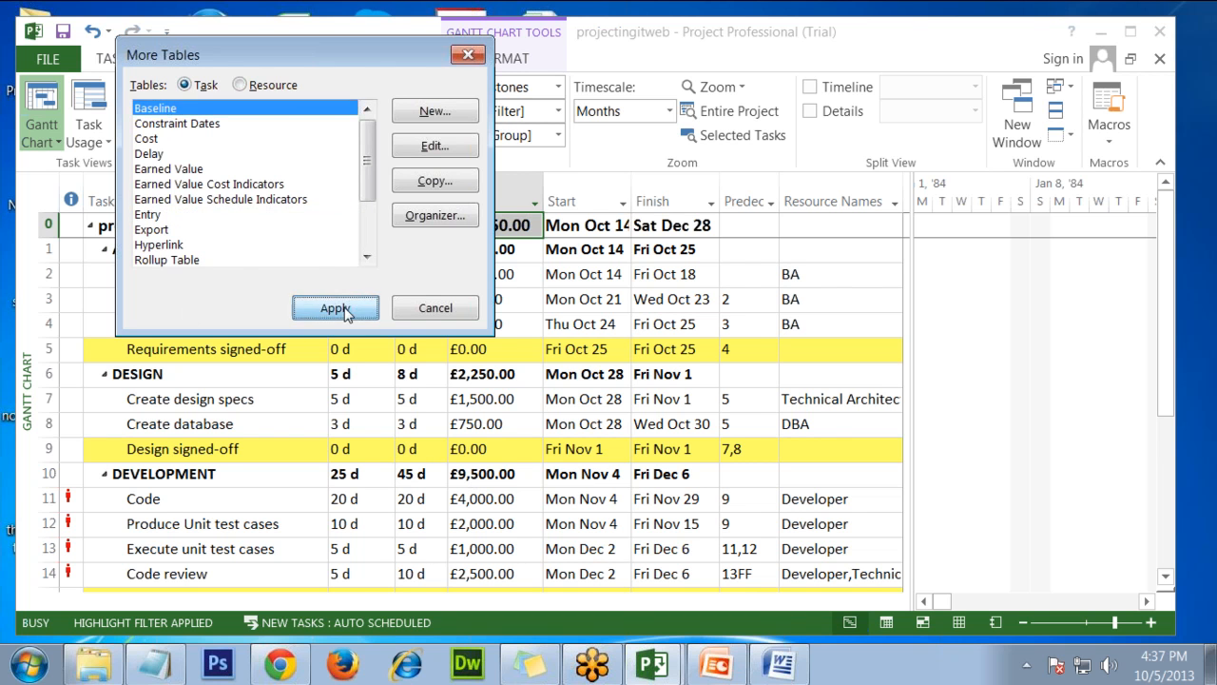
pyautogui.click(322, 351)
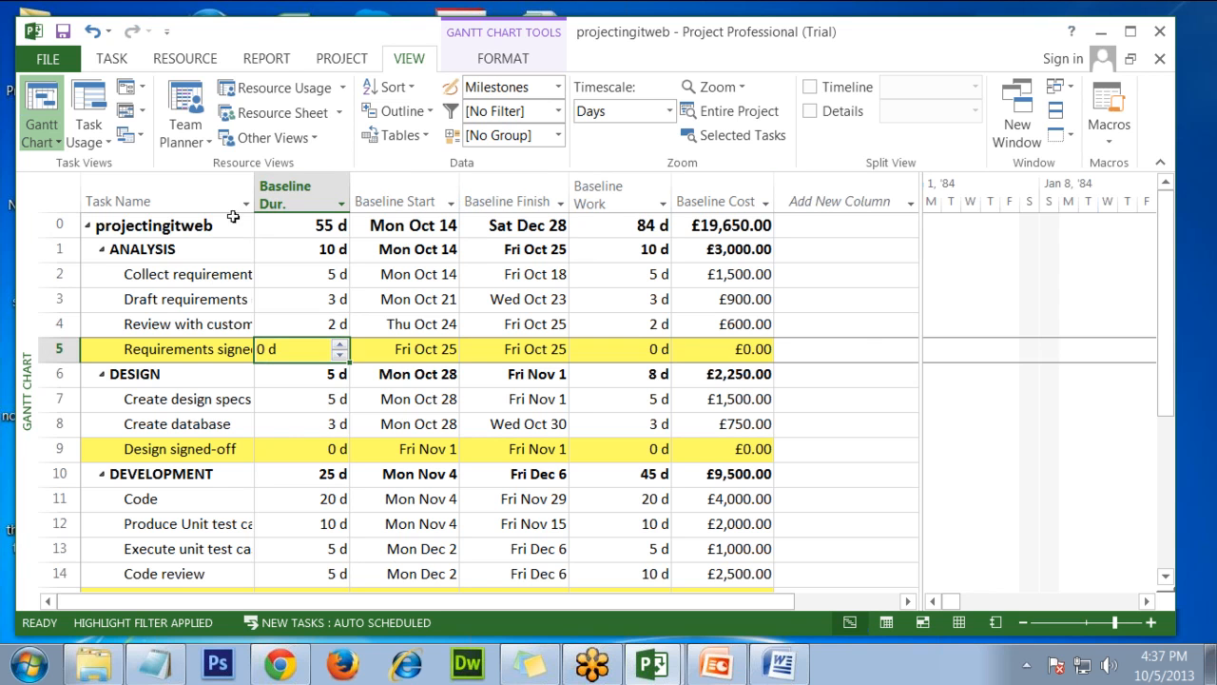
pyautogui.click(847, 325)
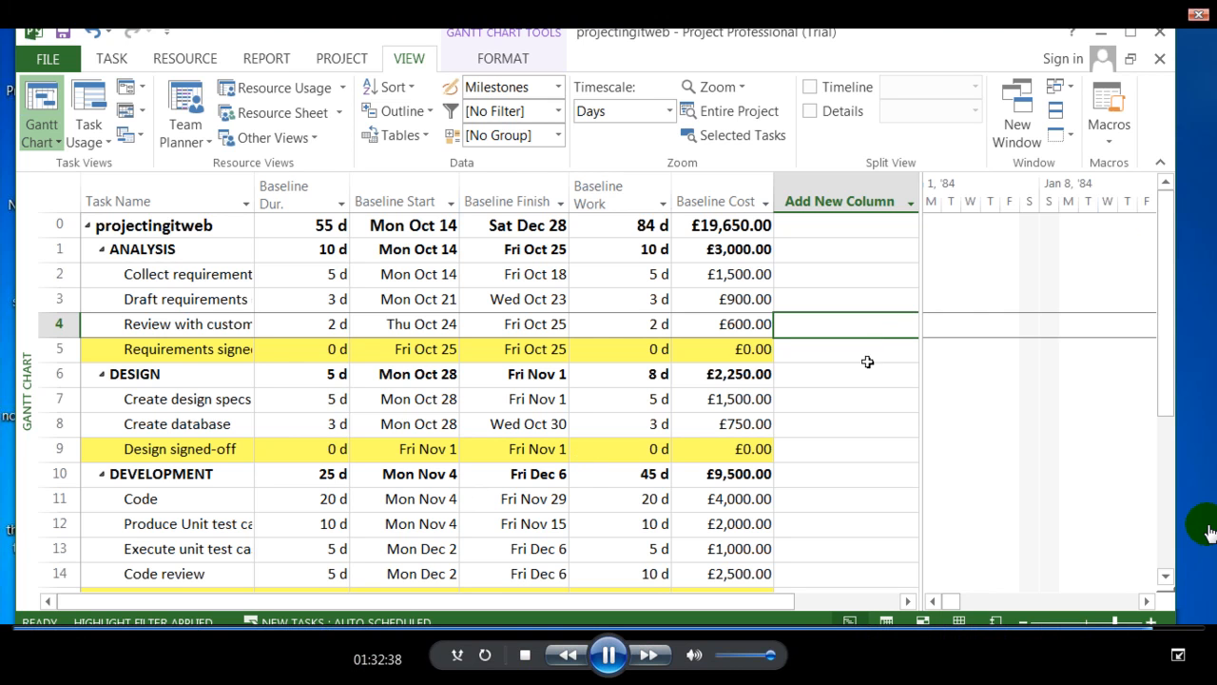
pyautogui.click(810, 375)
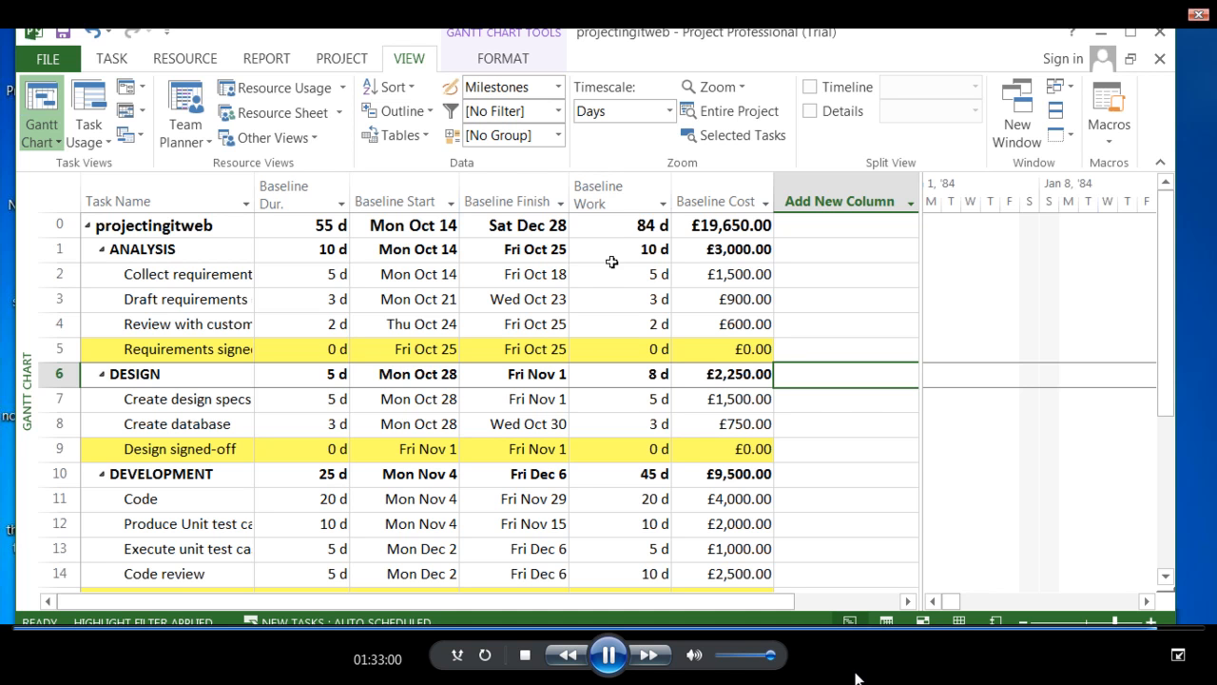
# Step: Set the same Baseline again for the entire project, agreeing to overwrite its saved data
pyautogui.click(333, 64)
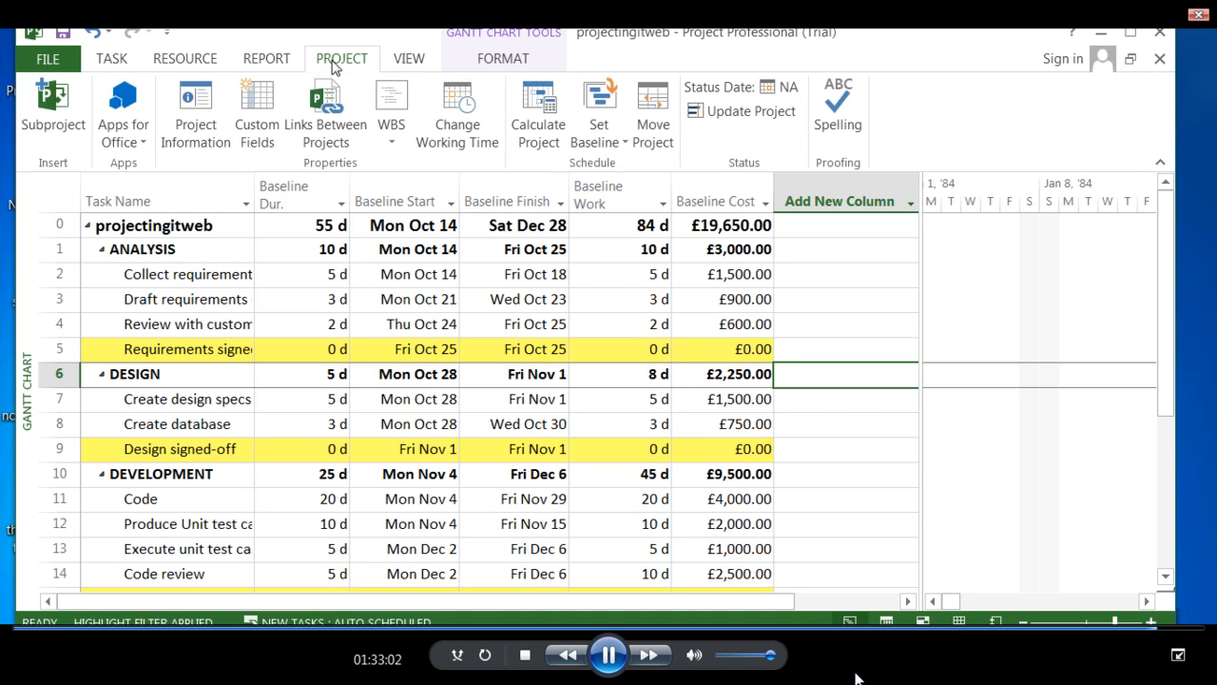
pyautogui.click(625, 144)
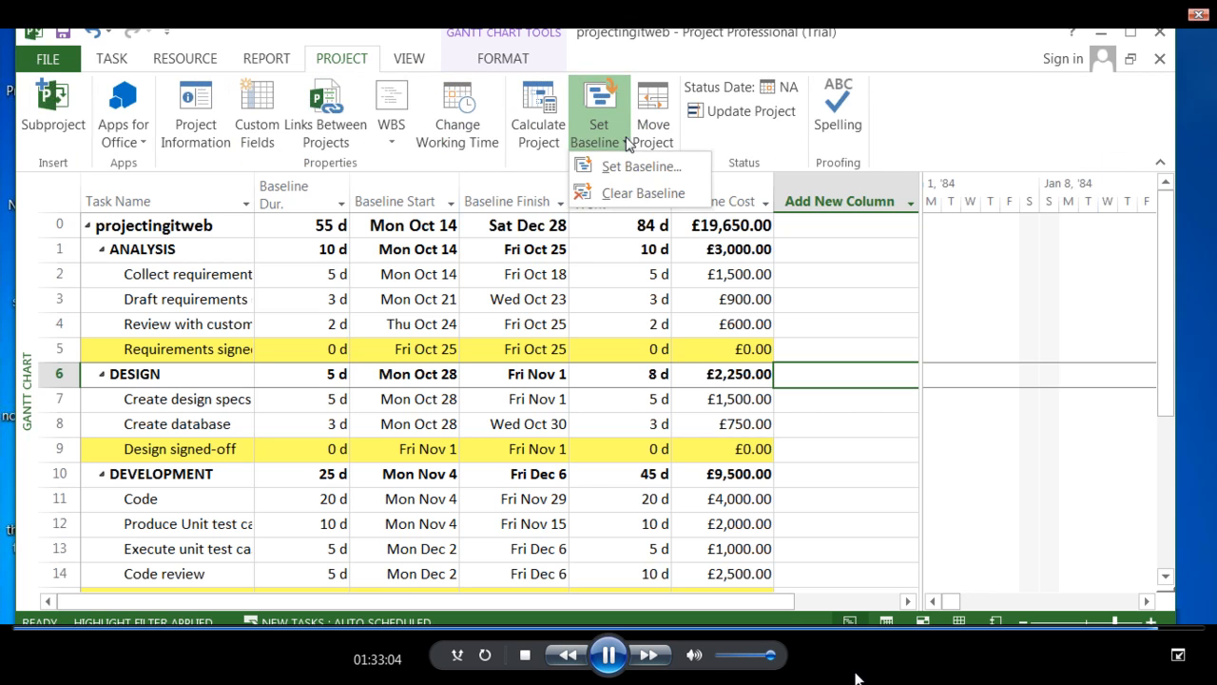
pyautogui.click(627, 170)
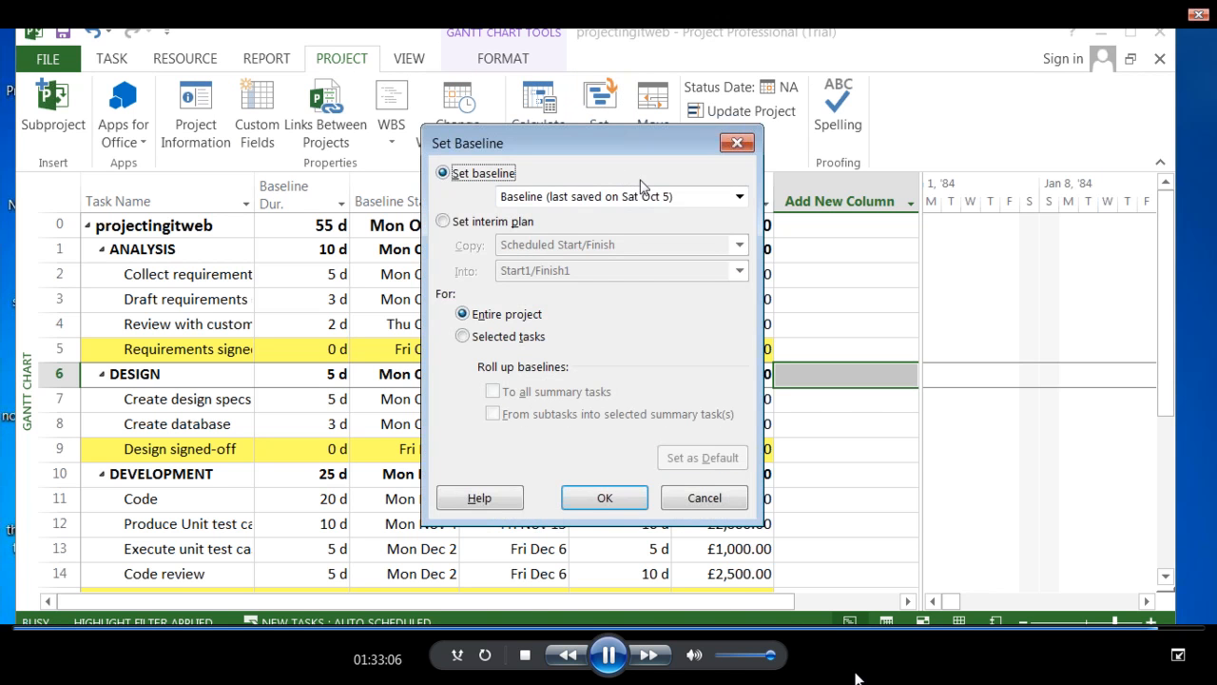
pyautogui.click(739, 199)
pyautogui.click(739, 199)
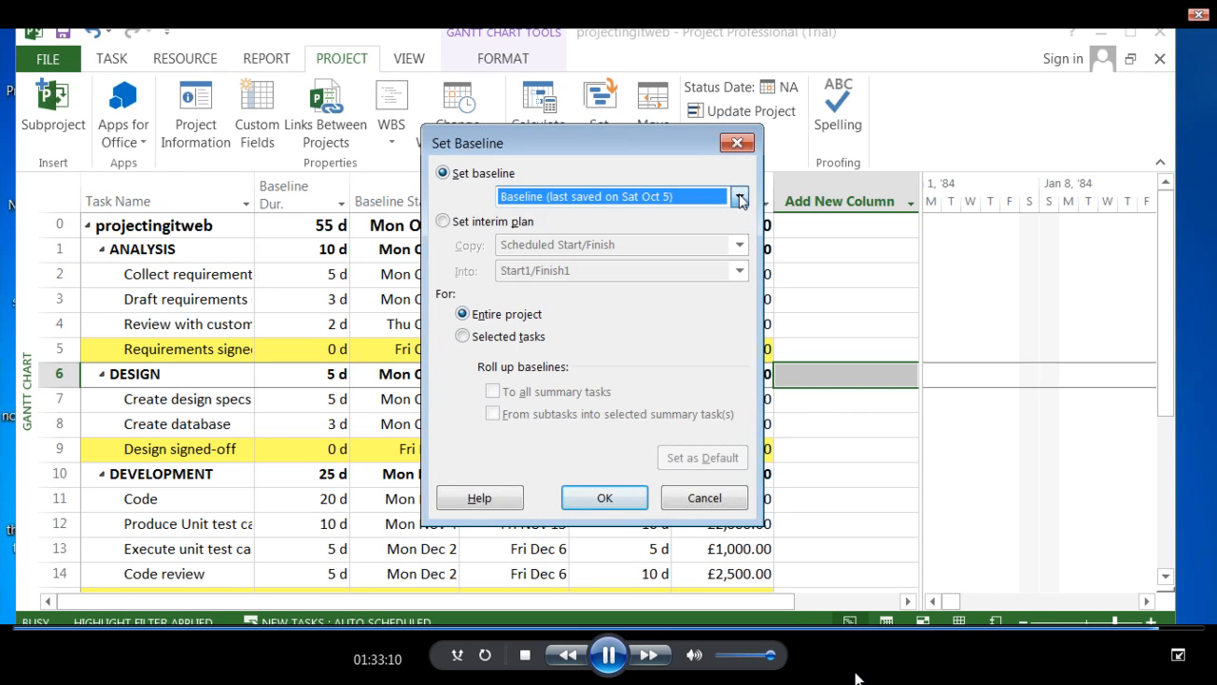
pyautogui.click(605, 499)
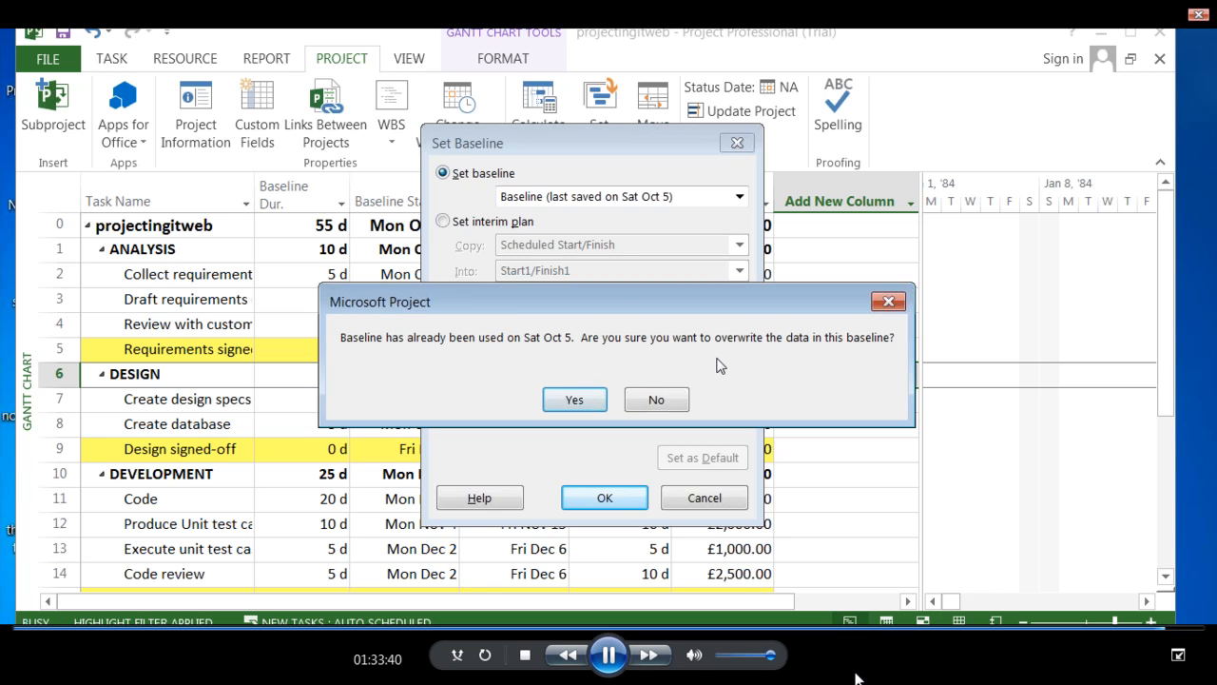
pyautogui.click(575, 403)
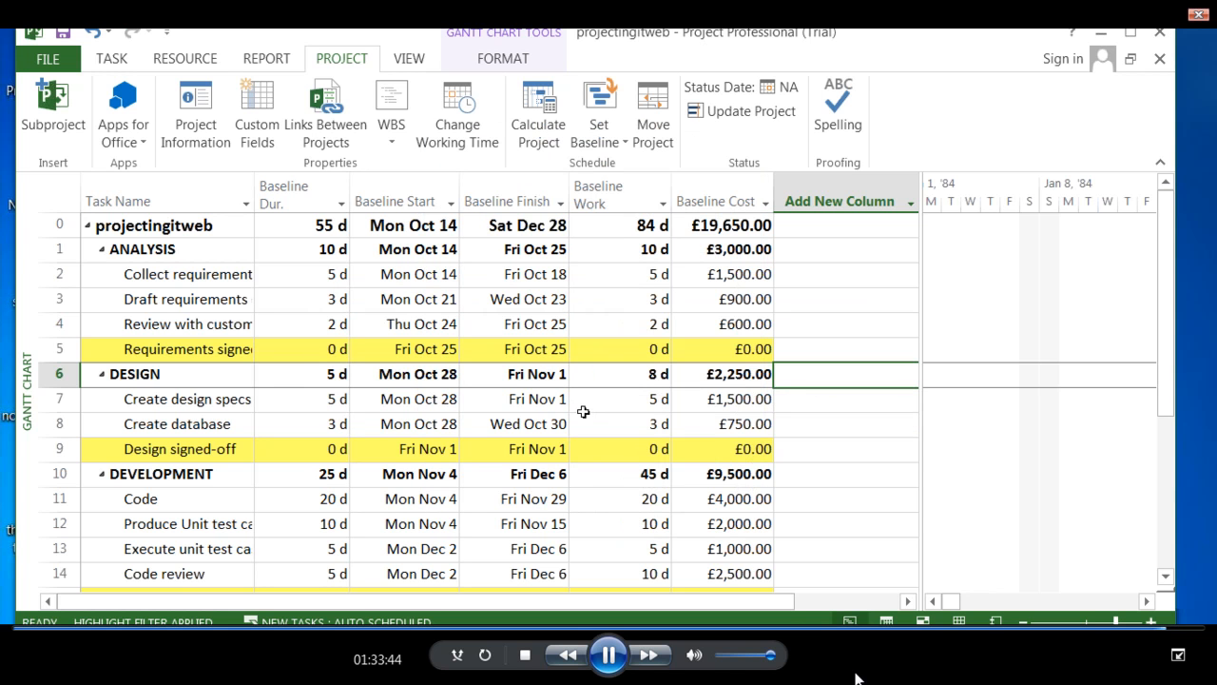
# Step: Examine the numbered baselines offered in Set Baseline and the project summary task's Baseline Start in the table
pyautogui.click(619, 135)
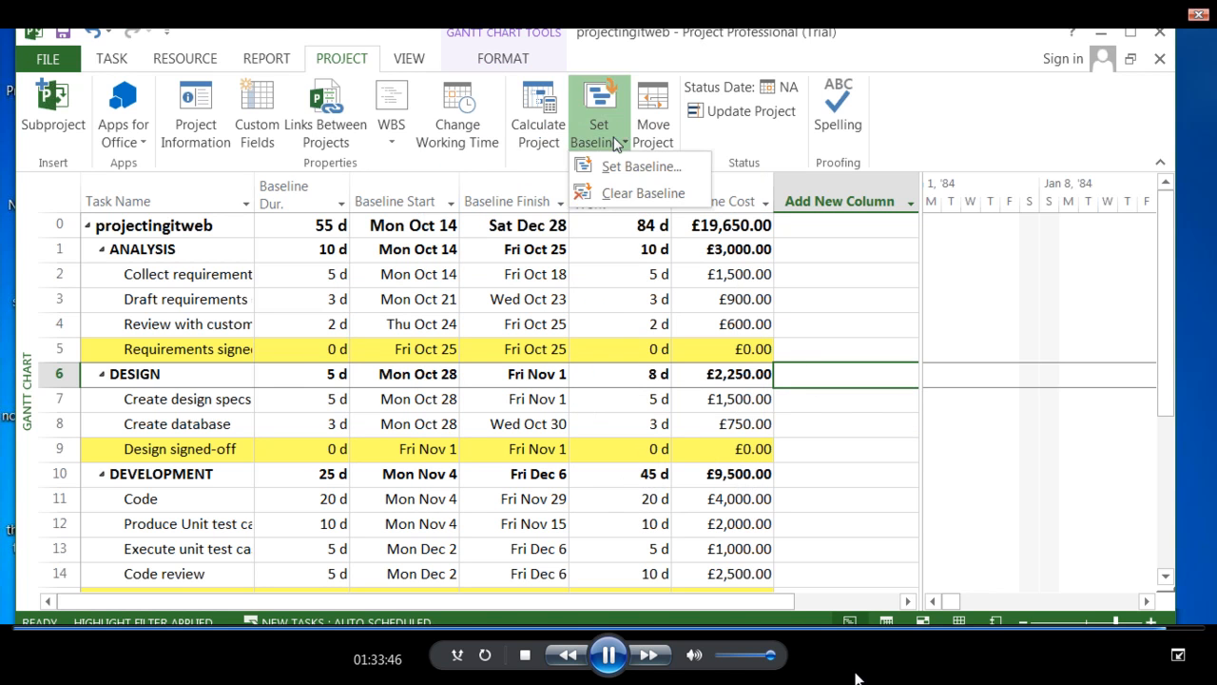
pyautogui.click(619, 168)
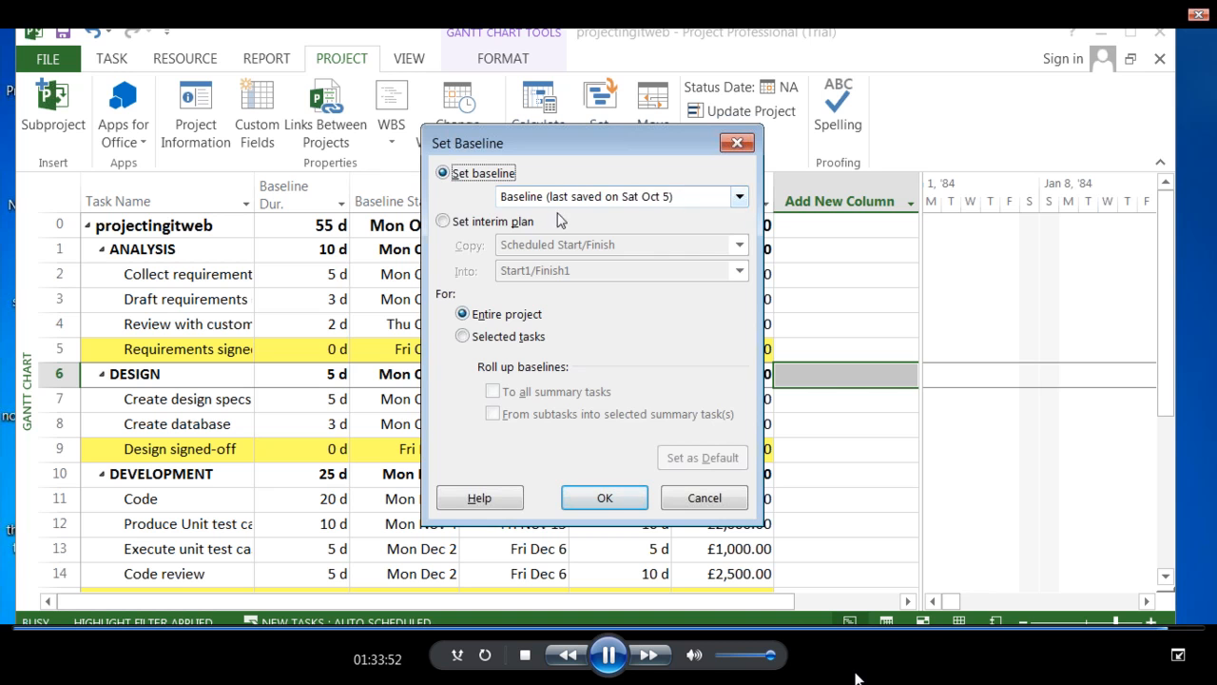
pyautogui.click(740, 197)
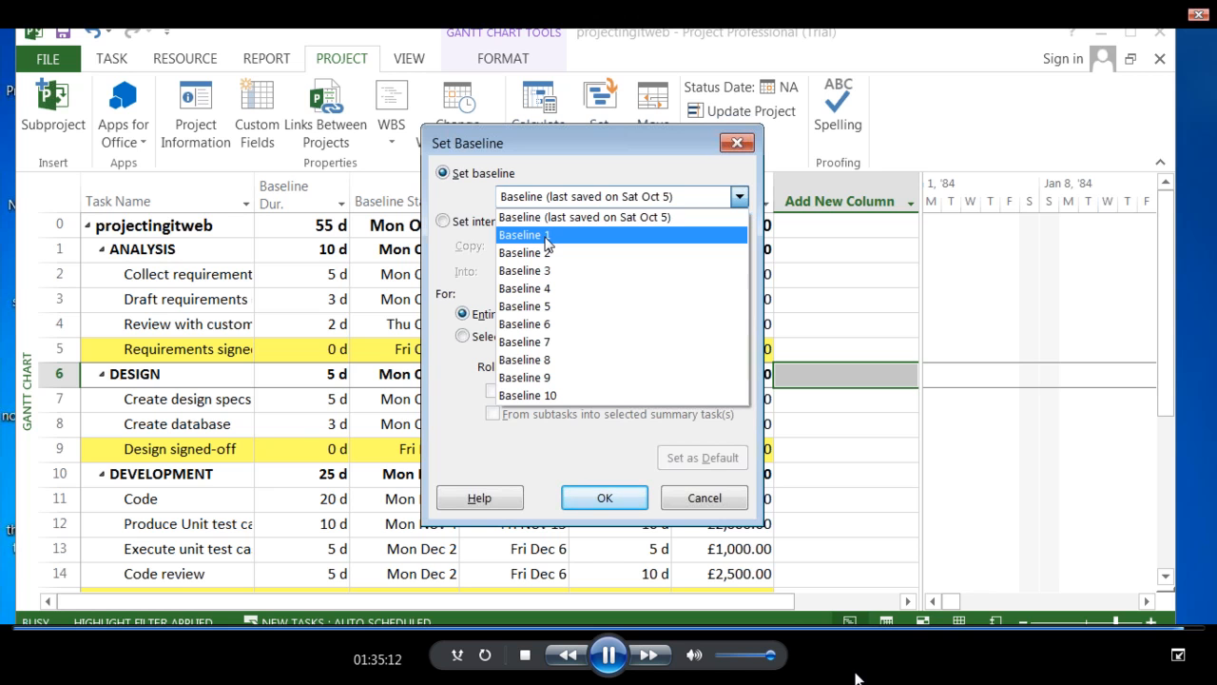
pyautogui.press('Down')
pyautogui.press('Down')
pyautogui.press('Down')
pyautogui.press('Down')
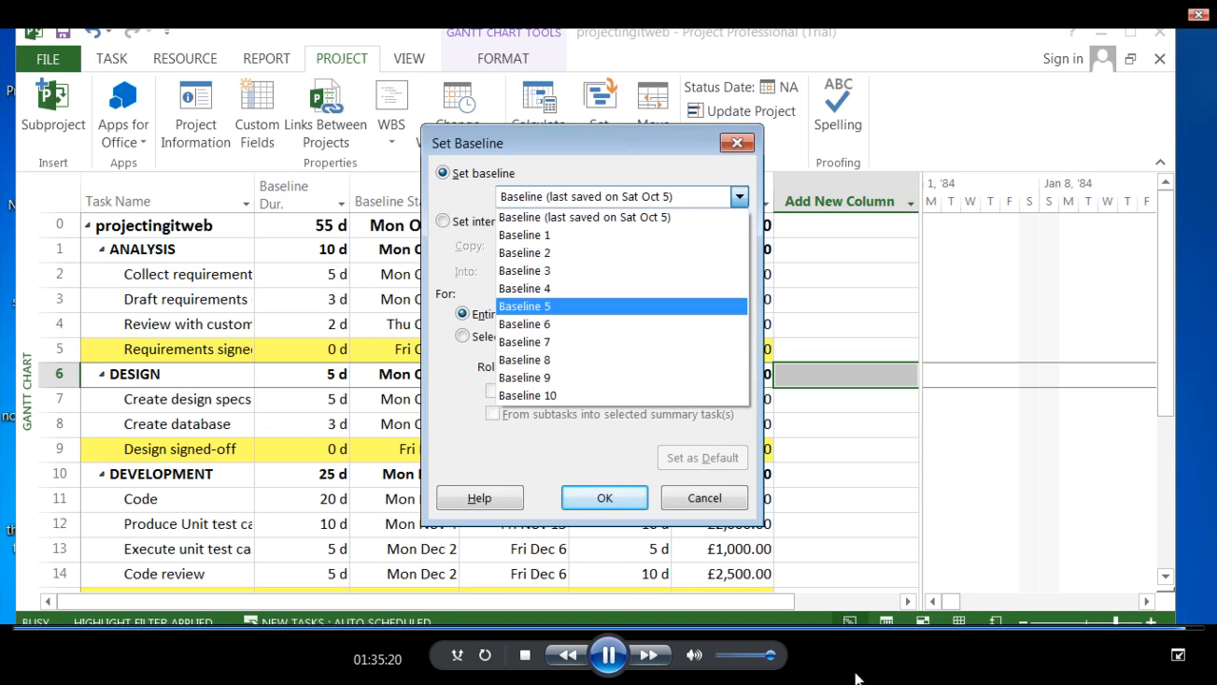
pyautogui.click(998, 514)
pyautogui.press('Return')
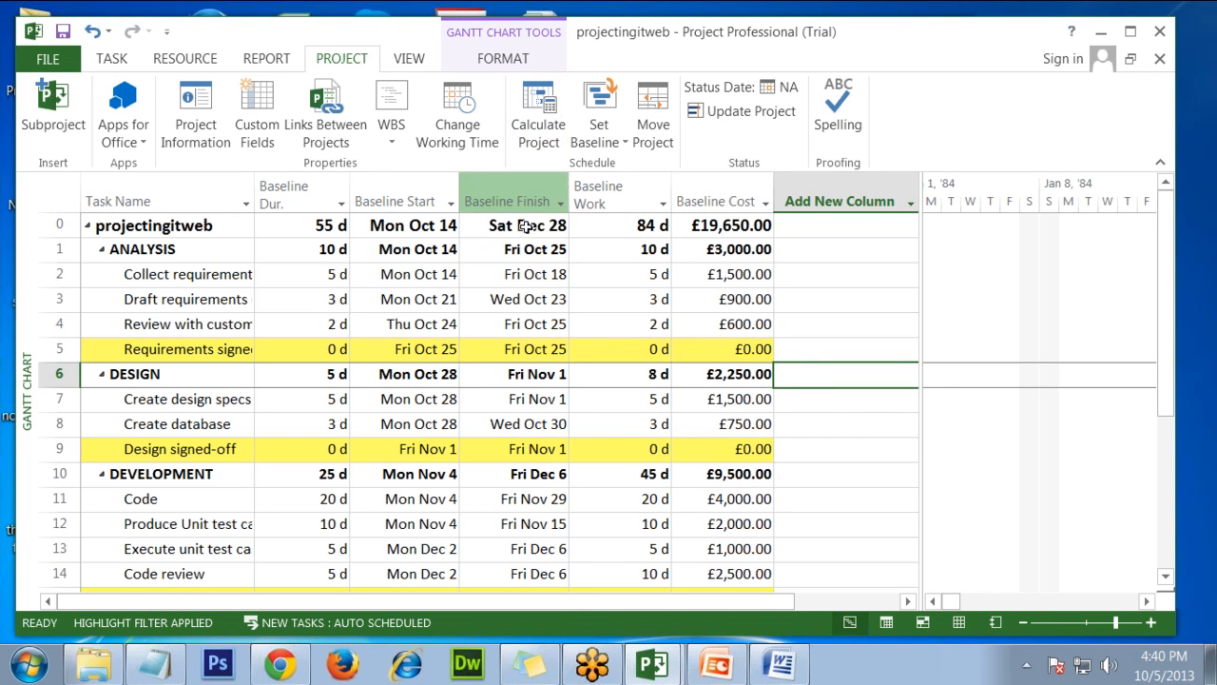
pyautogui.click(404, 226)
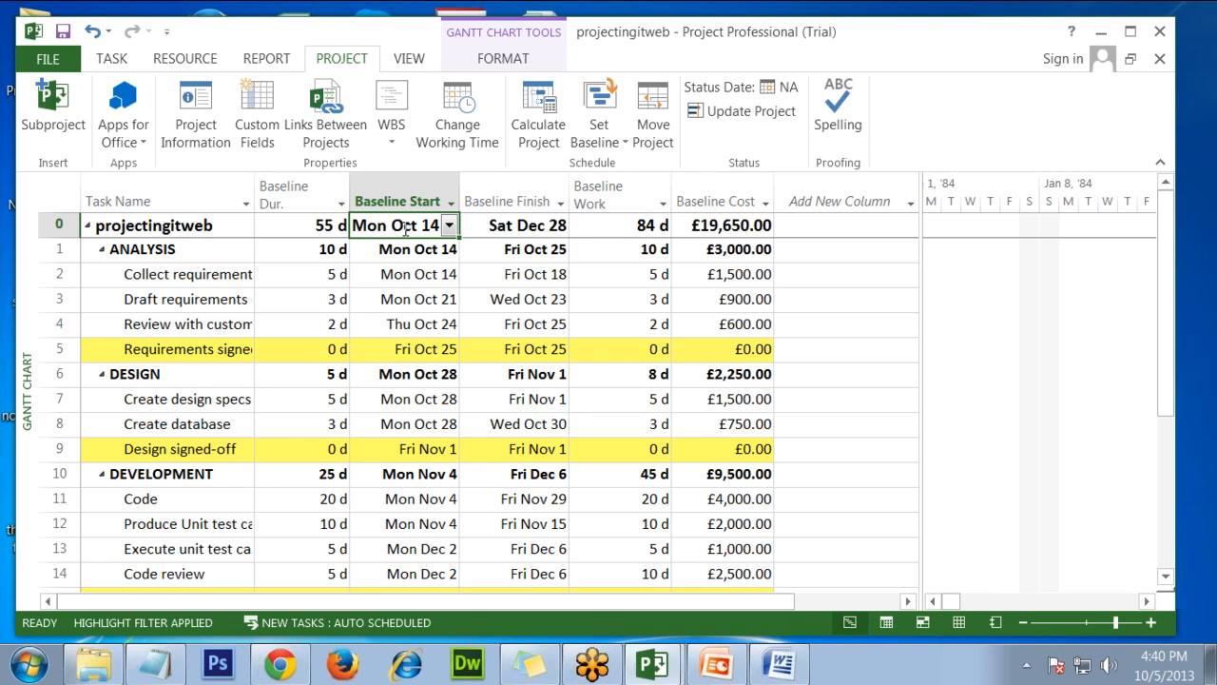
# Step: Copy the saved Baseline into Baseline1 for the entire project as an interim plan
pyautogui.click(616, 133)
pyautogui.click(620, 167)
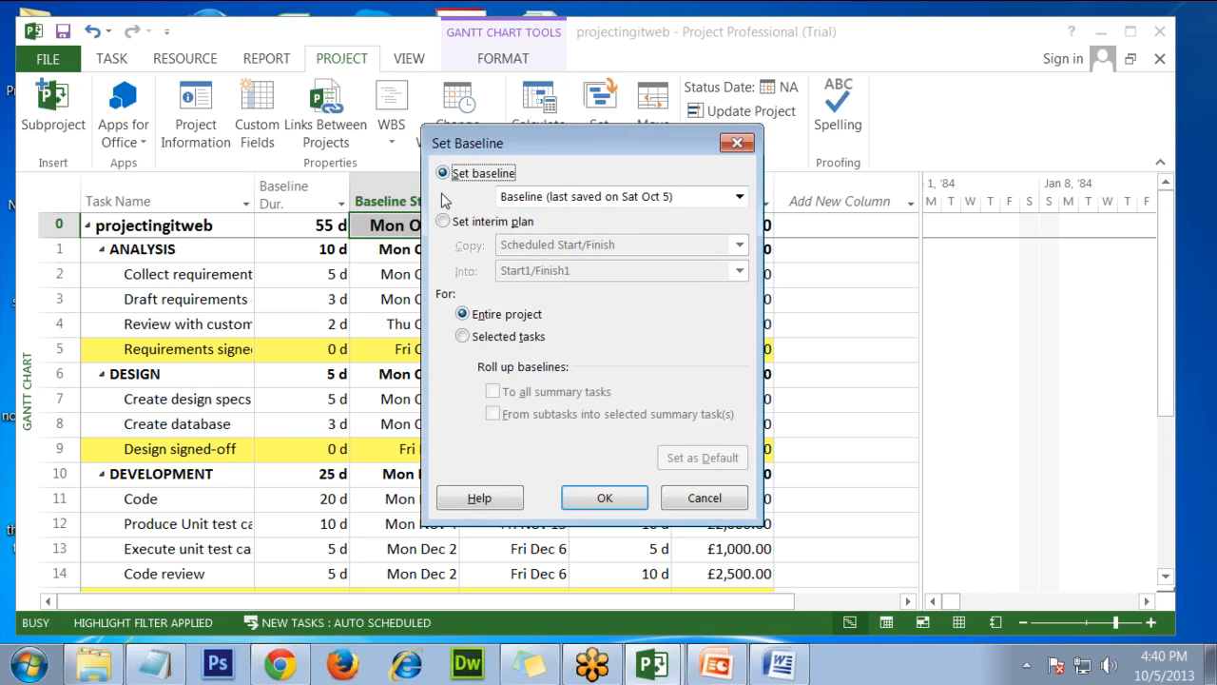
pyautogui.click(457, 224)
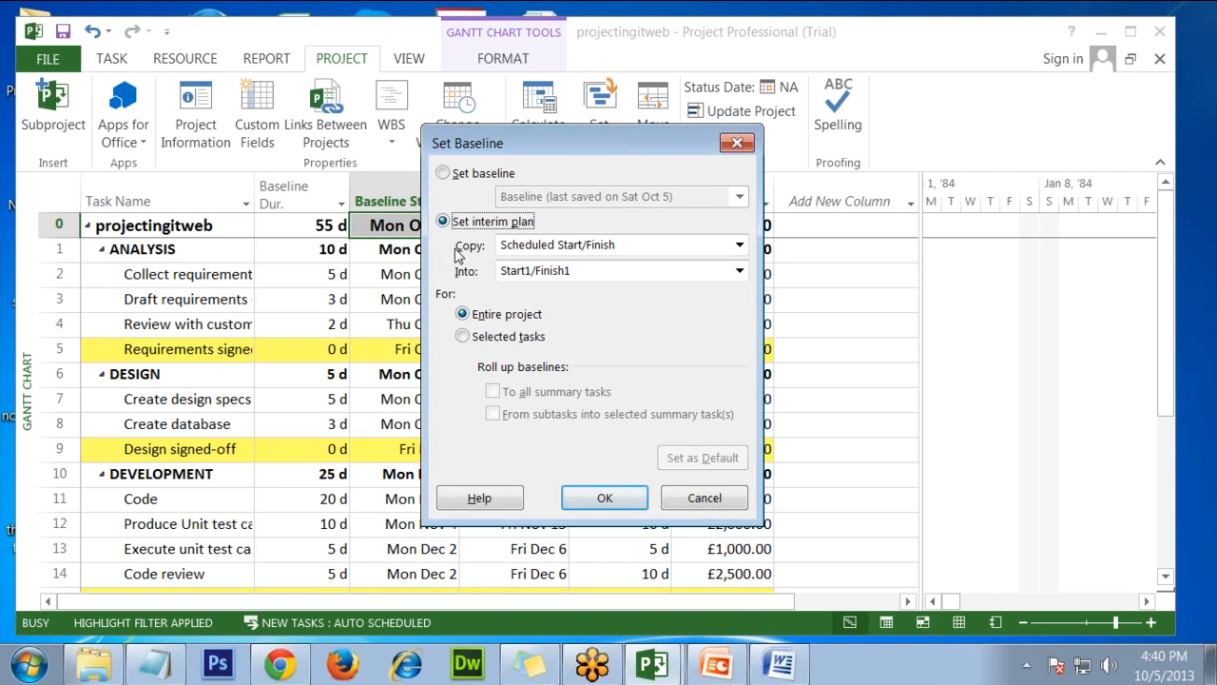
pyautogui.click(740, 246)
pyautogui.scroll(1, 671, 271)
pyautogui.click(671, 269)
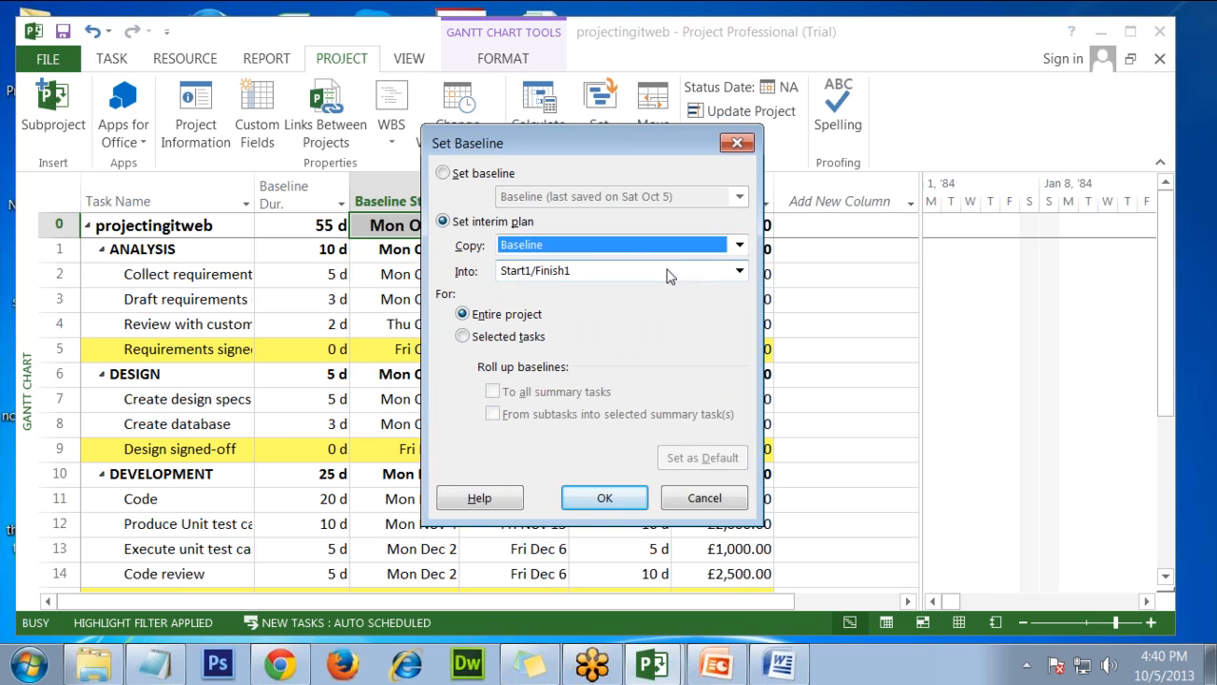
pyautogui.click(740, 271)
pyautogui.click(712, 315)
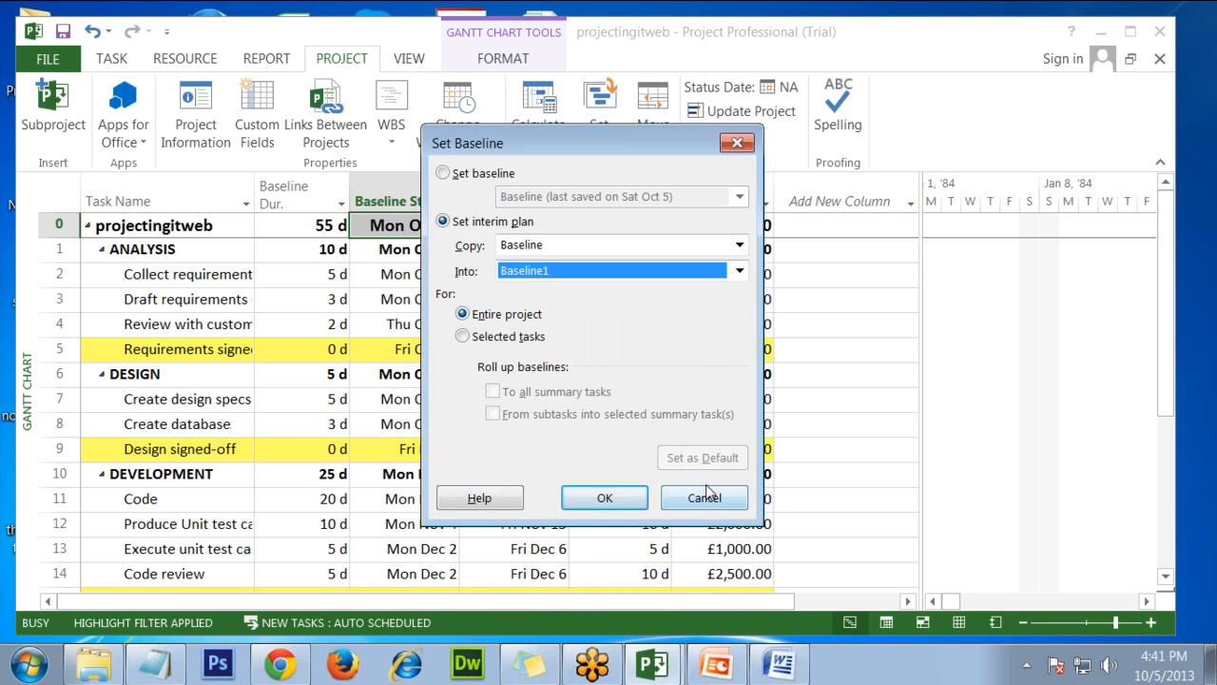
pyautogui.click(617, 497)
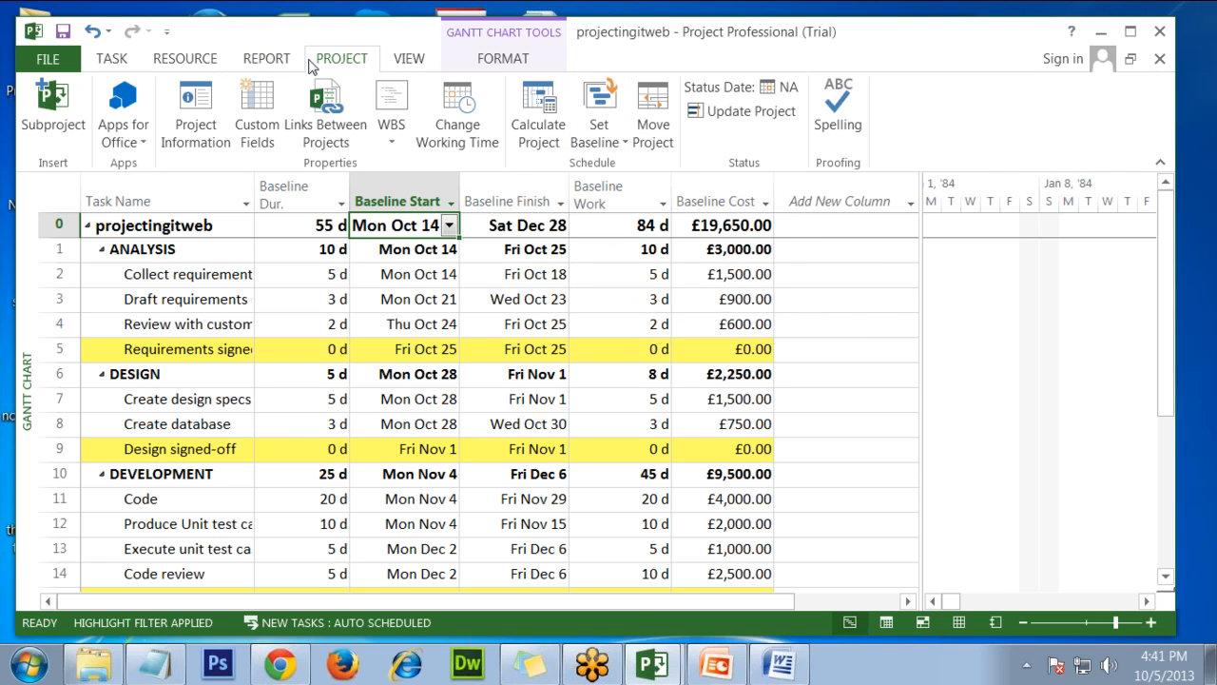
# Step: Move the project's start date to Mon Oct 7, 2013 in the project information
pyautogui.click(190, 108)
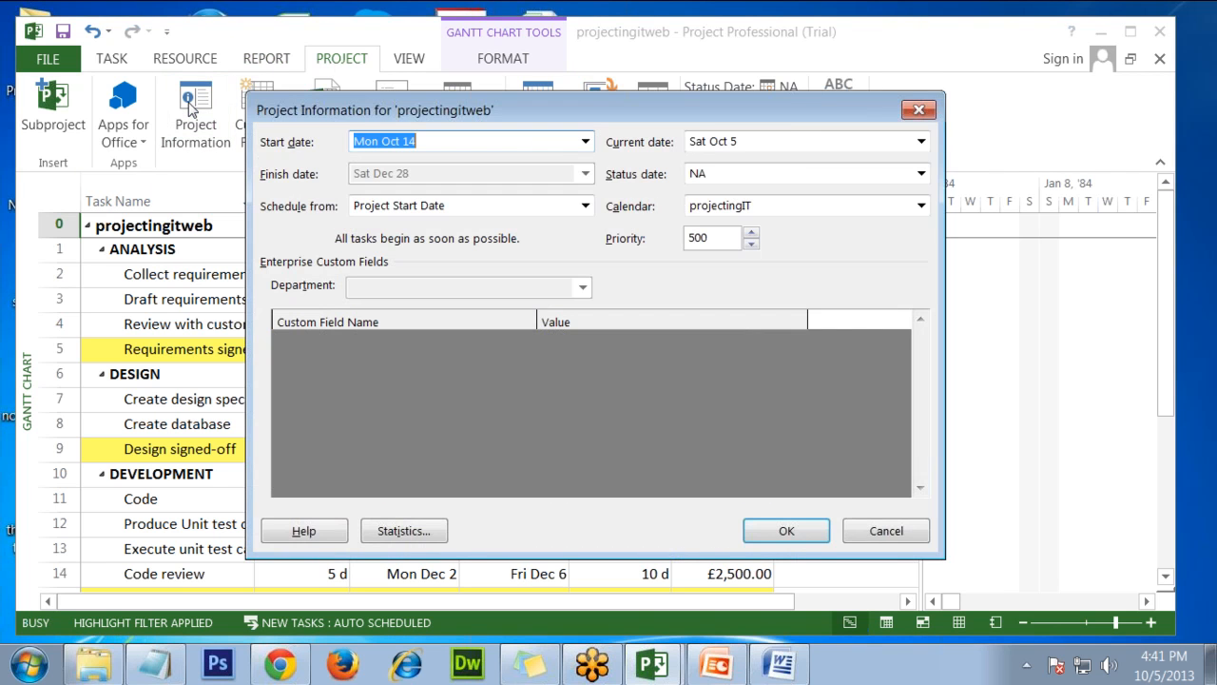
pyautogui.click(585, 141)
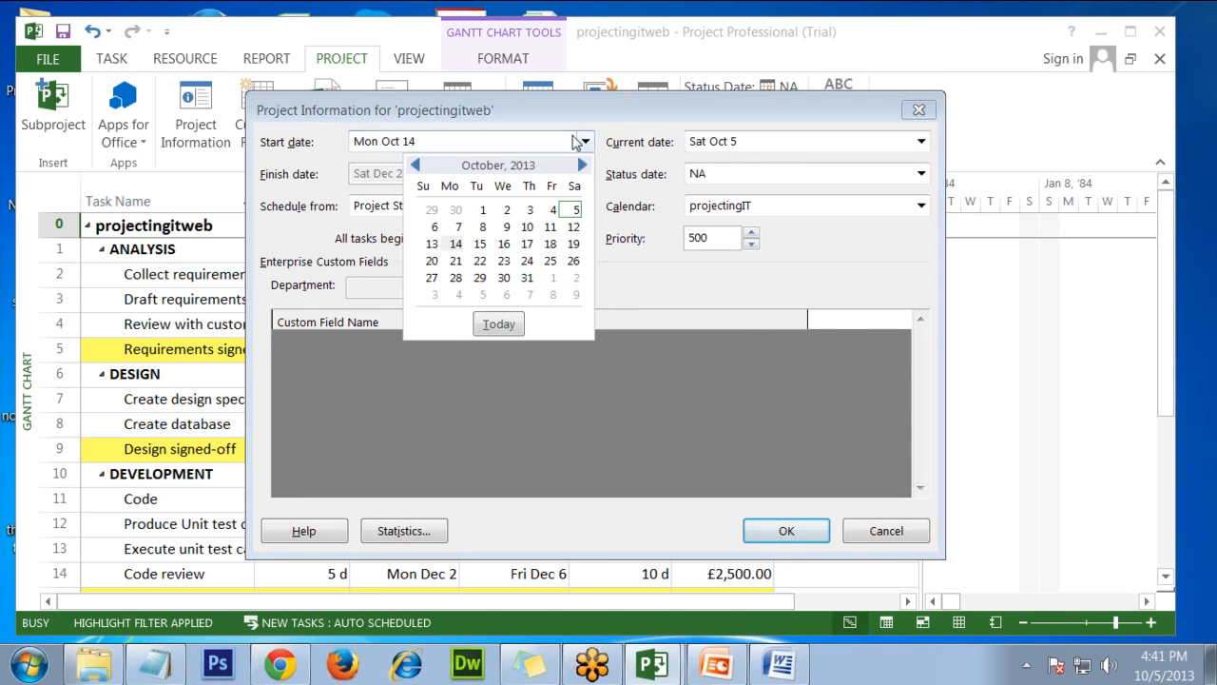
pyautogui.click(456, 243)
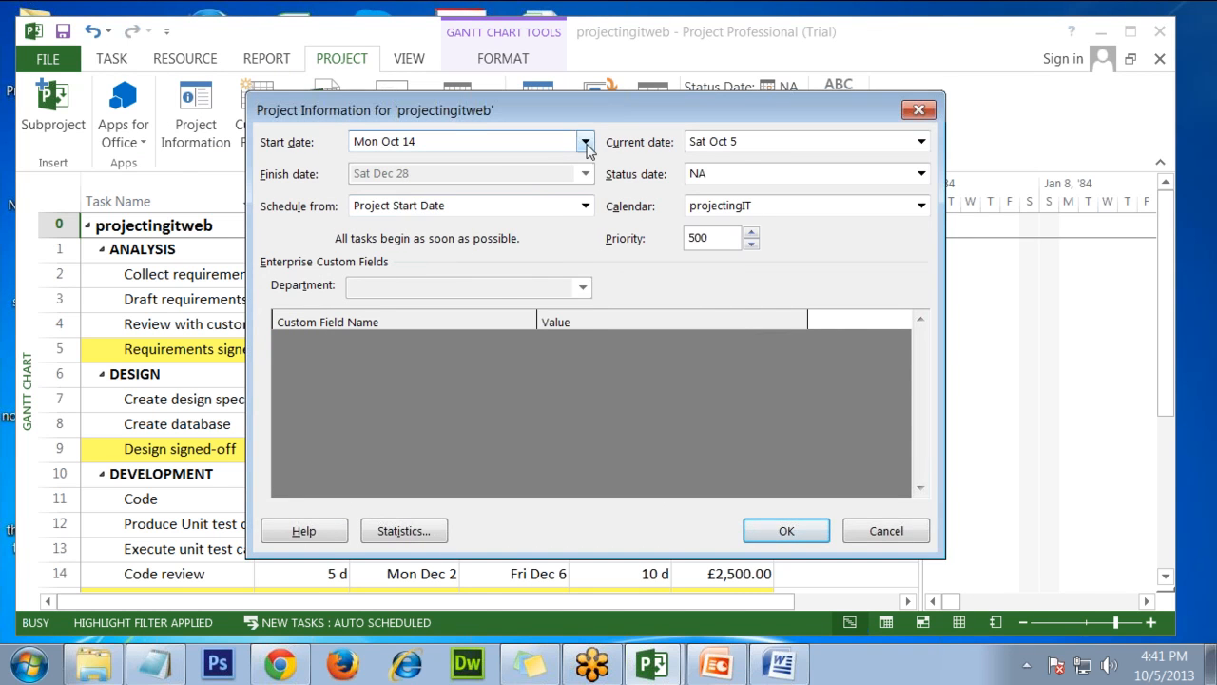
pyautogui.click(585, 141)
pyautogui.click(462, 227)
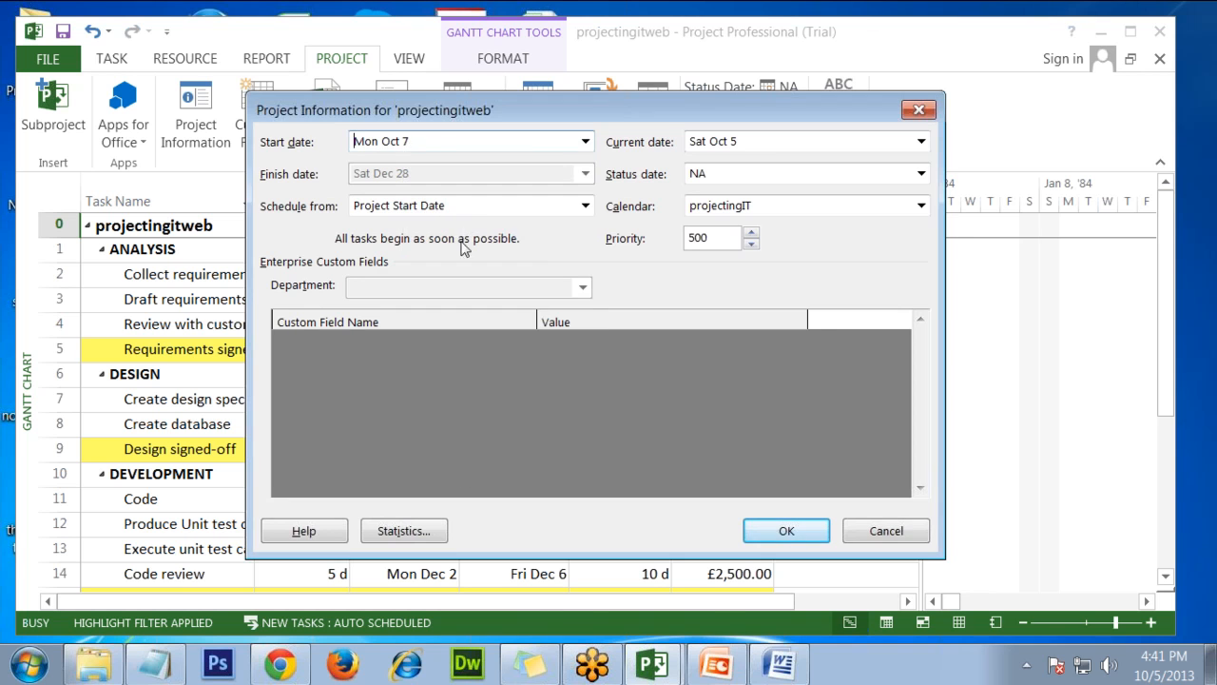
pyautogui.click(783, 533)
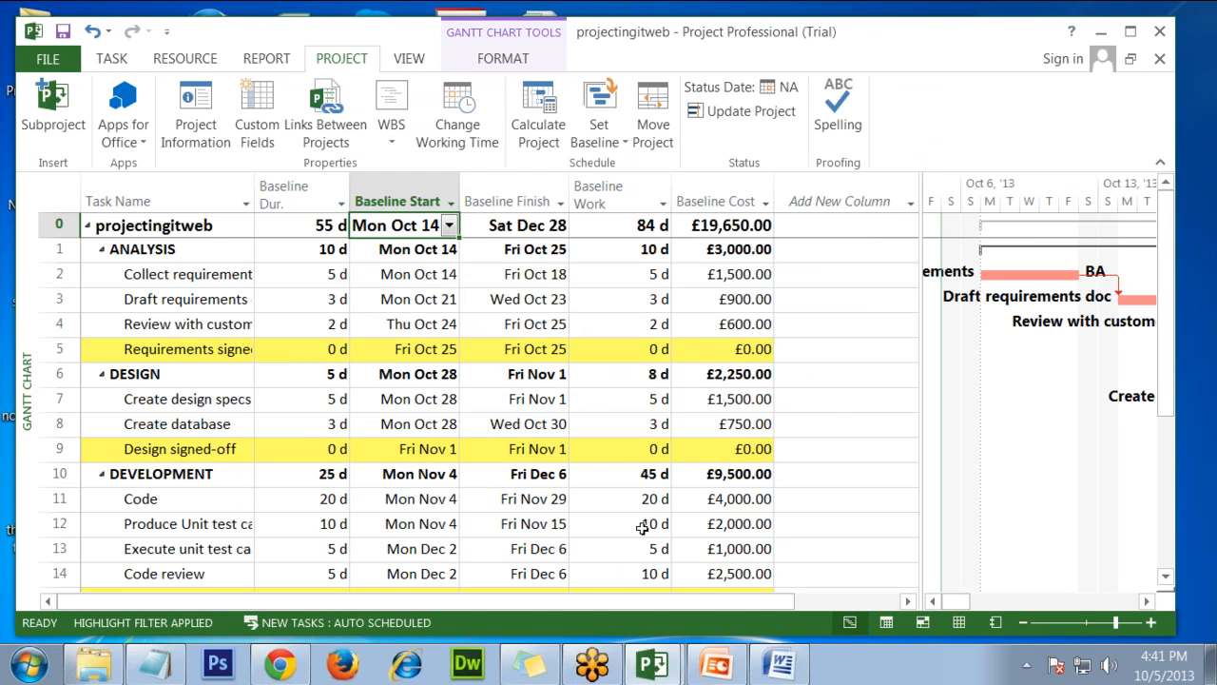
# Step: Set the default Baseline for the entire project from the rescheduled plan, agreeing to overwrite its saved data
pyautogui.click(626, 143)
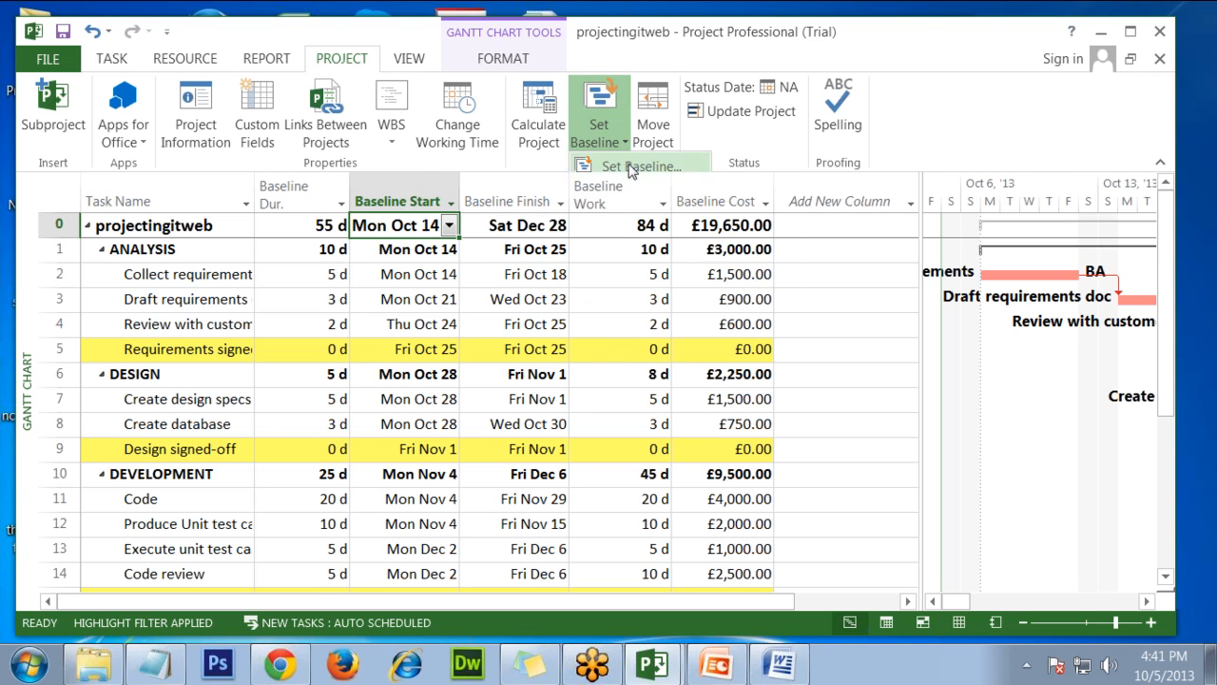
pyautogui.click(621, 168)
pyautogui.click(623, 197)
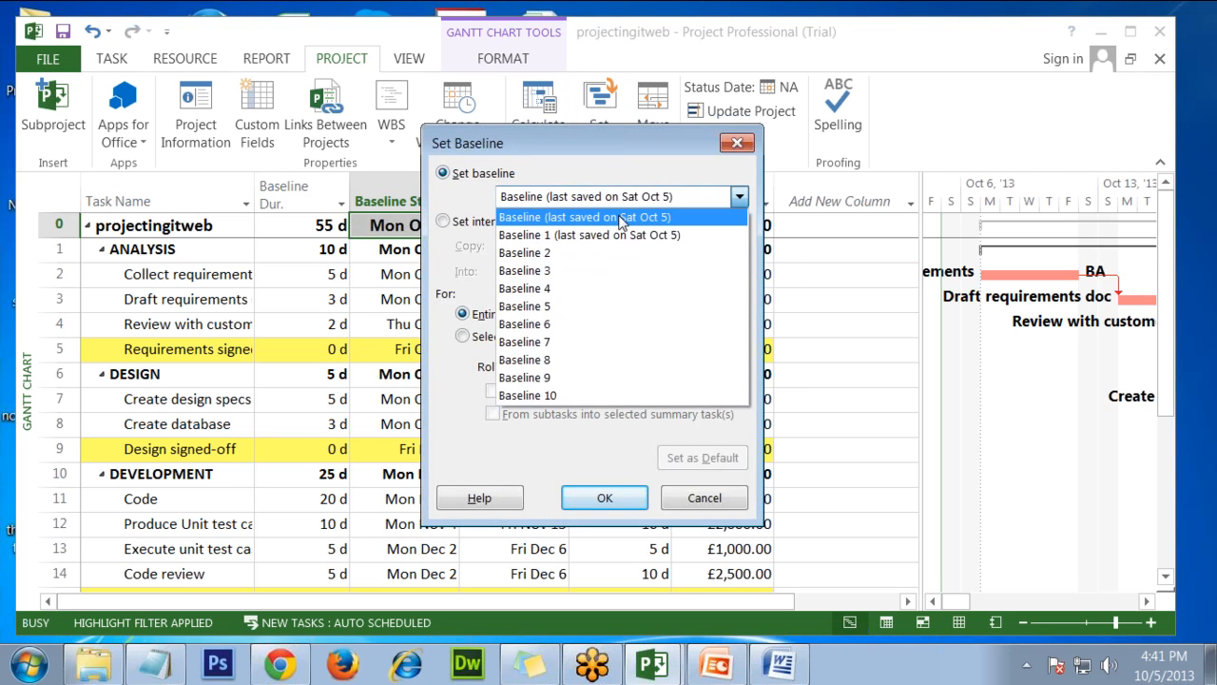
pyautogui.click(623, 212)
pyautogui.click(617, 501)
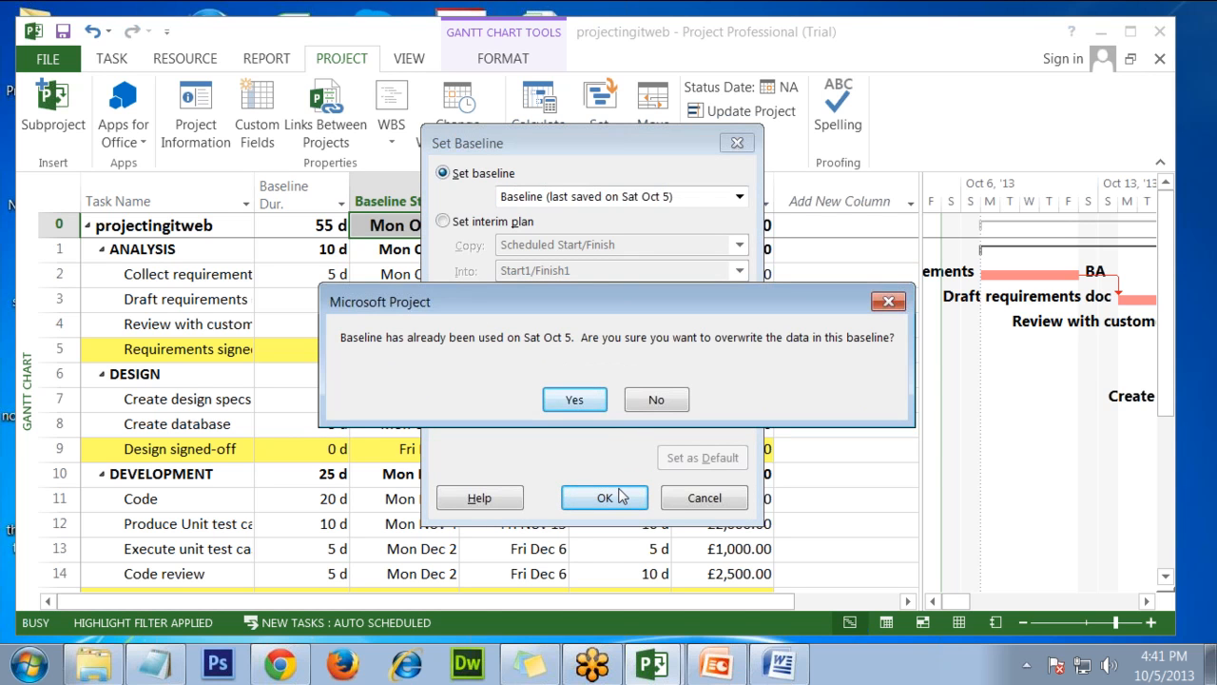
pyautogui.click(573, 401)
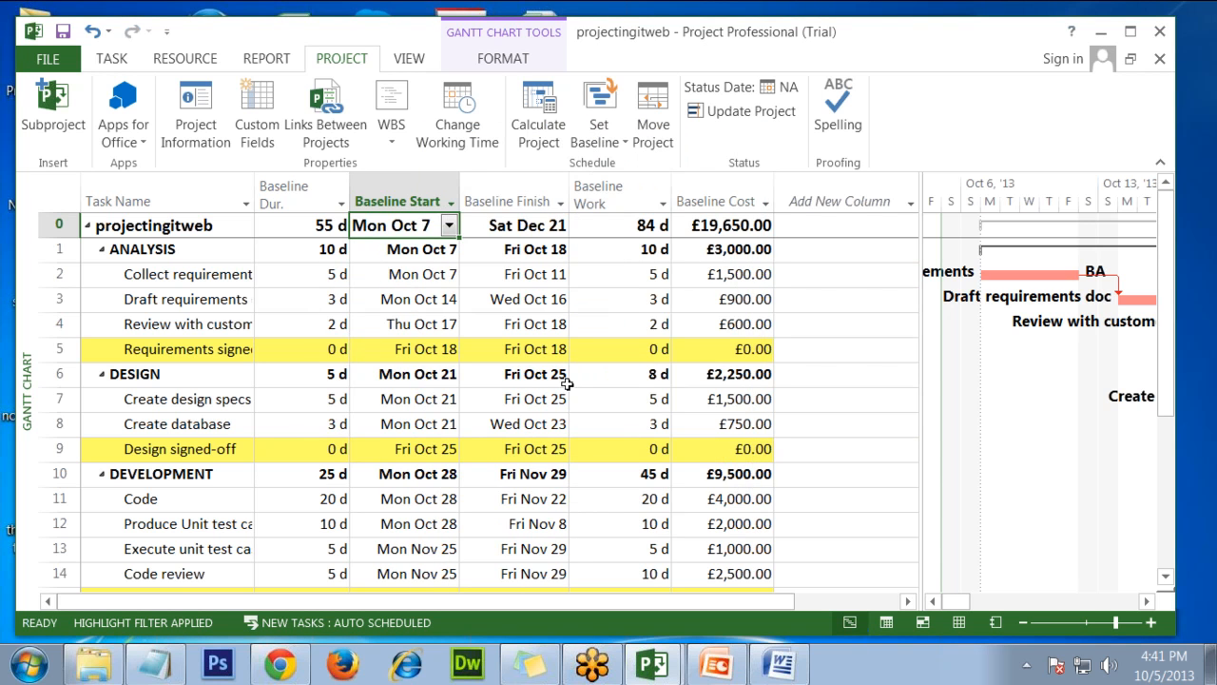
# Step: Insert a Baseline1 Start column before Baseline Finish and select its value for the project summary task
pyautogui.click(181, 304)
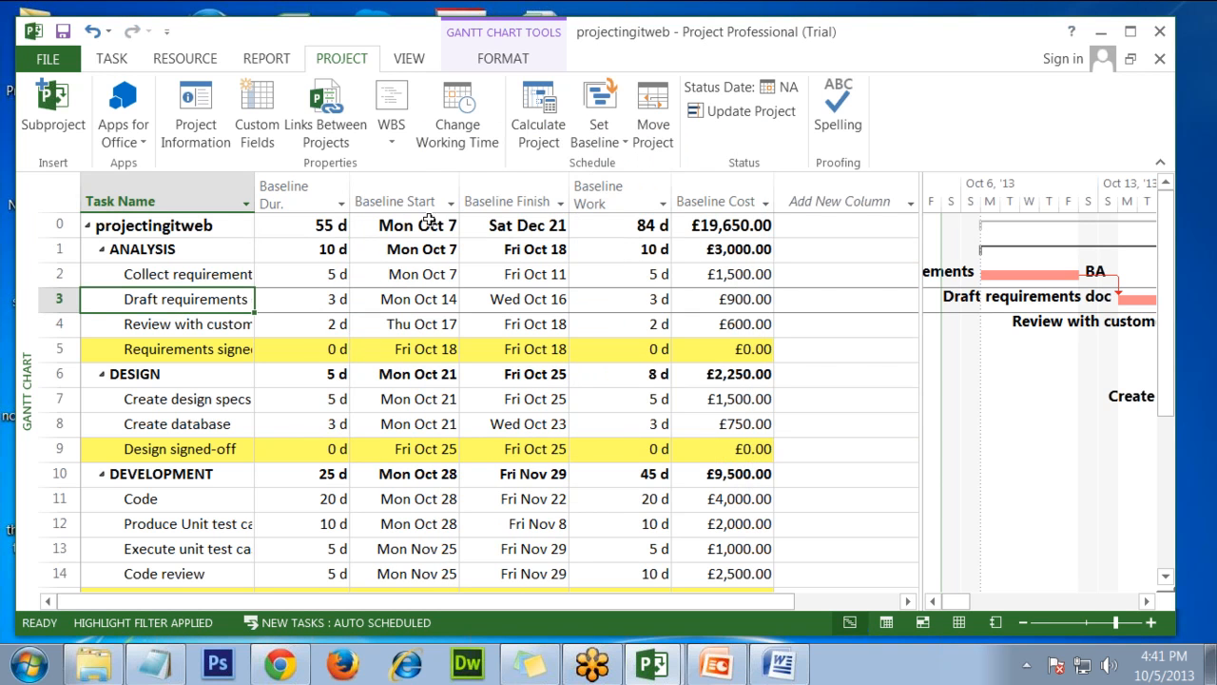
pyautogui.rightClick(480, 174)
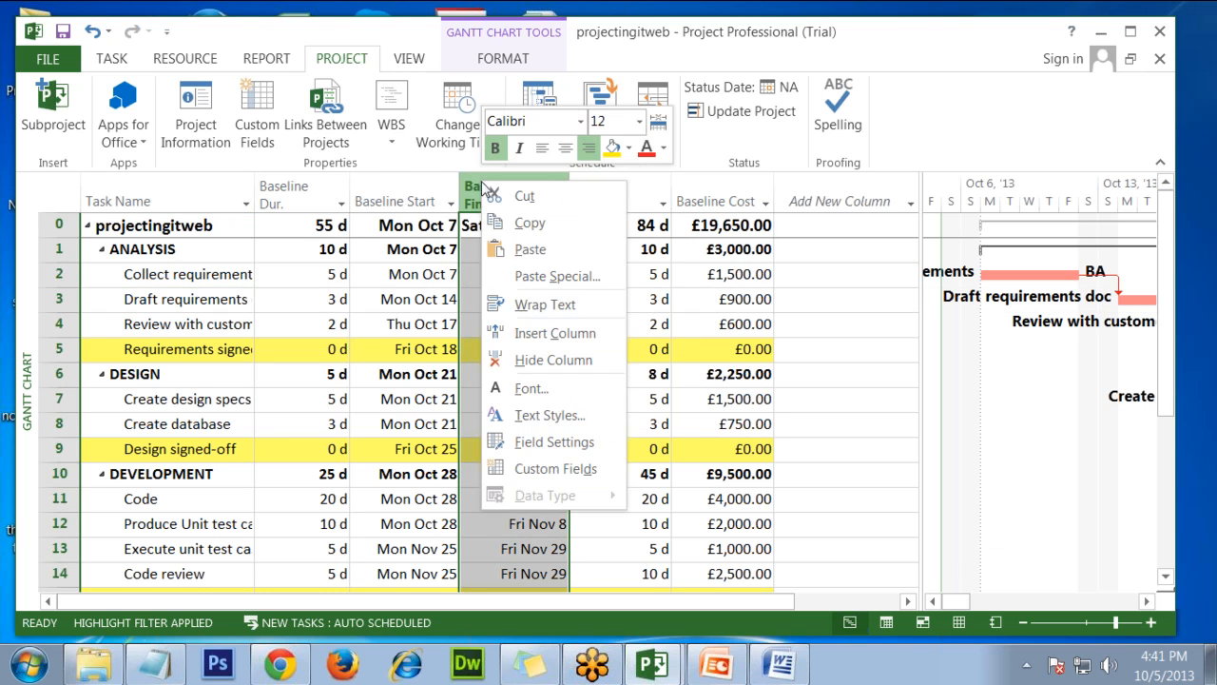
pyautogui.click(549, 331)
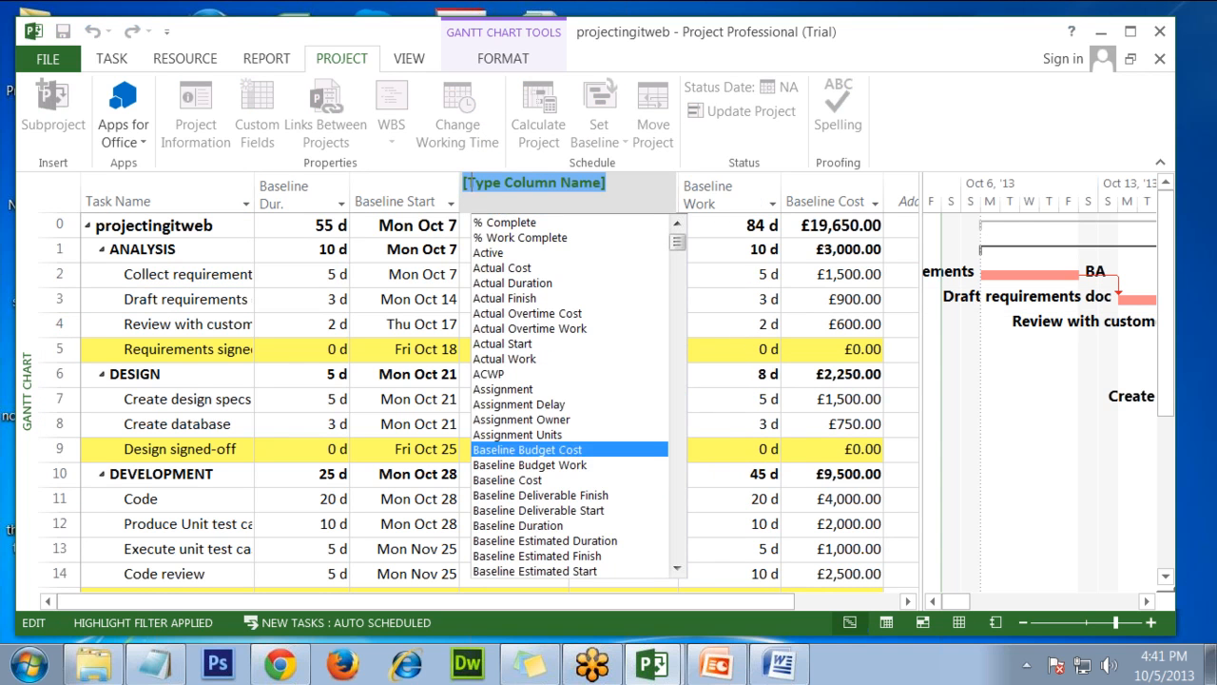
pyautogui.write('baseline Budget Cost')
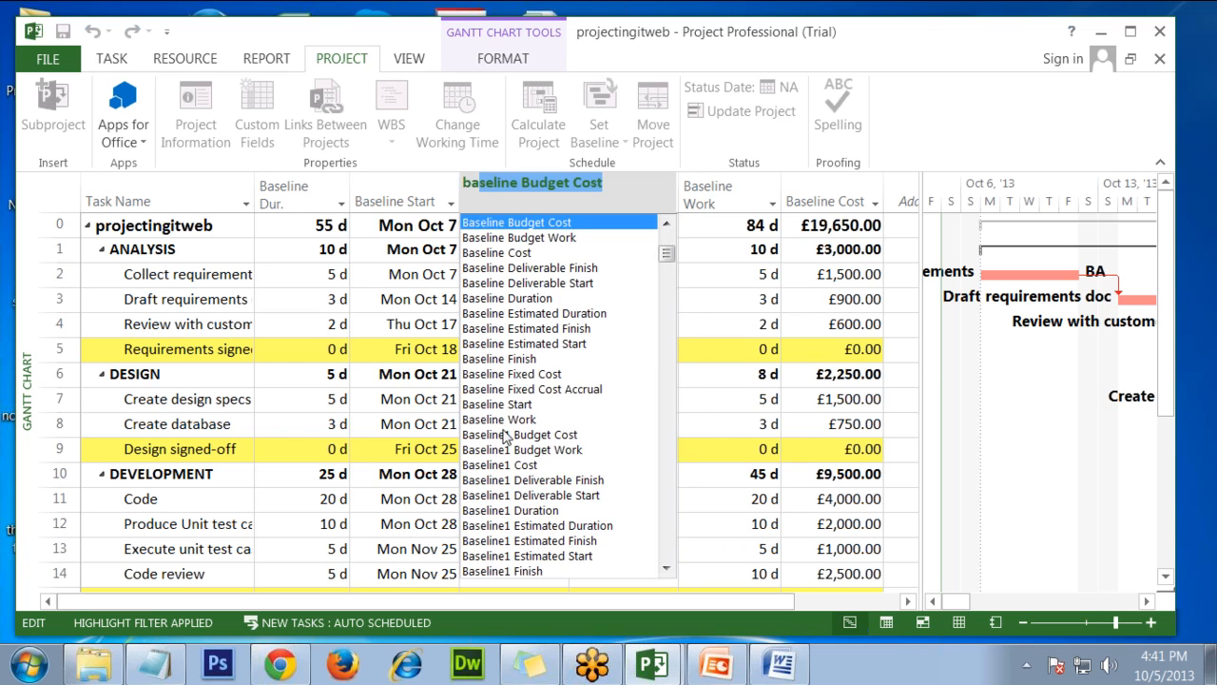
pyautogui.click(667, 569)
pyautogui.click(667, 568)
pyautogui.click(667, 568)
pyautogui.click(667, 569)
pyautogui.click(667, 569)
pyautogui.click(667, 569)
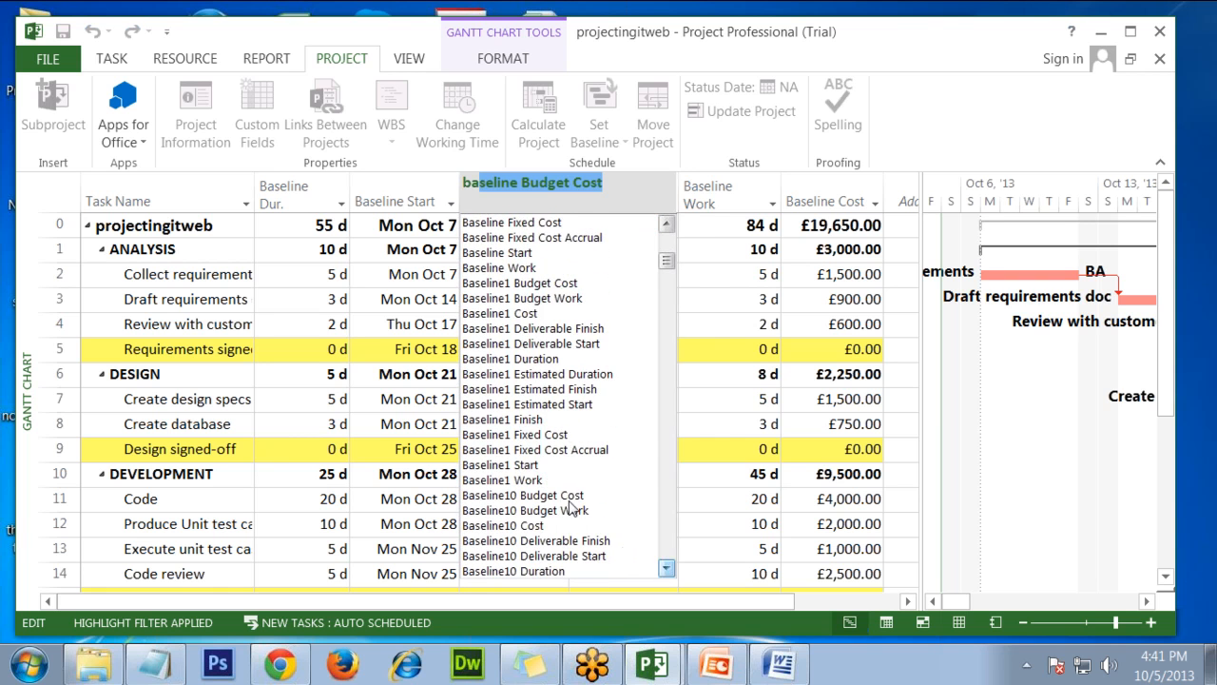
pyautogui.click(541, 461)
pyautogui.click(668, 395)
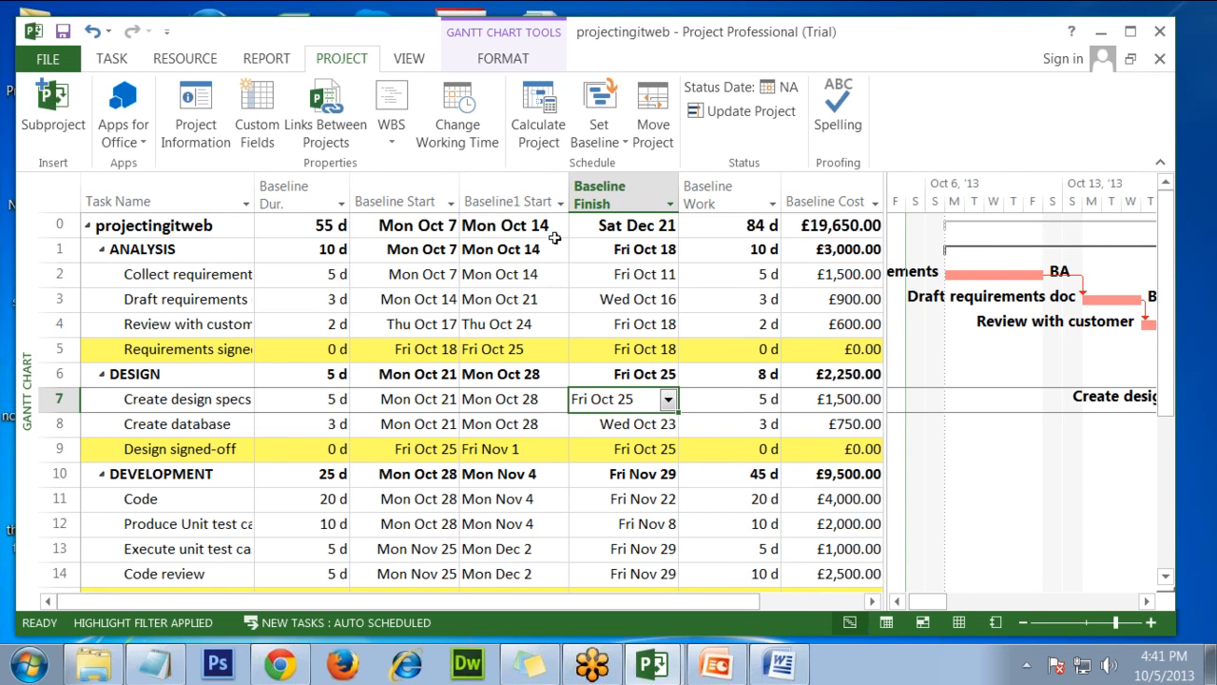
pyautogui.click(516, 224)
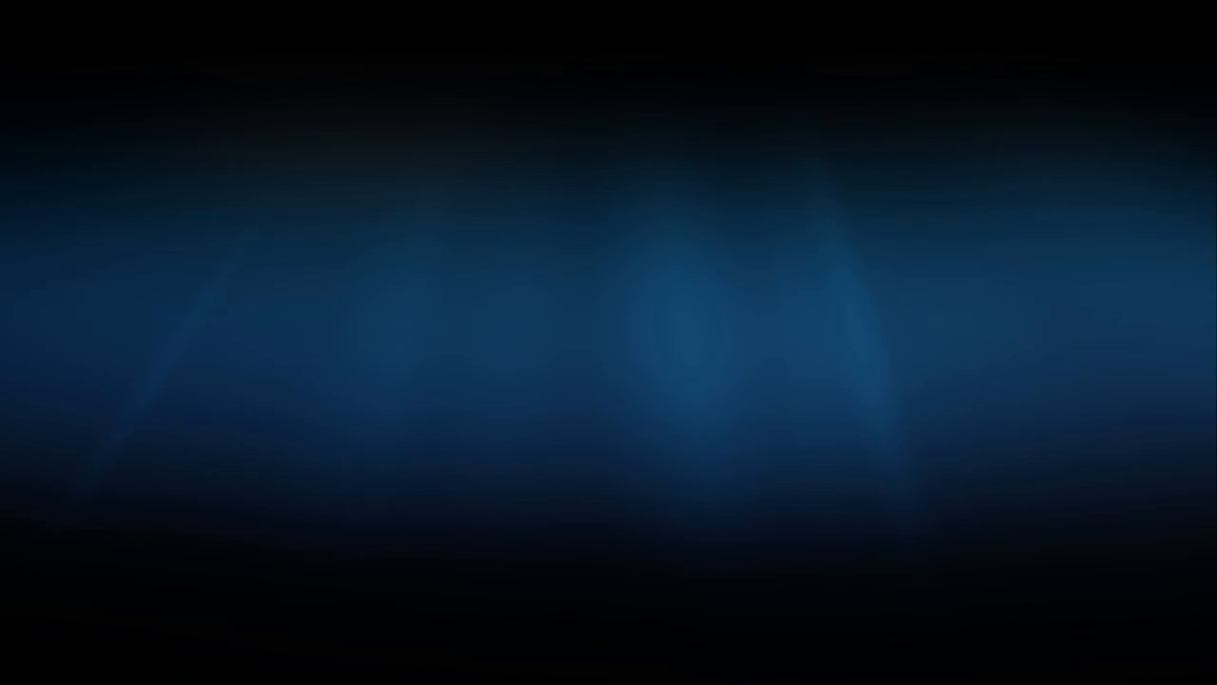
pyautogui.press('Escape')
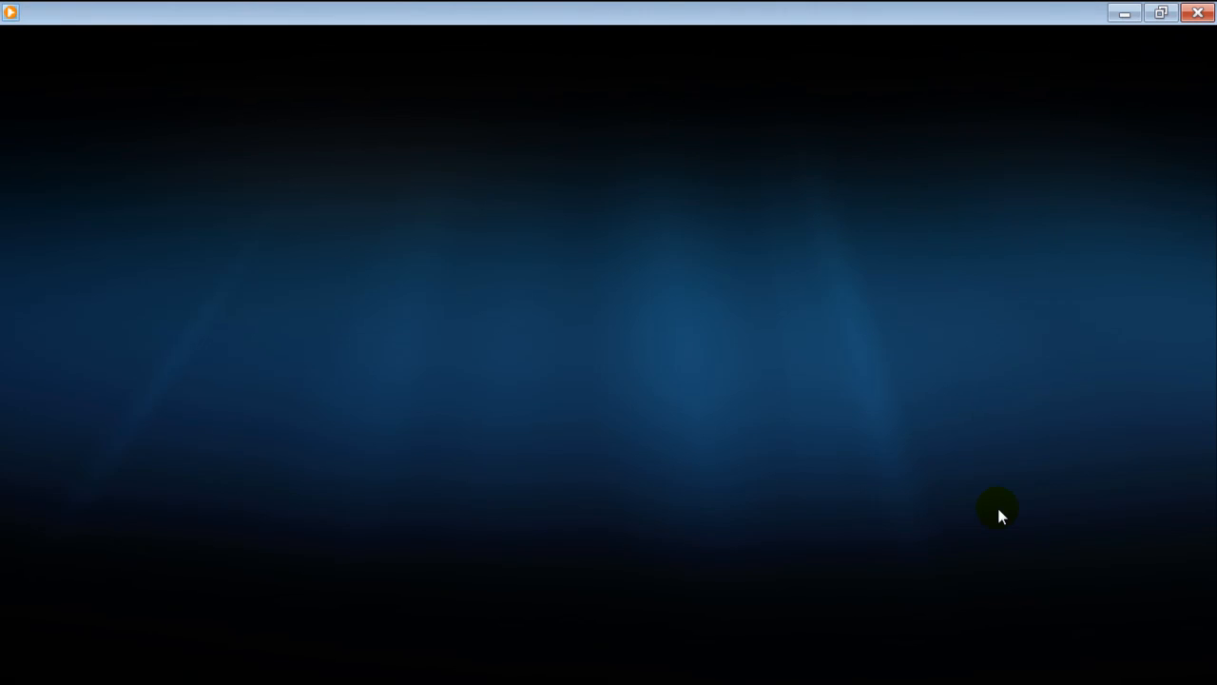